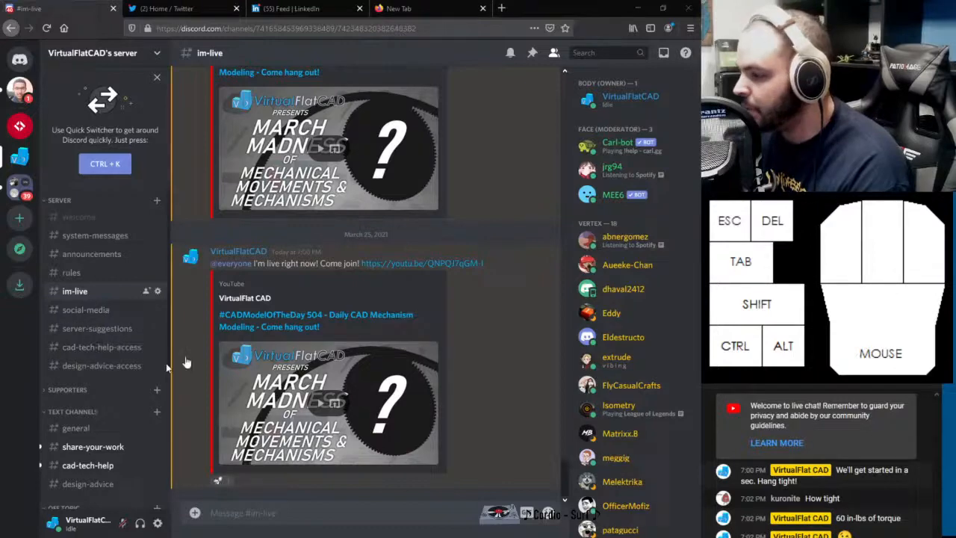
Open the general text channel of VirtualFlatCD's server and read its latest messages
{"action": "scroll", "coordinate": [127, 321], "scroll_direction": "down", "scroll_amount": 4}
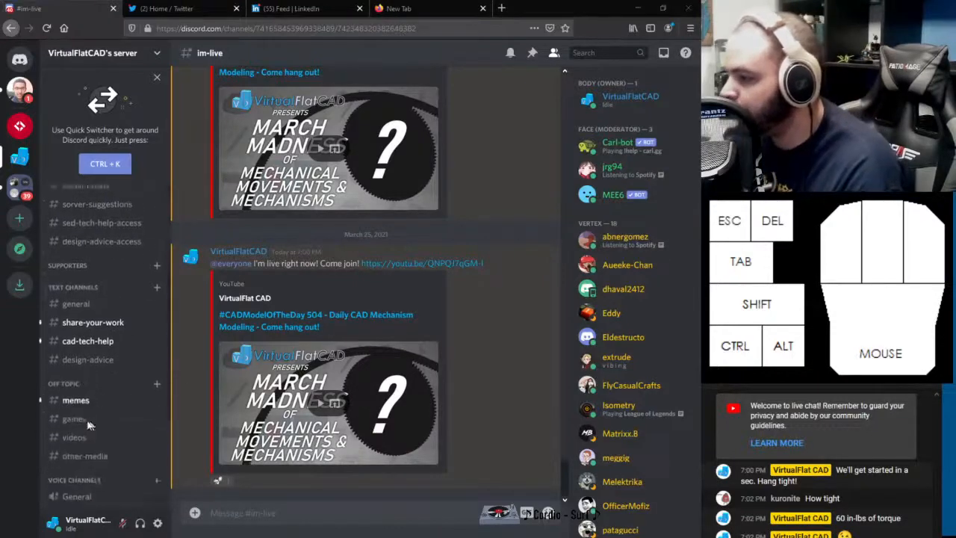
{"action": "left_click", "coordinate": [82, 291]}
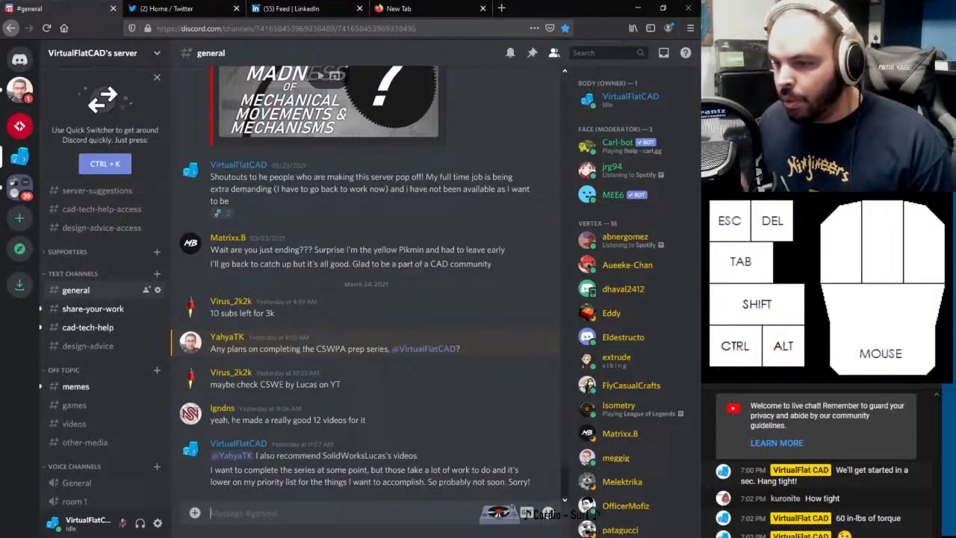
{"action": "left_click_drag", "start_coordinate": [936, 456], "coordinate": [937, 477]}
{"action": "mouse_move", "coordinate": [826, 537]}
{"action": "left_mouse_down"}
{"action": "mouse_move", "coordinate": [826, 523]}
{"action": "mouse_move", "coordinate": [826, 535]}
{"action": "left_mouse_up"}
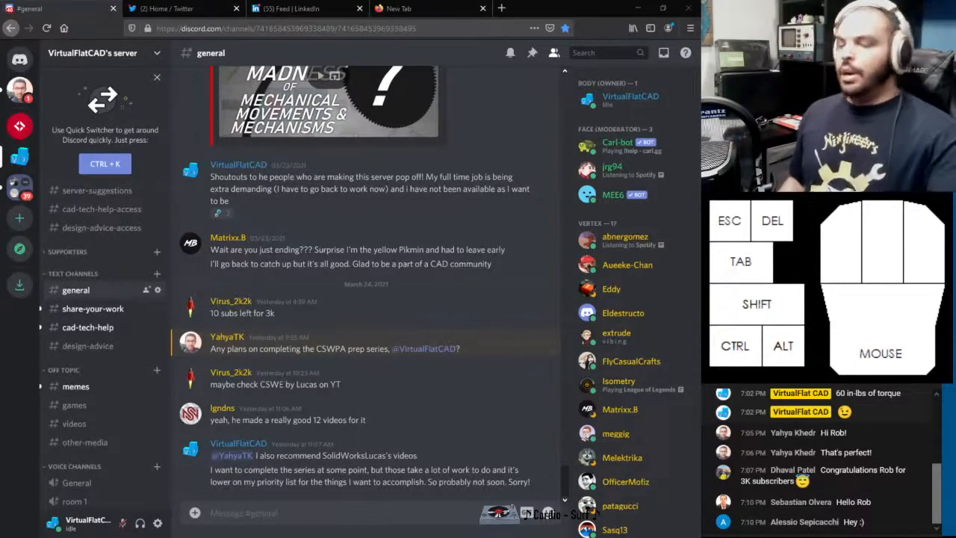
Switch to YouTube in the empty browser tab and search for "solidworks lucas"
{"action": "left_click", "coordinate": [407, 9]}
{"action": "type", "text": "you"}
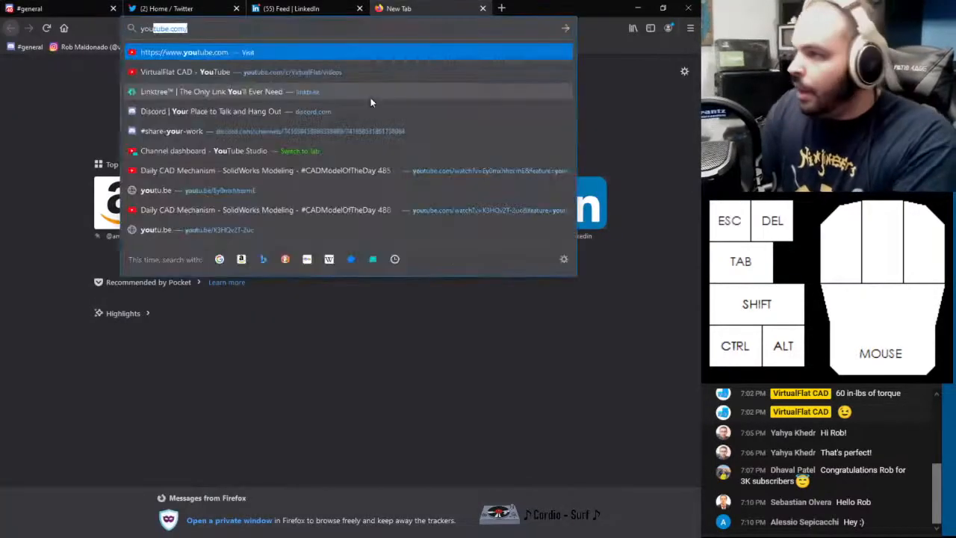
{"action": "key", "text": "Return"}
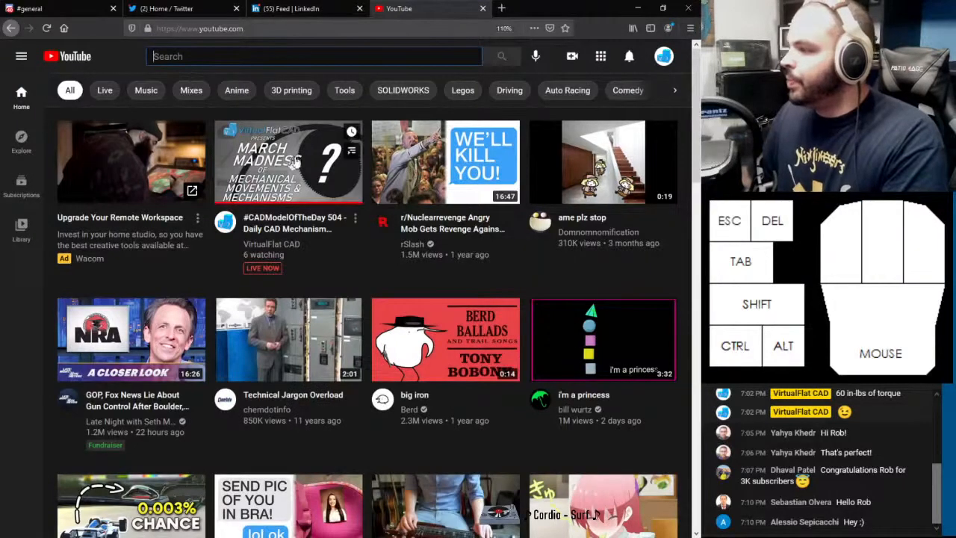
{"action": "left_click", "coordinate": [217, 58]}
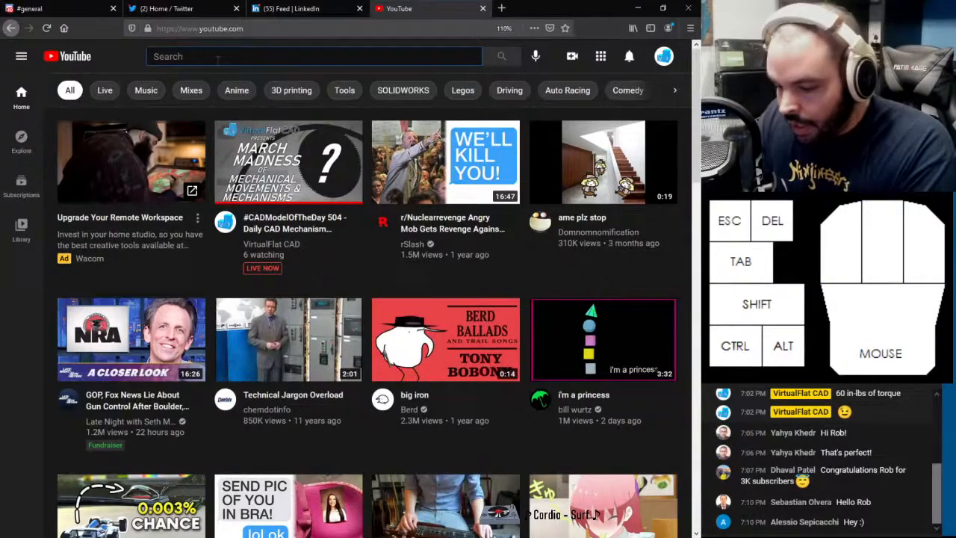
{"action": "type", "text": "solidworks"}
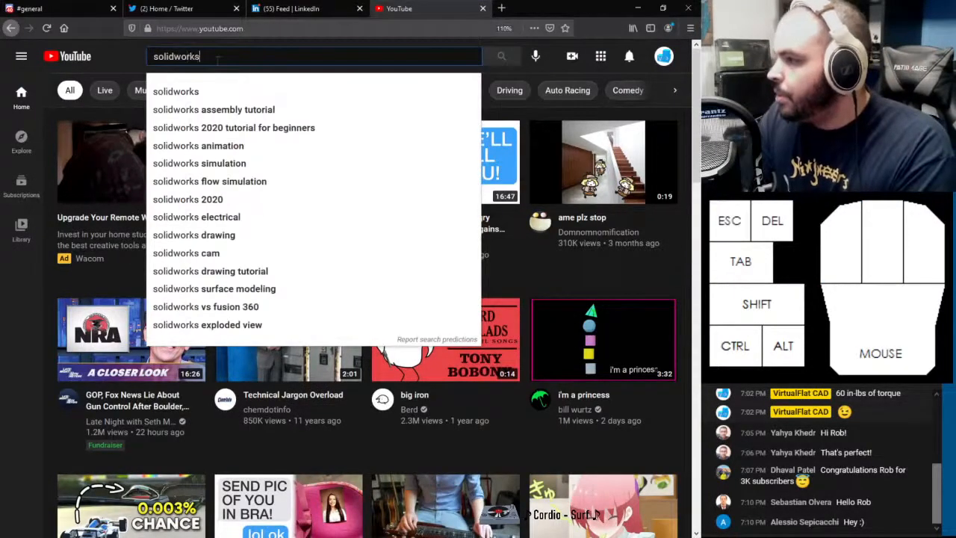
{"action": "type", "text": " lucas"}
{"action": "key", "text": "Return"}
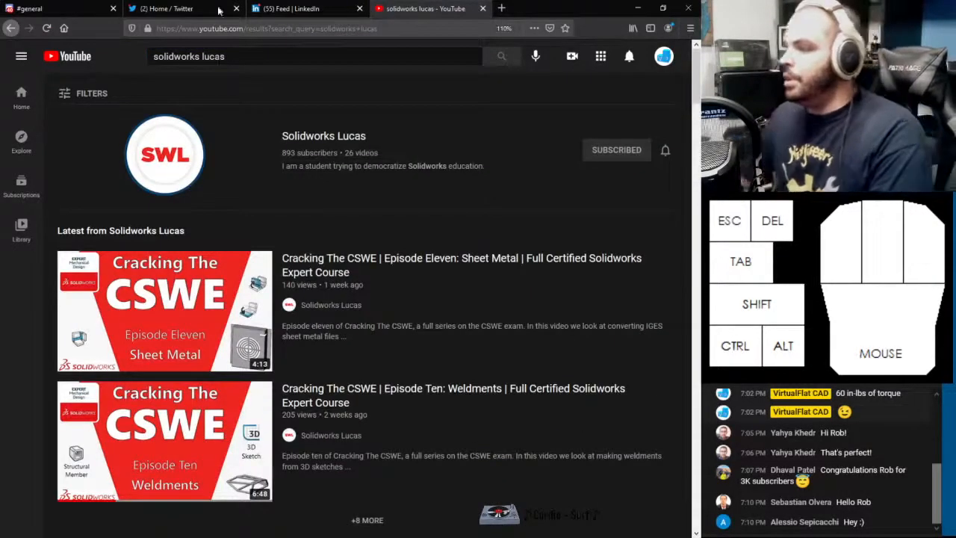
Open the Solidworks Lucas channel and browse its uploaded videos
{"action": "left_click", "coordinate": [329, 139]}
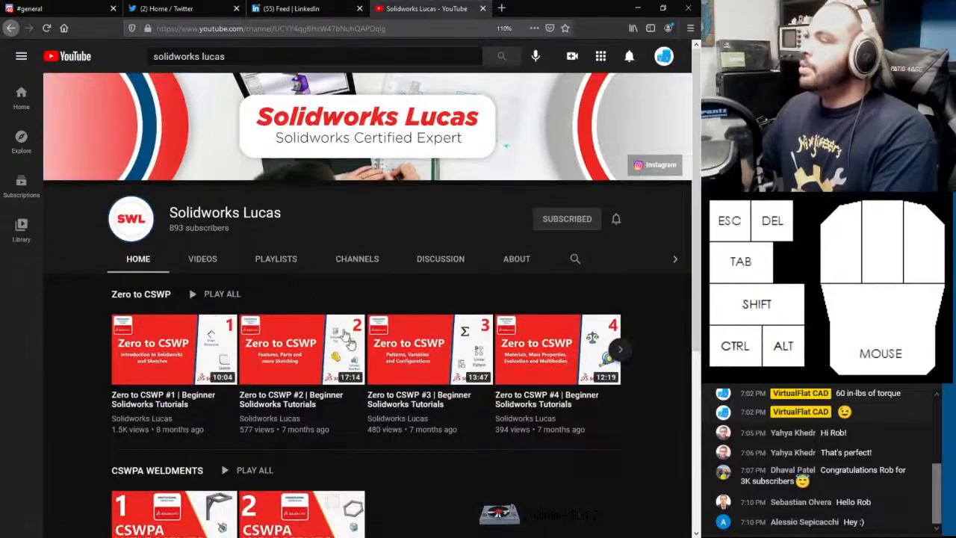
{"action": "left_click", "coordinate": [188, 271]}
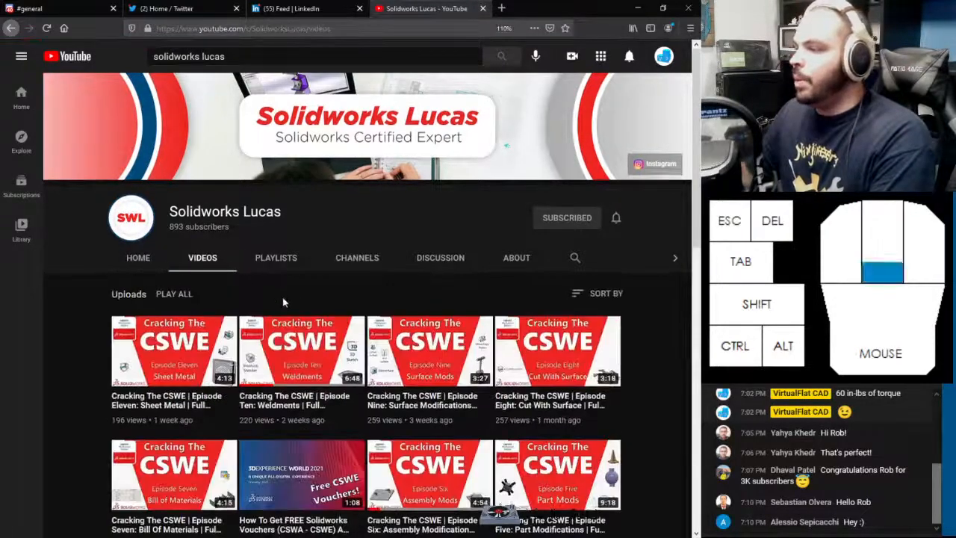
{"action": "scroll", "coordinate": [307, 351], "scroll_direction": "down", "scroll_amount": 2}
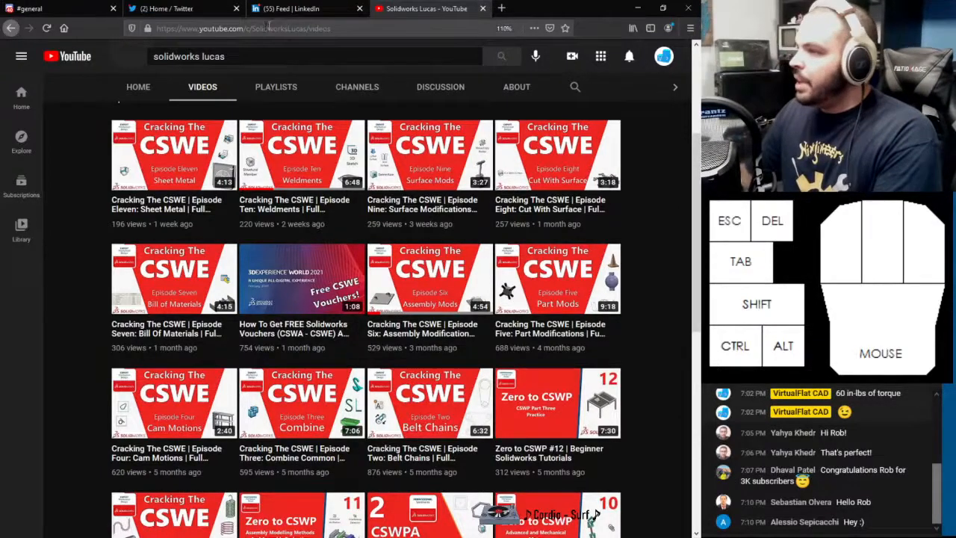
Return to the Discord general channel and highlight the message suggesting CSWE by Lucas on YT
{"action": "left_click", "coordinate": [57, 14]}
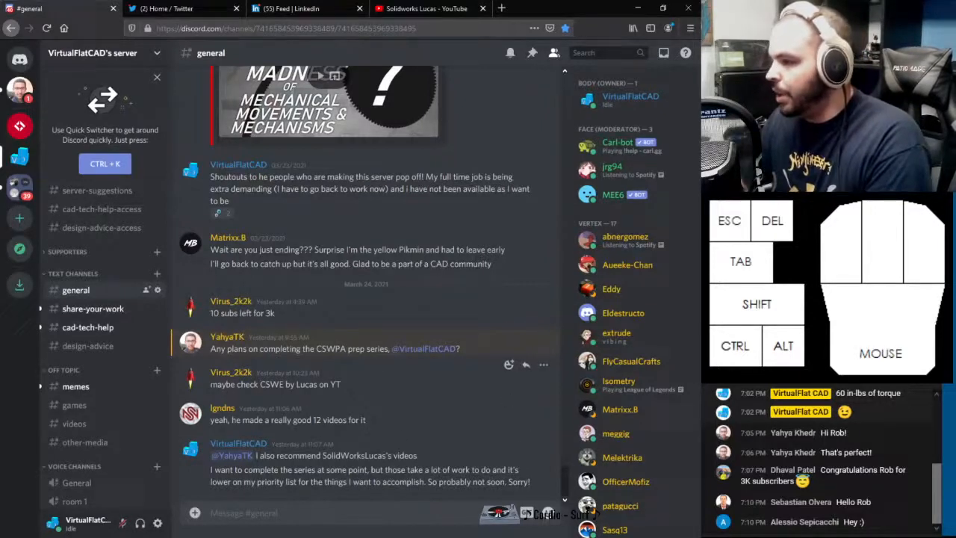
{"action": "left_click_drag", "start_coordinate": [210, 384], "coordinate": [341, 385]}
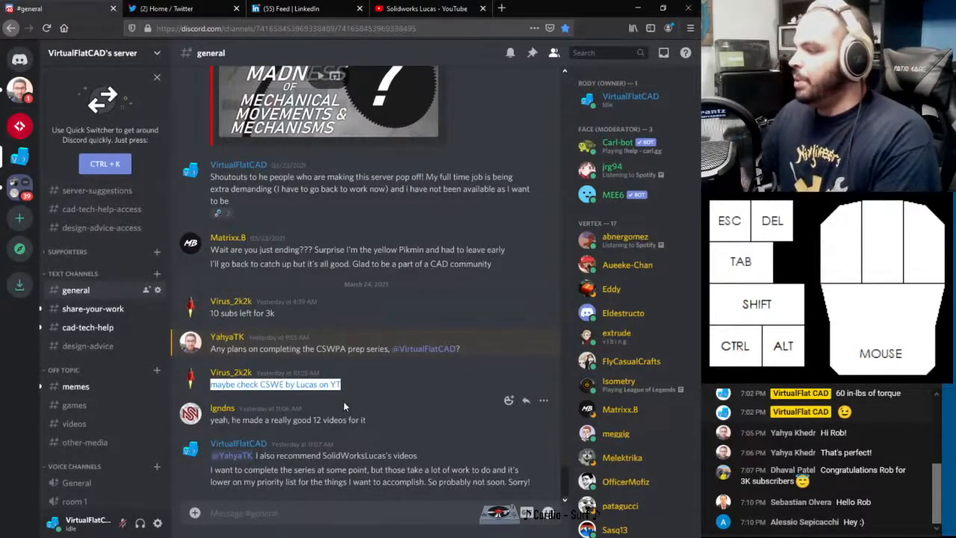
{"action": "left_click", "coordinate": [343, 395]}
{"action": "left_click_drag", "start_coordinate": [249, 384], "coordinate": [348, 388]}
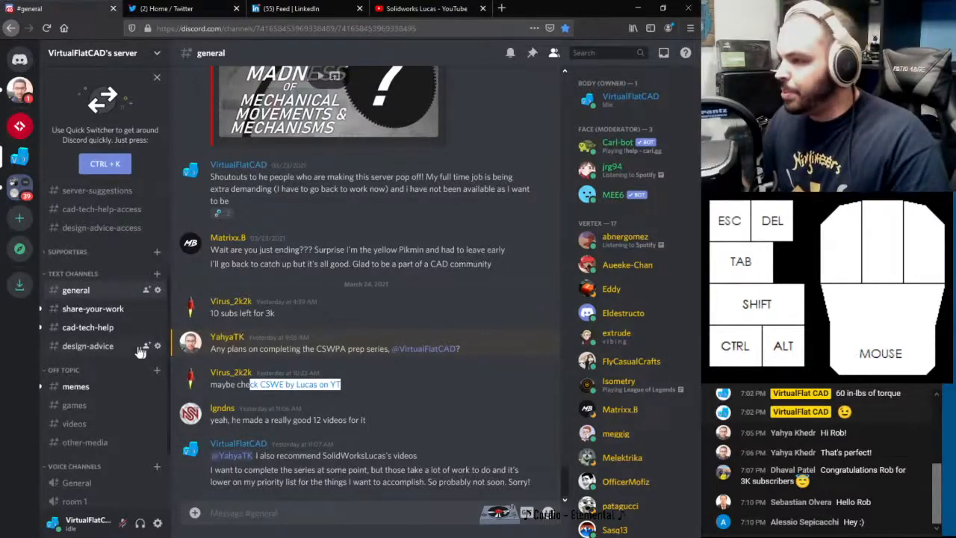
Open the share-your-work channel, find the "Made my own version of MM 220" post, view its GIF enlarged and close it
{"action": "left_click", "coordinate": [111, 314]}
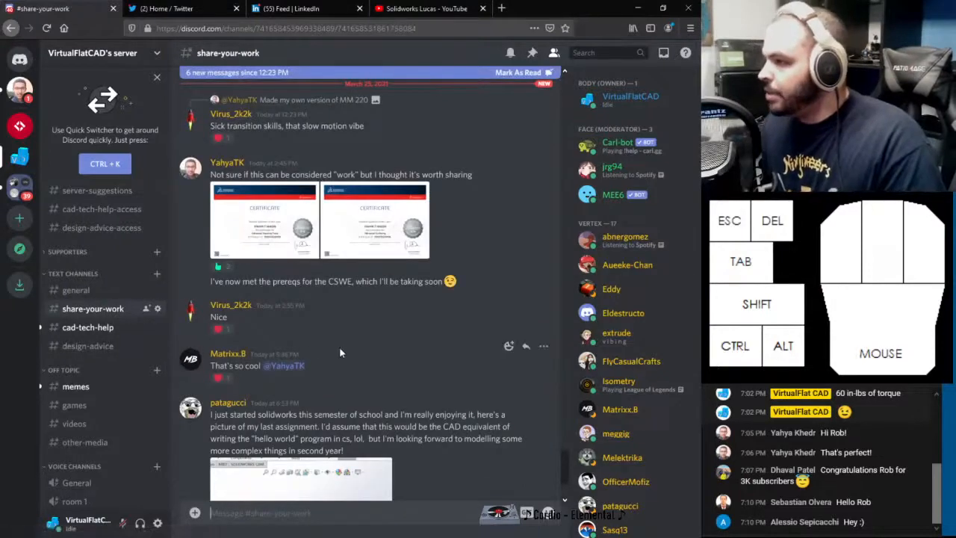
{"action": "scroll", "coordinate": [339, 346], "scroll_direction": "up", "scroll_amount": 1}
{"action": "scroll", "coordinate": [245, 292], "scroll_direction": "up", "scroll_amount": 3}
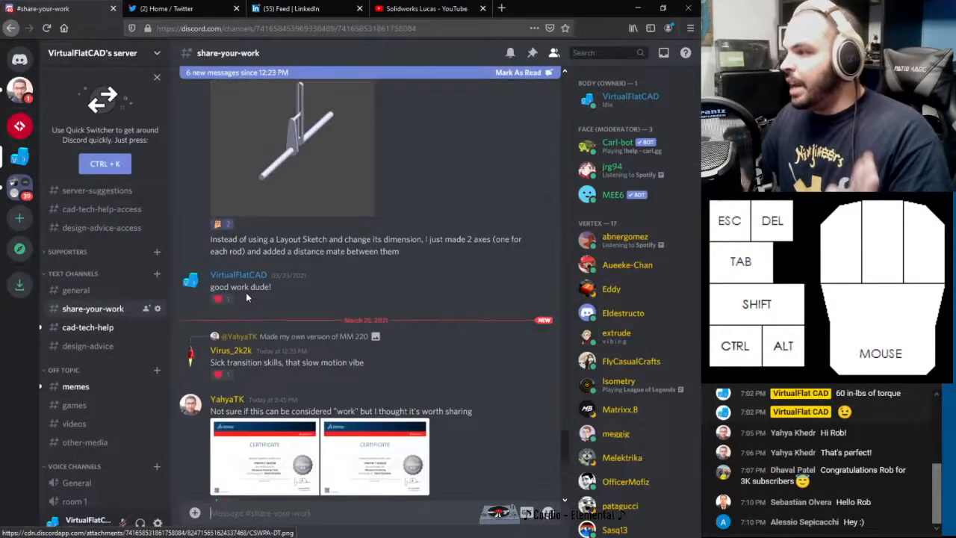
{"action": "scroll", "coordinate": [245, 292], "scroll_direction": "up", "scroll_amount": 4}
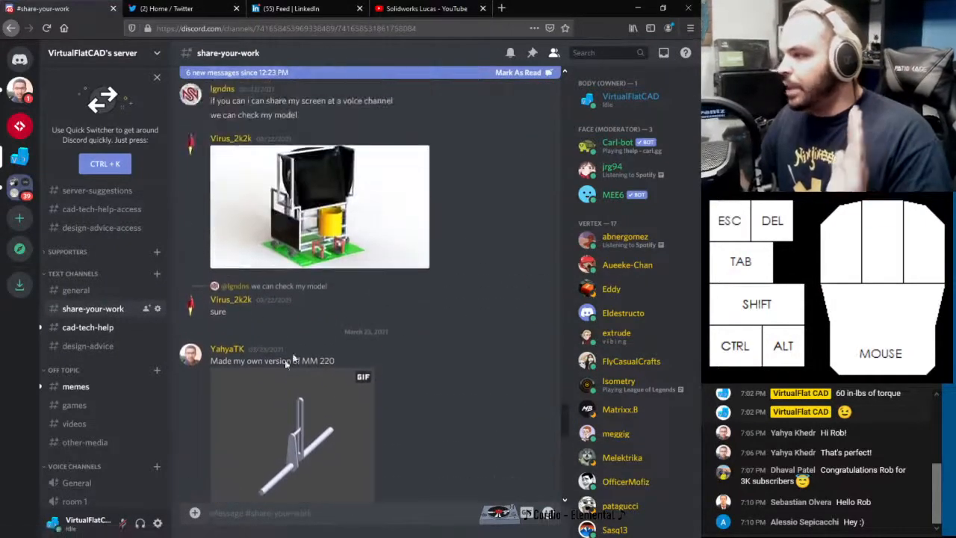
{"action": "scroll", "coordinate": [344, 224], "scroll_direction": "down", "scroll_amount": 1}
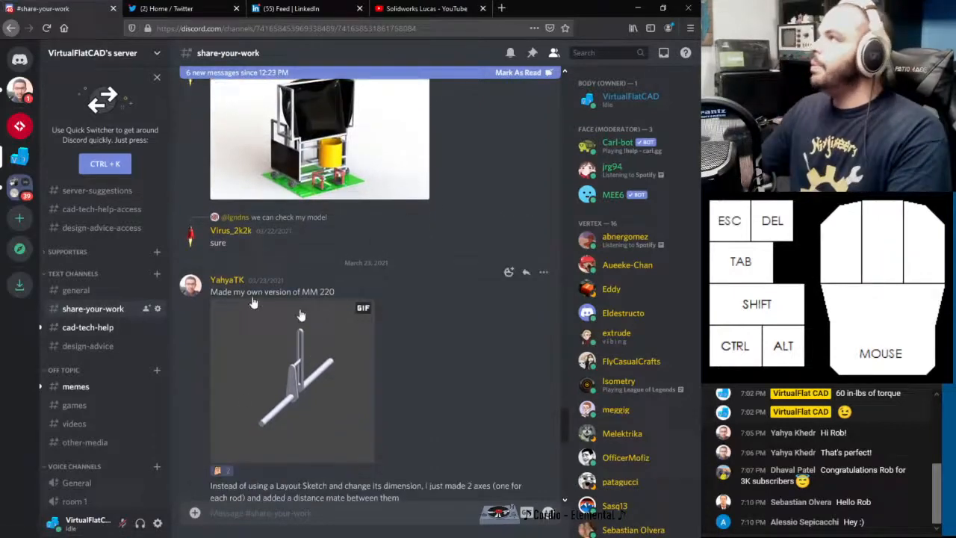
{"action": "left_click", "coordinate": [309, 366]}
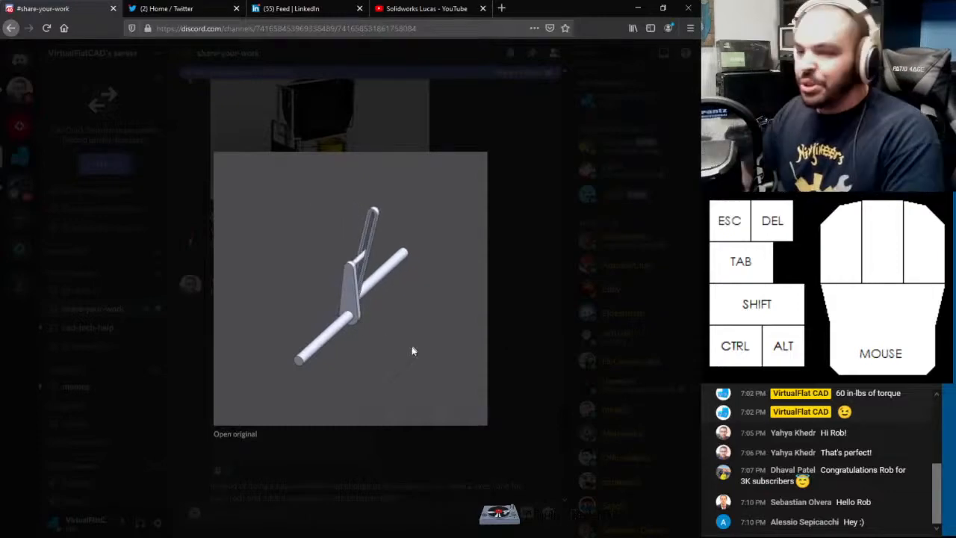
{"action": "left_click", "coordinate": [531, 335]}
Read the explanation below the MM 220 GIF and highlight the words "just made 2 axes"
{"action": "scroll", "coordinate": [286, 318], "scroll_direction": "down", "scroll_amount": 3}
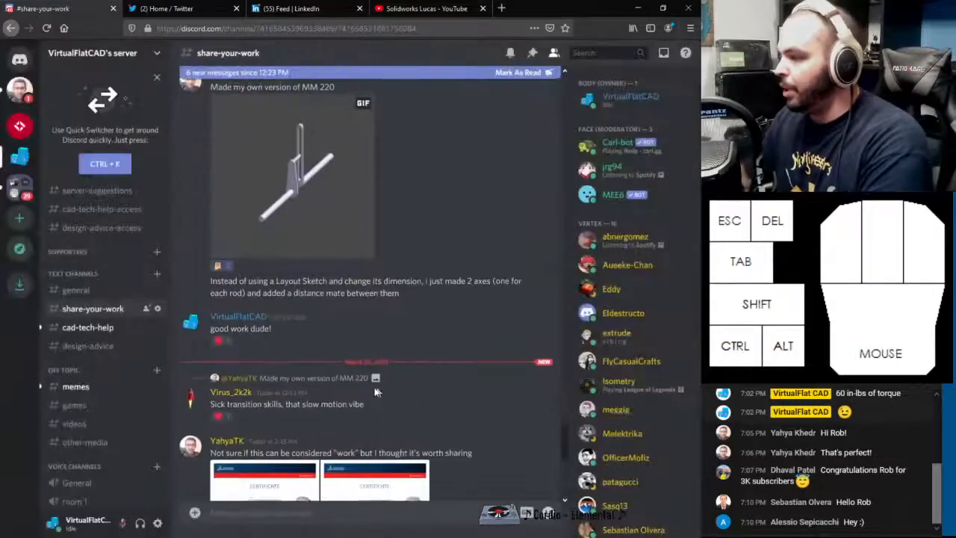
{"action": "left_click_drag", "start_coordinate": [276, 279], "coordinate": [328, 280]}
{"action": "left_click", "coordinate": [420, 292]}
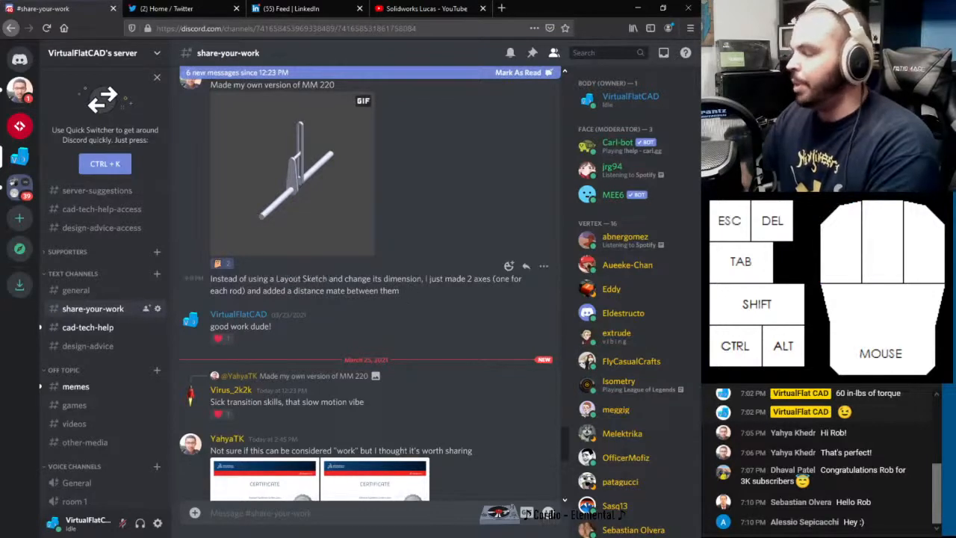
{"action": "left_click_drag", "start_coordinate": [428, 279], "coordinate": [488, 279]}
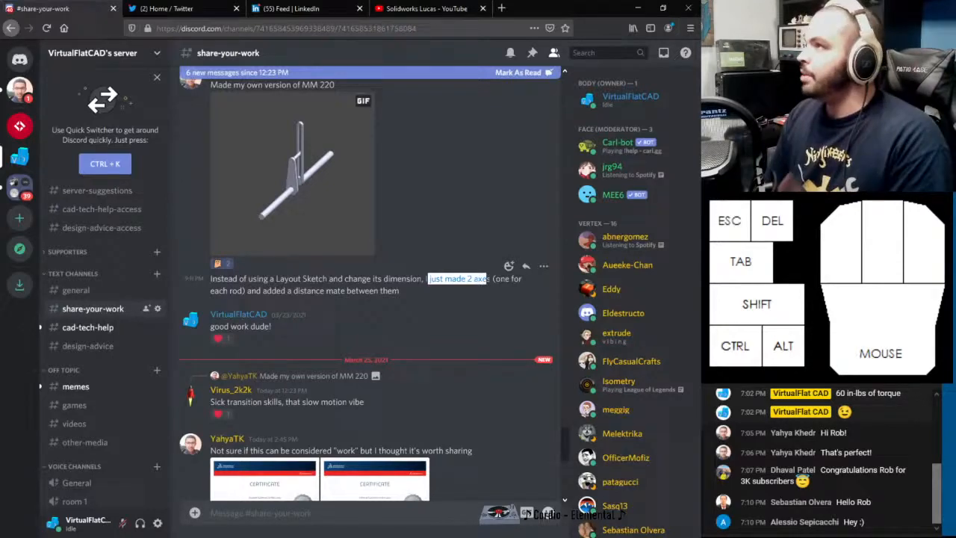
View the two shared SolidWorks certificates enlarged, close them and highlight "the CSWE" in the message below
{"action": "scroll", "coordinate": [363, 258], "scroll_direction": "down", "scroll_amount": 2}
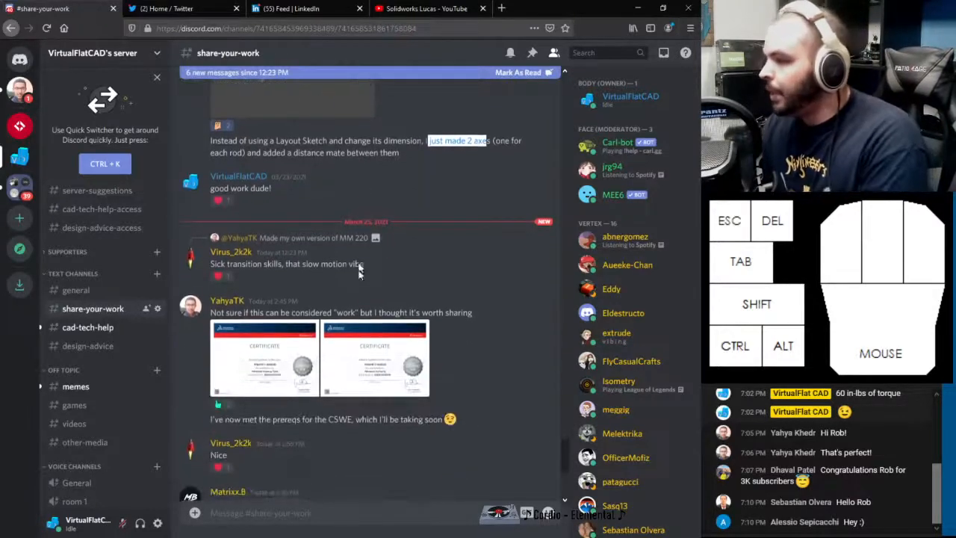
{"action": "scroll", "coordinate": [373, 265], "scroll_direction": "down", "scroll_amount": 3}
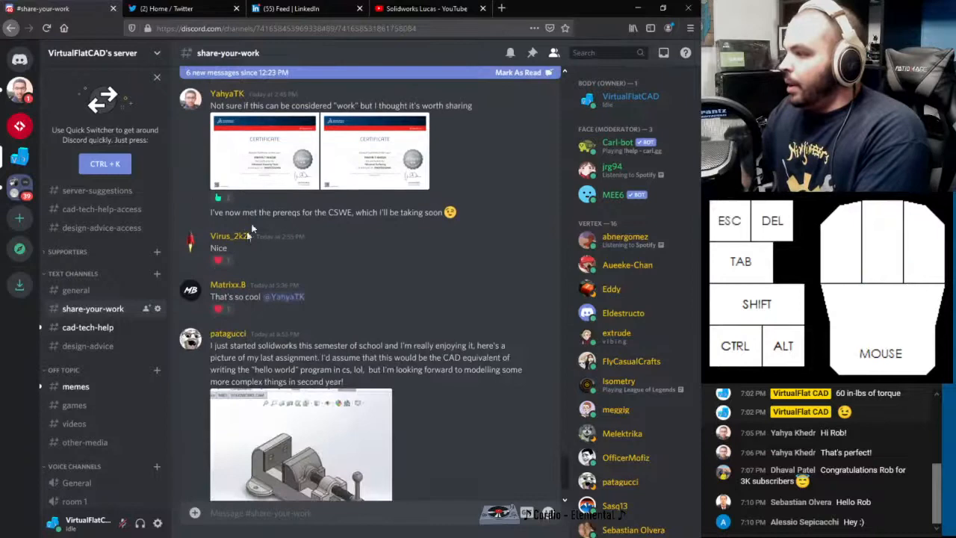
{"action": "left_click", "coordinate": [282, 195]}
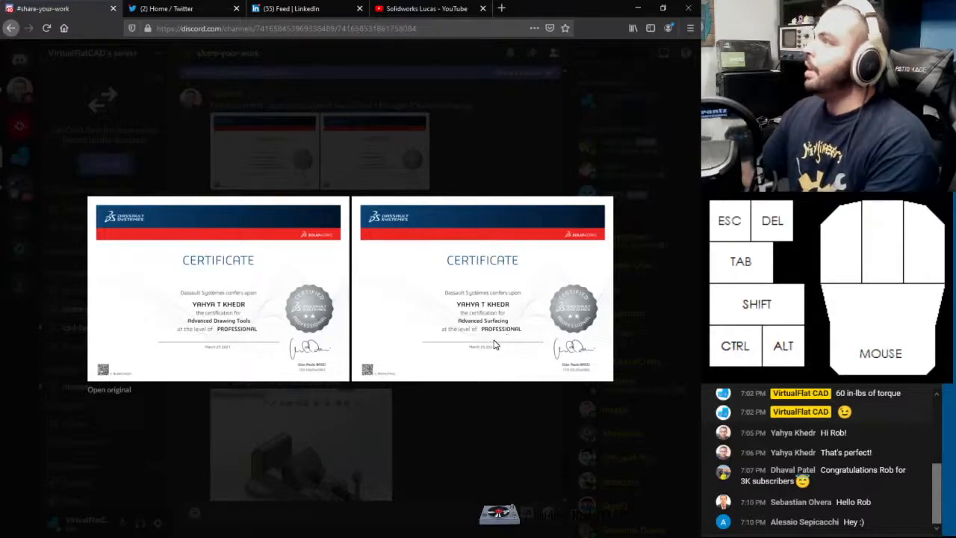
{"action": "left_click", "coordinate": [464, 440]}
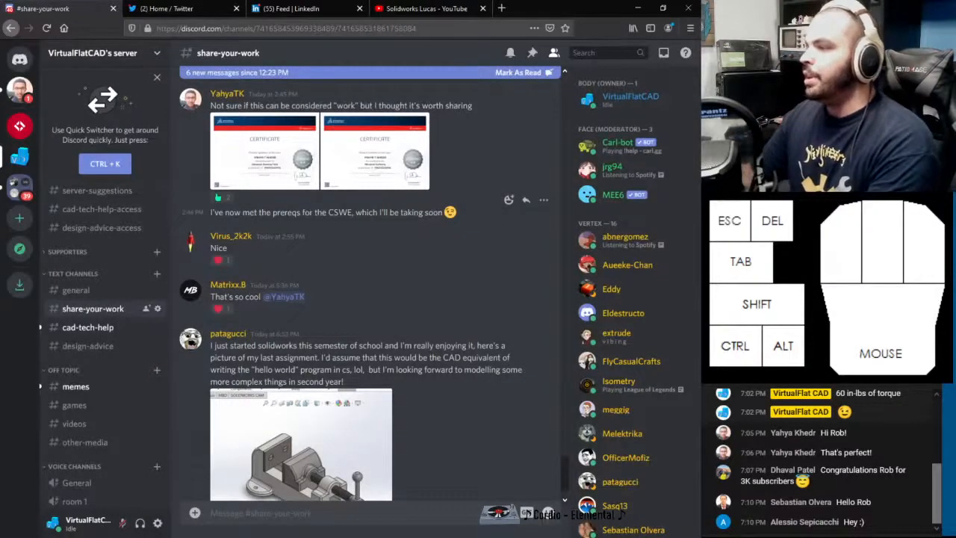
{"action": "left_click_drag", "start_coordinate": [317, 212], "coordinate": [352, 212]}
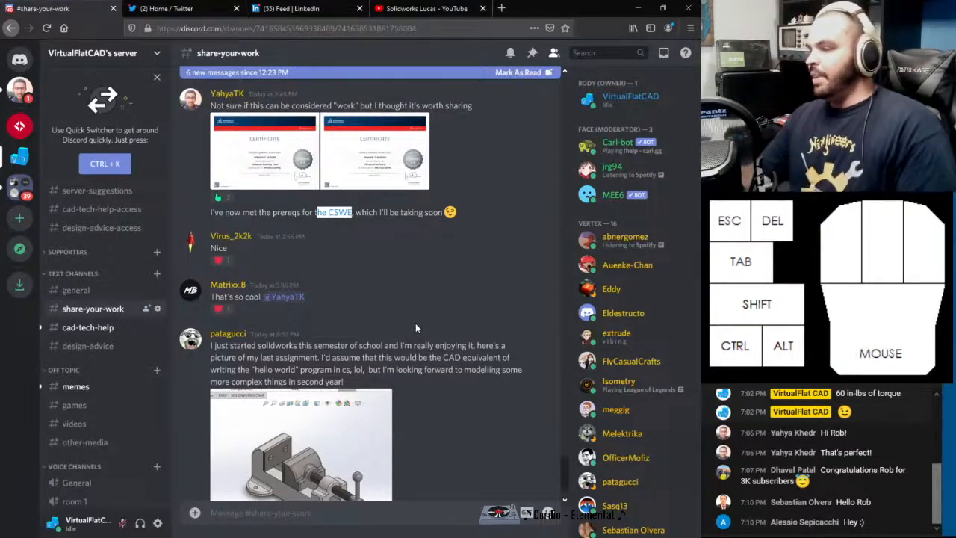
Read the post about the school SolidWorks assignment, highlighting its sentences, and view its vise picture enlarged before closing it
{"action": "scroll", "coordinate": [346, 328], "scroll_direction": "down", "scroll_amount": 1}
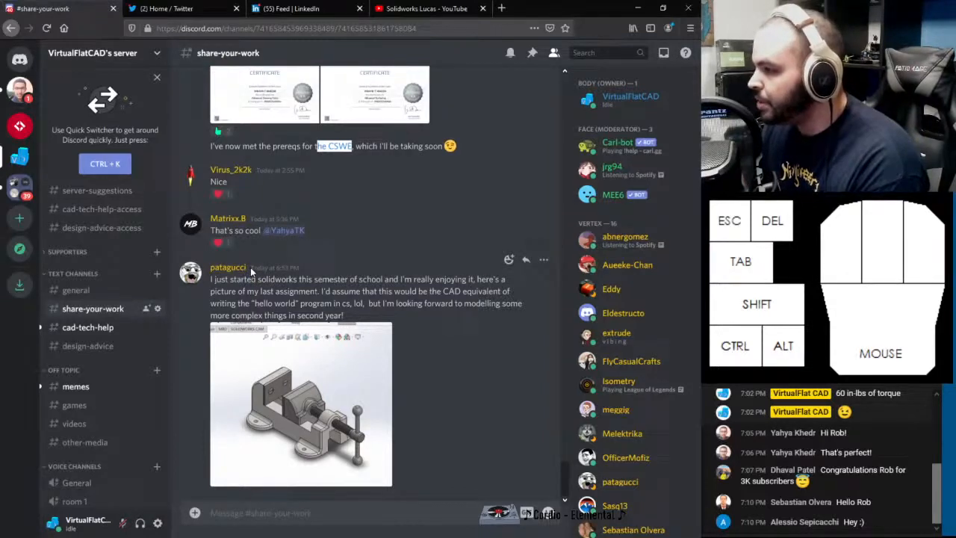
{"action": "left_click_drag", "start_coordinate": [258, 272], "coordinate": [314, 271]}
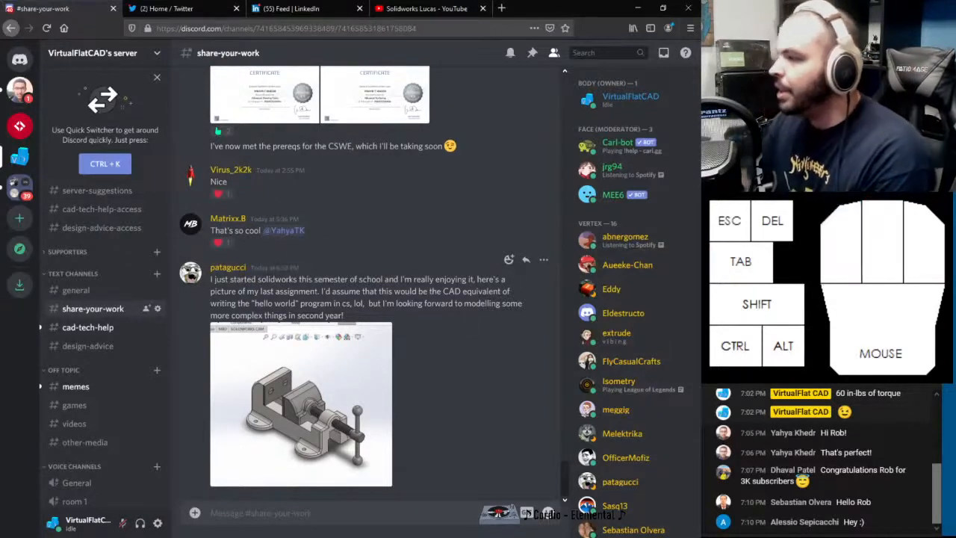
{"action": "left_click_drag", "start_coordinate": [215, 279], "coordinate": [477, 291]}
{"action": "left_click", "coordinate": [324, 281]}
{"action": "left_click", "coordinate": [326, 281]}
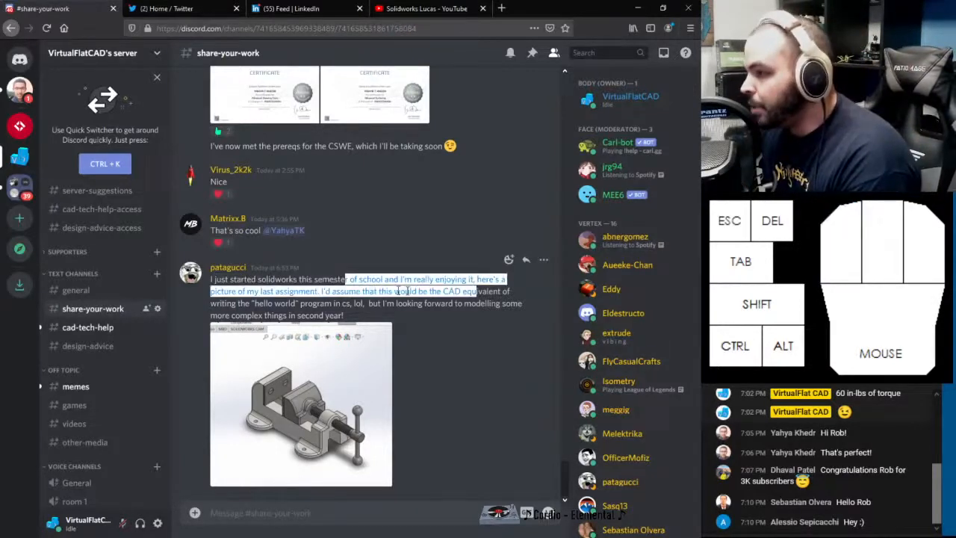
{"action": "left_click", "coordinate": [296, 292]}
{"action": "left_click_drag", "start_coordinate": [322, 291], "coordinate": [499, 292]}
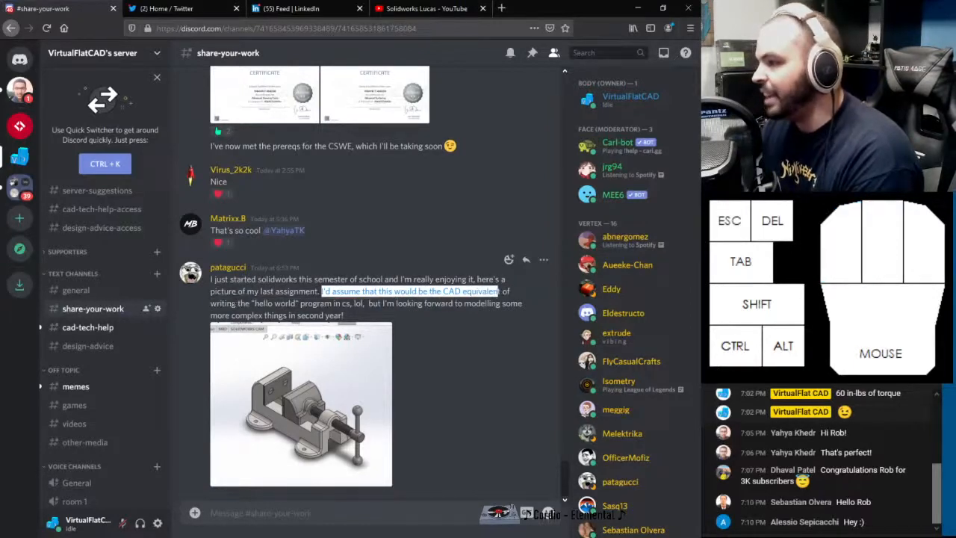
{"action": "left_click_drag", "start_coordinate": [232, 303], "coordinate": [348, 316]}
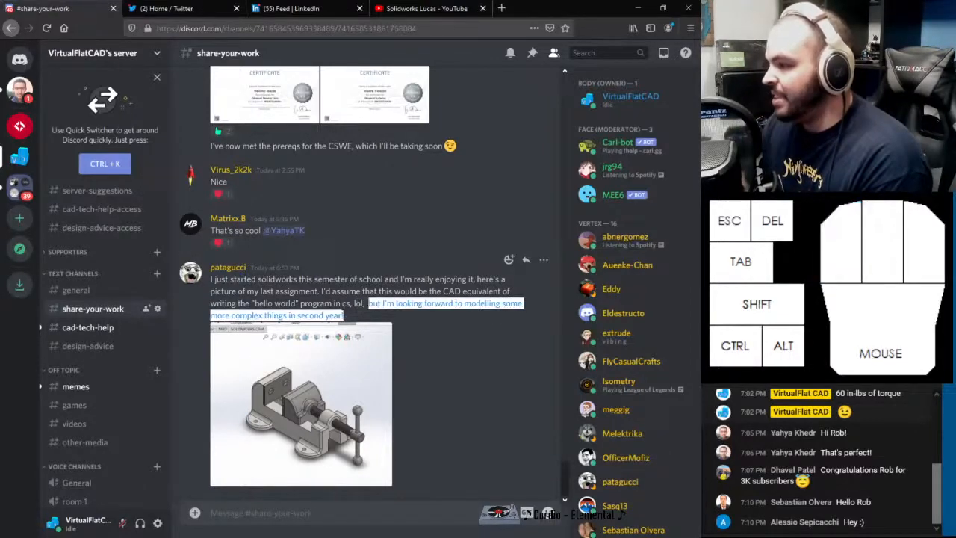
{"action": "left_click", "coordinate": [321, 414]}
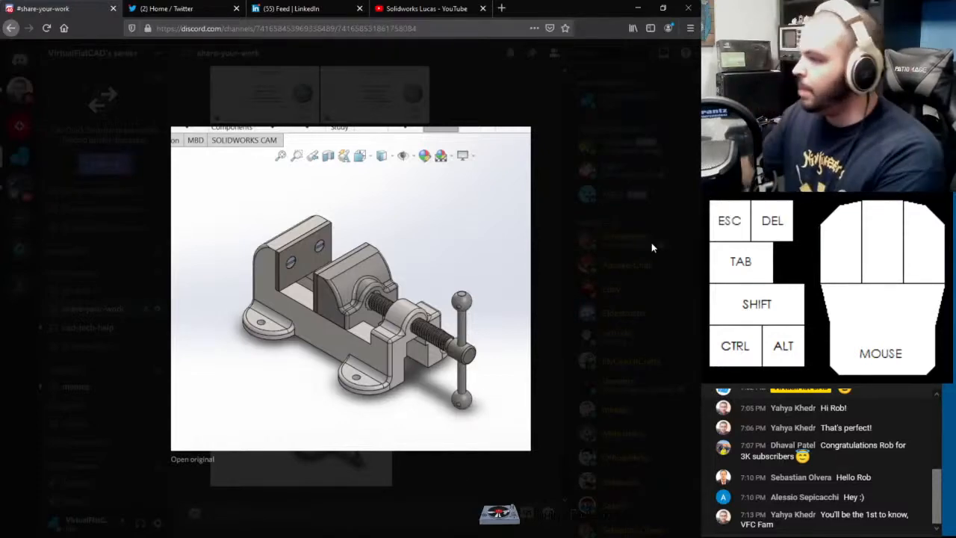
{"action": "left_click", "coordinate": [438, 497]}
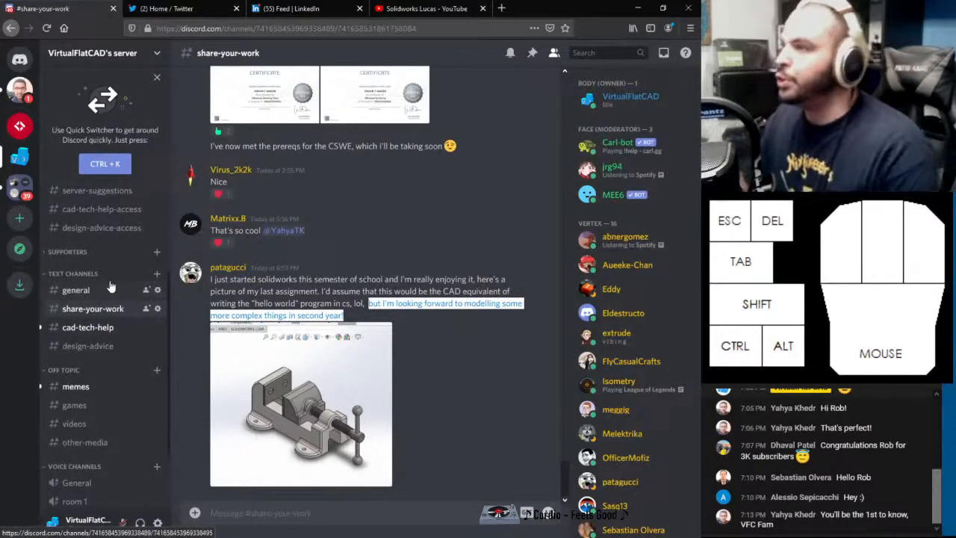
Copy the link of the Discord Signup bookmark from a new browser tab and return to the share-your-work channel
{"action": "left_click", "coordinate": [501, 8]}
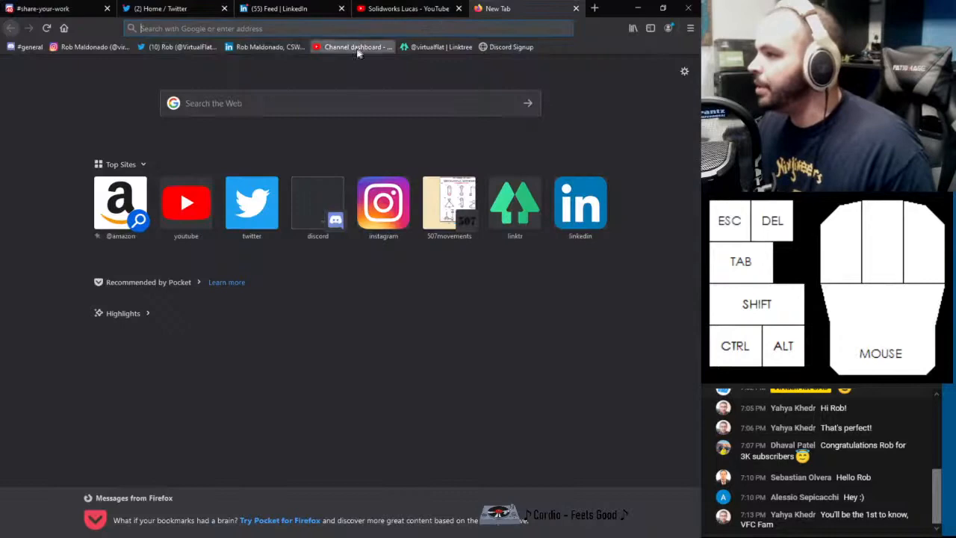
{"action": "right_click", "coordinate": [505, 47]}
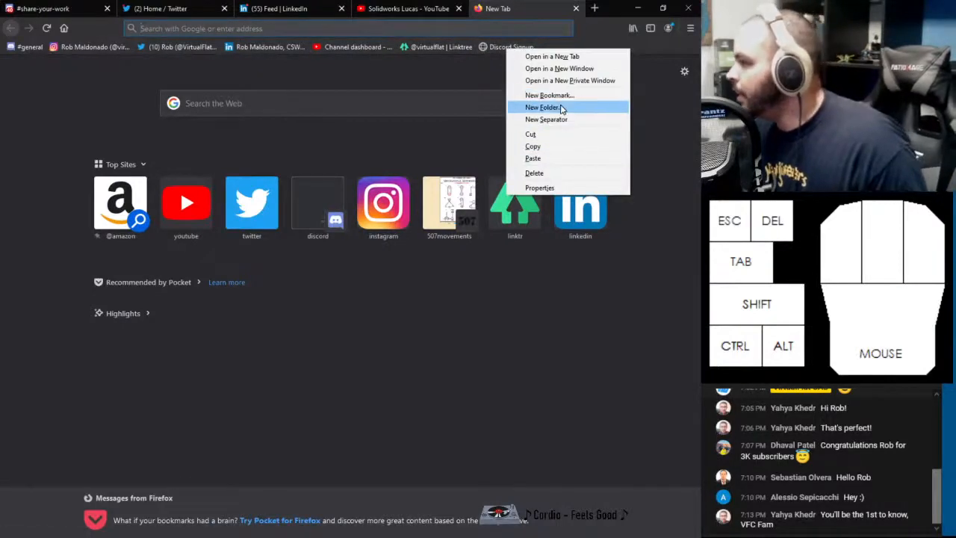
{"action": "left_click", "coordinate": [551, 150]}
{"action": "left_click", "coordinate": [73, 9]}
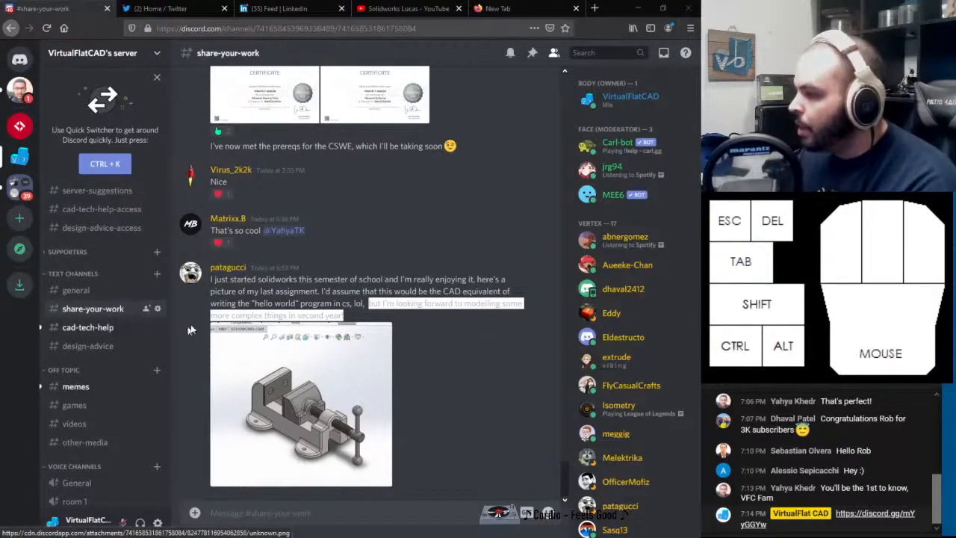
{"action": "left_click", "coordinate": [251, 277]}
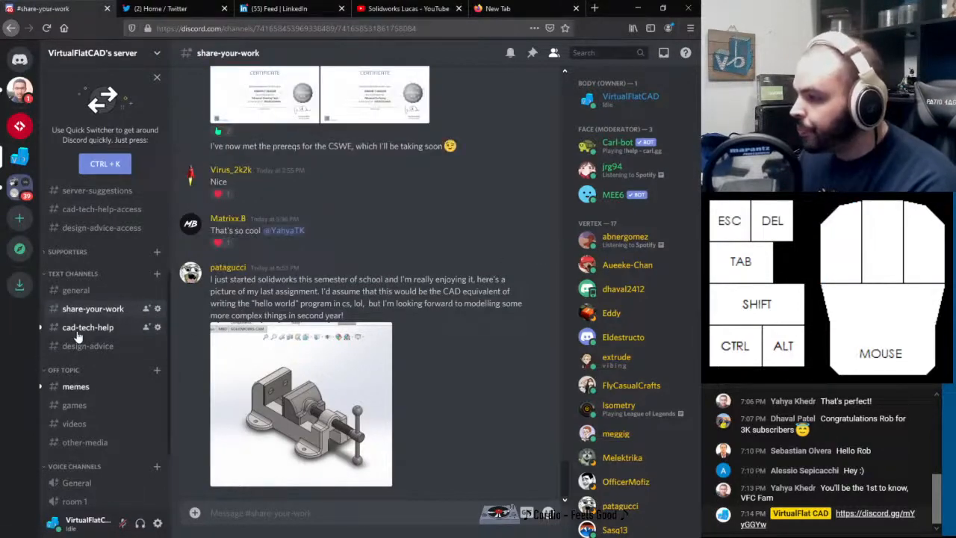
Open the cad-tech-help channel, read and highlight the question about lock mate versus coincident right planes, and view its gear picture enlarged
{"action": "left_click", "coordinate": [87, 327]}
{"action": "scroll", "coordinate": [376, 322], "scroll_direction": "up", "scroll_amount": 3}
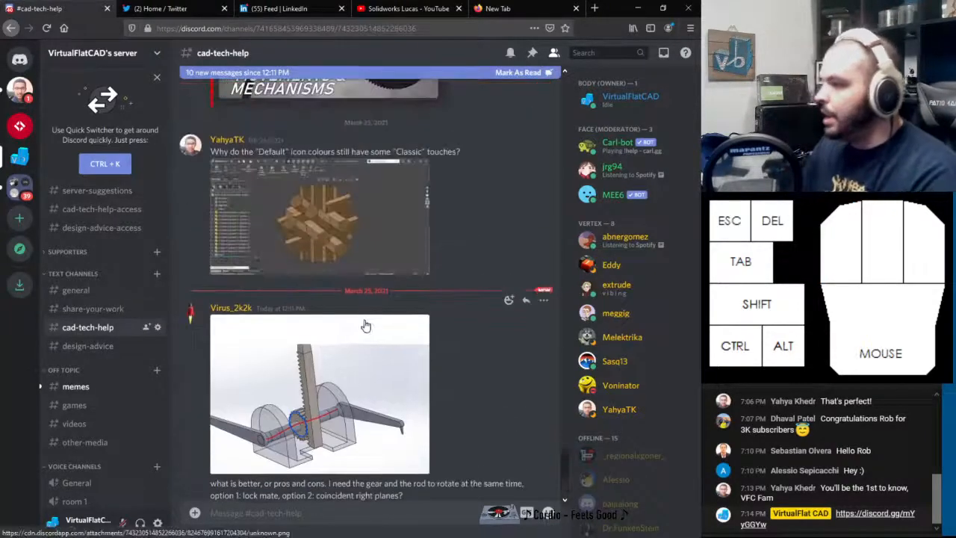
{"action": "scroll", "coordinate": [348, 324], "scroll_direction": "down", "scroll_amount": 3}
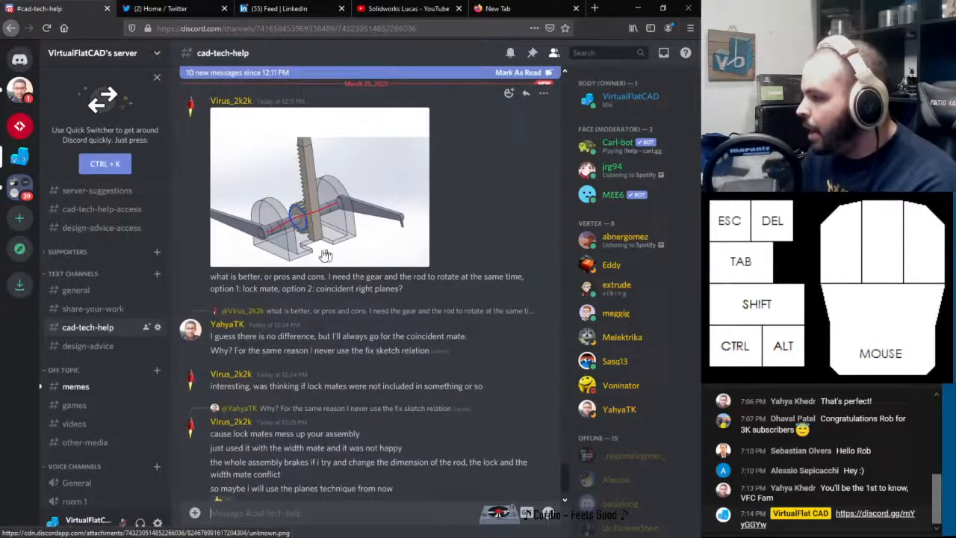
{"action": "left_click_drag", "start_coordinate": [221, 277], "coordinate": [405, 287]}
{"action": "left_click", "coordinate": [355, 243]}
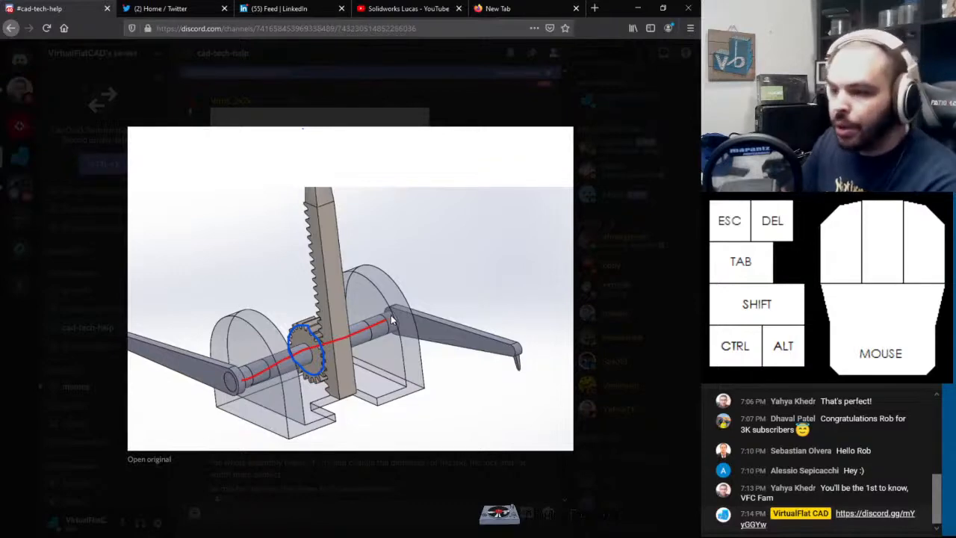
{"action": "left_click", "coordinate": [455, 472]}
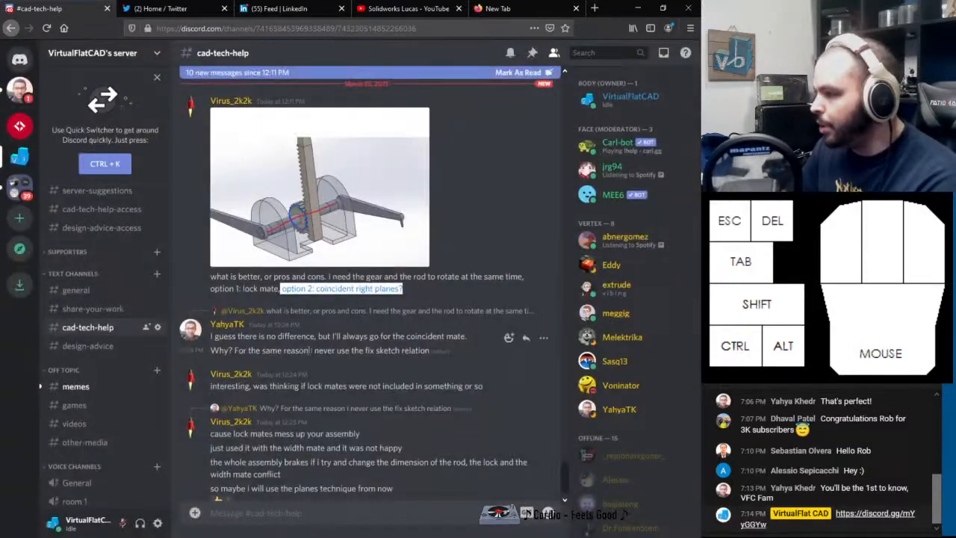
{"action": "left_click_drag", "start_coordinate": [244, 288], "coordinate": [401, 289]}
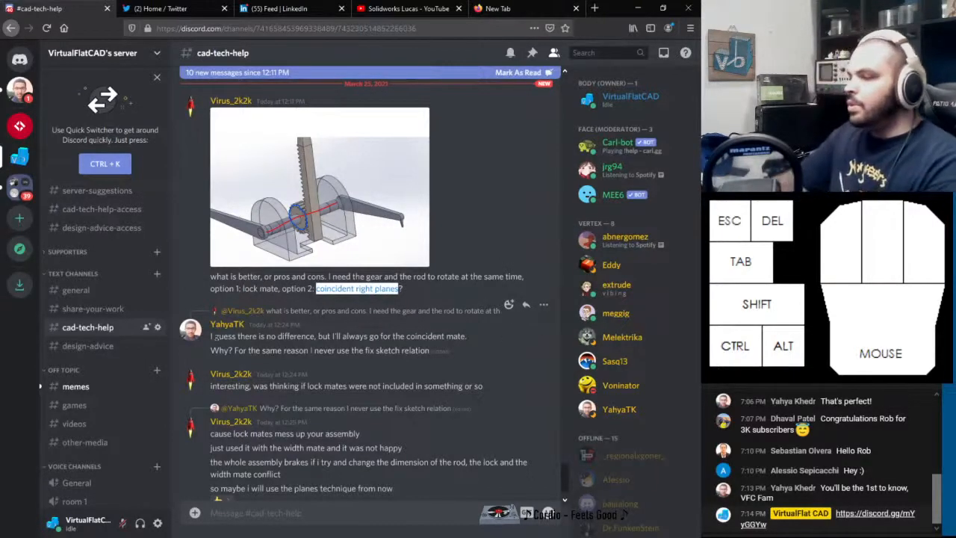
Highlight the reply about the coincident mate and fix sketch relation, highlight "coincident right planes" in the question and enlarge the gear picture
{"action": "left_click_drag", "start_coordinate": [211, 336], "coordinate": [238, 337]}
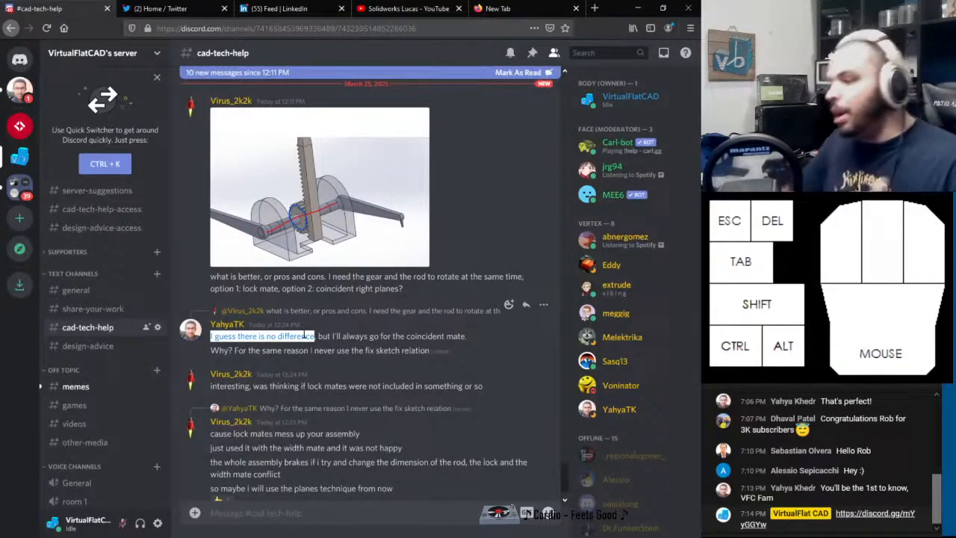
{"action": "left_click_drag", "start_coordinate": [320, 336], "coordinate": [458, 336]}
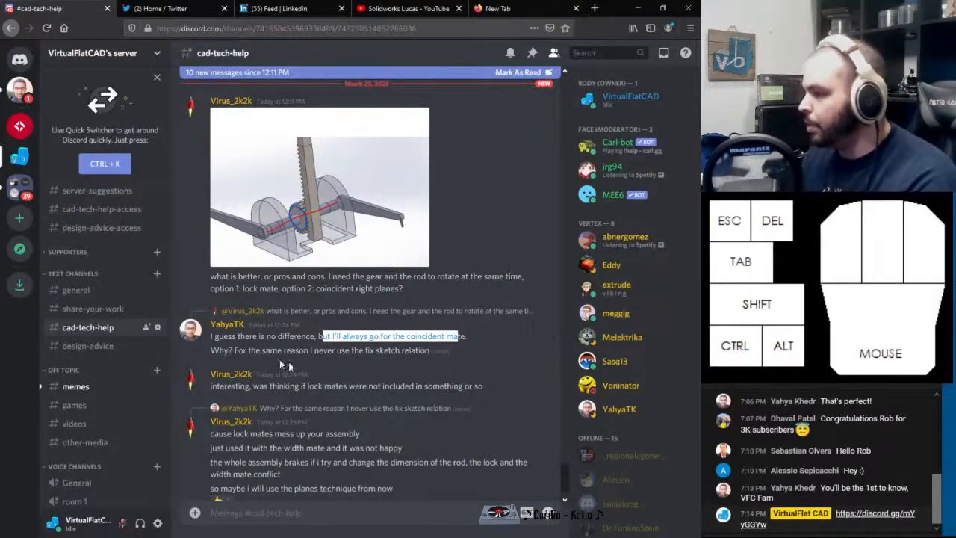
{"action": "left_click", "coordinate": [220, 357]}
{"action": "left_click_drag", "start_coordinate": [248, 351], "coordinate": [430, 355]}
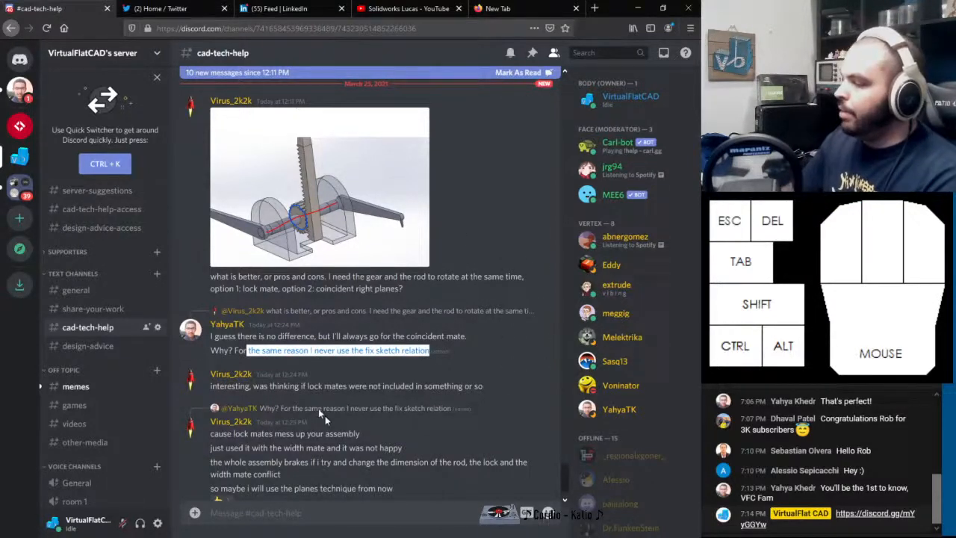
{"action": "left_click", "coordinate": [377, 351]}
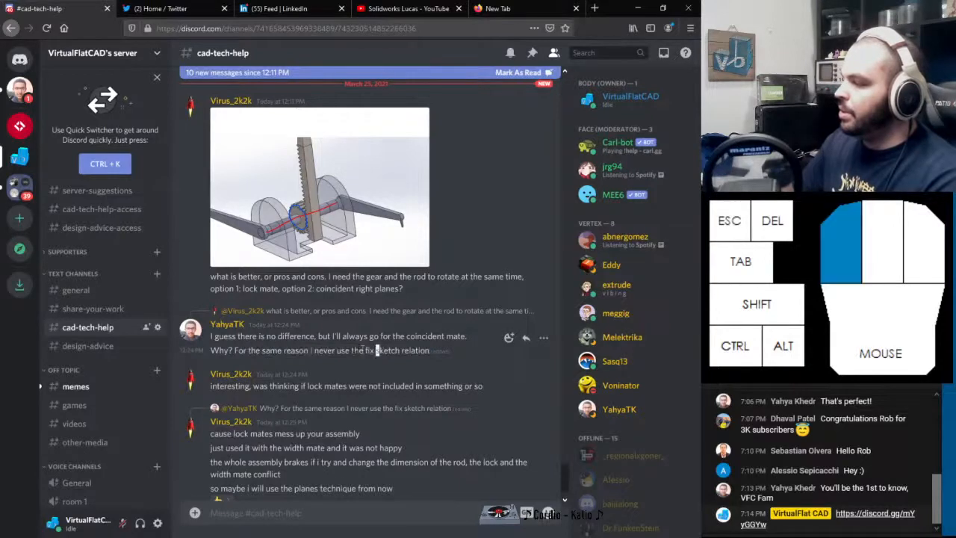
{"action": "left_click_drag", "start_coordinate": [378, 351], "coordinate": [346, 351]}
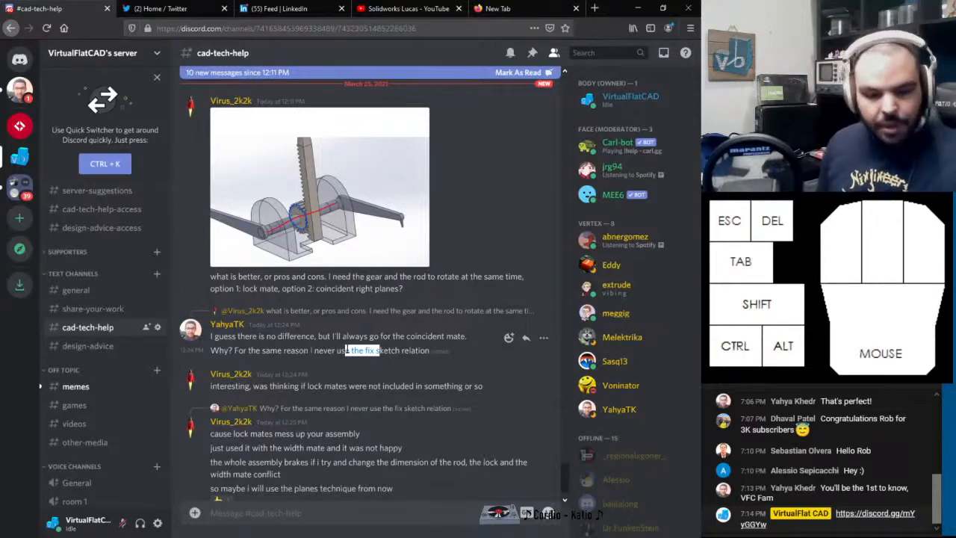
{"action": "left_click_drag", "start_coordinate": [404, 289], "coordinate": [320, 289]}
{"action": "left_click", "coordinate": [318, 247]}
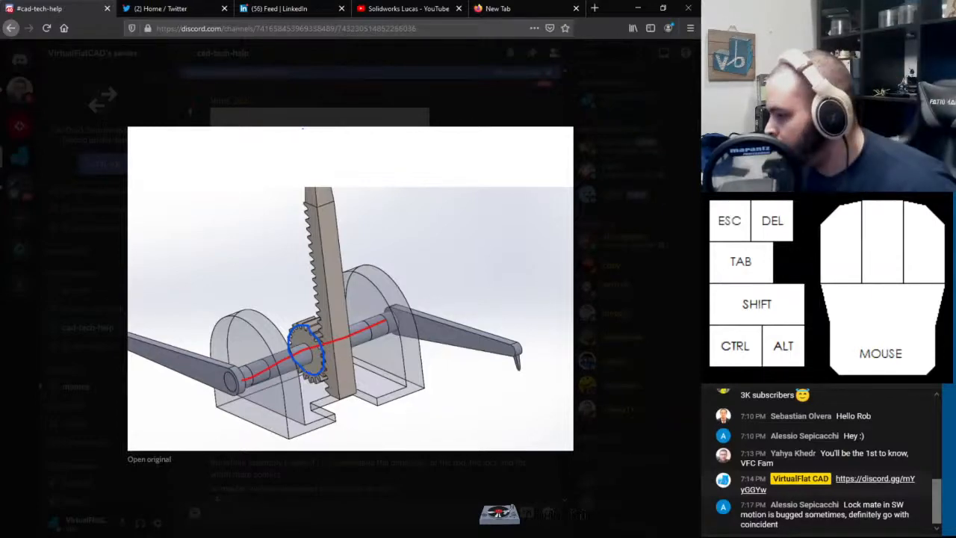
Switch to SOLIDWORKS and open the recent assembly MM138_ASM.SLDASM
{"action": "key", "text": "alt+Tab"}
{"action": "left_click", "coordinate": [129, 12]}
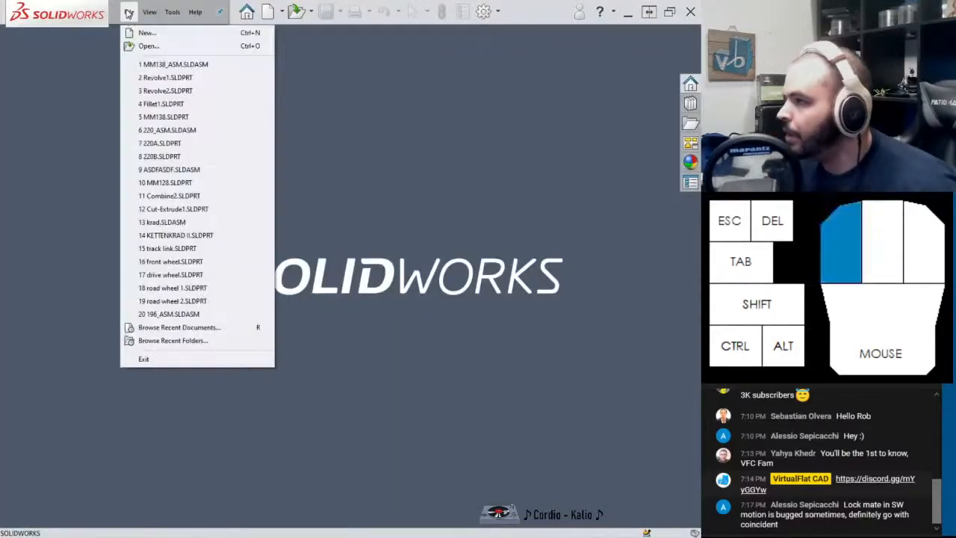
{"action": "left_click", "coordinate": [168, 65]}
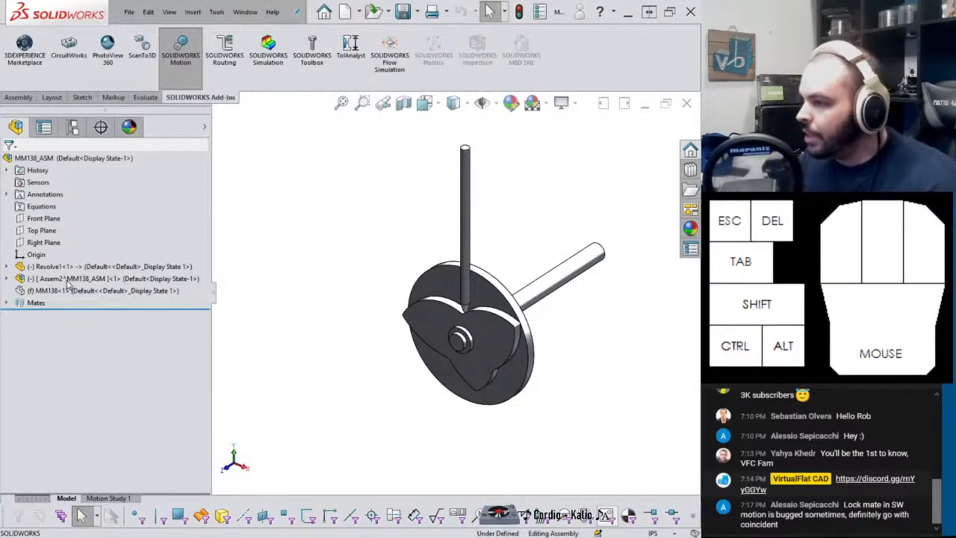
Delete the Assem2 subassembly from MM138_ASM and undo the deletion
{"action": "left_click", "coordinate": [71, 278]}
{"action": "key", "text": "Delete"}
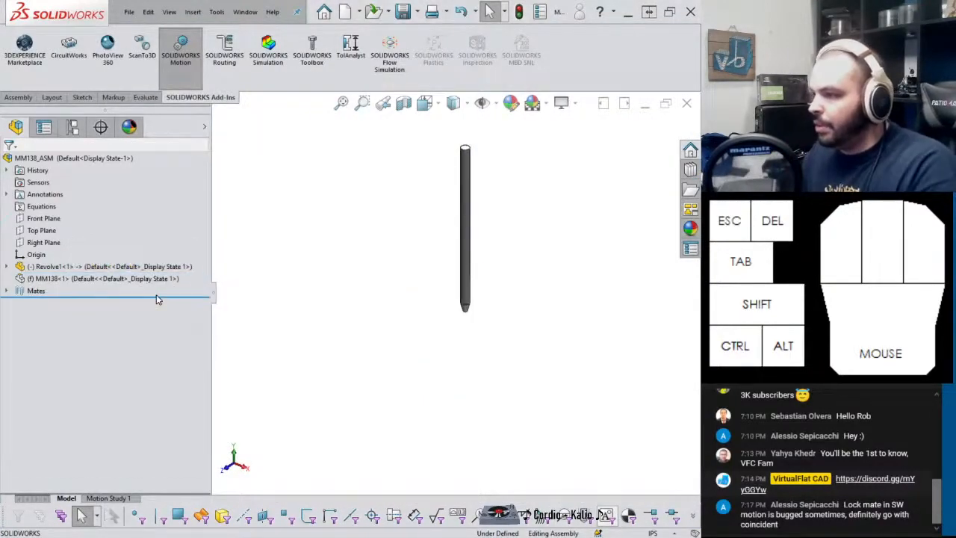
{"action": "key", "text": "ctrl+z"}
Dissolve the Assem2 subassembly into its individual components within MM138_ASM
{"action": "right_click", "coordinate": [56, 279]}
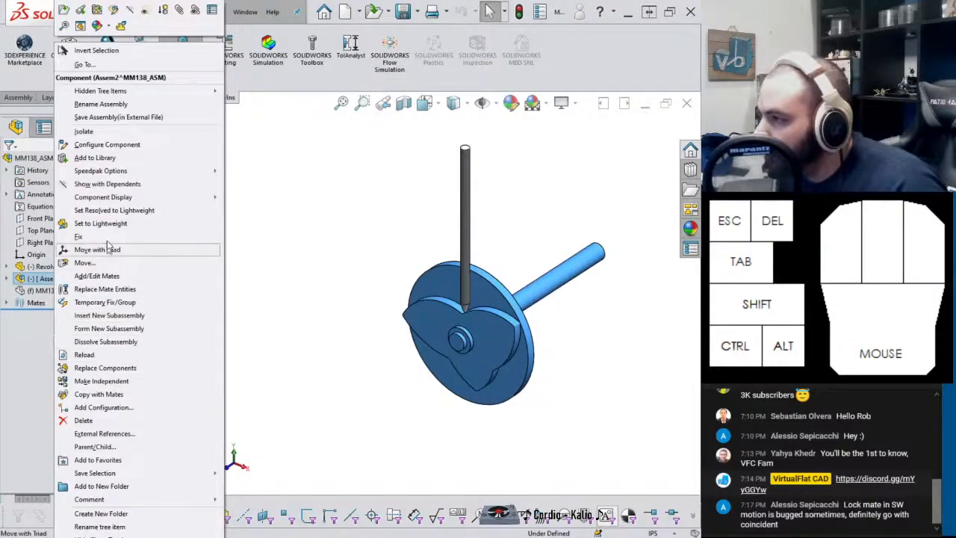
{"action": "left_click", "coordinate": [106, 341]}
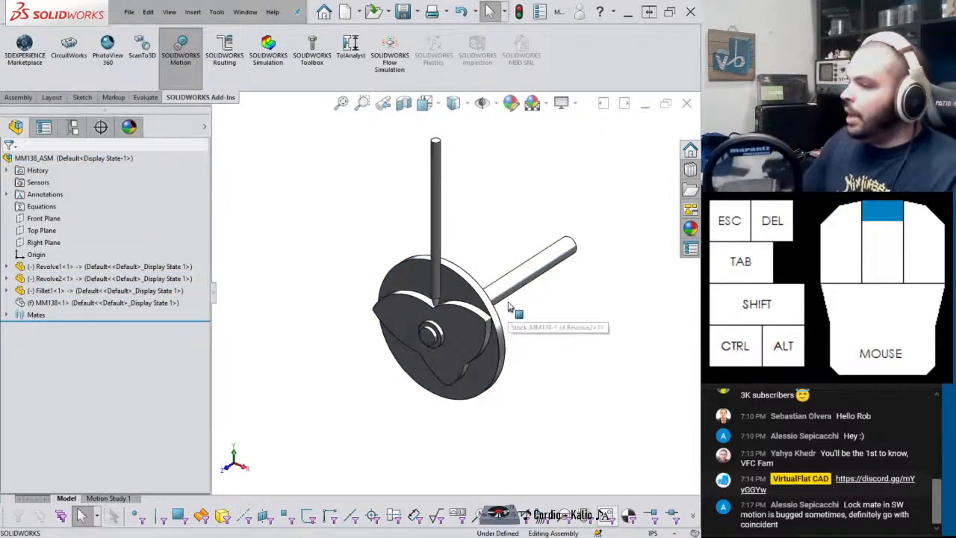
Move the Revolve2 shaft and the Fillet1 cam freely to test their independent motion, and undo the moves
{"action": "scroll", "coordinate": [513, 309], "scroll_direction": "down", "scroll_amount": 3}
{"action": "middle_click_drag", "start_coordinate": [479, 301], "coordinate": [488, 309]}
{"action": "mouse_move", "coordinate": [490, 309]}
{"action": "left_mouse_down"}
{"action": "mouse_move", "coordinate": [525, 439]}
{"action": "mouse_move", "coordinate": [474, 260]}
{"action": "mouse_move", "coordinate": [495, 284]}
{"action": "mouse_move", "coordinate": [499, 314]}
{"action": "left_mouse_up"}
{"action": "scroll", "coordinate": [538, 352], "scroll_direction": "up", "scroll_amount": 3}
{"action": "left_click_drag", "start_coordinate": [535, 357], "coordinate": [470, 358]}
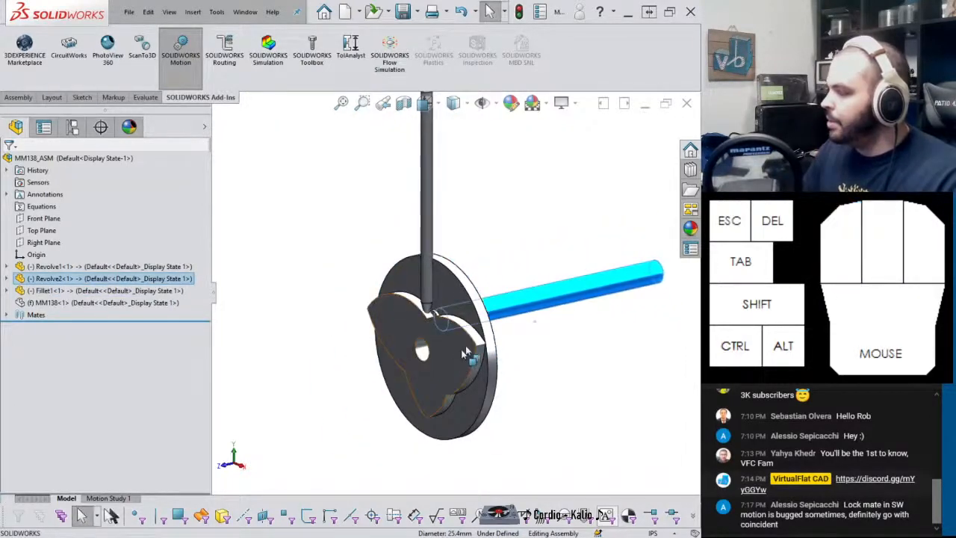
{"action": "left_click", "coordinate": [448, 407]}
{"action": "left_click_drag", "start_coordinate": [449, 407], "coordinate": [480, 381]}
{"action": "left_click", "coordinate": [538, 393]}
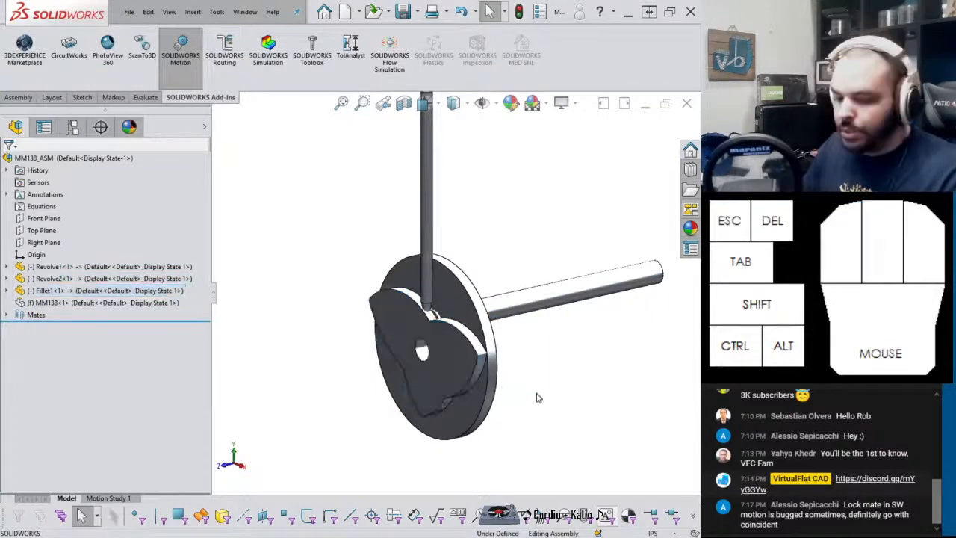
{"action": "key", "text": "ctrl+z"}
{"action": "key", "text": "ctrl+z"}
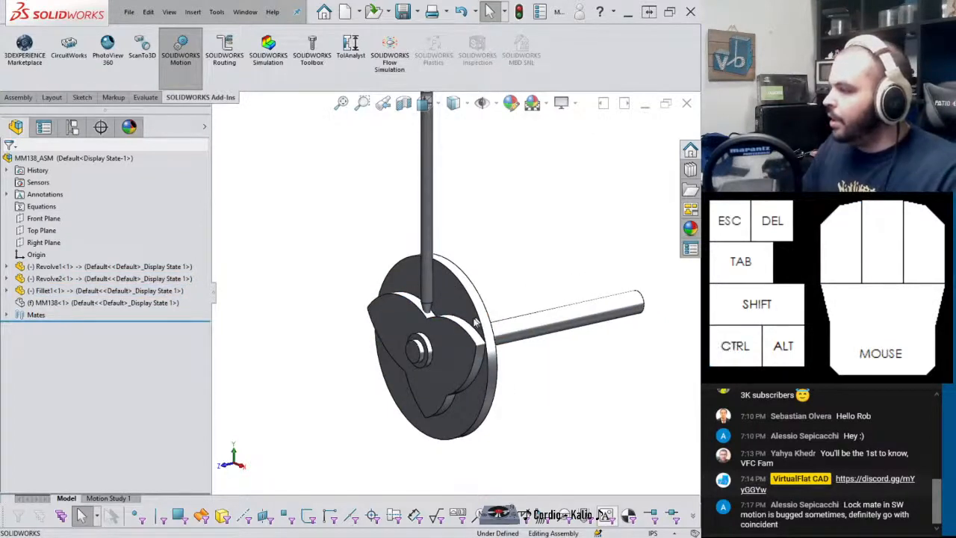
{"action": "left_click", "coordinate": [447, 353]}
{"action": "left_click", "coordinate": [545, 336], "text": "ctrl"}
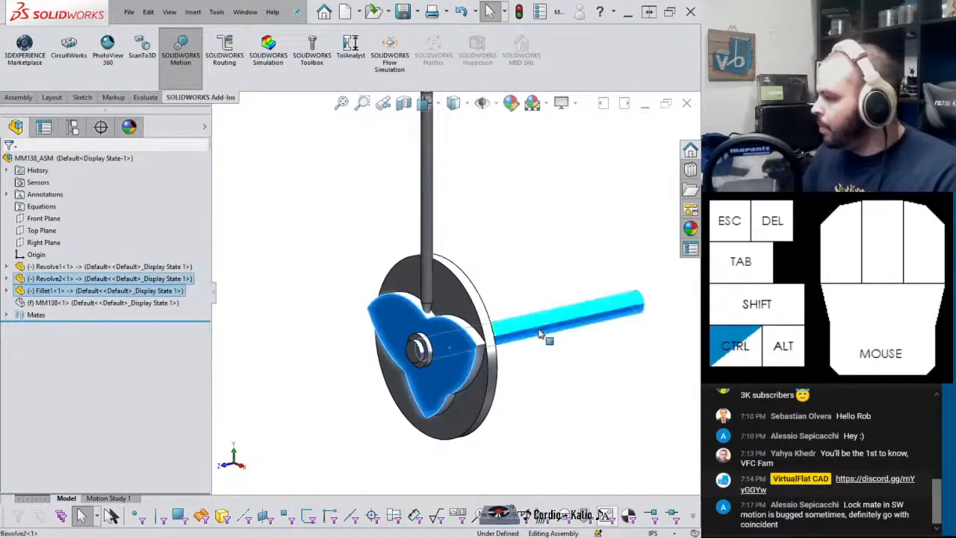
{"action": "right_click", "coordinate": [539, 334]}
{"action": "key", "text": "Escape"}
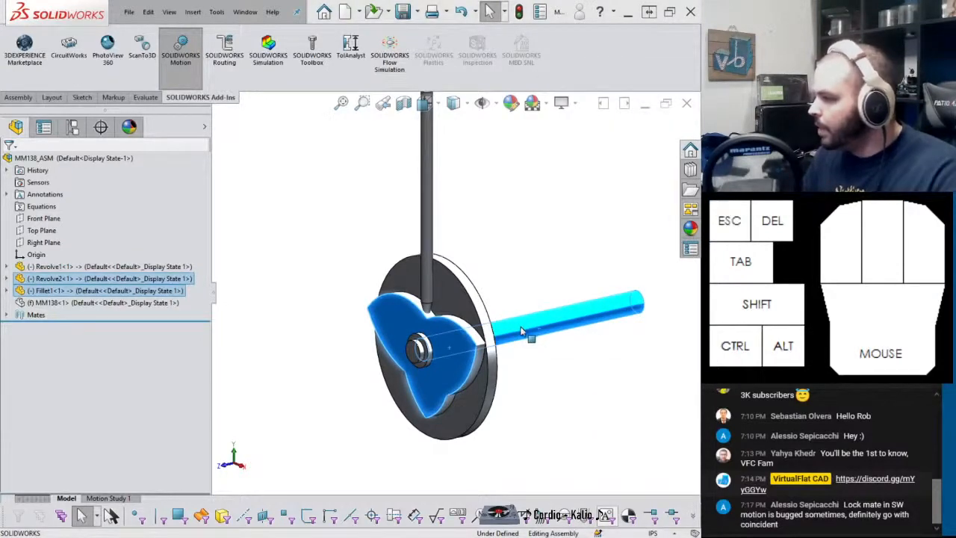
{"action": "left_click", "coordinate": [536, 343]}
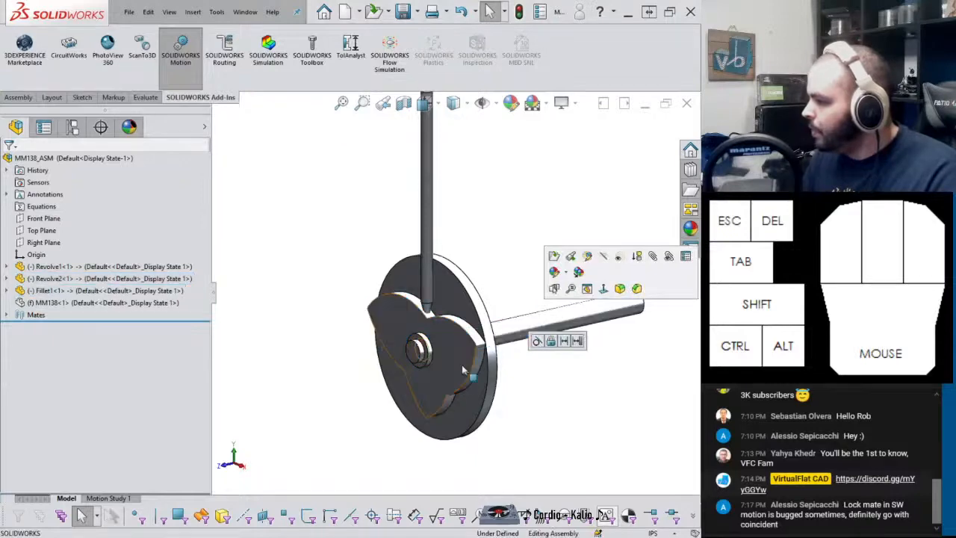
Open the Revolve2 shaft part in its own window and start a sketch on its small circular end face
{"action": "left_click", "coordinate": [417, 357]}
{"action": "left_click", "coordinate": [449, 288]}
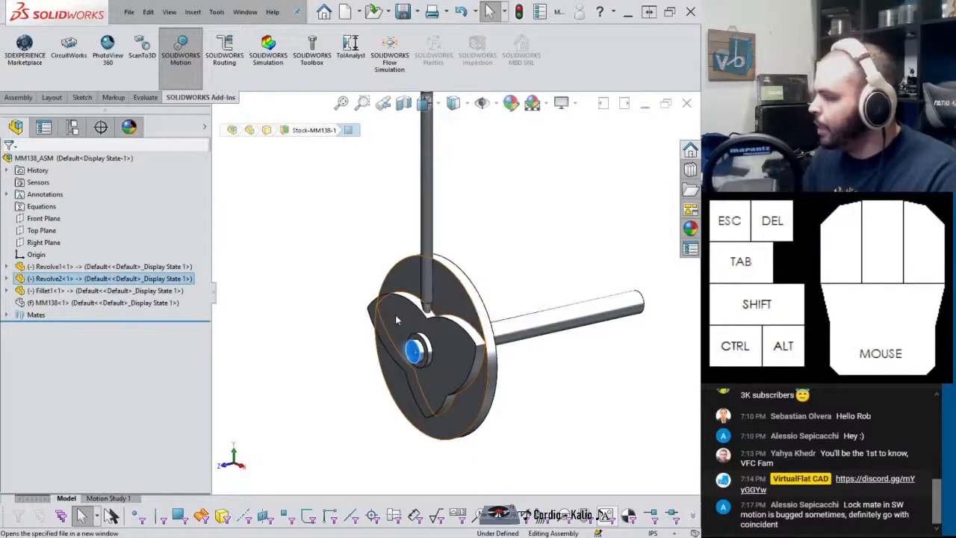
{"action": "scroll", "coordinate": [401, 321], "scroll_direction": "up", "scroll_amount": 5}
{"action": "left_click", "coordinate": [395, 303]}
{"action": "left_click", "coordinate": [445, 268]}
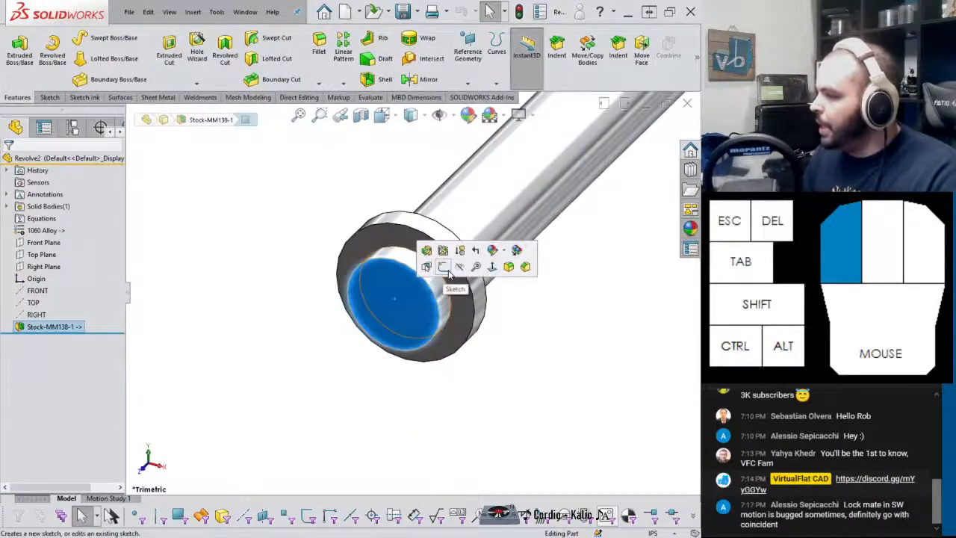
Sketch a tall, narrow centre rectangle across the circular end face from its centre, and set its width to 0.125 in
{"action": "left_click", "coordinate": [75, 59]}
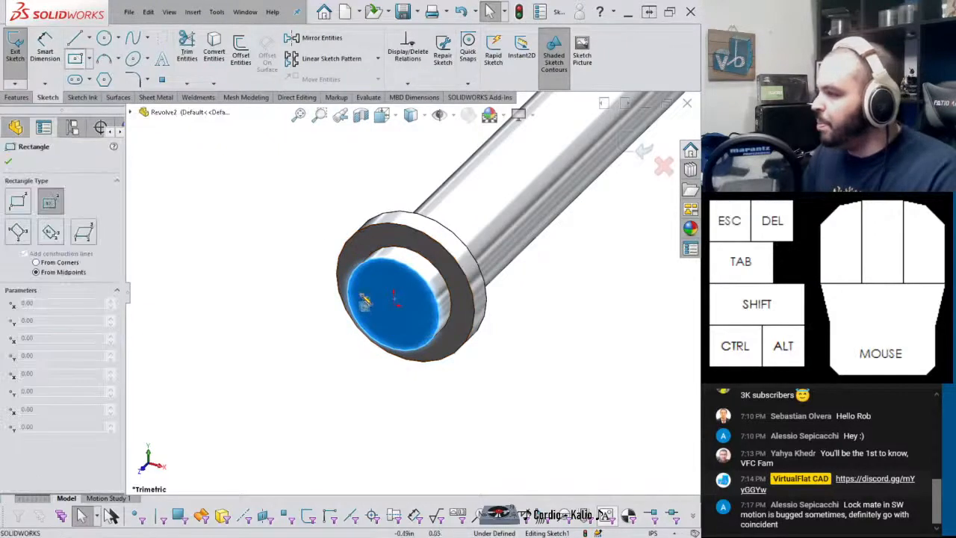
{"action": "left_click_drag", "start_coordinate": [396, 302], "coordinate": [412, 367]}
{"action": "key", "text": "Escape"}
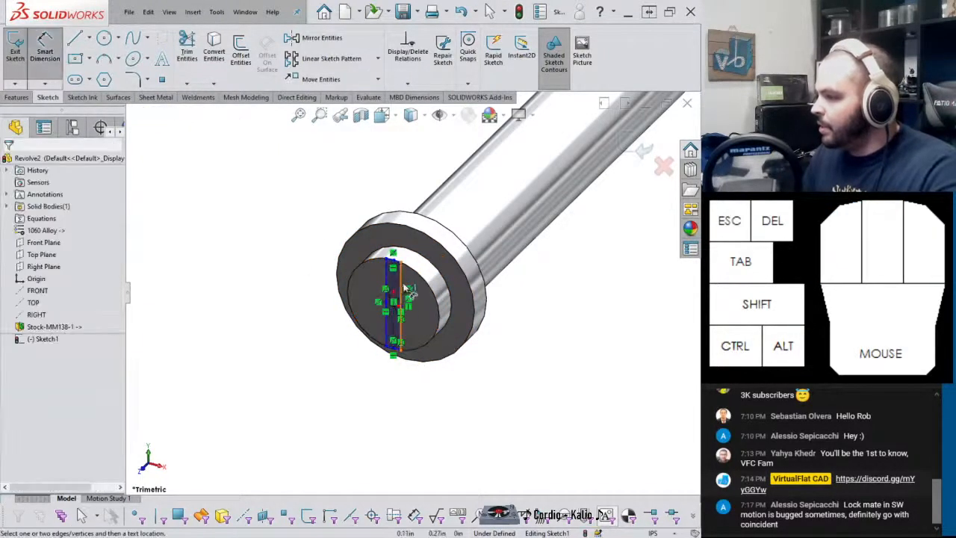
{"action": "left_click", "coordinate": [386, 290]}
{"action": "left_click", "coordinate": [386, 289]}
{"action": "left_click", "coordinate": [311, 243]}
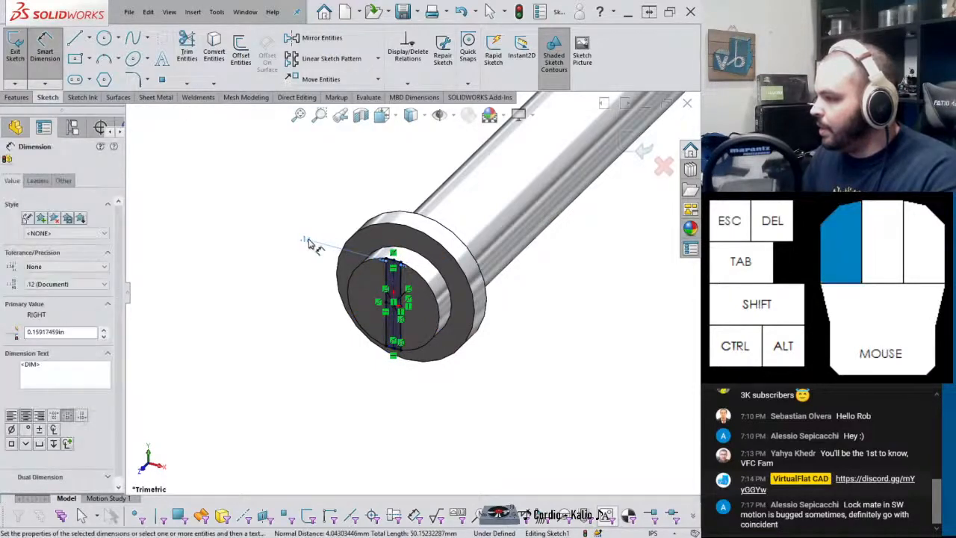
{"action": "type", "text": ".125"}
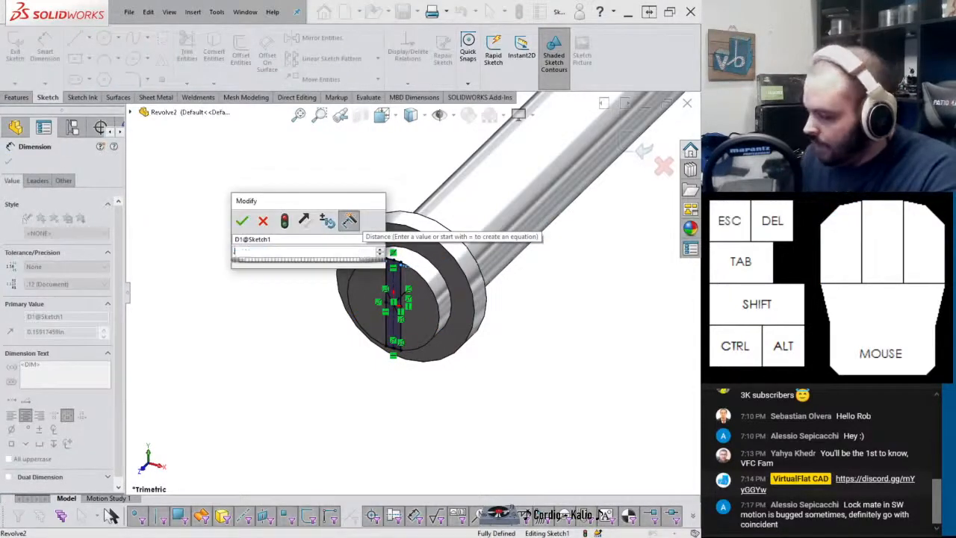
{"action": "key", "text": "Return"}
{"action": "key", "text": "Escape"}
{"action": "scroll", "coordinate": [452, 280], "scroll_direction": "down", "scroll_amount": 8}
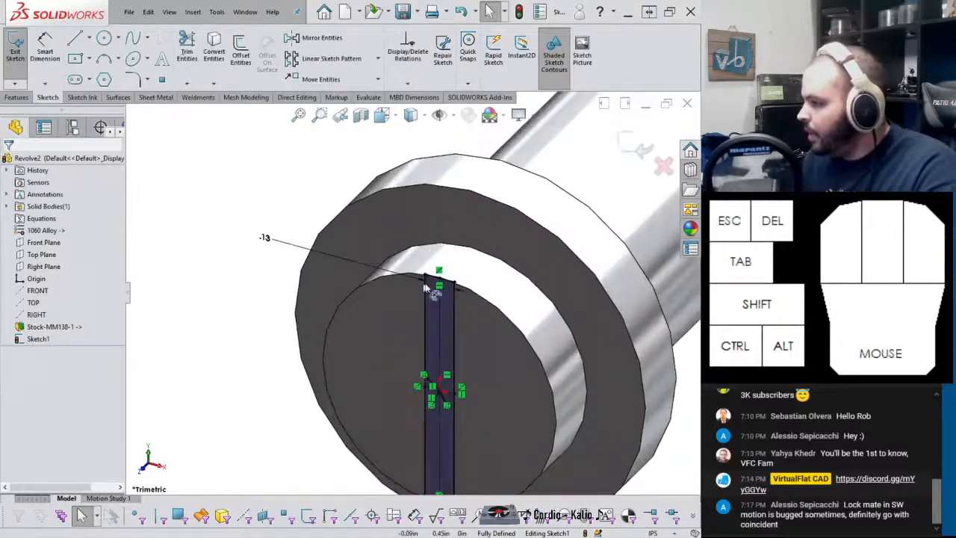
{"action": "mouse_move", "coordinate": [452, 280]}
{"action": "middle_mouse_down"}
{"action": "mouse_move", "coordinate": [478, 207]}
{"action": "mouse_move", "coordinate": [473, 227]}
{"action": "middle_mouse_up"}
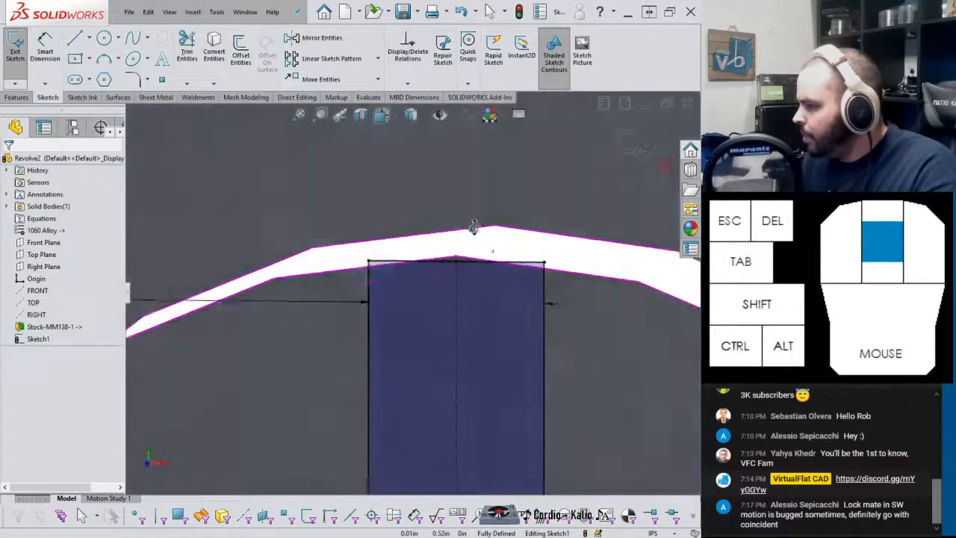
{"action": "scroll", "coordinate": [434, 382], "scroll_direction": "down", "scroll_amount": 3}
{"action": "scroll", "coordinate": [435, 383], "scroll_direction": "up", "scroll_amount": 5}
{"action": "left_click", "coordinate": [16, 97]}
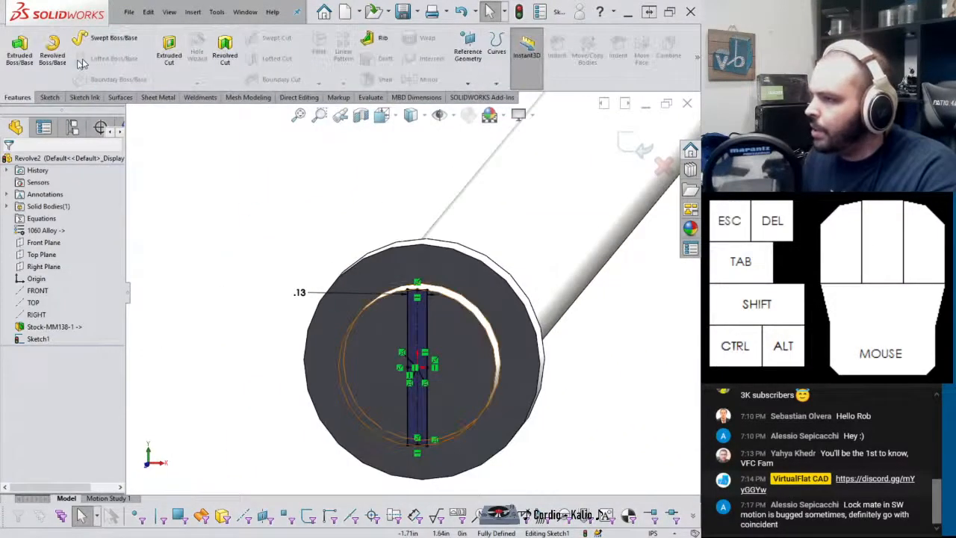
{"action": "left_click", "coordinate": [169, 60]}
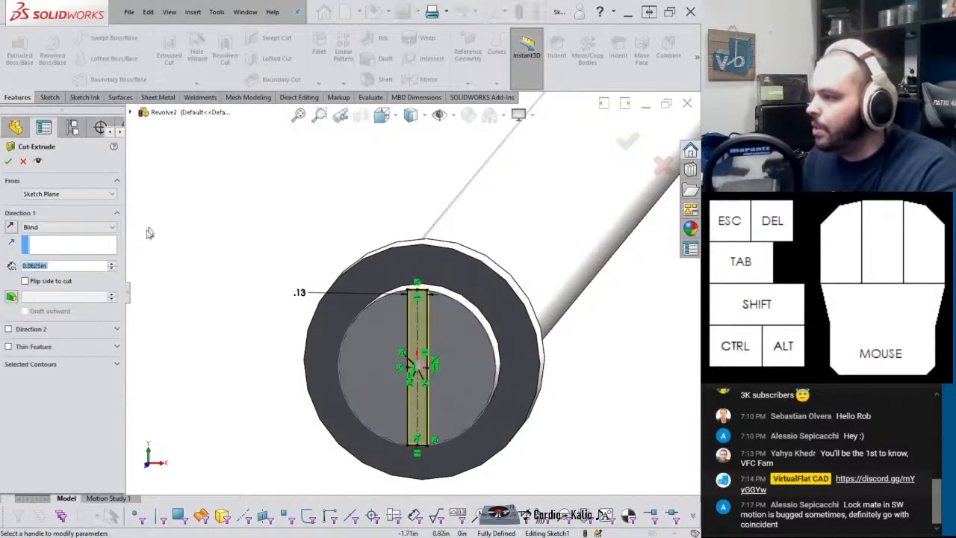
{"action": "left_click", "coordinate": [8, 161]}
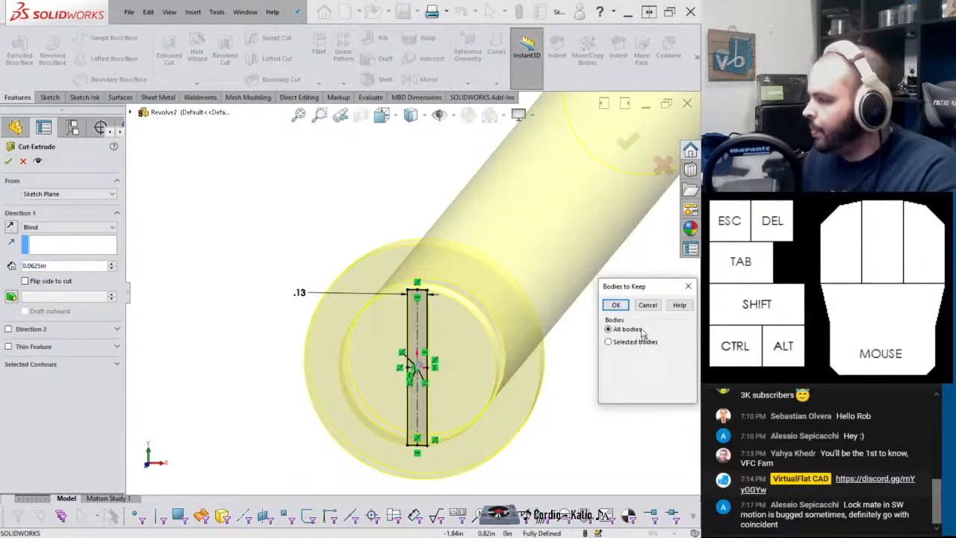
{"action": "left_click", "coordinate": [642, 307]}
{"action": "scroll", "coordinate": [420, 324], "scroll_direction": "down", "scroll_amount": 3}
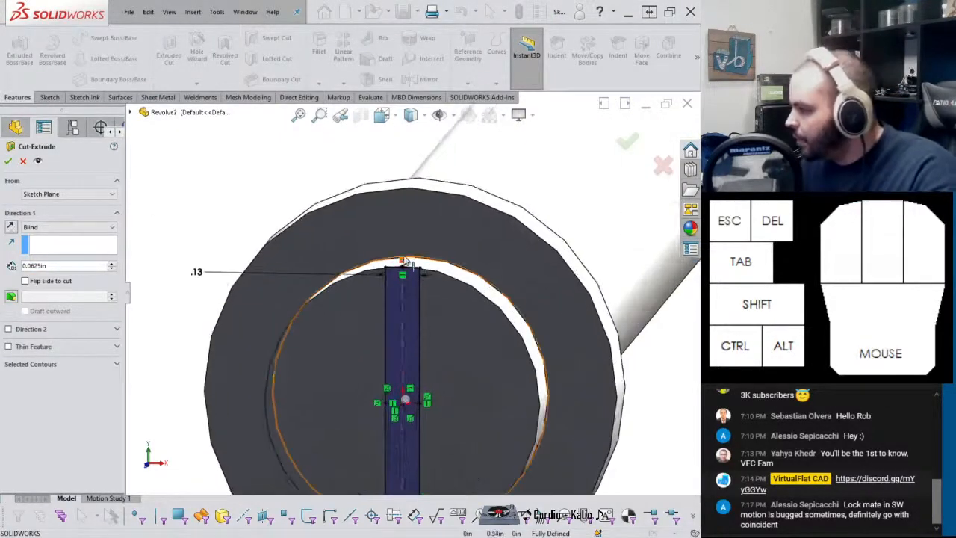
{"action": "scroll", "coordinate": [411, 398], "scroll_direction": "up", "scroll_amount": 3}
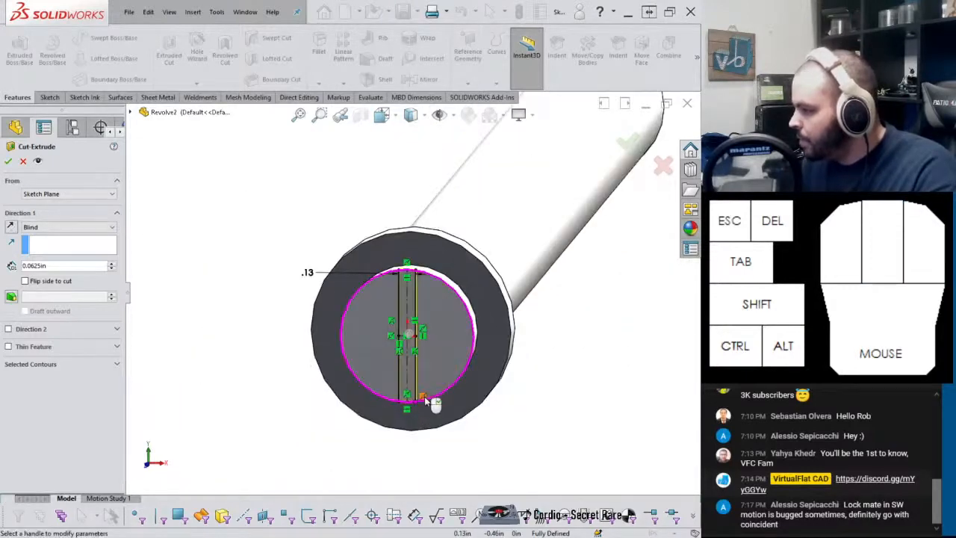
{"action": "key", "text": "Escape"}
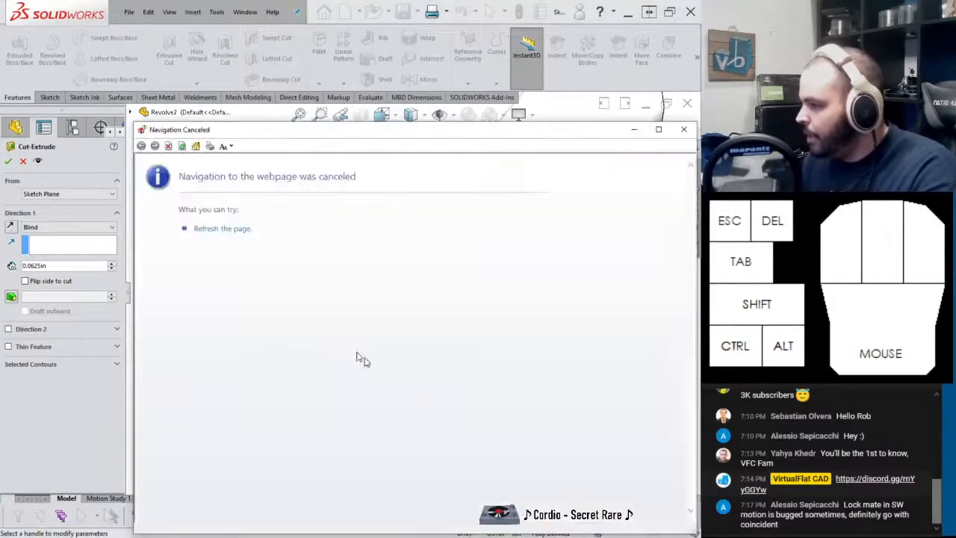
{"action": "left_click", "coordinate": [685, 130]}
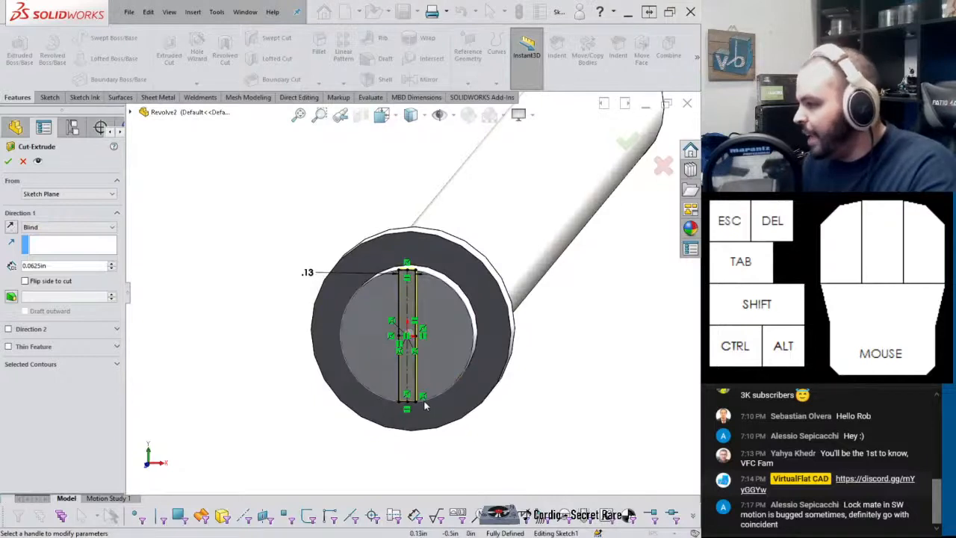
{"action": "key", "text": "Escape"}
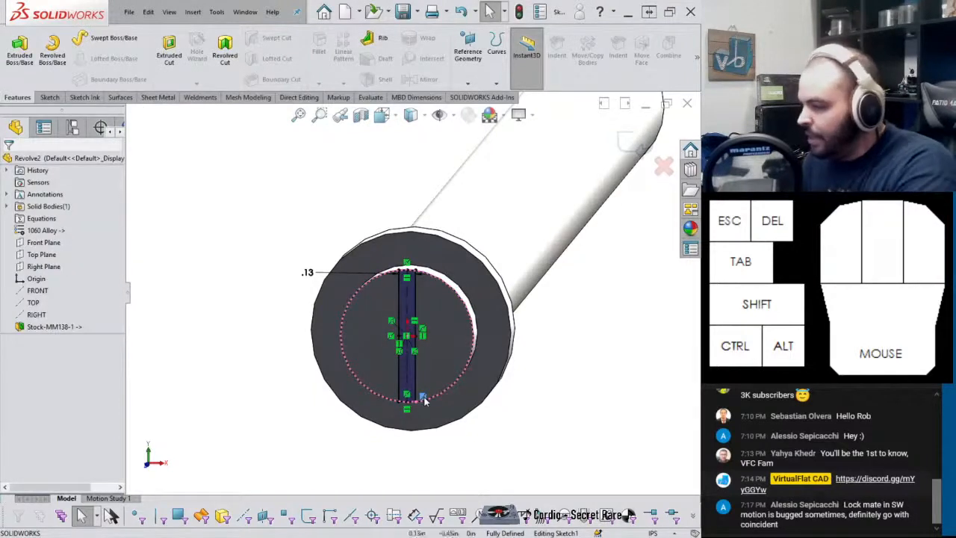
Attach the rectangle's lower edge midpoint to the circular face edge, and cut-extrude the slot blind 0.0625 in deep
{"action": "left_click", "coordinate": [406, 404]}
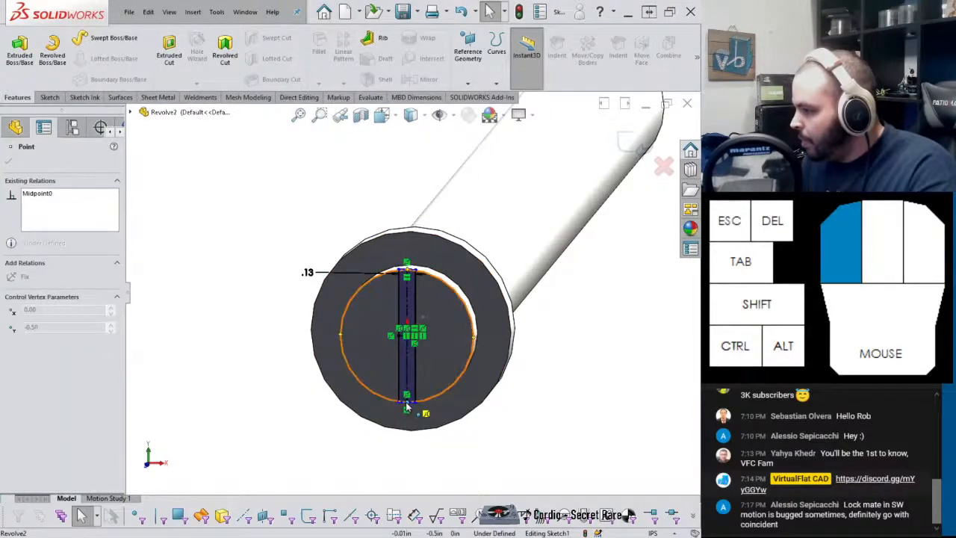
{"action": "left_click_drag", "start_coordinate": [406, 402], "coordinate": [408, 402]}
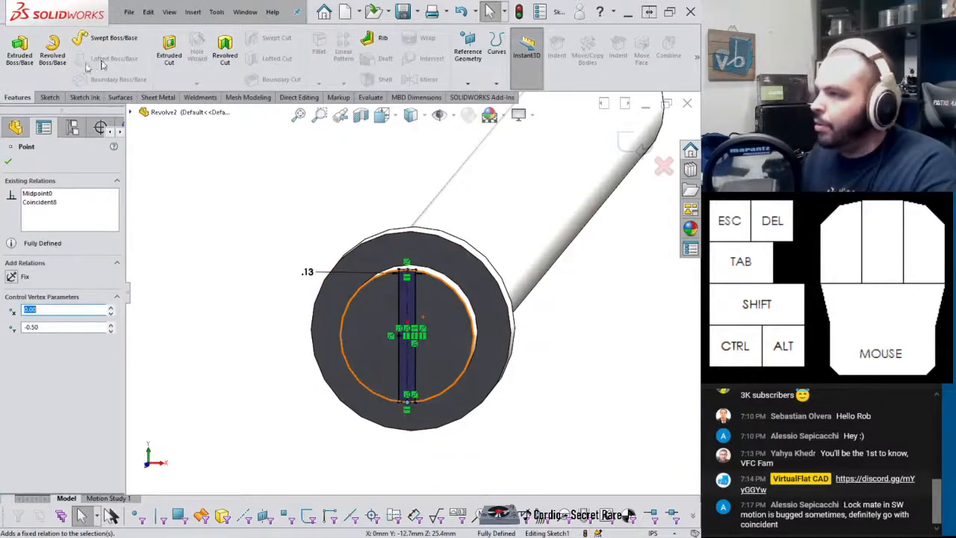
{"action": "left_click", "coordinate": [169, 51]}
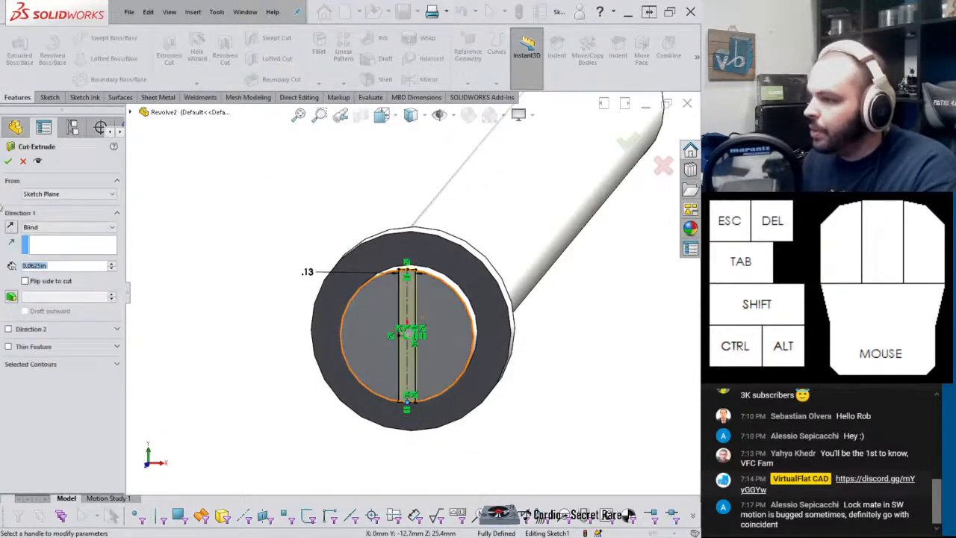
{"action": "left_click", "coordinate": [8, 161]}
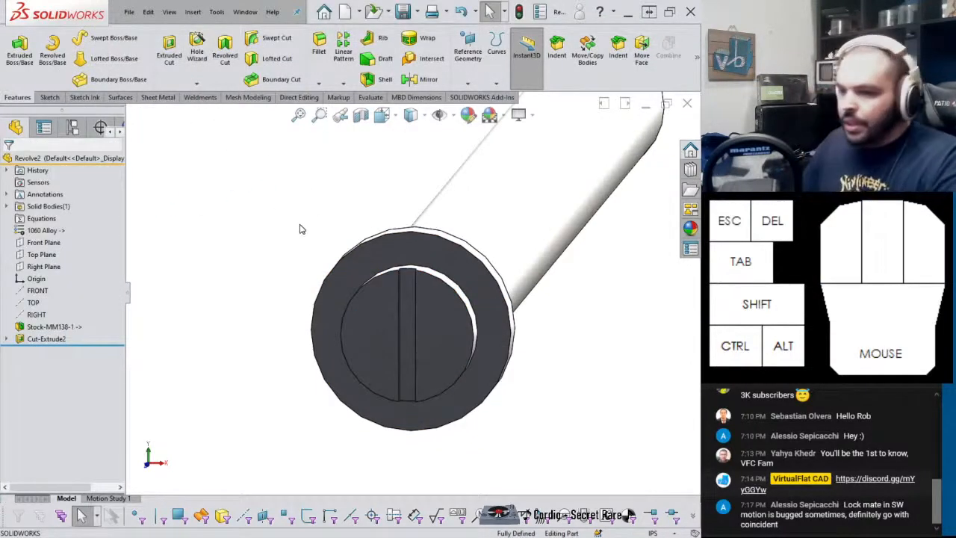
Return to the MM138_ASM assembly, move the Fillet1 cam and Revolve2 shaft to test their freedom, and undo the shaft move
{"action": "key", "text": "ctrl+Tab"}
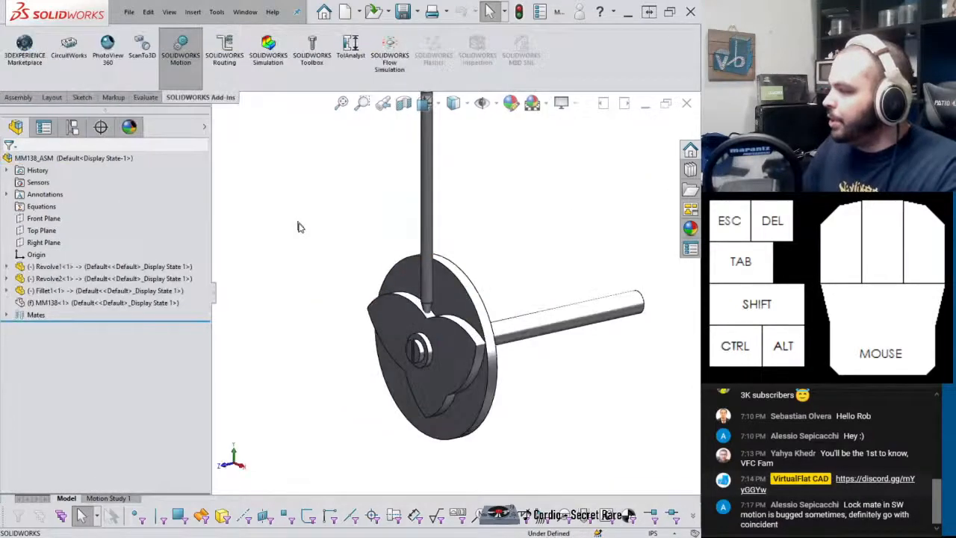
{"action": "scroll", "coordinate": [441, 359], "scroll_direction": "down", "scroll_amount": 2}
{"action": "scroll", "coordinate": [437, 352], "scroll_direction": "up", "scroll_amount": 4}
{"action": "left_click_drag", "start_coordinate": [494, 293], "coordinate": [461, 289]}
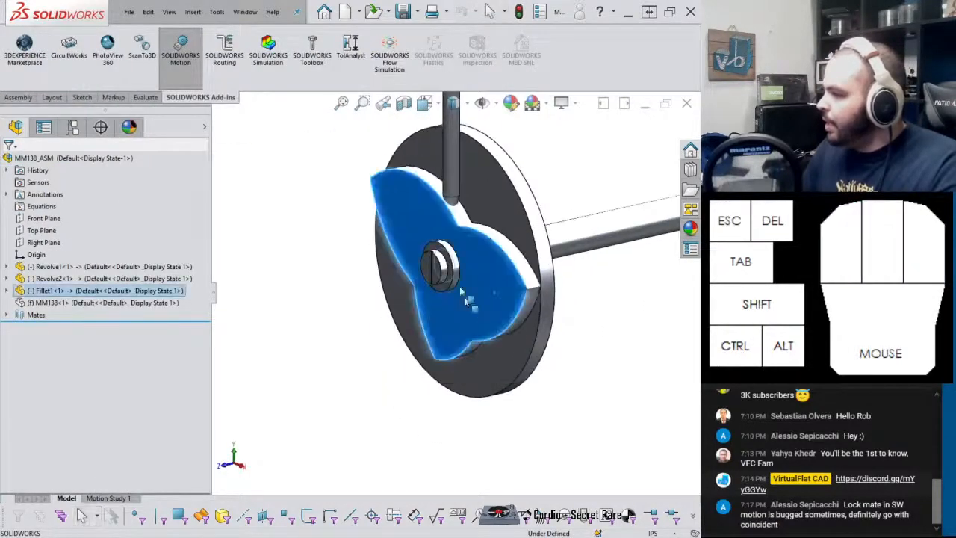
{"action": "left_click", "coordinate": [454, 269]}
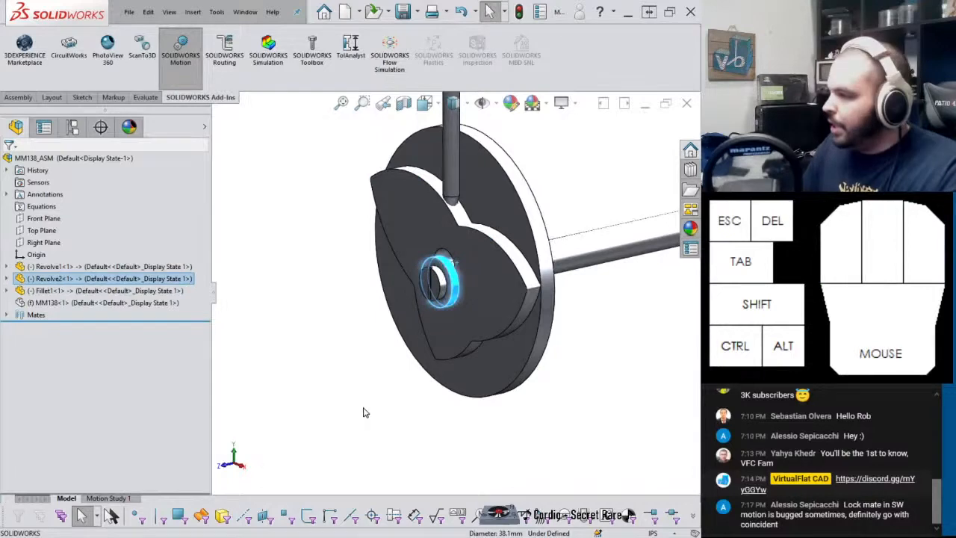
{"action": "key", "text": "ctrl+z"}
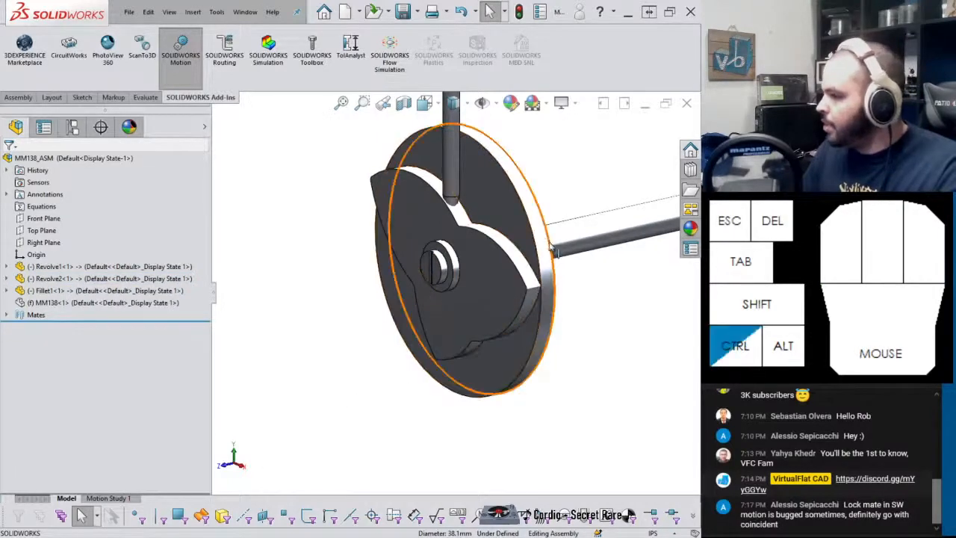
Add a Lock mate between the Revolve2 shaft and the outer cylindrical face of the Fillet1 cam
{"action": "left_click", "coordinate": [550, 249], "text": "ctrl"}
{"action": "left_click", "coordinate": [581, 251], "text": "ctrl"}
{"action": "right_click", "coordinate": [577, 249]}
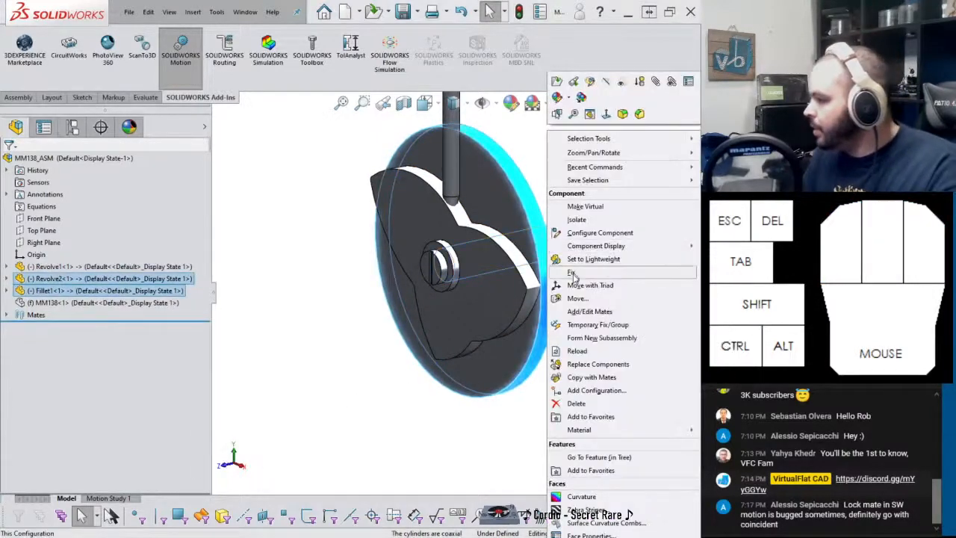
{"action": "key", "text": "Escape"}
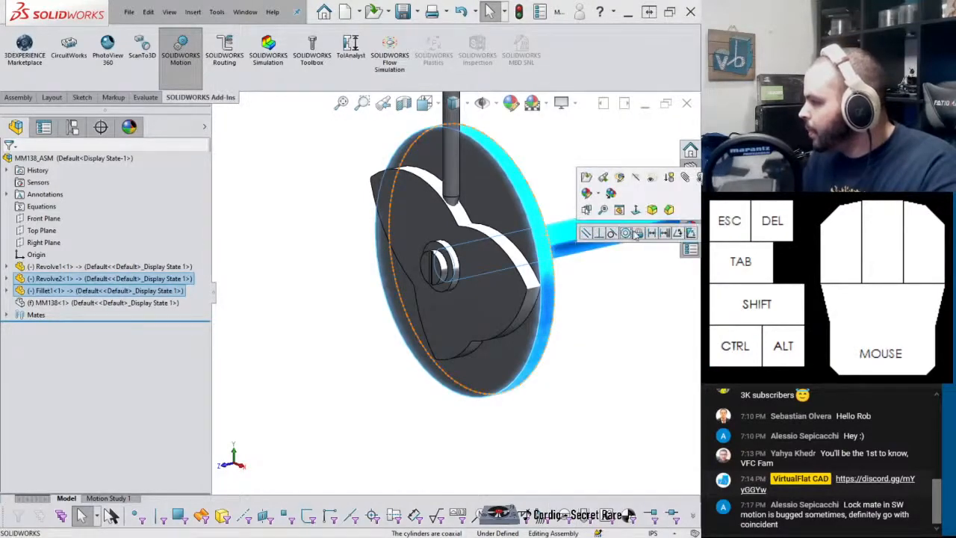
{"action": "left_click", "coordinate": [636, 233]}
Rotate the locked cam and shaft to check that they turn together, and list the assembly's mates
{"action": "left_click_drag", "start_coordinate": [531, 220], "coordinate": [423, 410]}
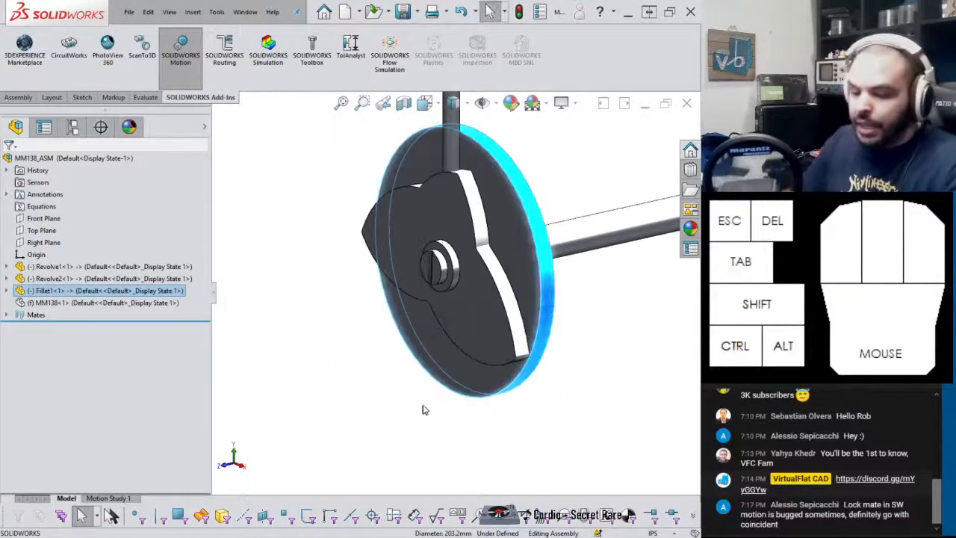
{"action": "left_click", "coordinate": [427, 250]}
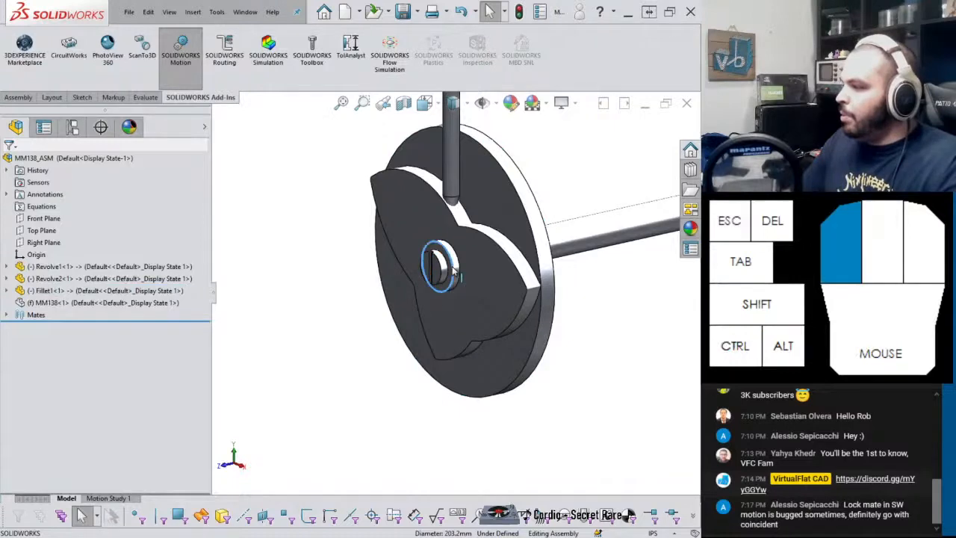
{"action": "key", "text": "ctrl+b"}
{"action": "left_click_drag", "start_coordinate": [595, 226], "coordinate": [584, 255]}
{"action": "left_click", "coordinate": [8, 315]}
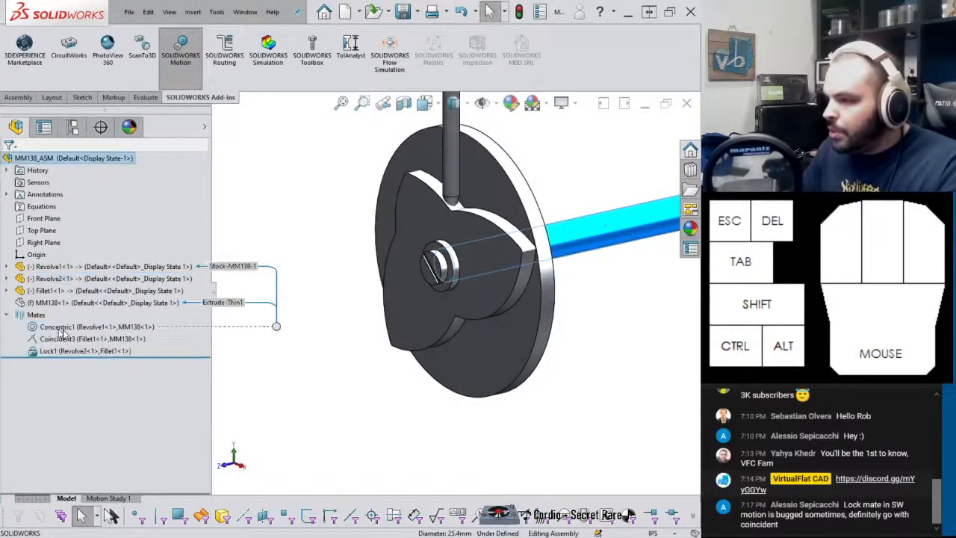
Undo the rotation and the lock mate, and move the Revolve2 shaft off-centre from the Fillet1 cam's hole
{"action": "key", "text": "ctrl+z"}
{"action": "key", "text": "ctrl+z"}
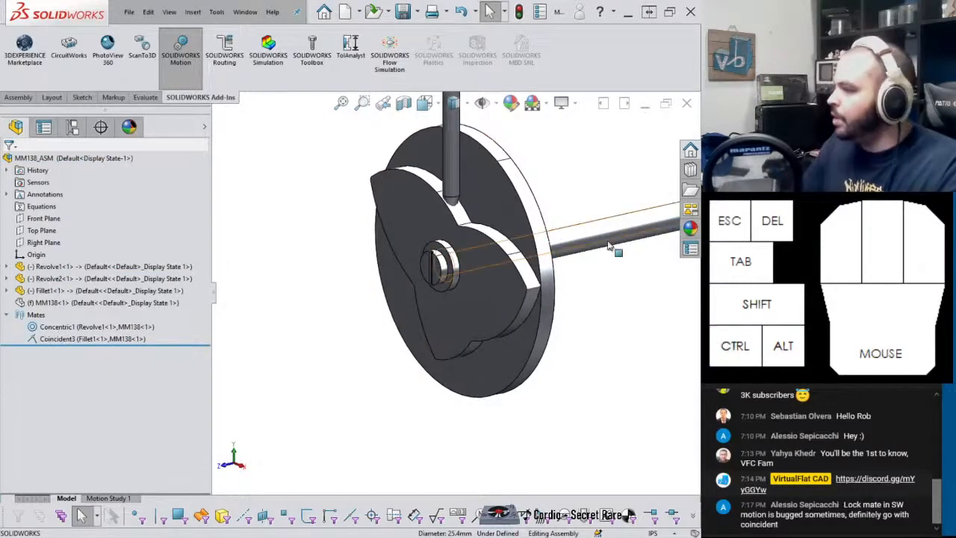
{"action": "left_click_drag", "start_coordinate": [598, 242], "coordinate": [590, 284]}
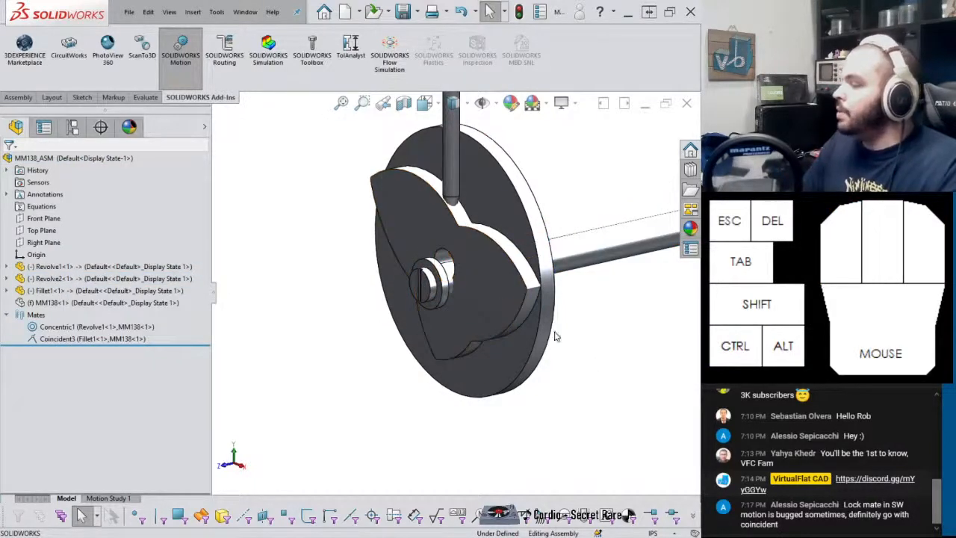
Add a Lock mate between the off-centre Revolve2 shaft and the Fillet1 cam, choosing Lock instead of Concentric
{"action": "left_click", "coordinate": [597, 251]}
{"action": "left_click", "coordinate": [534, 224], "text": "ctrl"}
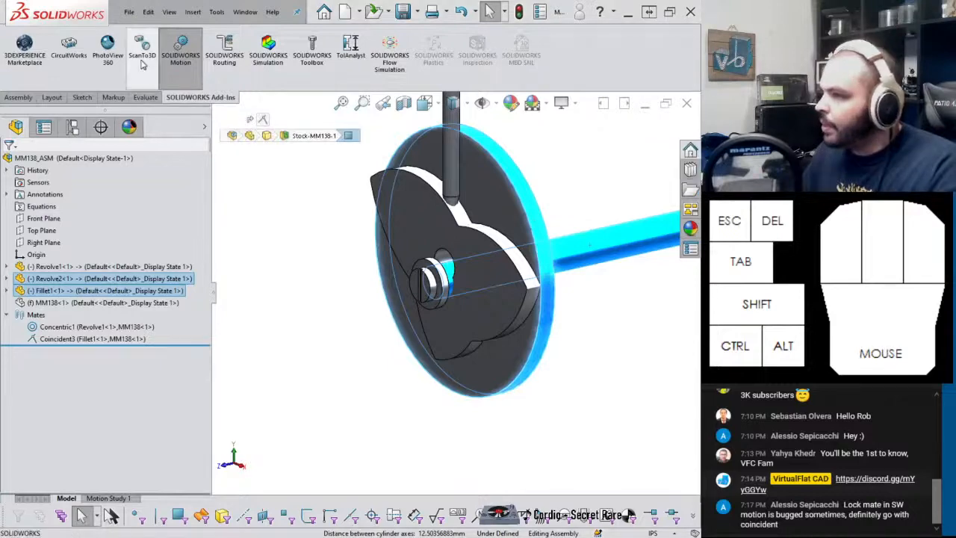
{"action": "right_click", "coordinate": [534, 232]}
{"action": "left_click", "coordinate": [597, 249]}
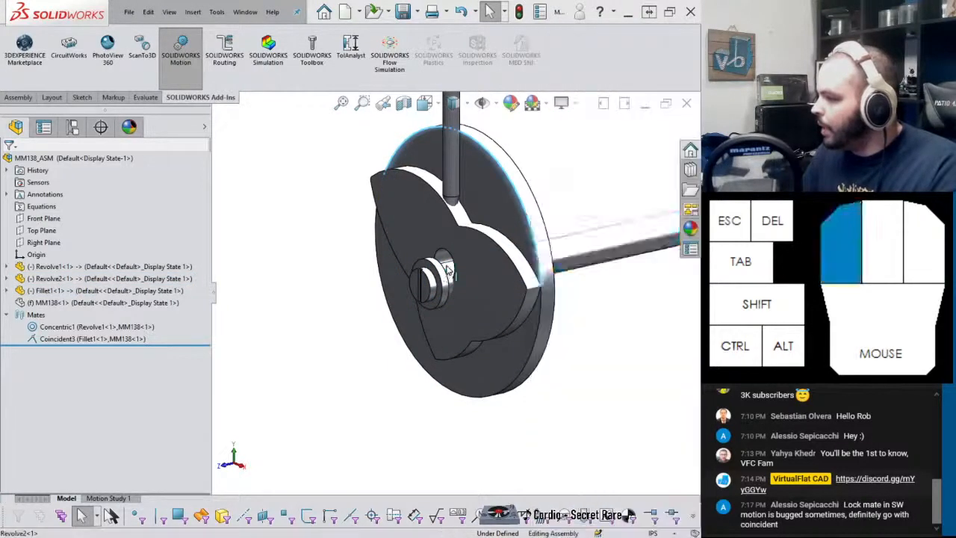
{"action": "left_click", "coordinate": [546, 267], "text": "ctrl"}
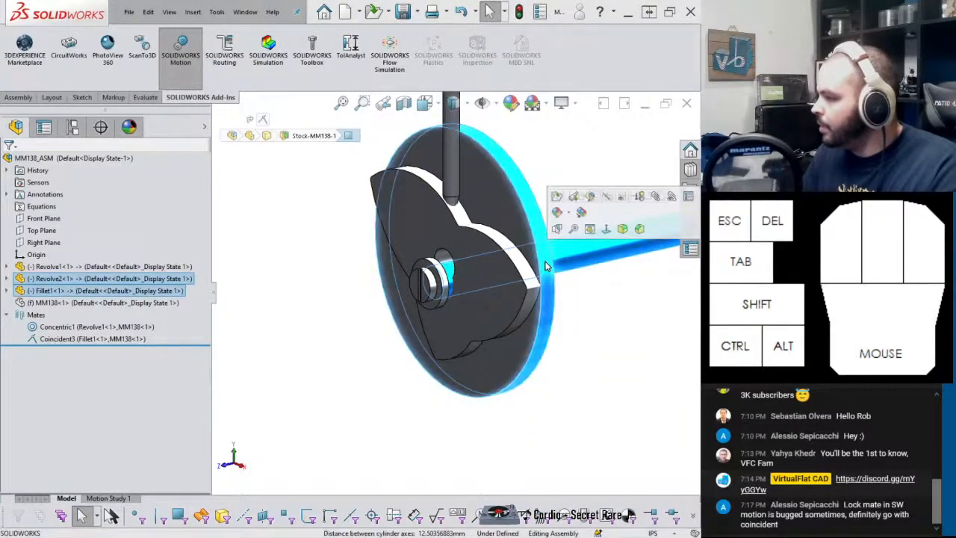
{"action": "left_click", "coordinate": [18, 97]}
{"action": "left_click", "coordinate": [93, 49]}
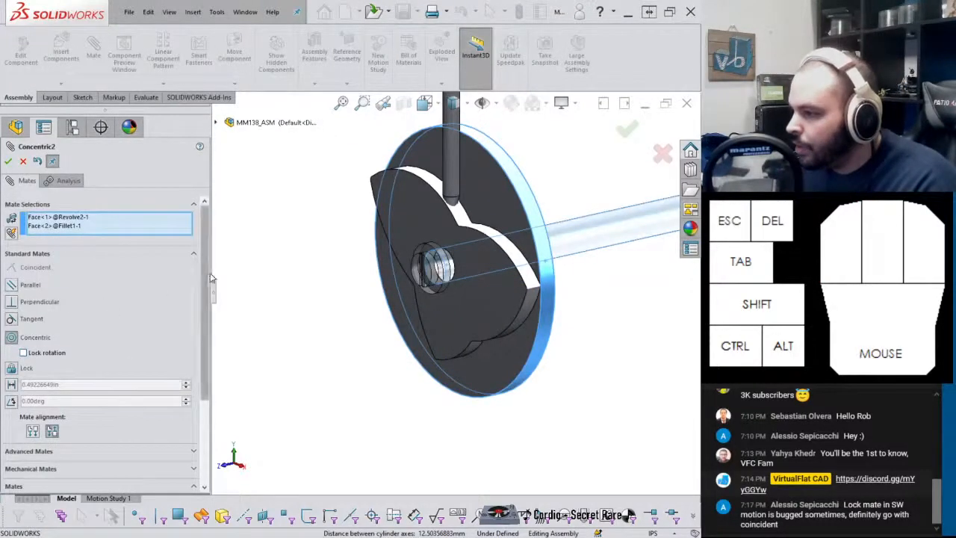
{"action": "scroll", "coordinate": [207, 284], "scroll_direction": "down", "scroll_amount": 3}
{"action": "left_click", "coordinate": [17, 291]}
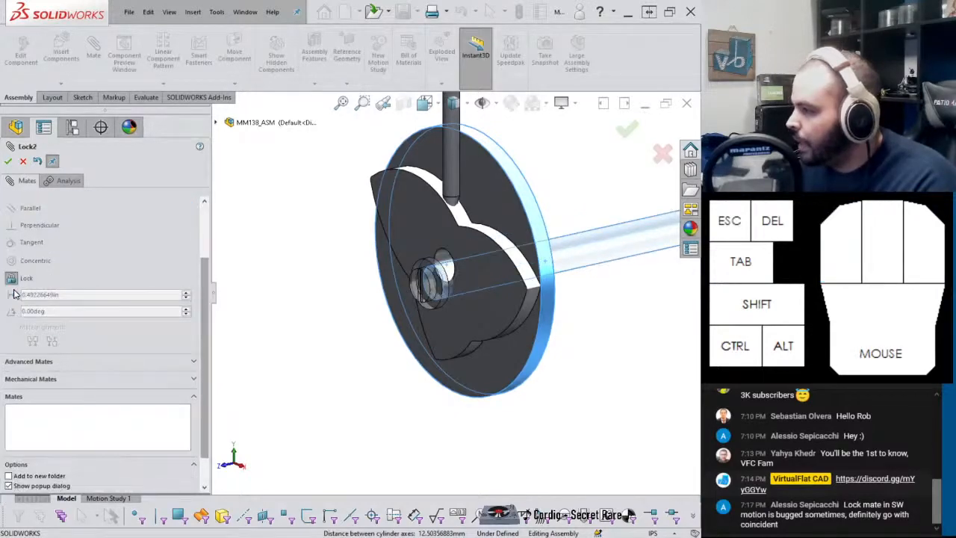
{"action": "left_click", "coordinate": [8, 161]}
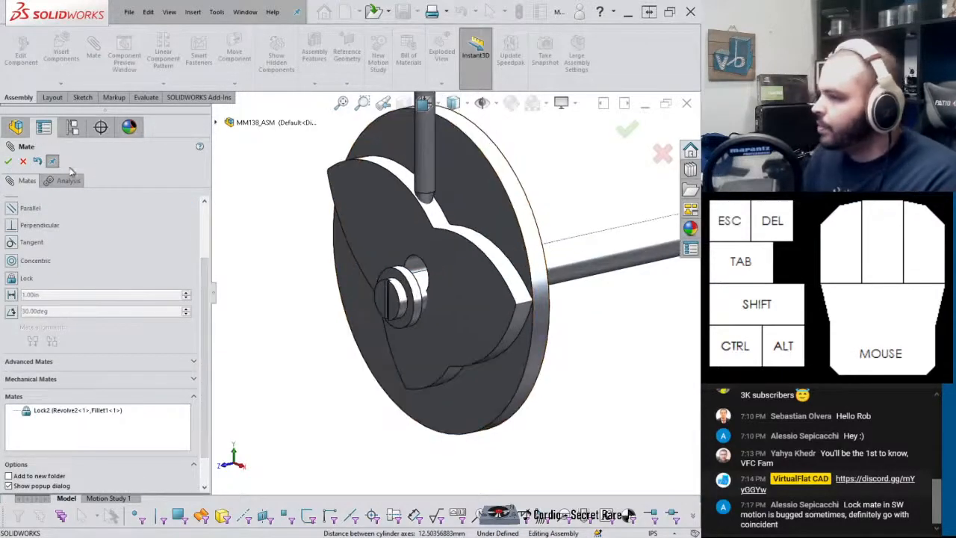
{"action": "left_click", "coordinate": [9, 162]}
Rotate the cam to test the off-centre lock, and undo the rotation, the lock mate and the shaft move
{"action": "scroll", "coordinate": [453, 281], "scroll_direction": "up", "scroll_amount": 4}
{"action": "left_click_drag", "start_coordinate": [489, 289], "coordinate": [428, 217]}
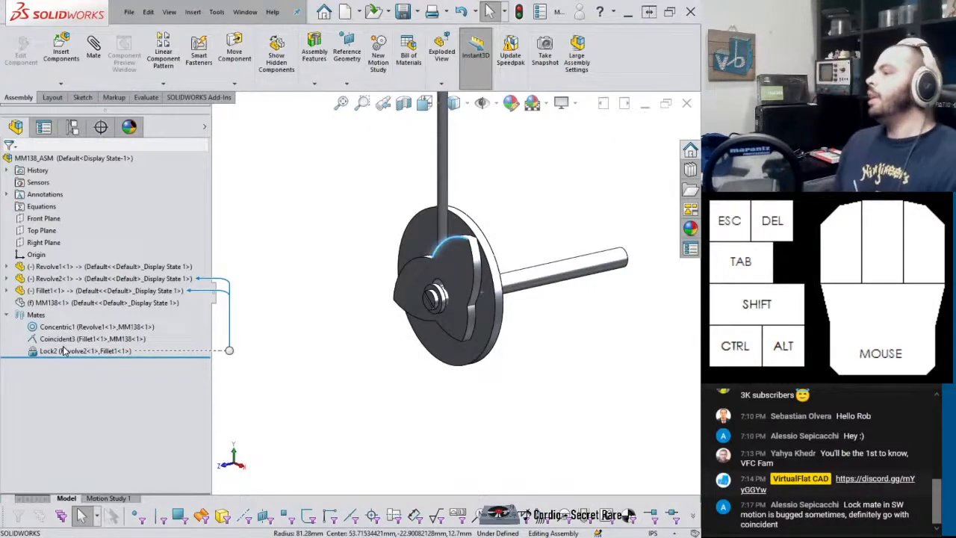
{"action": "key", "text": "ctrl+z"}
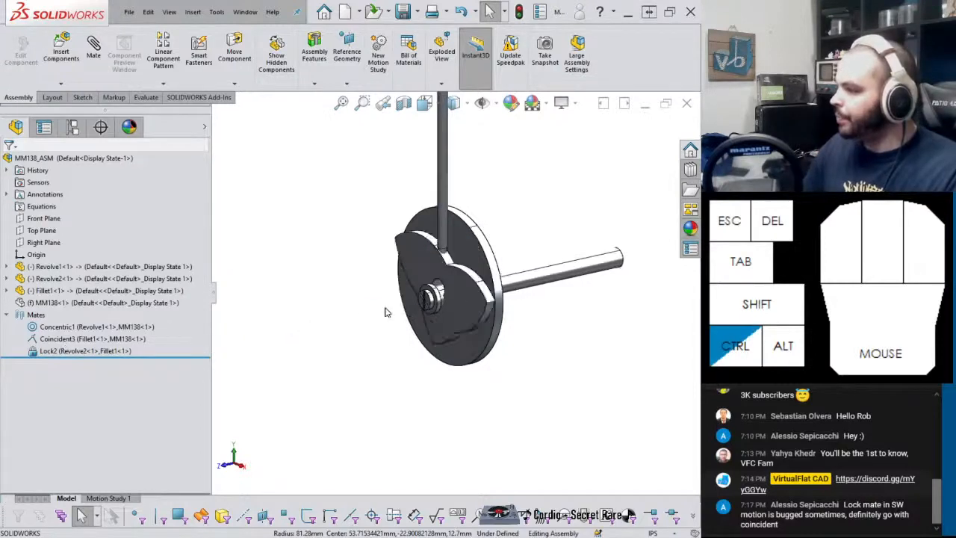
{"action": "key", "text": "ctrl+z"}
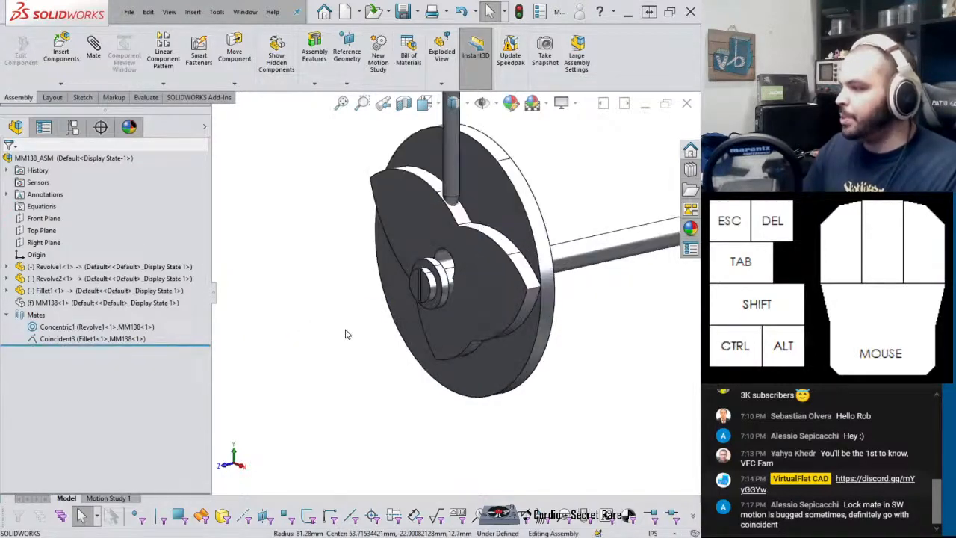
{"action": "key", "text": "ctrl+z"}
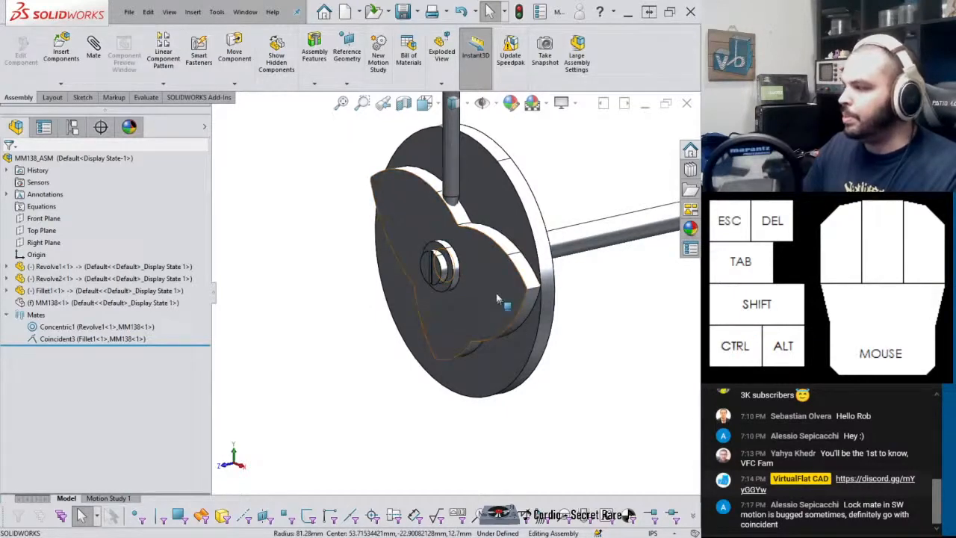
Form a new subassembly from the Revolve2 shaft and the Fillet1 cam
{"action": "scroll", "coordinate": [495, 293], "scroll_direction": "down", "scroll_amount": 3}
{"action": "scroll", "coordinate": [493, 289], "scroll_direction": "up", "scroll_amount": 2}
{"action": "left_click", "coordinate": [84, 279]}
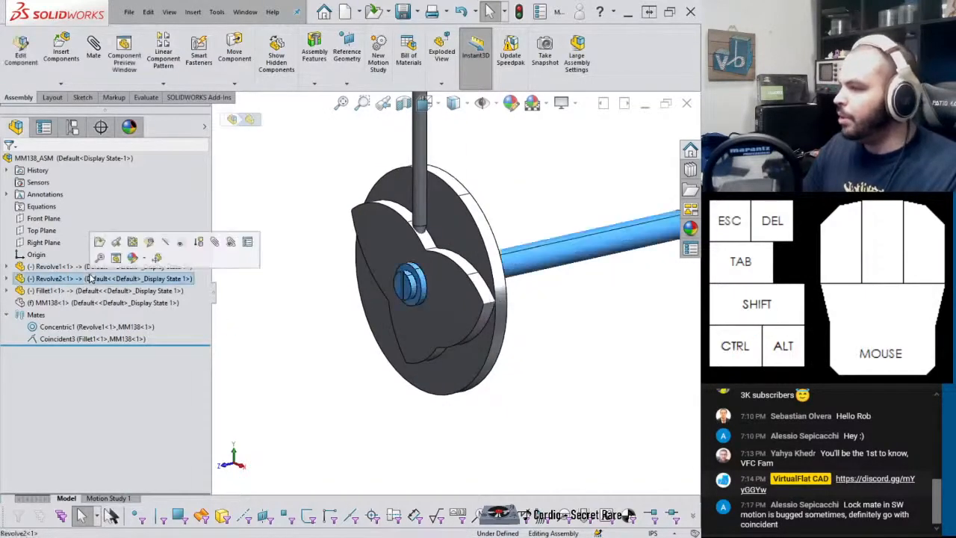
{"action": "left_click", "coordinate": [69, 290], "text": "ctrl"}
{"action": "right_click", "coordinate": [67, 293]}
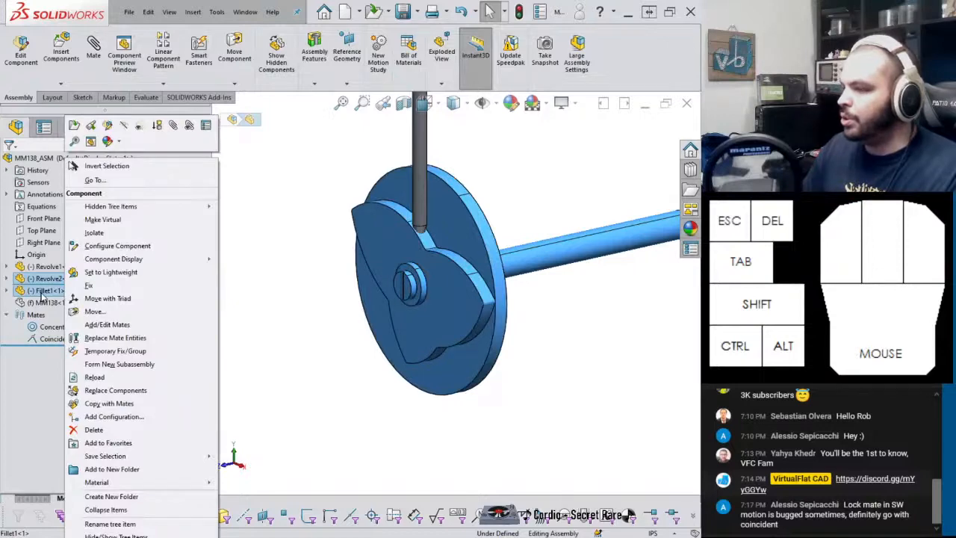
{"action": "left_click", "coordinate": [129, 366]}
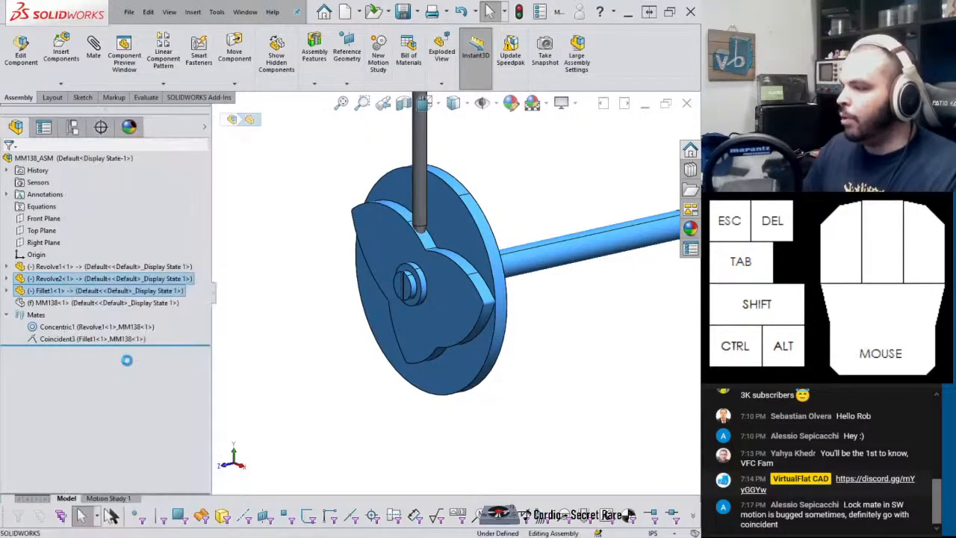
Rotate the new subassembly to check that shaft and cam turn together, and inspect it in its own window
{"action": "left_click_drag", "start_coordinate": [446, 279], "coordinate": [480, 262]}
{"action": "left_click", "coordinate": [470, 257]}
{"action": "key", "text": "Escape"}
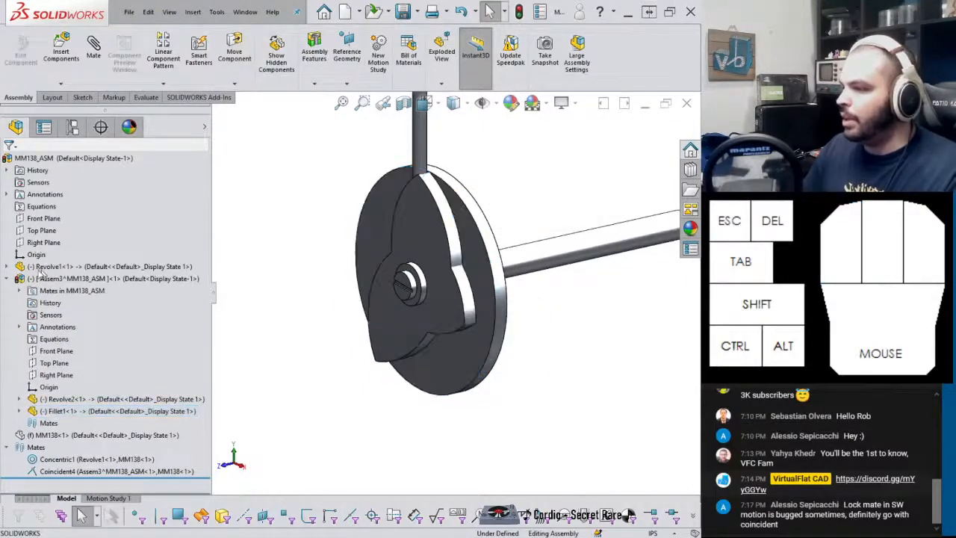
{"action": "left_click", "coordinate": [40, 277]}
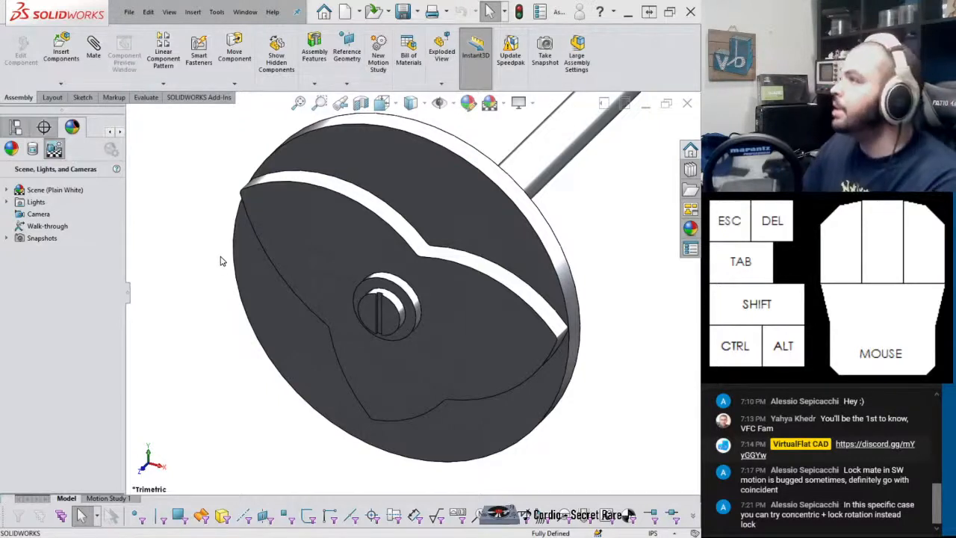
{"action": "left_click", "coordinate": [189, 259]}
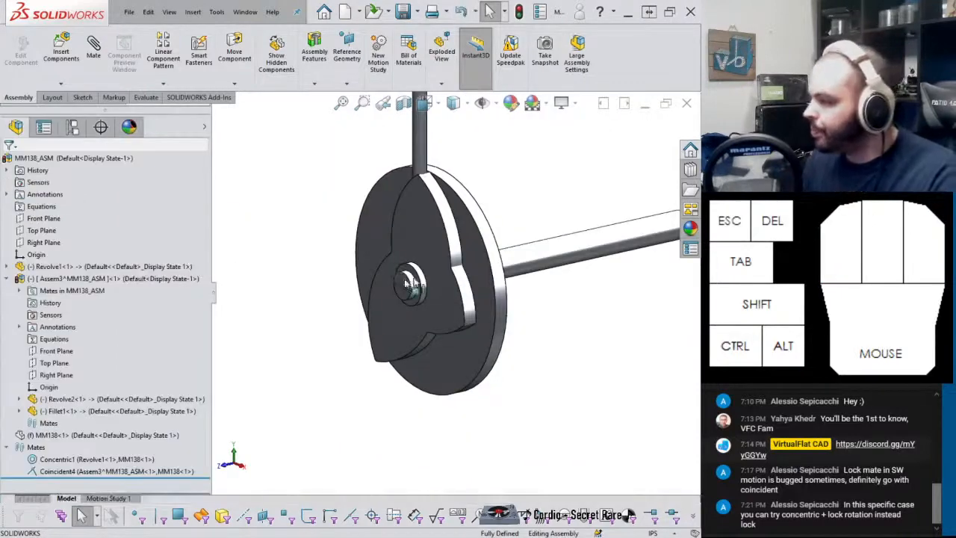
{"action": "scroll", "coordinate": [448, 300], "scroll_direction": "up", "scroll_amount": 2}
{"action": "scroll", "coordinate": [469, 269], "scroll_direction": "down", "scroll_amount": 3}
{"action": "left_click_drag", "start_coordinate": [471, 284], "coordinate": [385, 325]}
{"action": "left_click", "coordinate": [384, 322]}
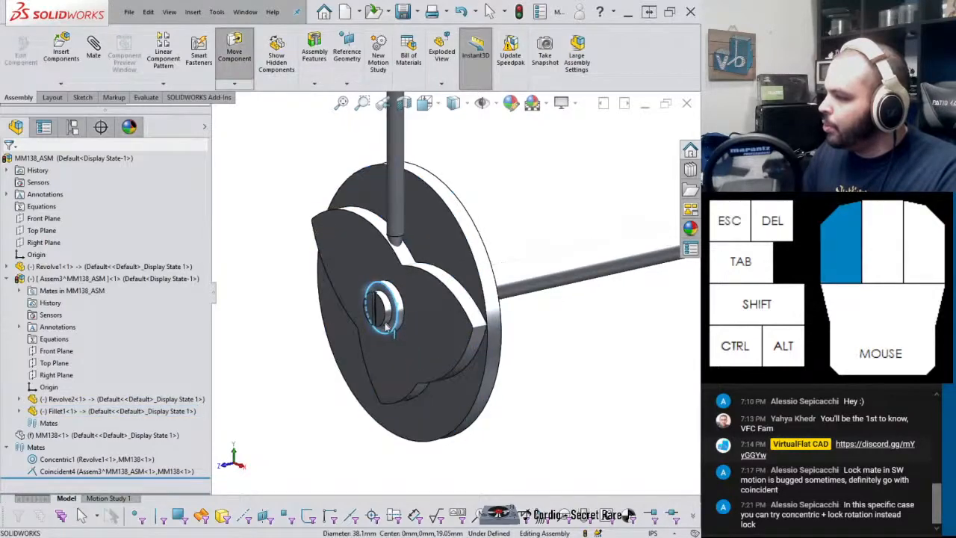
Dissolve the subassembly of the shaft and cam, and pull the Revolve2 shaft away from the cam
{"action": "right_click", "coordinate": [51, 286]}
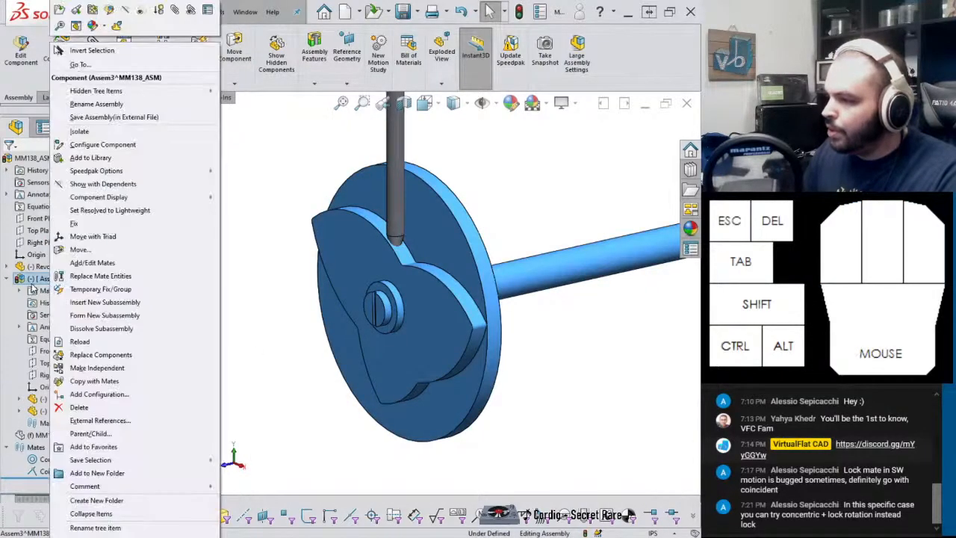
{"action": "left_click", "coordinate": [83, 328]}
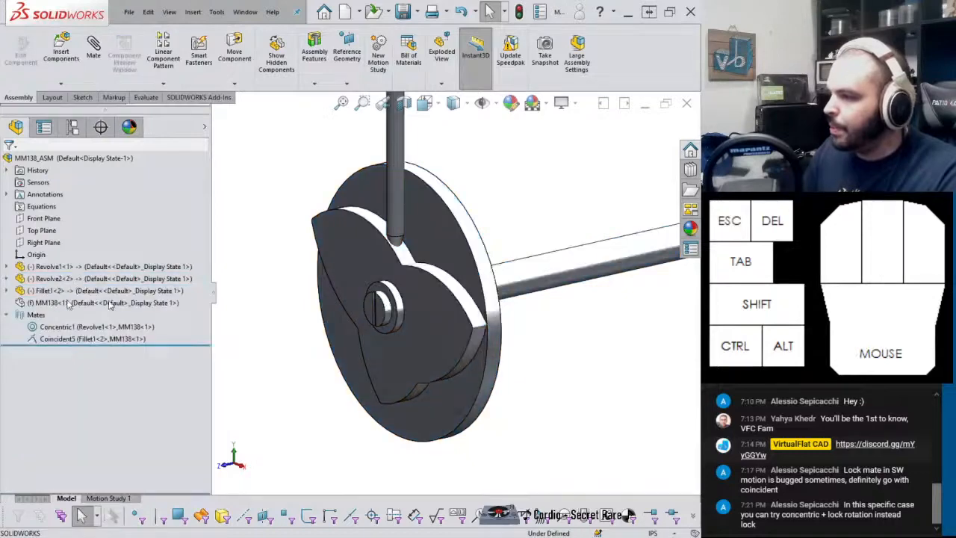
{"action": "left_click_drag", "start_coordinate": [523, 290], "coordinate": [383, 310]}
Add a Concentric mate between the Revolve2 shaft and the Fillet1 cam's hole, and slide the shaft along its axis
{"action": "scroll", "coordinate": [382, 311], "scroll_direction": "up", "scroll_amount": 4}
{"action": "left_click", "coordinate": [406, 309]}
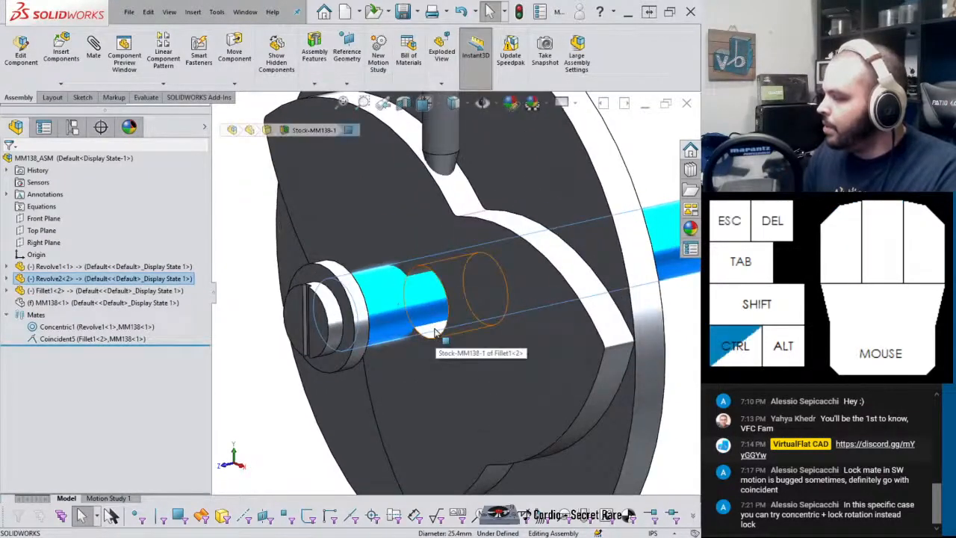
{"action": "left_click", "coordinate": [436, 334], "text": "ctrl"}
{"action": "left_click", "coordinate": [505, 319]}
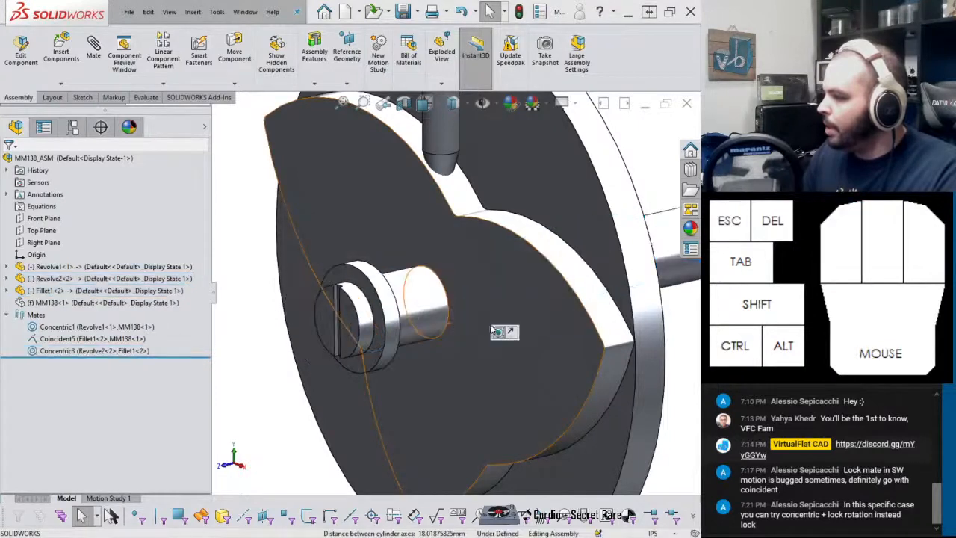
{"action": "left_click_drag", "start_coordinate": [422, 320], "coordinate": [465, 313]}
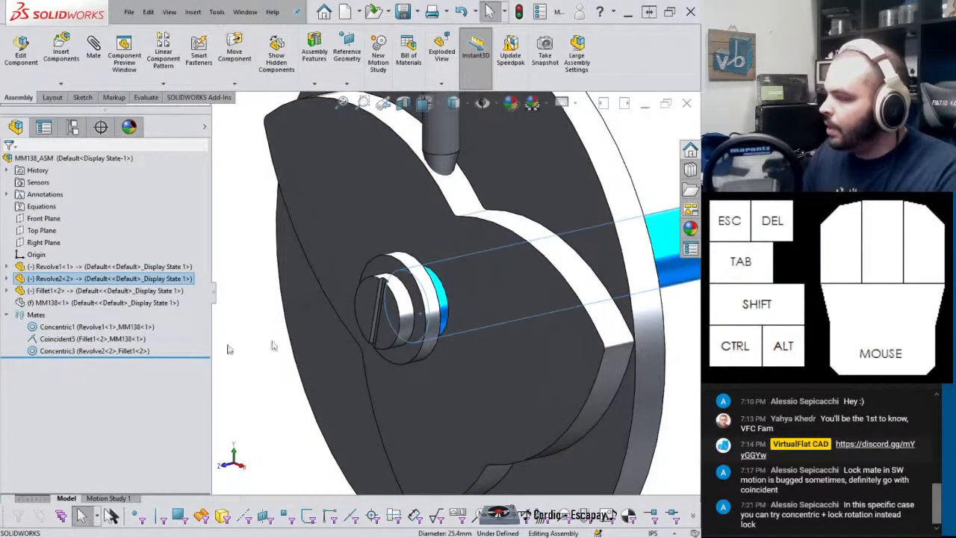
Lock the rotation of the concentric mate between the Revolve2 shaft and the Fillet1 cam
{"action": "left_click", "coordinate": [54, 351]}
{"action": "right_click", "coordinate": [53, 351]}
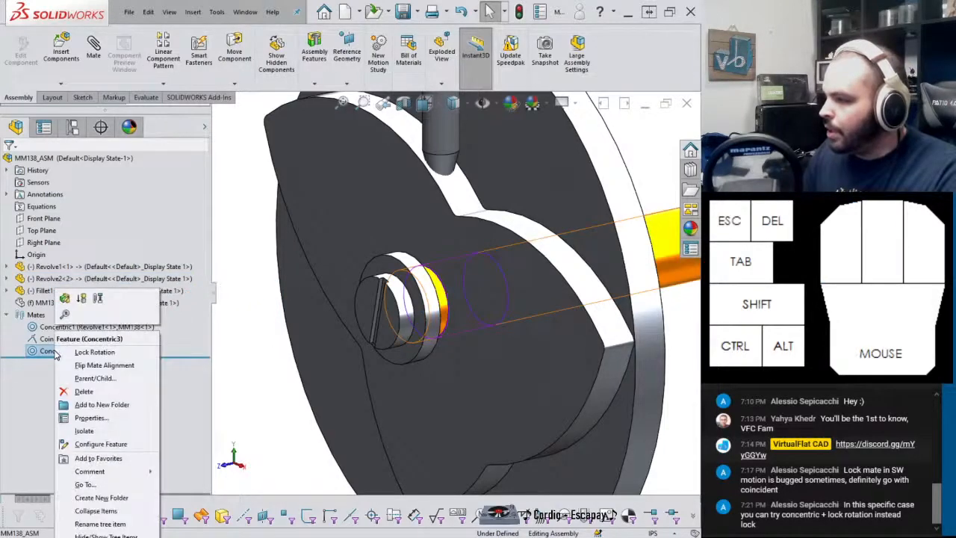
{"action": "left_click", "coordinate": [77, 353]}
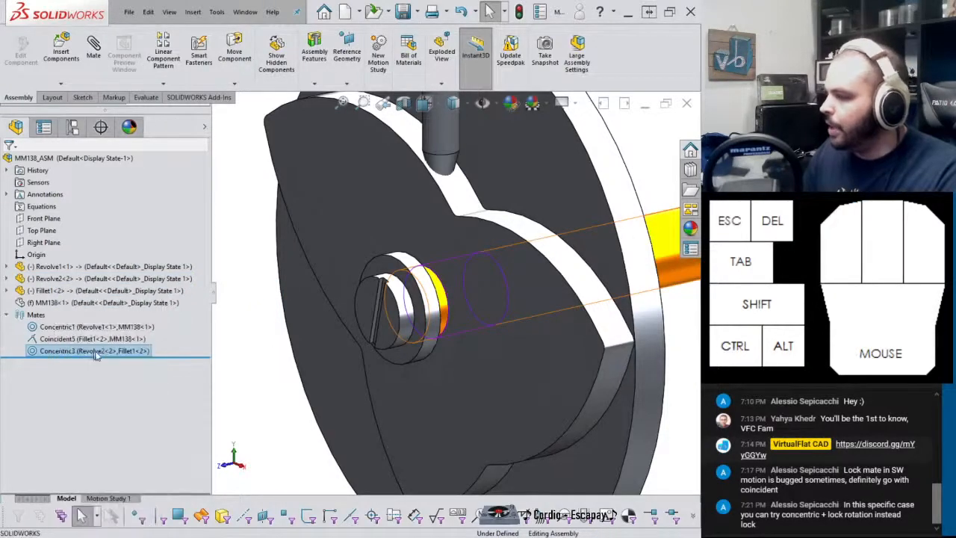
Rotate the cam and shaft to test the rotation-locked concentric mate, and undo the last movement
{"action": "left_click", "coordinate": [553, 299]}
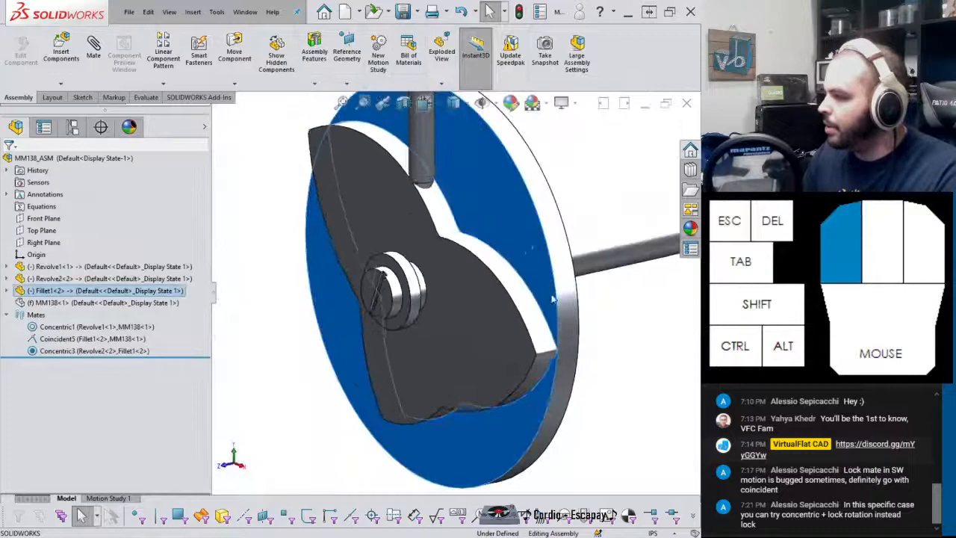
{"action": "left_click", "coordinate": [403, 298]}
{"action": "left_click_drag", "start_coordinate": [403, 299], "coordinate": [366, 278]}
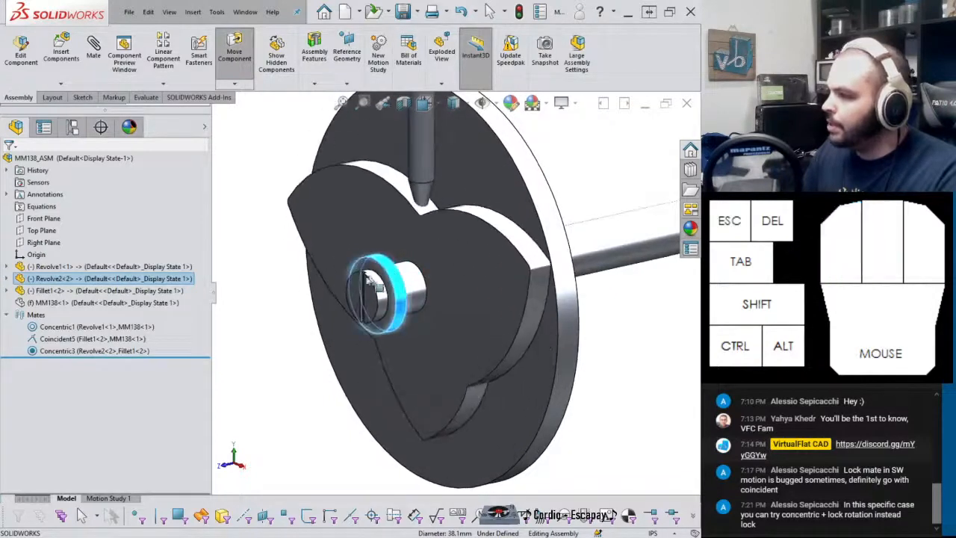
{"action": "left_click", "coordinate": [285, 336]}
{"action": "key", "text": "ctrl+z"}
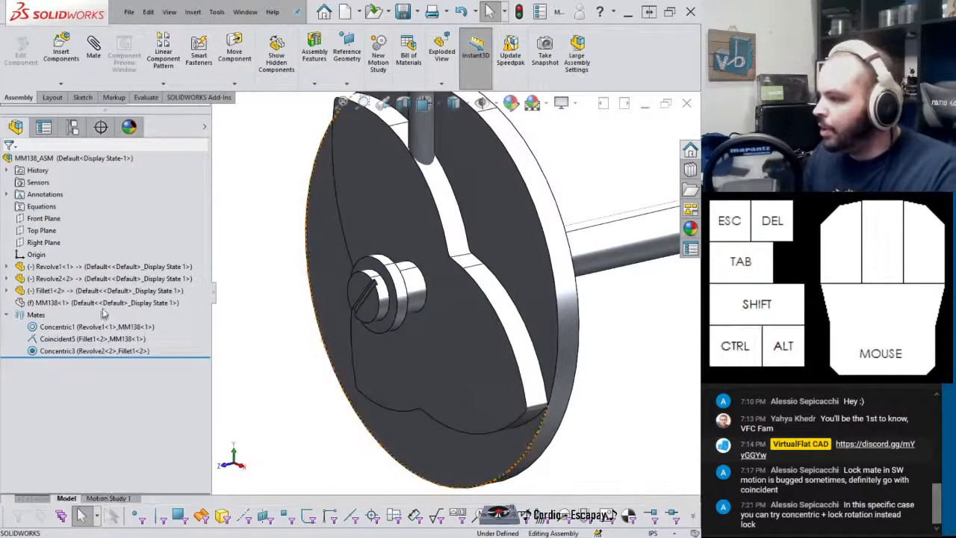
Show the hidden MM138 part so its sketch circle can be referenced at the back of the cam
{"action": "left_click", "coordinate": [75, 303]}
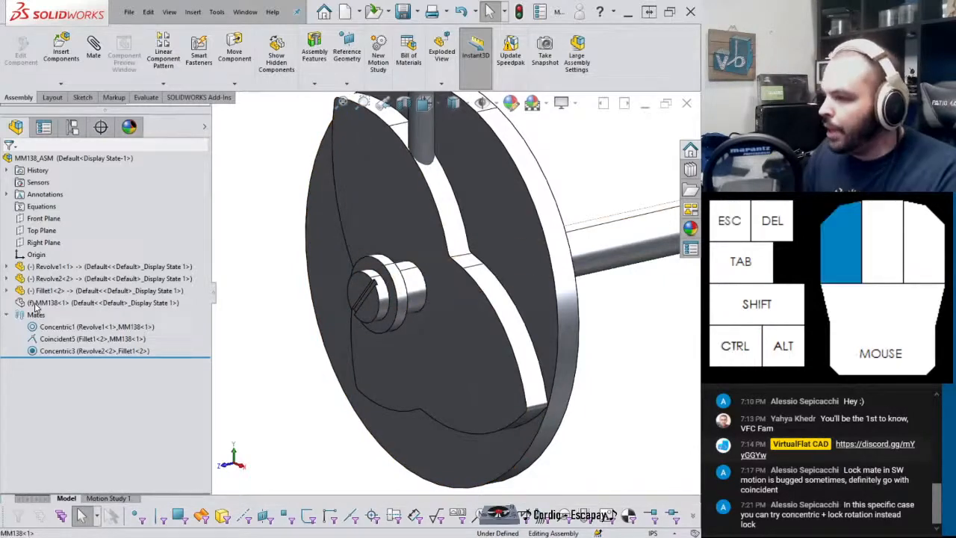
{"action": "left_click", "coordinate": [93, 273]}
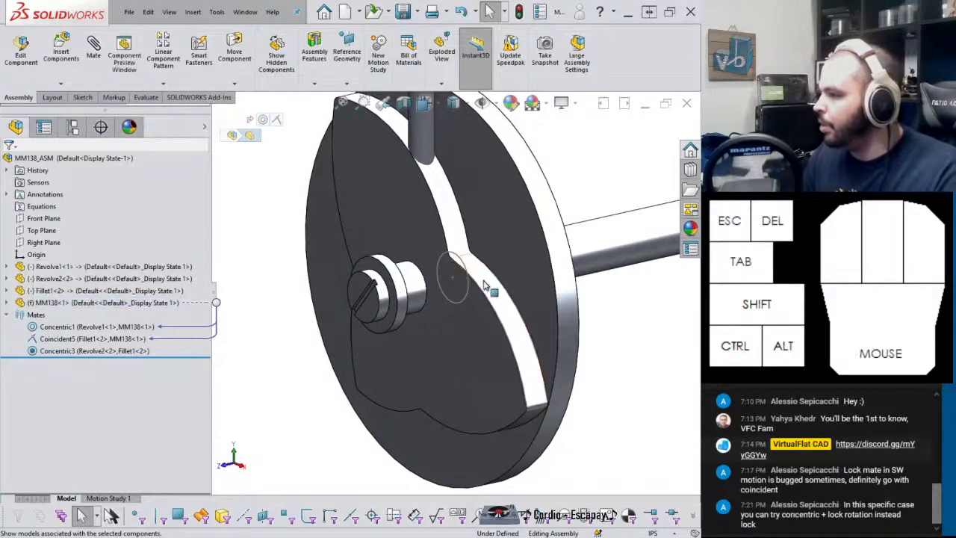
{"action": "middle_click_drag", "start_coordinate": [487, 284], "coordinate": [390, 278]}
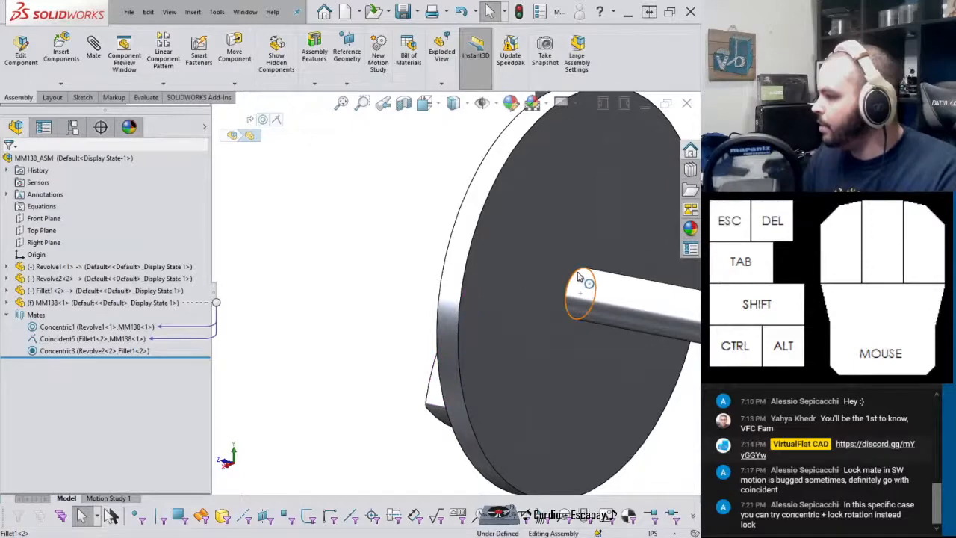
{"action": "middle_click_drag", "start_coordinate": [579, 278], "coordinate": [442, 257]}
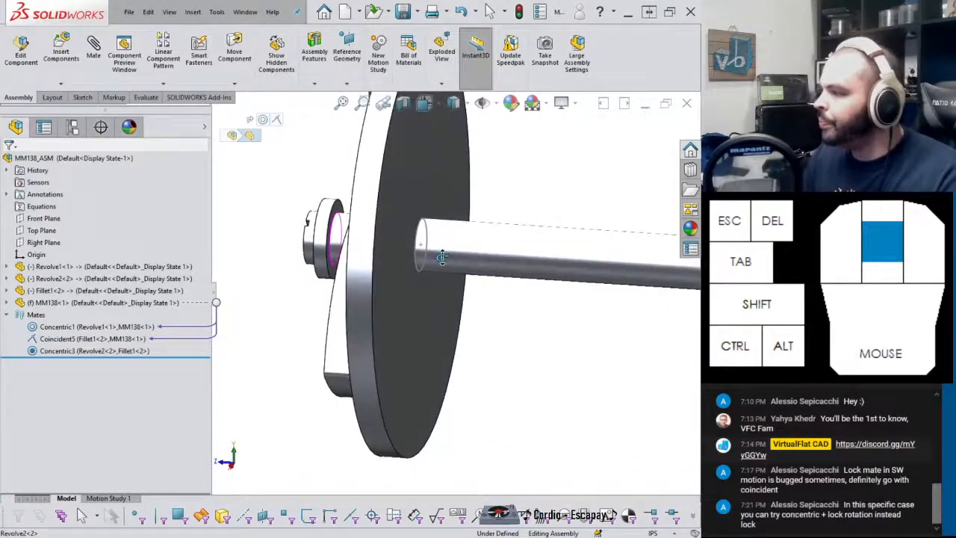
Delete the concentric mate between the Revolve2 shaft and the Fillet1 cam, and move the shaft off the MM138 sketch circle
{"action": "left_click", "coordinate": [104, 351]}
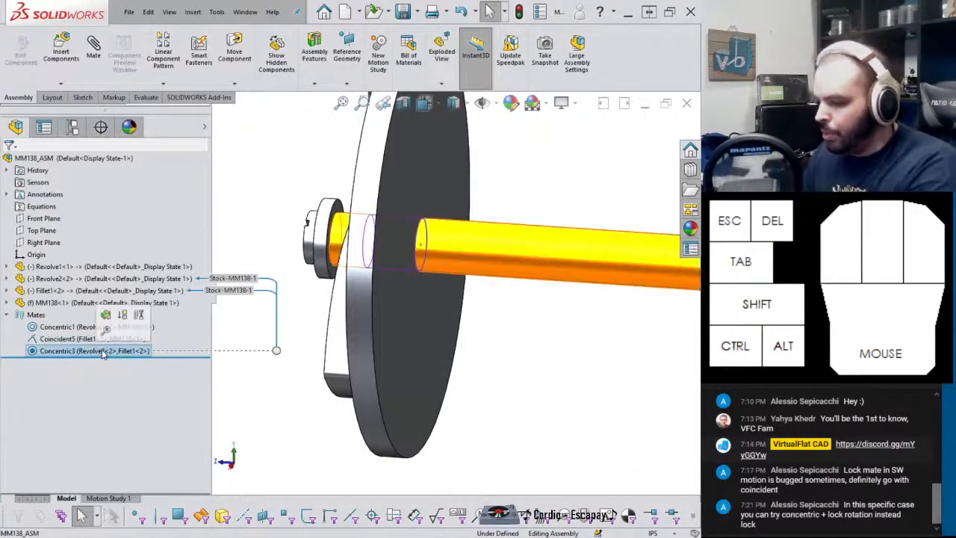
{"action": "key", "text": "Delete"}
{"action": "key", "text": "Return"}
{"action": "left_click_drag", "start_coordinate": [491, 234], "coordinate": [576, 189]}
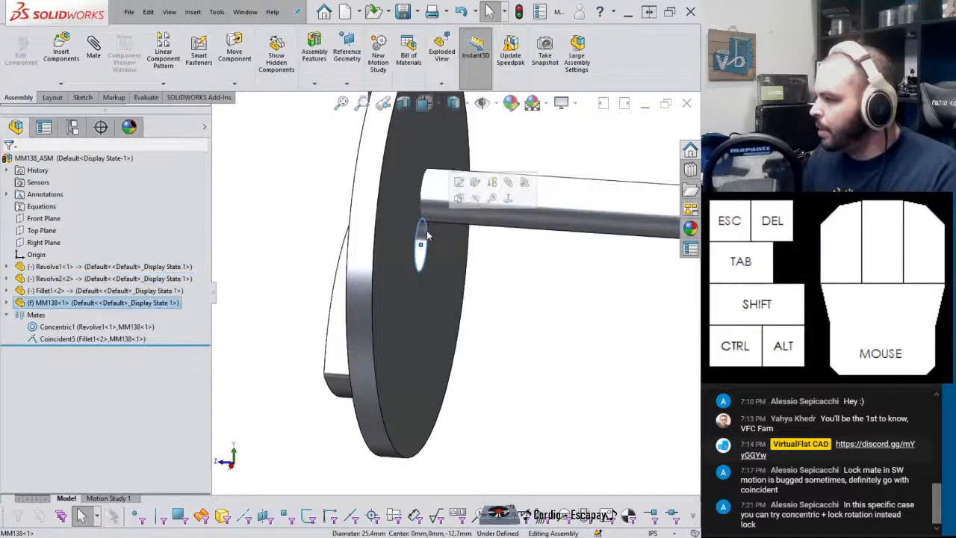
Add a Concentric mate between the MM138 sketch circle and the Revolve2 shaft's cylindrical face
{"action": "left_click", "coordinate": [94, 73]}
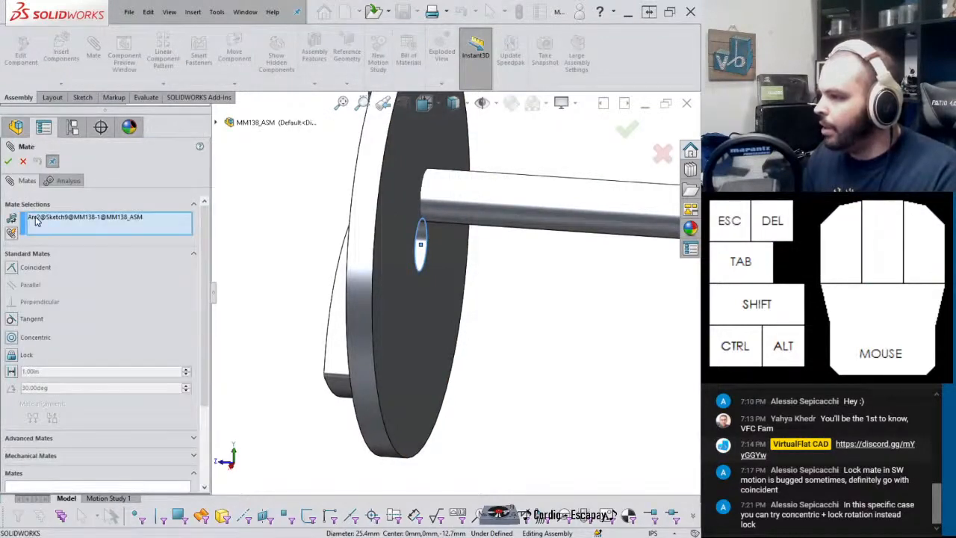
{"action": "left_click", "coordinate": [519, 195]}
{"action": "left_click", "coordinate": [30, 338]}
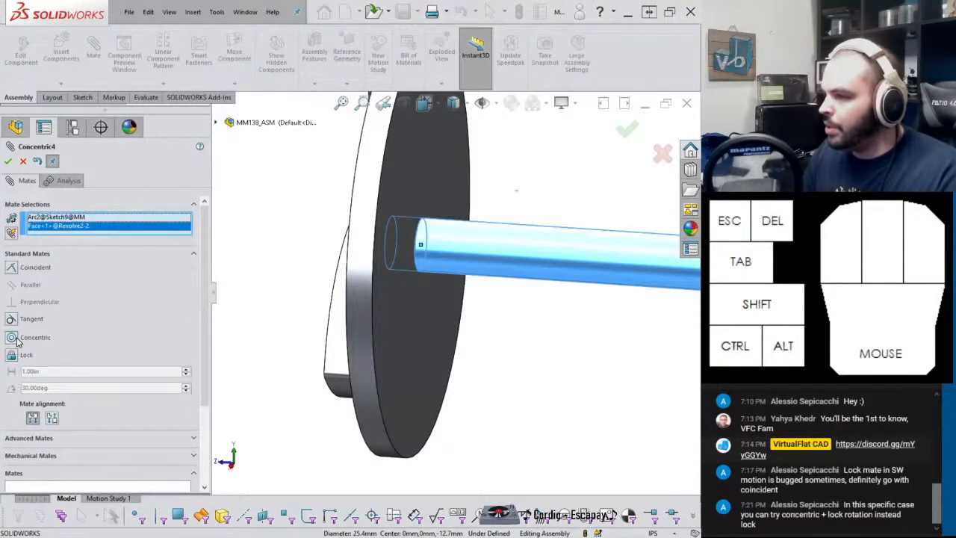
{"action": "left_click", "coordinate": [7, 160]}
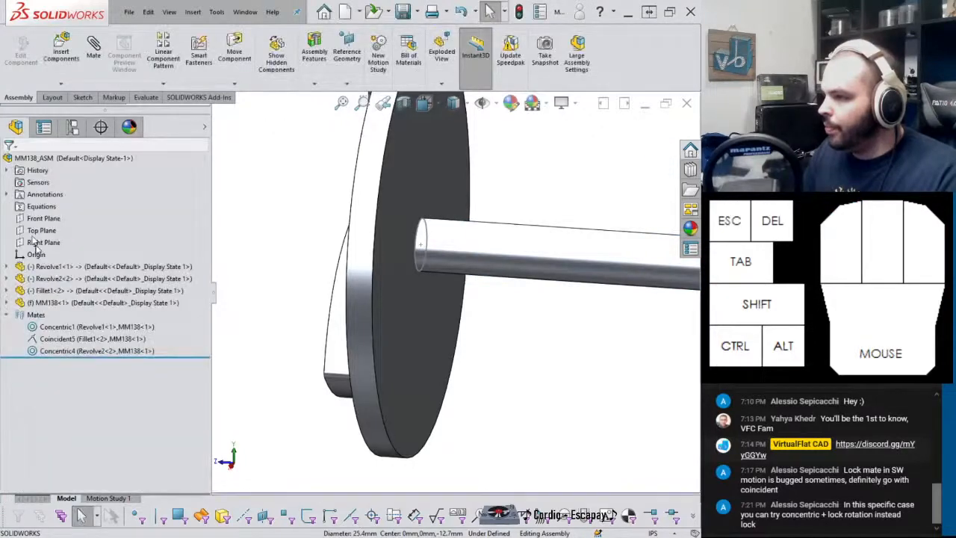
{"action": "left_click", "coordinate": [7, 161]}
Lock the rotation of the shaft's concentric mate to MM138, and try moving and turning the shaft
{"action": "middle_click_drag", "start_coordinate": [388, 293], "coordinate": [283, 314]}
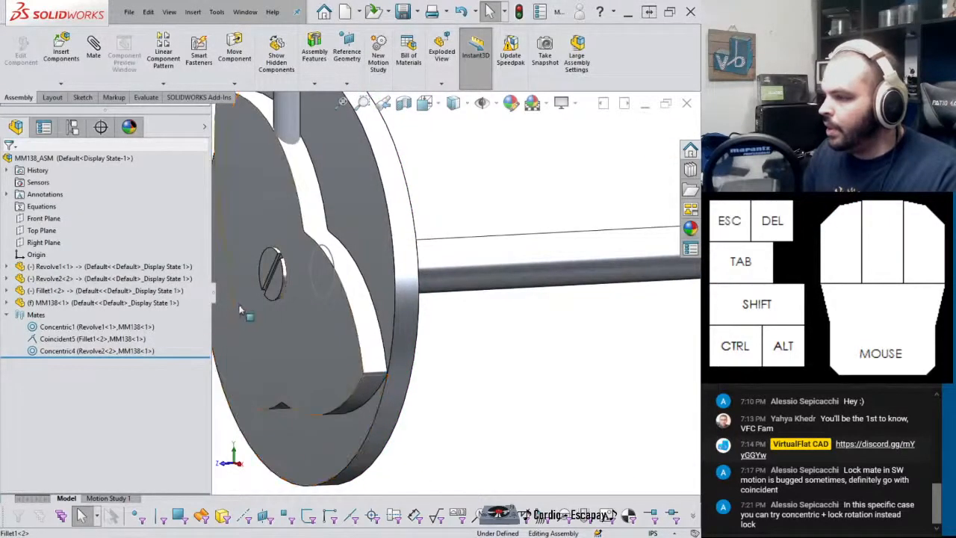
{"action": "right_click", "coordinate": [90, 354]}
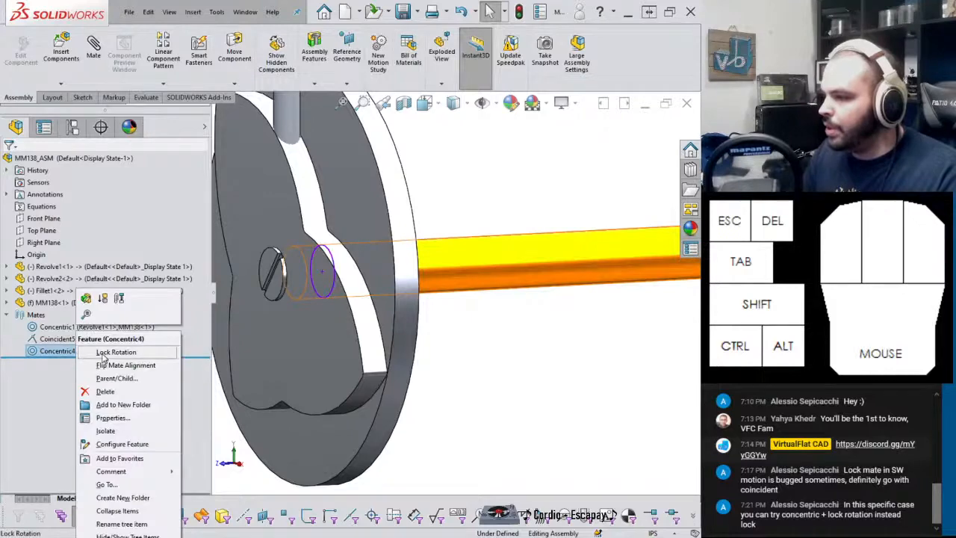
{"action": "left_click", "coordinate": [102, 354]}
{"action": "left_click_drag", "start_coordinate": [460, 252], "coordinate": [367, 254]}
{"action": "left_click_drag", "start_coordinate": [253, 278], "coordinate": [256, 249]}
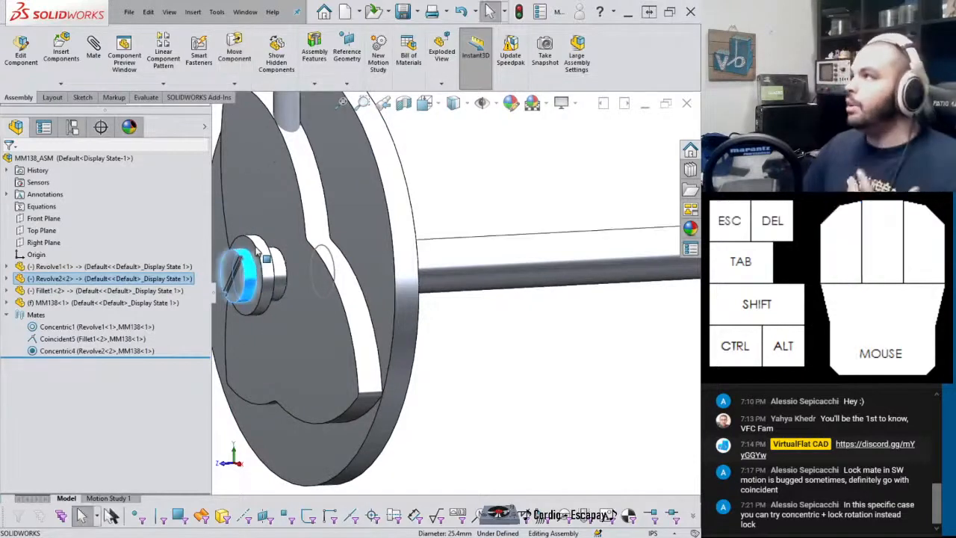
Select the MM138 part and rotate the Fillet1 cam to check how it moves relative to the rotation-locked shaft
{"action": "left_click", "coordinate": [74, 303]}
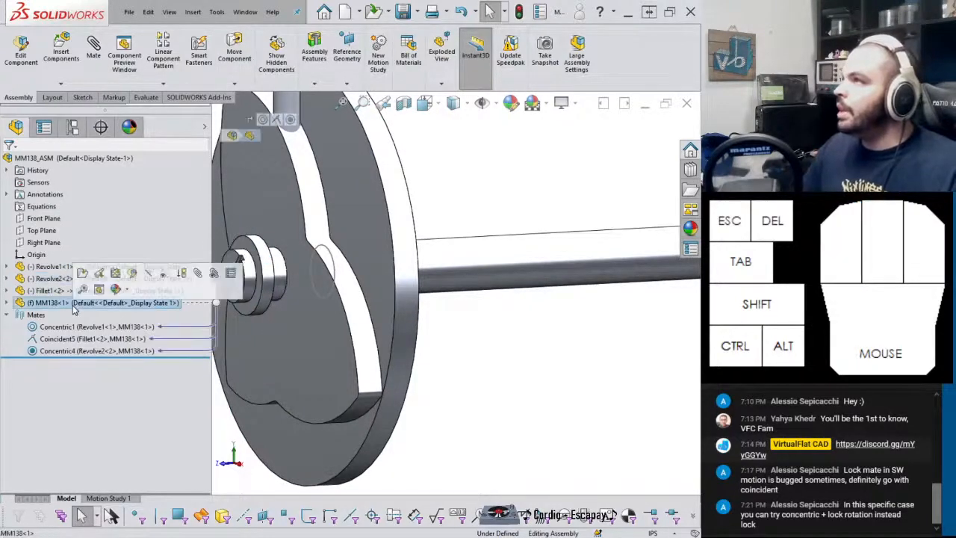
{"action": "left_click", "coordinate": [9, 303]}
{"action": "left_click", "coordinate": [8, 195]}
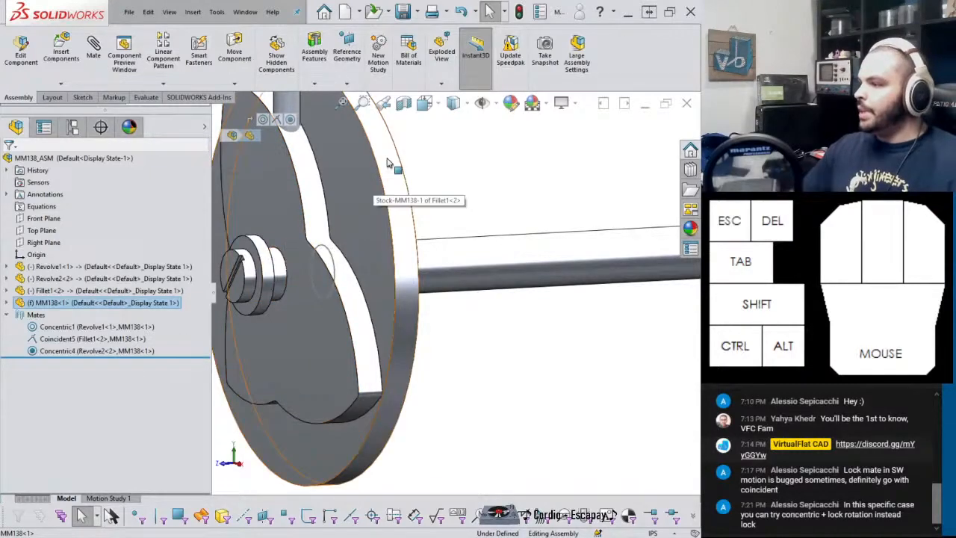
{"action": "left_click_drag", "start_coordinate": [389, 182], "coordinate": [364, 254]}
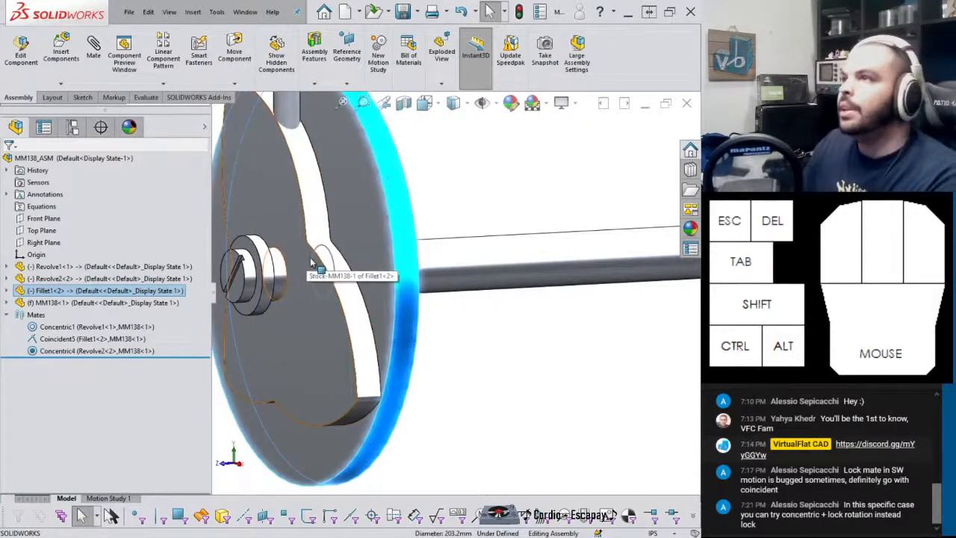
{"action": "scroll", "coordinate": [330, 250], "scroll_direction": "down", "scroll_amount": 4}
{"action": "scroll", "coordinate": [344, 246], "scroll_direction": "up", "scroll_amount": 8}
{"action": "middle_click_drag", "start_coordinate": [476, 282], "coordinate": [517, 261]}
{"action": "left_click", "coordinate": [517, 261]}
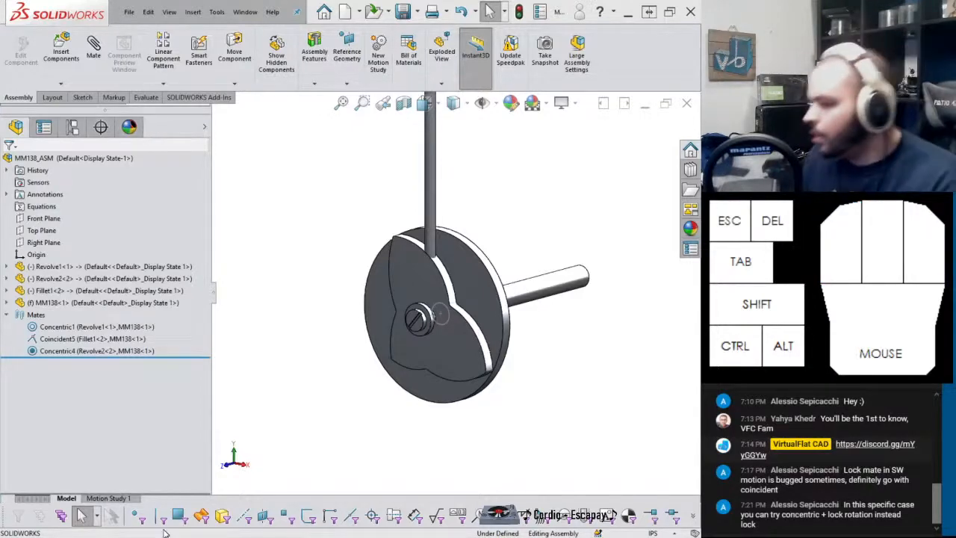
Switch to the Discord cad-tech-help channel in Firefox and read the latest messages below the lock mate question
{"action": "mouse_move", "coordinate": [309, 537]}
{"action": "left_click", "coordinate": [439, 489]}
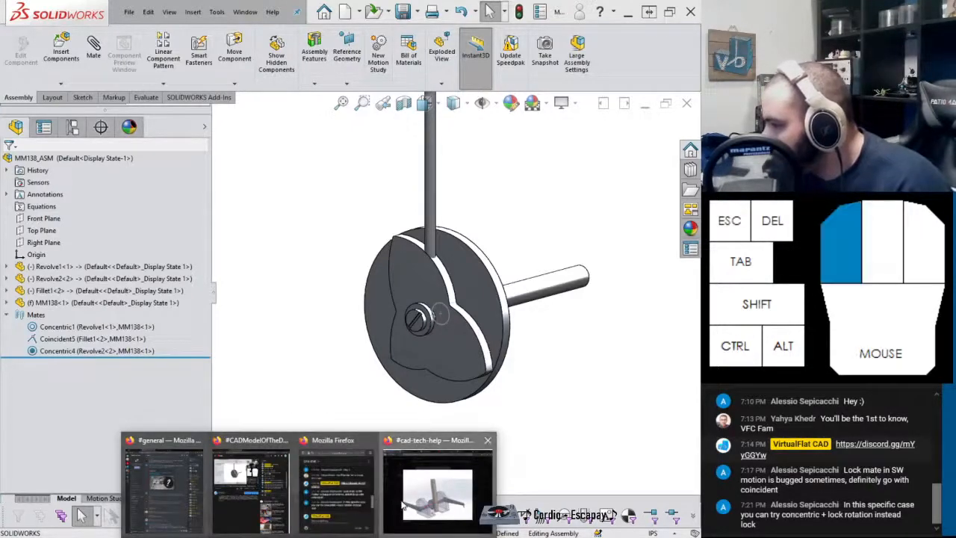
{"action": "left_click", "coordinate": [454, 516]}
{"action": "scroll", "coordinate": [337, 374], "scroll_direction": "down", "scroll_amount": 1}
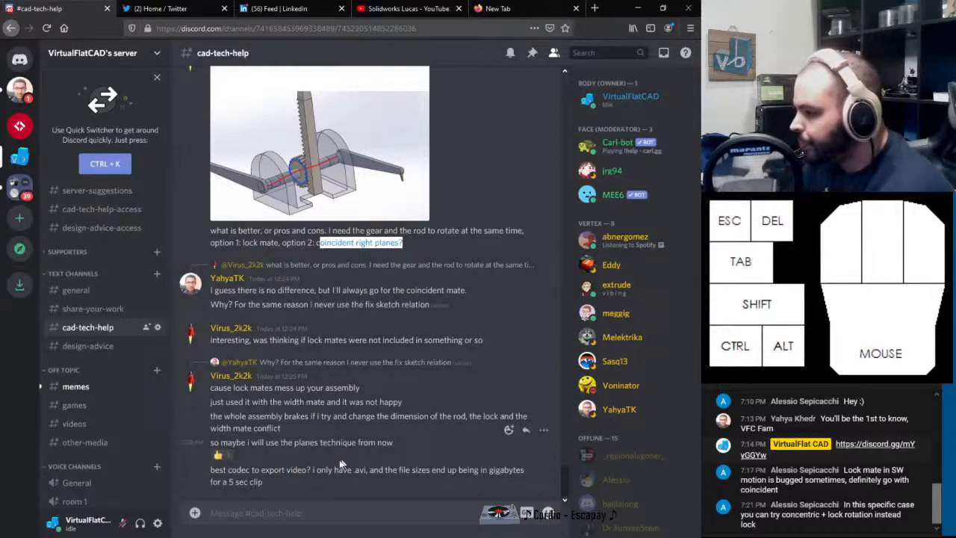
Highlight the question about the best codec for exporting video in the Discord channel, and switch back to SOLIDWORKS
{"action": "left_click_drag", "start_coordinate": [210, 470], "coordinate": [312, 470]}
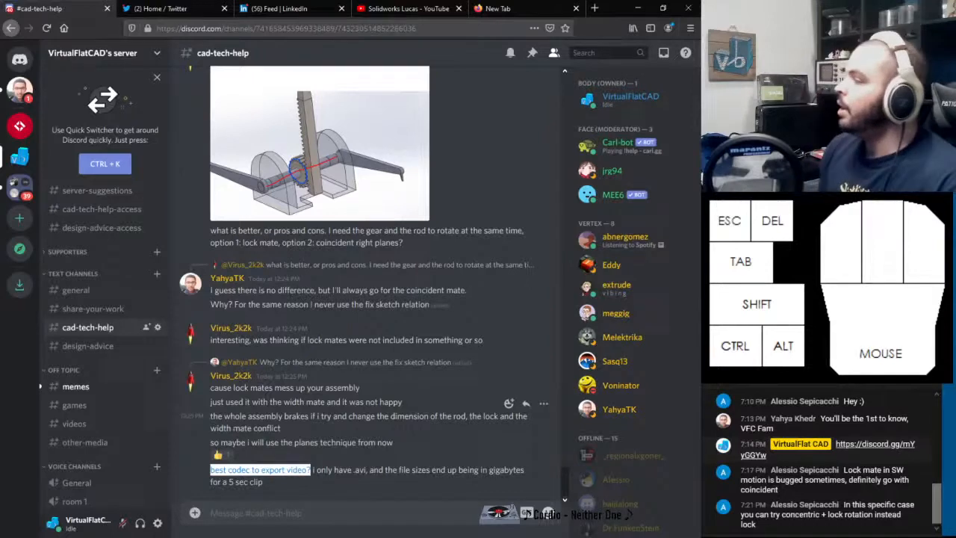
{"action": "left_click", "coordinate": [688, 8]}
{"action": "left_click", "coordinate": [379, 293]}
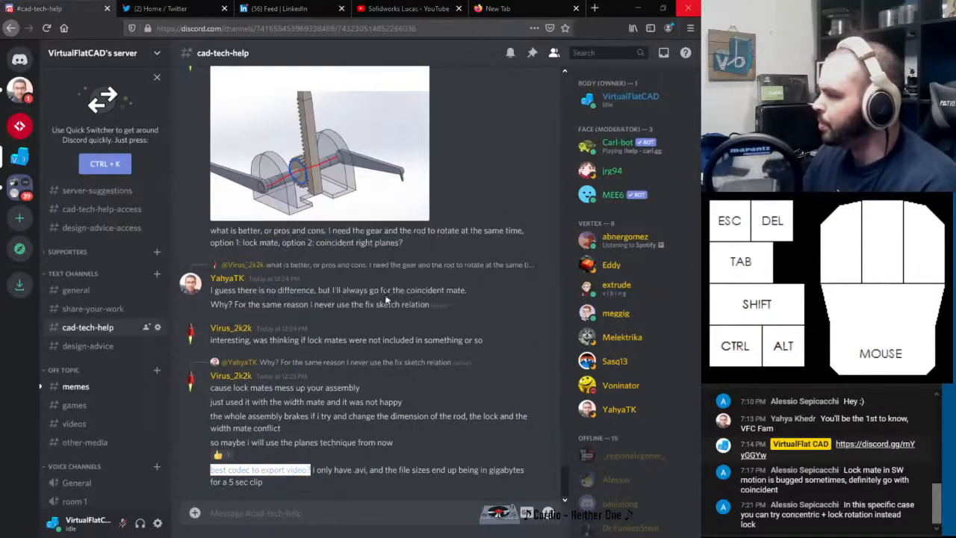
{"action": "left_click", "coordinate": [641, 8]}
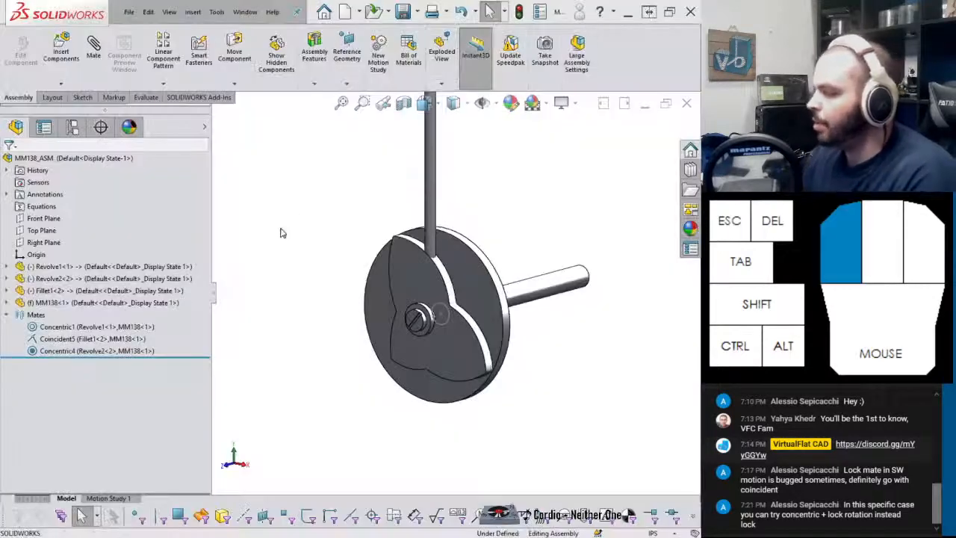
Reload the MM138_ASM assembly from disk, discarding all changes made in this session
{"action": "left_click", "coordinate": [148, 12]}
{"action": "mouse_move", "coordinate": [129, 12]}
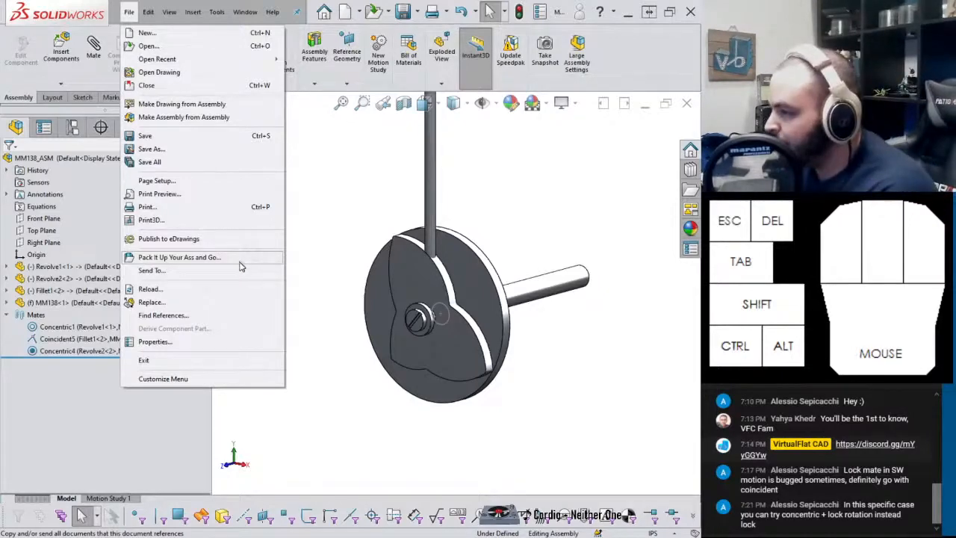
{"action": "left_click", "coordinate": [216, 288]}
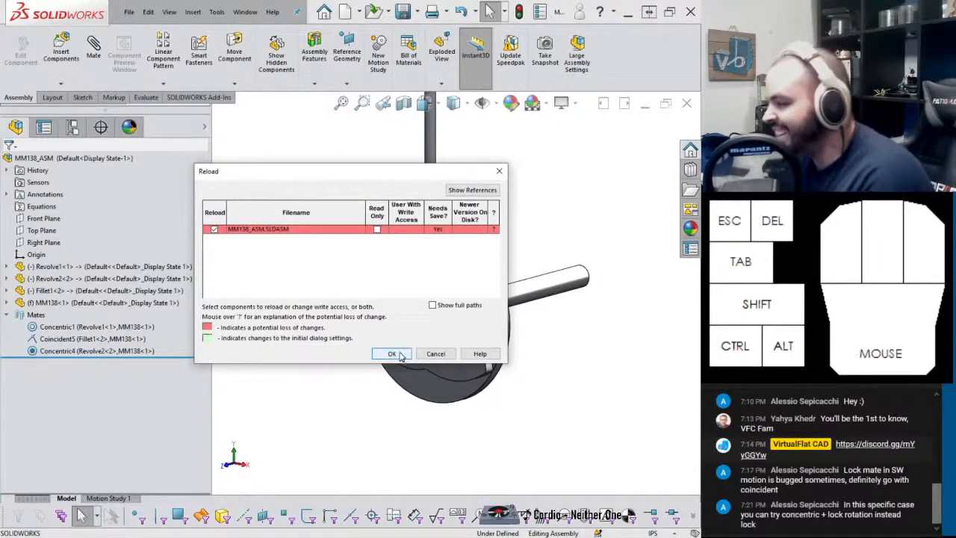
{"action": "left_click", "coordinate": [393, 355]}
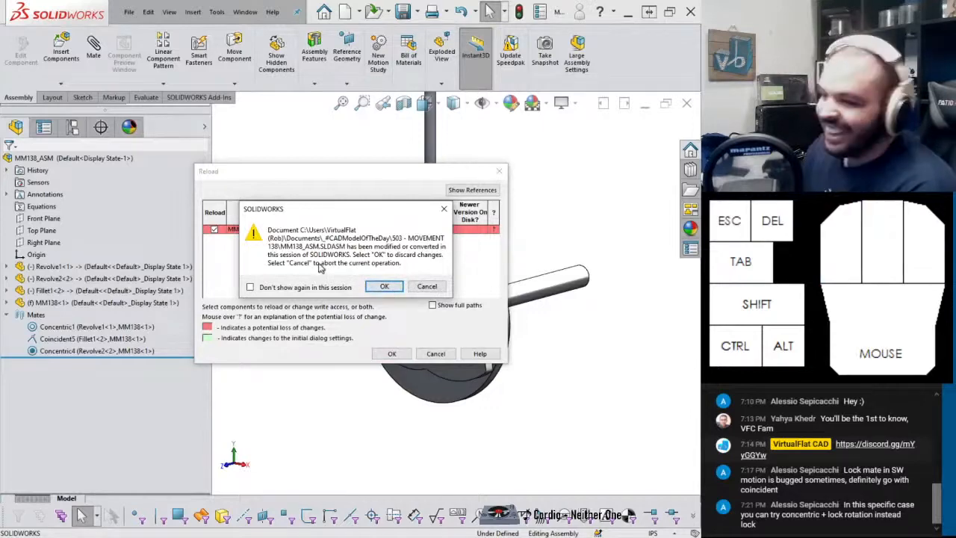
{"action": "left_click", "coordinate": [384, 287]}
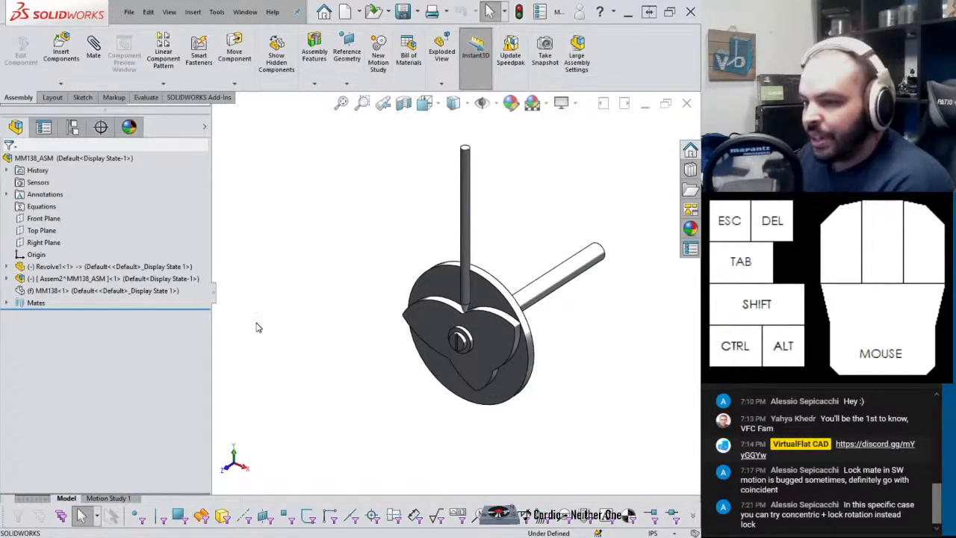
Open Motion Study 1 of the reloaded assembly and calculate its motion
{"action": "left_click", "coordinate": [124, 499]}
{"action": "left_click", "coordinate": [127, 499]}
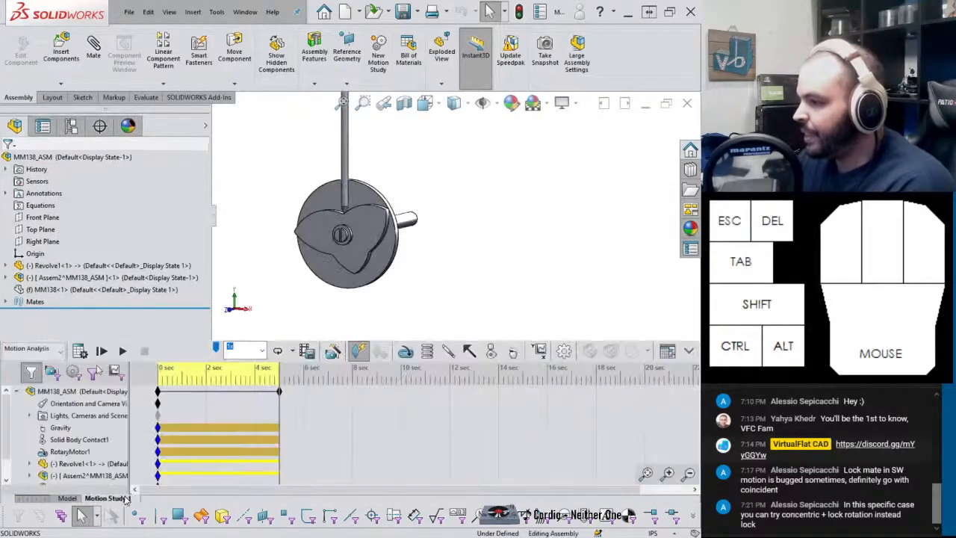
{"action": "left_click", "coordinate": [82, 352]}
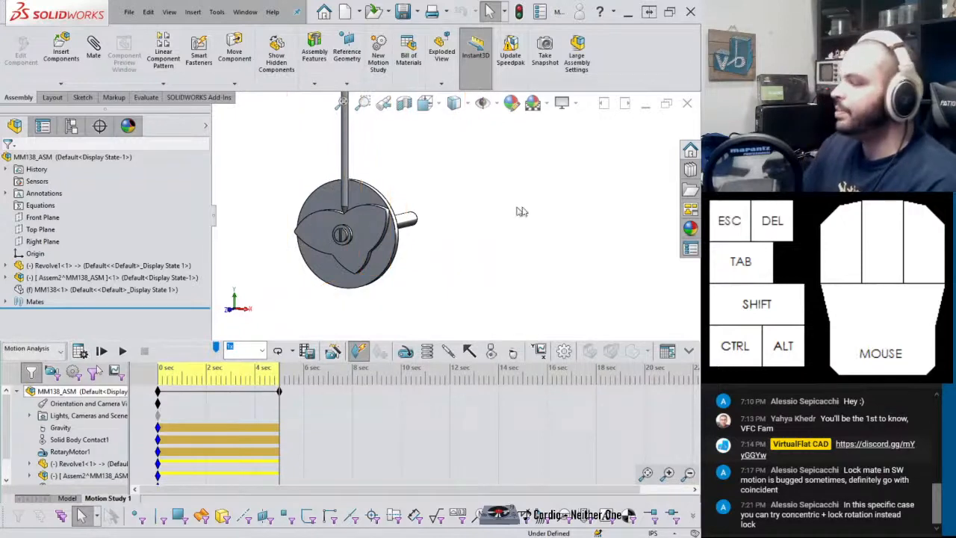
{"action": "scroll", "coordinate": [235, 213], "scroll_direction": "down", "scroll_amount": 3}
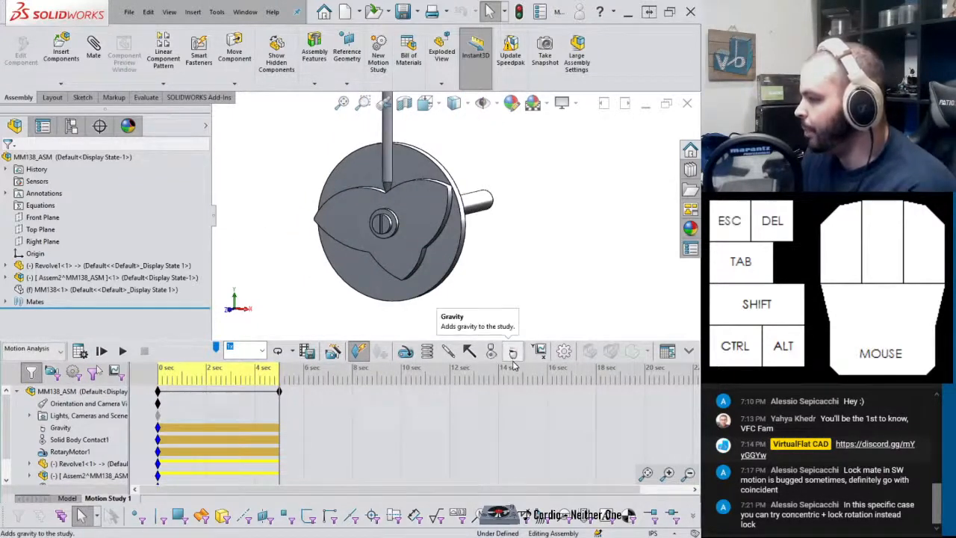
Start saving the animation to a file and compare the MP4 and Microsoft AVI file types offered for export
{"action": "left_click", "coordinate": [305, 356]}
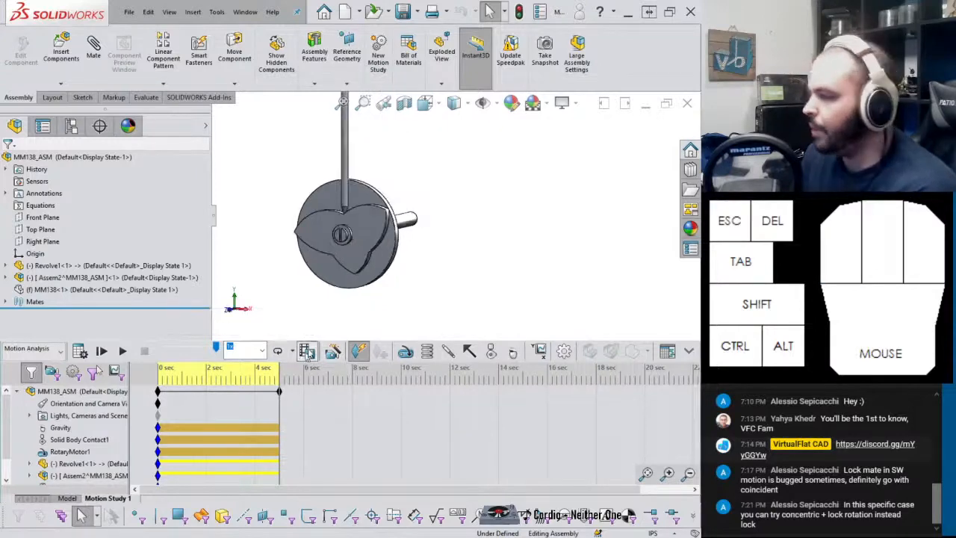
{"action": "left_click", "coordinate": [361, 275]}
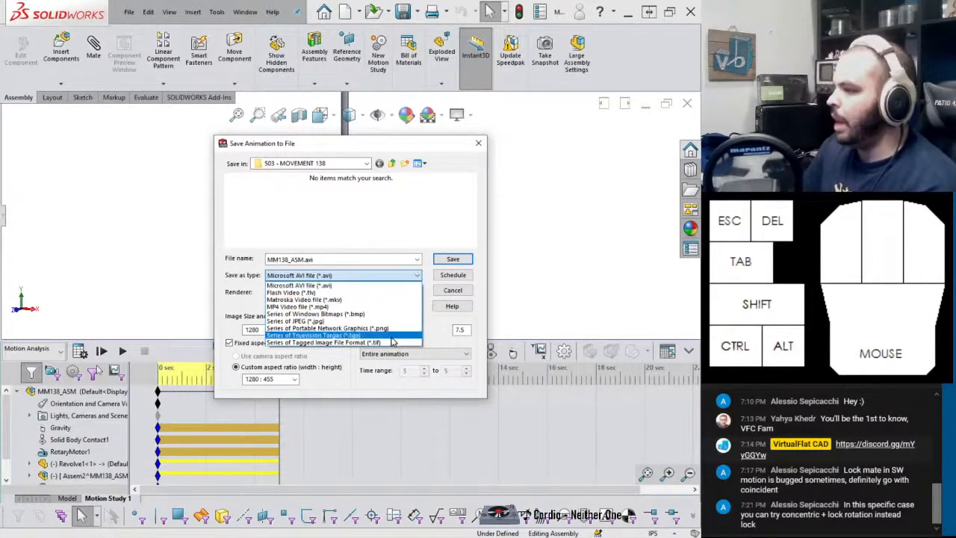
{"action": "left_click", "coordinate": [391, 307]}
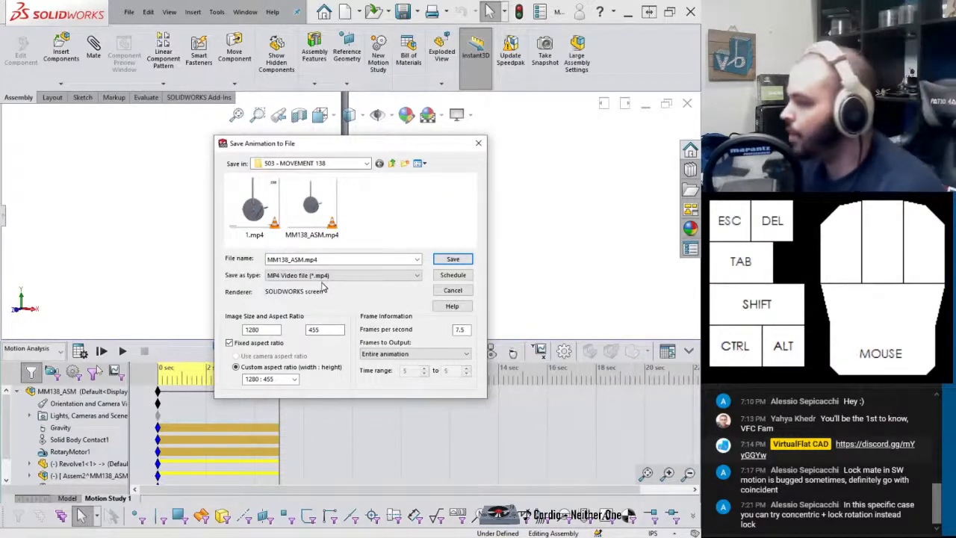
{"action": "left_click", "coordinate": [326, 276]}
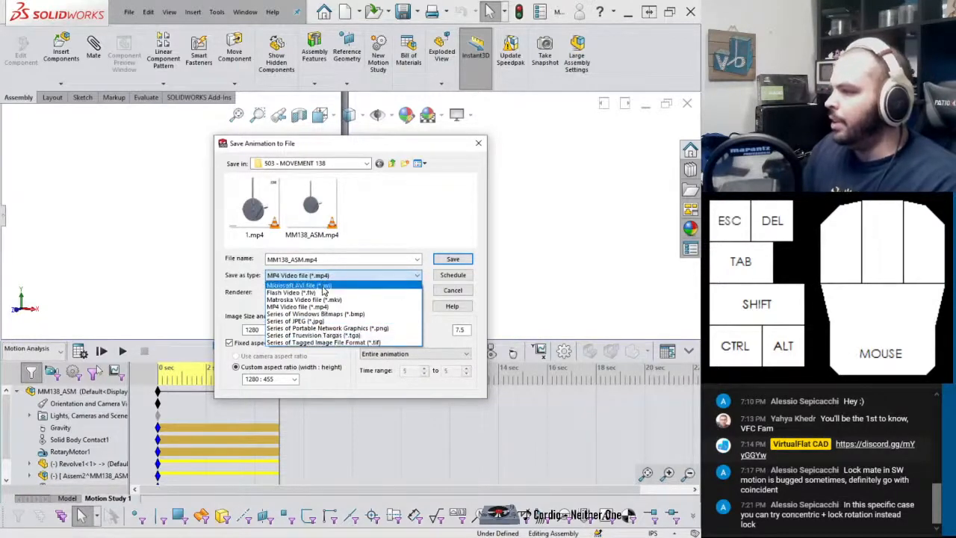
{"action": "left_click", "coordinate": [295, 285]}
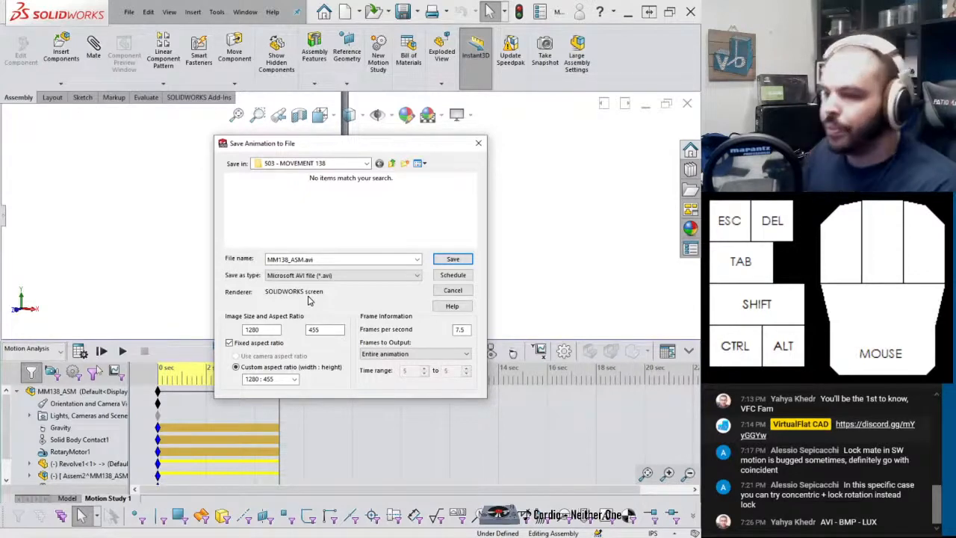
{"action": "left_click", "coordinate": [363, 276]}
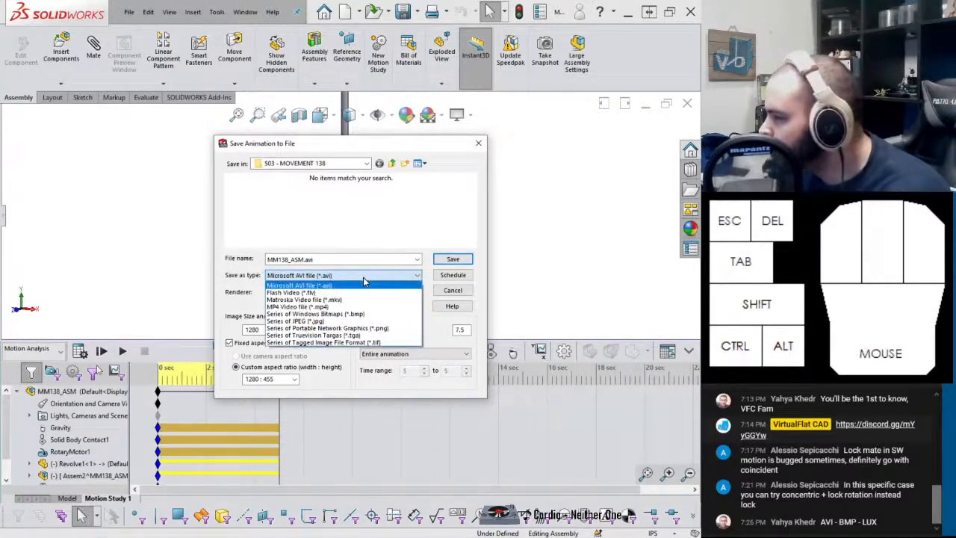
{"action": "left_click", "coordinate": [363, 285]}
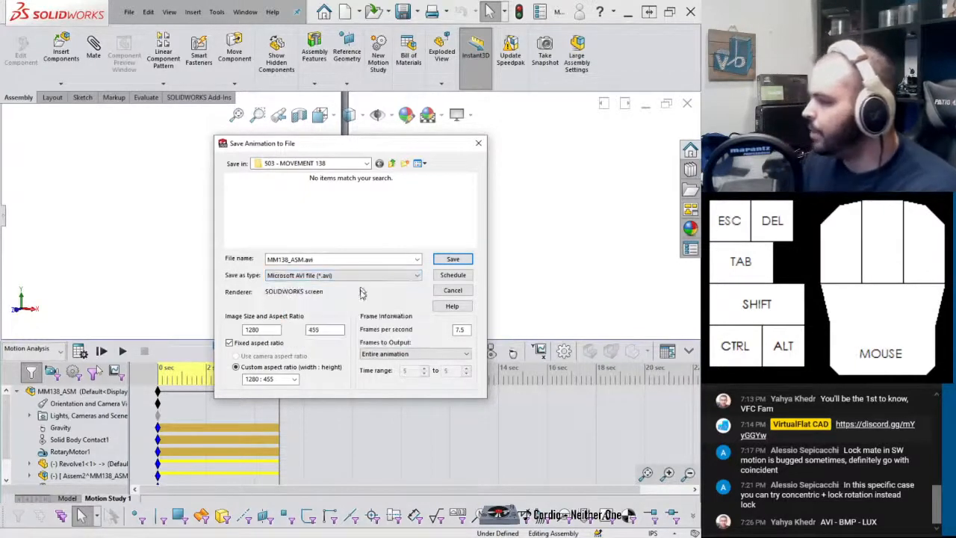
{"action": "left_click", "coordinate": [336, 277]}
{"action": "left_click", "coordinate": [337, 280]}
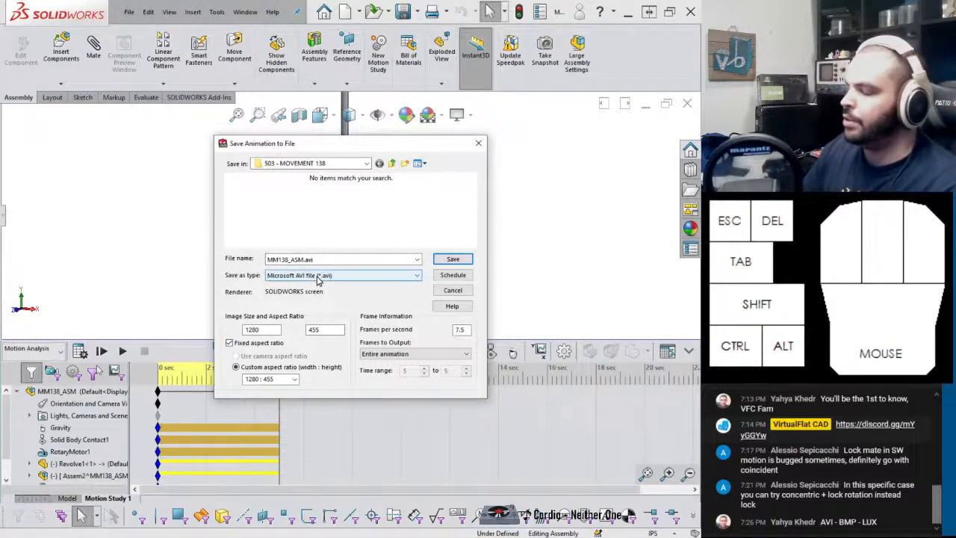
Save the animation as an MP4 video file named MM138_1ASM.mp4 in the 503 - MOVEMENT 138 folder
{"action": "left_click", "coordinate": [319, 276]}
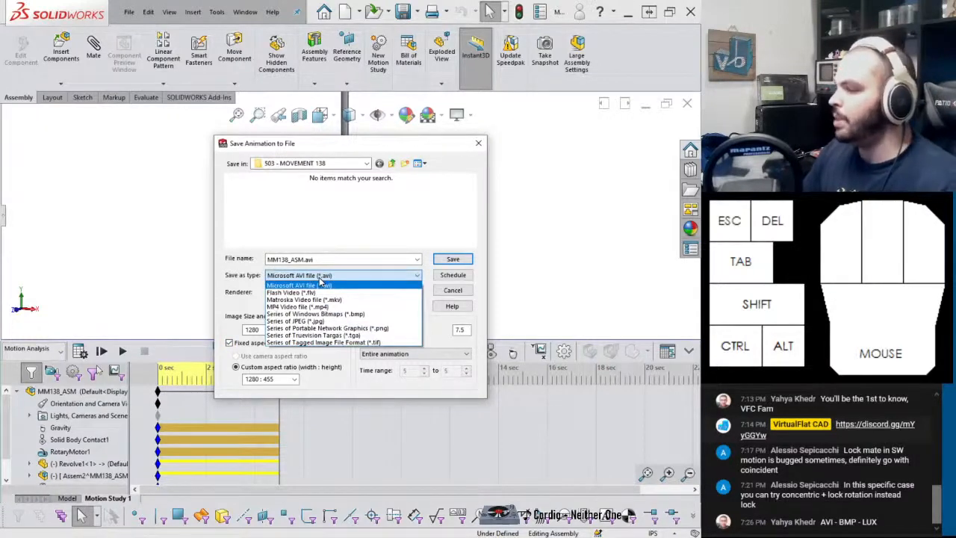
{"action": "left_click", "coordinate": [320, 307]}
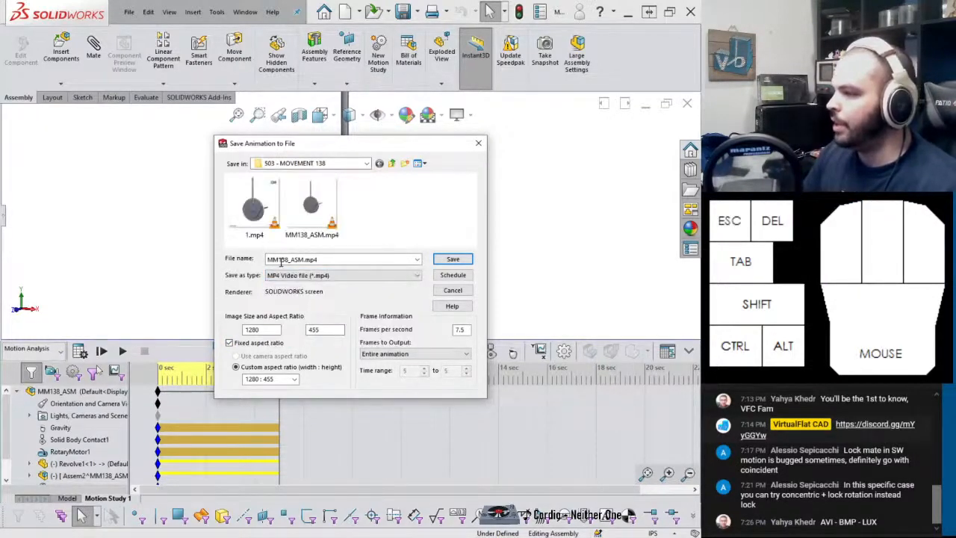
{"action": "left_click", "coordinate": [344, 259]}
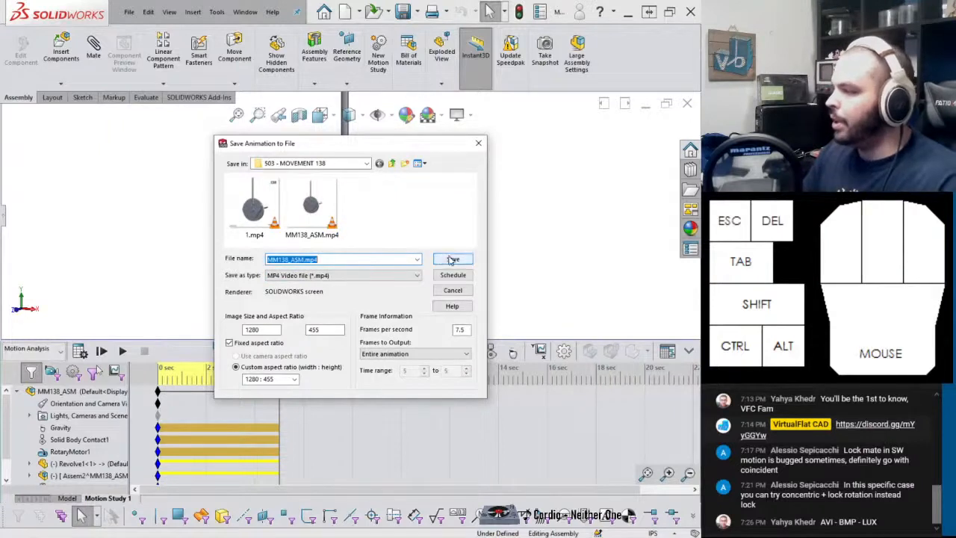
{"action": "left_click", "coordinate": [291, 260]}
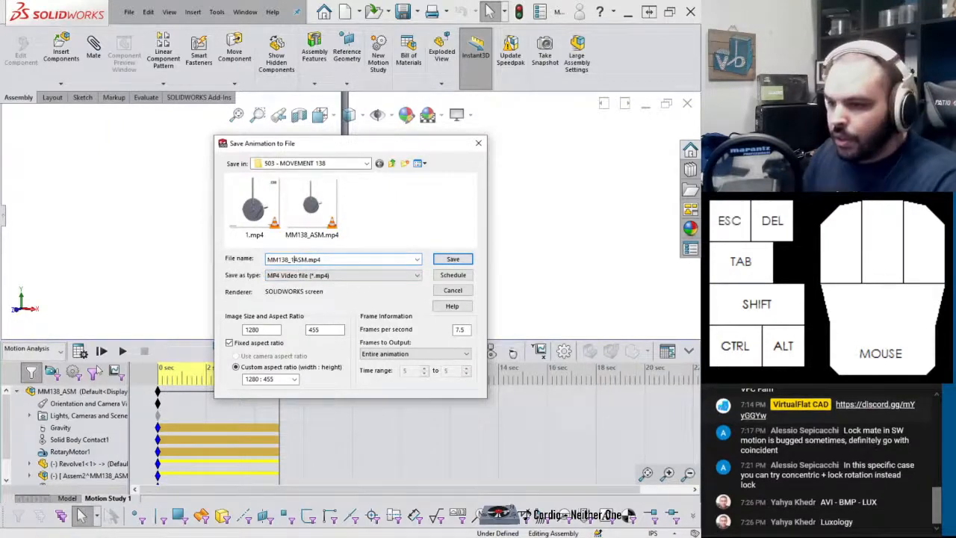
{"action": "type", "text": "1"}
{"action": "left_click", "coordinate": [452, 258]}
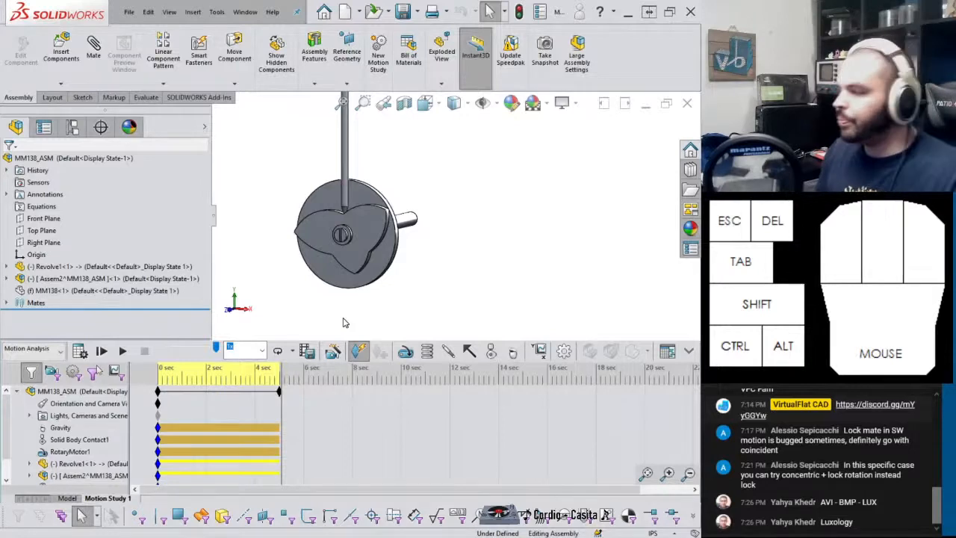
Save the animation again as the Microsoft AVI file MM138_ASM.avi, using the Microsoft Video 1 compressor at quality 85
{"action": "left_click", "coordinate": [306, 351]}
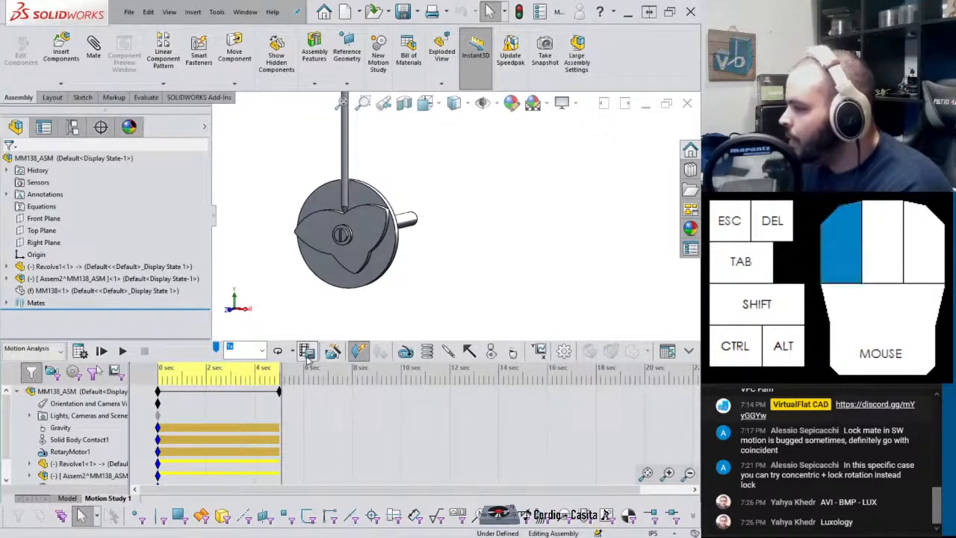
{"action": "left_click", "coordinate": [340, 275]}
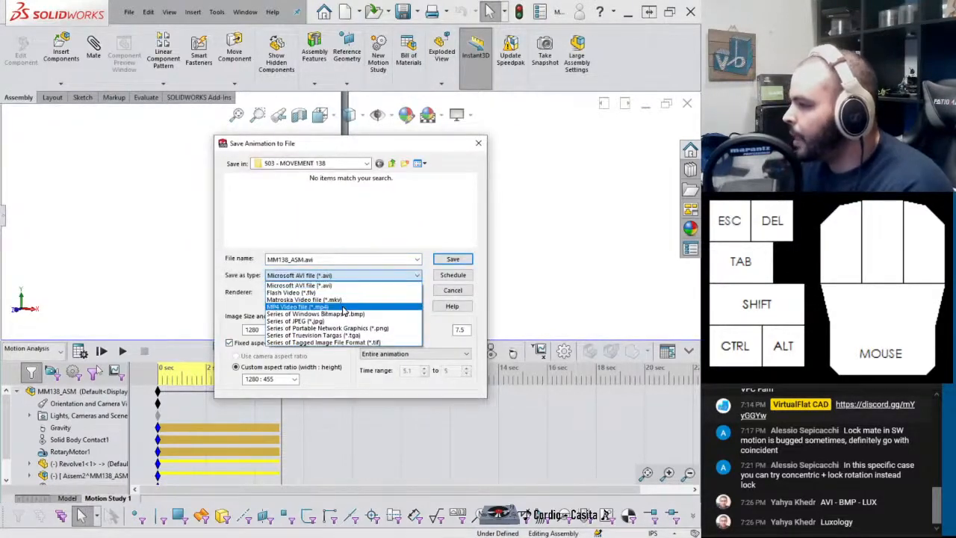
{"action": "left_click", "coordinate": [345, 289]}
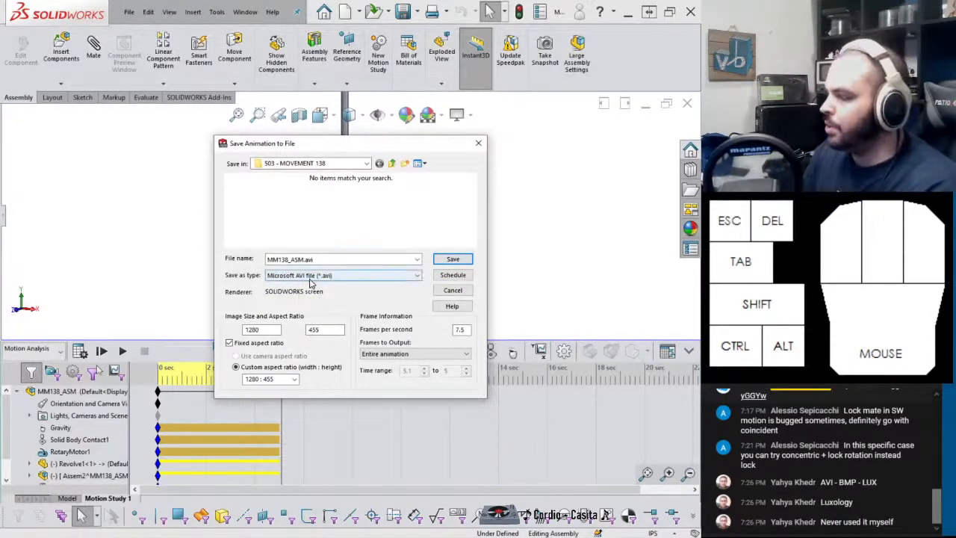
{"action": "left_click", "coordinate": [454, 258]}
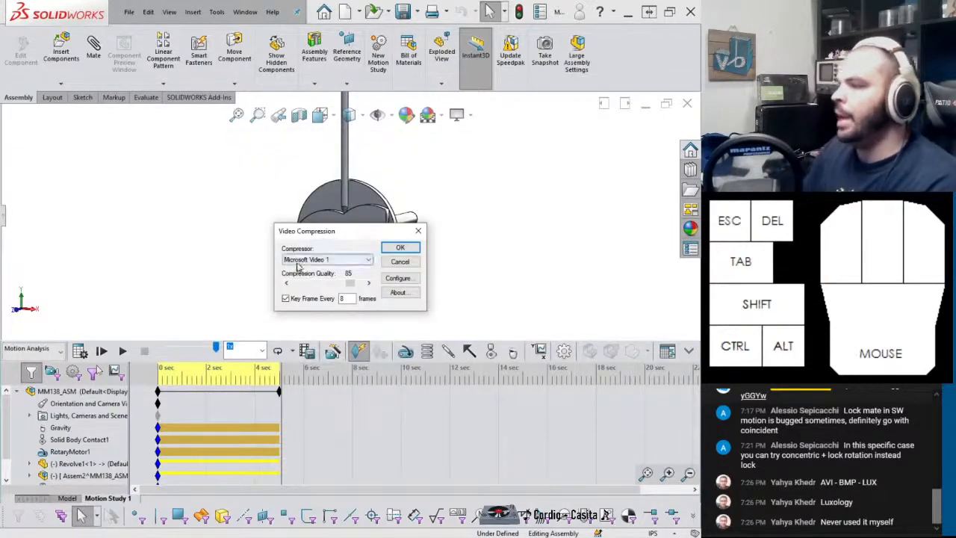
{"action": "left_click", "coordinate": [347, 260]}
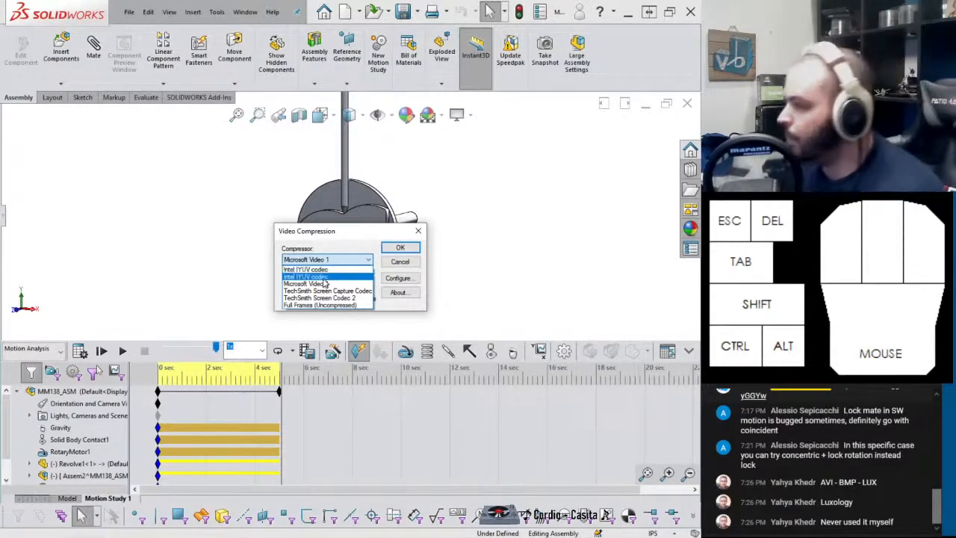
{"action": "left_click", "coordinate": [310, 284]}
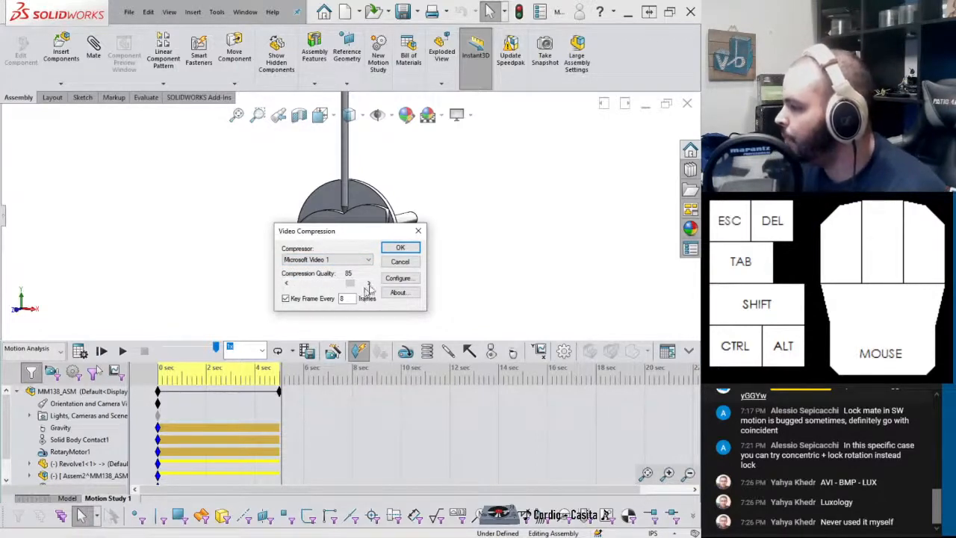
{"action": "left_click", "coordinate": [402, 247]}
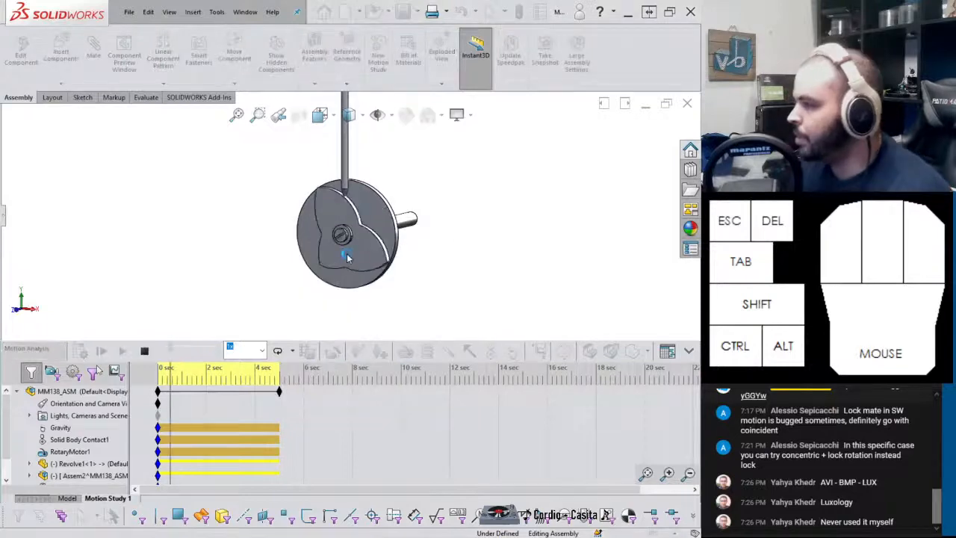
Open the 503 - MOVEMENT 138 folder in File Explorer and play MM138_ASM.avi with Windows Media Player to check the exported animation
{"action": "left_click", "coordinate": [246, 12]}
{"action": "left_click", "coordinate": [361, 152]}
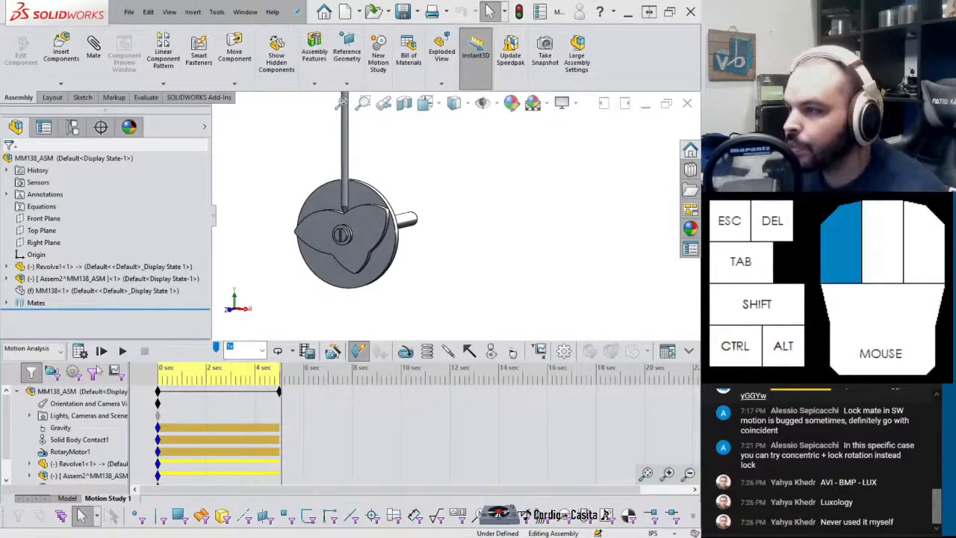
{"action": "left_click_drag", "start_coordinate": [366, 534], "coordinate": [401, 112]}
{"action": "right_click", "coordinate": [313, 292]}
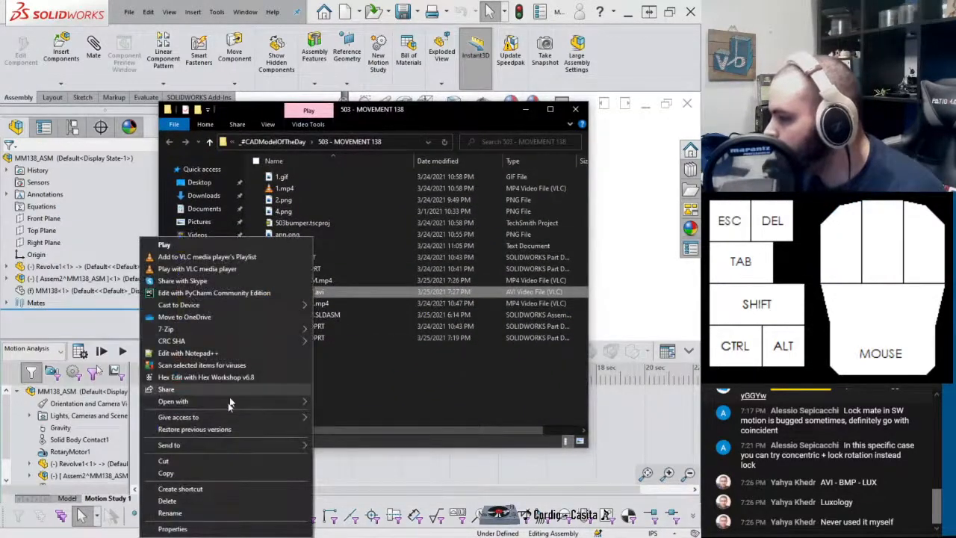
{"action": "mouse_move", "coordinate": [235, 400]}
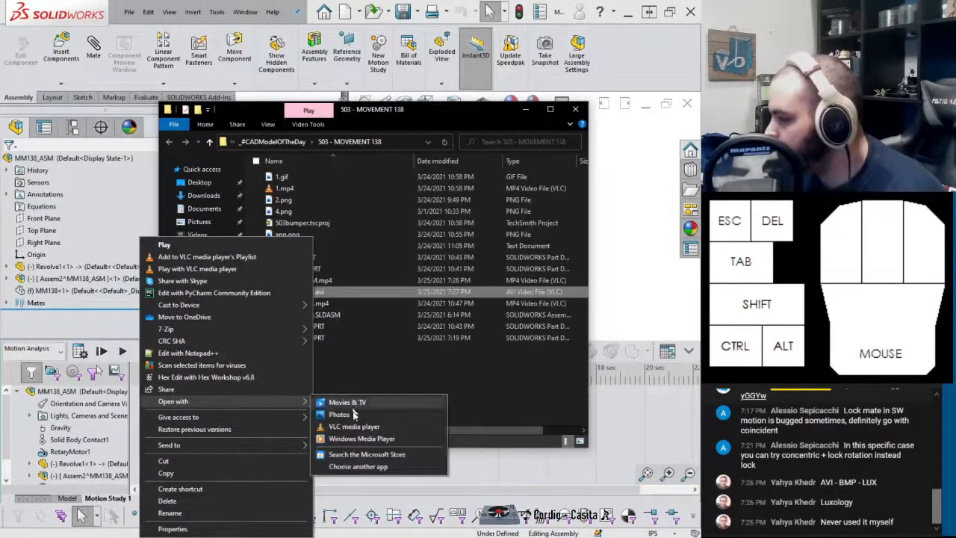
{"action": "left_click", "coordinate": [361, 438]}
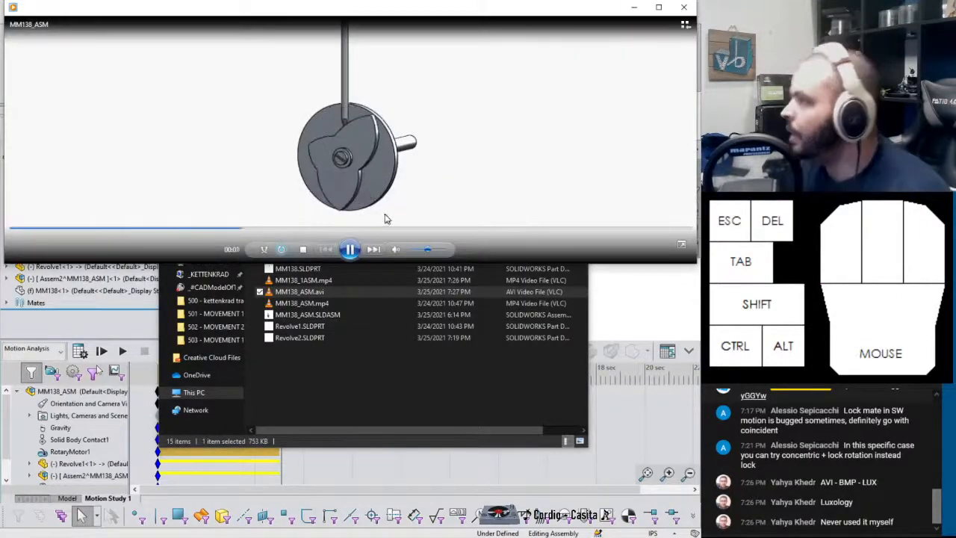
{"action": "left_click_drag", "start_coordinate": [399, 10], "coordinate": [427, 133]}
{"action": "left_click", "coordinate": [415, 27]}
{"action": "left_click", "coordinate": [421, 20]}
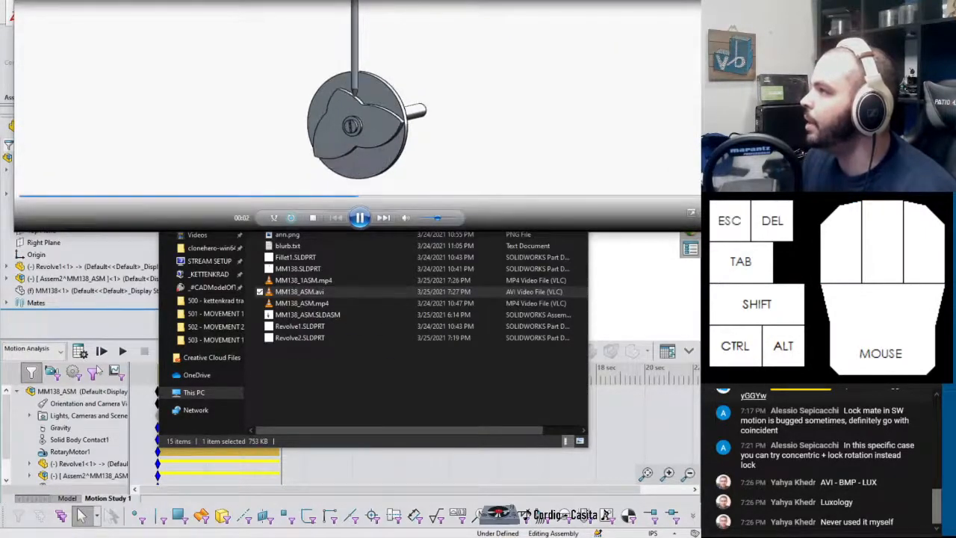
Watch the looping MM138_ASM playback in the maximized player to judge the image quality, and close the player
{"action": "mouse_move", "coordinate": [451, 1]}
{"action": "left_mouse_down"}
{"action": "mouse_move", "coordinate": [578, 205]}
{"action": "mouse_move", "coordinate": [444, 3]}
{"action": "left_mouse_up"}
{"action": "scroll", "coordinate": [374, 323], "scroll_direction": "up", "scroll_amount": 1}
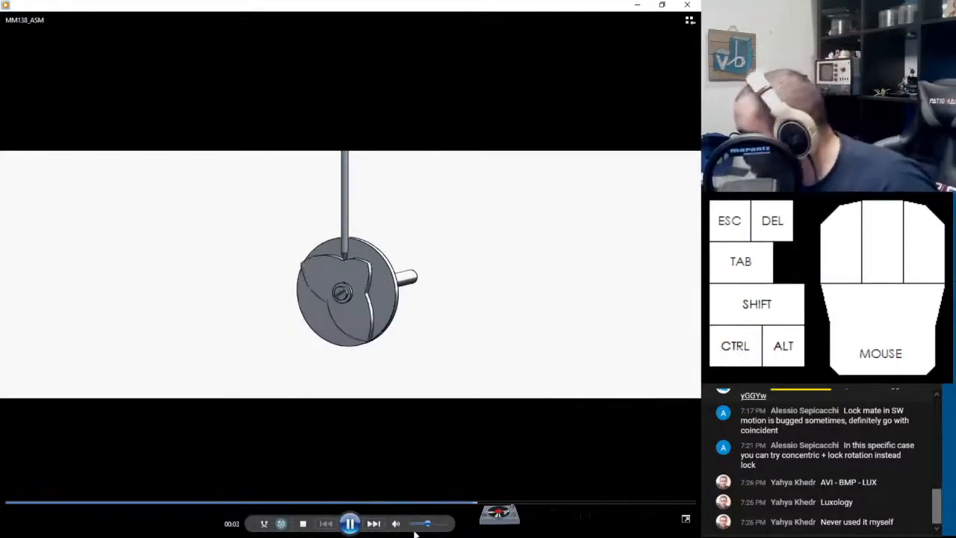
{"action": "right_click", "coordinate": [411, 309]}
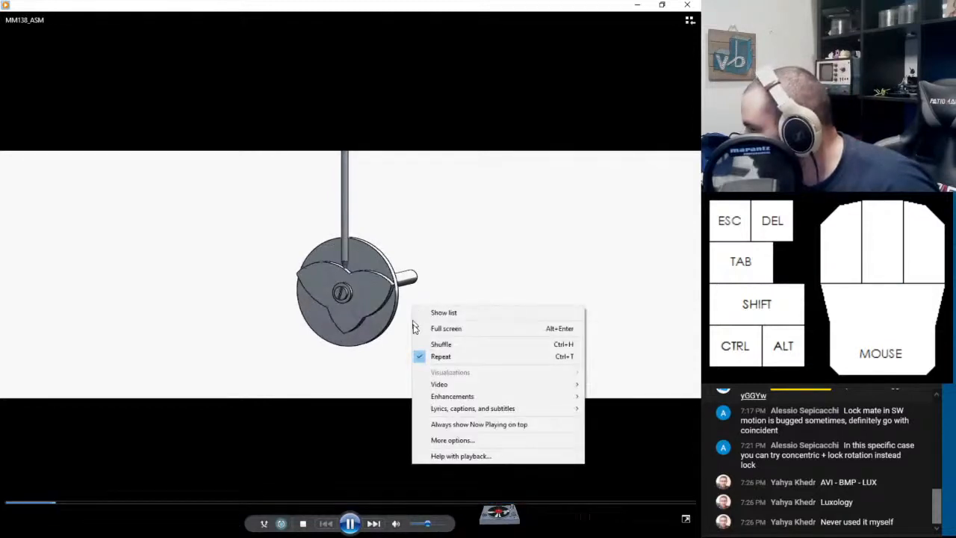
{"action": "mouse_move", "coordinate": [461, 400]}
{"action": "left_click", "coordinate": [529, 228]}
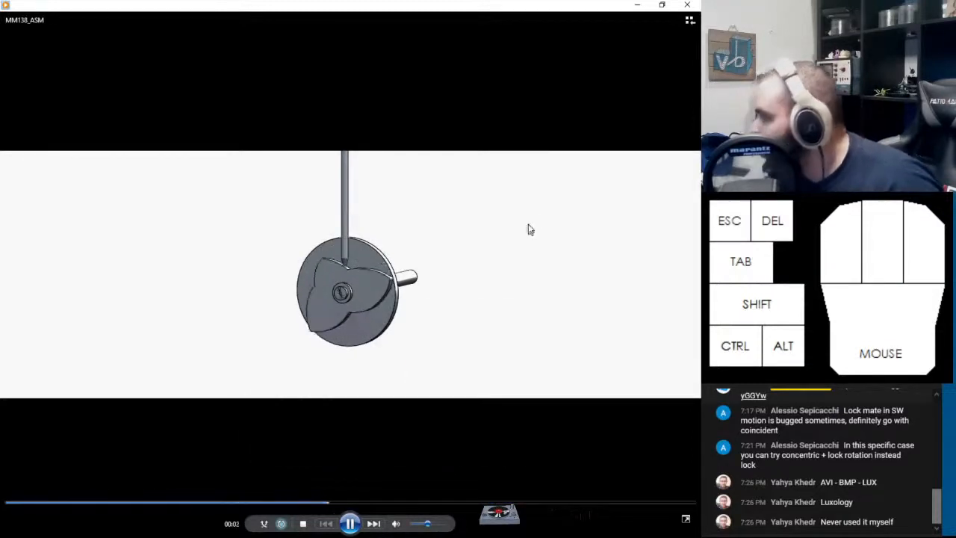
{"action": "left_click", "coordinate": [688, 5]}
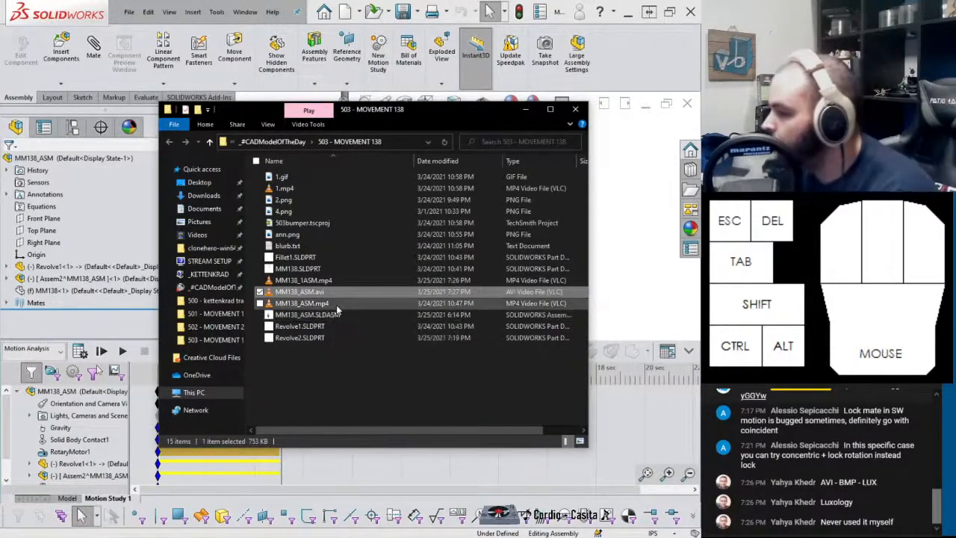
Start saving the animation again as MM138_ASM.avi with a 1:1 square aspect ratio at 1280 x 1280, replacing the existing file
{"action": "left_click", "coordinate": [615, 207]}
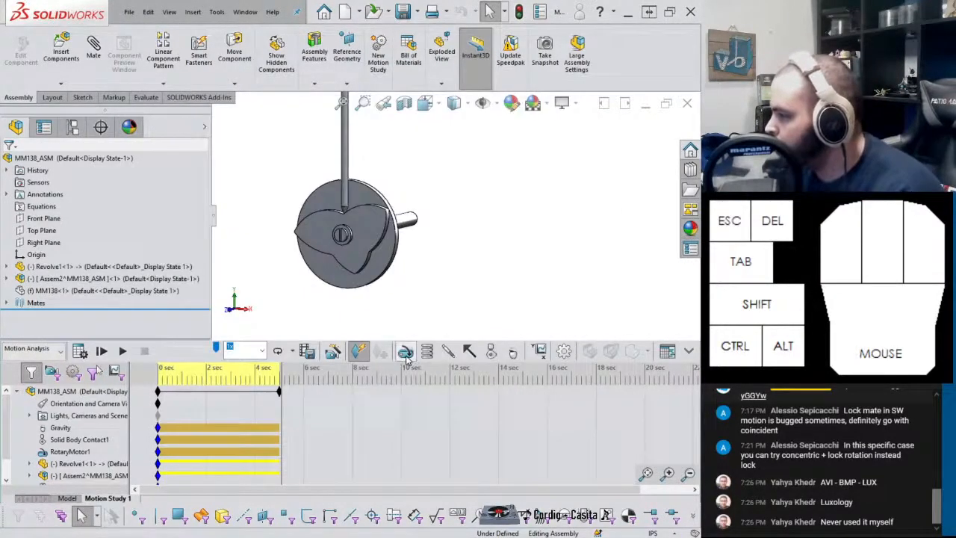
{"action": "left_click", "coordinate": [306, 351]}
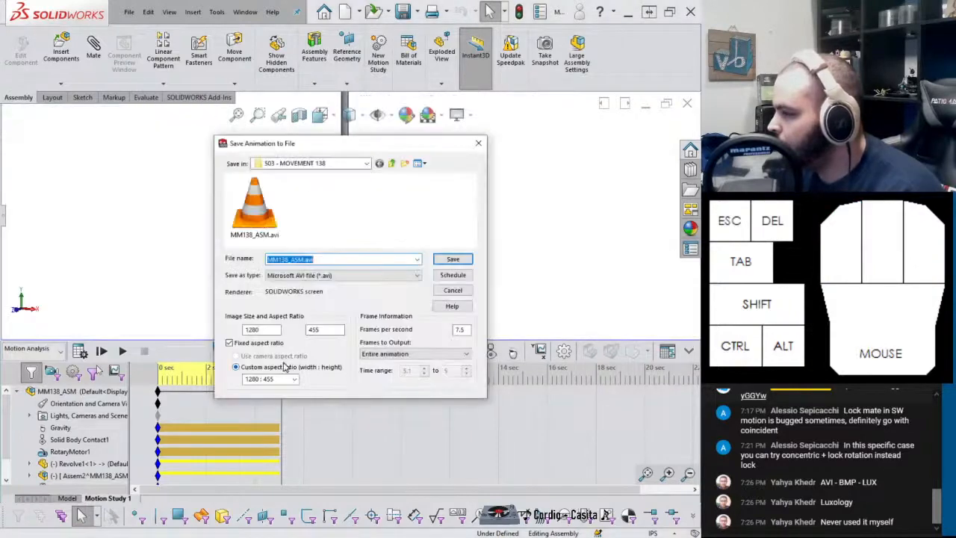
{"action": "left_click", "coordinate": [294, 381]}
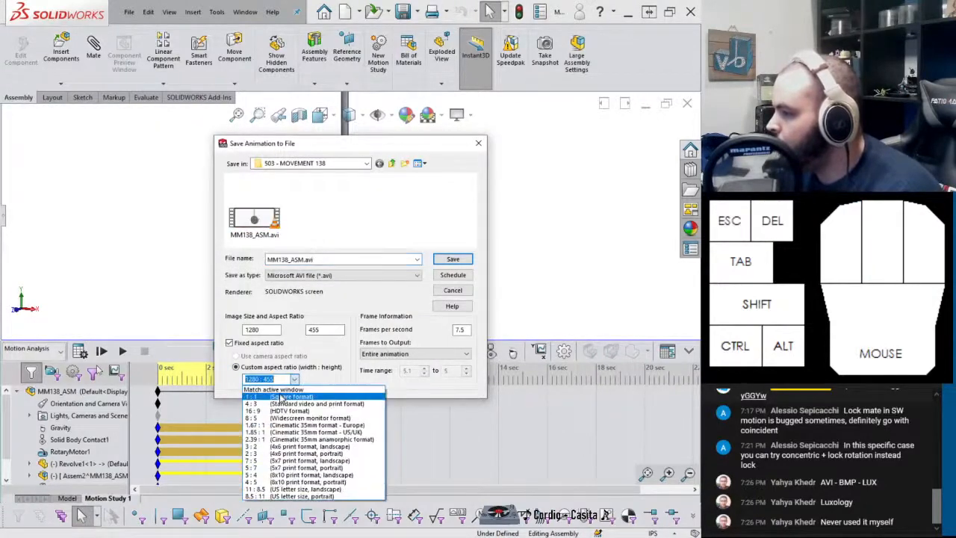
{"action": "left_click", "coordinate": [281, 398]}
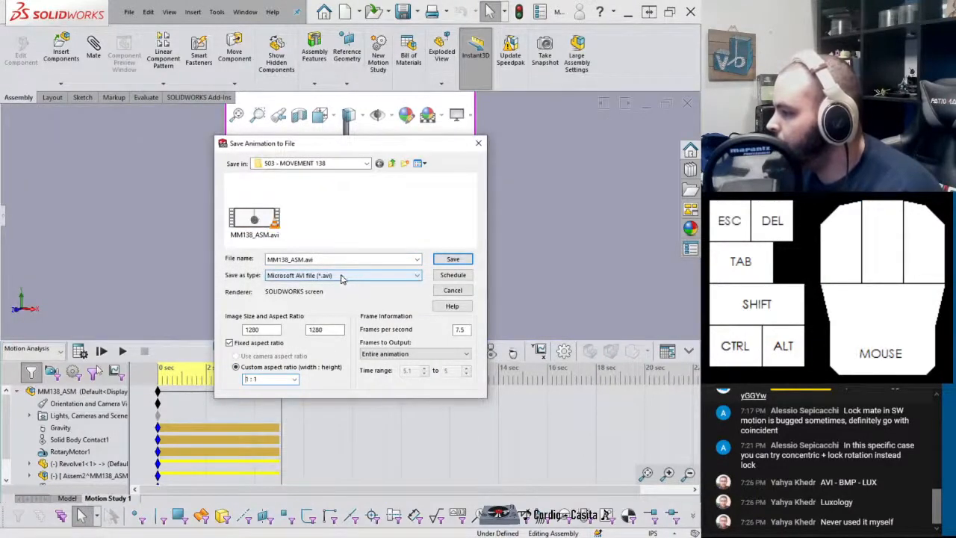
{"action": "left_click", "coordinate": [453, 258]}
{"action": "left_click", "coordinate": [386, 302]}
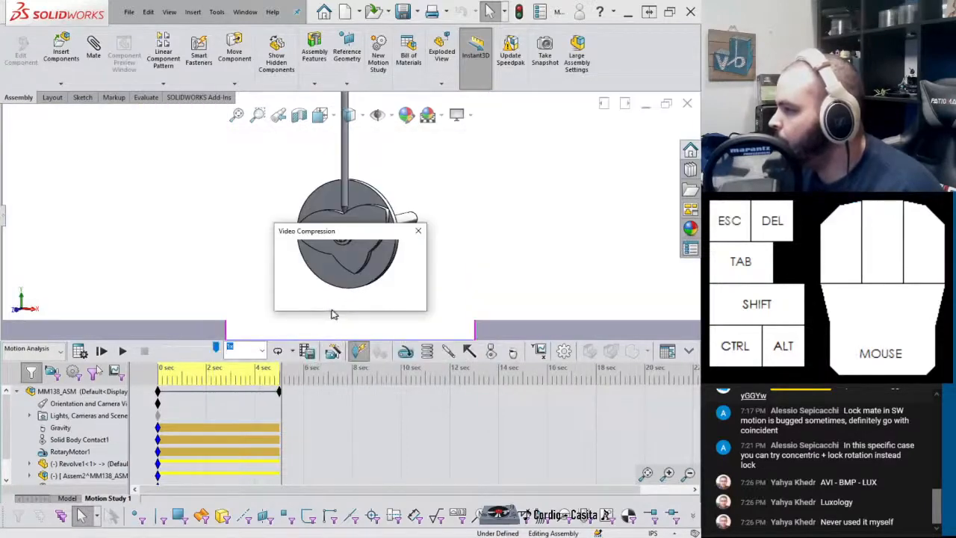
Export the AVI with the Microsoft Video 1 compressor at quality 85 and a key frame every 8 frames, declining other compression options
{"action": "left_click", "coordinate": [356, 261]}
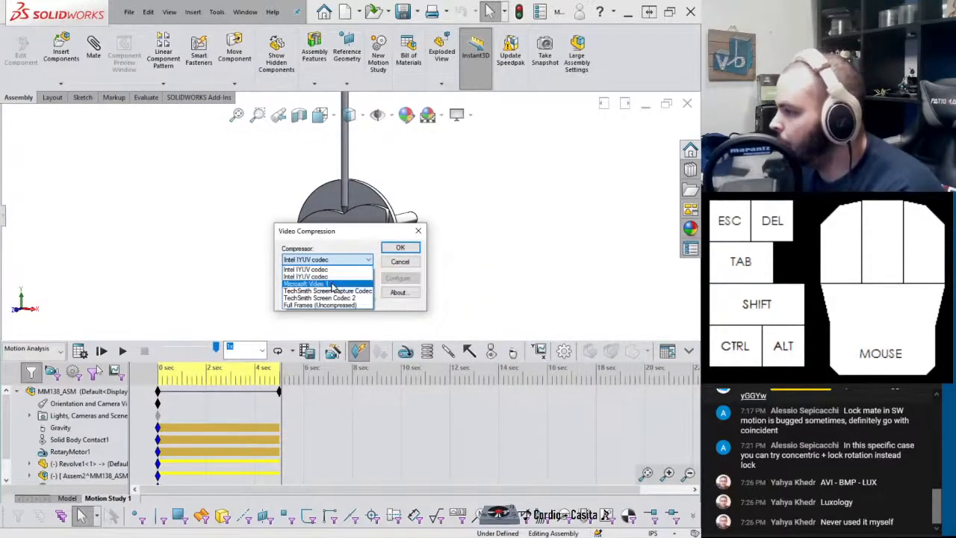
{"action": "left_click", "coordinate": [333, 285]}
{"action": "left_click", "coordinate": [399, 247]}
{"action": "left_click", "coordinate": [336, 311]}
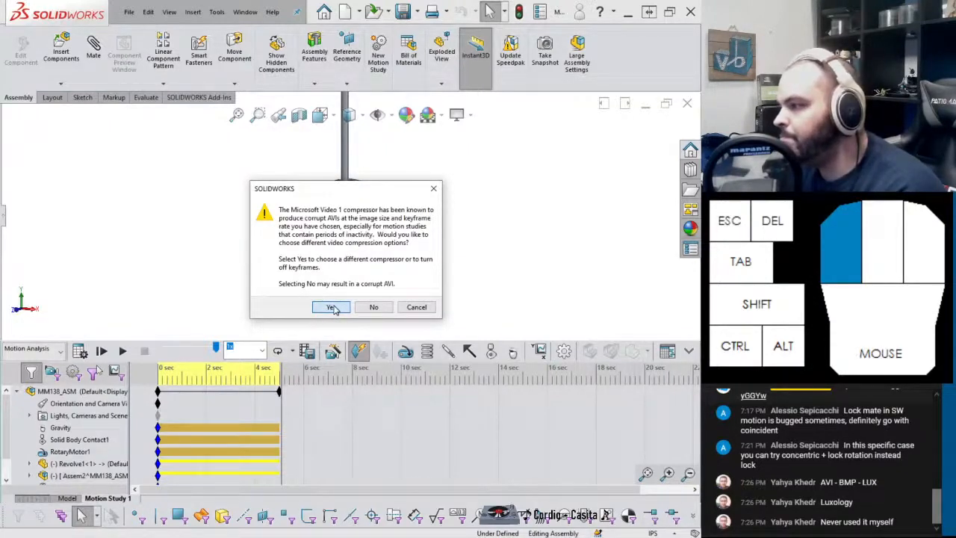
{"action": "left_click", "coordinate": [367, 259]}
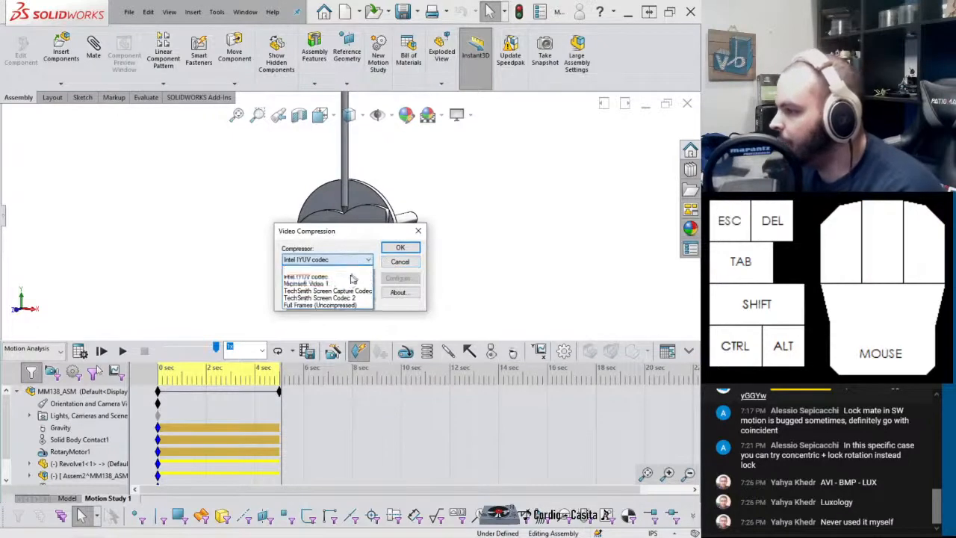
{"action": "left_click", "coordinate": [363, 281]}
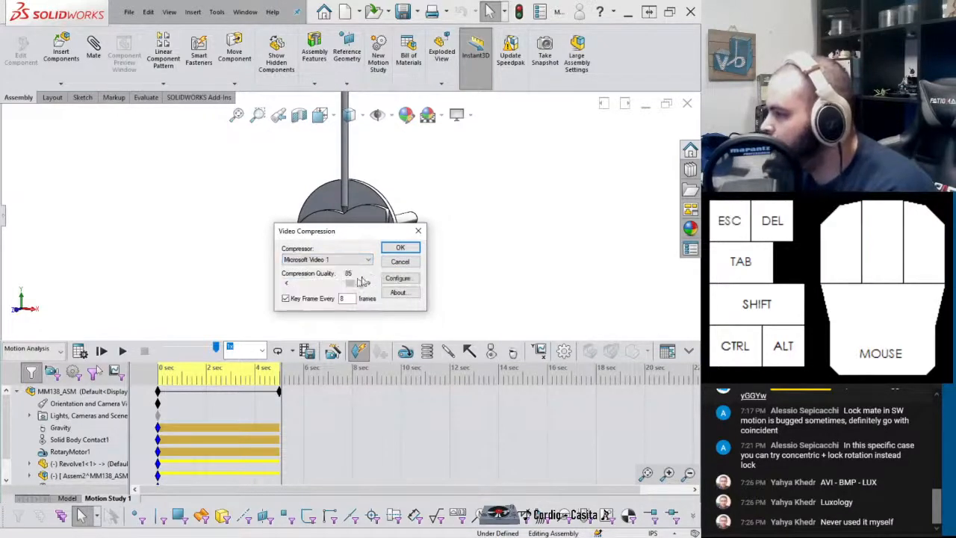
{"action": "left_click", "coordinate": [400, 248]}
{"action": "left_click", "coordinate": [375, 307]}
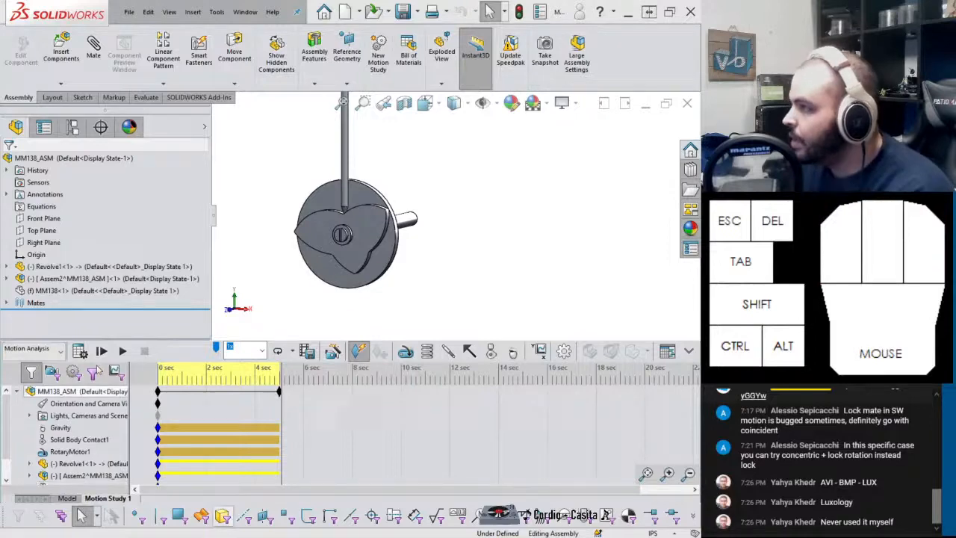
Open the assembly's folder and play the square MM138_ASM.avi in Windows Media Player to examine its compression artifacts, and close the player
{"action": "left_click", "coordinate": [245, 12]}
{"action": "left_click", "coordinate": [361, 149]}
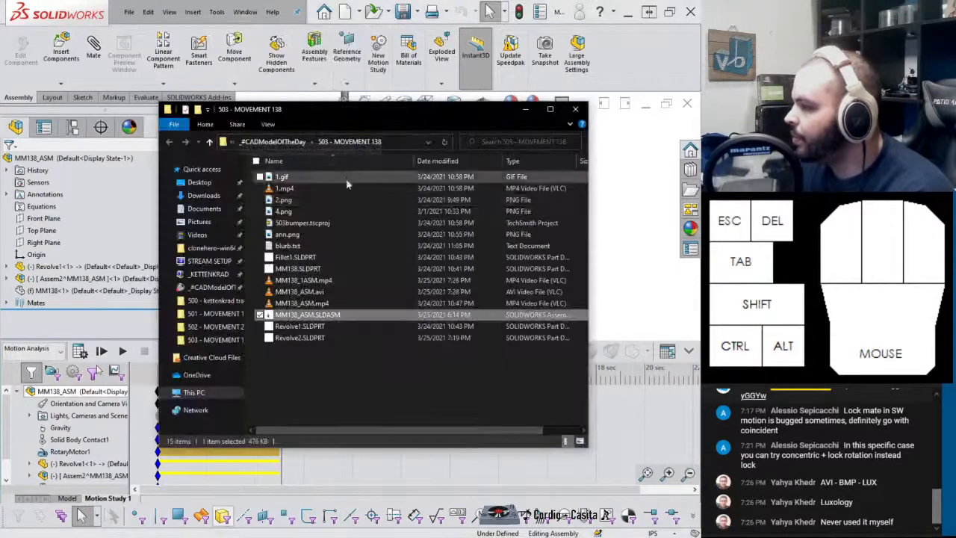
{"action": "right_click", "coordinate": [312, 291]}
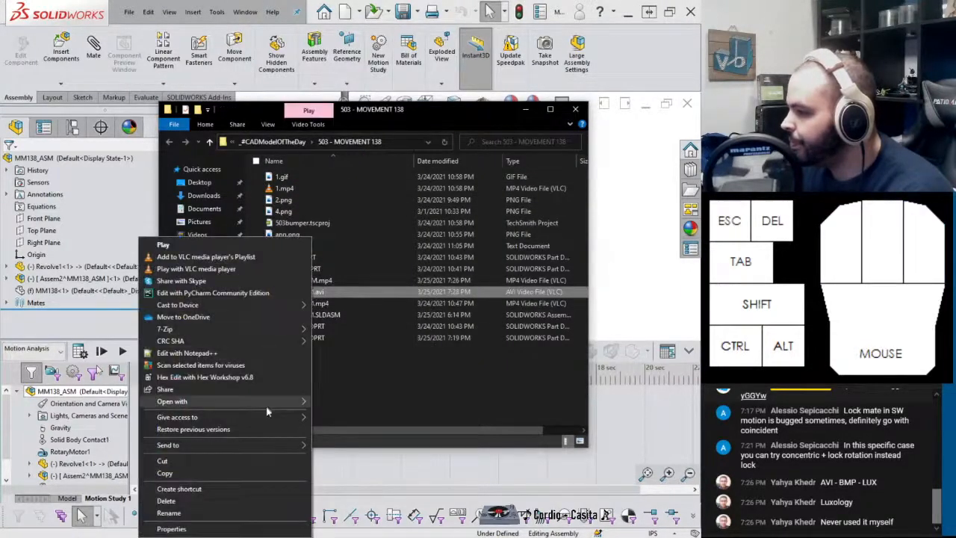
{"action": "mouse_move", "coordinate": [268, 401]}
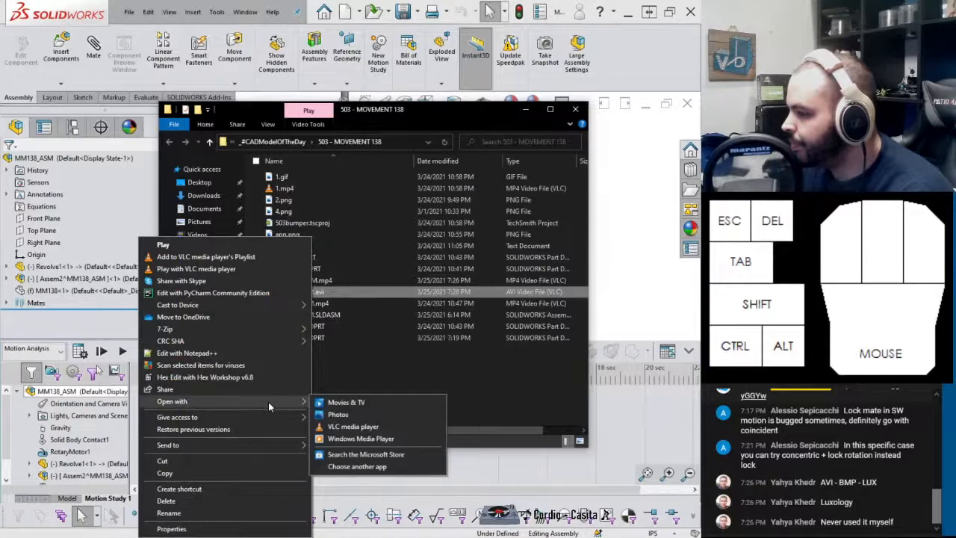
{"action": "left_click", "coordinate": [340, 439]}
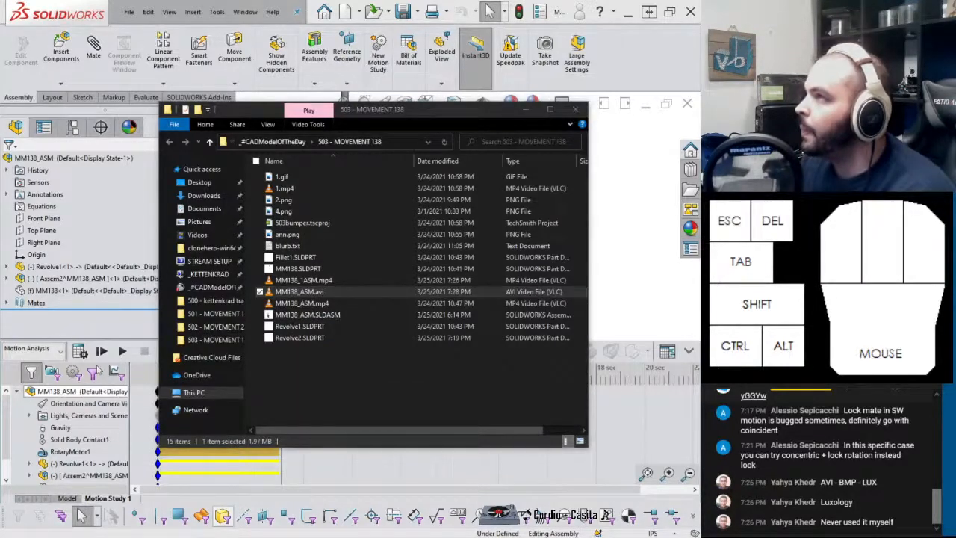
{"action": "left_click_drag", "start_coordinate": [351, 0], "coordinate": [325, 3]}
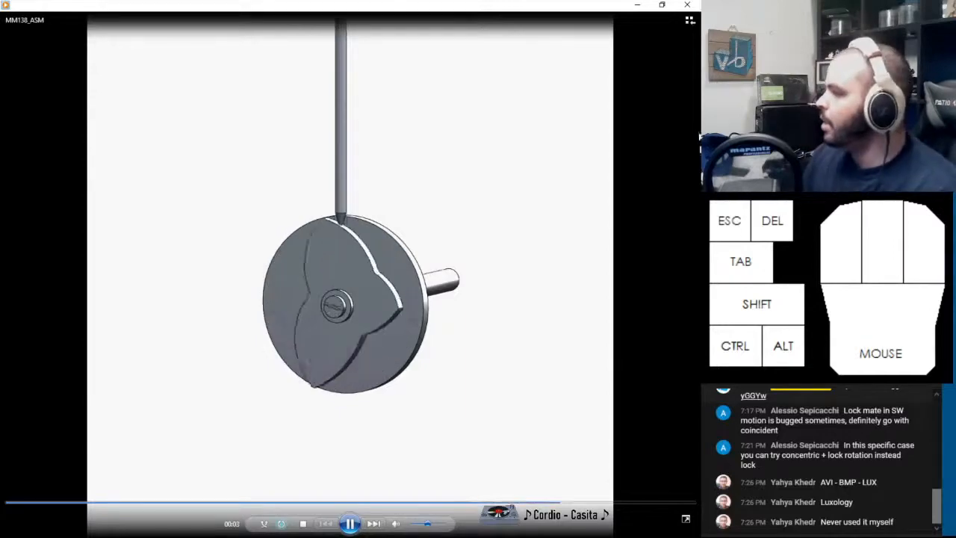
{"action": "left_click", "coordinate": [695, 6]}
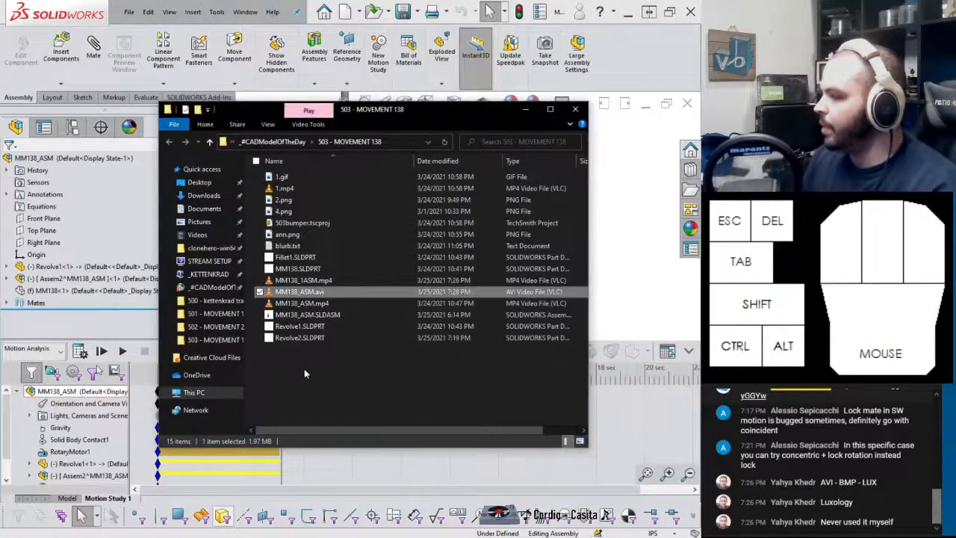
Export the animation over MM138_ASM.avi at a 1:1 square aspect ratio, using the Full Frames (Uncompressed) compressor
{"action": "left_click", "coordinate": [634, 203]}
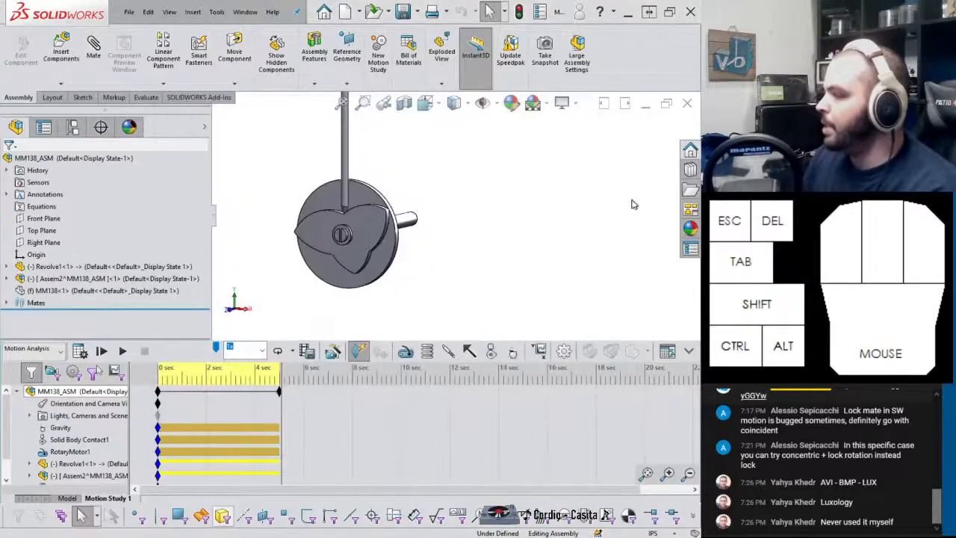
{"action": "left_click", "coordinate": [306, 352]}
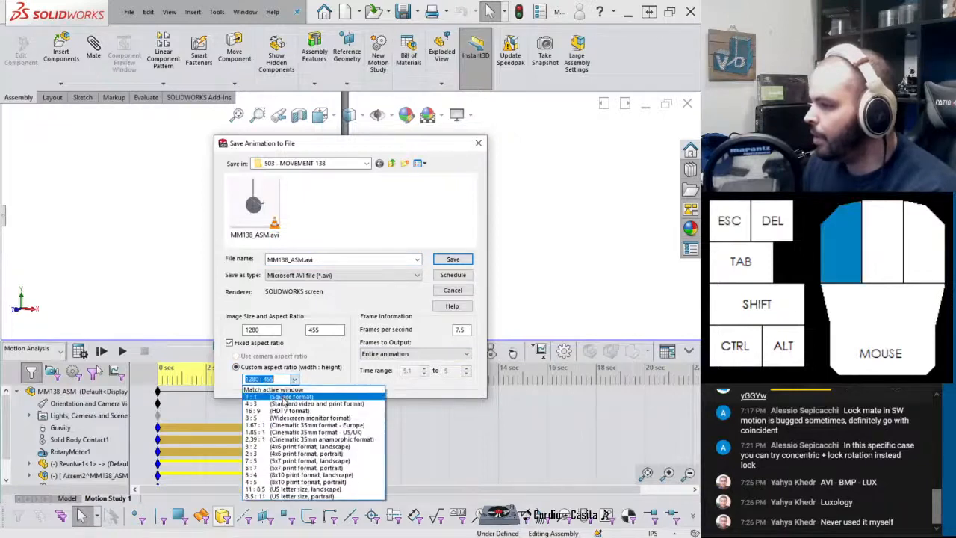
{"action": "left_click", "coordinate": [285, 402]}
{"action": "left_click", "coordinate": [452, 260]}
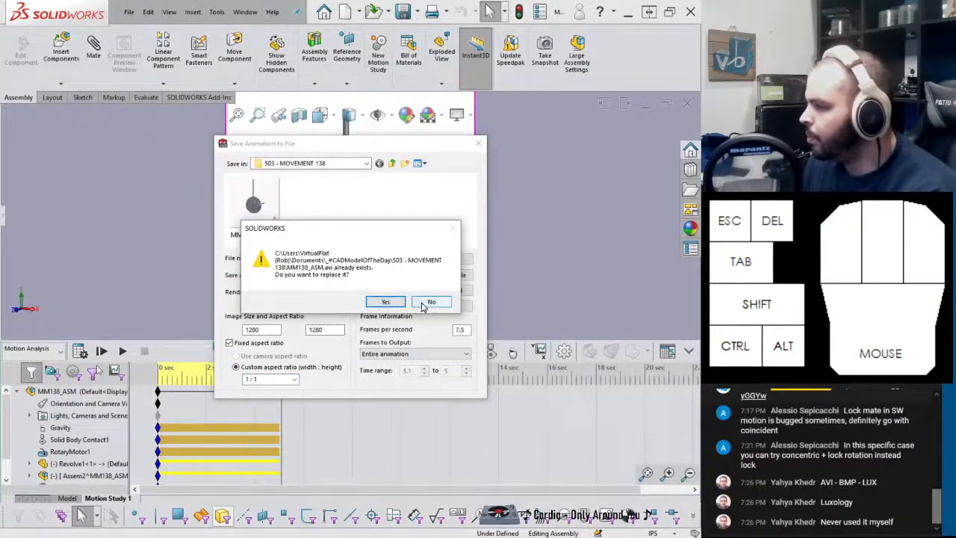
{"action": "left_click", "coordinate": [430, 302]}
{"action": "left_click", "coordinate": [454, 262]}
{"action": "left_click", "coordinate": [386, 302]}
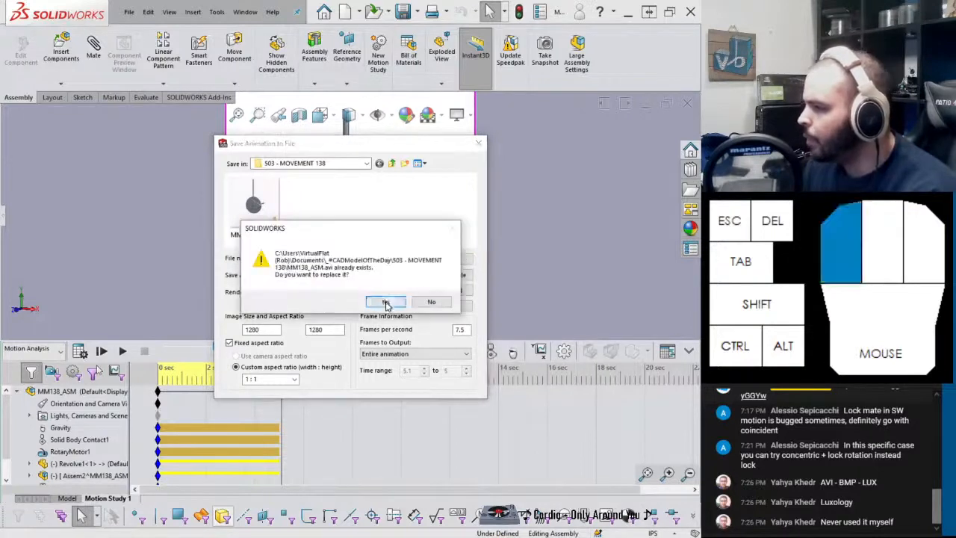
{"action": "left_click", "coordinate": [368, 259]}
{"action": "left_click", "coordinate": [343, 308]}
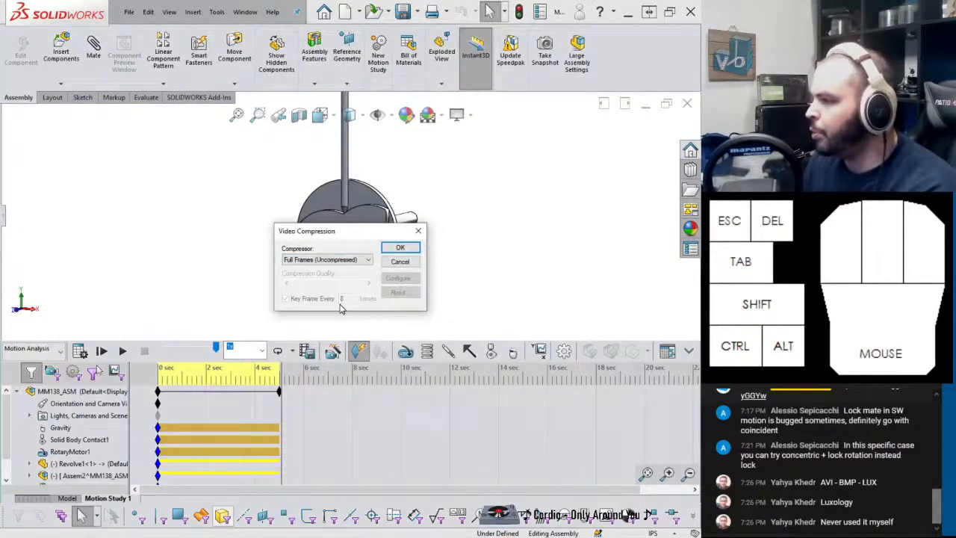
{"action": "left_click", "coordinate": [401, 248]}
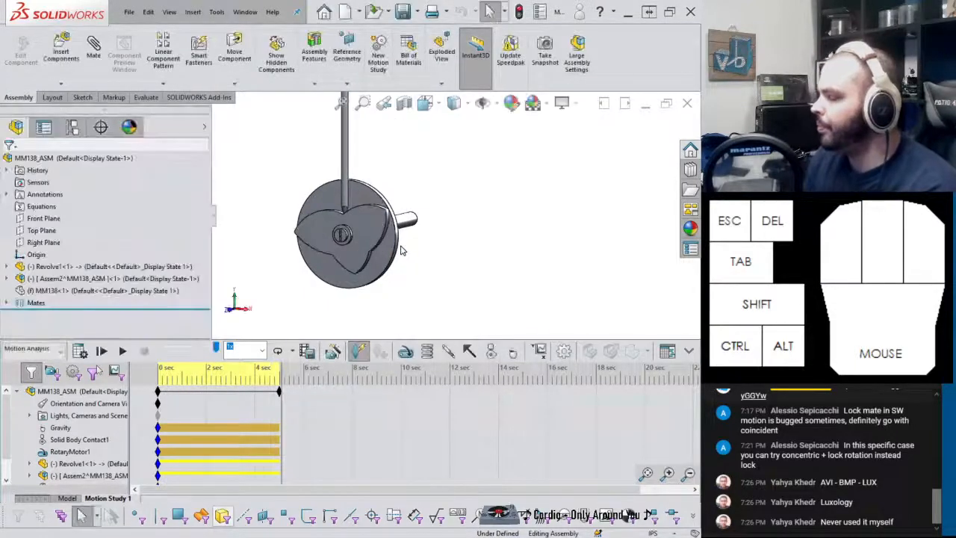
Play the uncompressed MM138_ASM.avi from the 503 - MOVEMENT 138 folder in Windows Media Player to examine its quality, and close the player
{"action": "left_click", "coordinate": [245, 12]}
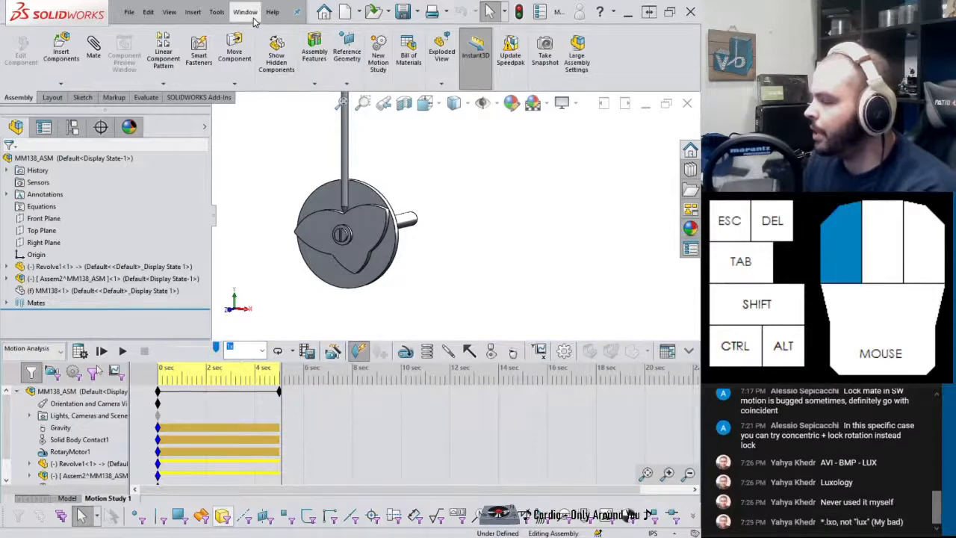
{"action": "left_click", "coordinate": [366, 151]}
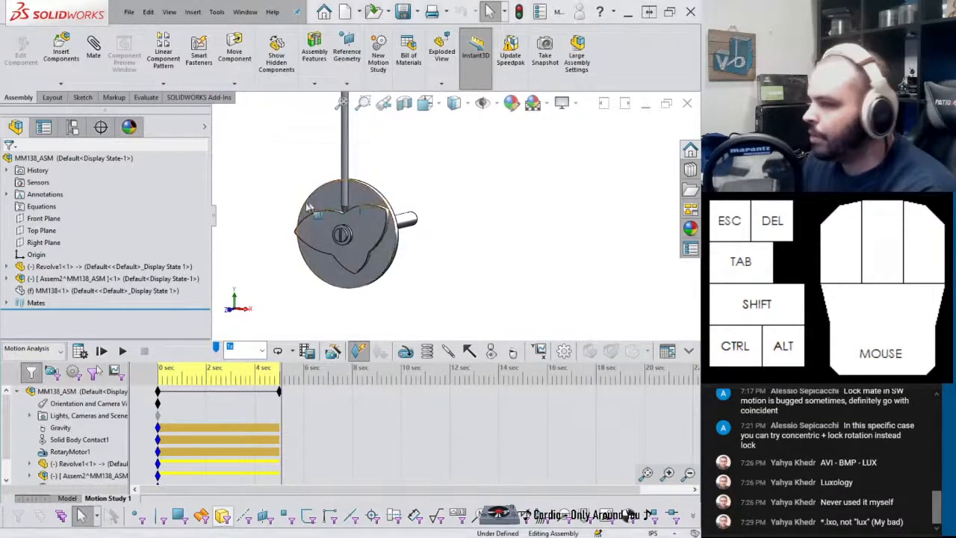
{"action": "left_click", "coordinate": [245, 12]}
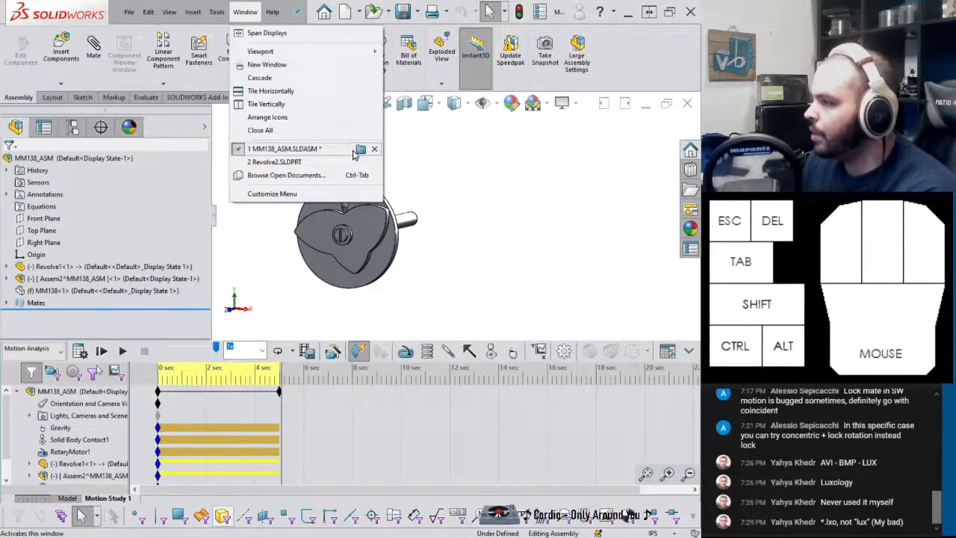
{"action": "left_click", "coordinate": [361, 150]}
{"action": "right_click", "coordinate": [318, 292]}
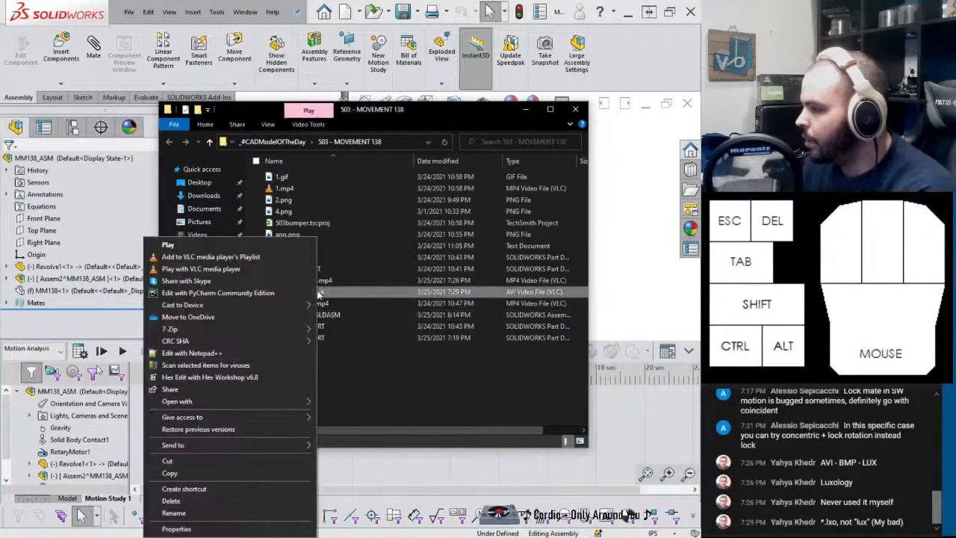
{"action": "mouse_move", "coordinate": [272, 404]}
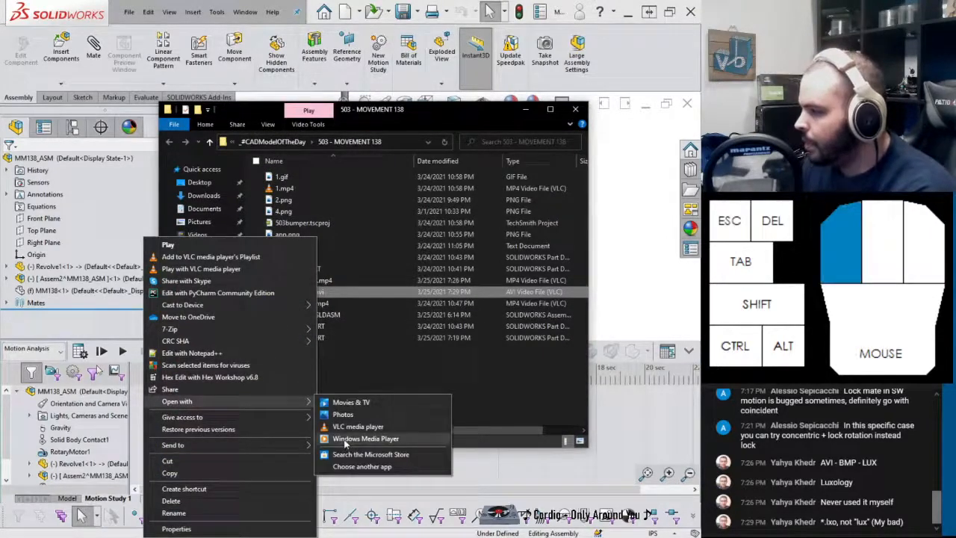
{"action": "left_click", "coordinate": [347, 440]}
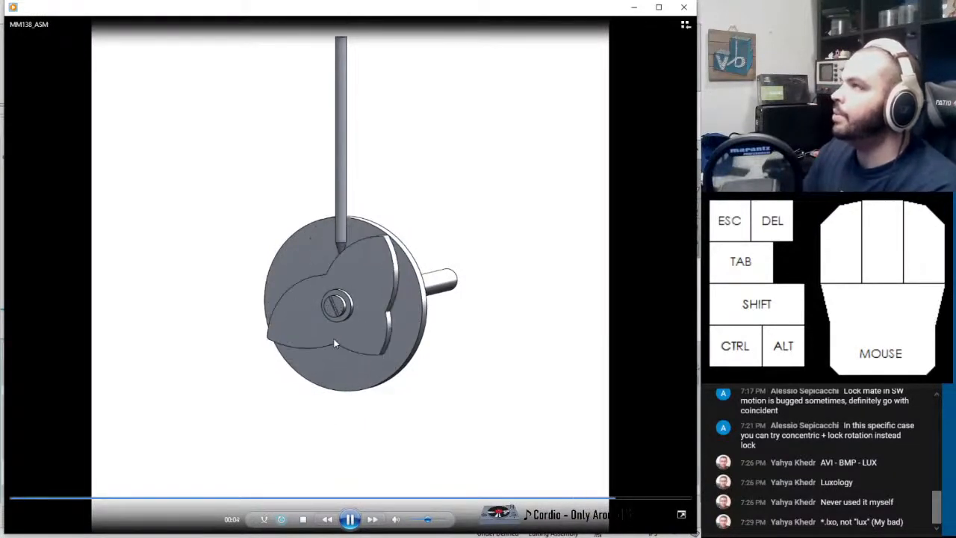
{"action": "left_click", "coordinate": [684, 7]}
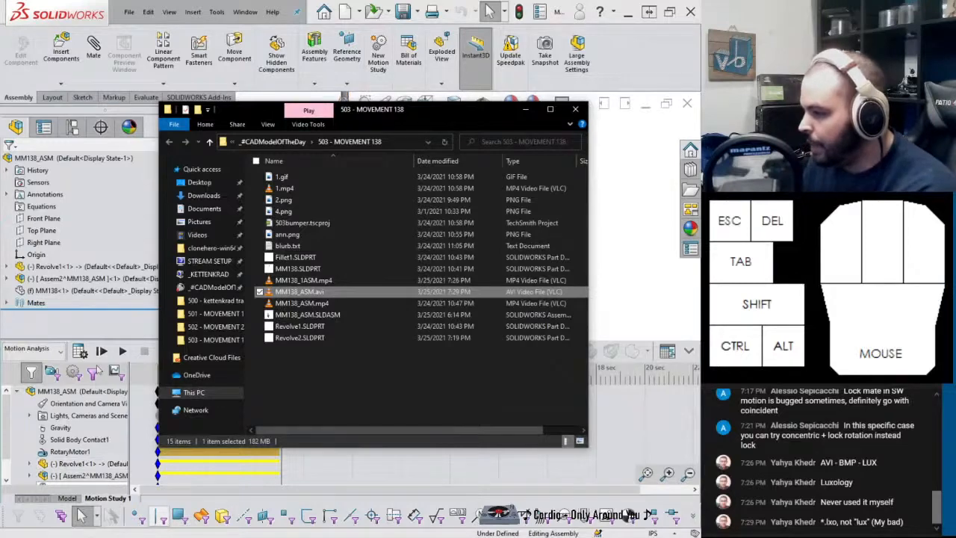
Switch to the Discord #cad-tech-help channel in Firefox and reread the question about the best codec for exporting video
{"action": "left_click", "coordinate": [308, 537]}
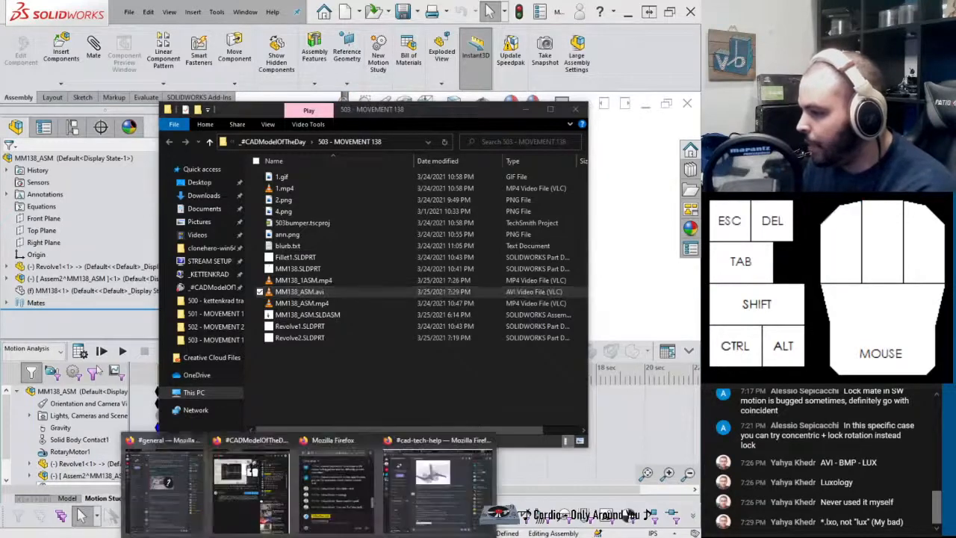
{"action": "left_click", "coordinate": [447, 500]}
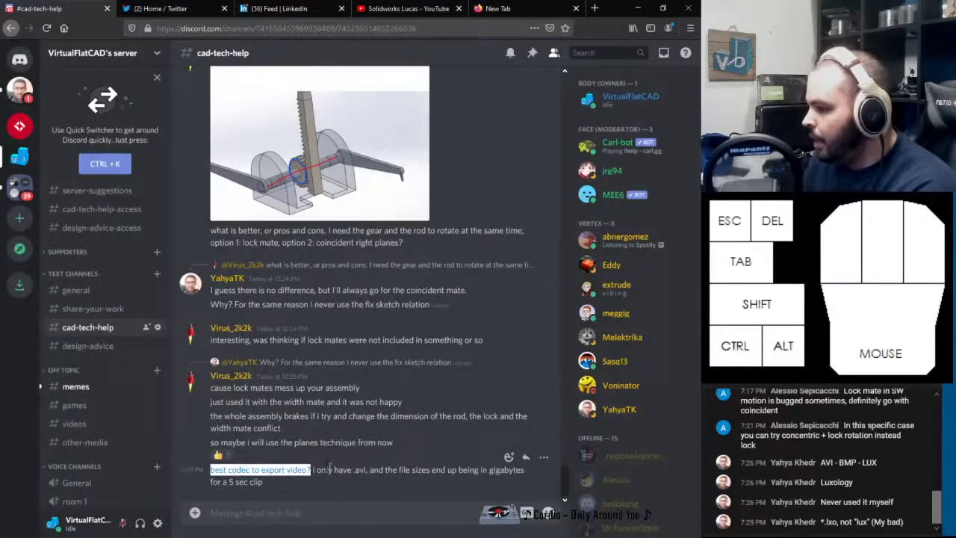
Reread the codec question's file-size complaint, check the size of MM138_ASM.avi in the 503 - MOVEMENT 138 folder, and close the folder
{"action": "left_click_drag", "start_coordinate": [316, 469], "coordinate": [364, 487]}
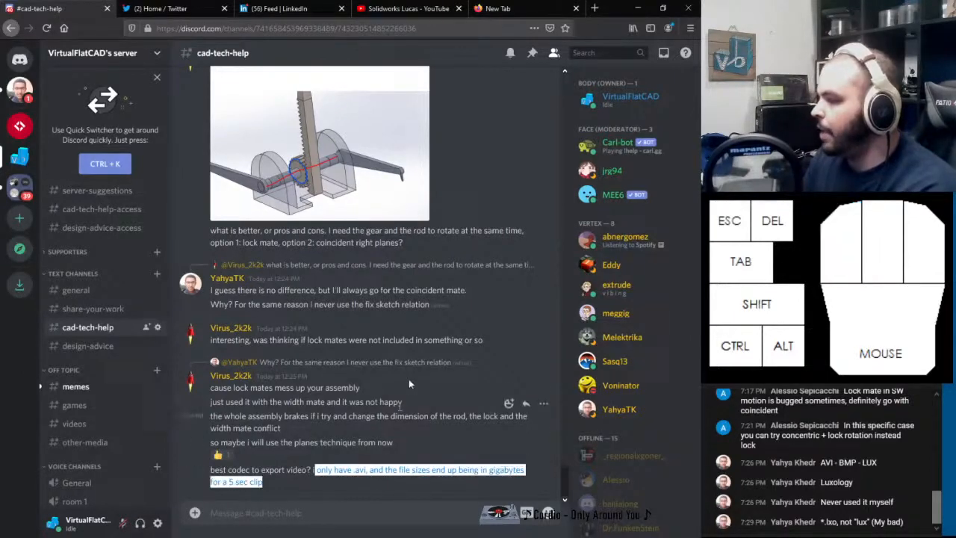
{"action": "left_click", "coordinate": [638, 9]}
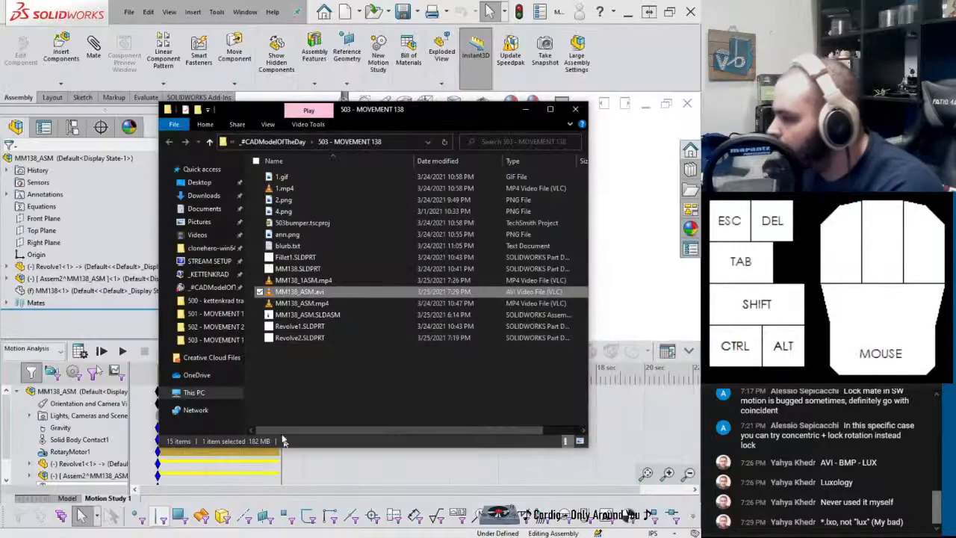
{"action": "left_click_drag", "start_coordinate": [283, 440], "coordinate": [323, 441]}
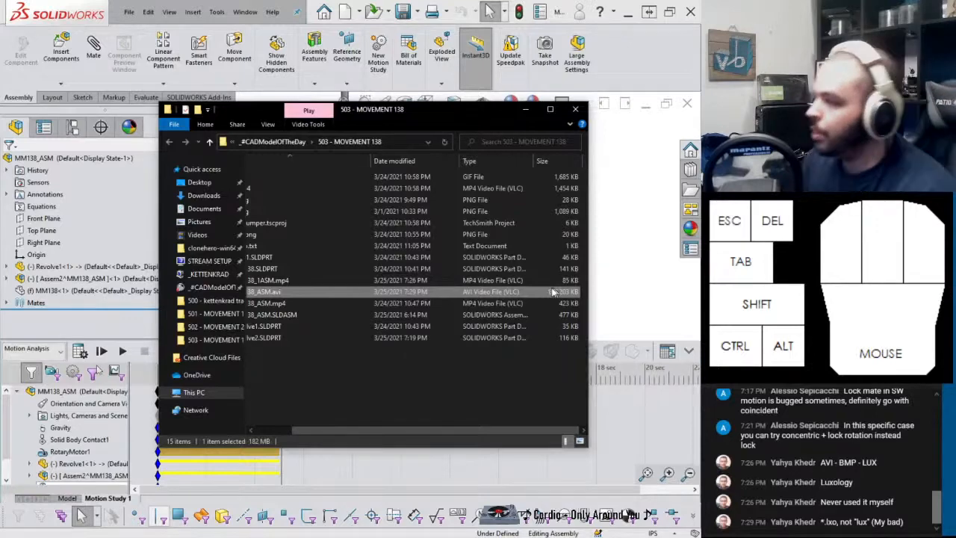
{"action": "left_click", "coordinate": [576, 113]}
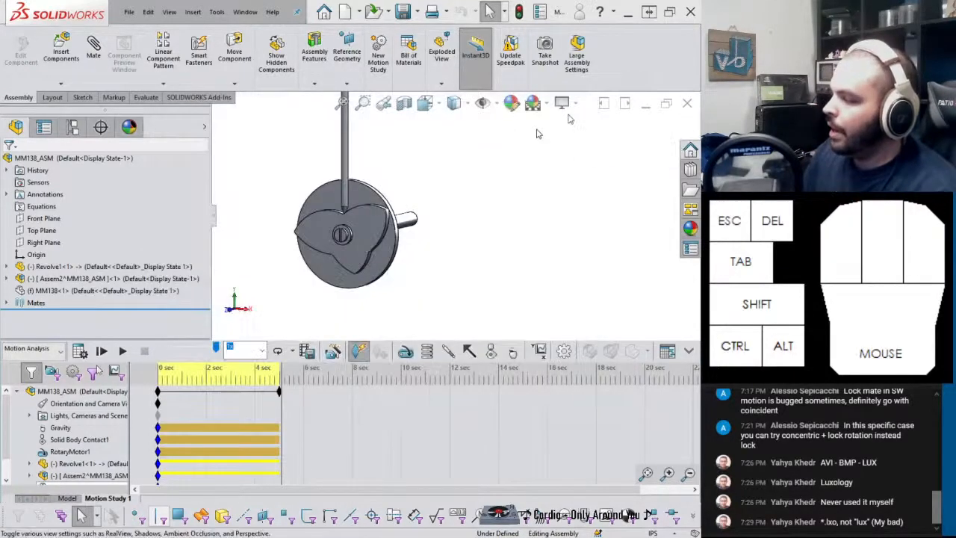
Examine the file types offered for saving the motion study animation, including the image series formats, and cancel the export
{"action": "left_click", "coordinate": [313, 357]}
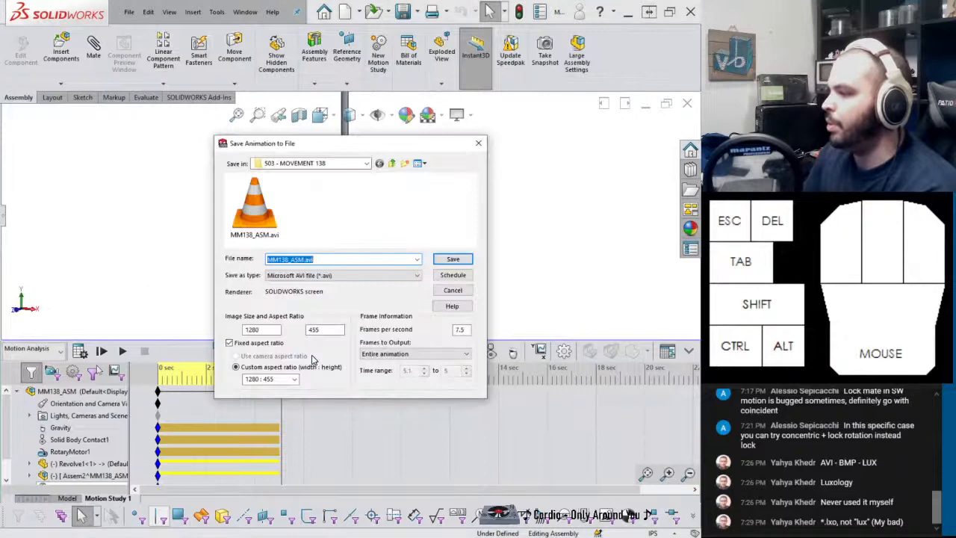
{"action": "left_click", "coordinate": [305, 276]}
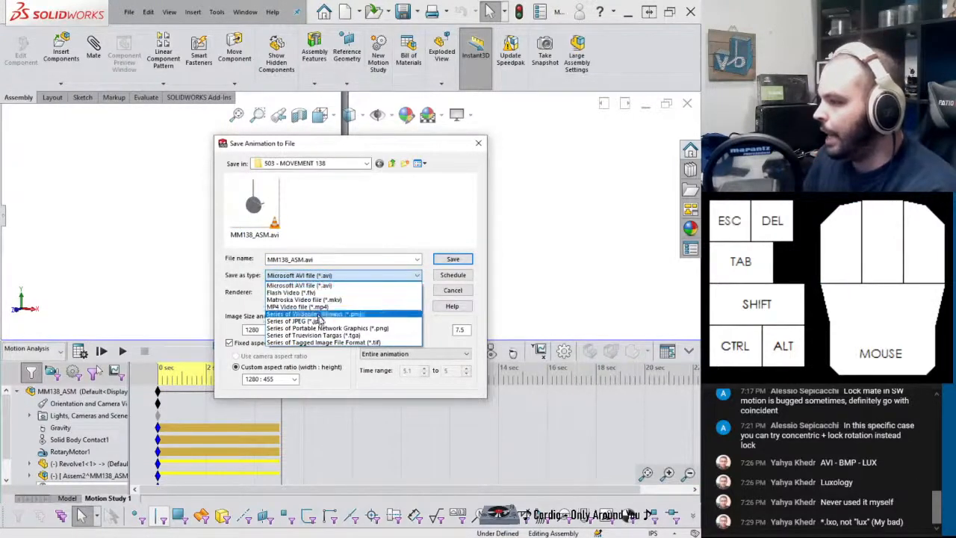
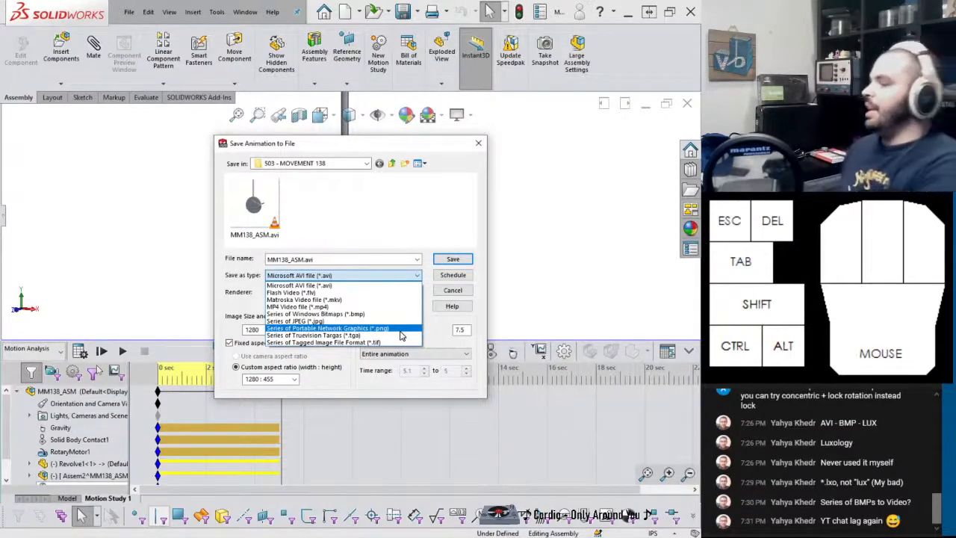
{"action": "left_click", "coordinate": [457, 293]}
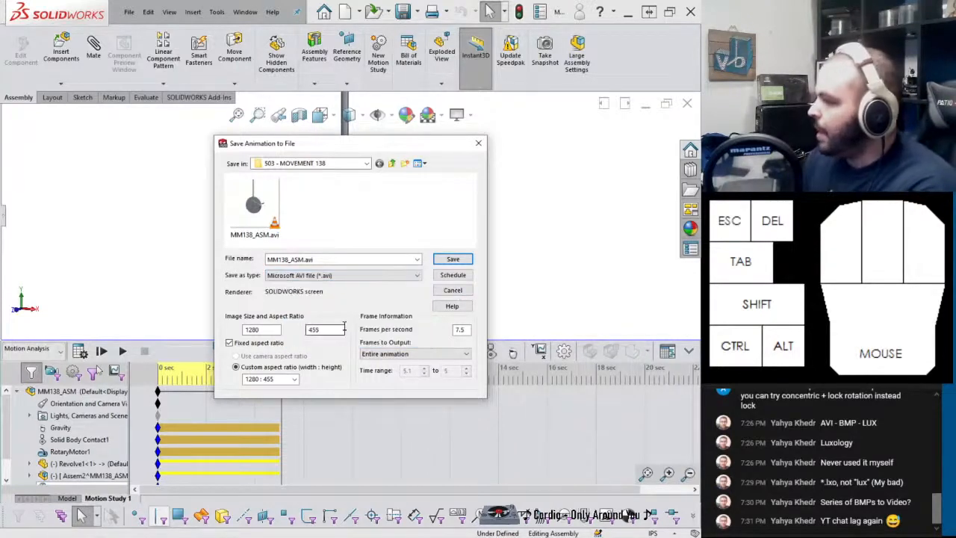
{"action": "left_click", "coordinate": [451, 295]}
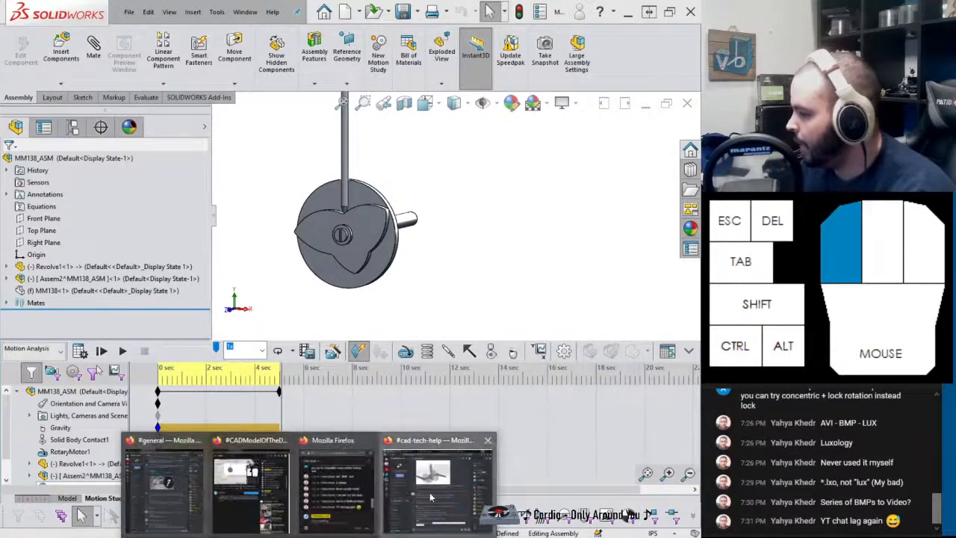
Switch to Discord in Firefox and open the r/SolidWorks Reddit post linked in the #memes channel
{"action": "left_click", "coordinate": [205, 440]}
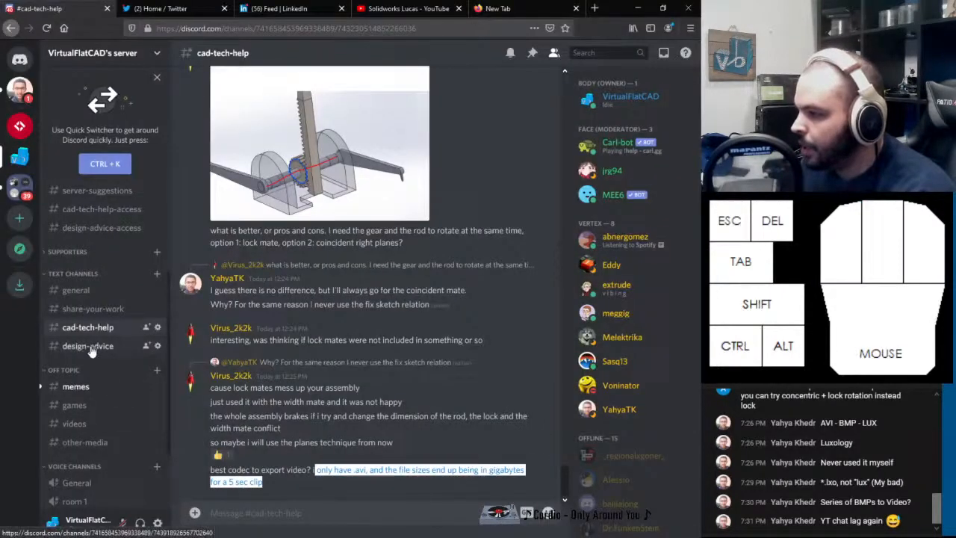
{"action": "left_click", "coordinate": [83, 387]}
{"action": "left_click", "coordinate": [508, 350]}
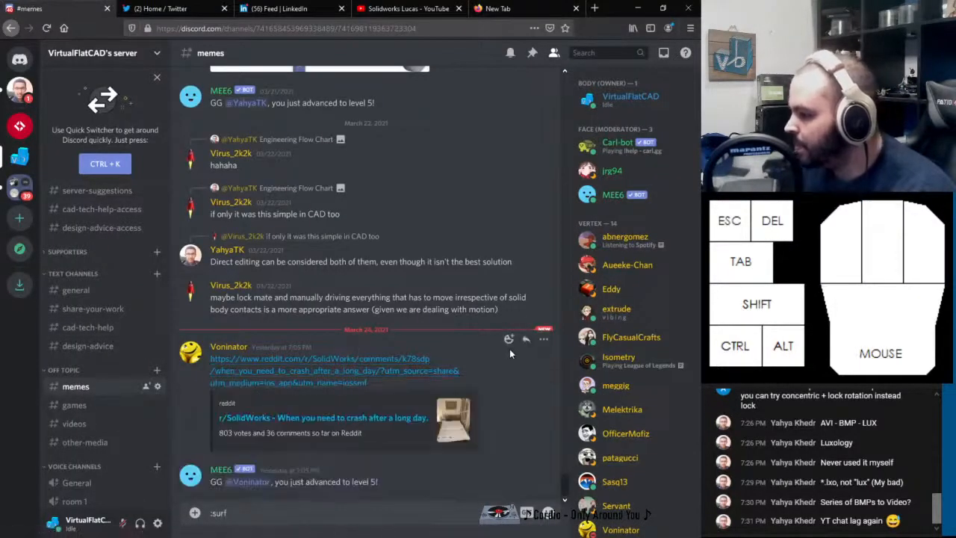
{"action": "left_click", "coordinate": [334, 425]}
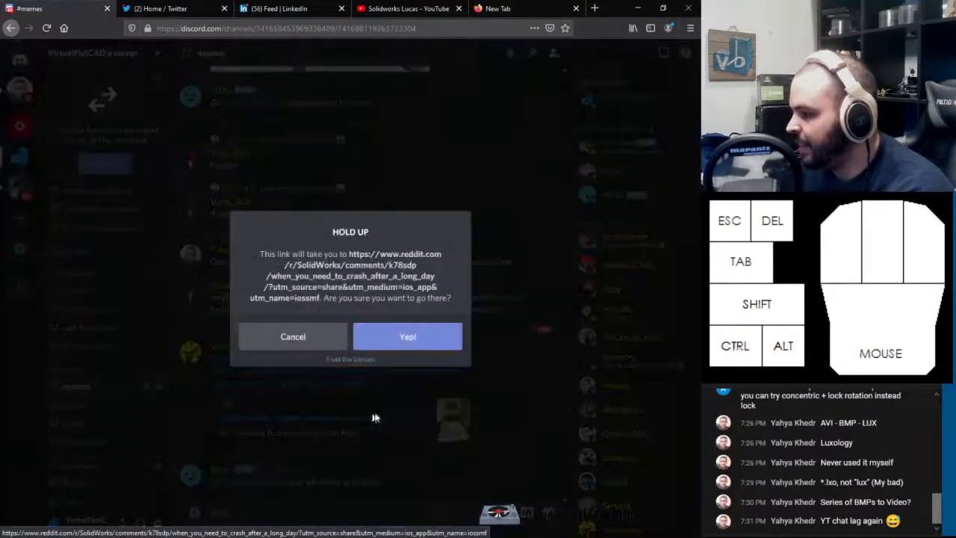
{"action": "left_click", "coordinate": [390, 337]}
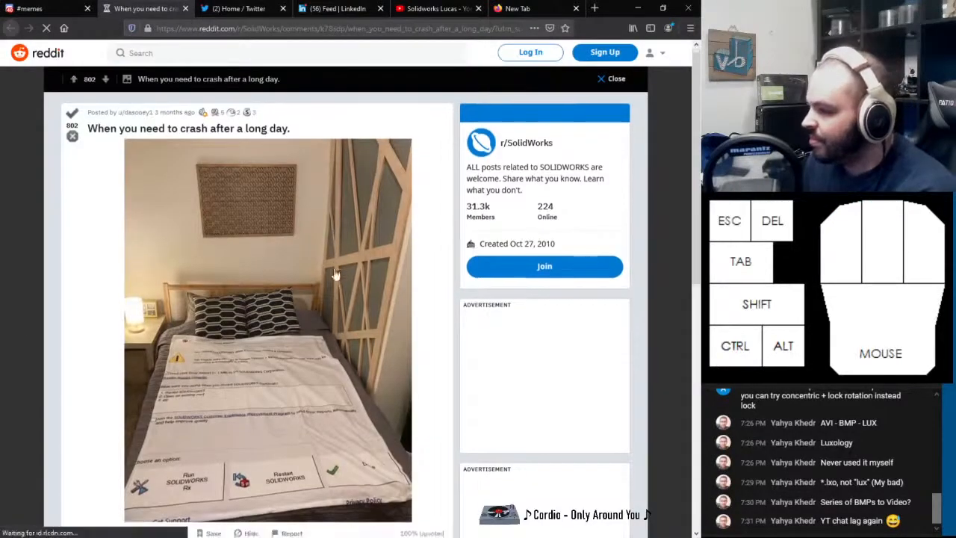
View the Reddit post's bedsheet photo at full size, read the SOLIDWORKS error report printed on it, and close the image
{"action": "left_click", "coordinate": [317, 401]}
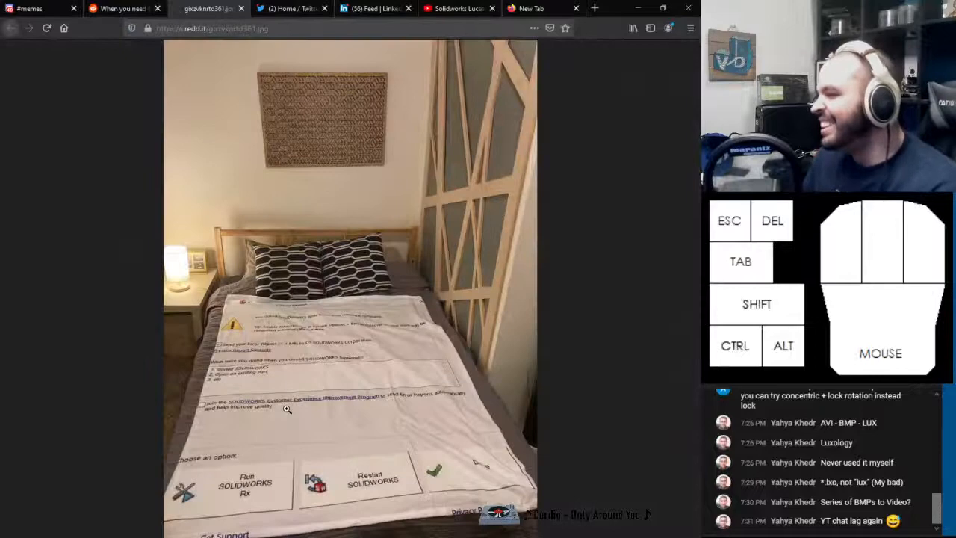
{"action": "left_click", "coordinate": [287, 409]}
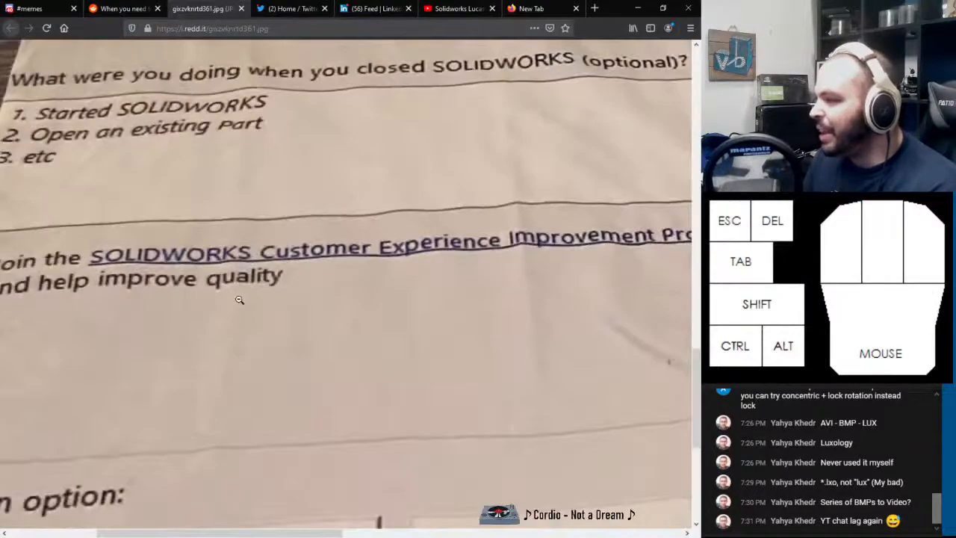
{"action": "middle_click_drag", "start_coordinate": [233, 292], "coordinate": [221, 197]}
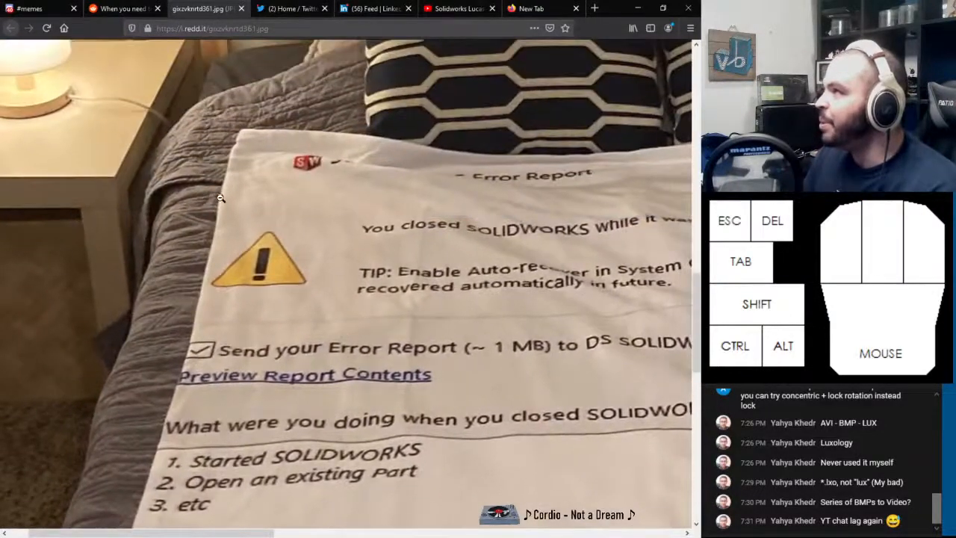
{"action": "mouse_move", "coordinate": [295, 257]}
{"action": "middle_mouse_down"}
{"action": "mouse_move", "coordinate": [383, 255]}
{"action": "mouse_move", "coordinate": [387, 321]}
{"action": "mouse_move", "coordinate": [383, 311]}
{"action": "mouse_move", "coordinate": [423, 333]}
{"action": "mouse_move", "coordinate": [460, 332]}
{"action": "middle_mouse_up"}
{"action": "mouse_move", "coordinate": [437, 432]}
{"action": "middle_mouse_down"}
{"action": "mouse_move", "coordinate": [357, 426]}
{"action": "mouse_move", "coordinate": [351, 331]}
{"action": "mouse_move", "coordinate": [411, 333]}
{"action": "mouse_move", "coordinate": [401, 384]}
{"action": "mouse_move", "coordinate": [389, 380]}
{"action": "mouse_move", "coordinate": [337, 415]}
{"action": "mouse_move", "coordinate": [341, 454]}
{"action": "mouse_move", "coordinate": [401, 444]}
{"action": "middle_mouse_up"}
{"action": "middle_click_drag", "start_coordinate": [402, 444], "coordinate": [177, 392]}
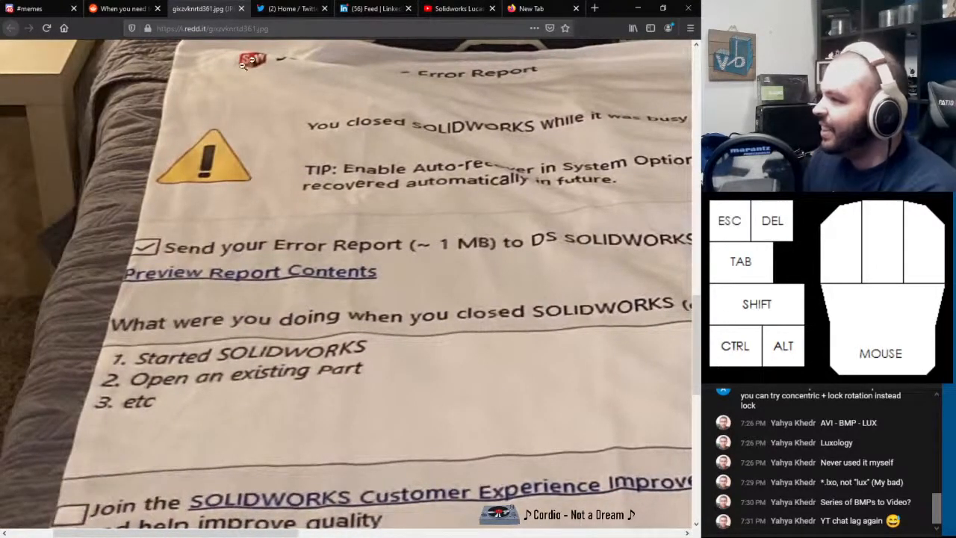
{"action": "left_click", "coordinate": [241, 8]}
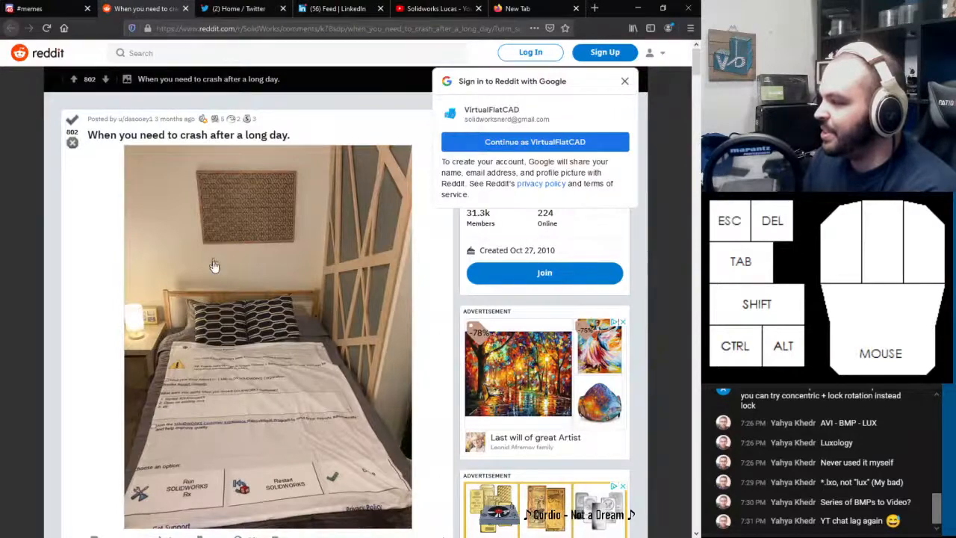
Read the comments under the Reddit post, including the reply about the open file search dialog box
{"action": "scroll", "coordinate": [272, 415], "scroll_direction": "down", "scroll_amount": 4}
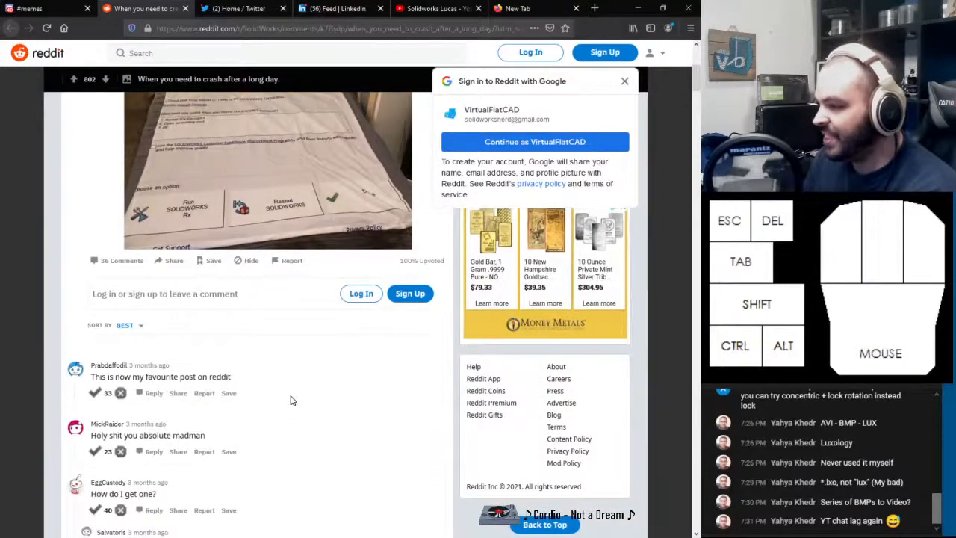
{"action": "scroll", "coordinate": [291, 401], "scroll_direction": "down", "scroll_amount": 3}
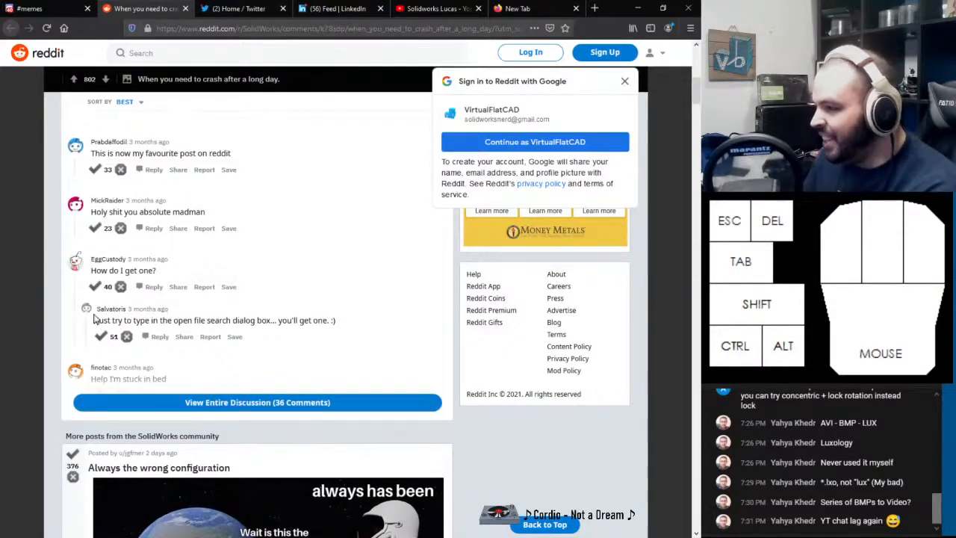
{"action": "left_click_drag", "start_coordinate": [99, 321], "coordinate": [338, 321]}
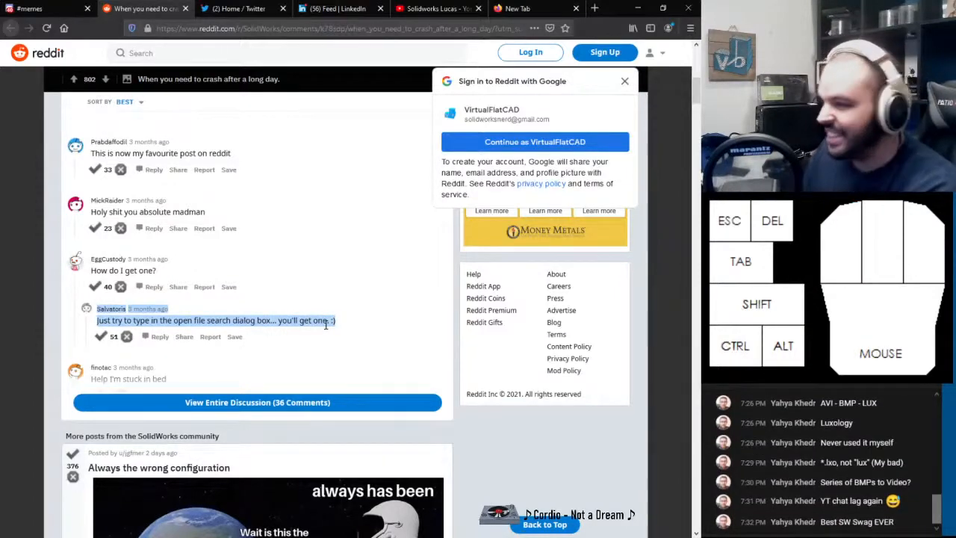
{"action": "scroll", "coordinate": [326, 324], "scroll_direction": "up", "scroll_amount": 7}
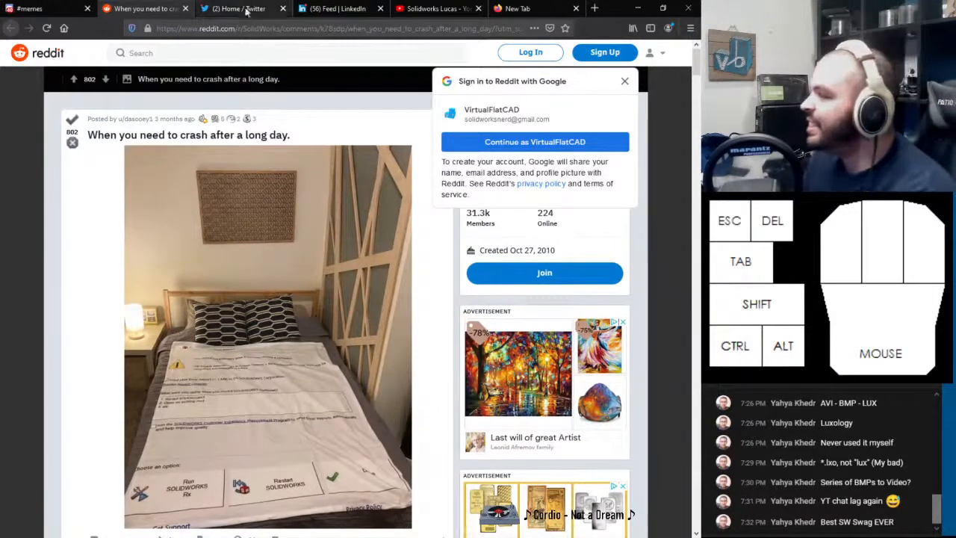
Return to the Discord #memes channel and its channel list, and load 507movements.com in the empty browser tab
{"action": "left_click", "coordinate": [49, 8]}
{"action": "scroll", "coordinate": [107, 433], "scroll_direction": "up", "scroll_amount": 4}
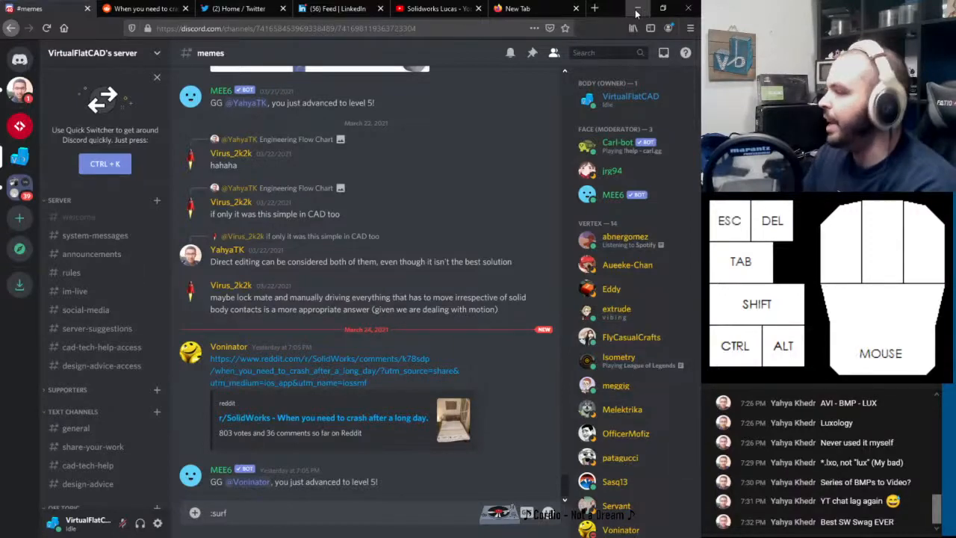
{"action": "left_click_drag", "start_coordinate": [637, 14], "coordinate": [532, 12]}
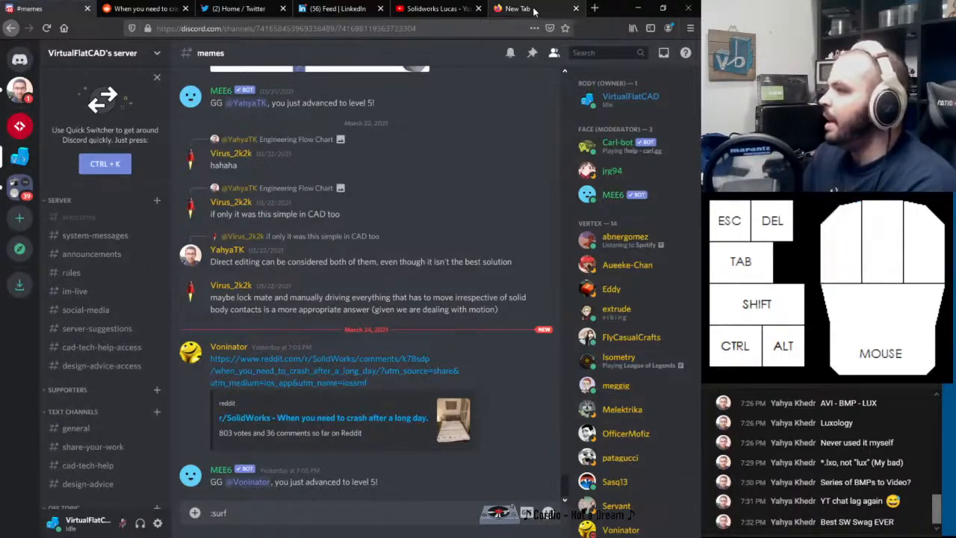
{"action": "left_click", "coordinate": [533, 12]}
{"action": "left_click", "coordinate": [299, 102]}
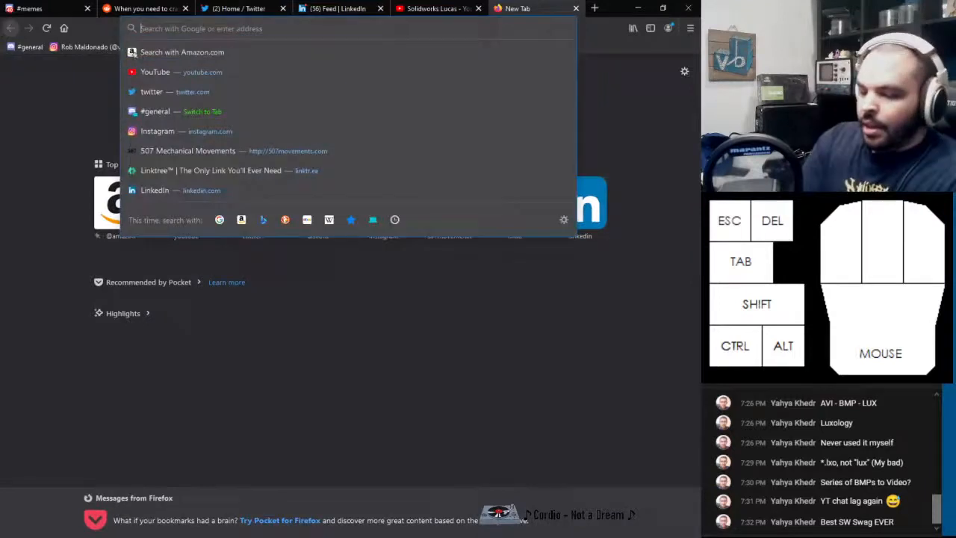
{"action": "type", "text": "507movements.com"}
{"action": "key", "text": "Return"}
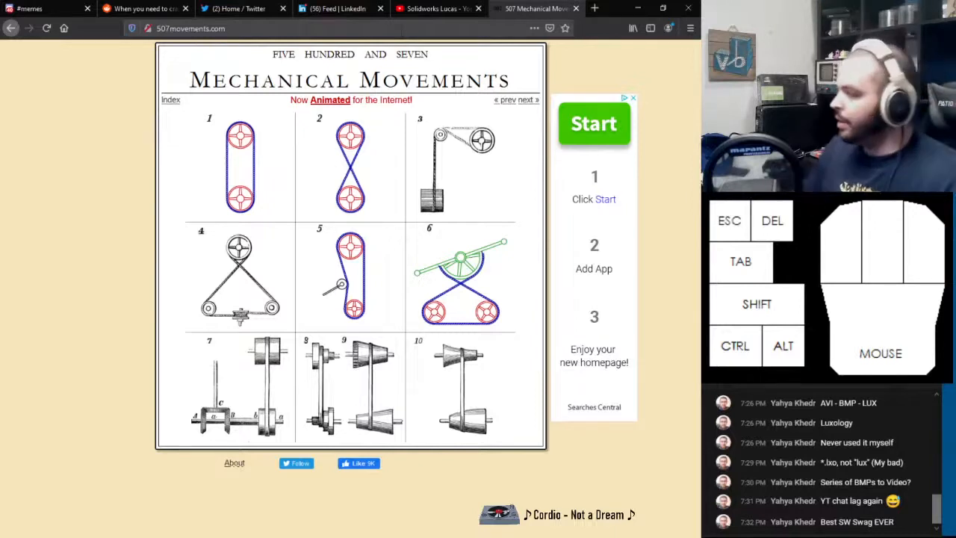
Advance to the second page of mechanical movements and try to jump directly to 507movements.com/index48
{"action": "left_click", "coordinate": [526, 99]}
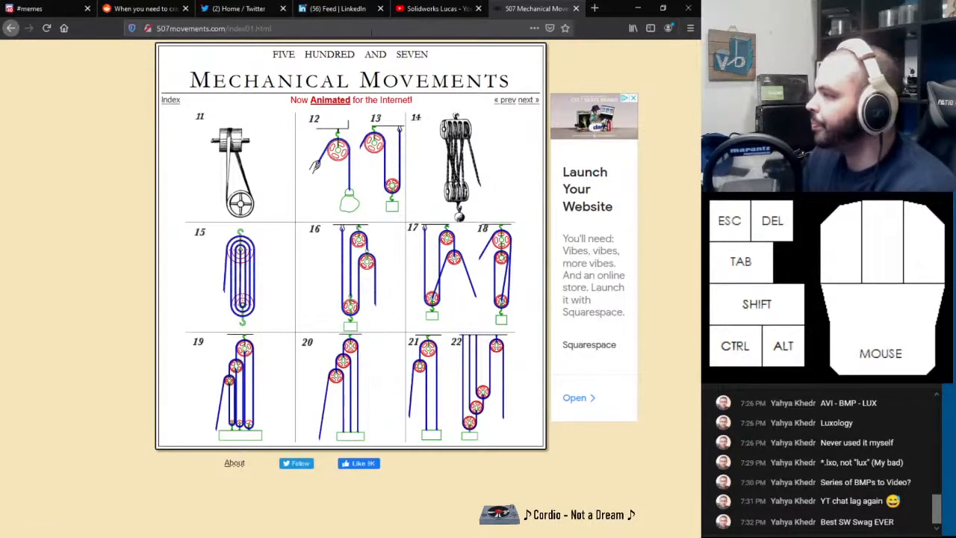
{"action": "left_click", "coordinate": [270, 29]}
{"action": "left_click_drag", "start_coordinate": [270, 29], "coordinate": [246, 30]}
{"action": "key", "text": "Delete"}
{"action": "key", "text": "Return"}
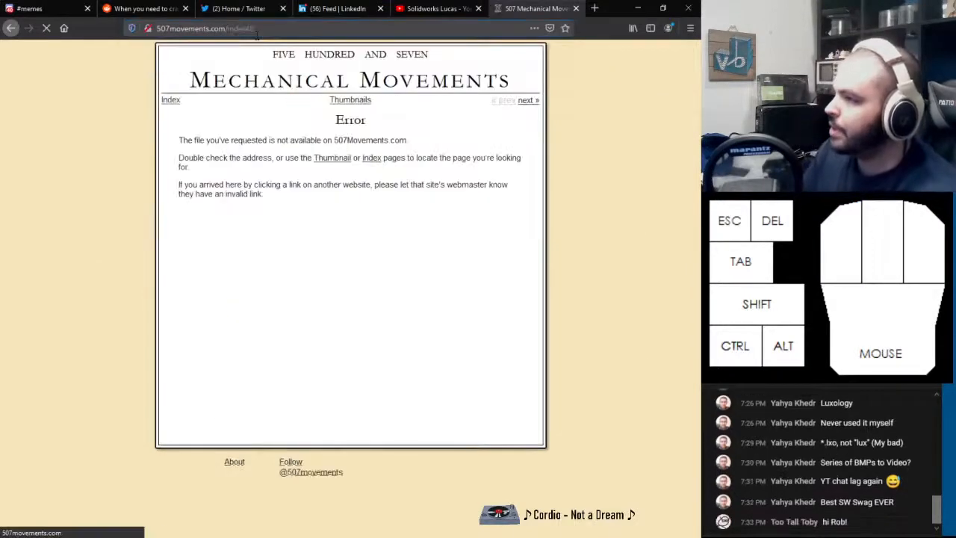
Correct the page address to 507movements.com/index48.html and load it
{"action": "left_click", "coordinate": [272, 30]}
{"action": "left_click", "coordinate": [274, 30]}
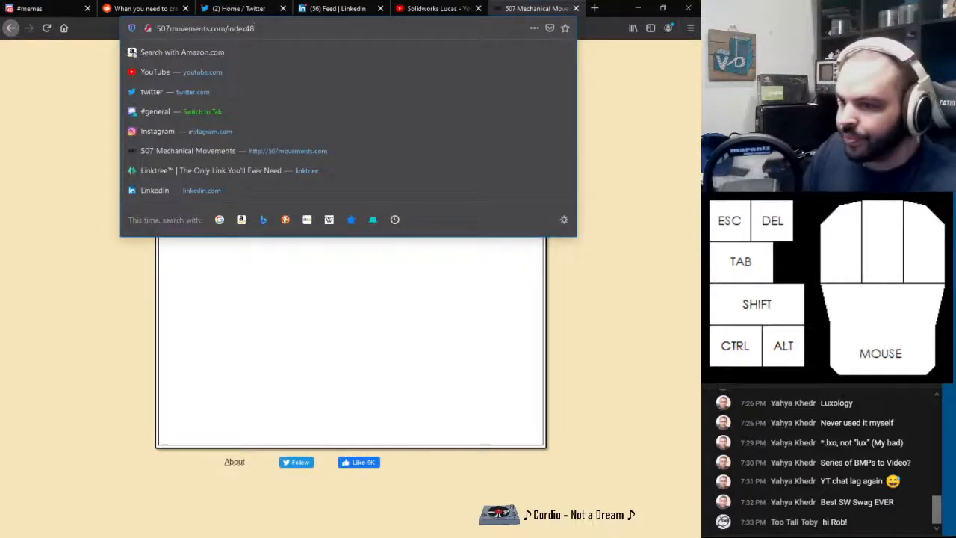
{"action": "type", "text": "48."}
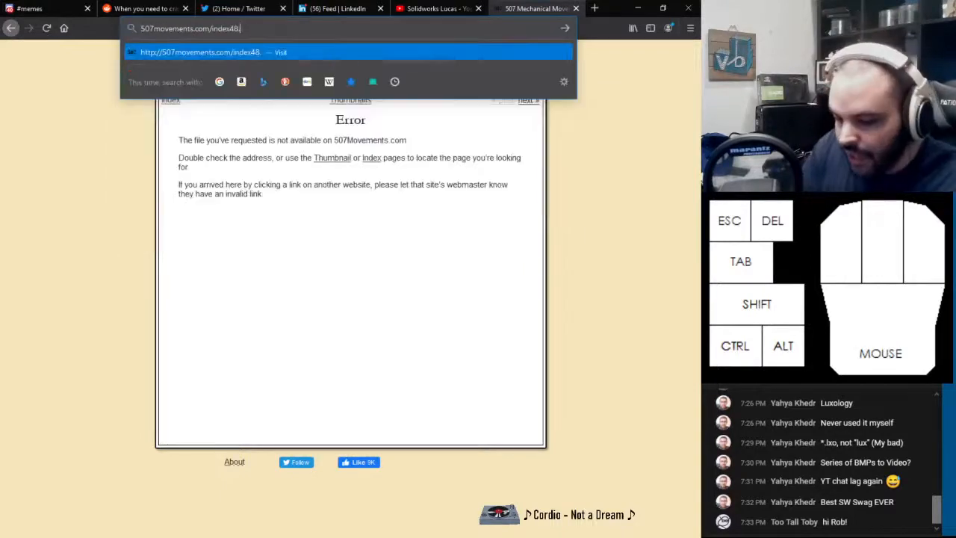
{"action": "type", "text": "hte"}
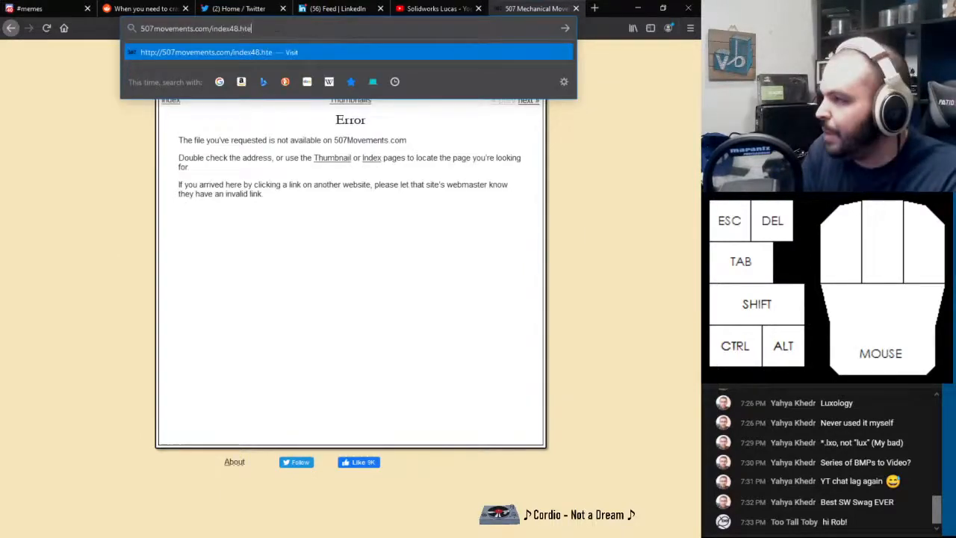
{"action": "type", "text": "ml"}
{"action": "key", "text": "Return"}
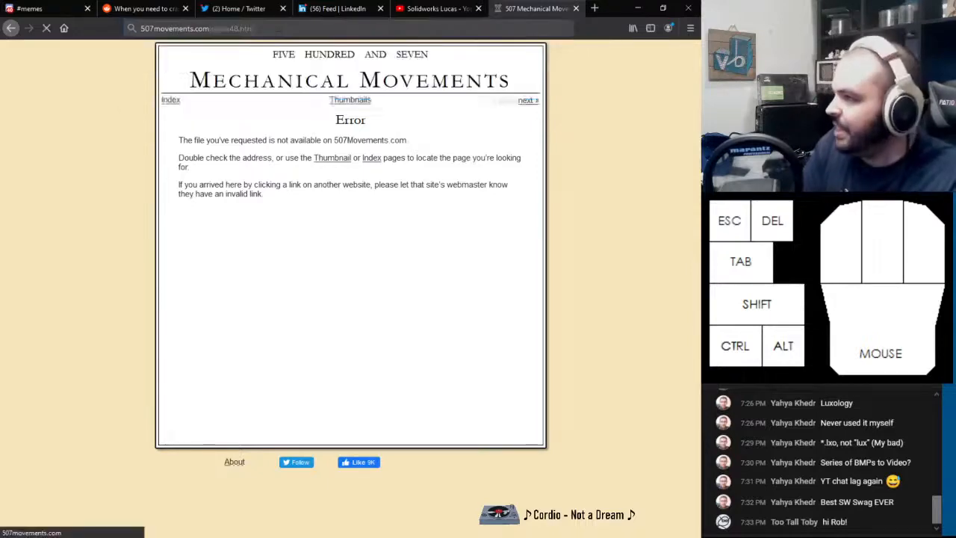
Go back to the Reddit post, reopen its bedsheet photo at full size, and examine the upper part of the printed error report
{"action": "left_click", "coordinate": [147, 13]}
{"action": "scroll", "coordinate": [293, 441], "scroll_direction": "down", "scroll_amount": 3}
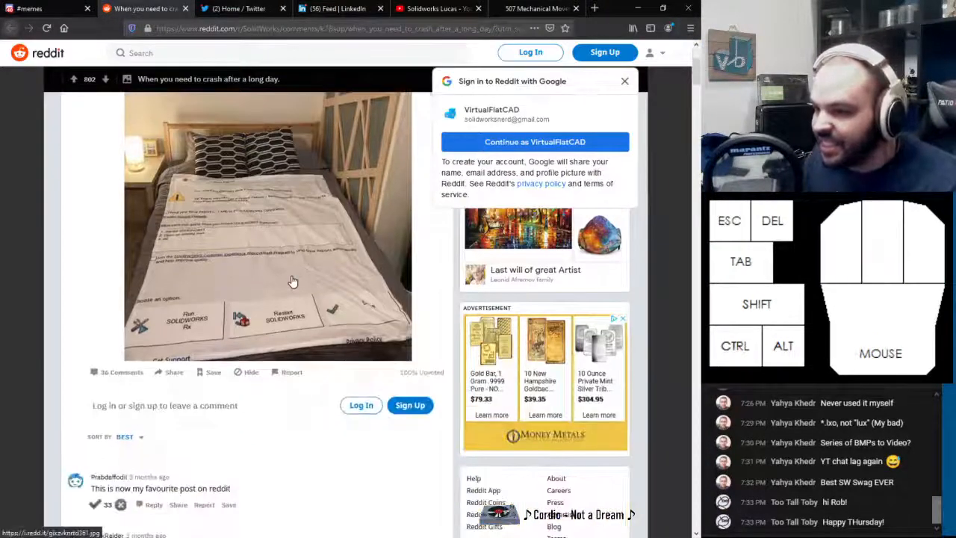
{"action": "left_click", "coordinate": [293, 290]}
{"action": "left_click", "coordinate": [384, 362]}
{"action": "scroll", "coordinate": [282, 298], "scroll_direction": "left", "scroll_amount": 3}
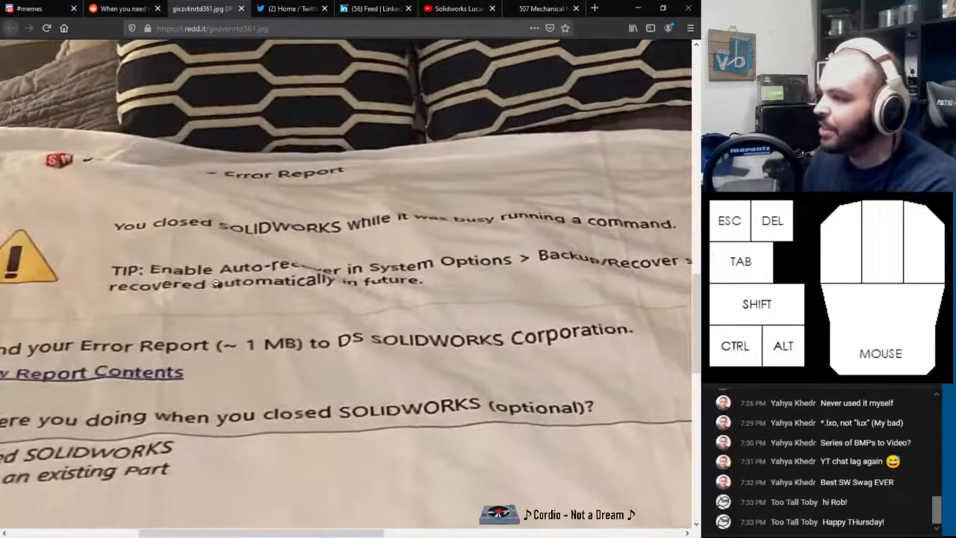
{"action": "scroll", "coordinate": [215, 284], "scroll_direction": "left", "scroll_amount": 3}
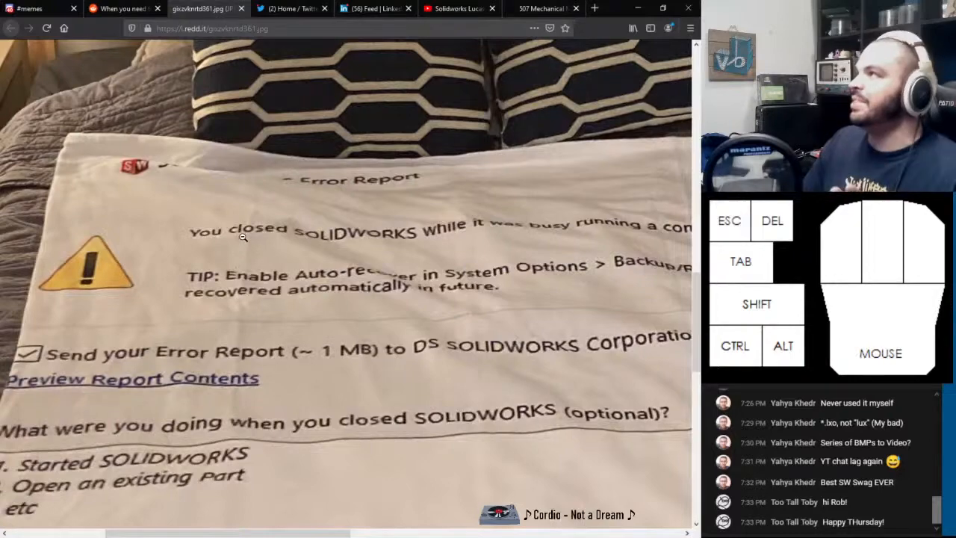
Pan across the bedsheet photo, return to the Reddit post, and review its title and picture
{"action": "middle_click_drag", "start_coordinate": [243, 237], "coordinate": [363, 301]}
{"action": "middle_click_drag", "start_coordinate": [363, 301], "coordinate": [113, 36]}
{"action": "left_click", "coordinate": [124, 8]}
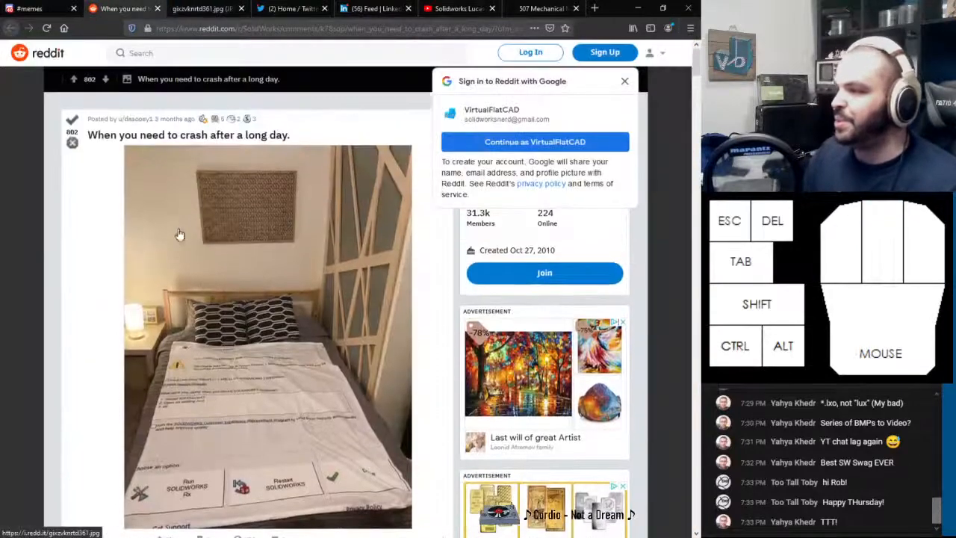
{"action": "left_click_drag", "start_coordinate": [178, 134], "coordinate": [285, 133]}
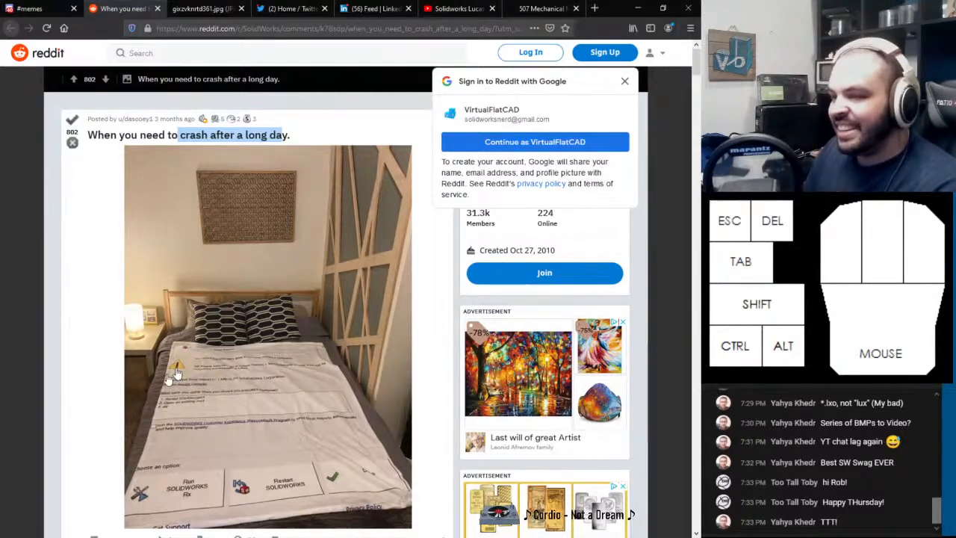
{"action": "scroll", "coordinate": [288, 381], "scroll_direction": "down", "scroll_amount": 1}
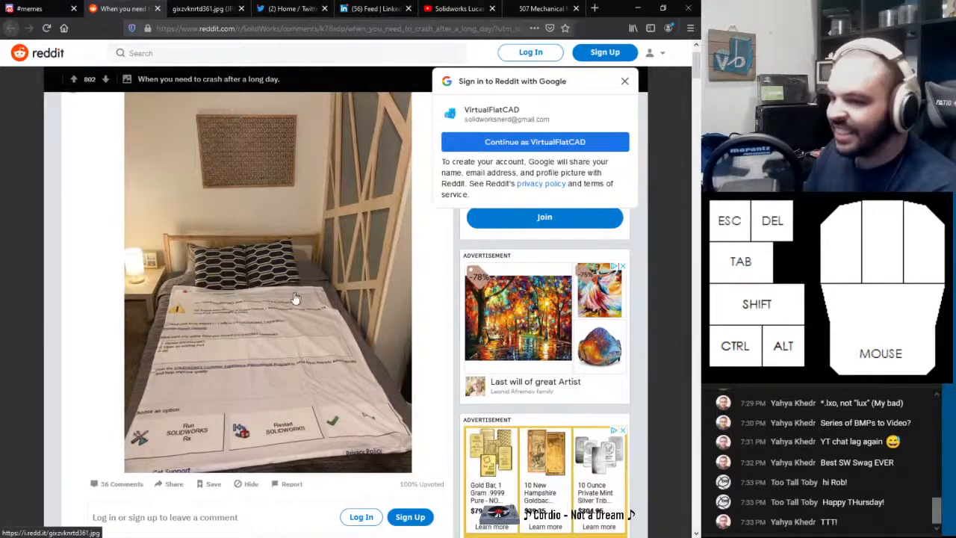
Switch to the 507 Mechanical Movements page and advance to the thumbnails for movements 448 to 456
{"action": "left_click", "coordinate": [545, 9]}
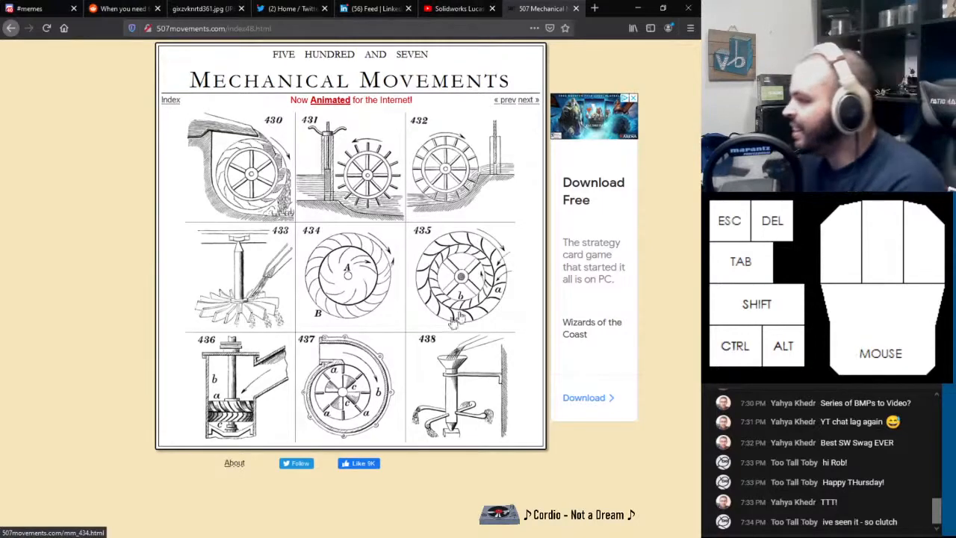
{"action": "left_click", "coordinate": [526, 102]}
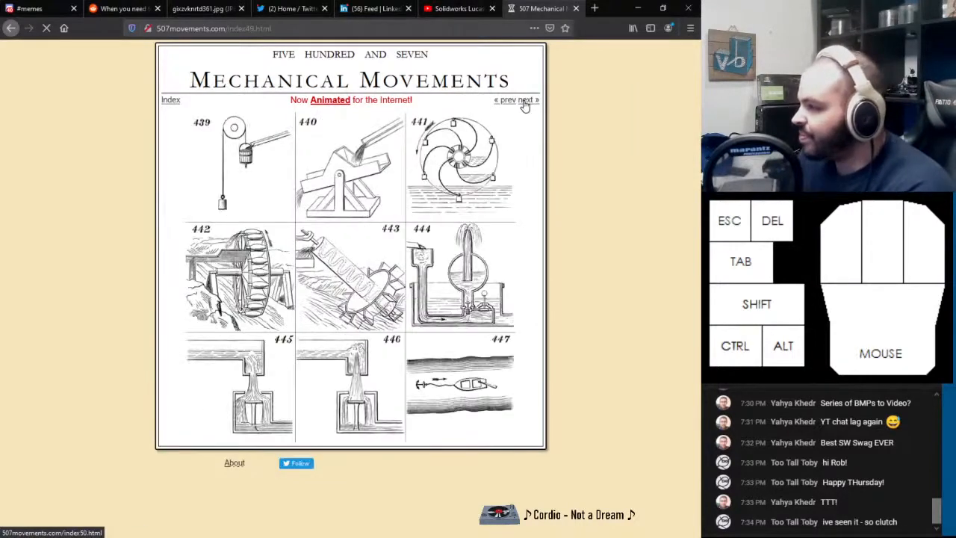
{"action": "left_click", "coordinate": [526, 104]}
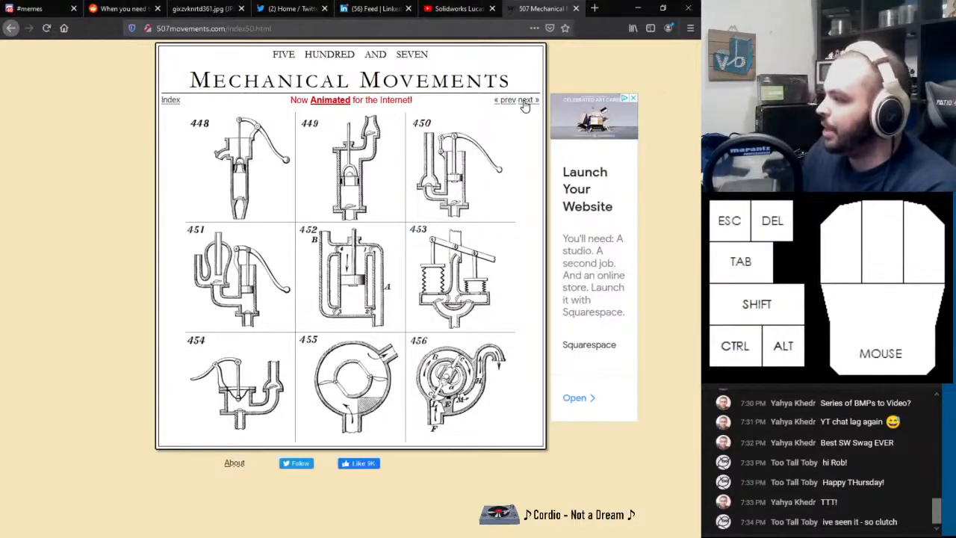
Open movement 452, the double-acting pump, and read its description, highlighting the passages on valves and suction and discharge pipes
{"action": "left_click", "coordinate": [401, 222]}
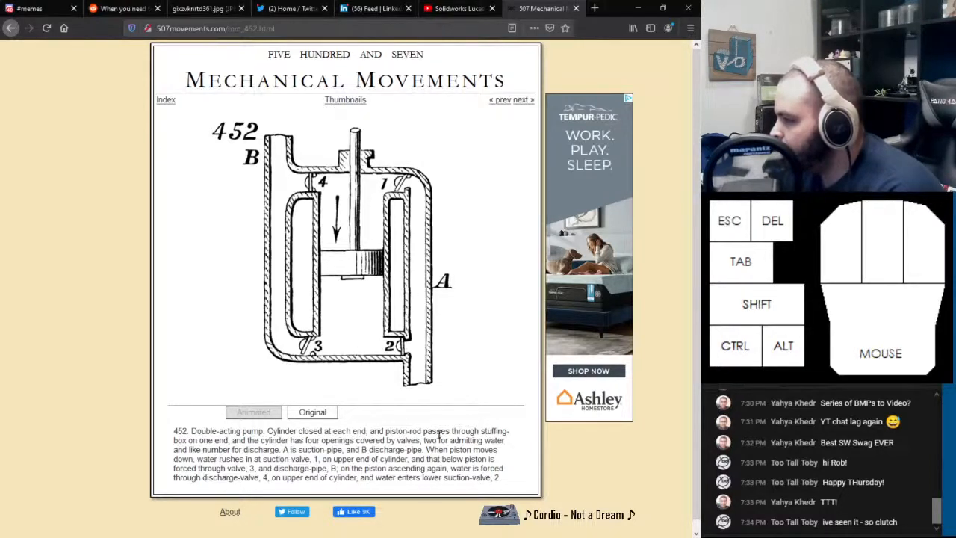
{"action": "left_click_drag", "start_coordinate": [373, 431], "coordinate": [513, 437]}
{"action": "left_click_drag", "start_coordinate": [176, 439], "coordinate": [506, 441]}
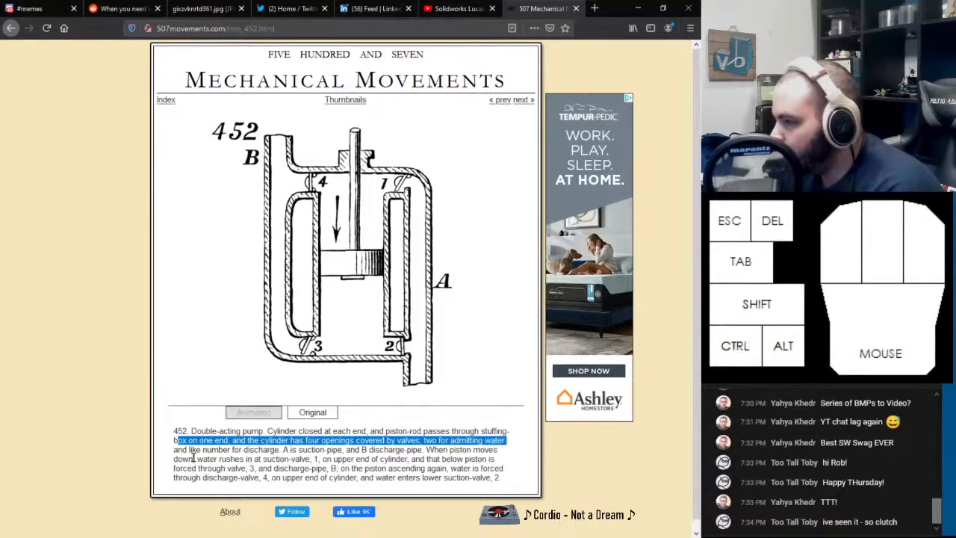
{"action": "left_click_drag", "start_coordinate": [186, 450], "coordinate": [363, 450]}
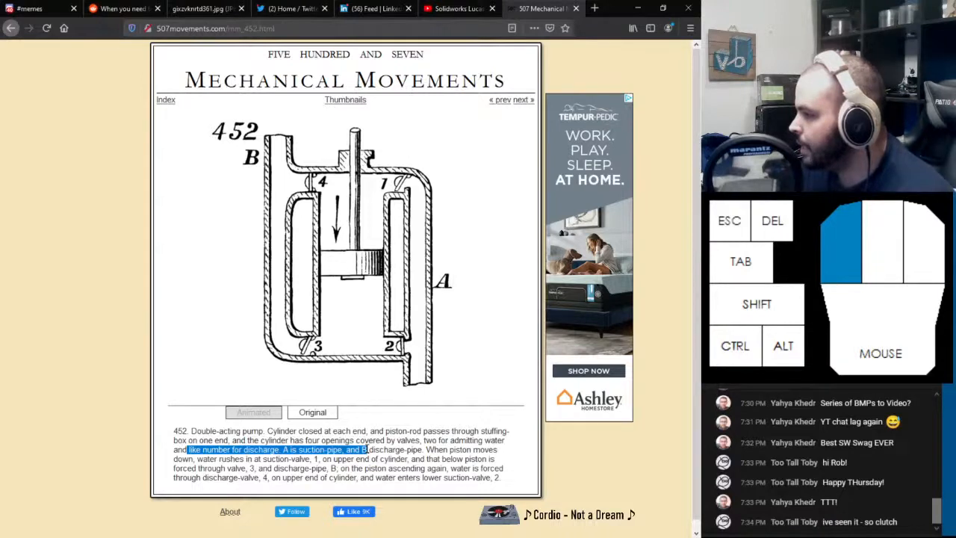
{"action": "left_click_drag", "start_coordinate": [366, 449], "coordinate": [367, 449]}
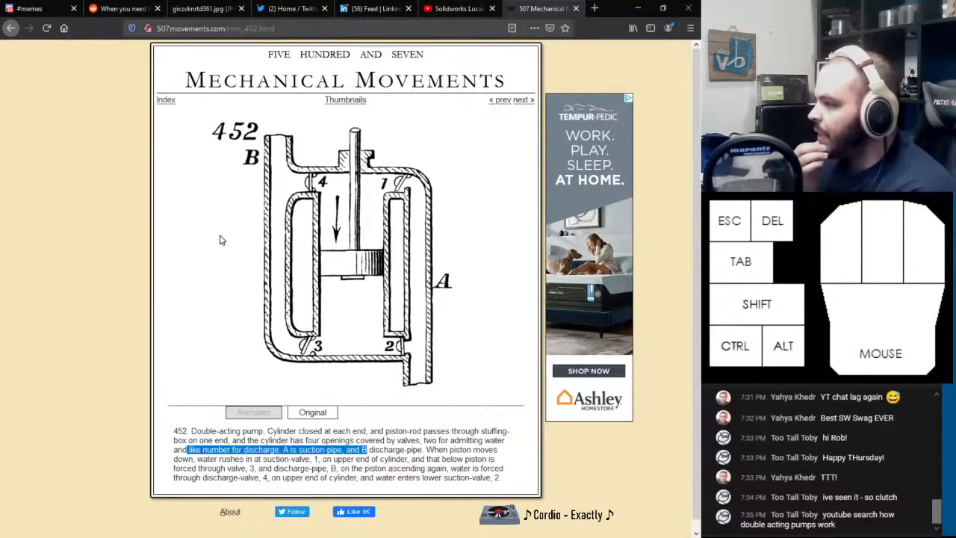
View movement 453 and, on the following thumbnail page, movement 465, returning to the thumbnails after each
{"action": "left_click", "coordinate": [338, 102]}
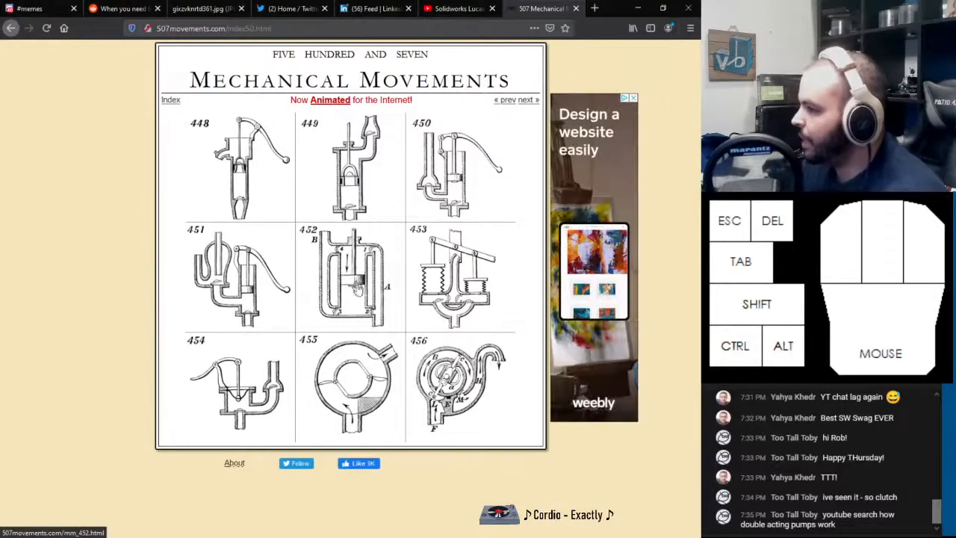
{"action": "left_click", "coordinate": [433, 262]}
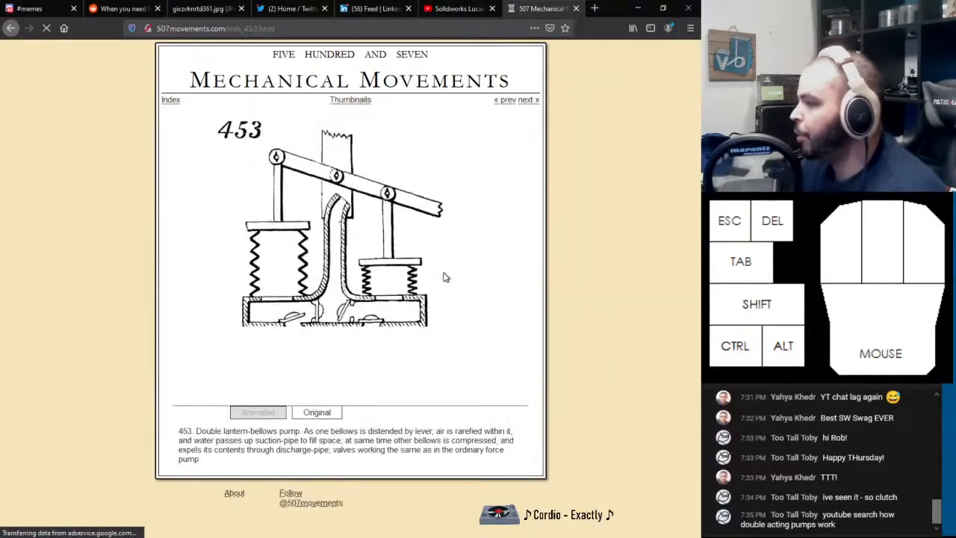
{"action": "left_click", "coordinate": [362, 103]}
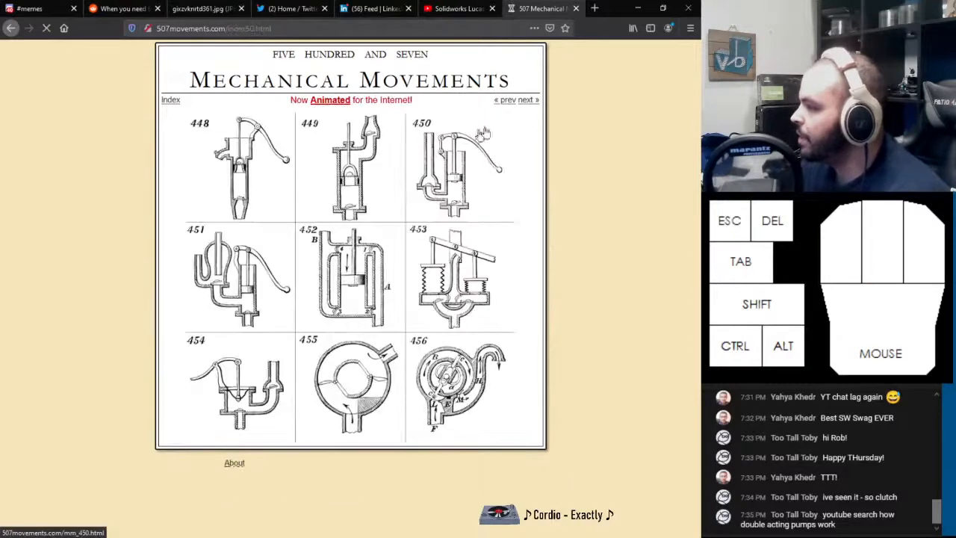
{"action": "left_click", "coordinate": [531, 101]}
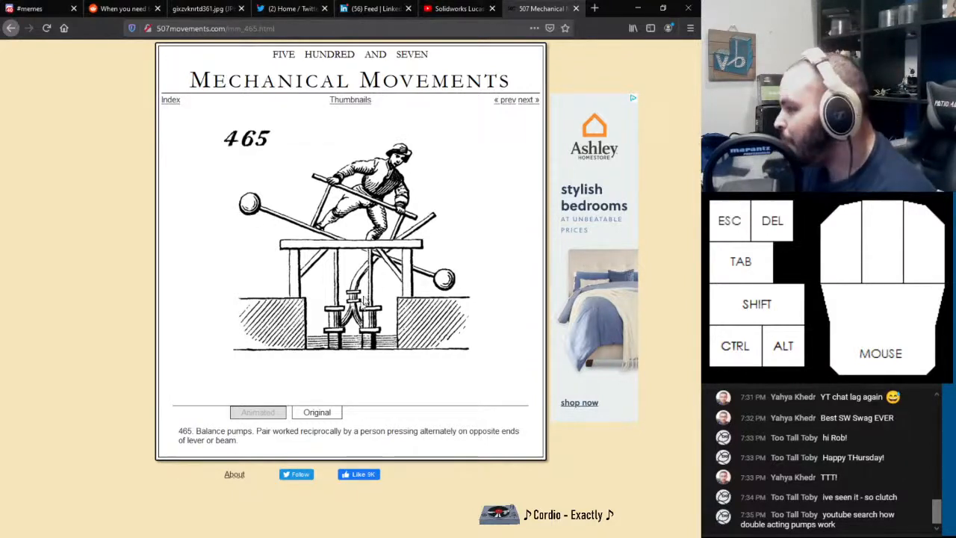
{"action": "left_click", "coordinate": [347, 102]}
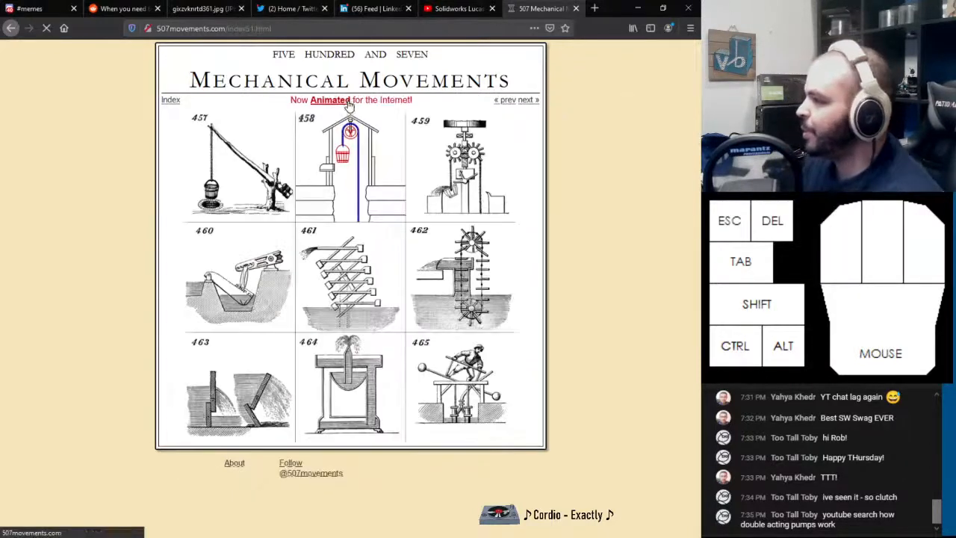
Advance to the thumbnails for movements 484 to 492, open movement 484, and highlight the end of its description
{"action": "left_click", "coordinate": [527, 101]}
{"action": "left_click", "coordinate": [527, 102]}
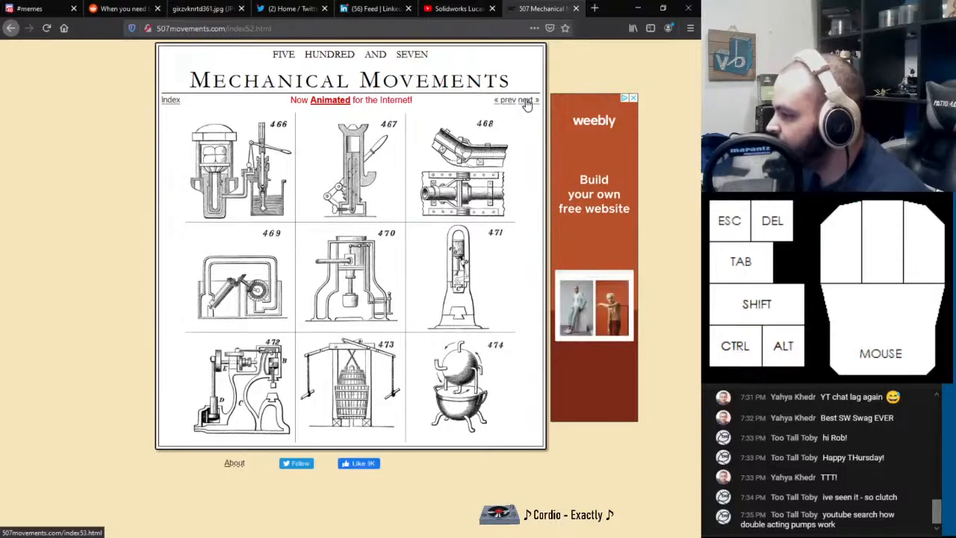
{"action": "left_click", "coordinate": [527, 102]}
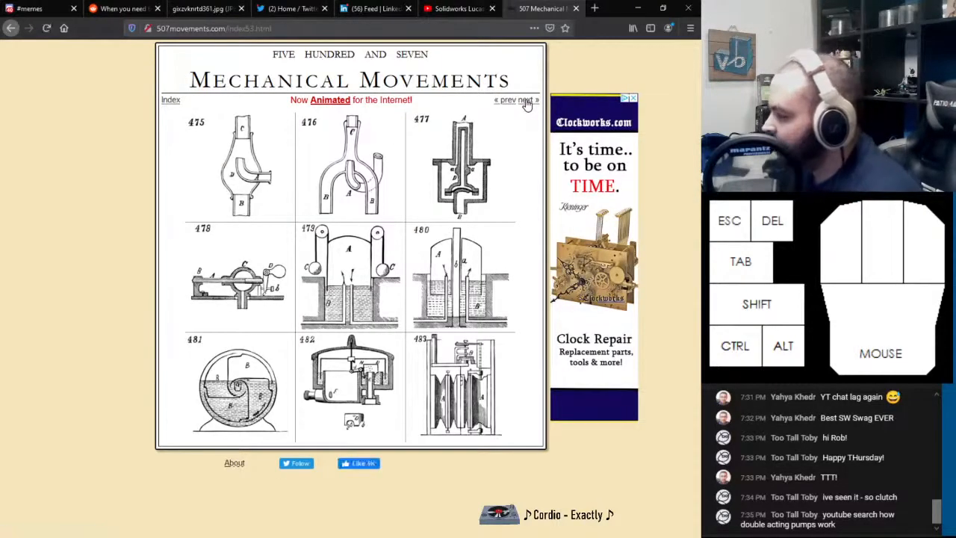
{"action": "left_click", "coordinate": [526, 102]}
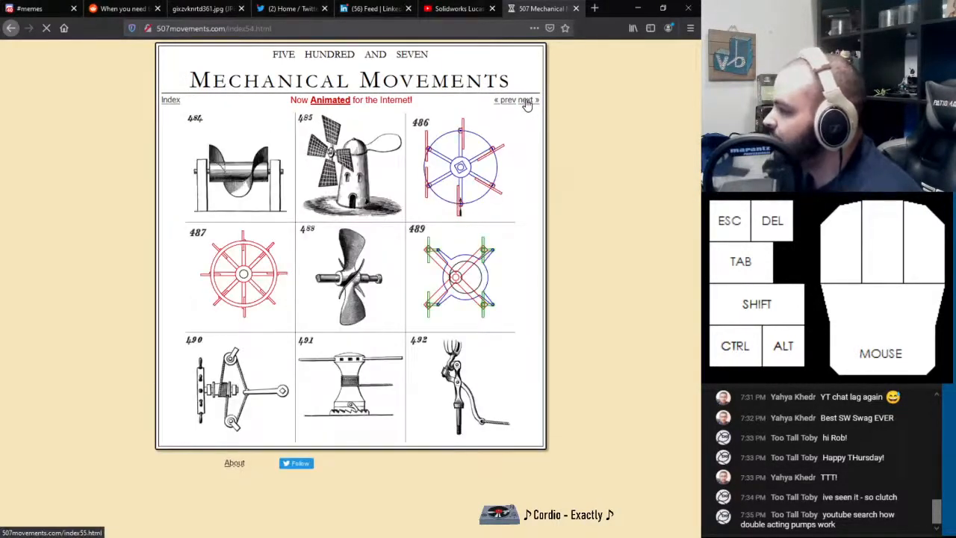
{"action": "left_click", "coordinate": [237, 187]}
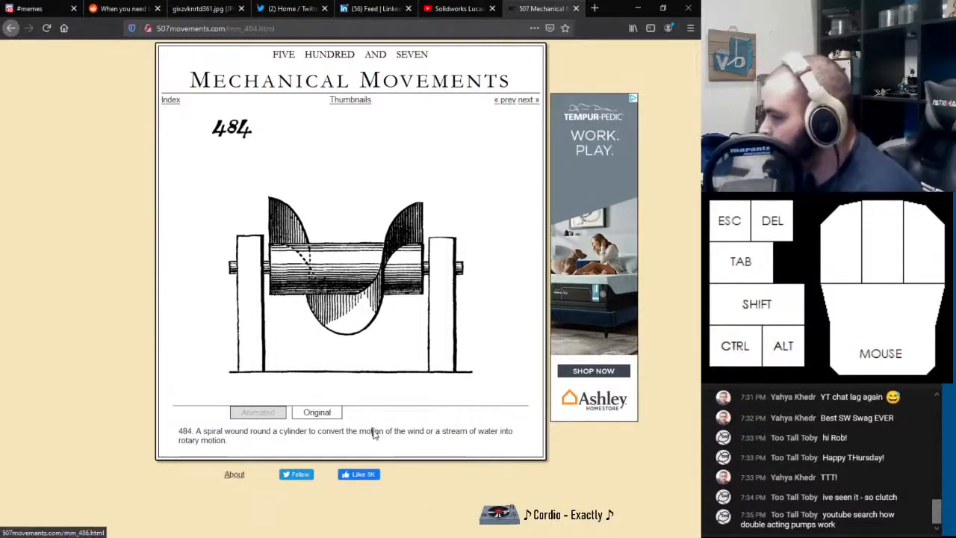
{"action": "mouse_move", "coordinate": [416, 432]}
{"action": "left_mouse_down"}
{"action": "mouse_move", "coordinate": [516, 435]}
{"action": "mouse_move", "coordinate": [241, 456]}
{"action": "mouse_move", "coordinate": [294, 438]}
{"action": "left_mouse_up"}
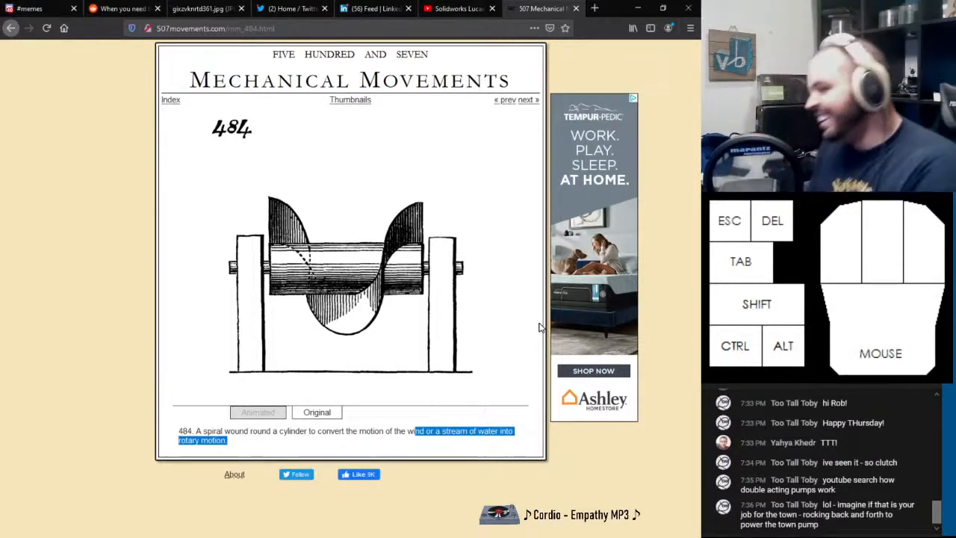
View the windmill in movement 485 and the screw propeller in movement 488, returning to the thumbnails after each
{"action": "left_click", "coordinate": [528, 100]}
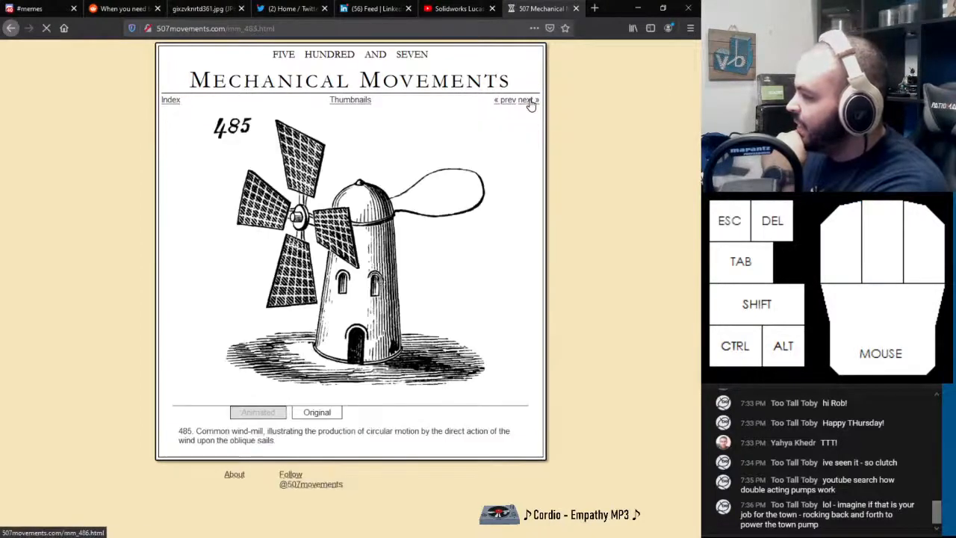
{"action": "left_click", "coordinate": [353, 101]}
{"action": "left_click", "coordinate": [366, 297]}
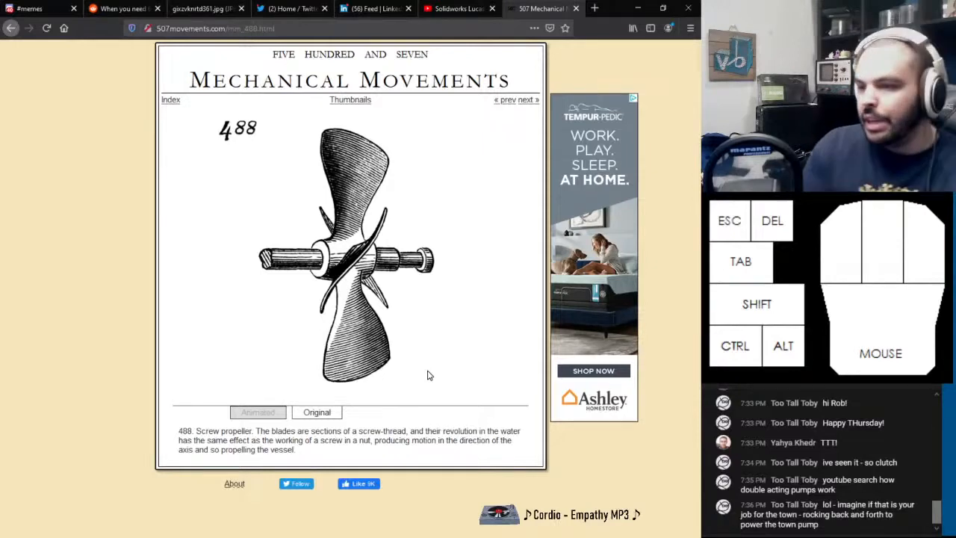
{"action": "left_click", "coordinate": [344, 100]}
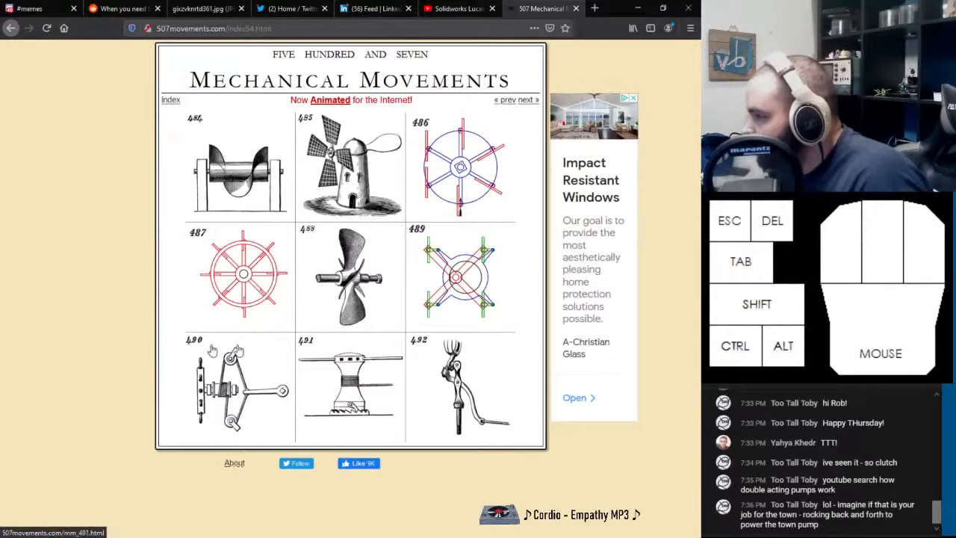
Open movement 490, highlight its "Ordinary steering apparatus" wording, and go back to the thumbnails
{"action": "left_click", "coordinate": [214, 403]}
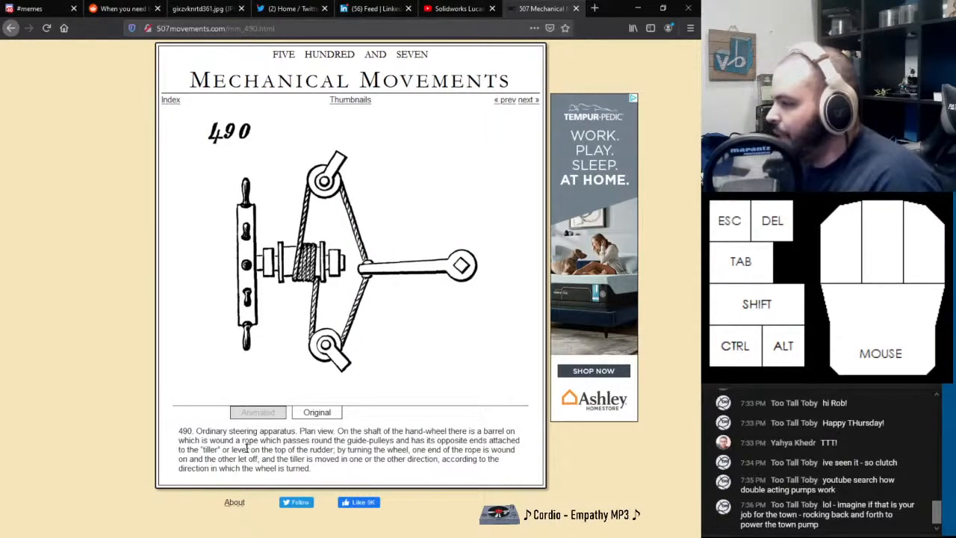
{"action": "left_click_drag", "start_coordinate": [295, 432], "coordinate": [202, 432]}
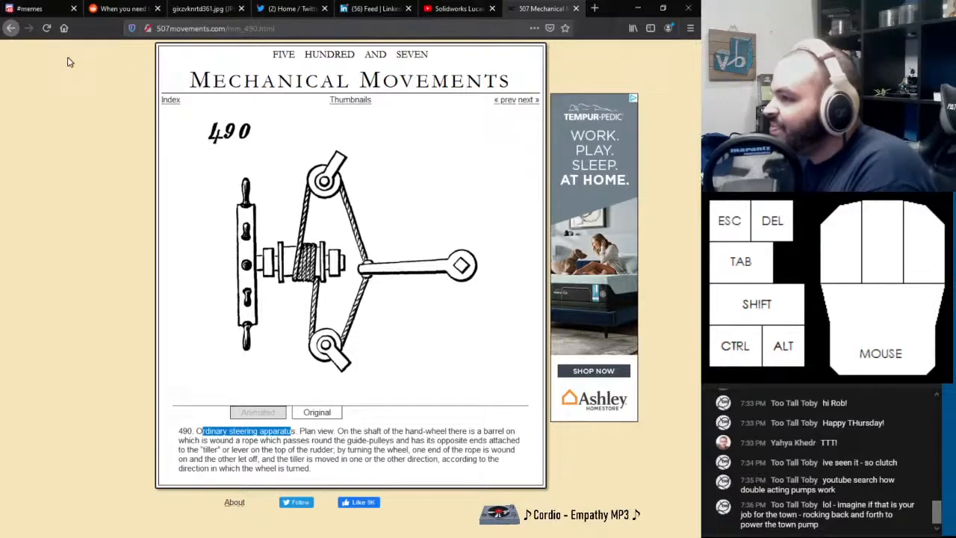
{"action": "left_click", "coordinate": [11, 28]}
Advance to the last thumbnail page, open movement 504, and read the description of Ferguson's mechanical paradox
{"action": "left_click", "coordinate": [530, 103]}
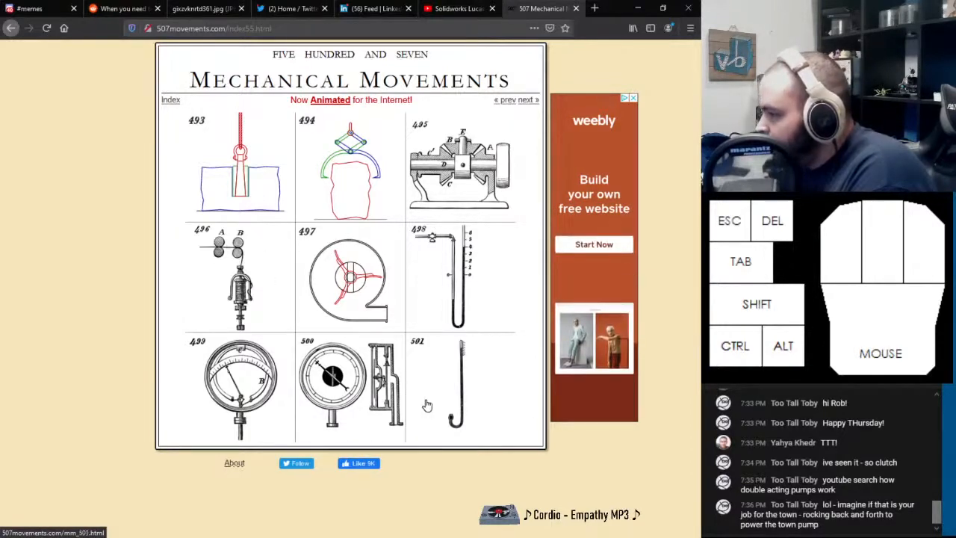
{"action": "left_click", "coordinate": [527, 105]}
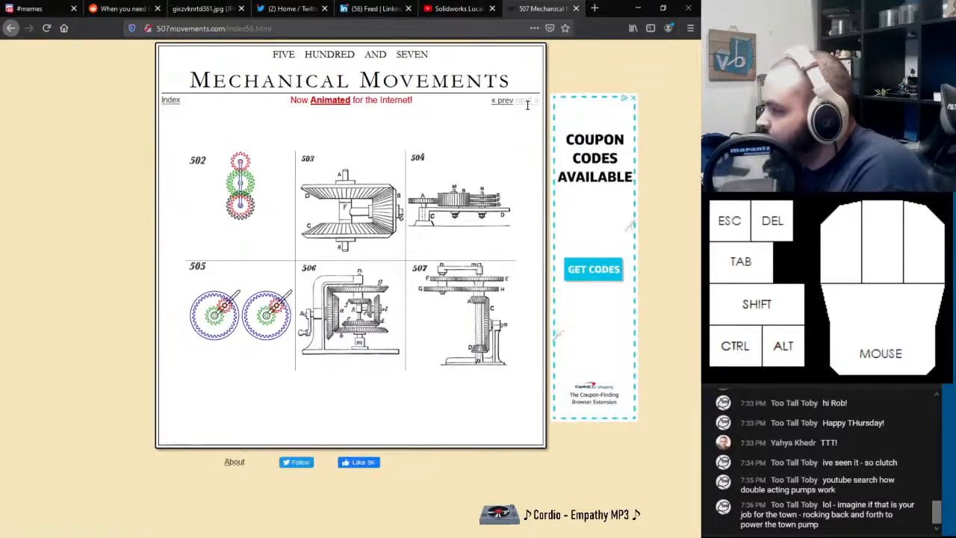
{"action": "left_click", "coordinate": [463, 221]}
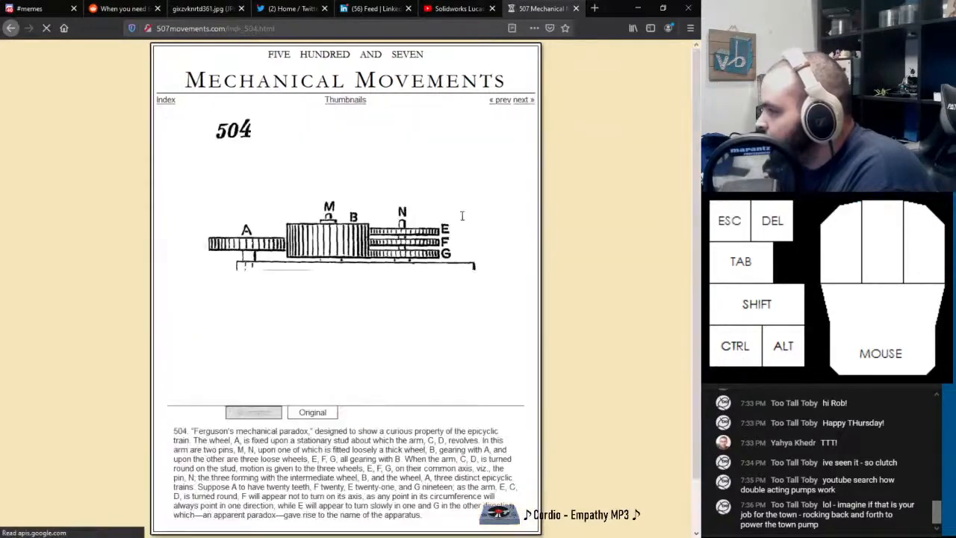
{"action": "scroll", "coordinate": [336, 312], "scroll_direction": "down", "scroll_amount": 1}
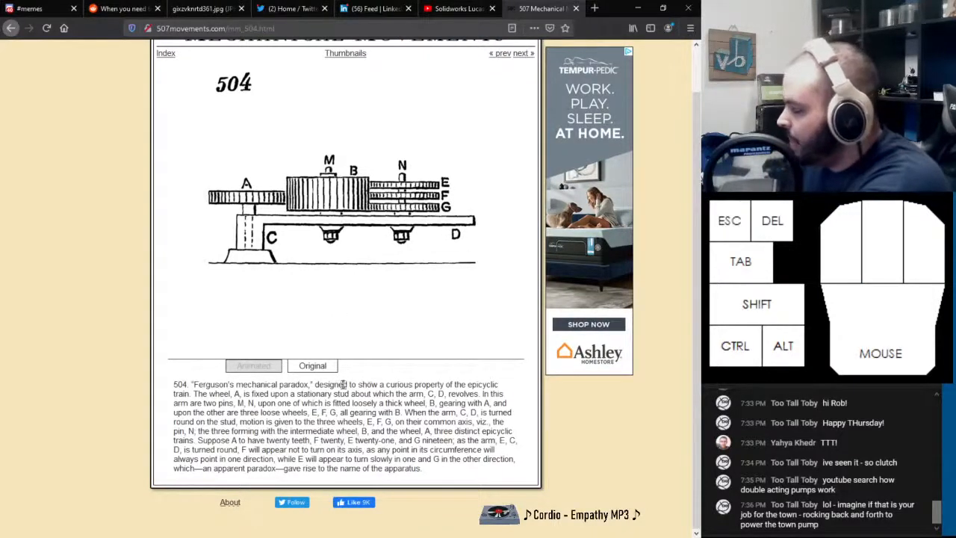
{"action": "left_click_drag", "start_coordinate": [324, 384], "coordinate": [499, 384]}
{"action": "left_click_drag", "start_coordinate": [175, 394], "coordinate": [467, 384]}
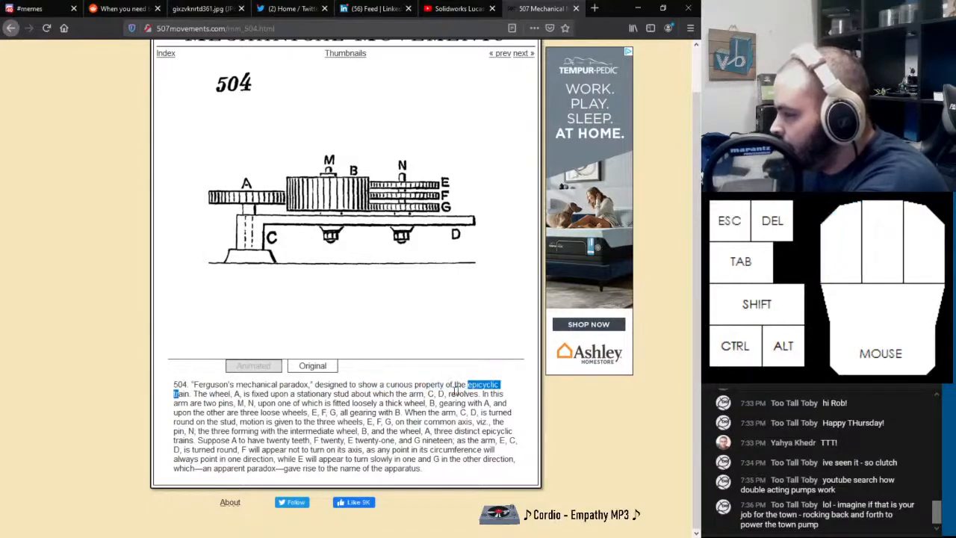
{"action": "left_click_drag", "start_coordinate": [234, 412], "coordinate": [302, 413]}
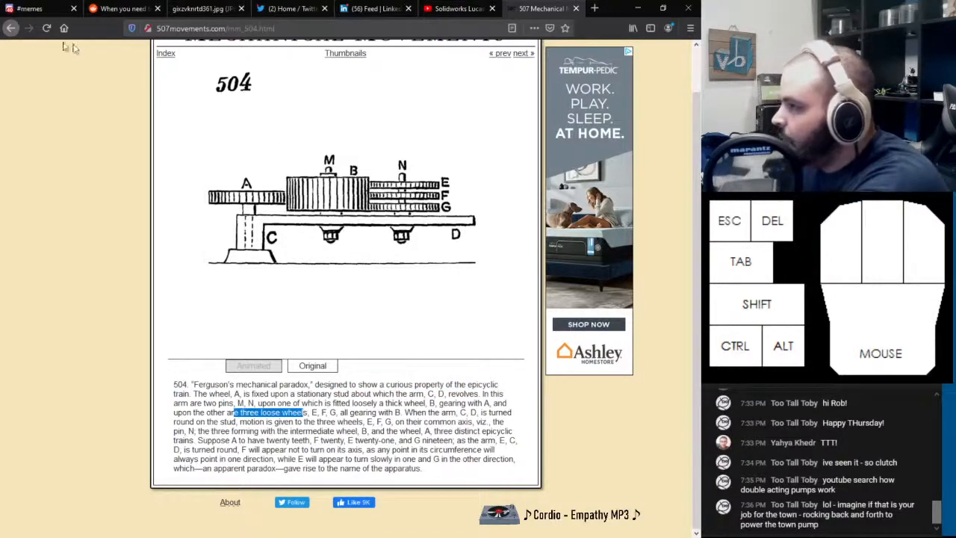
Return to the thumbnails, page back to movements 484 to 492, and reopen movement 484
{"action": "left_click", "coordinate": [10, 27]}
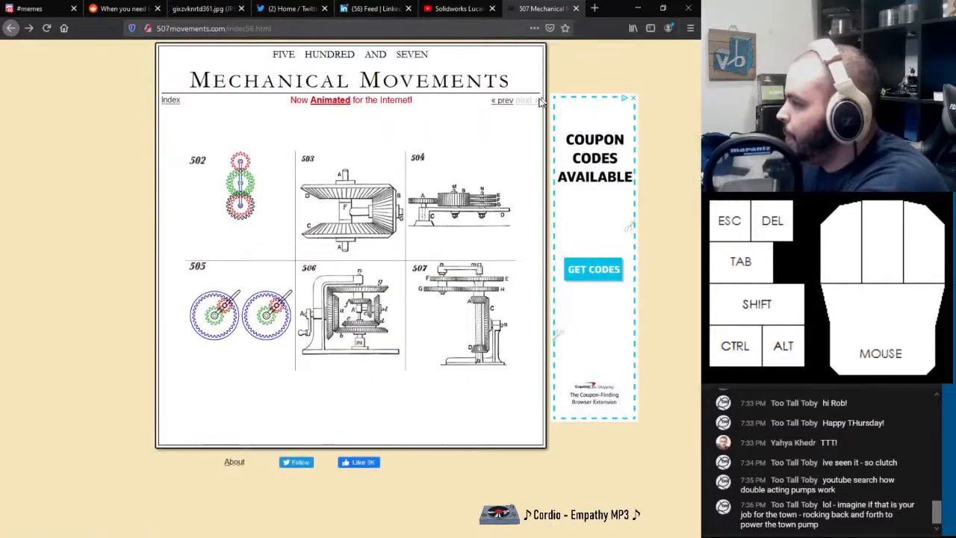
{"action": "left_click", "coordinate": [501, 100]}
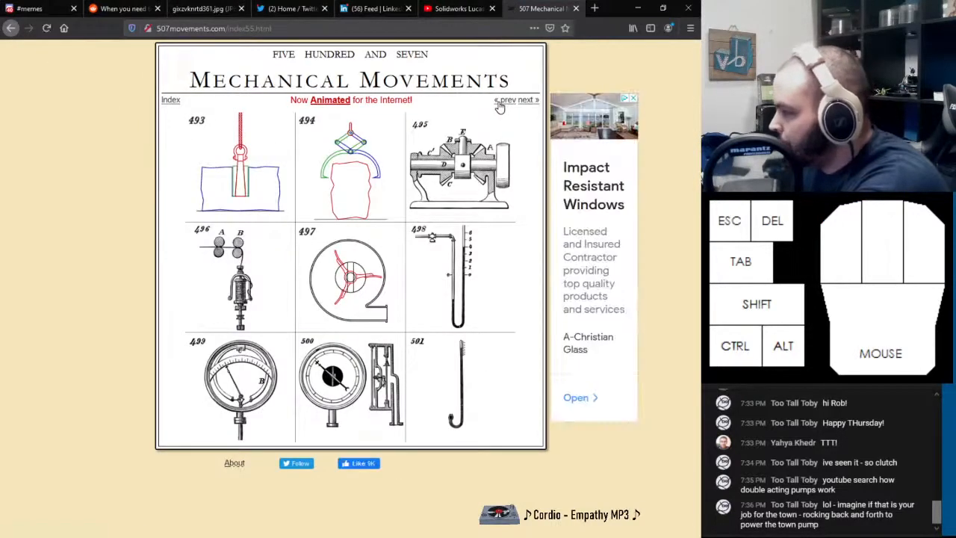
{"action": "left_click", "coordinate": [502, 100]}
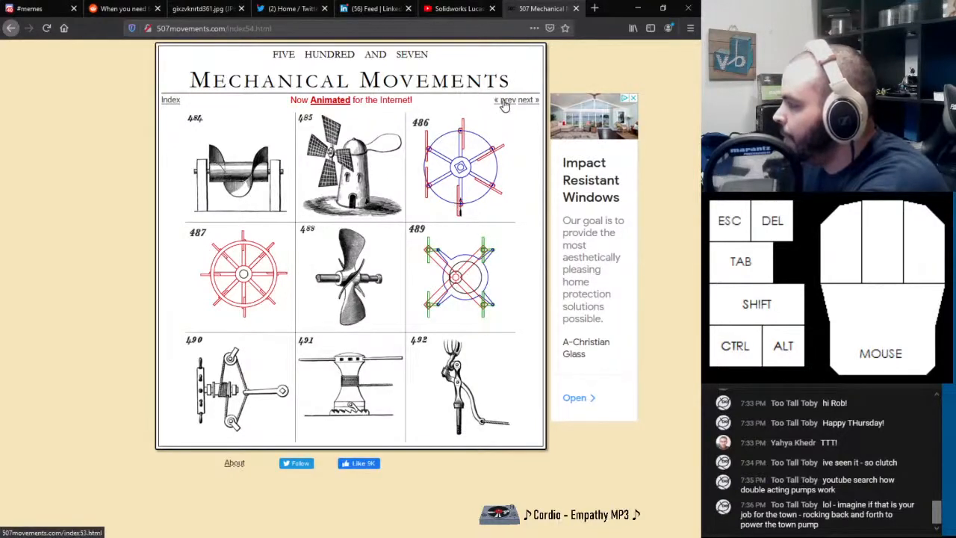
{"action": "left_click", "coordinate": [218, 146]}
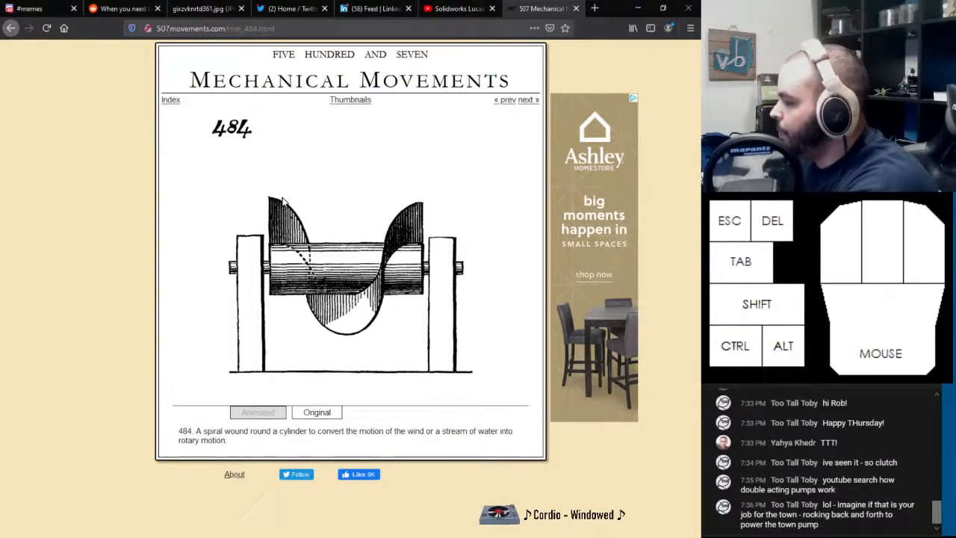
View the dry gas meter in movement 483, and page the thumbnails back to movements 412 to 420
{"action": "left_click", "coordinate": [506, 101]}
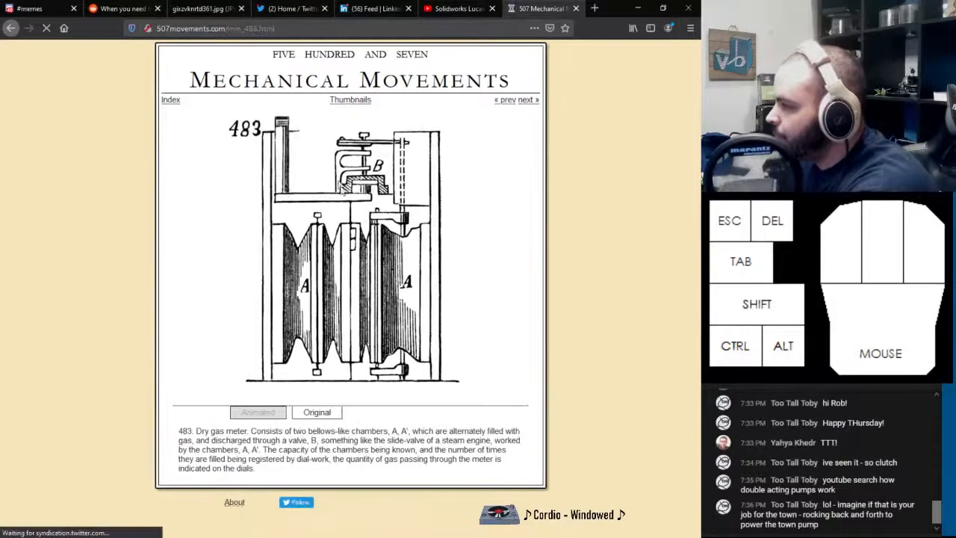
{"action": "left_click", "coordinate": [343, 101]}
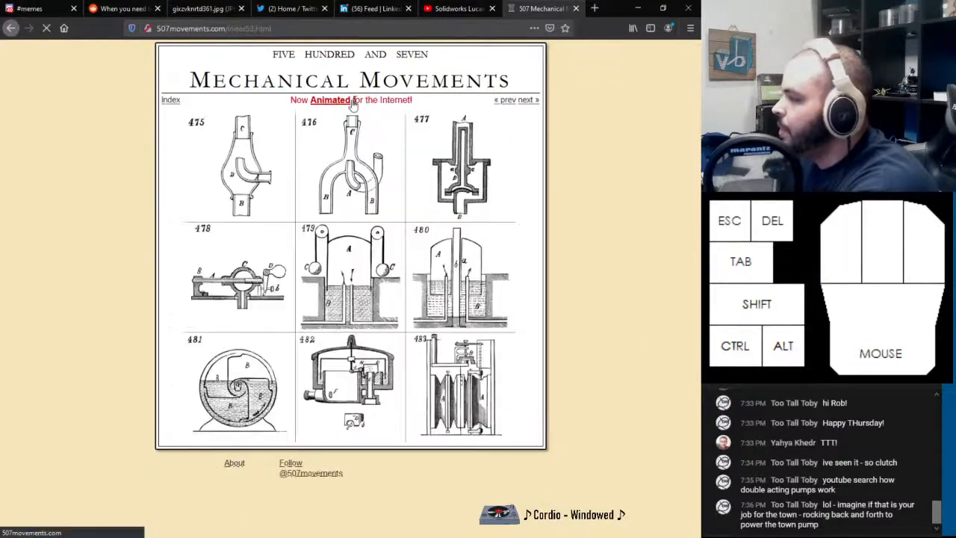
{"action": "left_click", "coordinate": [507, 101]}
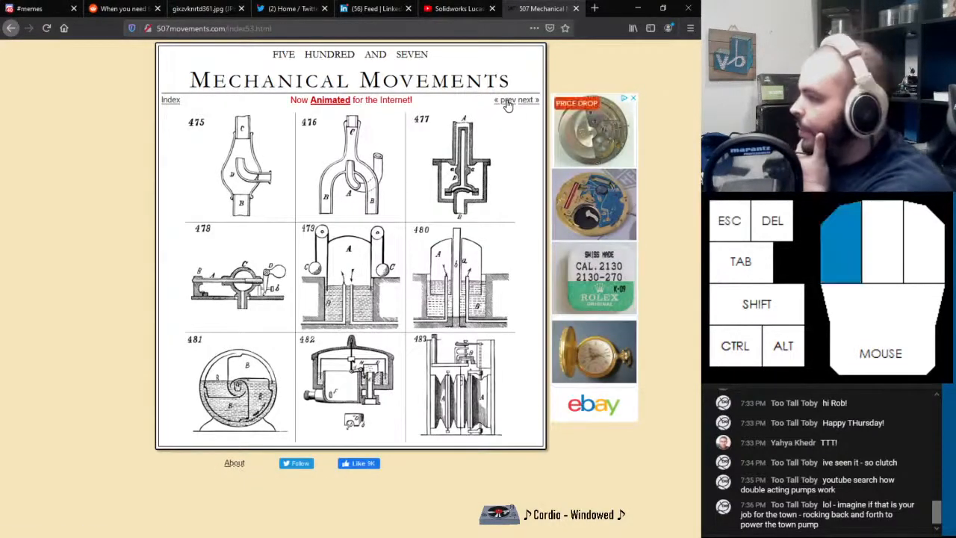
{"action": "left_click", "coordinate": [507, 102]}
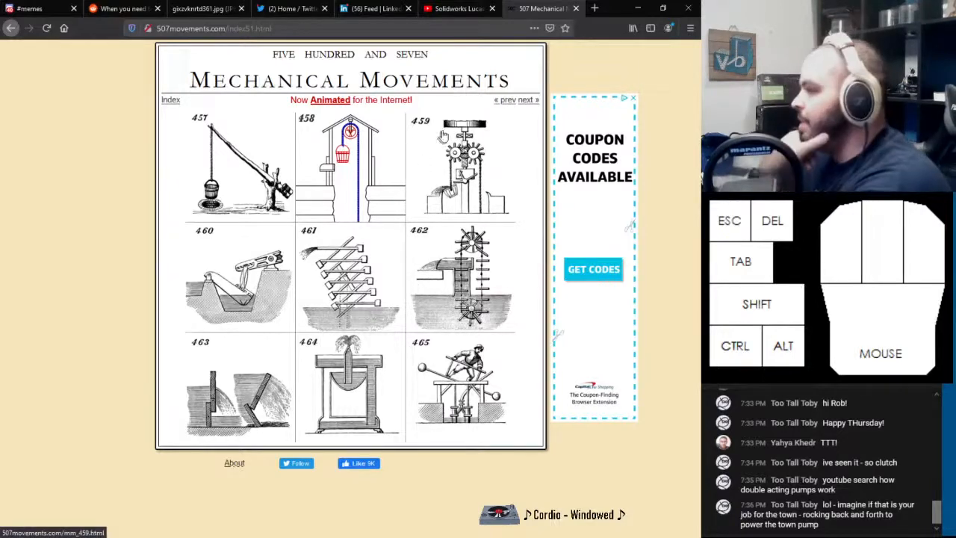
{"action": "left_click", "coordinate": [506, 100]}
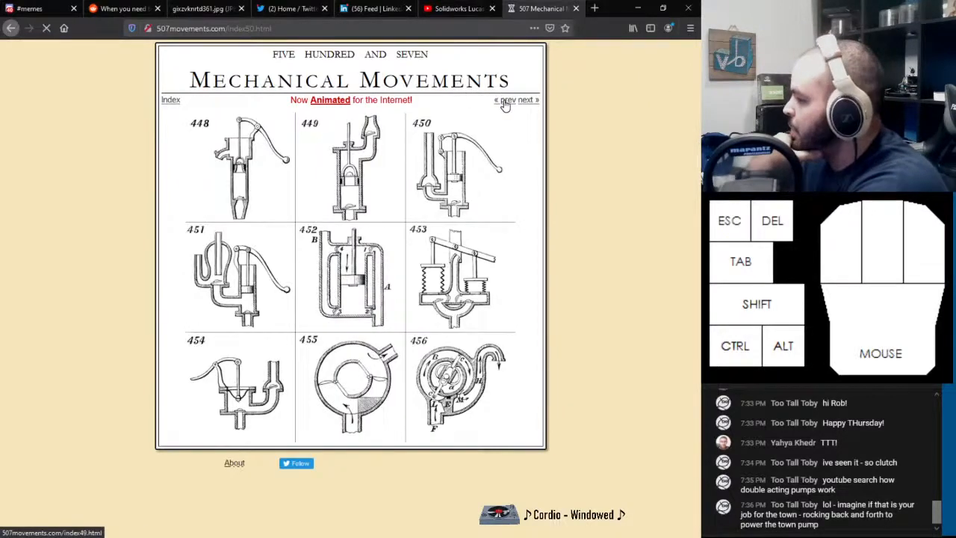
{"action": "left_click", "coordinate": [505, 102]}
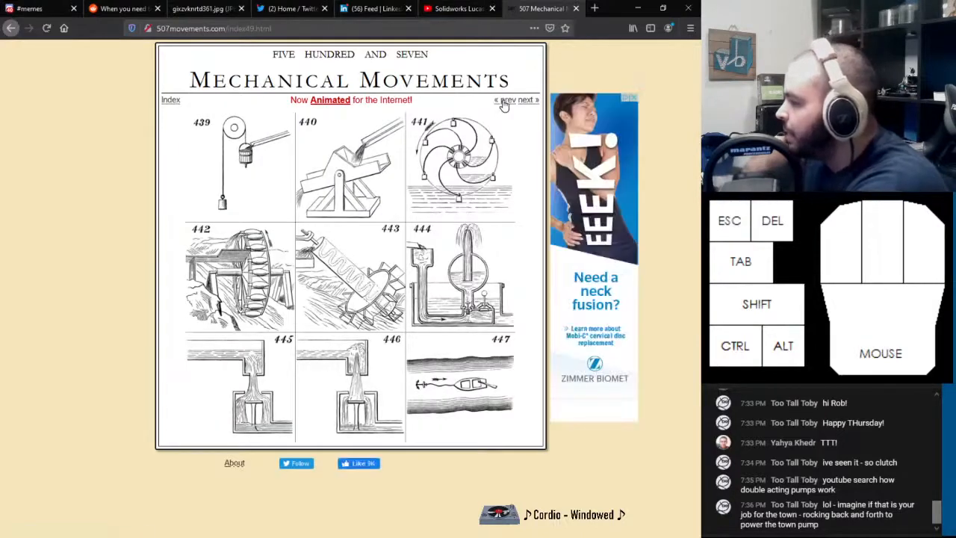
{"action": "left_click", "coordinate": [506, 101]}
{"action": "left_click", "coordinate": [506, 100]}
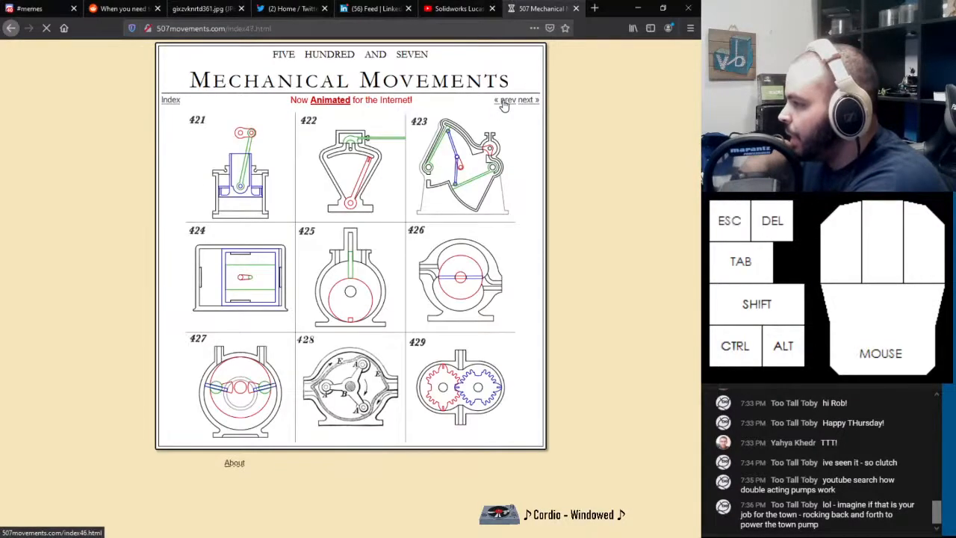
{"action": "left_click", "coordinate": [505, 100]}
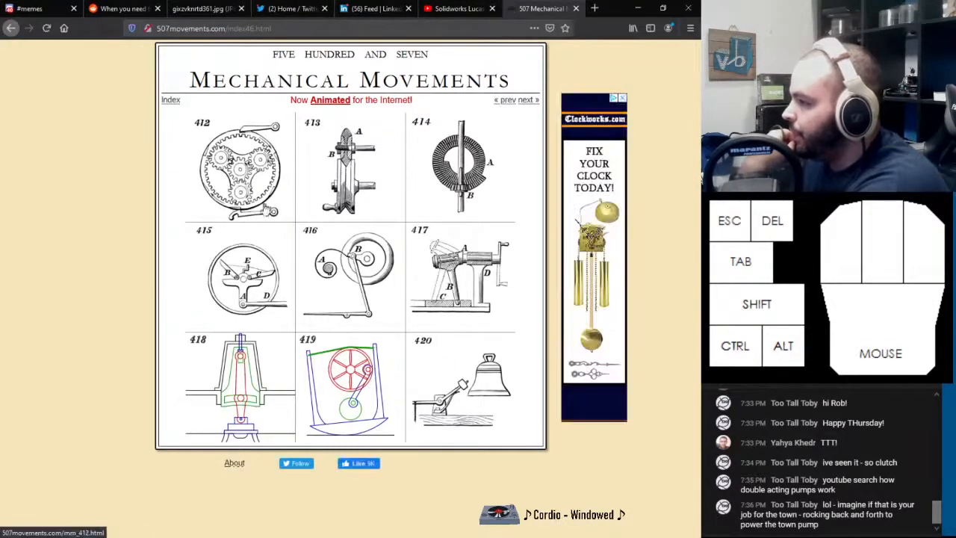
Open movement 412, highlight parts of its capstan wheel-work description, and return to the thumbnails
{"action": "left_click", "coordinate": [265, 209]}
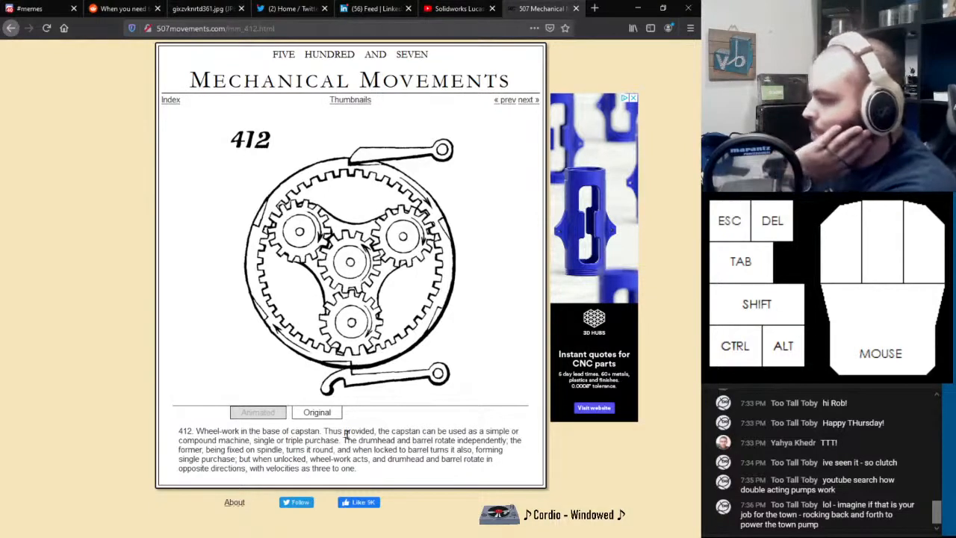
{"action": "left_click_drag", "start_coordinate": [256, 442], "coordinate": [487, 435]}
{"action": "left_click_drag", "start_coordinate": [221, 450], "coordinate": [445, 461]}
{"action": "left_click", "coordinate": [354, 102]}
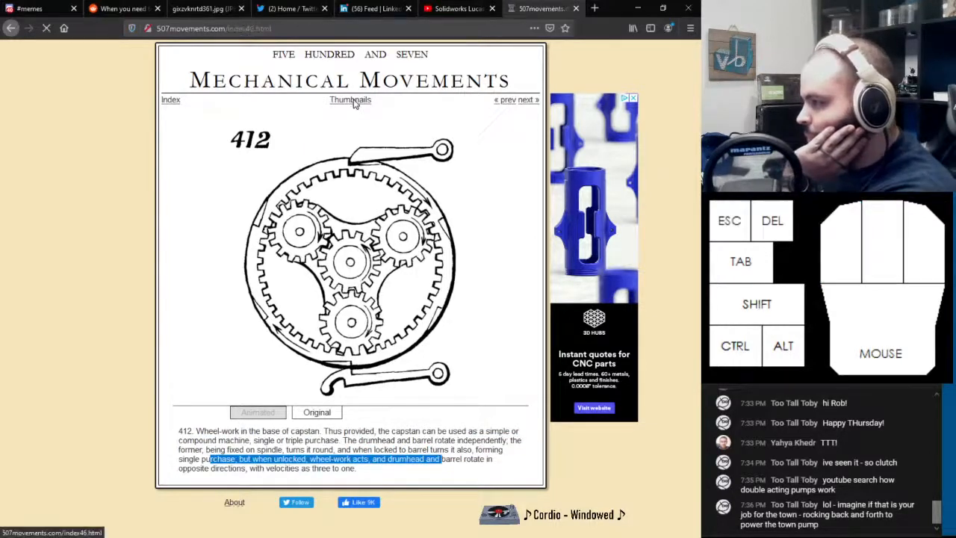
Page back to movements 403 to 411, view the surveyors' self-recording level in movement 411, and return to the thumbnails
{"action": "left_click", "coordinate": [506, 102]}
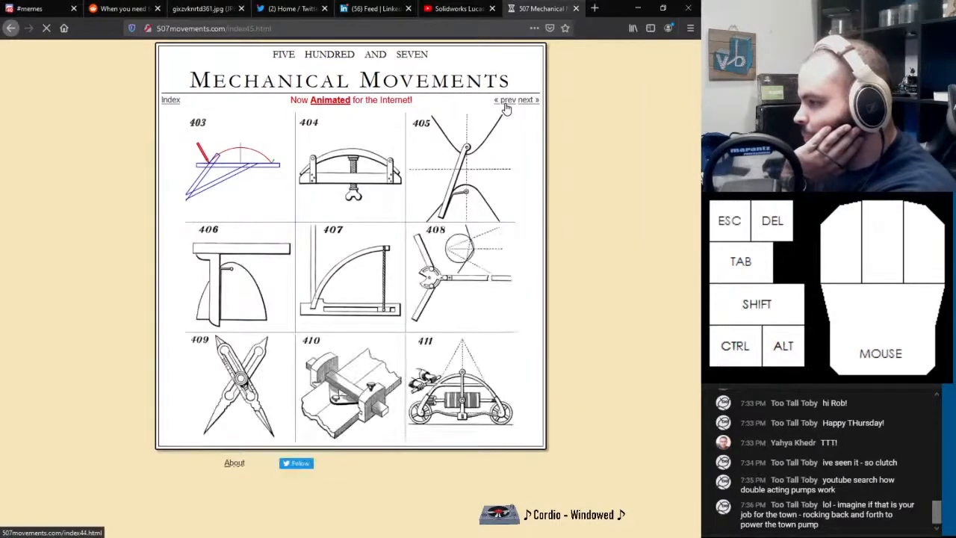
{"action": "left_click", "coordinate": [455, 403]}
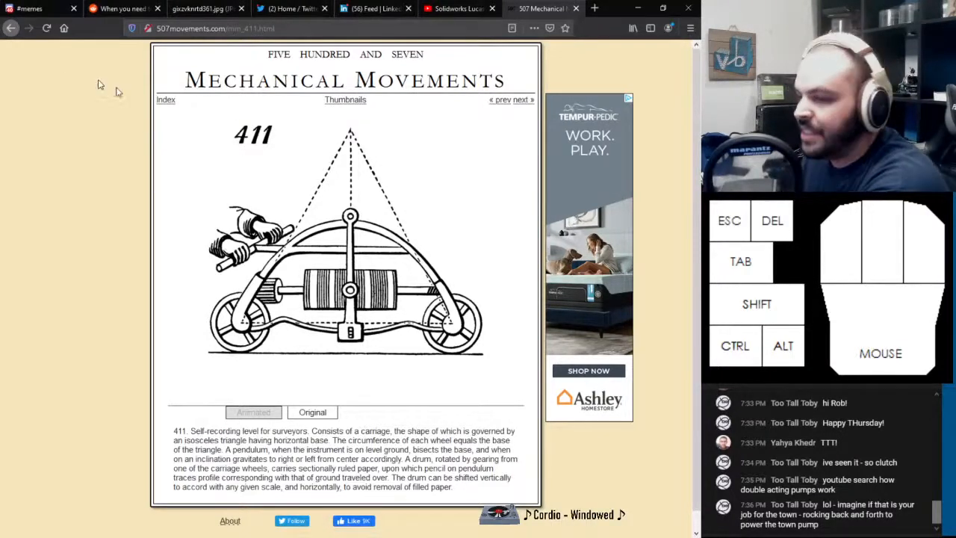
{"action": "left_click", "coordinate": [10, 28]}
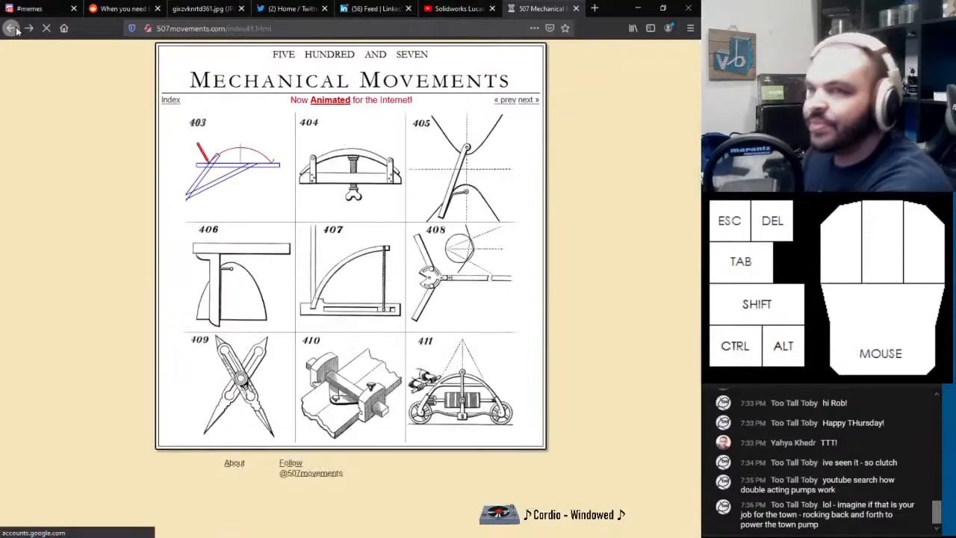
Page back to movements 376 to 384, view the horse-powered tread-wheel in movement 376, and return to the thumbnails
{"action": "left_click", "coordinate": [511, 101]}
{"action": "left_click", "coordinate": [513, 107]}
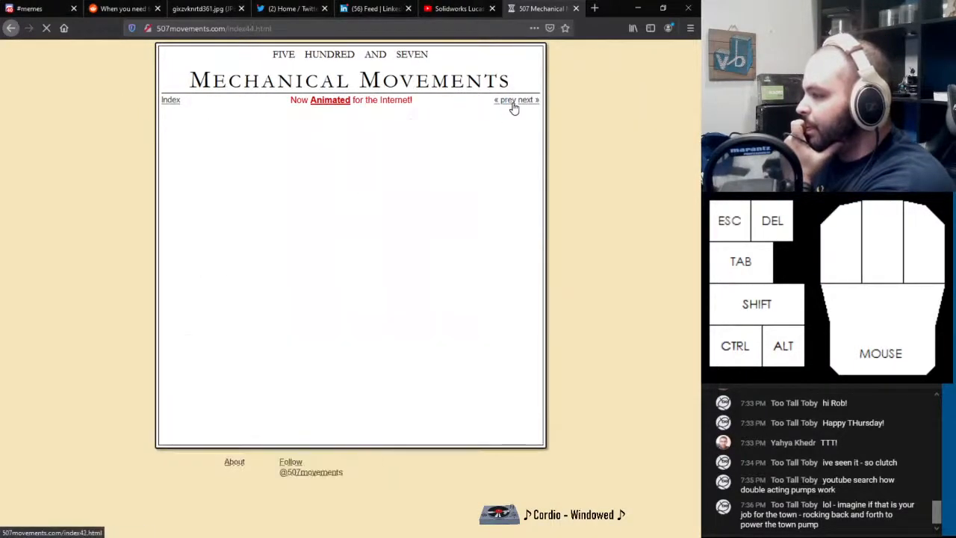
{"action": "left_click", "coordinate": [513, 107]}
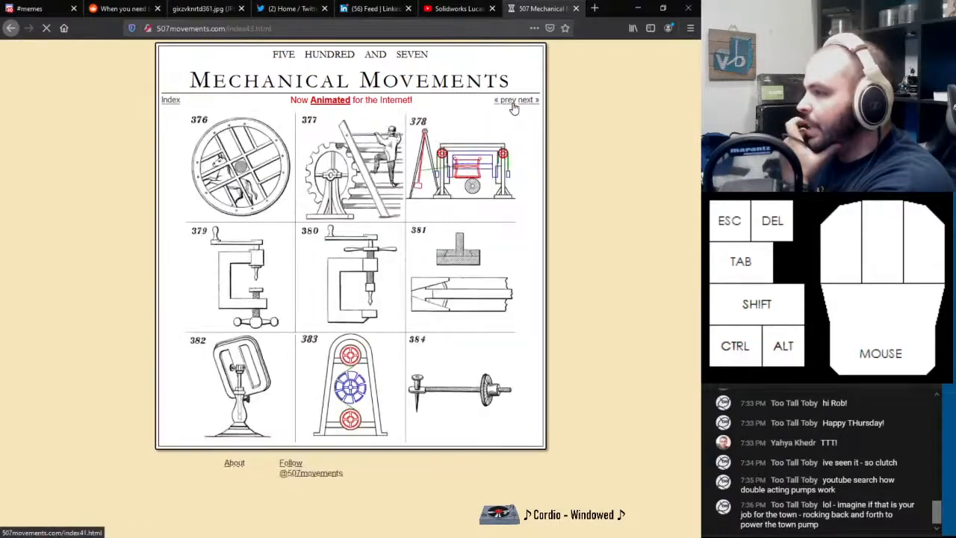
{"action": "left_click", "coordinate": [241, 165]}
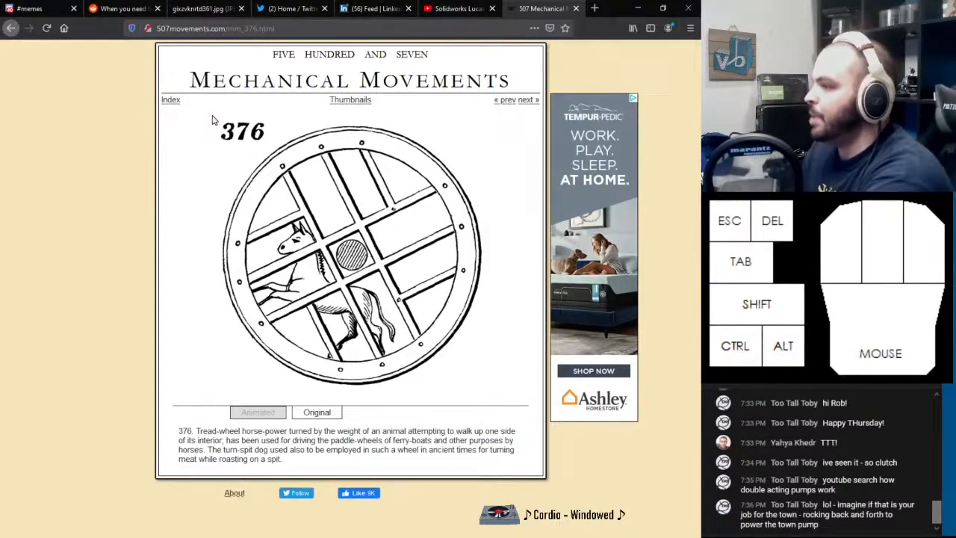
{"action": "left_click_drag", "start_coordinate": [212, 117], "coordinate": [280, 153]}
{"action": "left_click", "coordinate": [351, 100]}
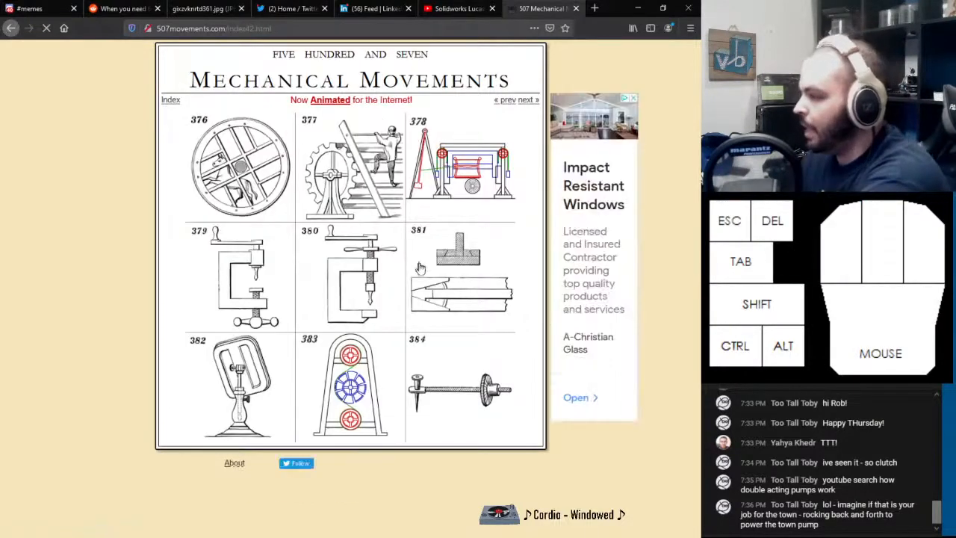
Open movement 381, highlight the joiner's clamp description while reading it, and go back to browsing the thumbnails
{"action": "left_click", "coordinate": [481, 271]}
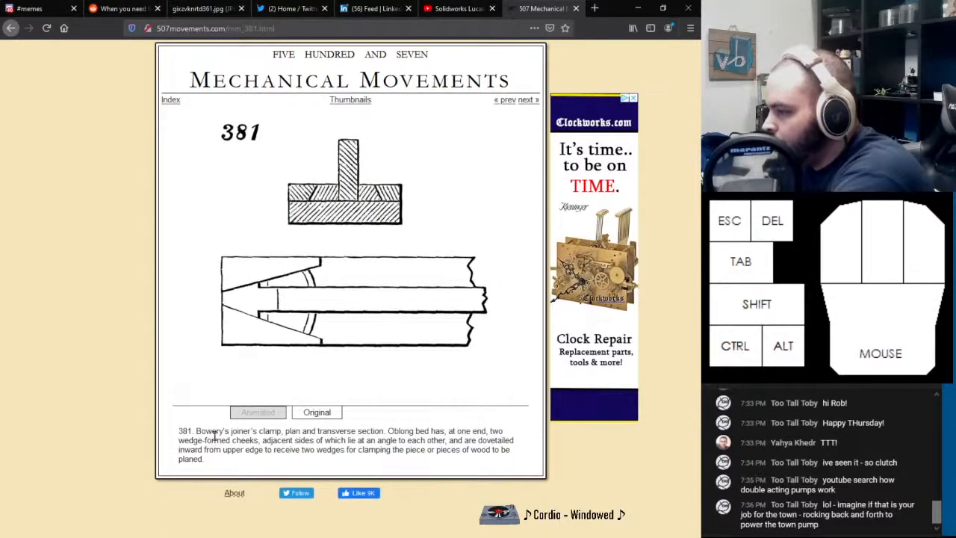
{"action": "left_click_drag", "start_coordinate": [193, 432], "coordinate": [227, 431]}
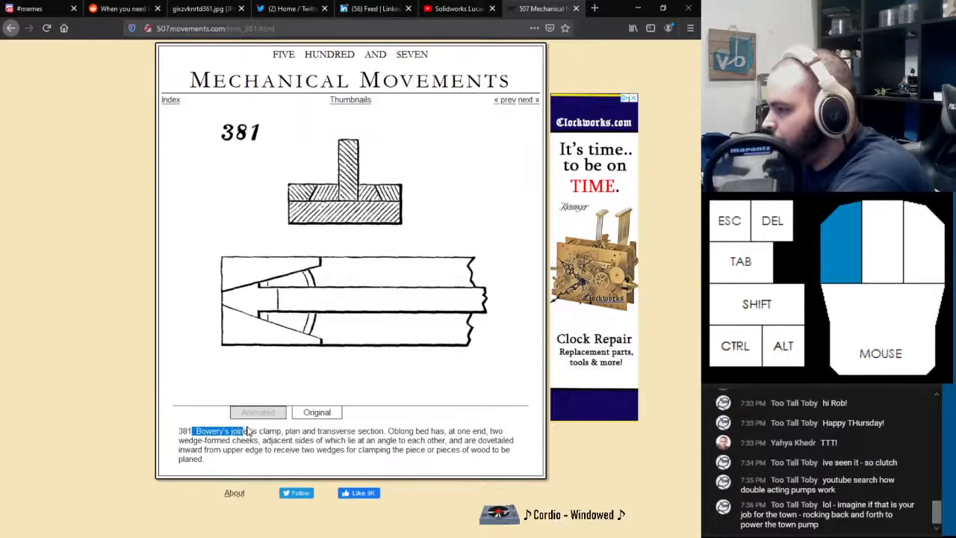
{"action": "left_click_drag", "start_coordinate": [312, 426], "coordinate": [360, 432]}
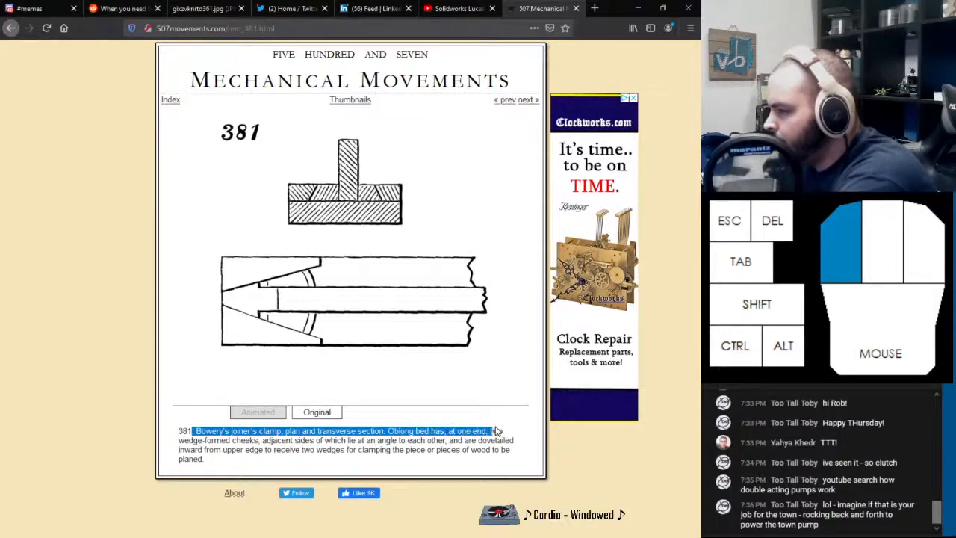
{"action": "left_click_drag", "start_coordinate": [497, 431], "coordinate": [496, 431]}
{"action": "left_click_drag", "start_coordinate": [246, 441], "coordinate": [510, 451]}
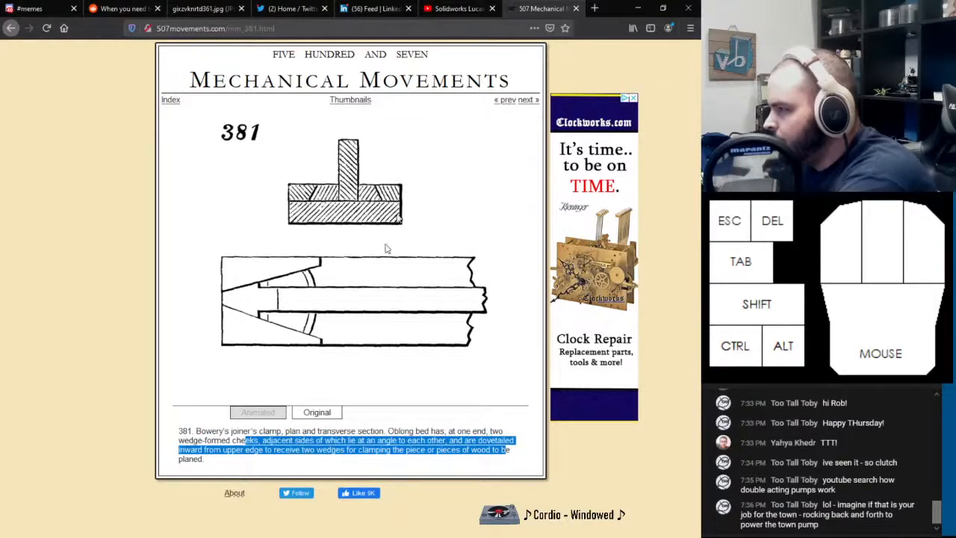
{"action": "left_click", "coordinate": [354, 100]}
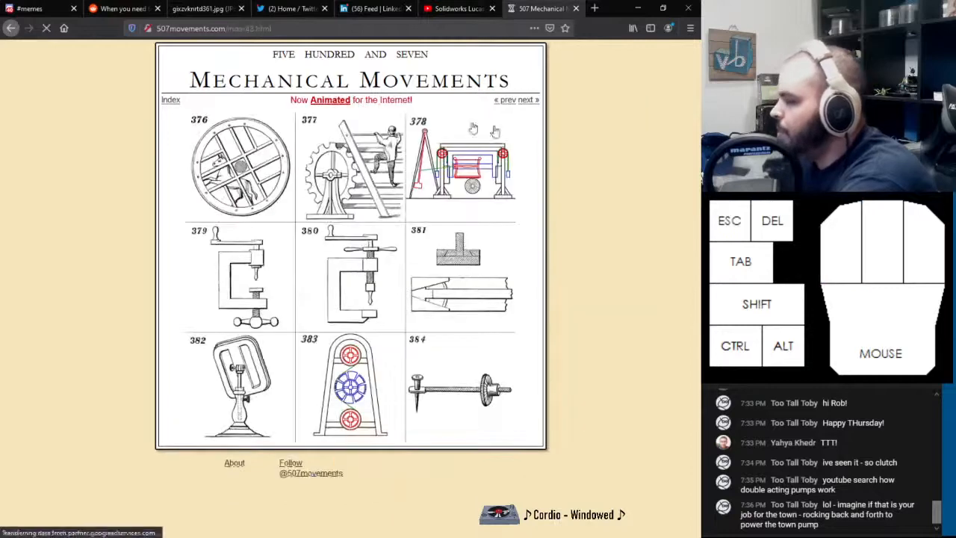
{"action": "left_click", "coordinate": [528, 100]}
Switch to Twitter, open the account's own profile, and review the movement 138 cam animation post
{"action": "left_click", "coordinate": [291, 8]}
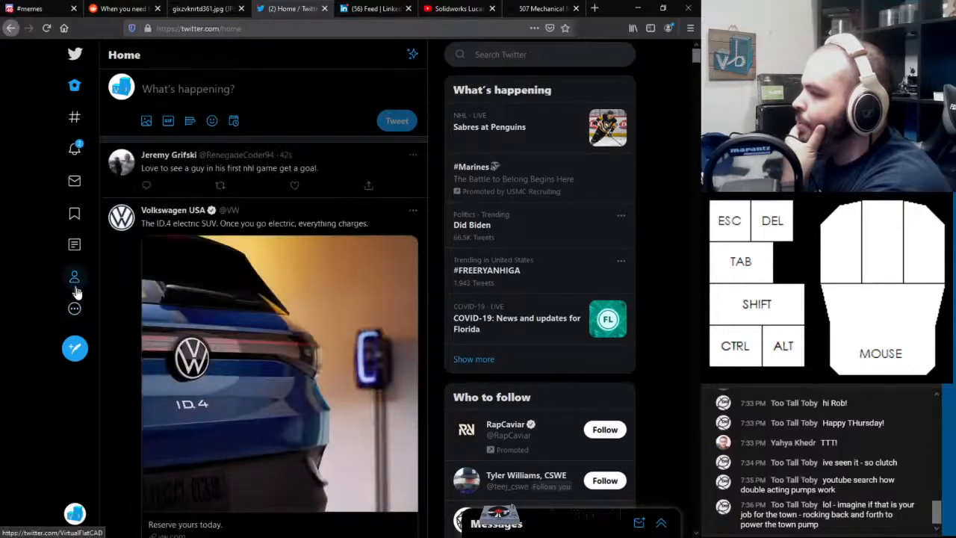
{"action": "left_click", "coordinate": [76, 276]}
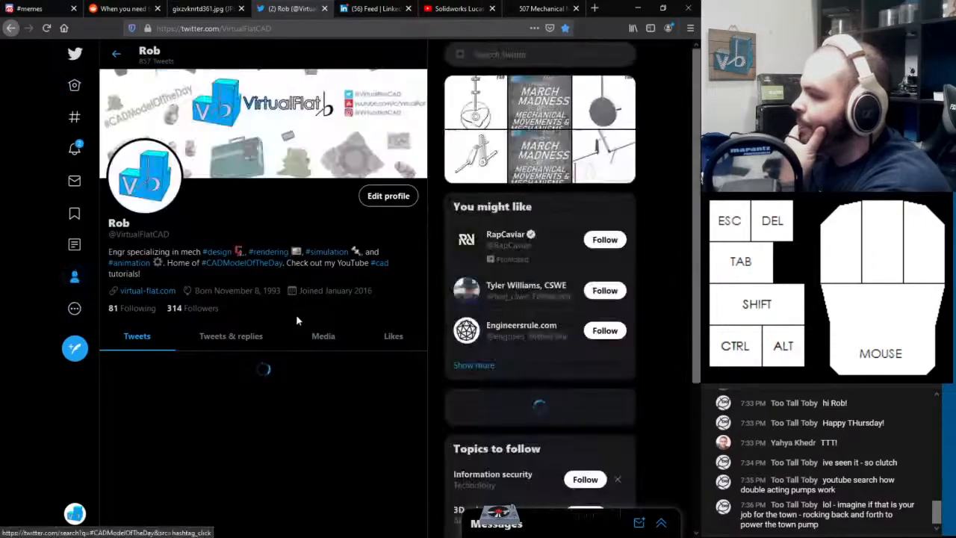
{"action": "scroll", "coordinate": [296, 315], "scroll_direction": "down", "scroll_amount": 5}
{"action": "scroll", "coordinate": [288, 299], "scroll_direction": "down", "scroll_amount": 3}
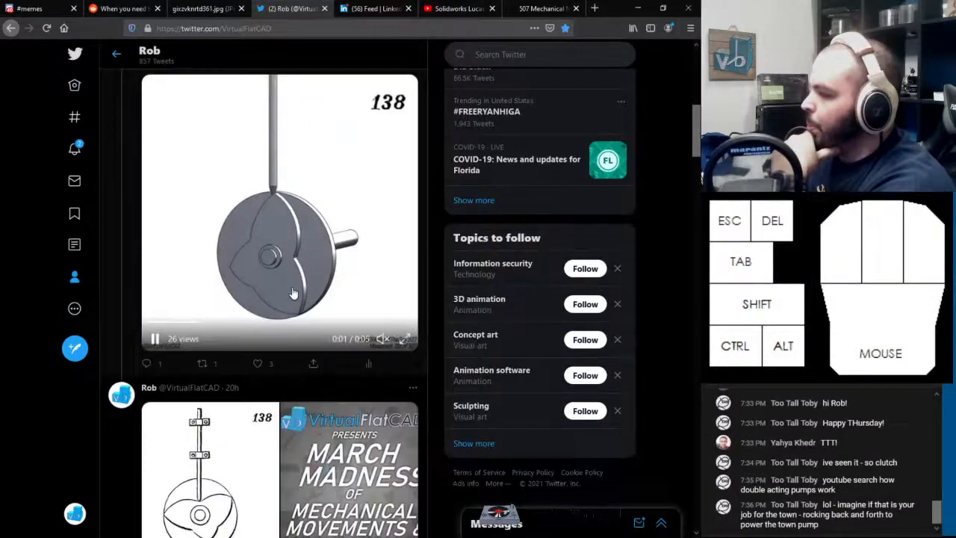
{"action": "scroll", "coordinate": [277, 221], "scroll_direction": "down", "scroll_amount": 3}
{"action": "scroll", "coordinate": [278, 219], "scroll_direction": "up", "scroll_amount": 3}
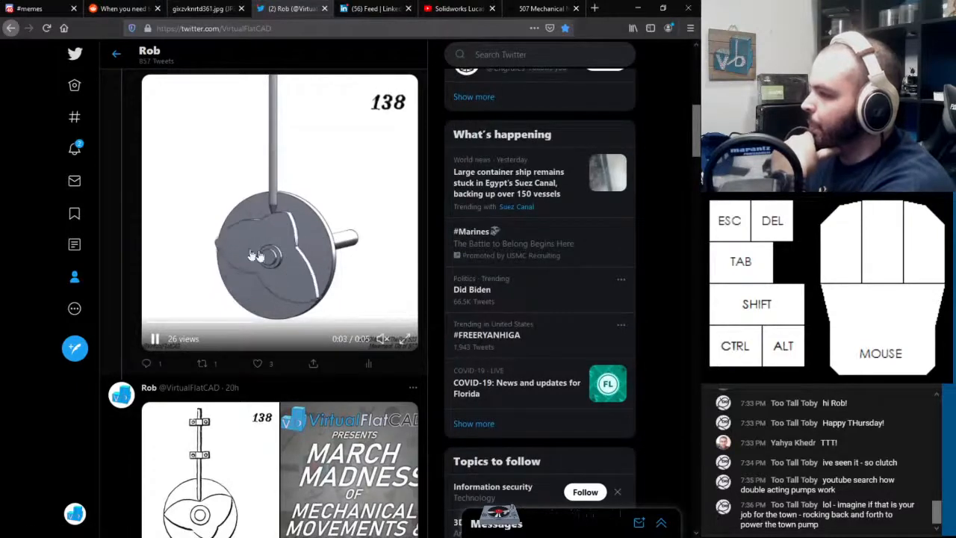
Review older profile posts, including the retweeted model inspired by the live stream, movement 128, and the track link animation
{"action": "scroll", "coordinate": [277, 219], "scroll_direction": "down", "scroll_amount": 6}
{"action": "scroll", "coordinate": [276, 157], "scroll_direction": "down", "scroll_amount": 10}
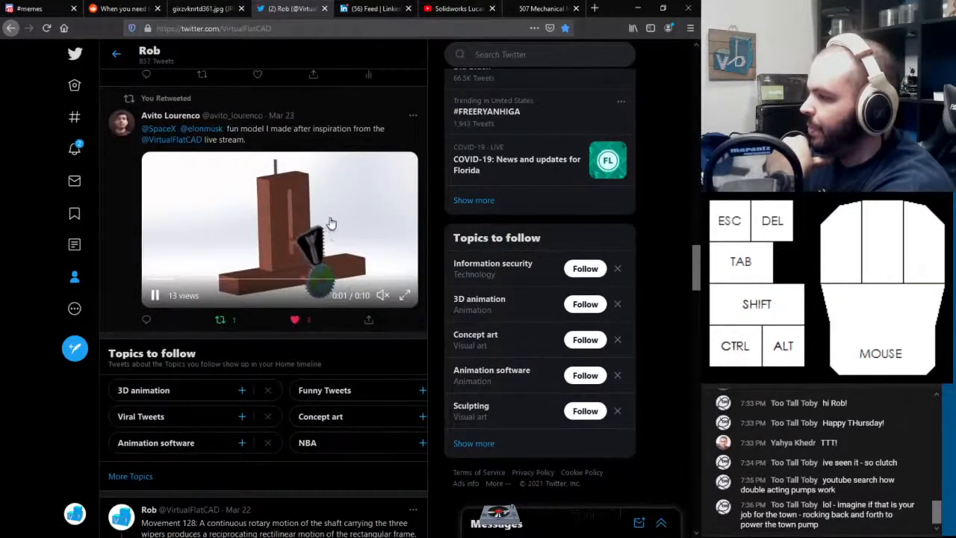
{"action": "scroll", "coordinate": [253, 194], "scroll_direction": "up", "scroll_amount": 1}
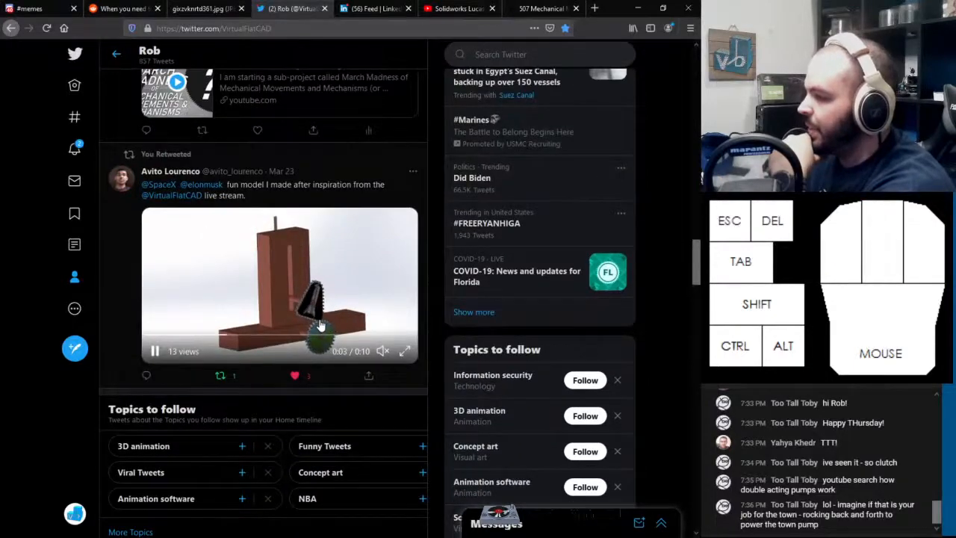
{"action": "scroll", "coordinate": [287, 361], "scroll_direction": "down", "scroll_amount": 4}
{"action": "scroll", "coordinate": [285, 362], "scroll_direction": "down", "scroll_amount": 12}
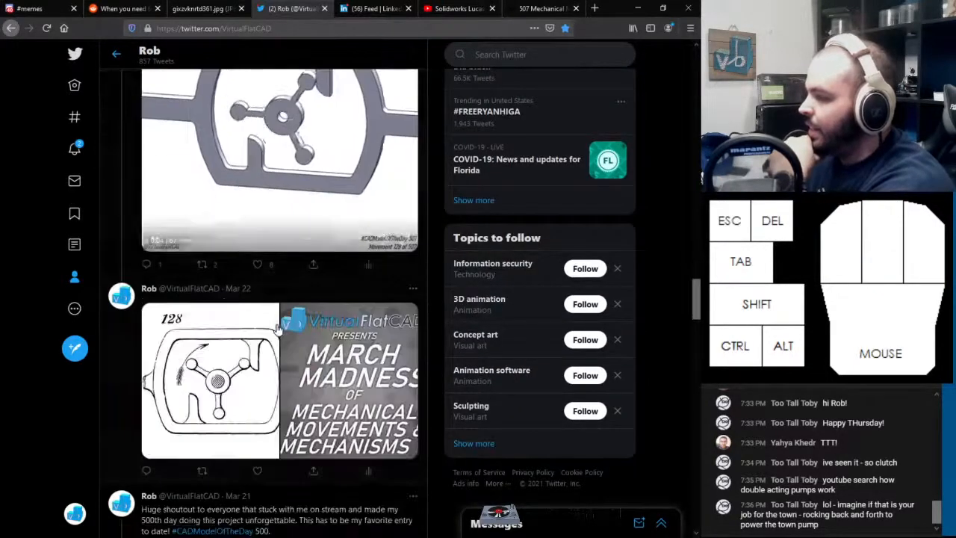
{"action": "scroll", "coordinate": [297, 303], "scroll_direction": "down", "scroll_amount": 4}
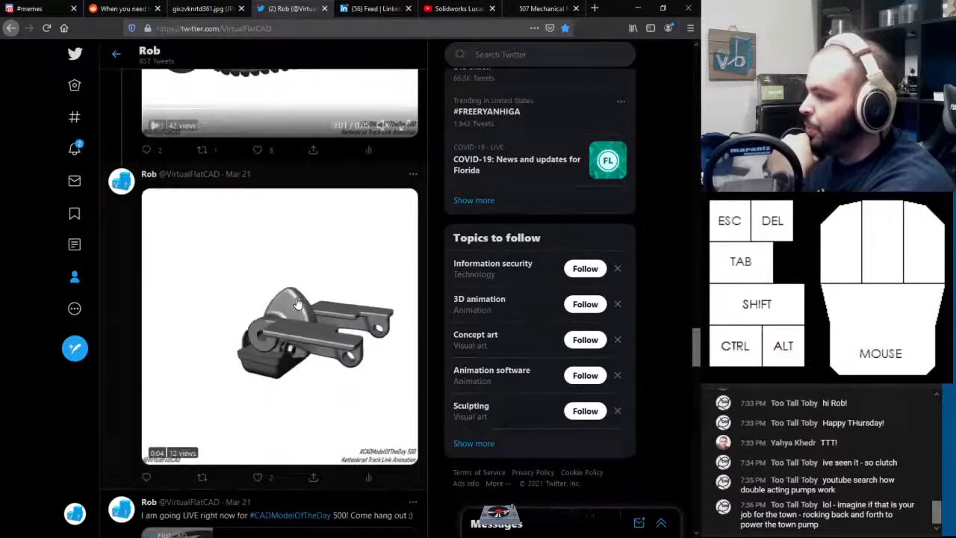
Review the movement 196 gear and movement 208 transmission posts, and return to the start of the profile
{"action": "scroll", "coordinate": [276, 314], "scroll_direction": "down", "scroll_amount": 8}
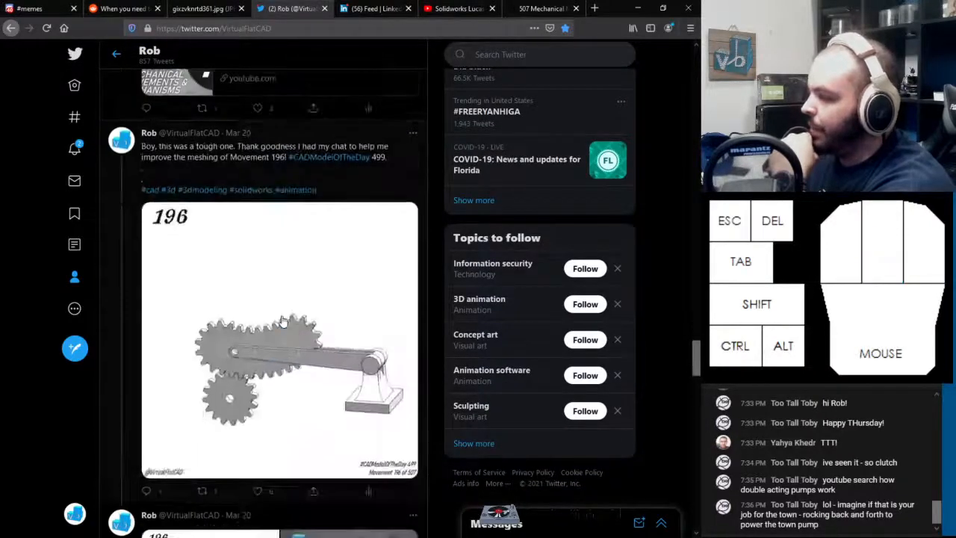
{"action": "scroll", "coordinate": [299, 239], "scroll_direction": "up", "scroll_amount": 5}
{"action": "scroll", "coordinate": [280, 271], "scroll_direction": "down", "scroll_amount": 6}
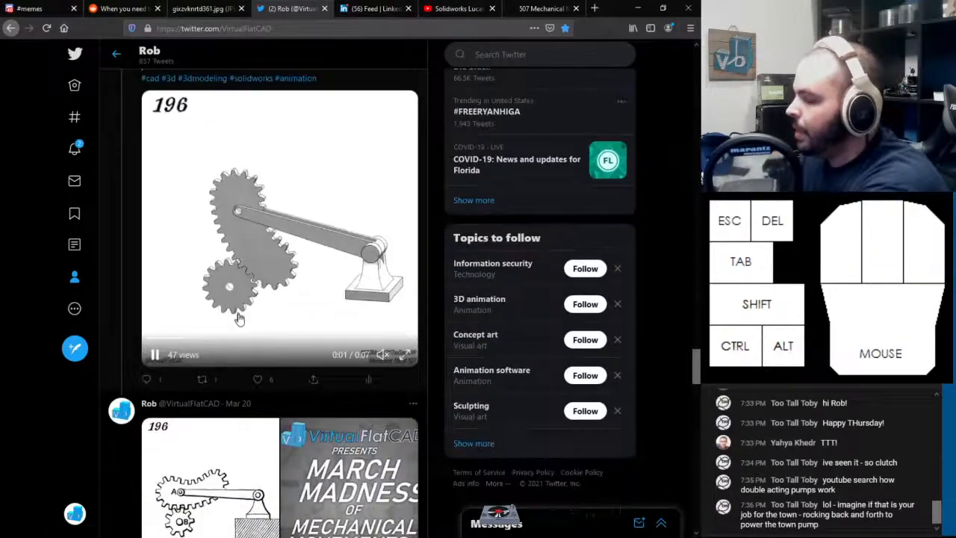
{"action": "scroll", "coordinate": [250, 331], "scroll_direction": "down", "scroll_amount": 8}
{"action": "scroll", "coordinate": [252, 332], "scroll_direction": "down", "scroll_amount": 6}
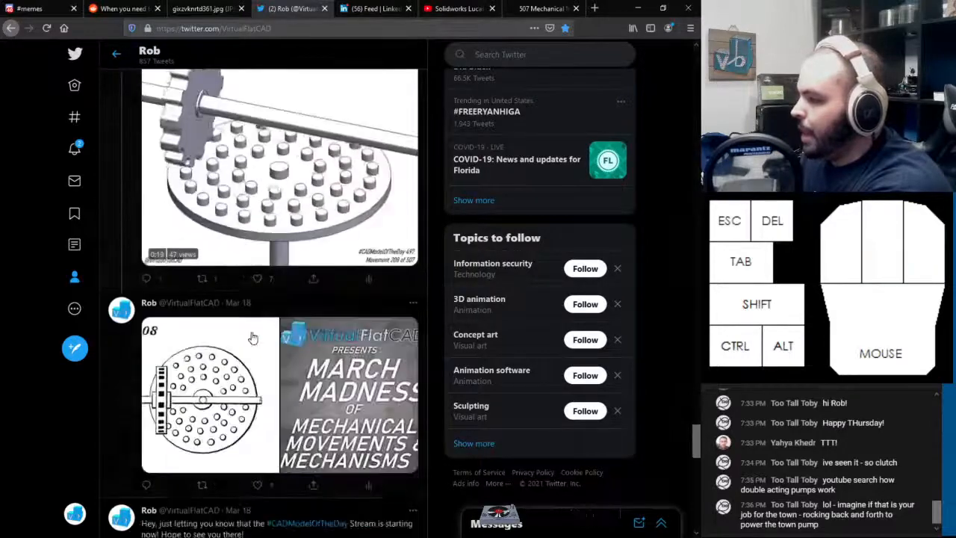
{"action": "scroll", "coordinate": [251, 328], "scroll_direction": "up", "scroll_amount": 15}
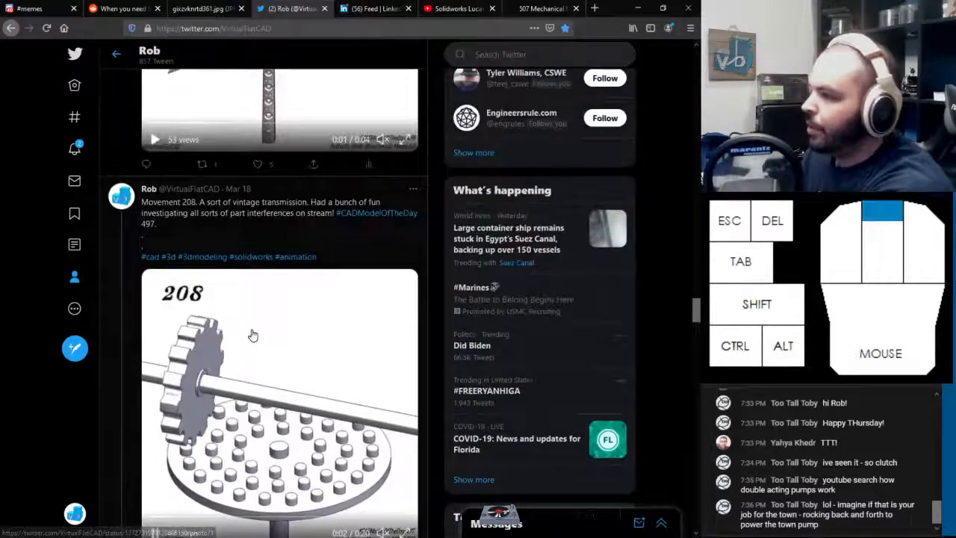
{"action": "scroll", "coordinate": [245, 309], "scroll_direction": "up", "scroll_amount": 15}
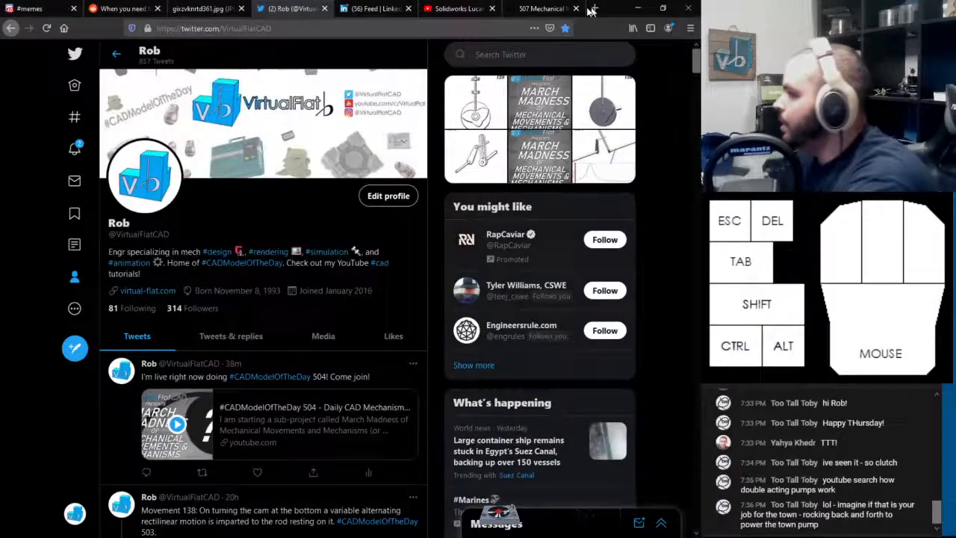
Return to 507 Mechanical Movements, page forward through the thumbnails, and open movement 488, the screw propeller
{"action": "left_click", "coordinate": [534, 8]}
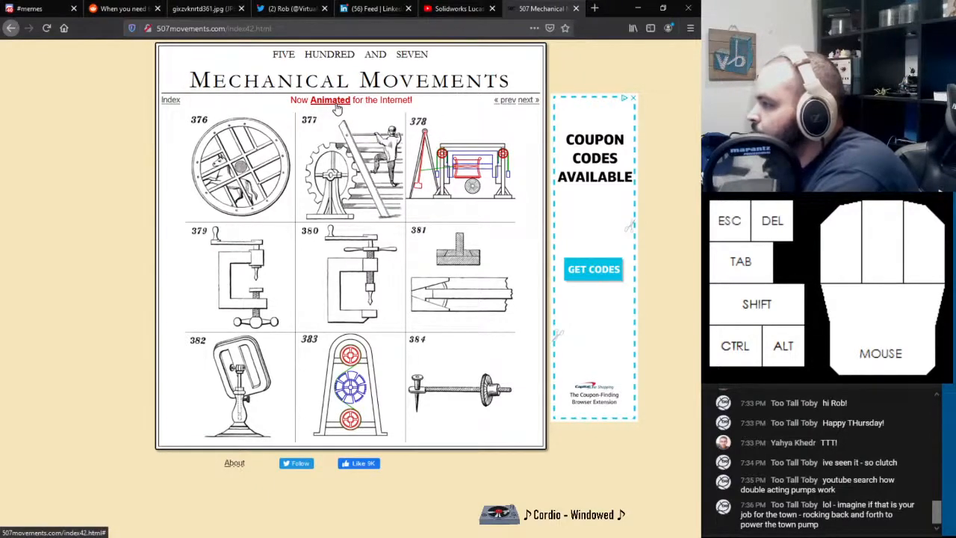
{"action": "left_click", "coordinate": [529, 100]}
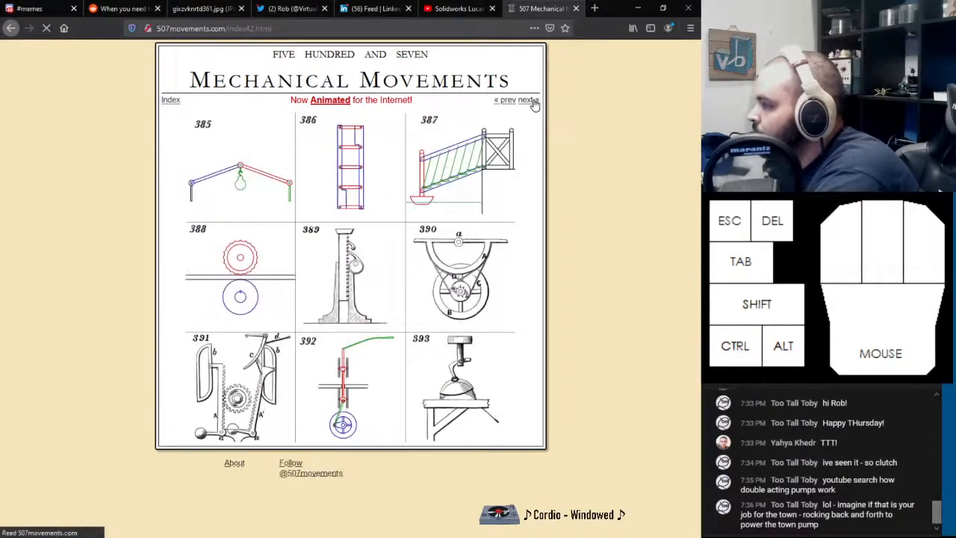
{"action": "left_click", "coordinate": [530, 101]}
{"action": "left_click", "coordinate": [533, 101]}
{"action": "left_click", "coordinate": [533, 101]}
{"action": "left_click", "coordinate": [532, 101]}
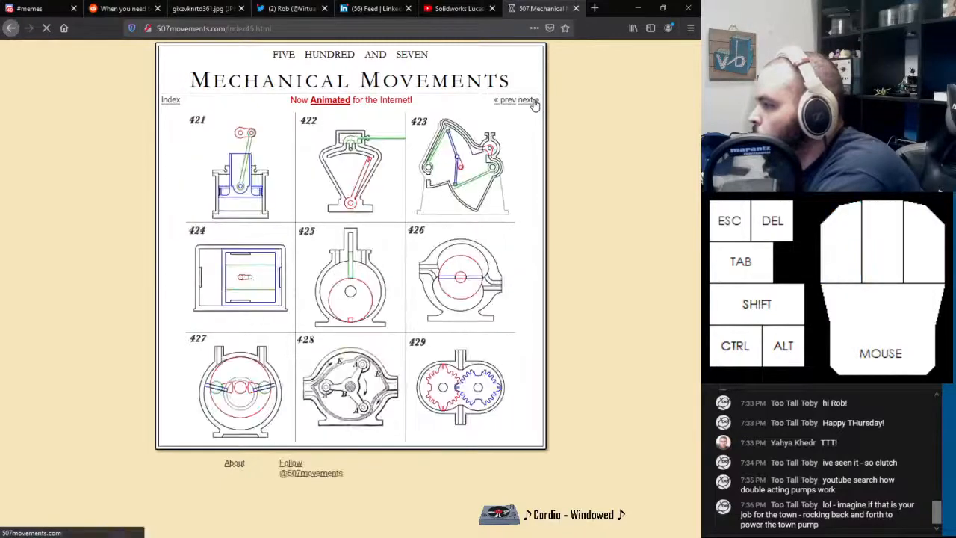
{"action": "left_click", "coordinate": [533, 101]}
{"action": "left_click", "coordinate": [532, 101]}
{"action": "left_click", "coordinate": [532, 100]}
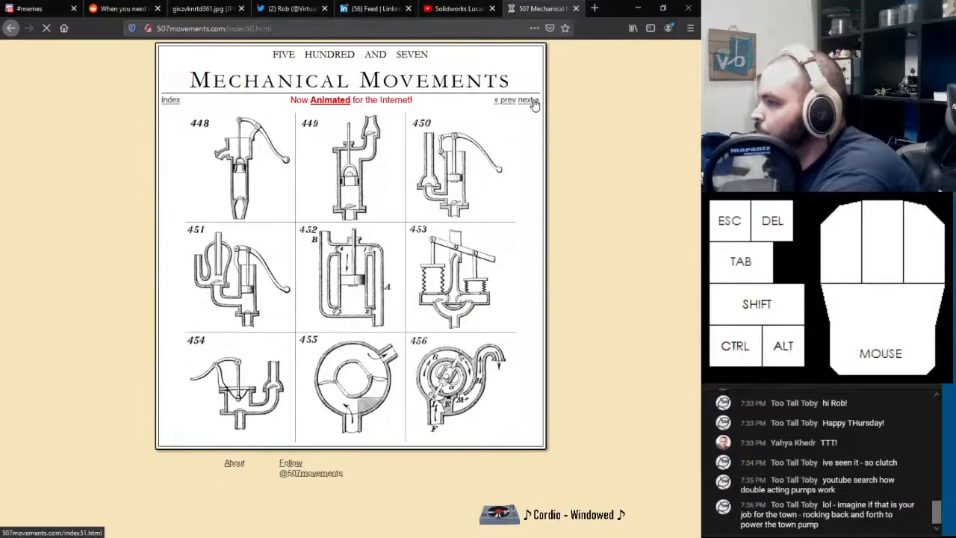
{"action": "left_click", "coordinate": [532, 101]}
{"action": "left_click", "coordinate": [533, 101]}
{"action": "left_click", "coordinate": [534, 100]}
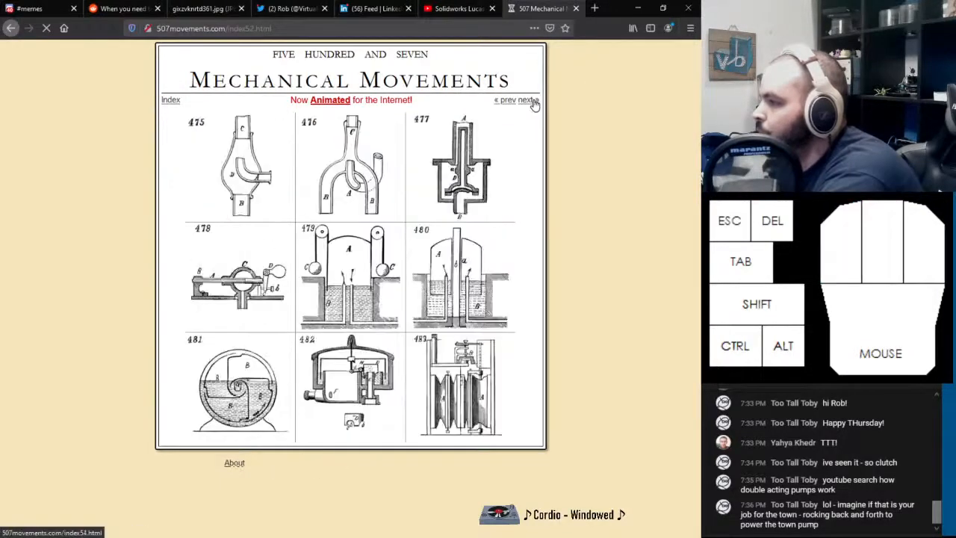
{"action": "left_click", "coordinate": [534, 101]}
{"action": "left_click", "coordinate": [331, 288]}
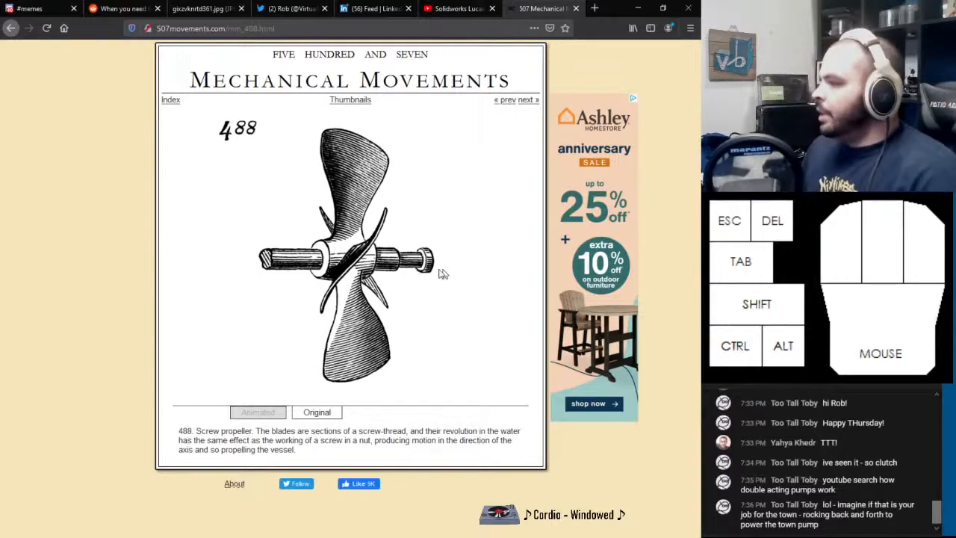
Save the propeller image as mm_488.png in a new folder named "504 - MOVEMENT 488" inside _#CADModelOfTheDay
{"action": "right_click", "coordinate": [362, 276]}
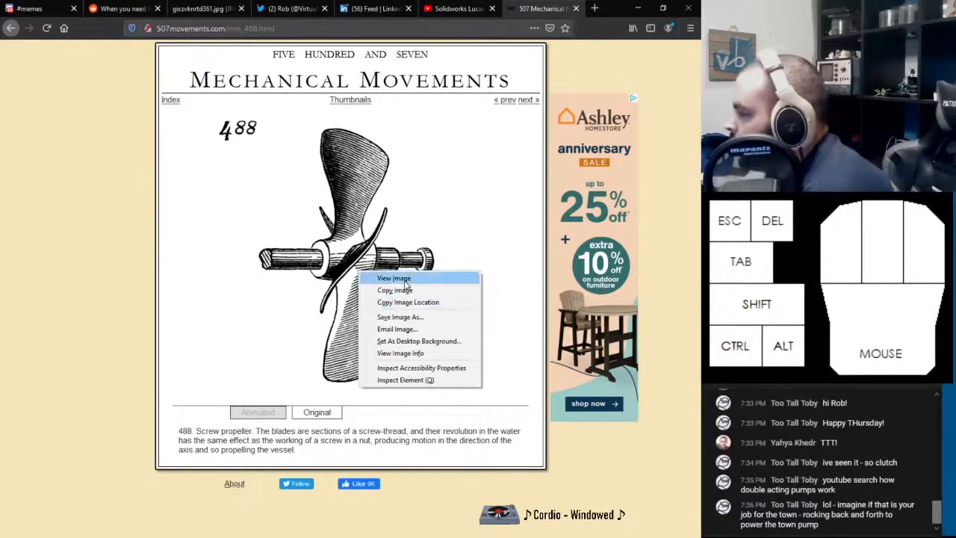
{"action": "left_click", "coordinate": [400, 317]}
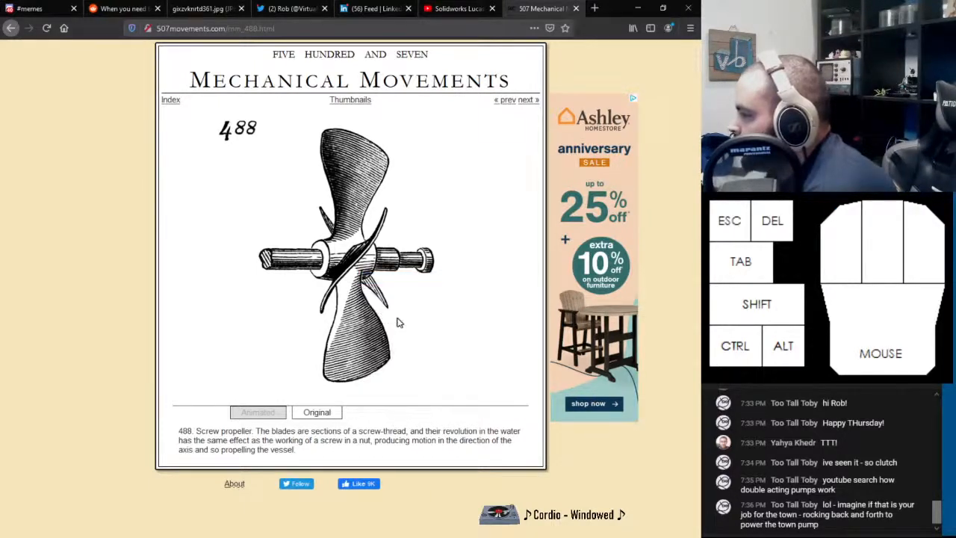
{"action": "left_click", "coordinate": [200, 27]}
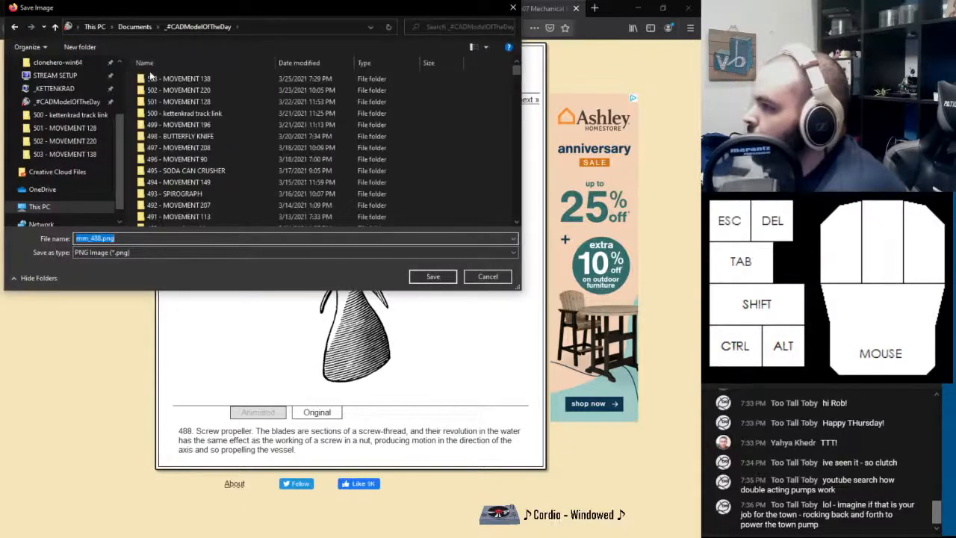
{"action": "left_click", "coordinate": [80, 46]}
{"action": "type", "text": "504 - MOVEMENT"}
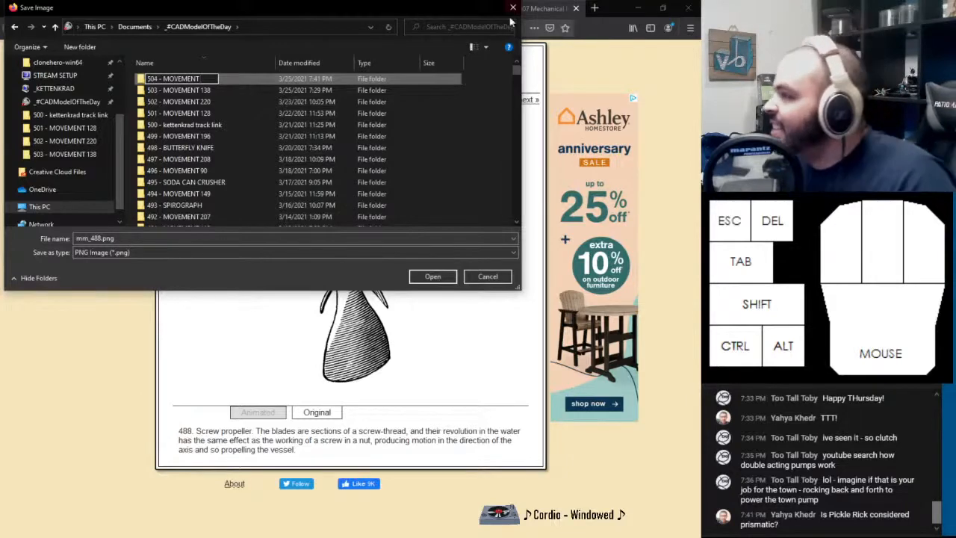
{"action": "left_click_drag", "start_coordinate": [427, 15], "coordinate": [437, 156]}
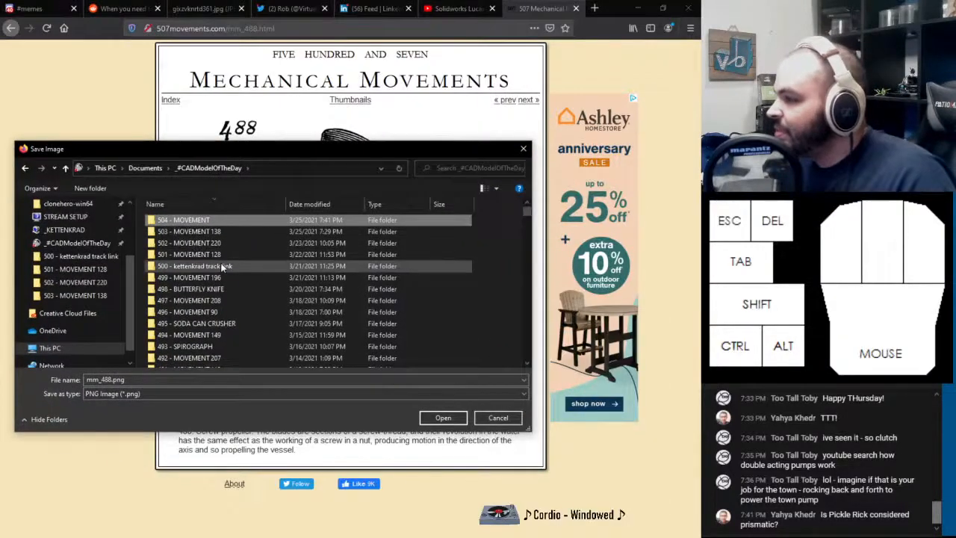
{"action": "left_click", "coordinate": [194, 220]}
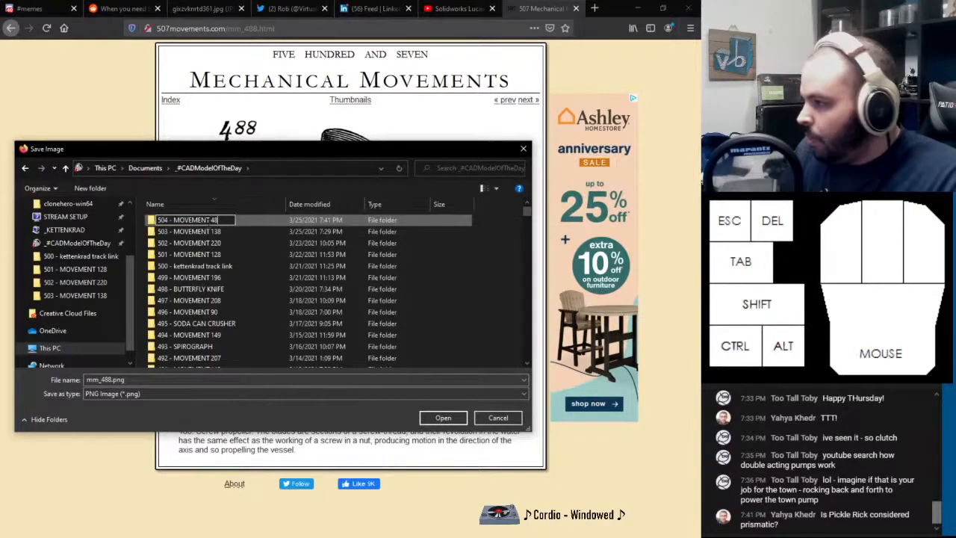
{"action": "key", "text": "Return"}
{"action": "double_click", "coordinate": [195, 221]}
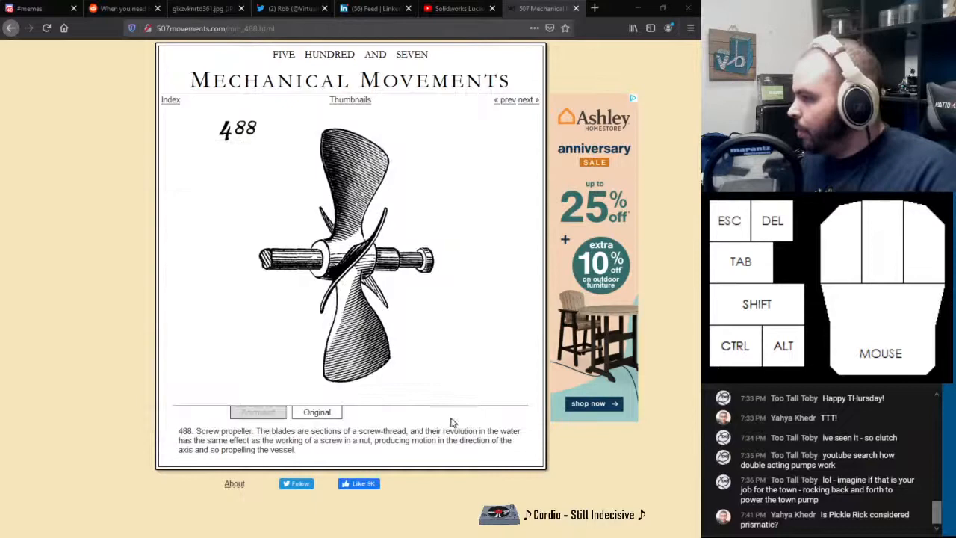
{"action": "left_click", "coordinate": [443, 418]}
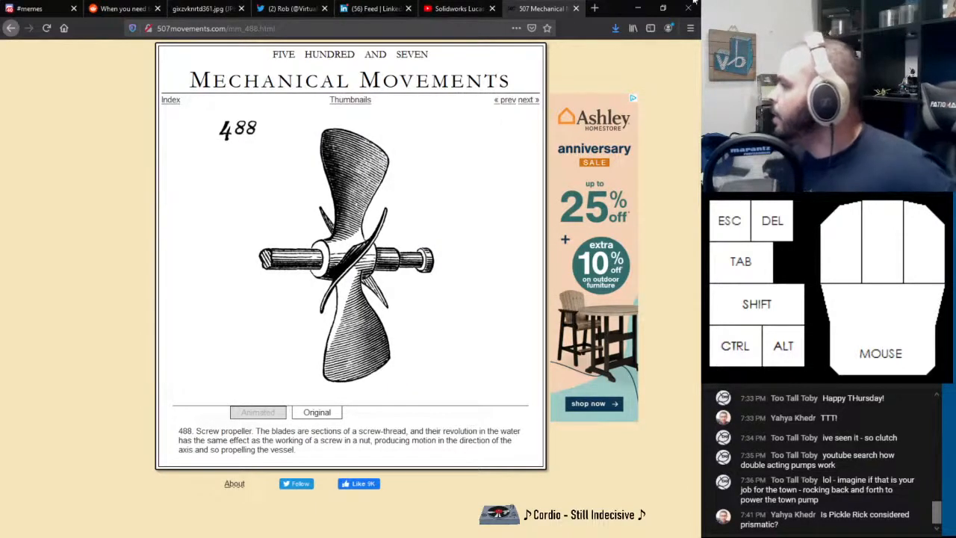
Switch to SOLIDWORKS and close all open documents without saving the modified MM138_ASM assembly
{"action": "left_click", "coordinate": [636, 8]}
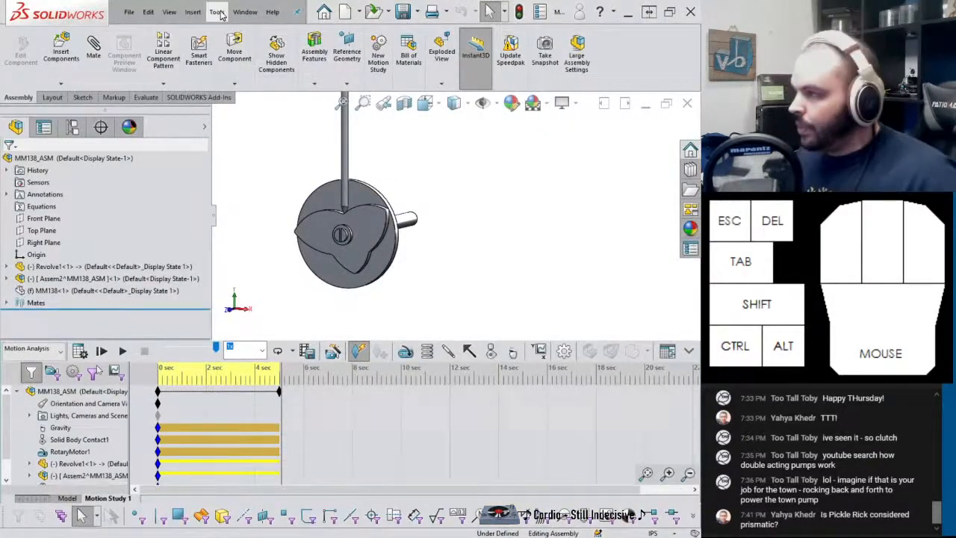
{"action": "left_click", "coordinate": [245, 12]}
{"action": "left_click", "coordinate": [266, 130]}
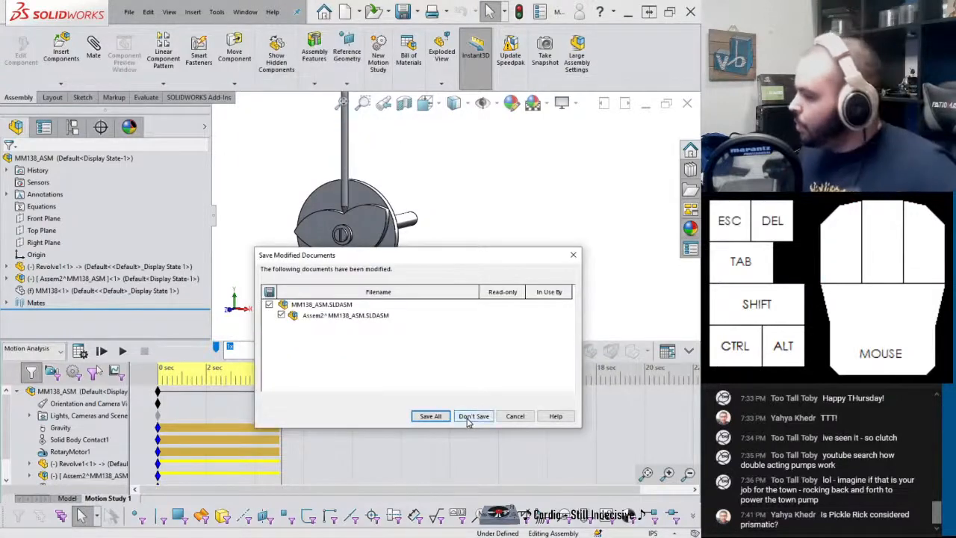
{"action": "left_click", "coordinate": [470, 418]}
{"action": "left_click", "coordinate": [128, 12]}
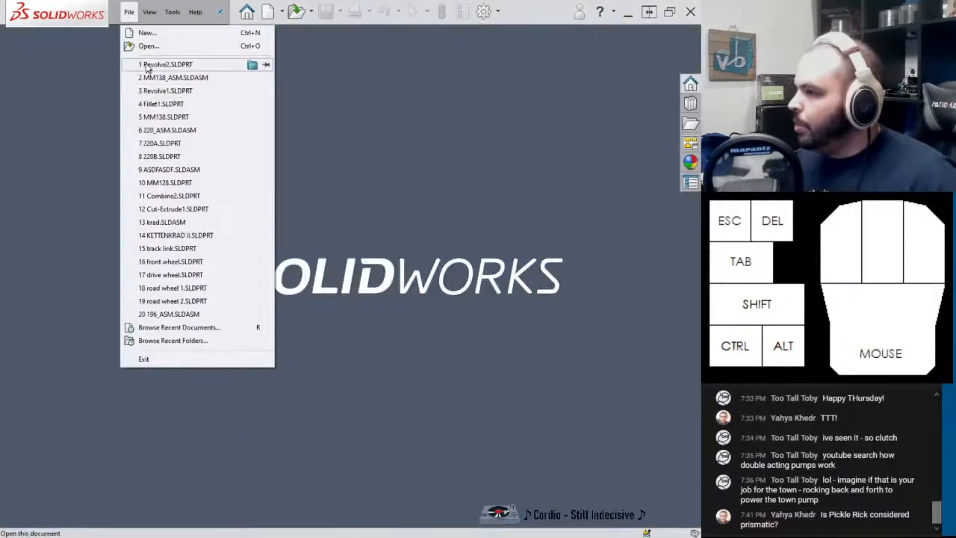
{"action": "left_click", "coordinate": [149, 46]}
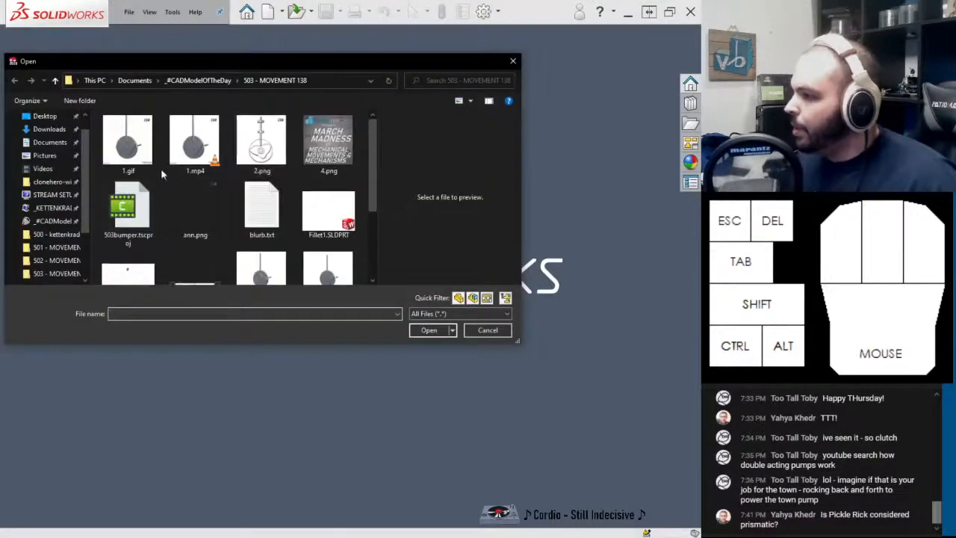
{"action": "left_click", "coordinate": [198, 80]}
{"action": "left_click", "coordinate": [487, 329]}
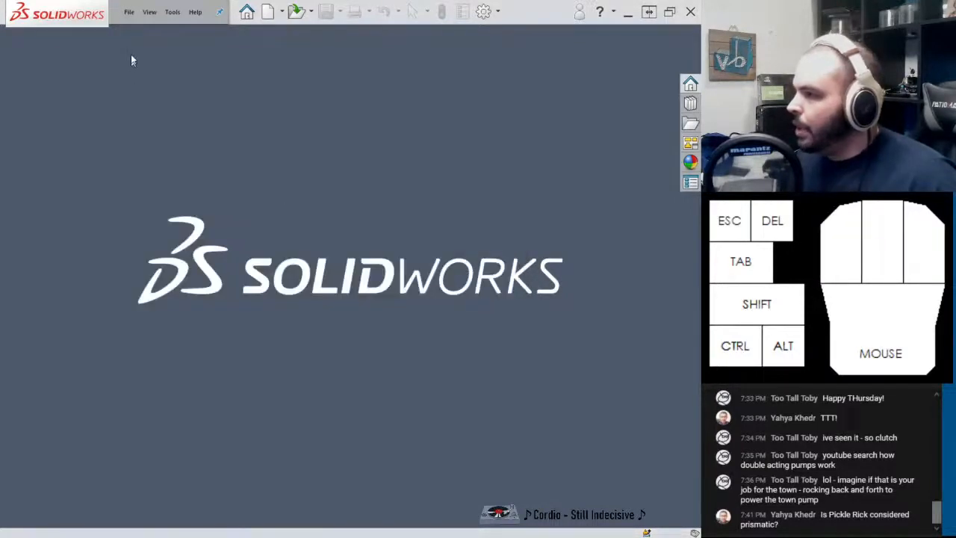
{"action": "left_click", "coordinate": [129, 12]}
{"action": "left_click", "coordinate": [140, 44]}
{"action": "left_click", "coordinate": [484, 330]}
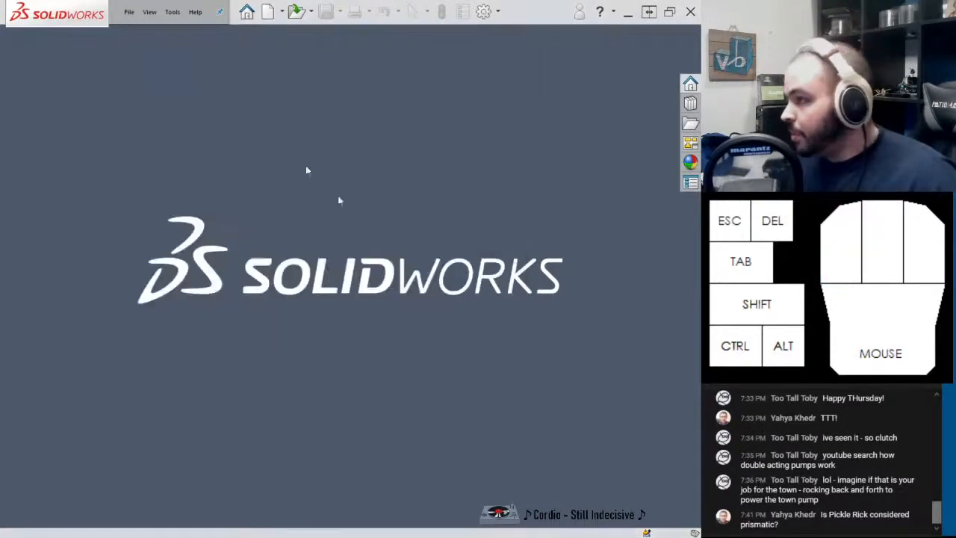
Create a new part document from the Part template
{"action": "left_click", "coordinate": [129, 13]}
{"action": "left_click", "coordinate": [138, 32]}
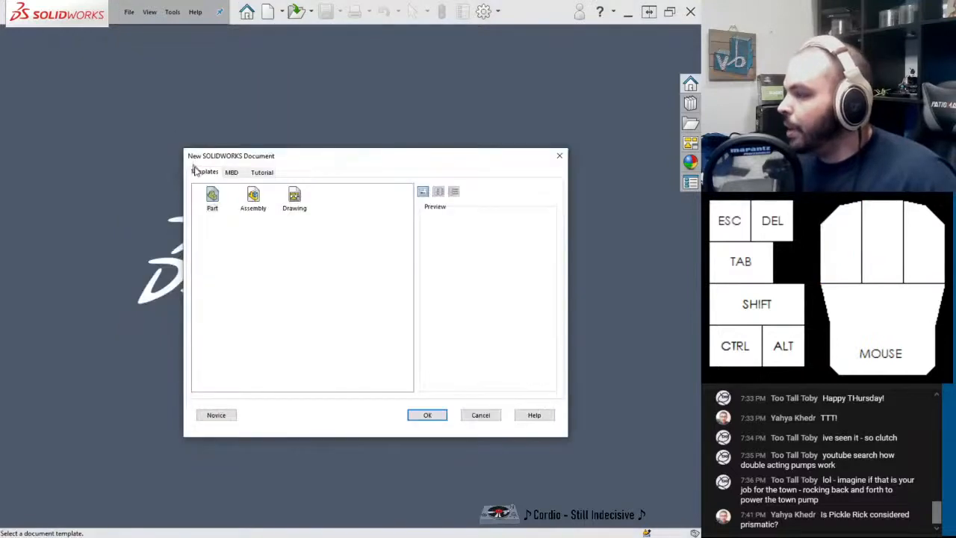
{"action": "left_click", "coordinate": [427, 416]}
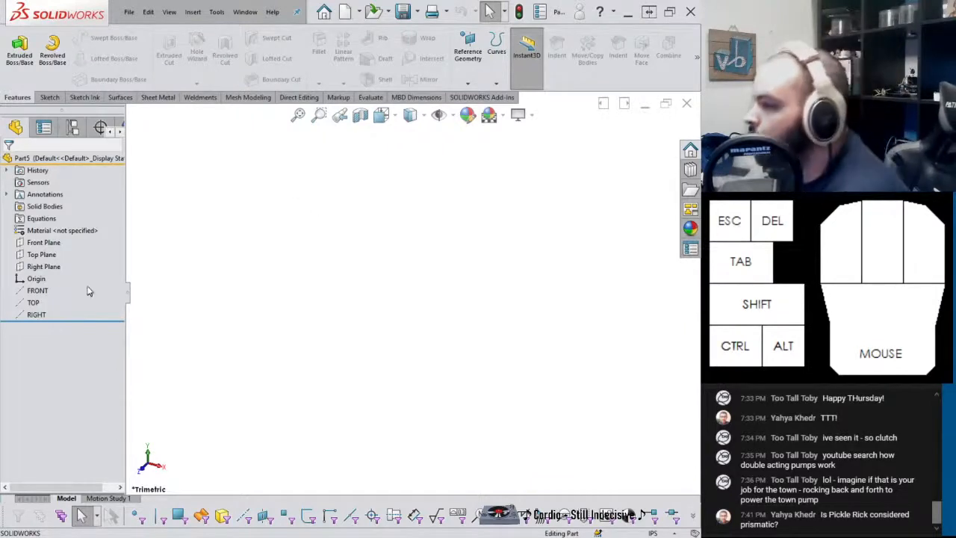
{"action": "left_click", "coordinate": [42, 244]}
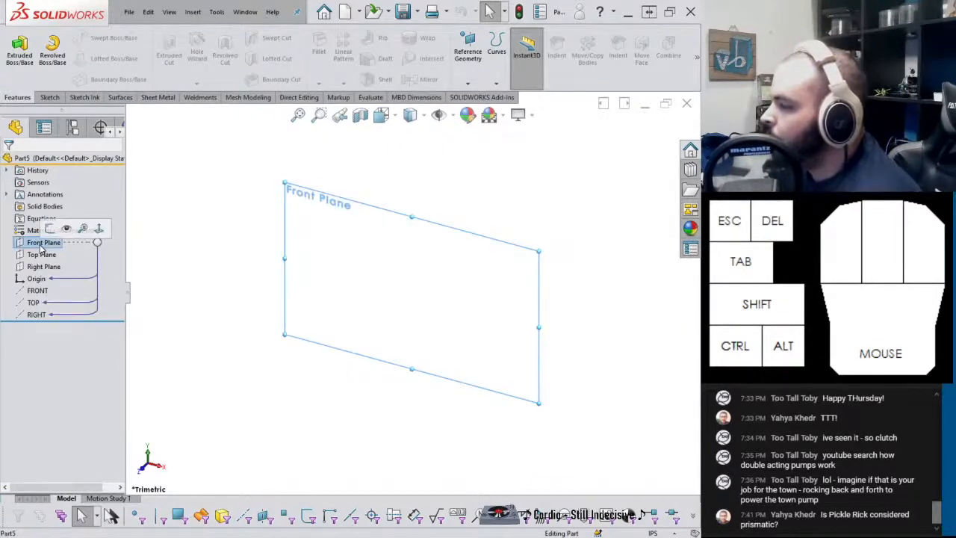
{"action": "left_click", "coordinate": [188, 243]}
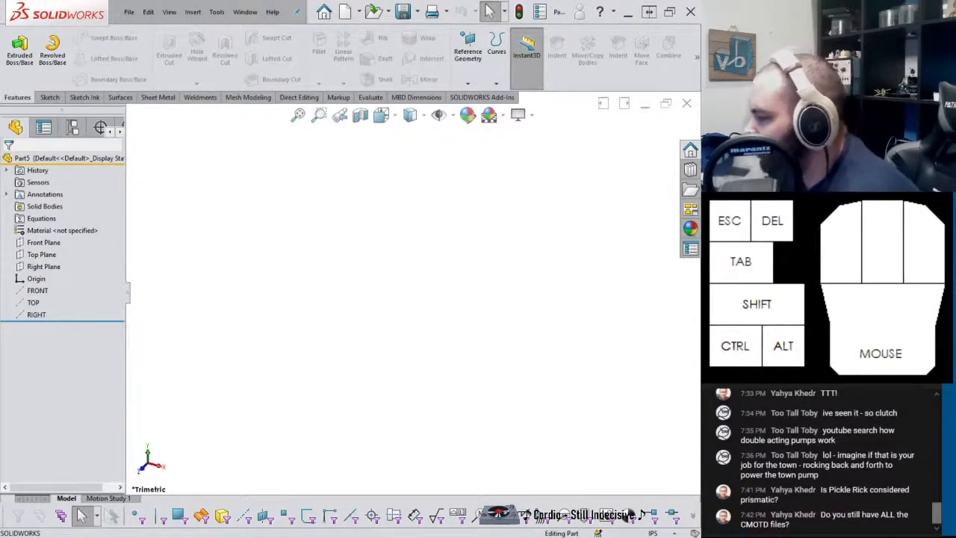
Copy the movement 488 propeller image from the browser and paste it into the empty SOLIDWORKS part
{"action": "left_click", "coordinate": [309, 536]}
{"action": "left_click", "coordinate": [442, 481]}
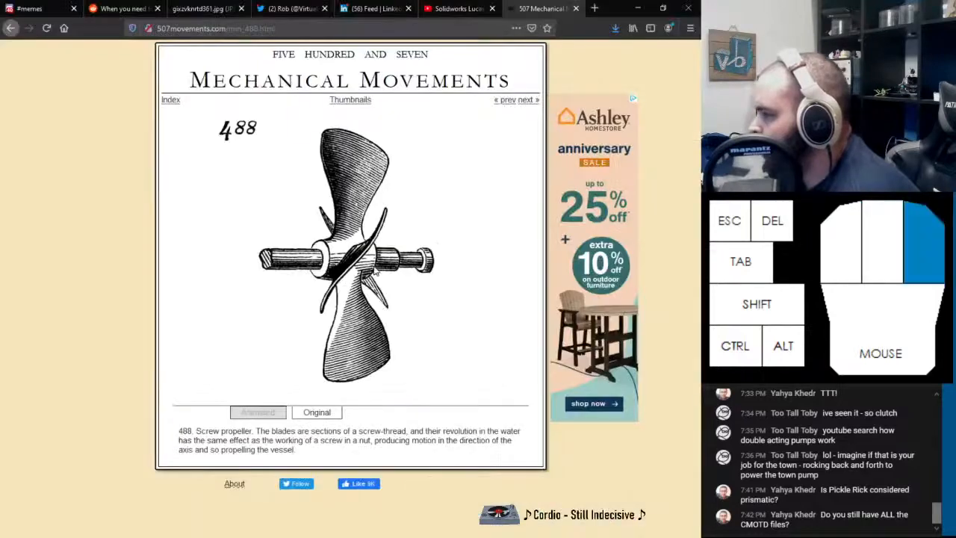
{"action": "right_click", "coordinate": [379, 271]}
{"action": "left_click", "coordinate": [419, 288]}
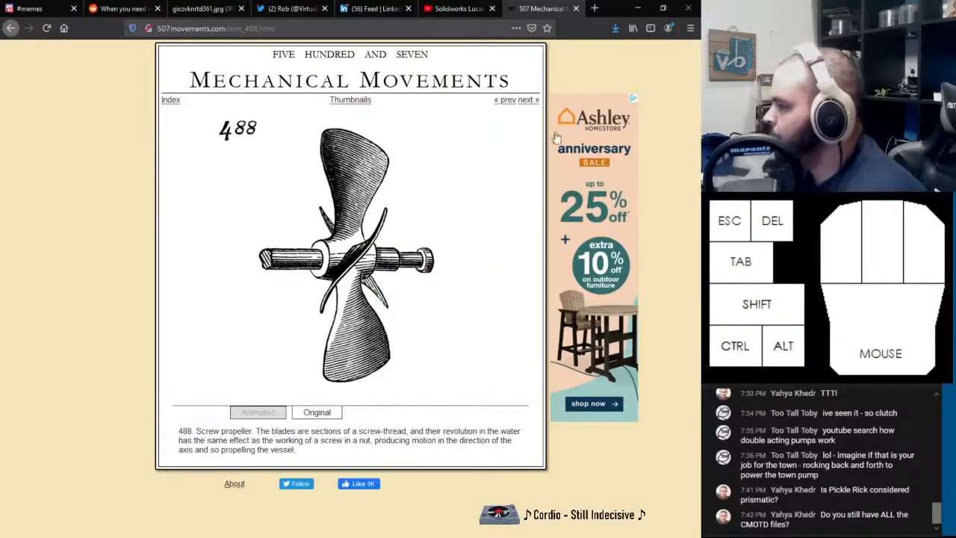
{"action": "left_click", "coordinate": [639, 8]}
{"action": "right_click", "coordinate": [413, 171]}
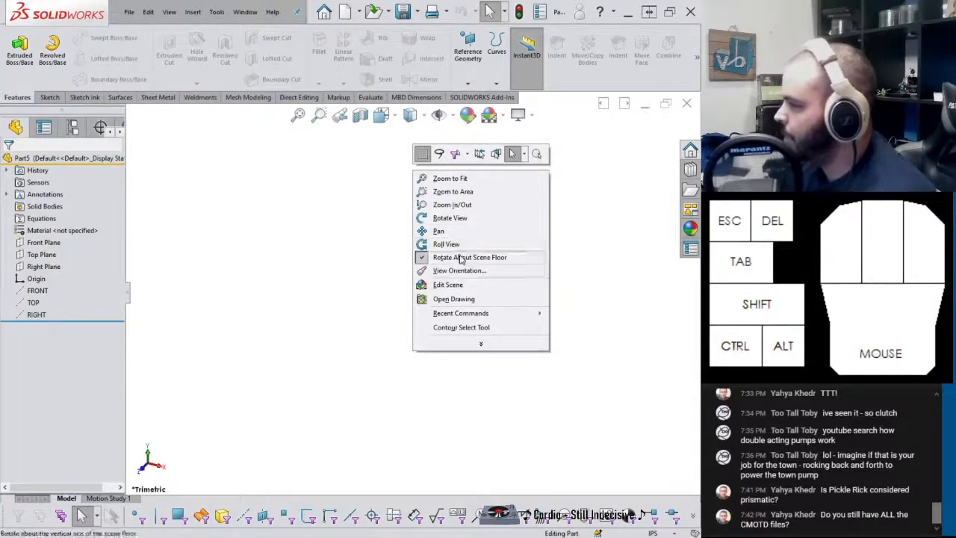
{"action": "left_click", "coordinate": [292, 216]}
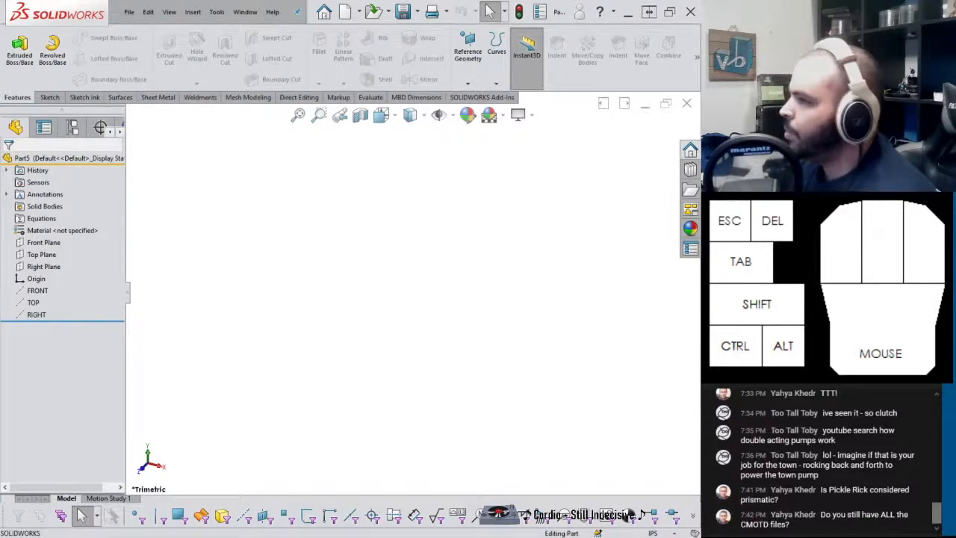
{"action": "left_click", "coordinate": [148, 12]}
{"action": "left_click", "coordinate": [173, 118]}
{"action": "scroll", "coordinate": [336, 262], "scroll_direction": "up", "scroll_amount": 4}
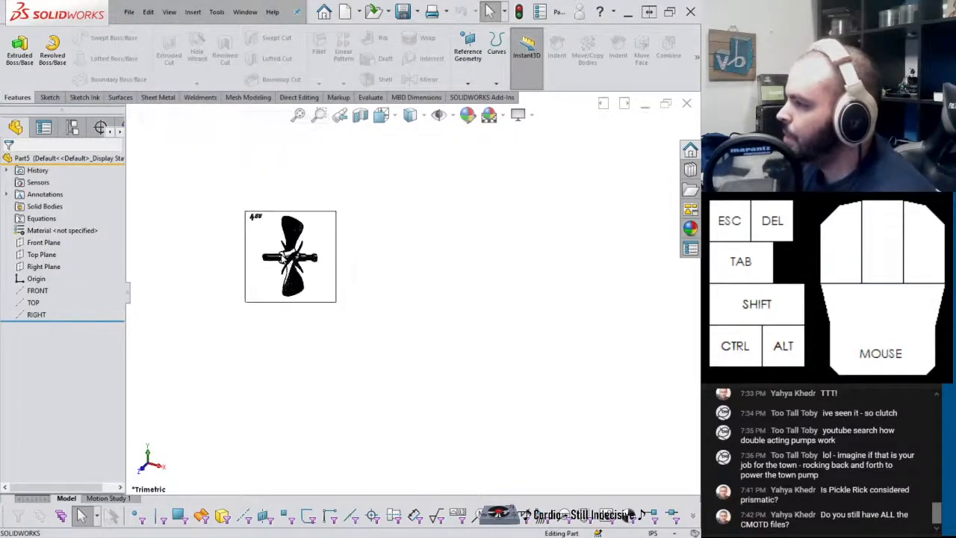
Move the pasted propeller picture above and to the right of the part's origin
{"action": "left_click_drag", "start_coordinate": [313, 270], "coordinate": [528, 179]}
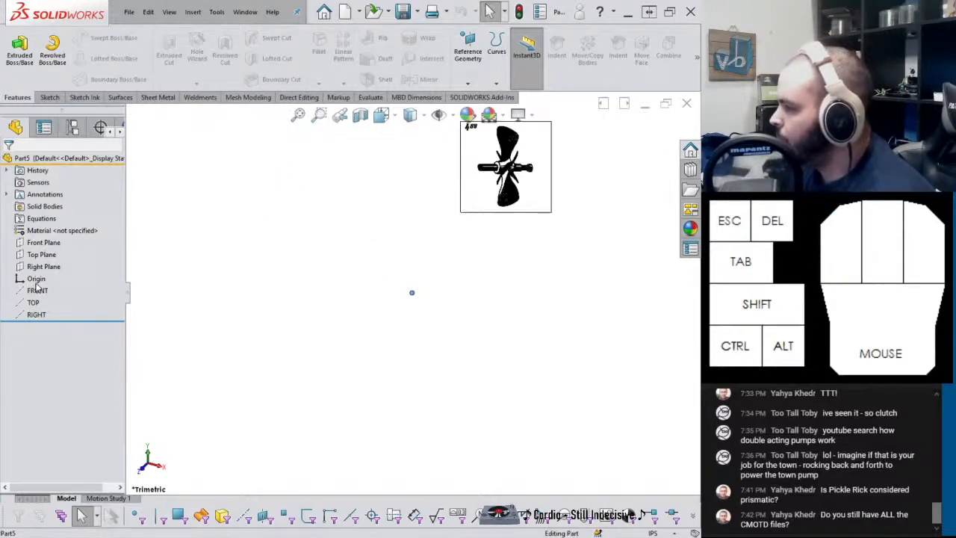
{"action": "left_click_drag", "start_coordinate": [502, 216], "coordinate": [486, 263]}
{"action": "scroll", "coordinate": [482, 265], "scroll_direction": "down", "scroll_amount": 3}
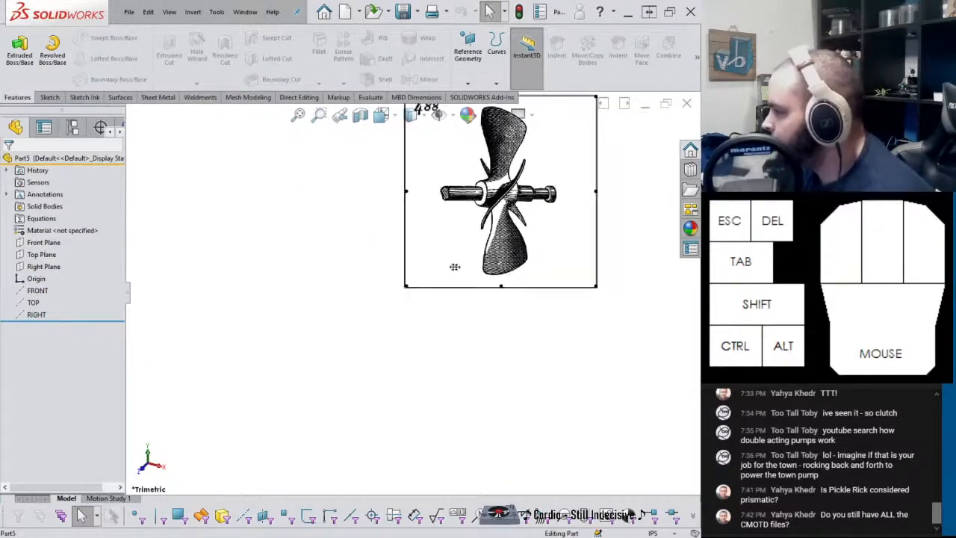
{"action": "scroll", "coordinate": [366, 340], "scroll_direction": "down", "scroll_amount": 2}
{"action": "scroll", "coordinate": [402, 298], "scroll_direction": "up", "scroll_amount": 1}
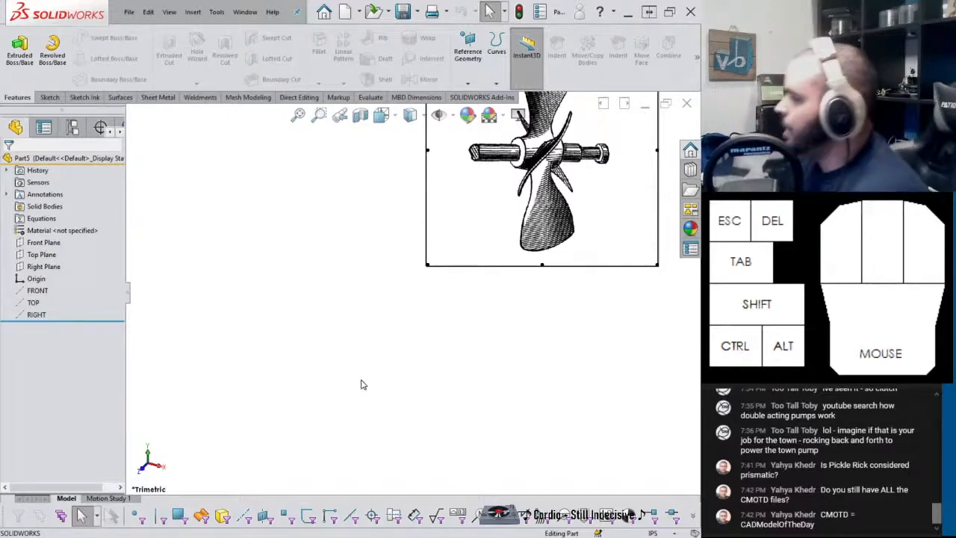
{"action": "scroll", "coordinate": [433, 346], "scroll_direction": "down", "scroll_amount": 3}
{"action": "scroll", "coordinate": [438, 328], "scroll_direction": "up", "scroll_amount": 3}
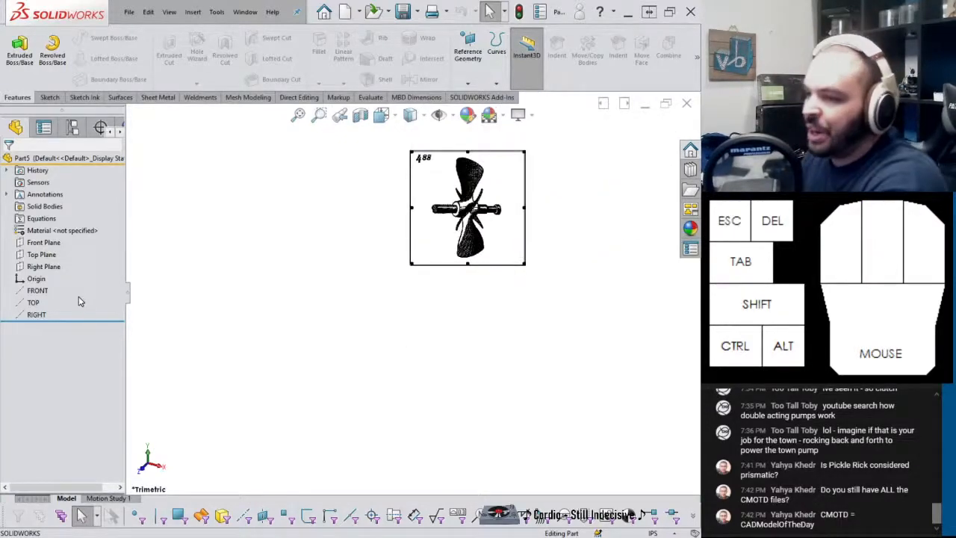
Start a sketch on the Front Plane and draw a thin center rectangle, about 2.77 in wide, directly above the origin
{"action": "left_click", "coordinate": [41, 243]}
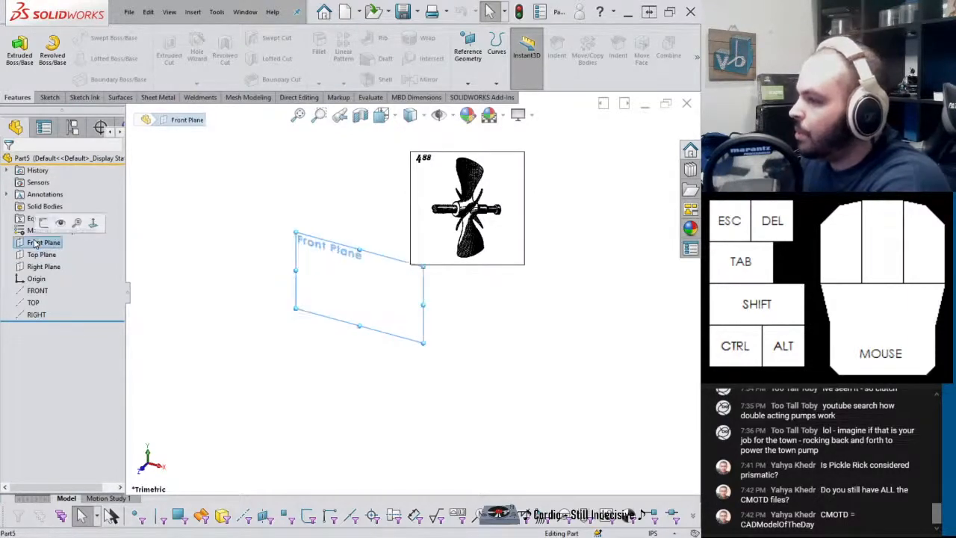
{"action": "left_click", "coordinate": [43, 222]}
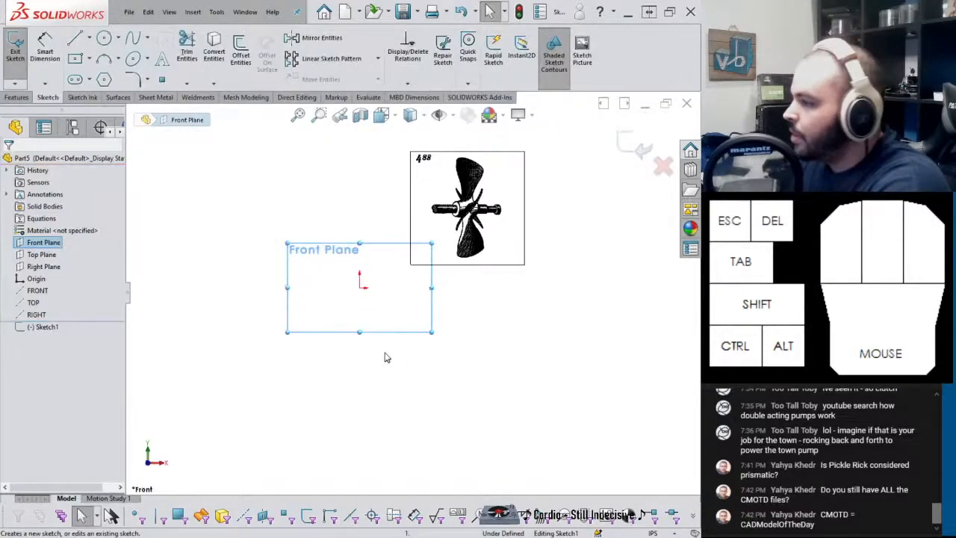
{"action": "scroll", "coordinate": [346, 286], "scroll_direction": "down", "scroll_amount": 5}
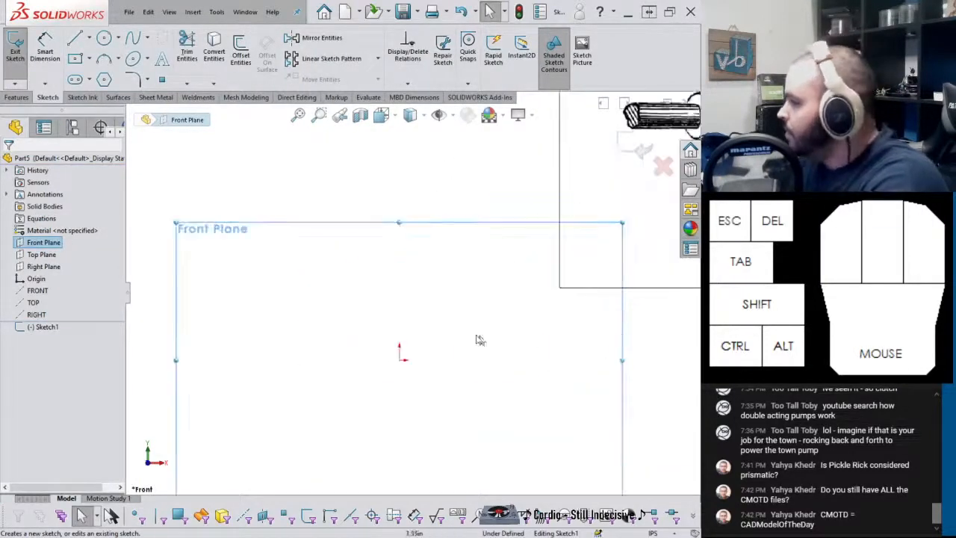
{"action": "left_click", "coordinate": [75, 58]}
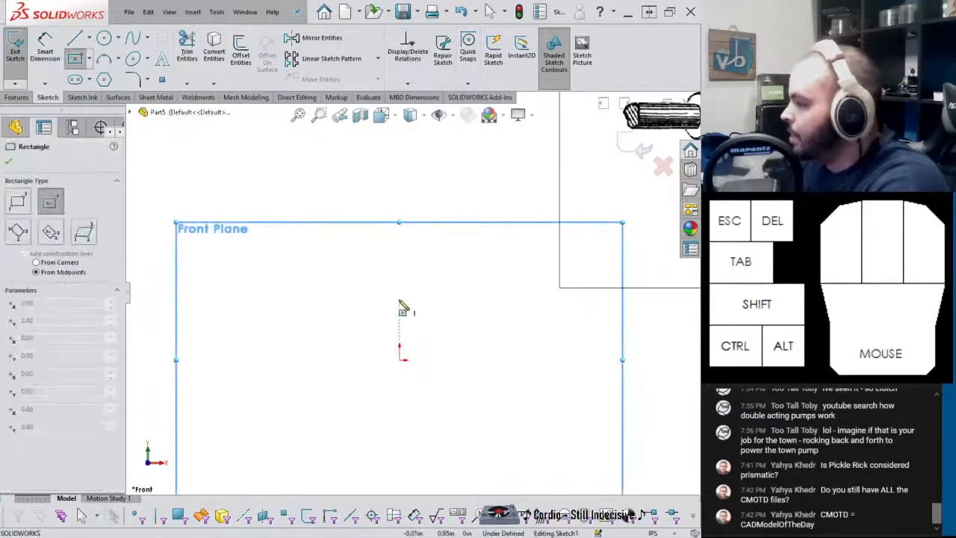
{"action": "left_click_drag", "start_coordinate": [399, 300], "coordinate": [311, 307]}
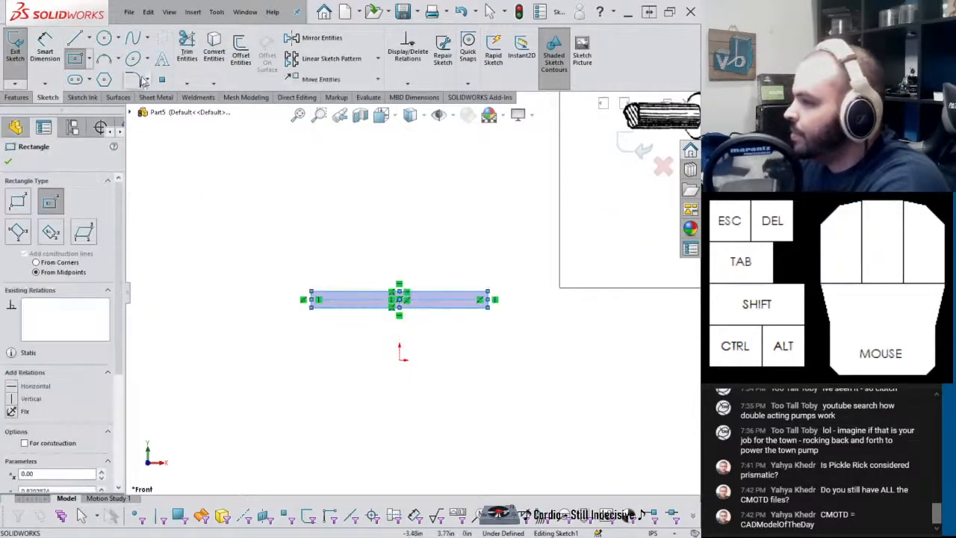
Connect the midpoint of the rectangle's lower edge to the origin with a vertical centerline
{"action": "left_click", "coordinate": [89, 38]}
{"action": "left_click", "coordinate": [95, 66]}
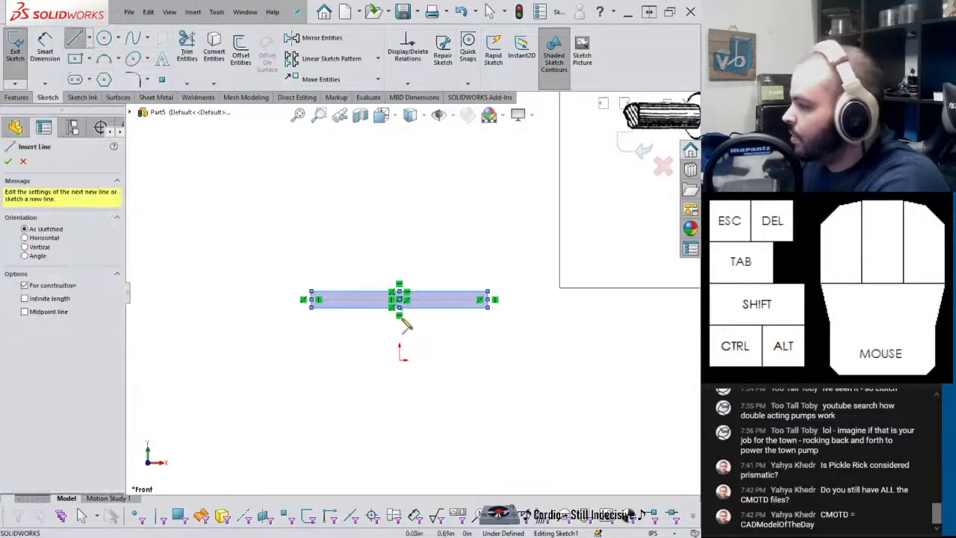
{"action": "left_click_drag", "start_coordinate": [399, 314], "coordinate": [399, 367]}
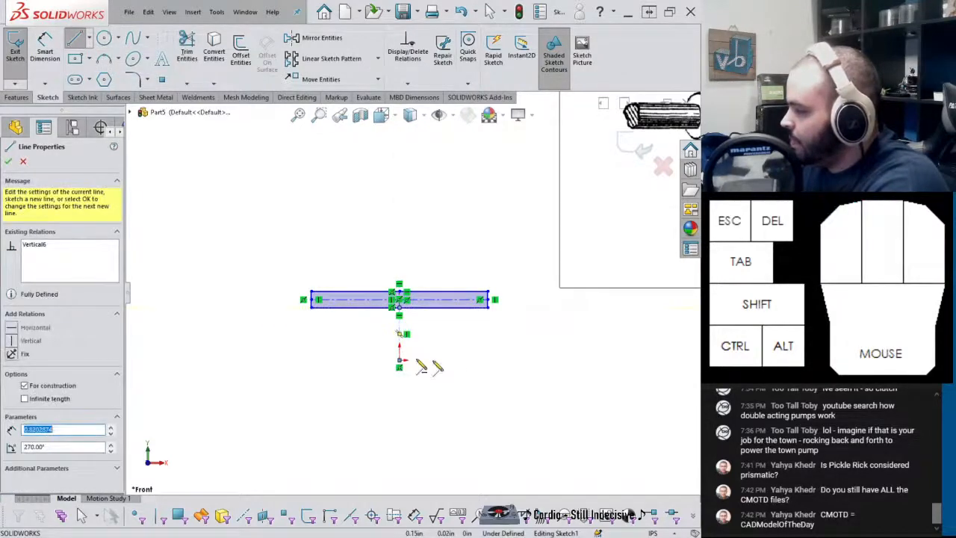
{"action": "key", "text": "Escape"}
Dimension the rectangle's horizontal length to 2.00 in
{"action": "right_click_drag", "start_coordinate": [446, 410], "coordinate": [427, 294]}
{"action": "left_click", "coordinate": [429, 292]}
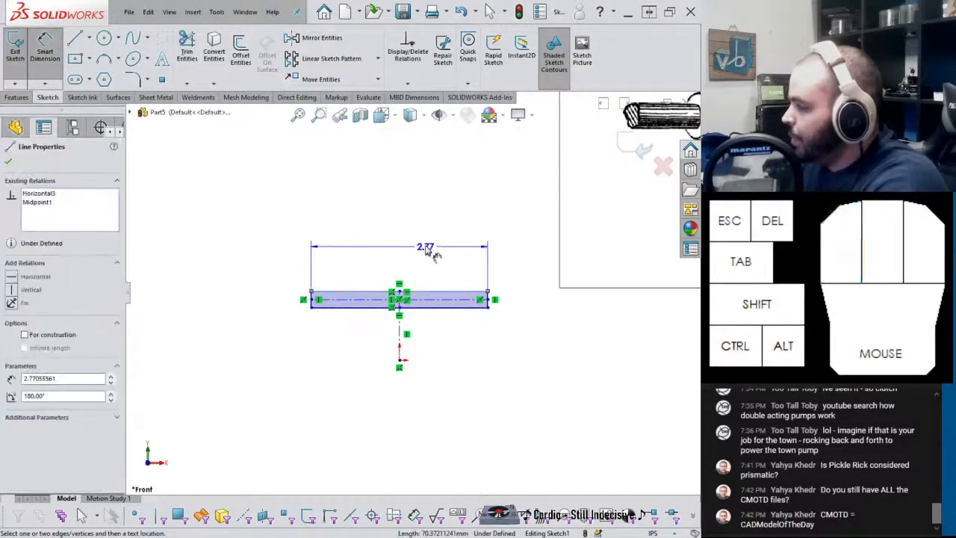
{"action": "left_click", "coordinate": [427, 249]}
{"action": "type", "text": "2.00in"}
{"action": "key", "text": "Return"}
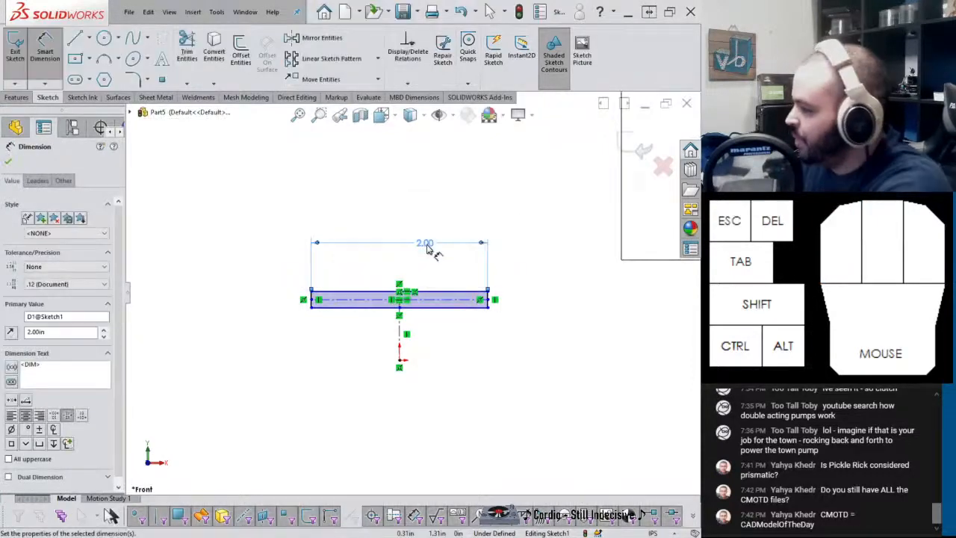
Dimension the distance from the origin to the rectangle's upper edge as 0.50 in
{"action": "left_click", "coordinate": [400, 361]}
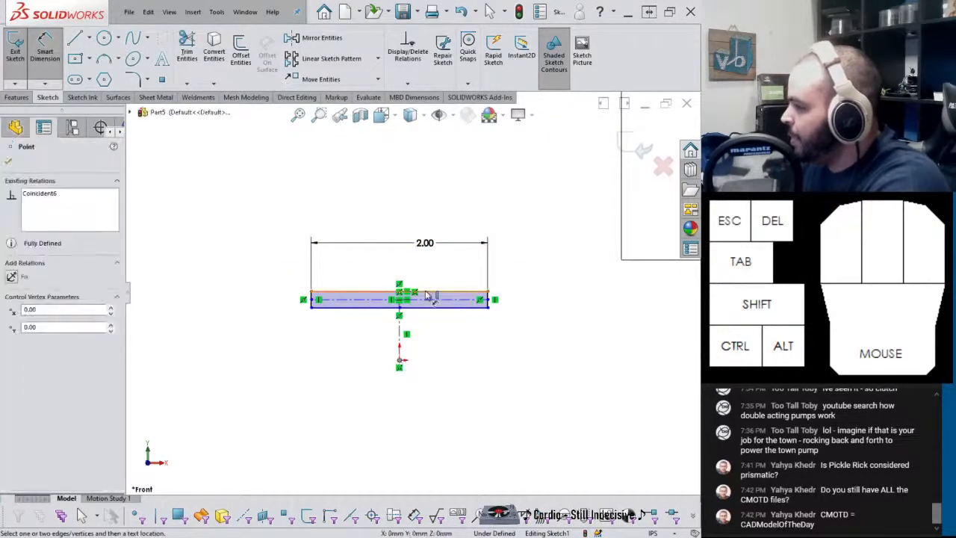
{"action": "left_click", "coordinate": [427, 291]}
{"action": "left_click", "coordinate": [568, 342]}
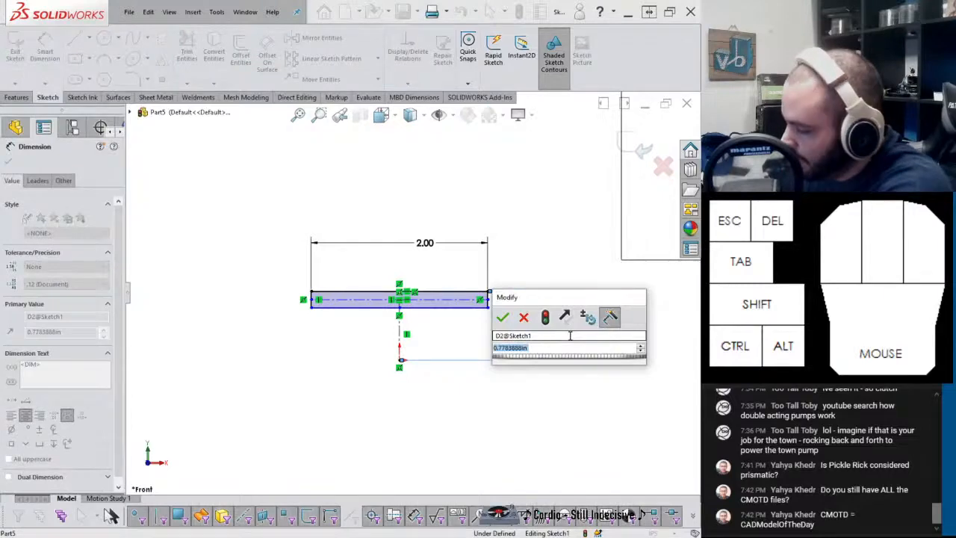
{"action": "type", "text": "3"}
{"action": "key", "text": "Return"}
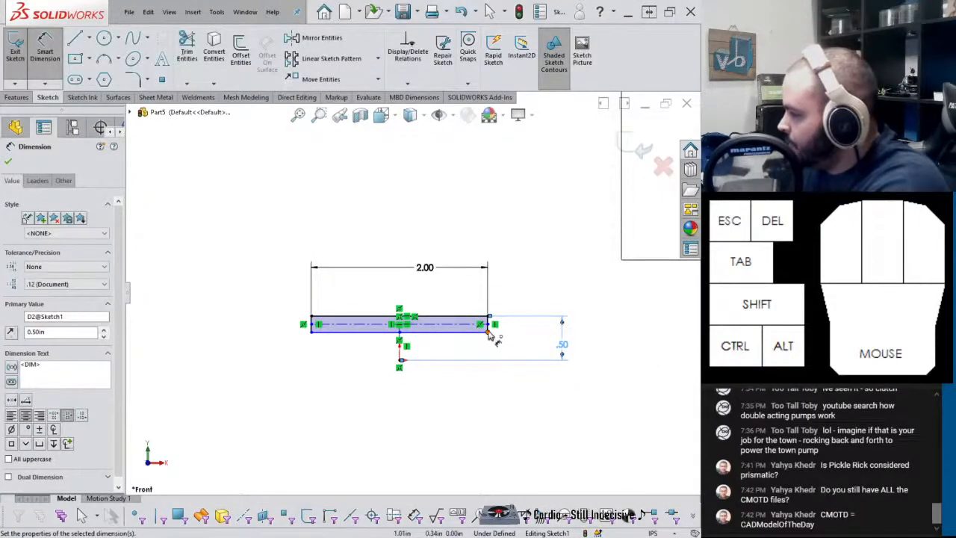
Dimension the rectangle's thickness at its short end edge to 0.1875 in
{"action": "scroll", "coordinate": [489, 329], "scroll_direction": "up", "scroll_amount": 3}
{"action": "left_click", "coordinate": [470, 321]}
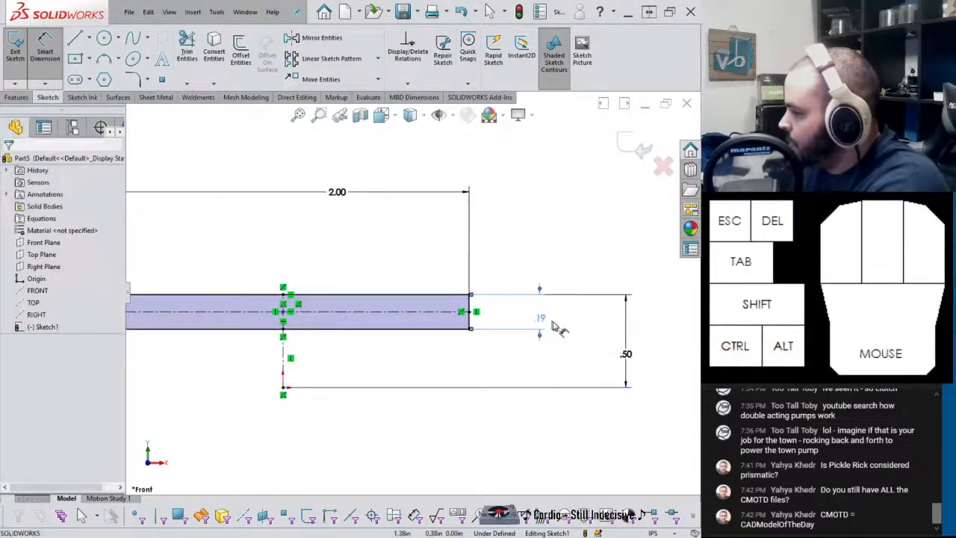
{"action": "left_click", "coordinate": [540, 318]}
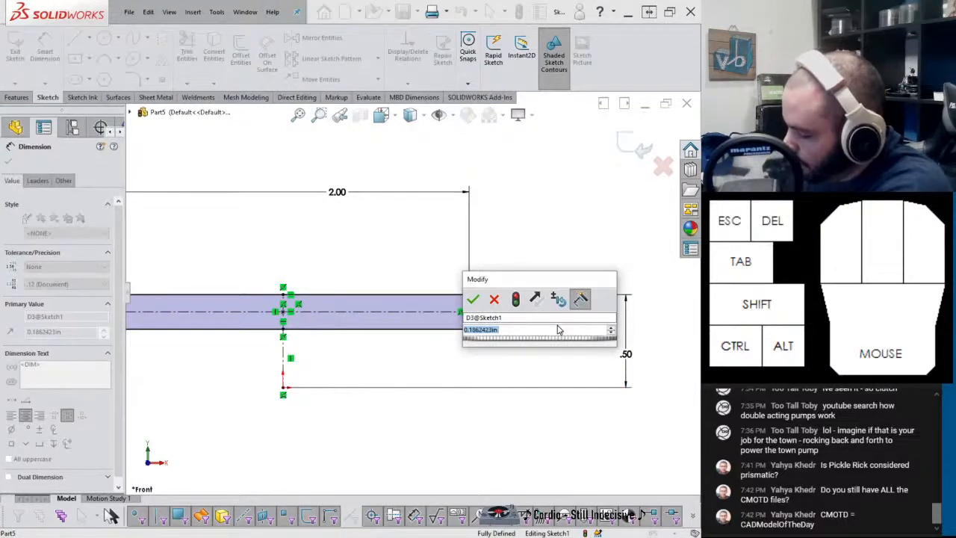
{"action": "type", "text": ".18"}
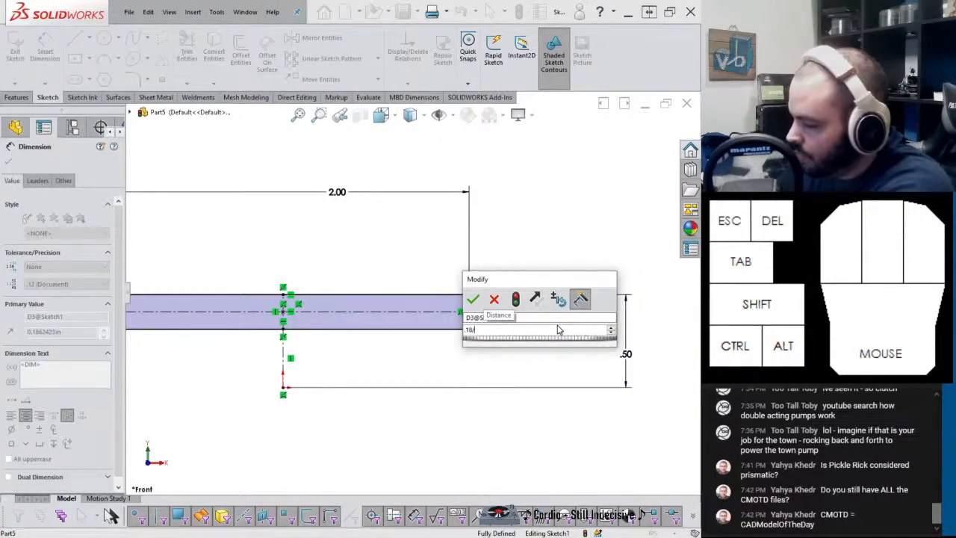
{"action": "type", "text": "75"}
{"action": "key", "text": "Return"}
{"action": "scroll", "coordinate": [529, 342], "scroll_direction": "down", "scroll_amount": 2}
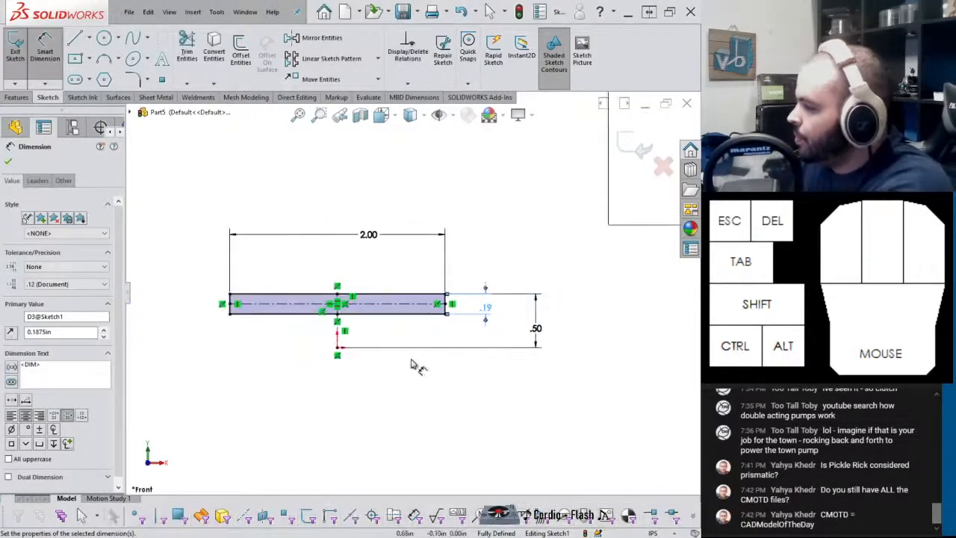
Revolve the rectangle sketch 360 degrees about the RIGHT axis to form the hollow cylindrical hub
{"action": "left_click", "coordinate": [17, 97]}
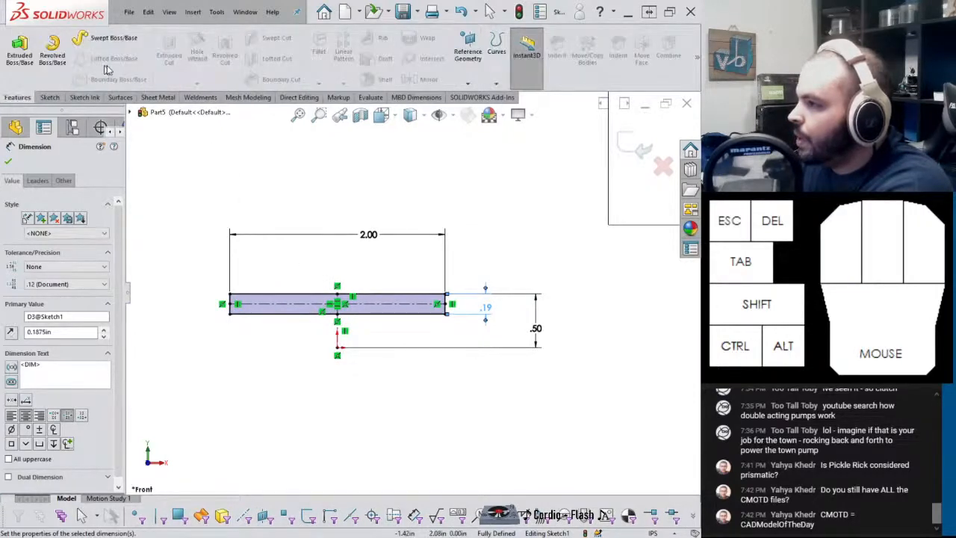
{"action": "left_click", "coordinate": [66, 66]}
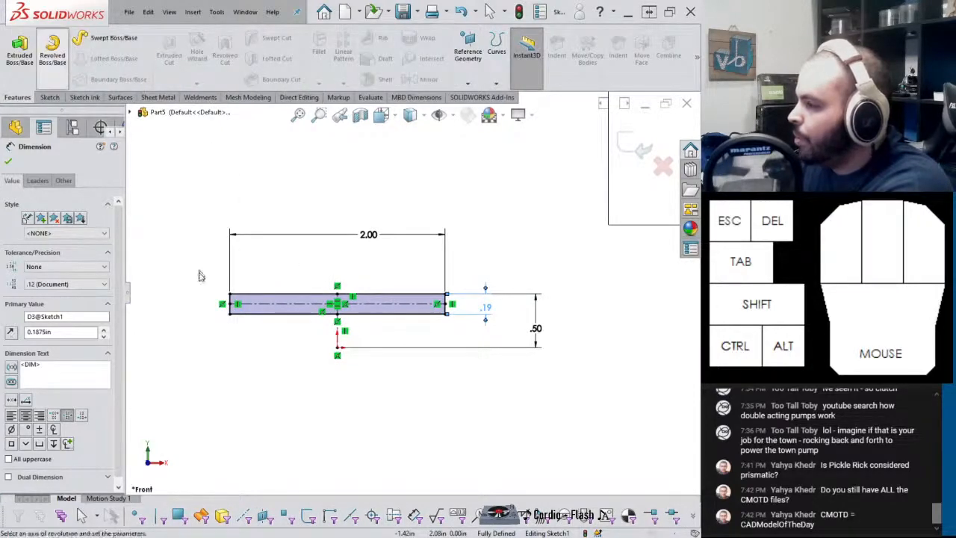
{"action": "left_click", "coordinate": [131, 113]}
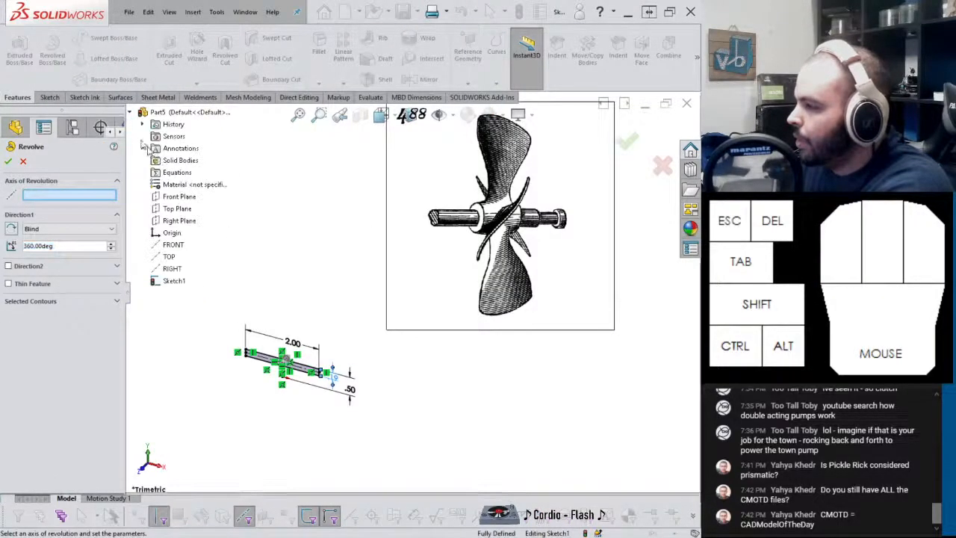
{"action": "left_click", "coordinate": [170, 222]}
{"action": "left_click", "coordinate": [171, 268]}
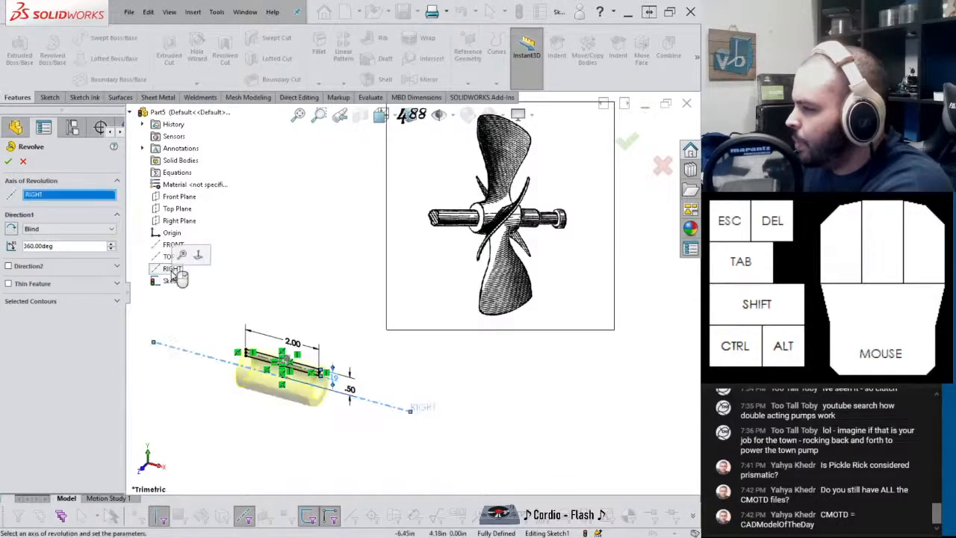
{"action": "scroll", "coordinate": [288, 406], "scroll_direction": "down", "scroll_amount": 5}
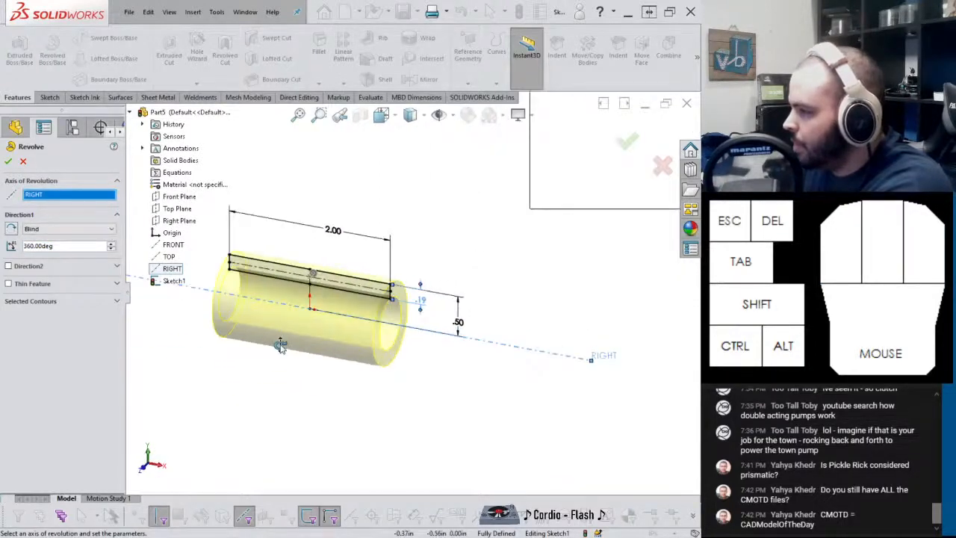
{"action": "left_click", "coordinate": [7, 160]}
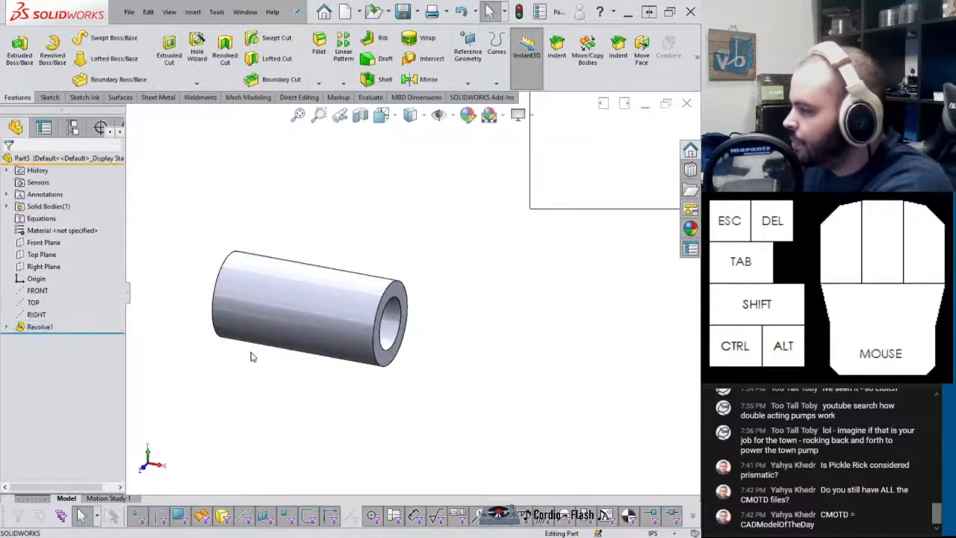
Move the propeller picture down beside the revolved hub so that the pictured shaft lines up with the cylinder's end
{"action": "middle_click_drag", "start_coordinate": [254, 355], "coordinate": [312, 352]}
{"action": "scroll", "coordinate": [313, 350], "scroll_direction": "down", "scroll_amount": 5}
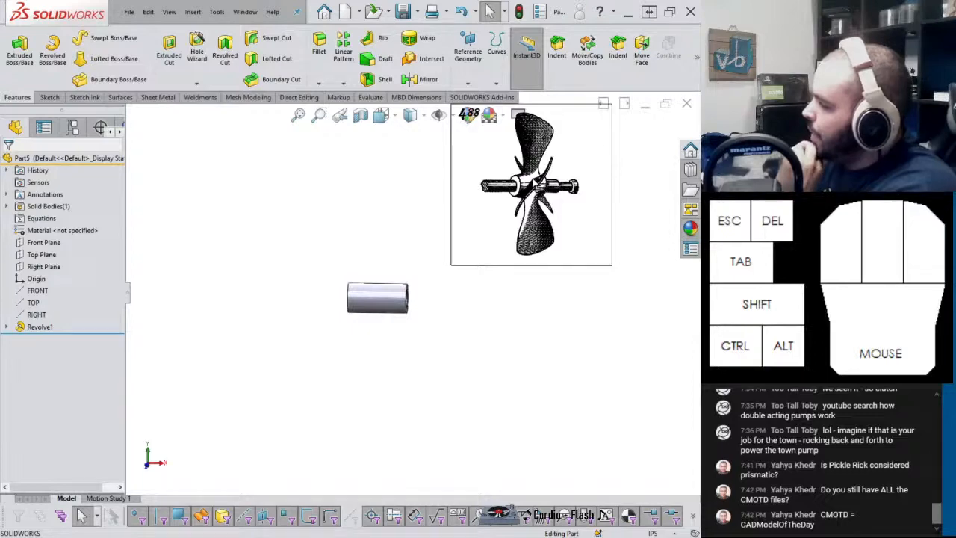
{"action": "scroll", "coordinate": [533, 183], "scroll_direction": "up", "scroll_amount": 1}
{"action": "scroll", "coordinate": [506, 188], "scroll_direction": "down", "scroll_amount": 2}
{"action": "left_click_drag", "start_coordinate": [490, 195], "coordinate": [458, 261]}
{"action": "left_click_drag", "start_coordinate": [477, 288], "coordinate": [449, 362]}
{"action": "scroll", "coordinate": [334, 384], "scroll_direction": "down", "scroll_amount": 3}
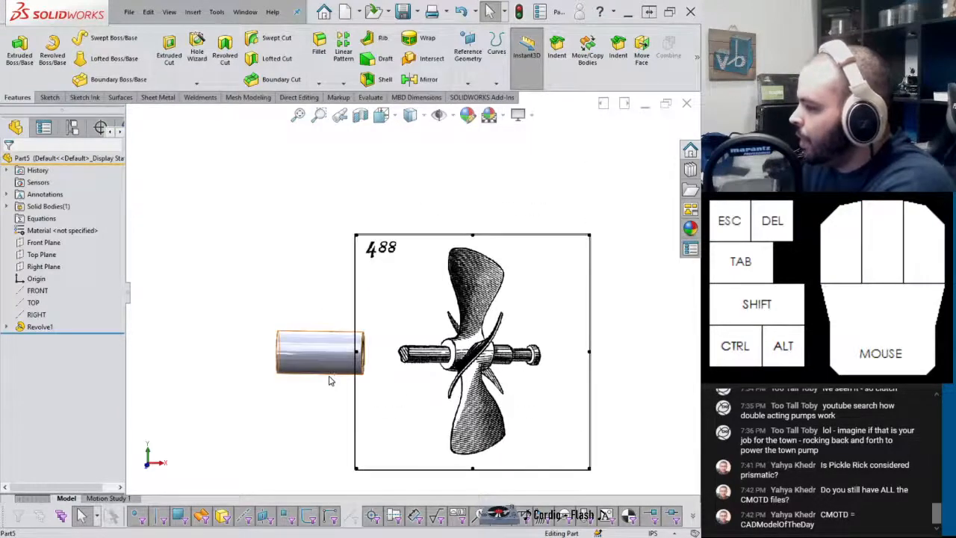
{"action": "left_click_drag", "start_coordinate": [549, 341], "coordinate": [500, 351]}
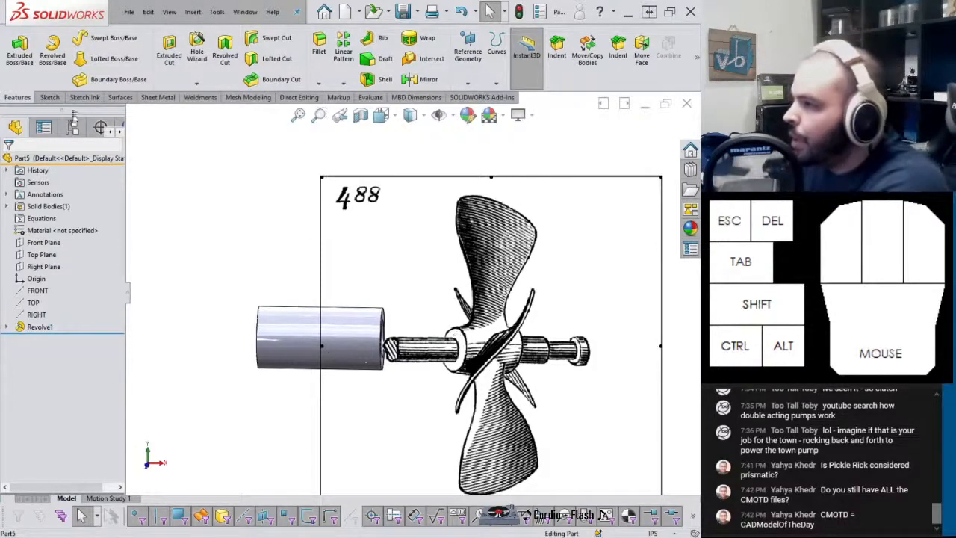
Start a markup and draw a red freehand curve over the upper blade's root where it meets the pictured hub
{"action": "left_click", "coordinate": [351, 99]}
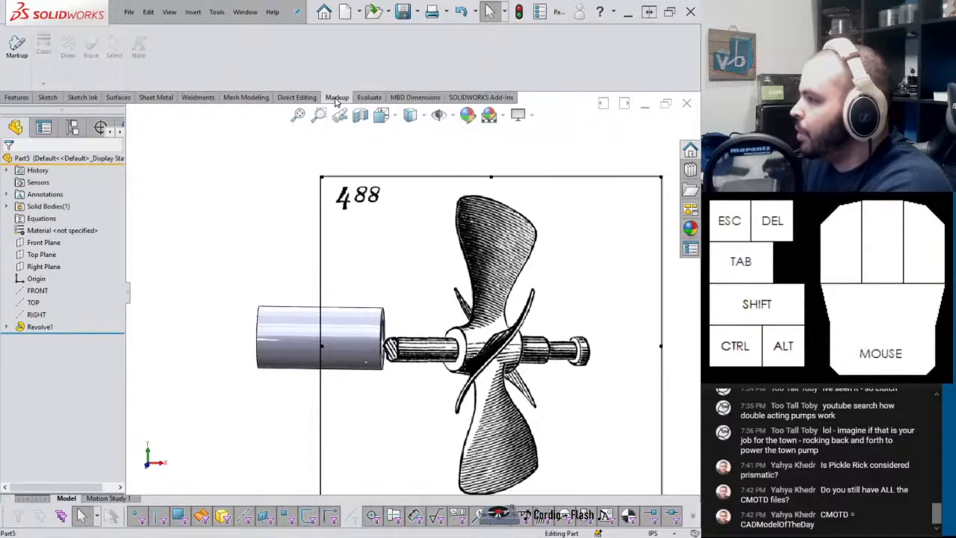
{"action": "left_click", "coordinate": [18, 61]}
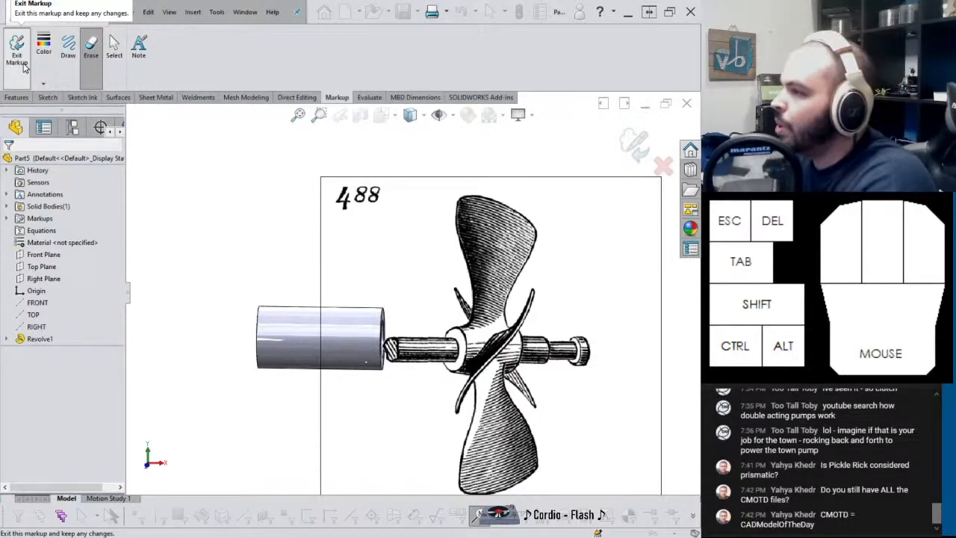
{"action": "left_click", "coordinate": [68, 47]}
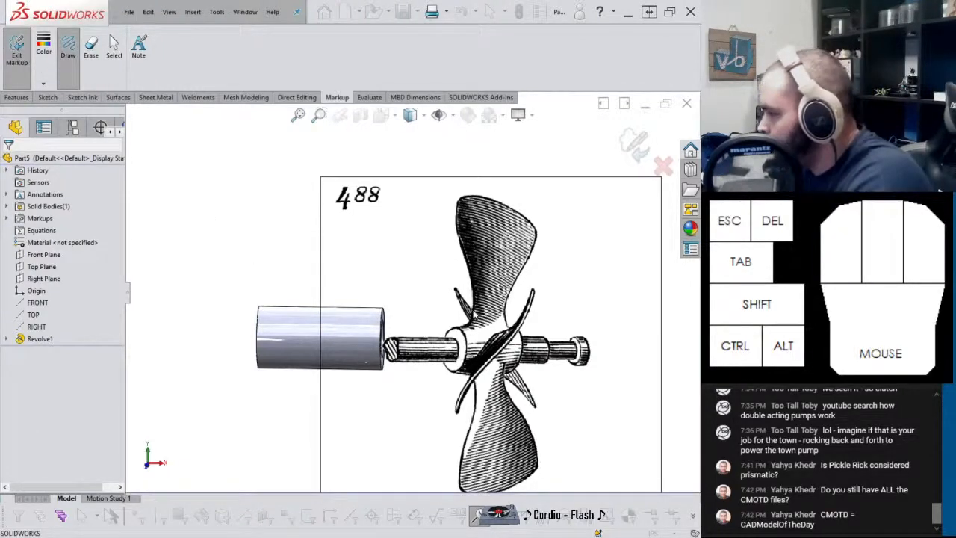
{"action": "mouse_move", "coordinate": [473, 309]}
{"action": "left_mouse_down"}
{"action": "mouse_move", "coordinate": [470, 327]}
{"action": "mouse_move", "coordinate": [455, 328]}
{"action": "left_mouse_up"}
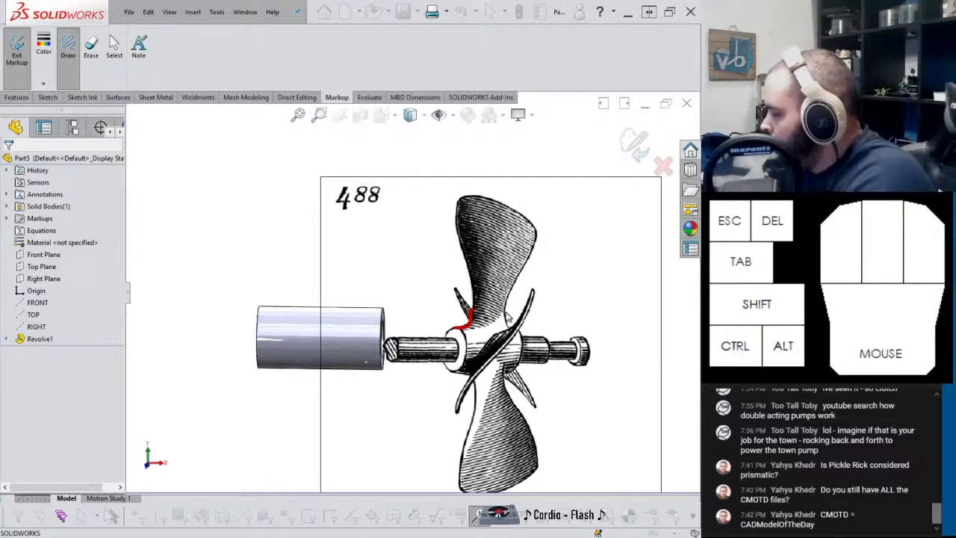
Mark the blade root curves around the hub in red ink on the propeller image and erase the strokes
{"action": "left_click_drag", "start_coordinate": [508, 317], "coordinate": [510, 328]}
{"action": "mouse_move", "coordinate": [506, 363]}
{"action": "left_mouse_down"}
{"action": "mouse_move", "coordinate": [506, 372]}
{"action": "mouse_move", "coordinate": [511, 359]}
{"action": "left_mouse_up"}
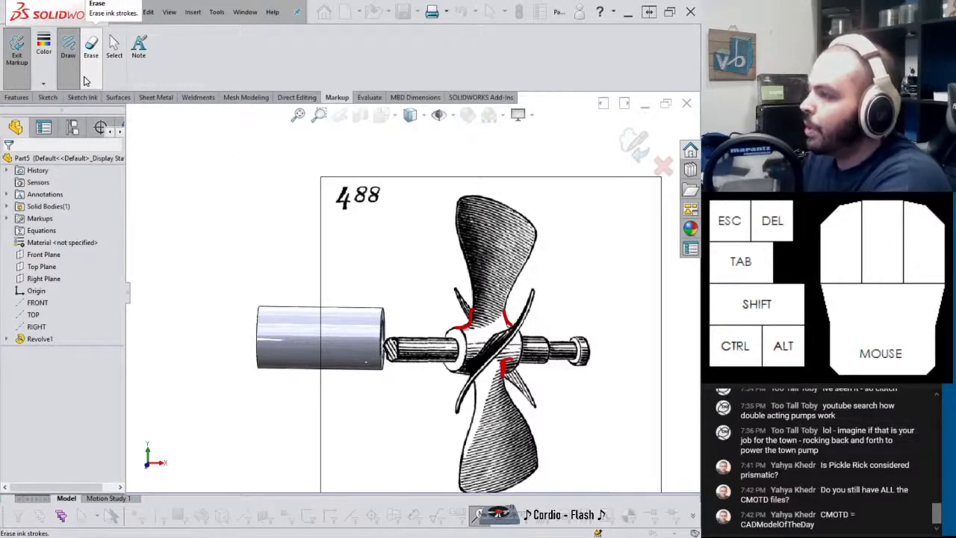
{"action": "left_click", "coordinate": [90, 49]}
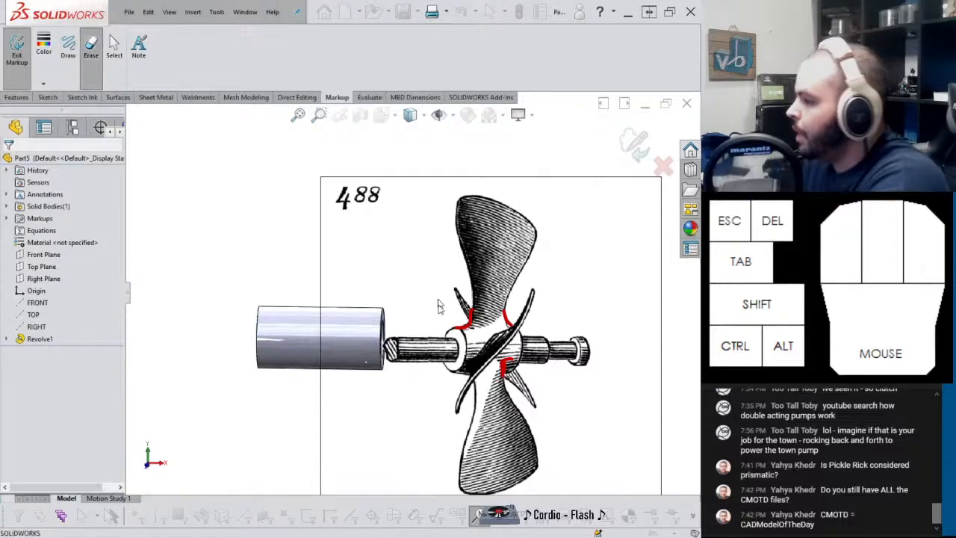
{"action": "mouse_move", "coordinate": [448, 306]}
{"action": "left_mouse_down"}
{"action": "mouse_move", "coordinate": [465, 325]}
{"action": "mouse_move", "coordinate": [505, 321]}
{"action": "mouse_move", "coordinate": [513, 367]}
{"action": "left_mouse_up"}
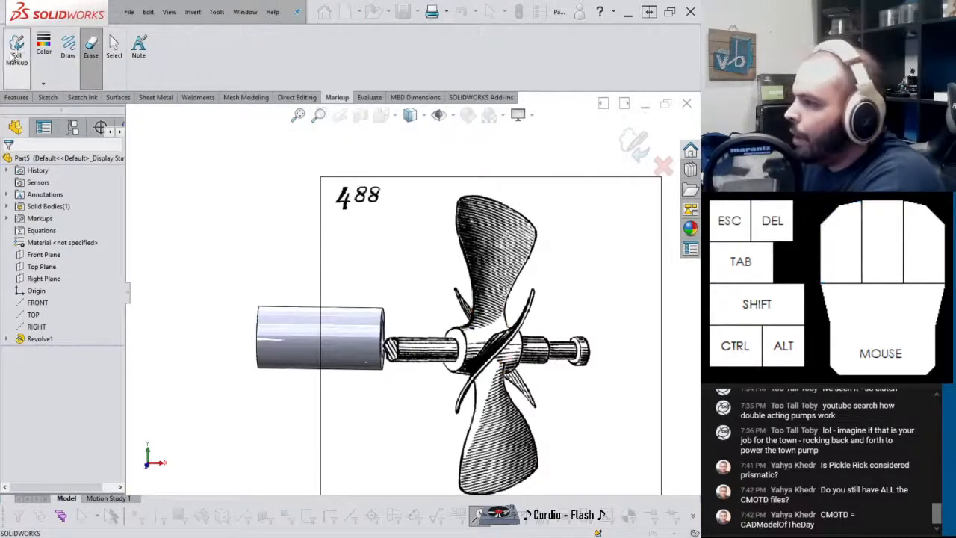
Trace the upper blade's full outline in red ink and erase it
{"action": "left_click", "coordinate": [68, 49]}
{"action": "mouse_move", "coordinate": [466, 329]}
{"action": "left_mouse_down"}
{"action": "mouse_move", "coordinate": [478, 306]}
{"action": "mouse_move", "coordinate": [458, 200]}
{"action": "mouse_move", "coordinate": [508, 214]}
{"action": "mouse_move", "coordinate": [538, 248]}
{"action": "mouse_move", "coordinate": [509, 310]}
{"action": "mouse_move", "coordinate": [509, 340]}
{"action": "left_mouse_up"}
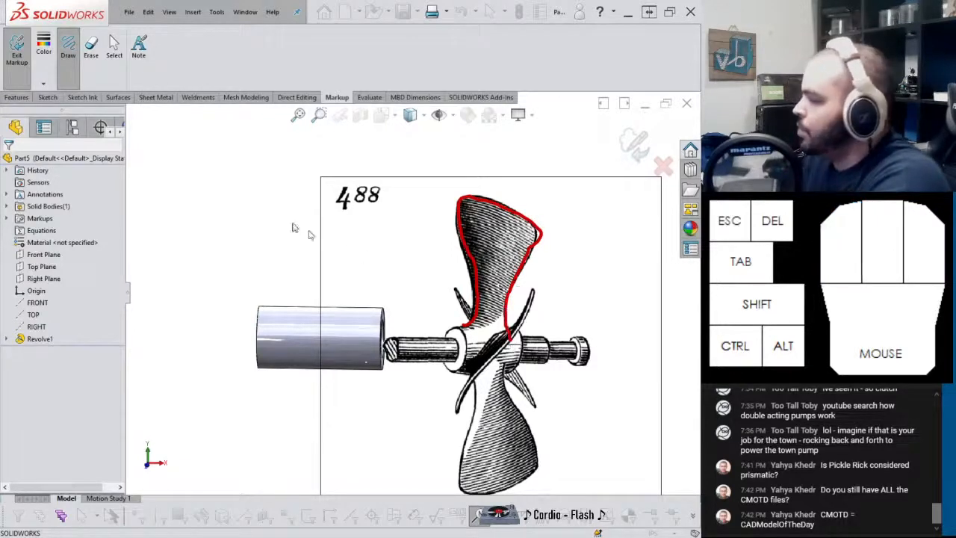
{"action": "left_click", "coordinate": [91, 47]}
{"action": "mouse_move", "coordinate": [448, 262]}
{"action": "left_mouse_down"}
{"action": "mouse_move", "coordinate": [484, 267]}
{"action": "mouse_move", "coordinate": [479, 255]}
{"action": "left_mouse_up"}
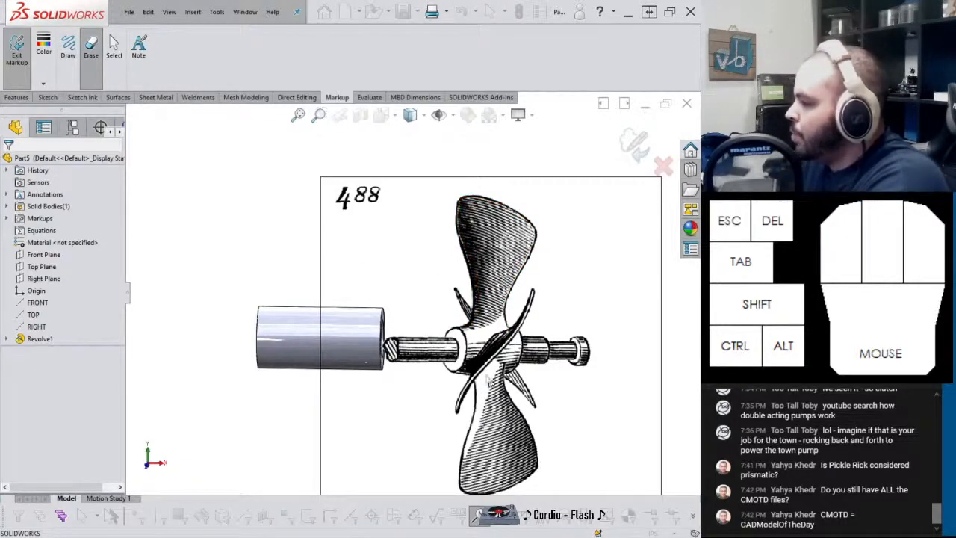
Draw a red dashed shaft axis and a closed blade profile running from the axis to a straight edge above the upper blade's tip
{"action": "left_click", "coordinate": [68, 51]}
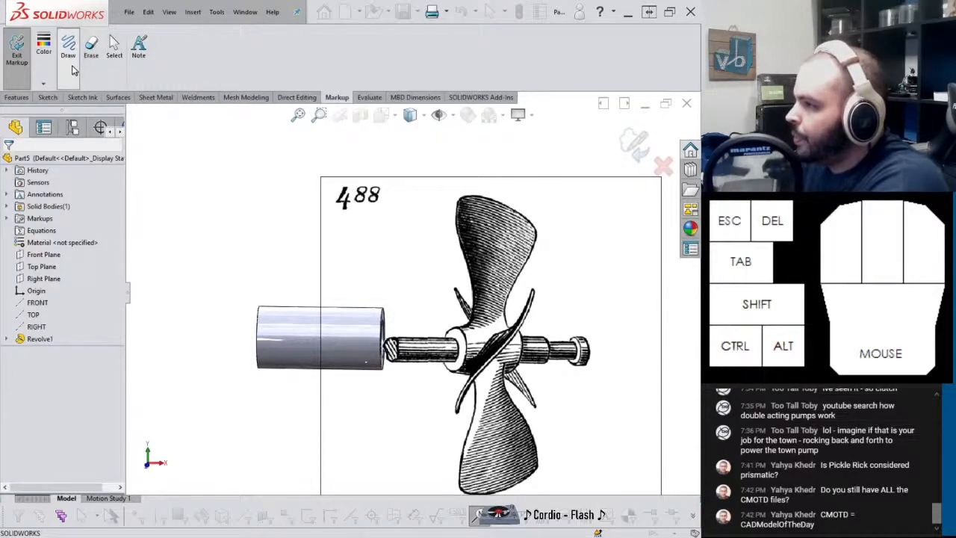
{"action": "left_click", "coordinate": [499, 284]}
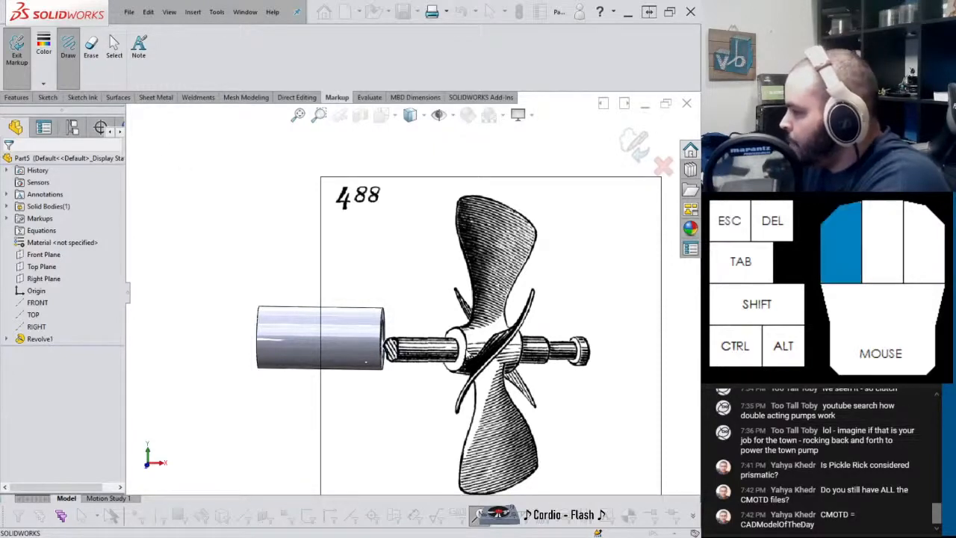
{"action": "left_click_drag", "start_coordinate": [506, 350], "coordinate": [378, 350]}
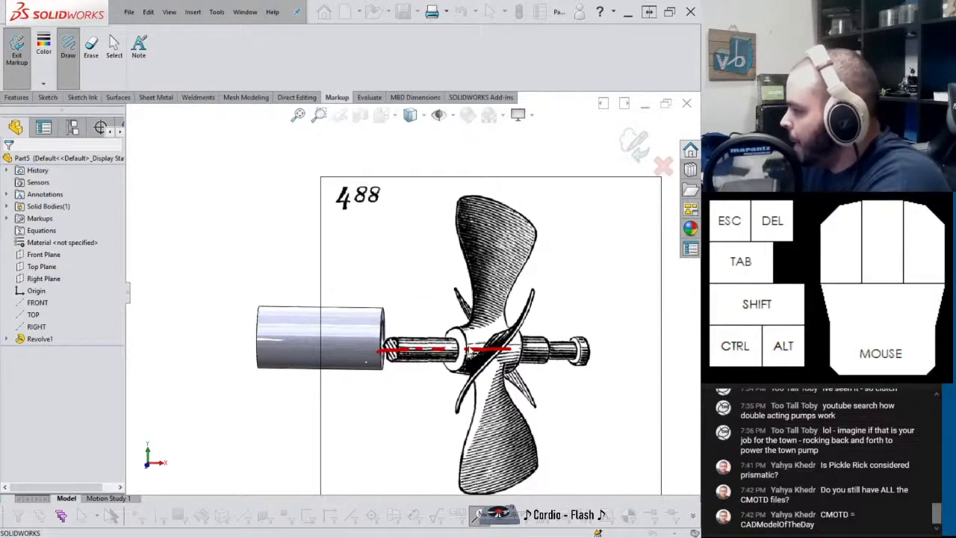
{"action": "left_click_drag", "start_coordinate": [470, 355], "coordinate": [469, 354]}
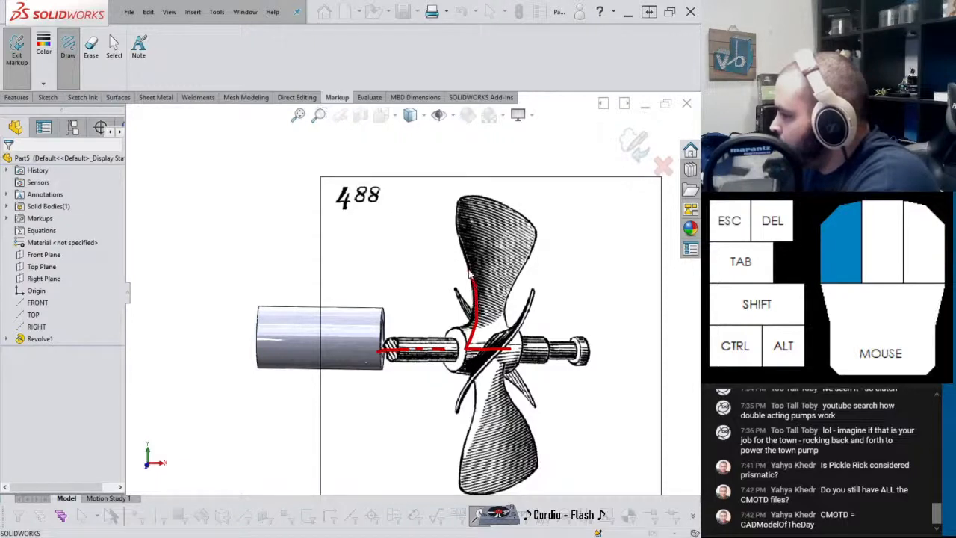
{"action": "left_click_drag", "start_coordinate": [452, 216], "coordinate": [450, 181]}
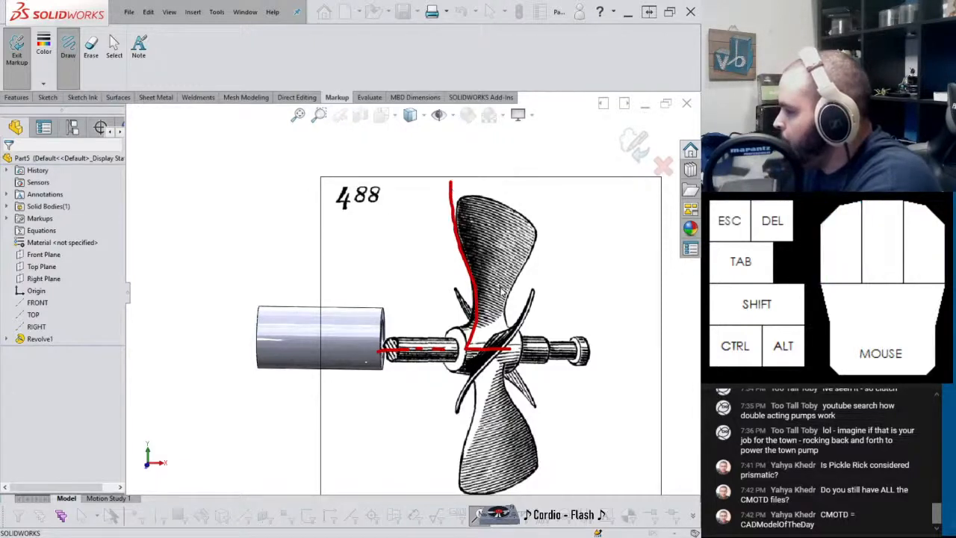
{"action": "left_click_drag", "start_coordinate": [514, 347], "coordinate": [524, 350]}
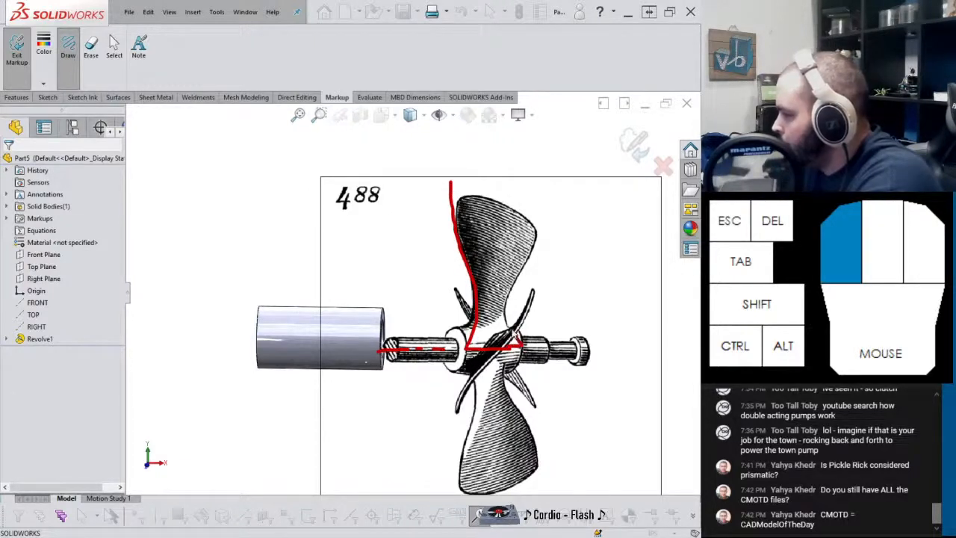
{"action": "mouse_move", "coordinate": [511, 317]}
{"action": "left_mouse_down"}
{"action": "mouse_move", "coordinate": [550, 215]}
{"action": "mouse_move", "coordinate": [551, 181]}
{"action": "left_mouse_up"}
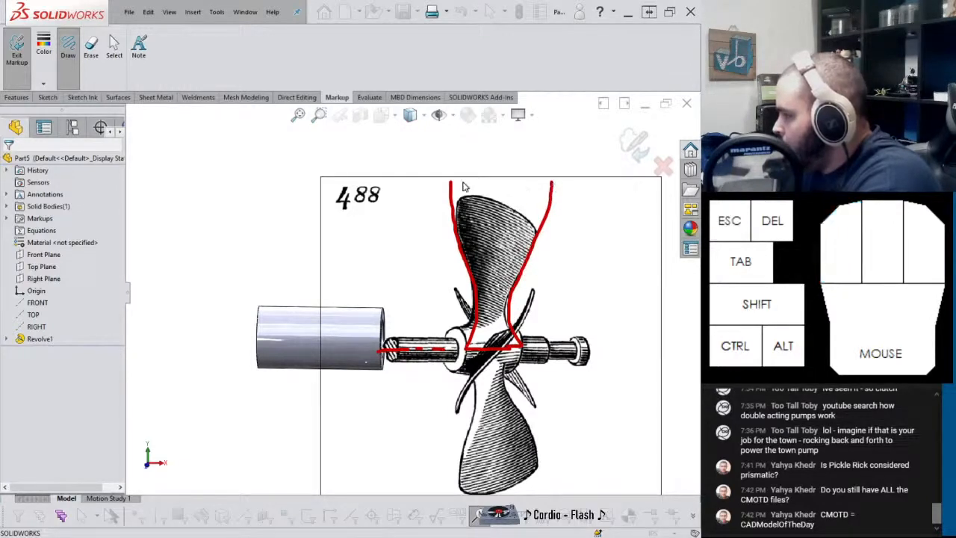
{"action": "left_click_drag", "start_coordinate": [451, 183], "coordinate": [553, 186]}
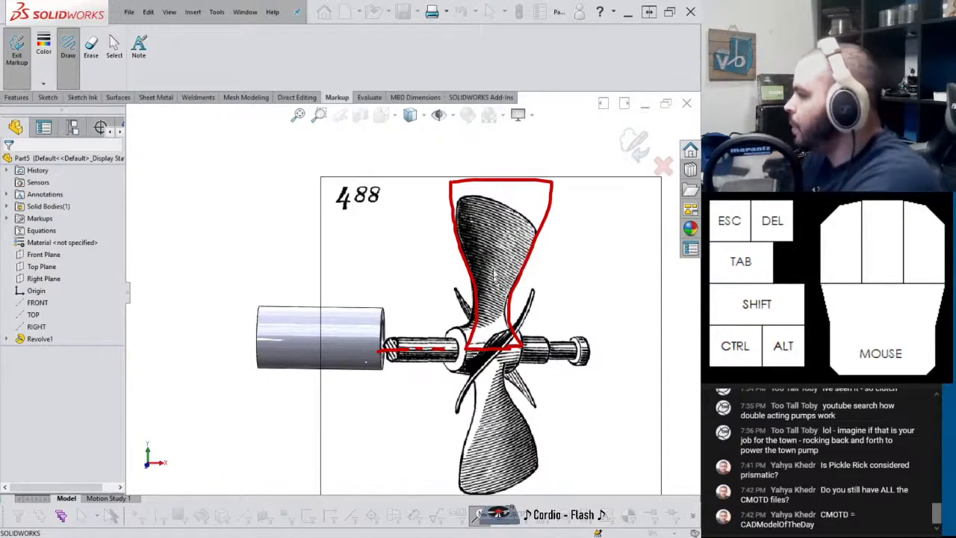
Highlight the blade profile's straight tip edge and its root edge on the shaft axis in green ink
{"action": "left_click", "coordinate": [45, 83]}
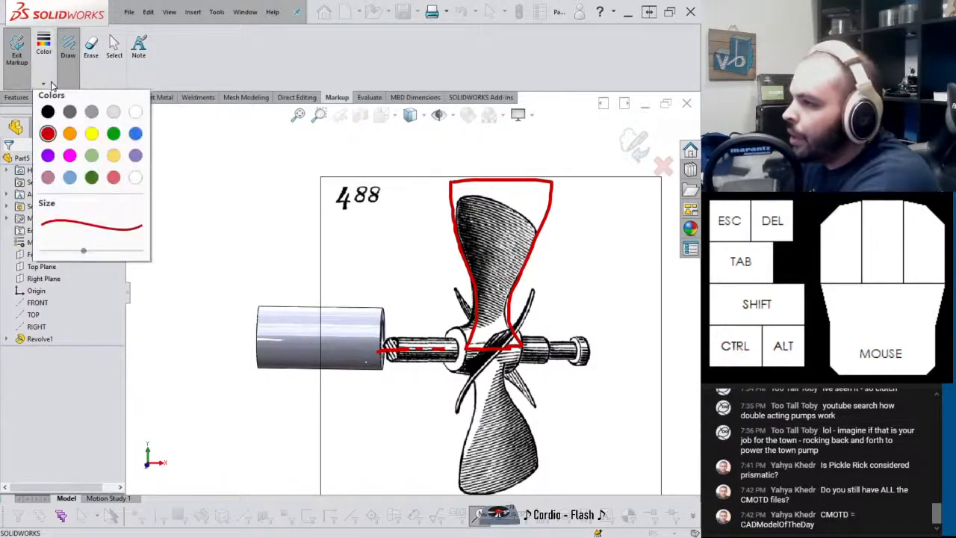
{"action": "left_click", "coordinate": [113, 135]}
{"action": "left_click", "coordinate": [461, 160]}
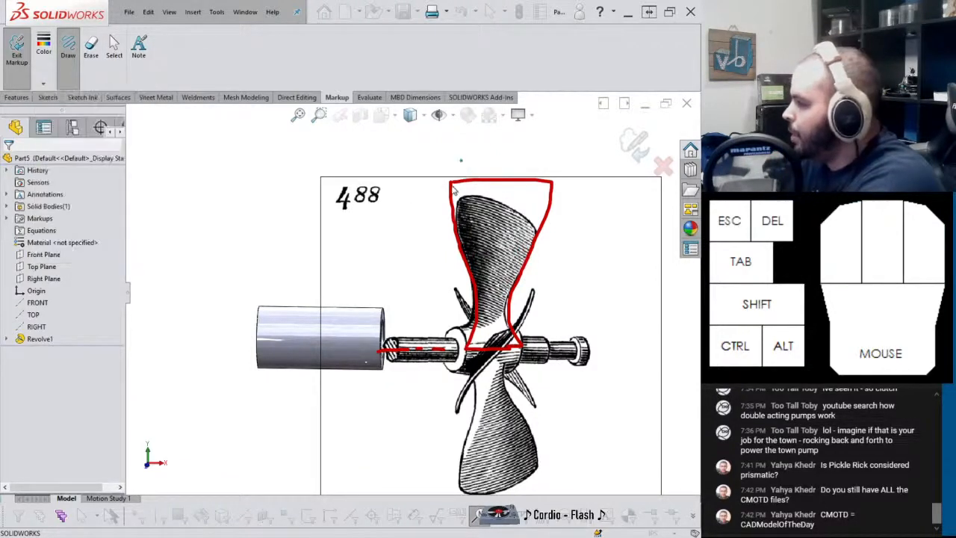
{"action": "left_click_drag", "start_coordinate": [451, 181], "coordinate": [550, 191]}
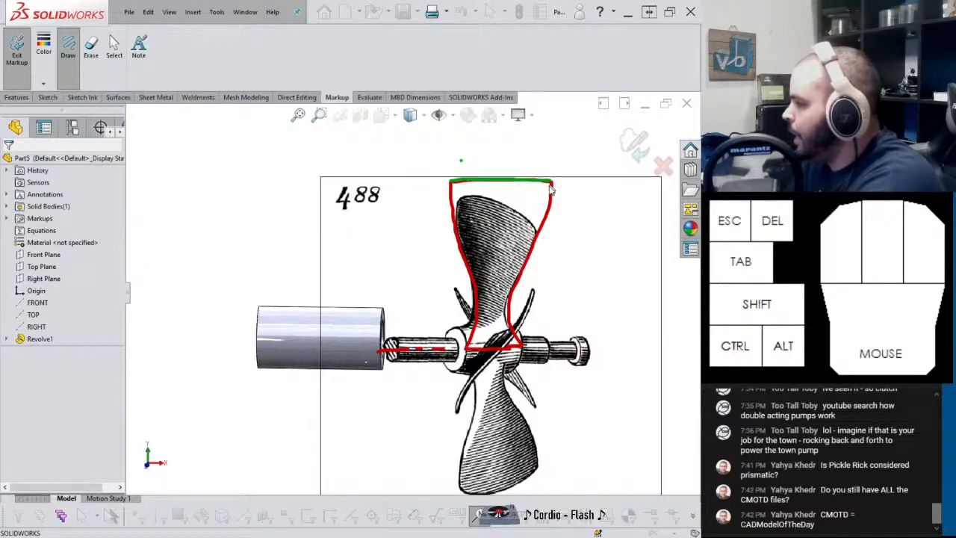
{"action": "left_click_drag", "start_coordinate": [467, 348], "coordinate": [522, 348]}
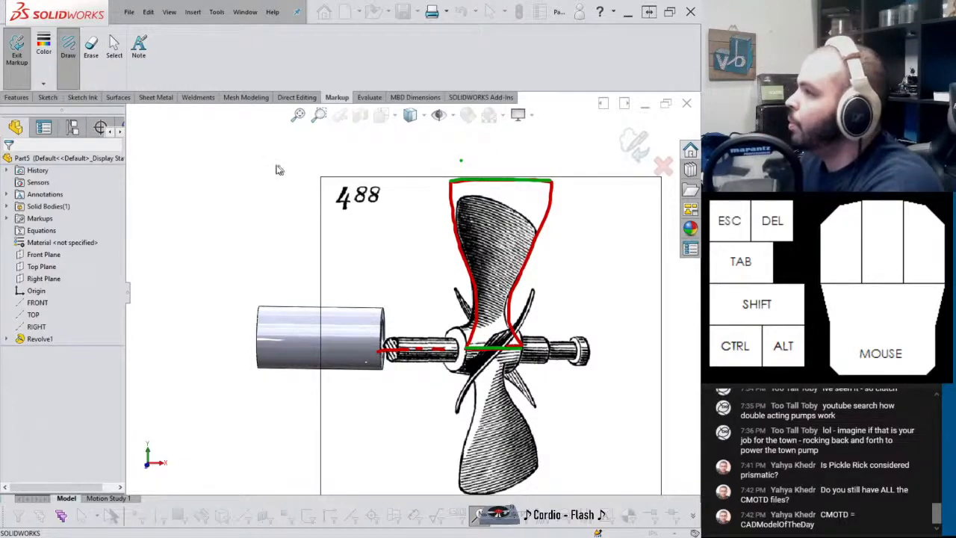
Draw a green line across the middle of the upper blade and erase it together with the red side curves
{"action": "left_click", "coordinate": [68, 51]}
{"action": "mouse_move", "coordinate": [374, 255]}
{"action": "left_mouse_down"}
{"action": "mouse_move", "coordinate": [514, 276]}
{"action": "mouse_move", "coordinate": [553, 271]}
{"action": "left_mouse_up"}
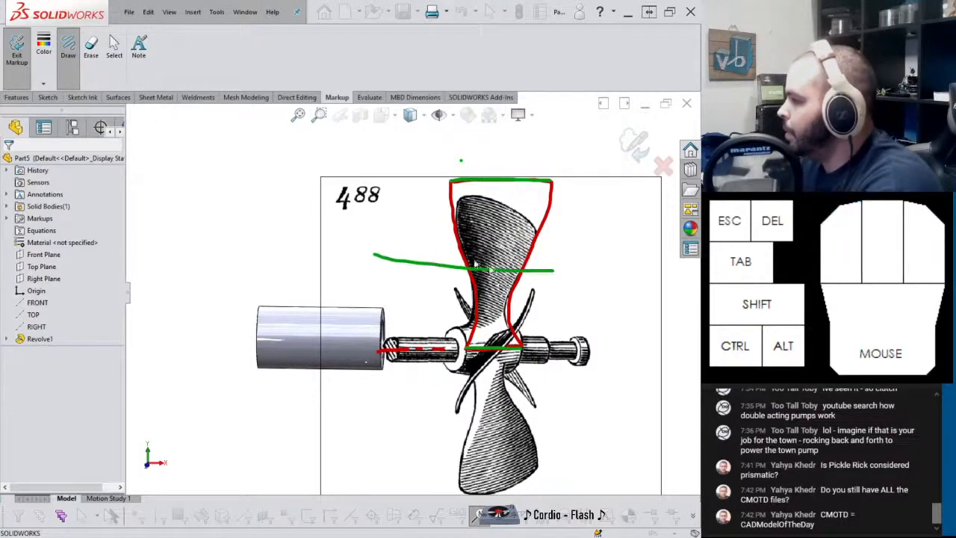
{"action": "left_click", "coordinate": [90, 51]}
{"action": "mouse_move", "coordinate": [408, 293]}
{"action": "left_mouse_down"}
{"action": "mouse_move", "coordinate": [439, 279]}
{"action": "mouse_move", "coordinate": [551, 272]}
{"action": "mouse_move", "coordinate": [532, 284]}
{"action": "left_mouse_up"}
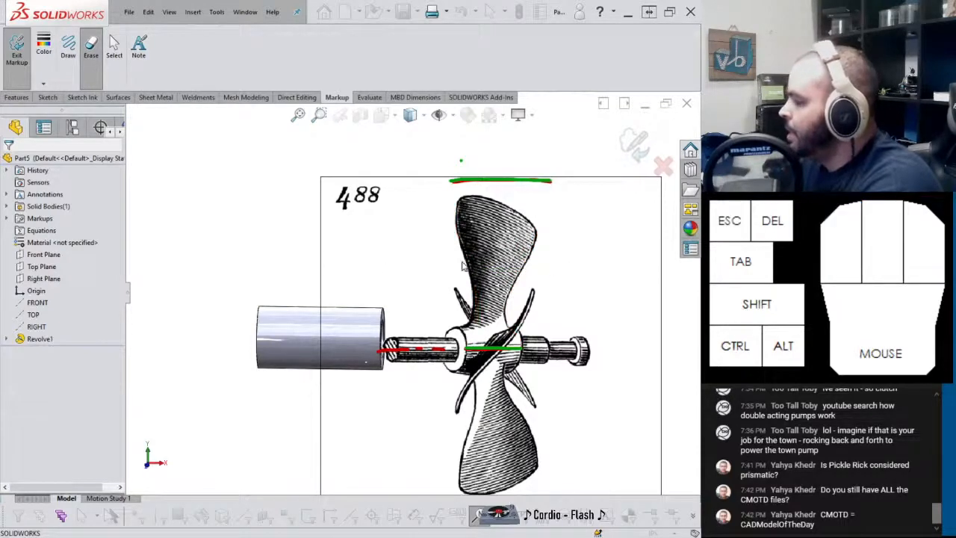
Lengthen the green root line along the shaft and connect it to the tip edge with two dashed green side lines
{"action": "left_click", "coordinate": [68, 49]}
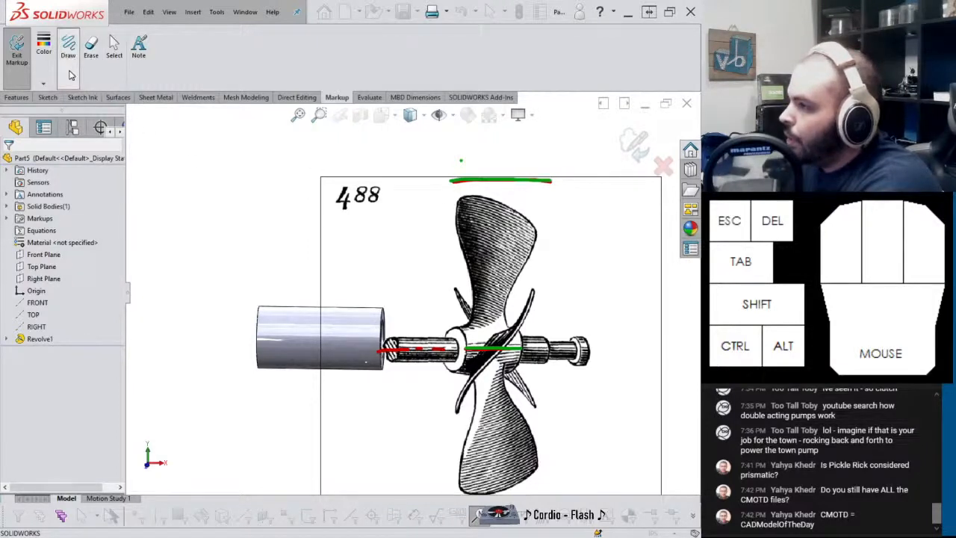
{"action": "left_click", "coordinate": [44, 84]}
{"action": "left_click", "coordinate": [47, 132]}
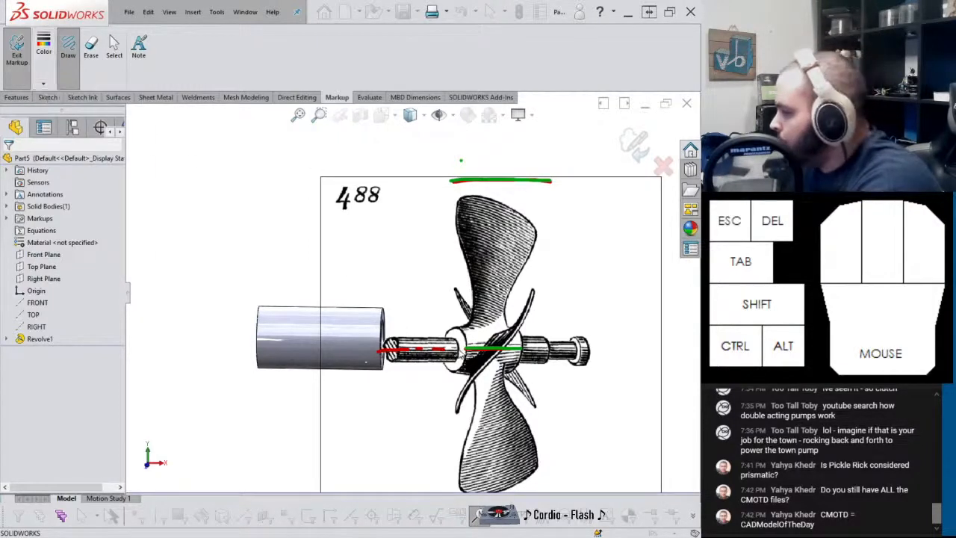
{"action": "left_click_drag", "start_coordinate": [459, 351], "coordinate": [536, 357]}
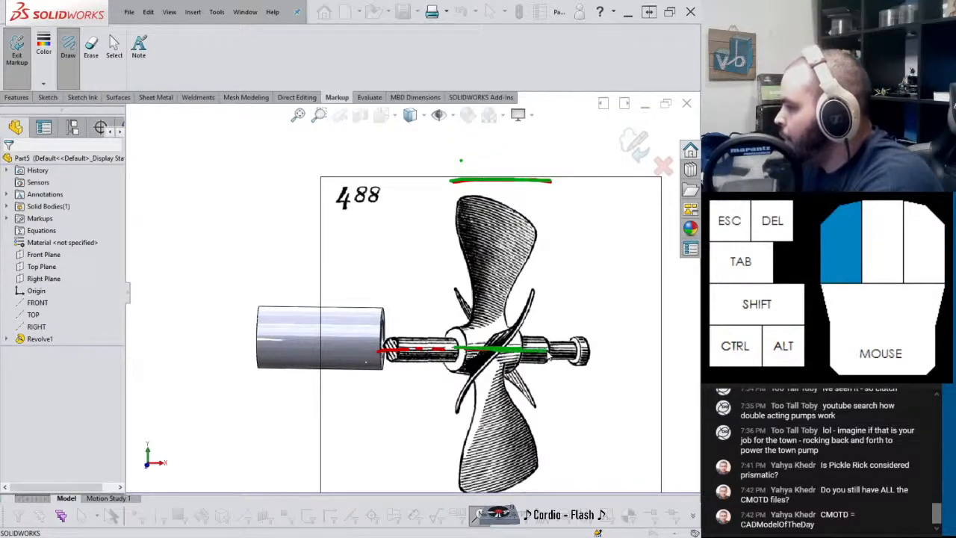
{"action": "left_click_drag", "start_coordinate": [549, 191], "coordinate": [559, 340]}
{"action": "left_click_drag", "start_coordinate": [453, 182], "coordinate": [460, 354]}
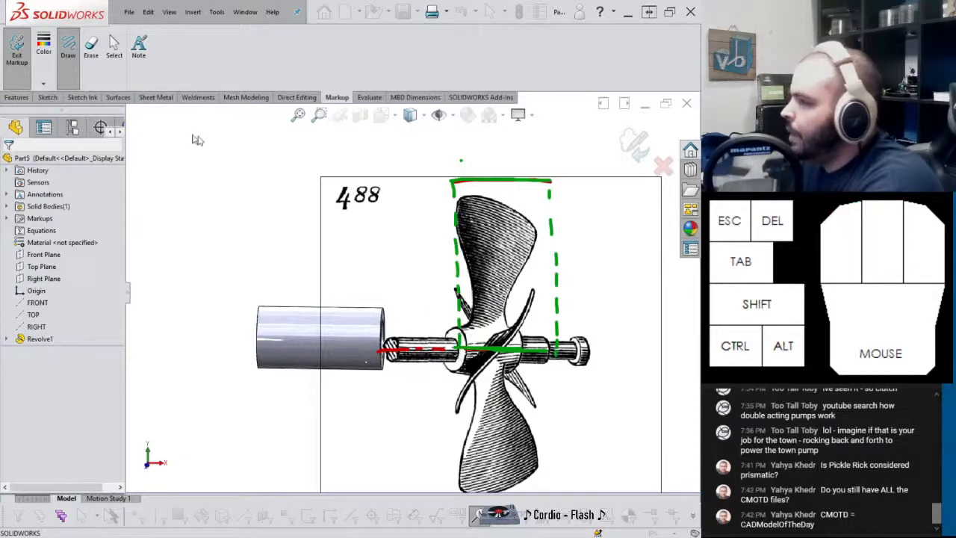
Draw two curved blade sides in blue ink from the ends of the tip edge down to the root line
{"action": "left_click", "coordinate": [43, 46]}
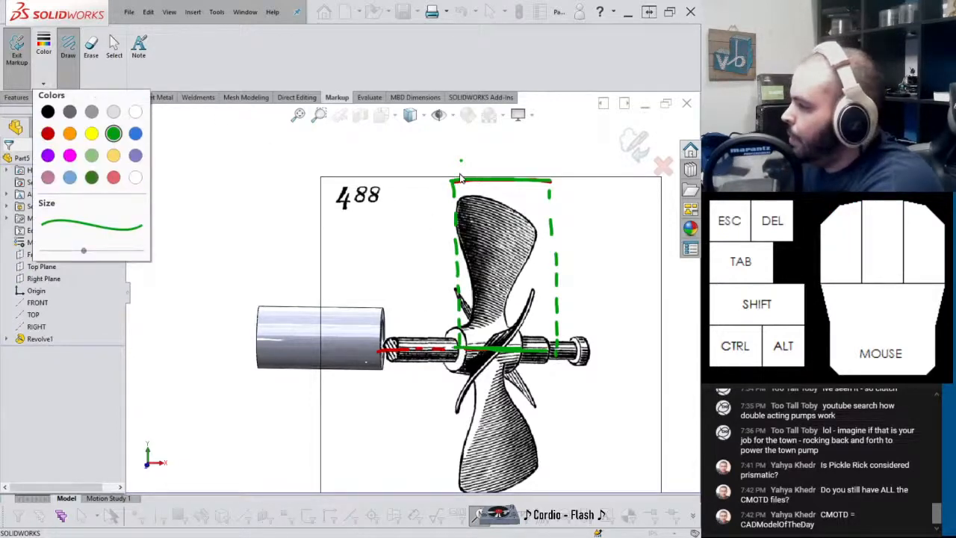
{"action": "left_click", "coordinate": [92, 133]}
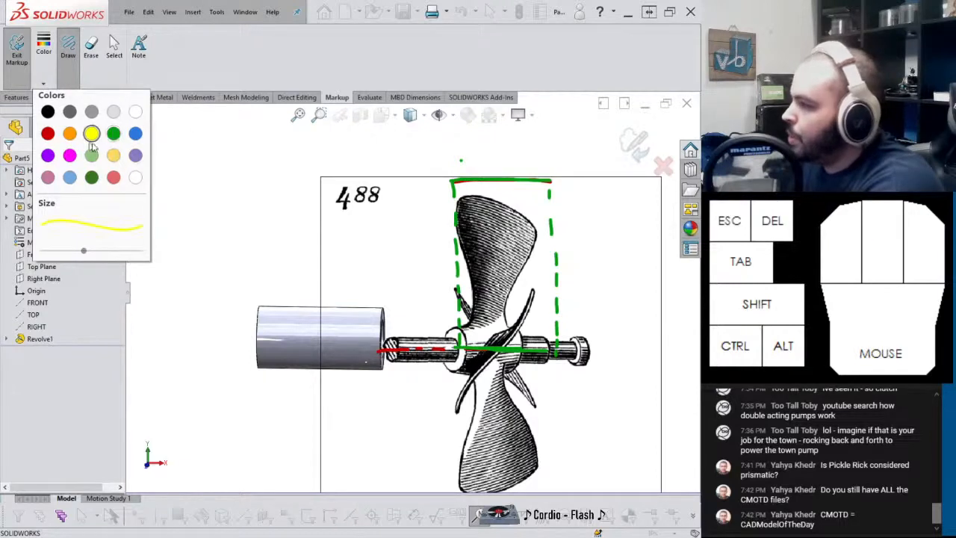
{"action": "left_click", "coordinate": [136, 133]}
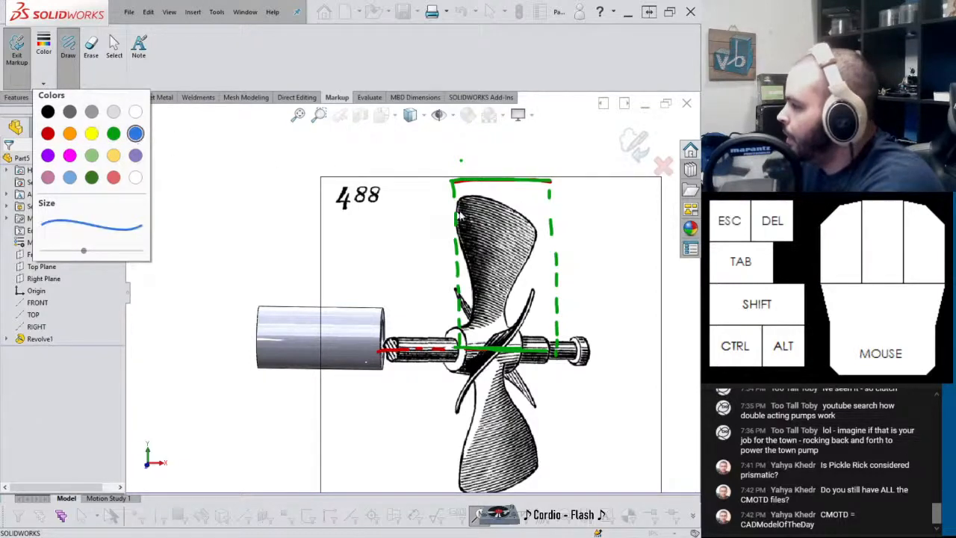
{"action": "mouse_move", "coordinate": [454, 183]}
{"action": "left_mouse_down"}
{"action": "mouse_move", "coordinate": [483, 286]}
{"action": "mouse_move", "coordinate": [466, 343]}
{"action": "left_mouse_up"}
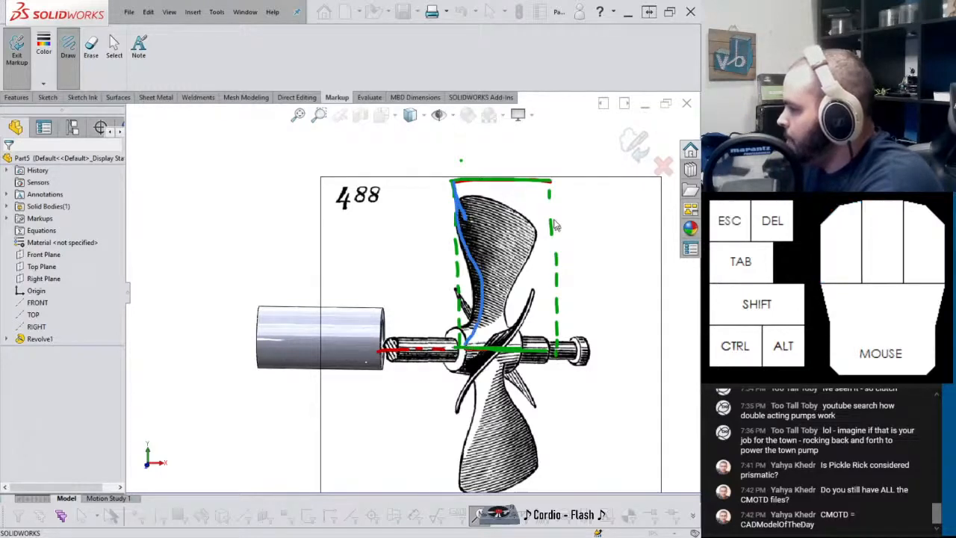
{"action": "mouse_move", "coordinate": [551, 192]}
{"action": "left_mouse_down"}
{"action": "mouse_move", "coordinate": [532, 261]}
{"action": "mouse_move", "coordinate": [535, 340]}
{"action": "mouse_move", "coordinate": [545, 348]}
{"action": "left_mouse_up"}
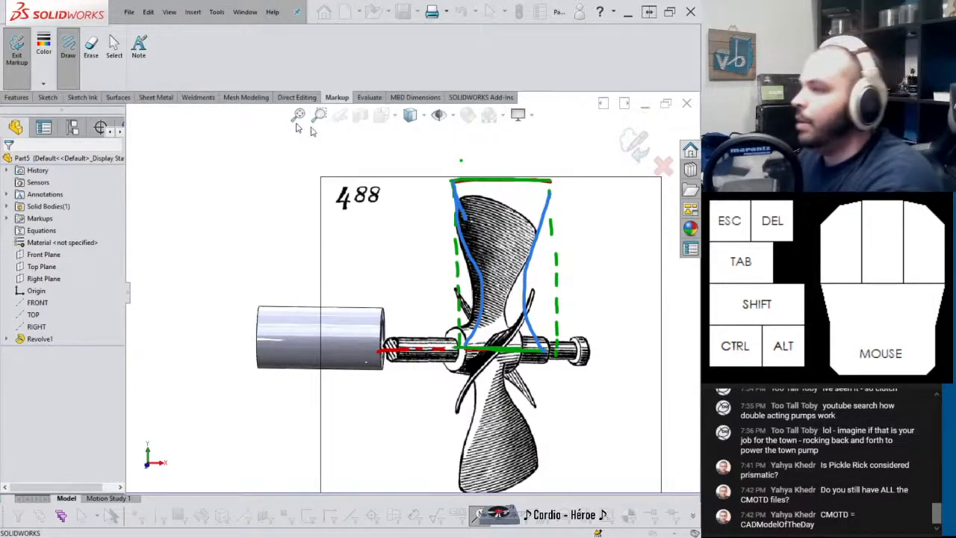
Exit the markup discarding its changes and move the propeller reference image clear of the cylinder
{"action": "left_click", "coordinate": [95, 56]}
{"action": "mouse_move", "coordinate": [435, 289]}
{"action": "left_mouse_down"}
{"action": "mouse_move", "coordinate": [581, 241]}
{"action": "mouse_move", "coordinate": [445, 222]}
{"action": "mouse_move", "coordinate": [515, 351]}
{"action": "mouse_move", "coordinate": [526, 350]}
{"action": "left_mouse_up"}
{"action": "left_click", "coordinate": [661, 166]}
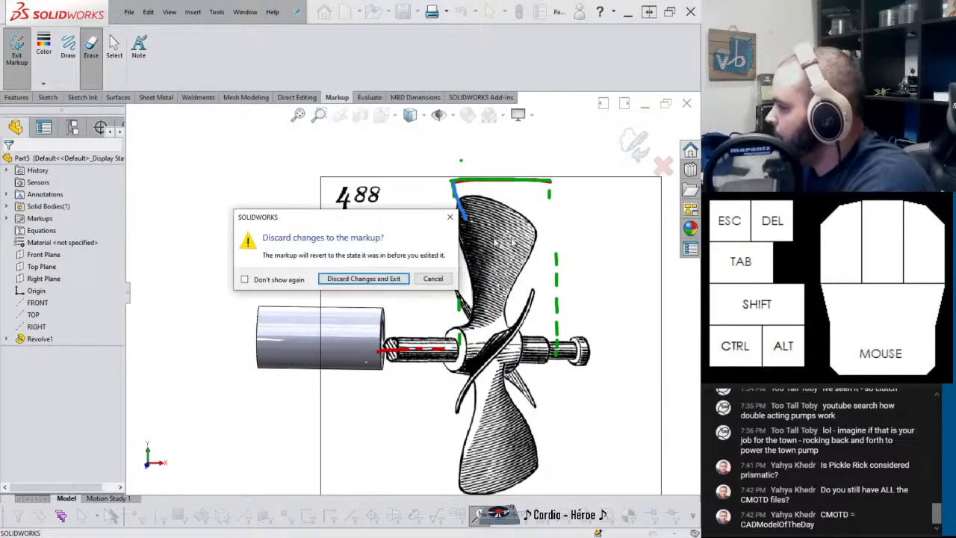
{"action": "left_click", "coordinate": [364, 279]}
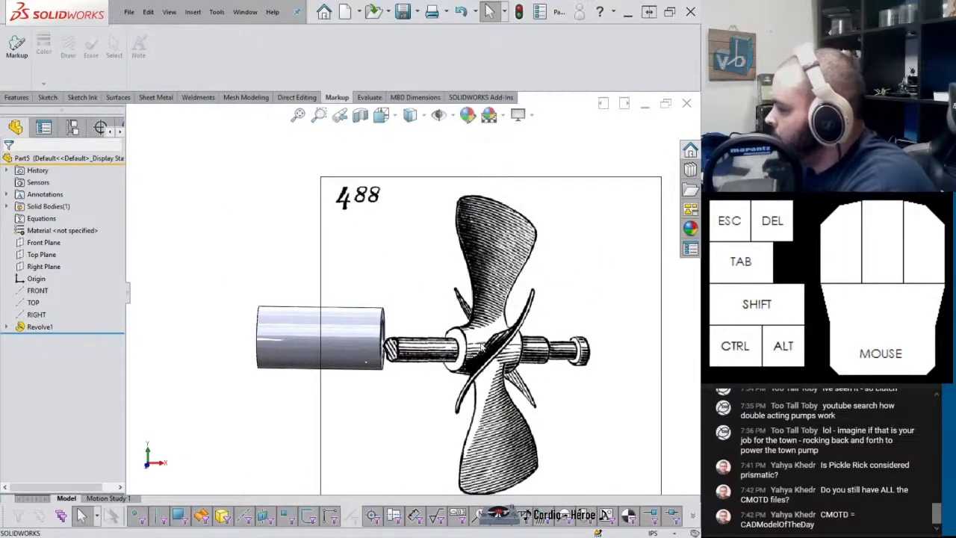
{"action": "mouse_move", "coordinate": [482, 346]}
{"action": "left_mouse_down"}
{"action": "mouse_move", "coordinate": [535, 312]}
{"action": "mouse_move", "coordinate": [632, 198]}
{"action": "mouse_move", "coordinate": [587, 277]}
{"action": "left_mouse_up"}
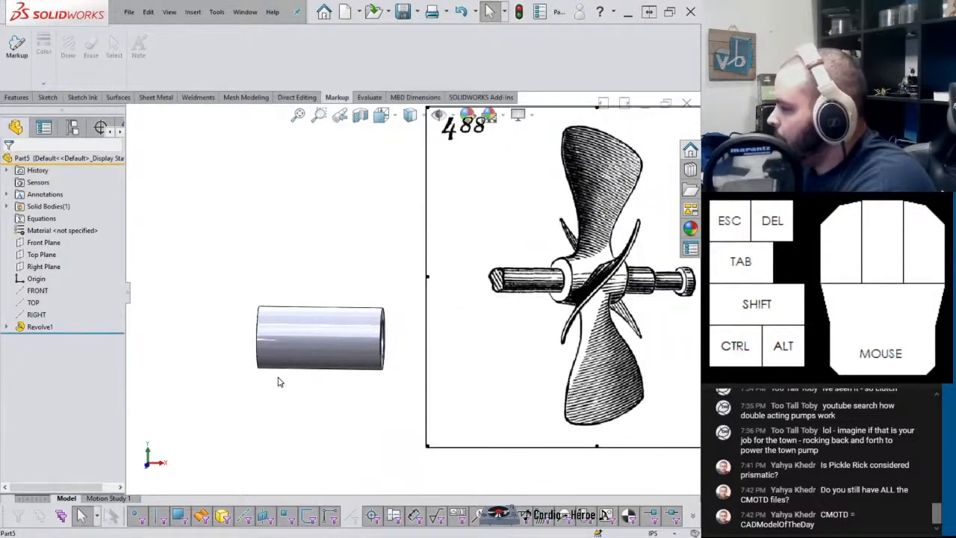
Start a sketch on the Top Plane and draw a horizontal midpoint line about 1.62 in long centred on the origin
{"action": "left_click", "coordinate": [46, 254]}
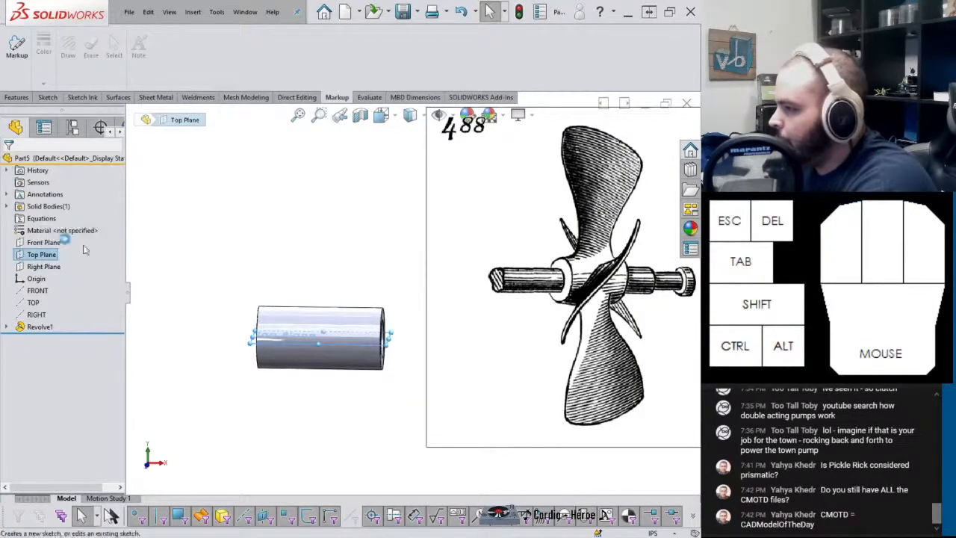
{"action": "left_click", "coordinate": [85, 251]}
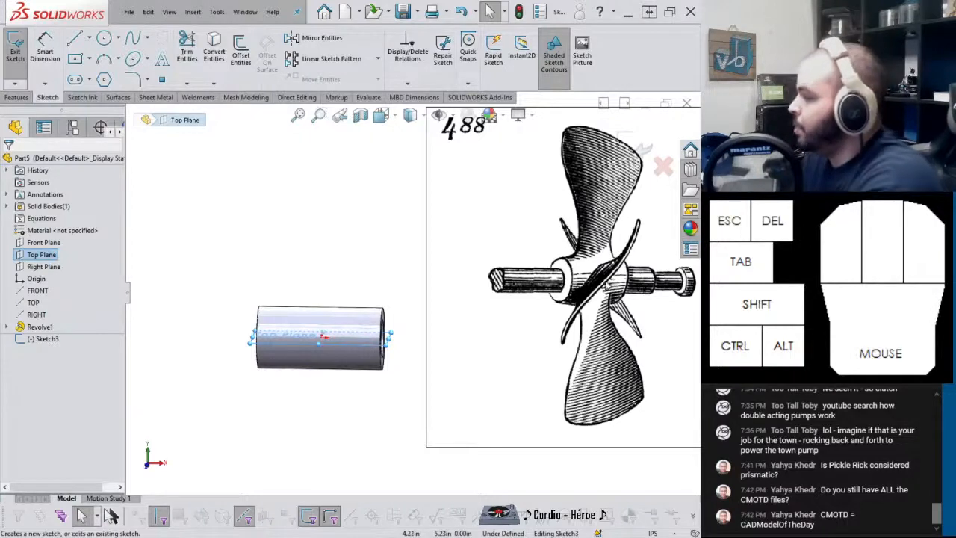
{"action": "left_click", "coordinate": [88, 38]}
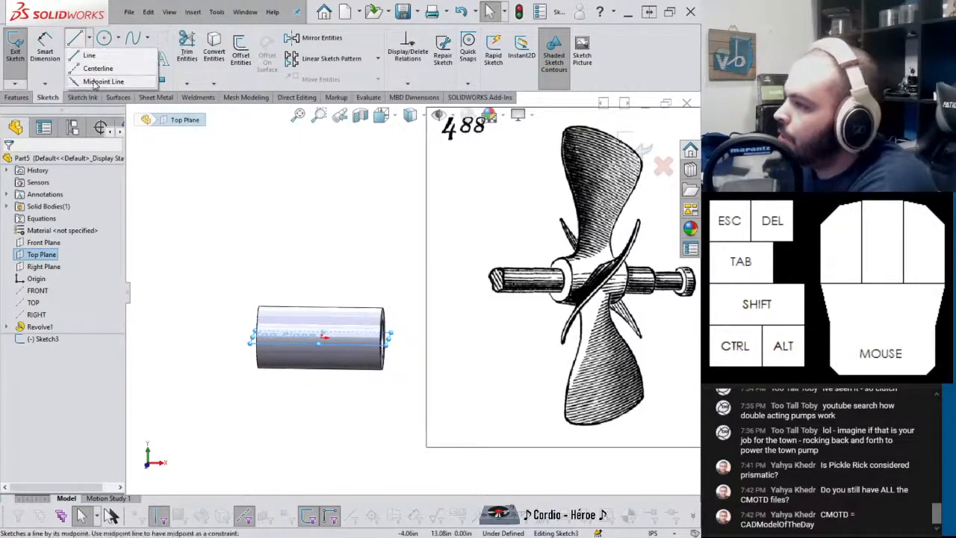
{"action": "left_click", "coordinate": [100, 82]}
{"action": "middle_click_drag", "start_coordinate": [306, 268], "coordinate": [304, 342]}
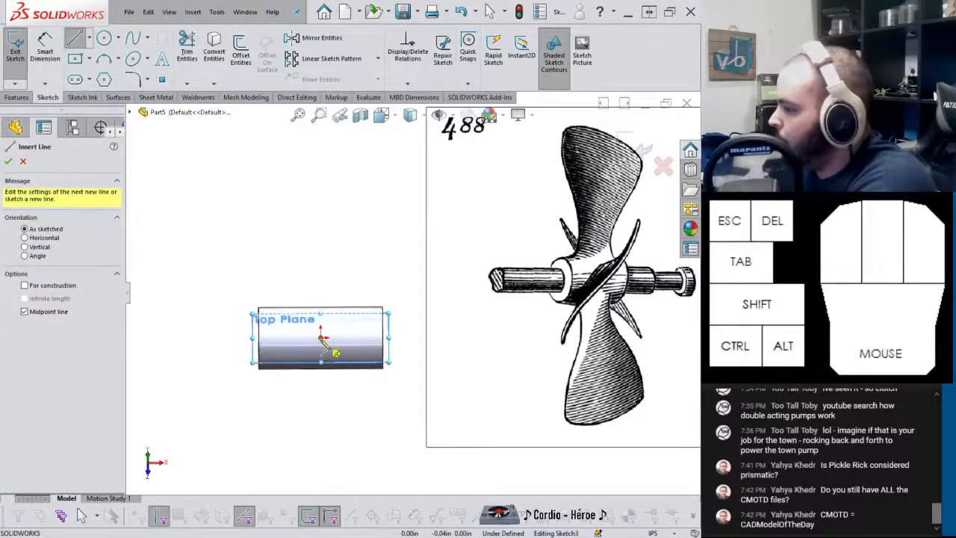
{"action": "left_click", "coordinate": [321, 337]}
{"action": "left_click", "coordinate": [372, 338]}
{"action": "key", "text": "Escape"}
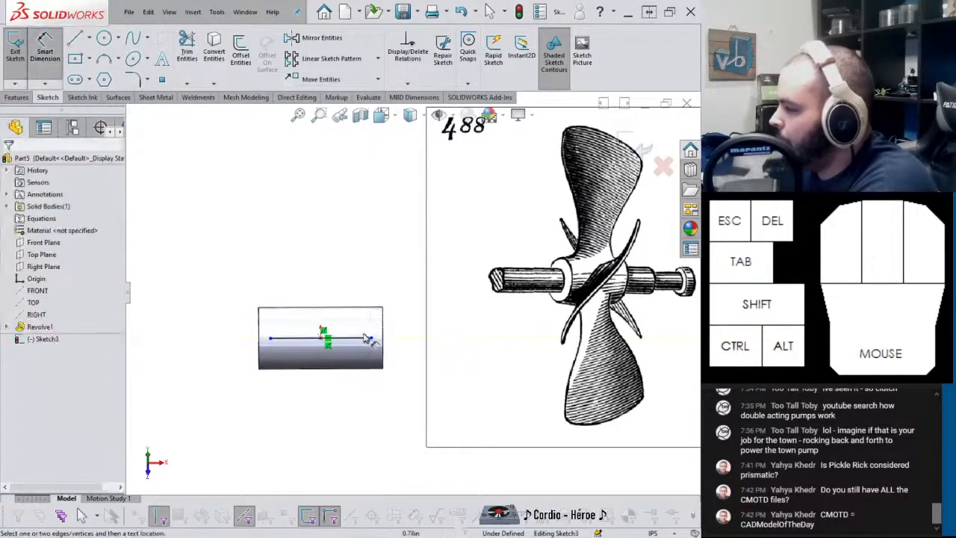
Dimension the root line's length to 1.625 in and exit the sketch
{"action": "left_click", "coordinate": [351, 338]}
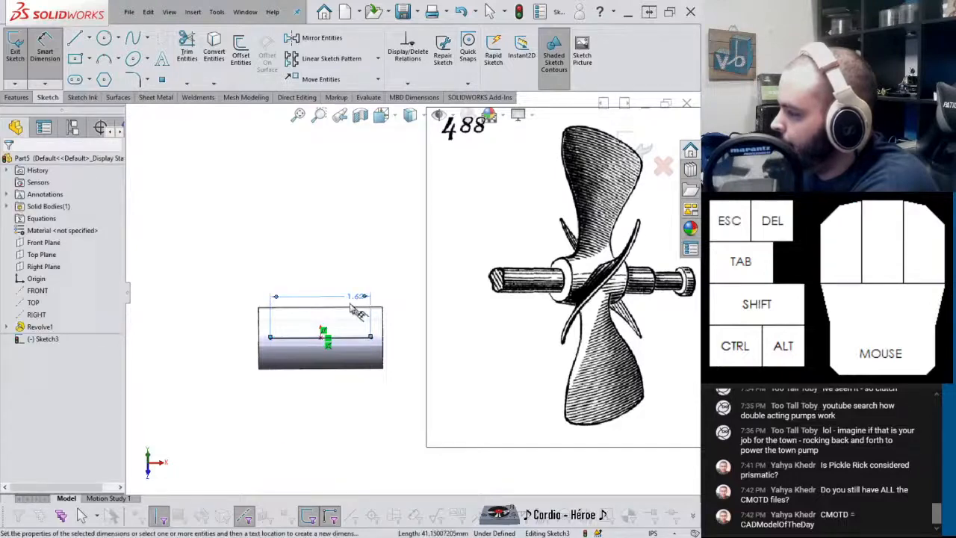
{"action": "left_click", "coordinate": [362, 300]}
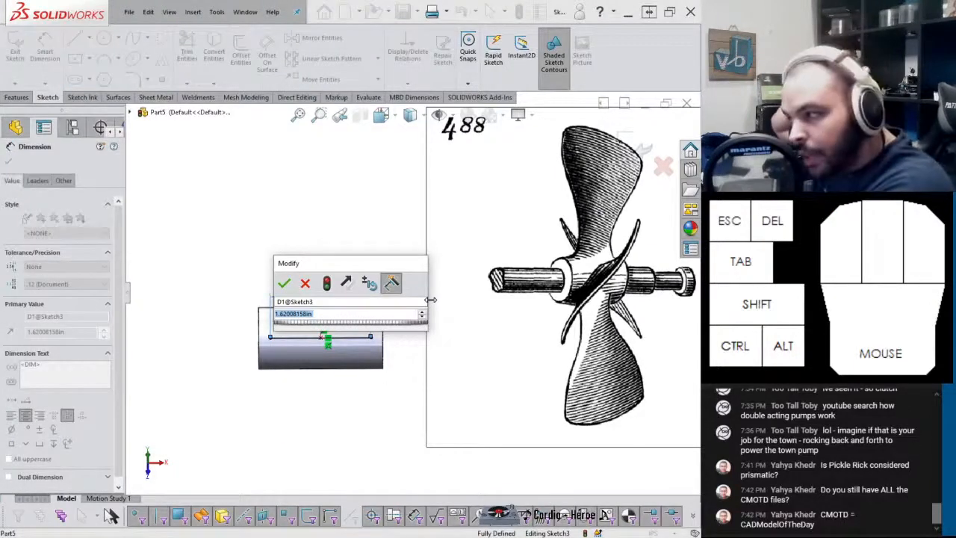
{"action": "type", "text": "1.625"}
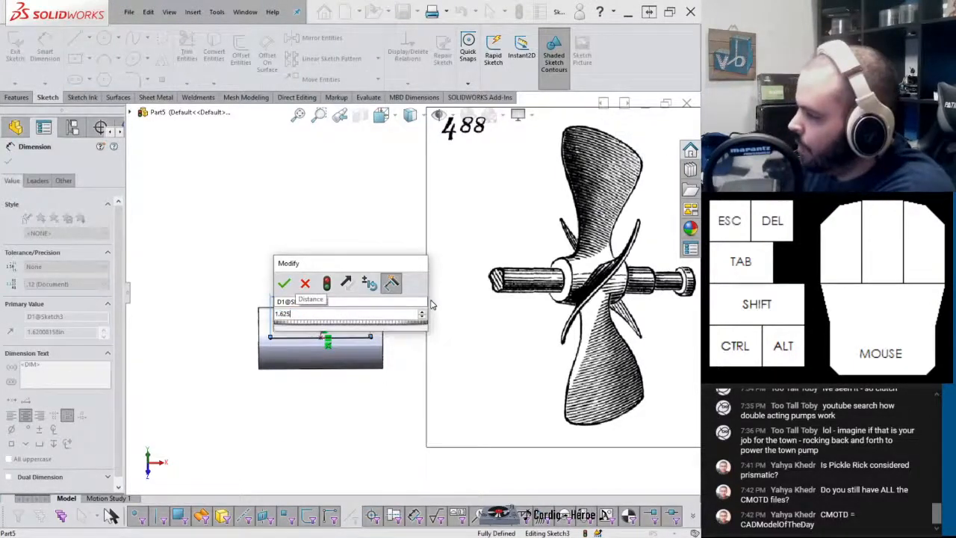
{"action": "key", "text": "Return"}
{"action": "left_click", "coordinate": [650, 169]}
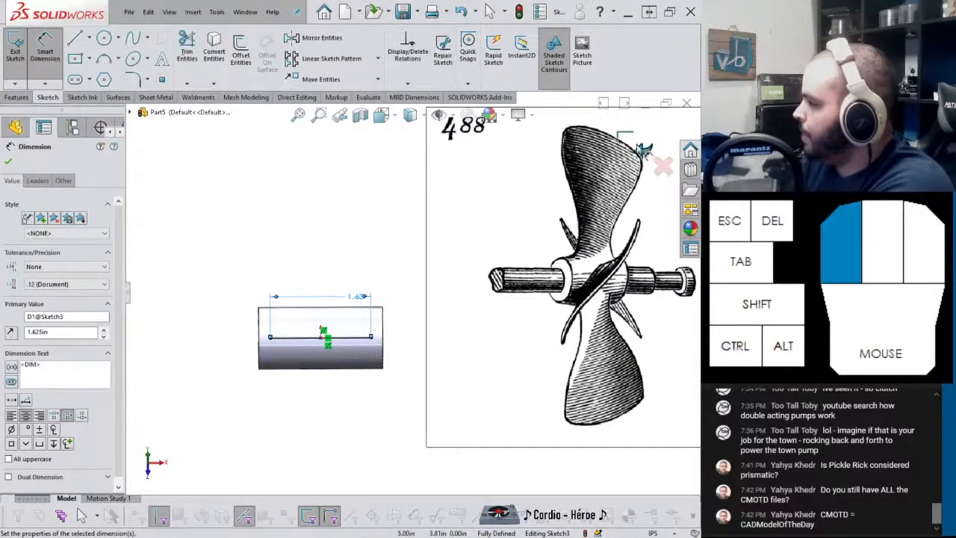
Create a reference plane offset 4 in above the Top Plane
{"action": "middle_click_drag", "start_coordinate": [354, 324], "coordinate": [363, 245]}
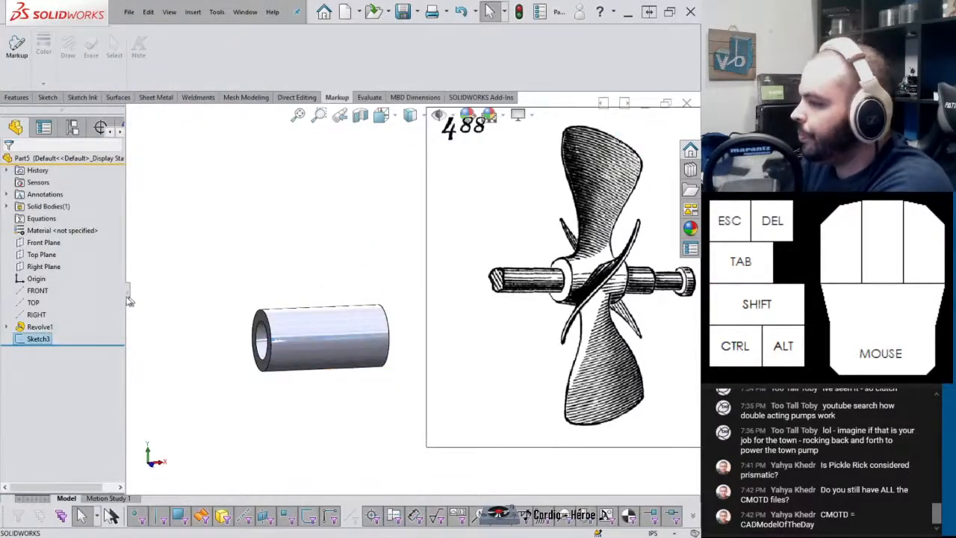
{"action": "left_click", "coordinate": [43, 255]}
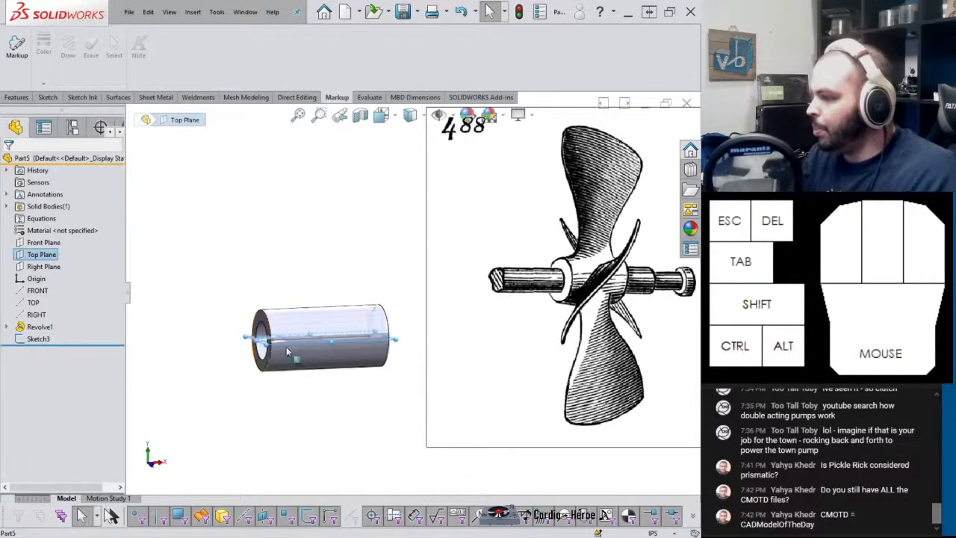
{"action": "left_click_drag", "start_coordinate": [291, 340], "coordinate": [316, 193], "text": "ctrl"}
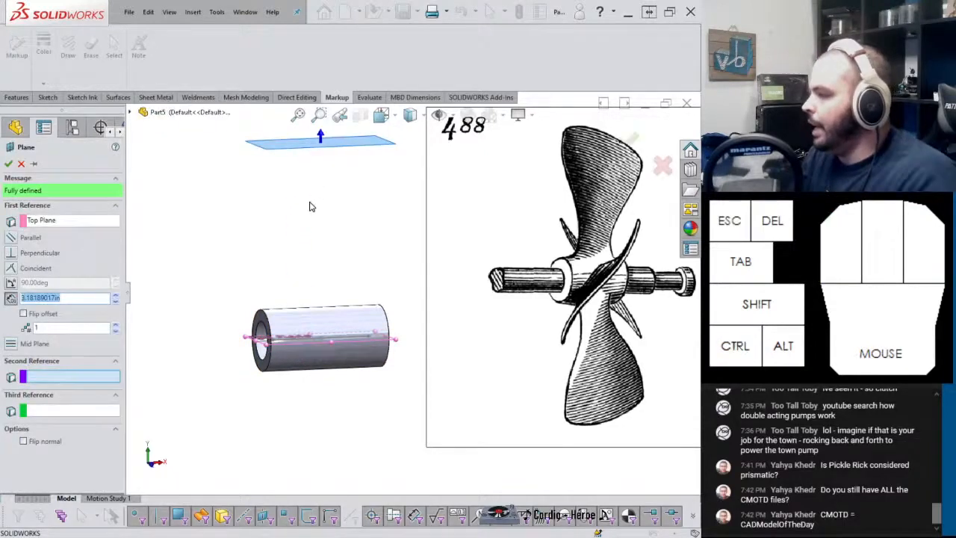
{"action": "mouse_move", "coordinate": [312, 207]}
{"action": "middle_mouse_down"}
{"action": "mouse_move", "coordinate": [303, 201]}
{"action": "mouse_move", "coordinate": [320, 216]}
{"action": "middle_mouse_up"}
{"action": "left_click", "coordinate": [64, 297]}
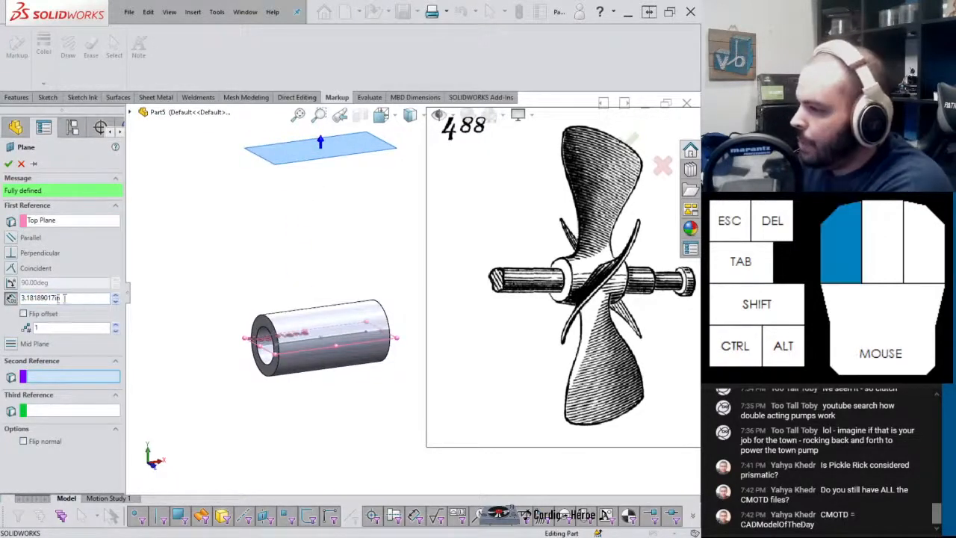
{"action": "left_click_drag", "start_coordinate": [64, 297], "coordinate": [9, 299]}
{"action": "key", "text": "Return"}
{"action": "scroll", "coordinate": [318, 245], "scroll_direction": "up", "scroll_amount": 3}
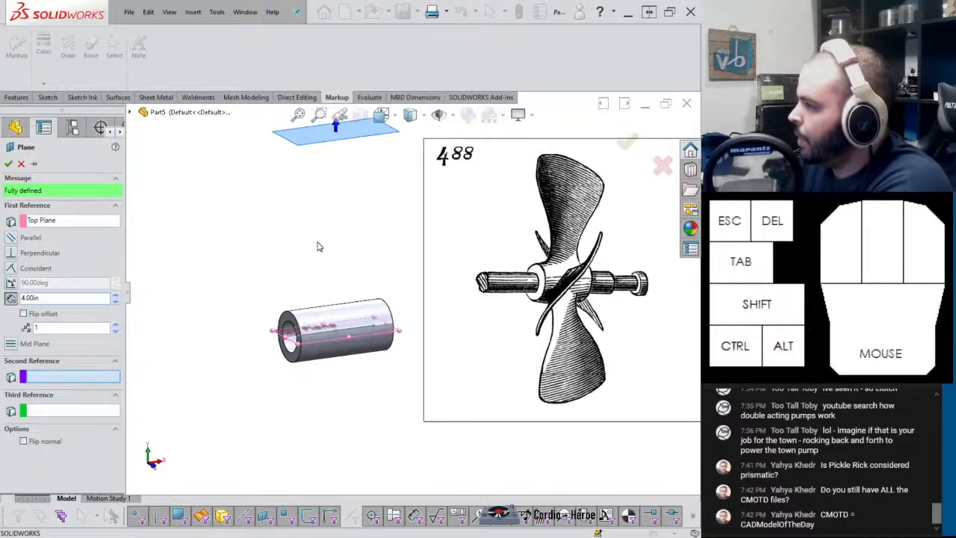
{"action": "middle_click_drag", "start_coordinate": [324, 237], "coordinate": [333, 222]}
{"action": "scroll", "coordinate": [349, 197], "scroll_direction": "down", "scroll_amount": 2}
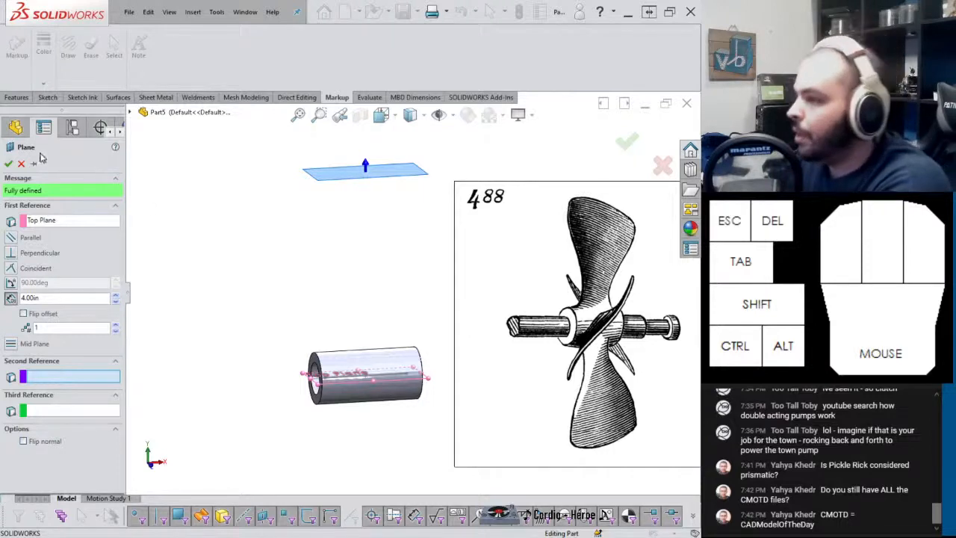
{"action": "left_click", "coordinate": [8, 164]}
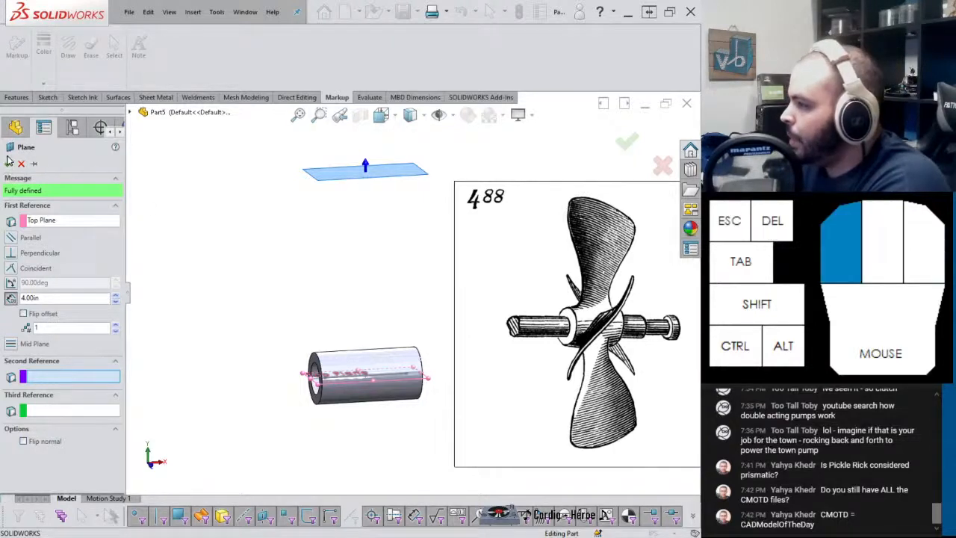
{"action": "left_click", "coordinate": [8, 164]}
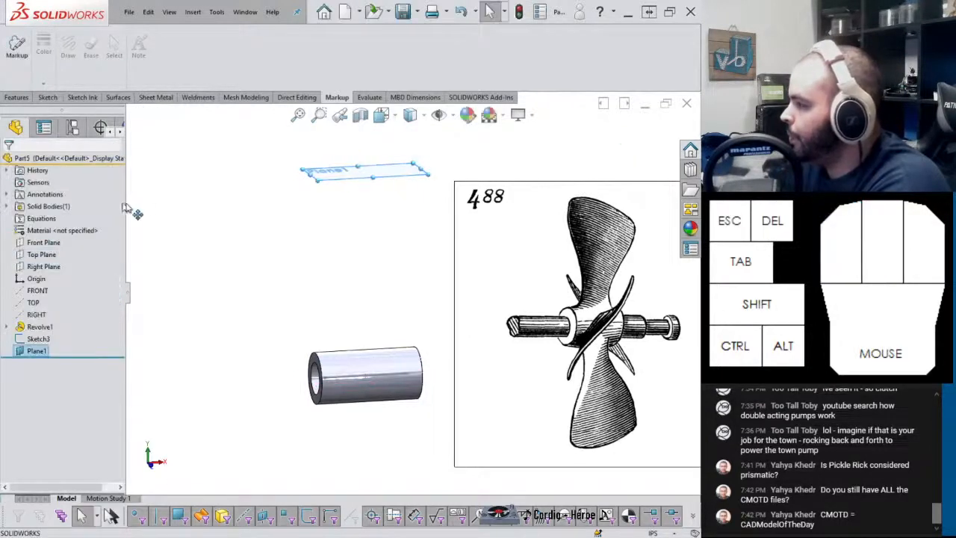
Start a sketch on the new offset plane and draw an asymmetric conic curve spanning the two ends of the root line
{"action": "mouse_move", "coordinate": [381, 220]}
{"action": "middle_mouse_down"}
{"action": "mouse_move", "coordinate": [408, 272]}
{"action": "mouse_move", "coordinate": [367, 274]}
{"action": "middle_mouse_up"}
{"action": "left_click", "coordinate": [367, 274]}
{"action": "left_click", "coordinate": [412, 248]}
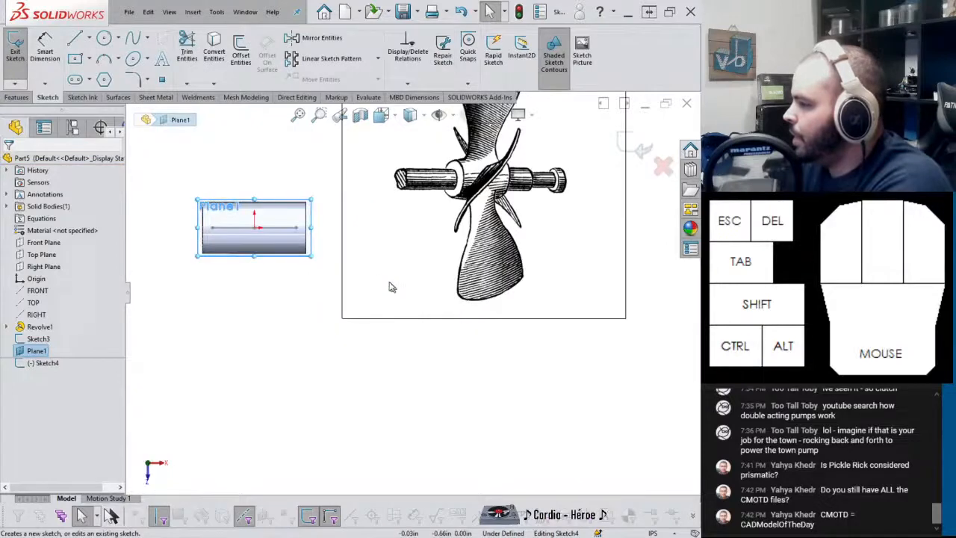
{"action": "scroll", "coordinate": [232, 226], "scroll_direction": "down", "scroll_amount": 3}
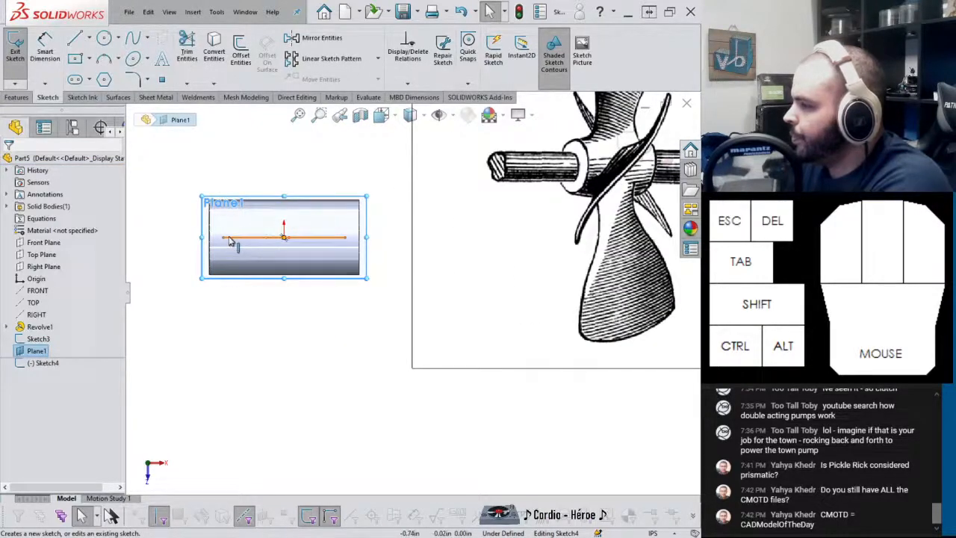
{"action": "left_click", "coordinate": [148, 42]}
{"action": "left_click", "coordinate": [147, 59]}
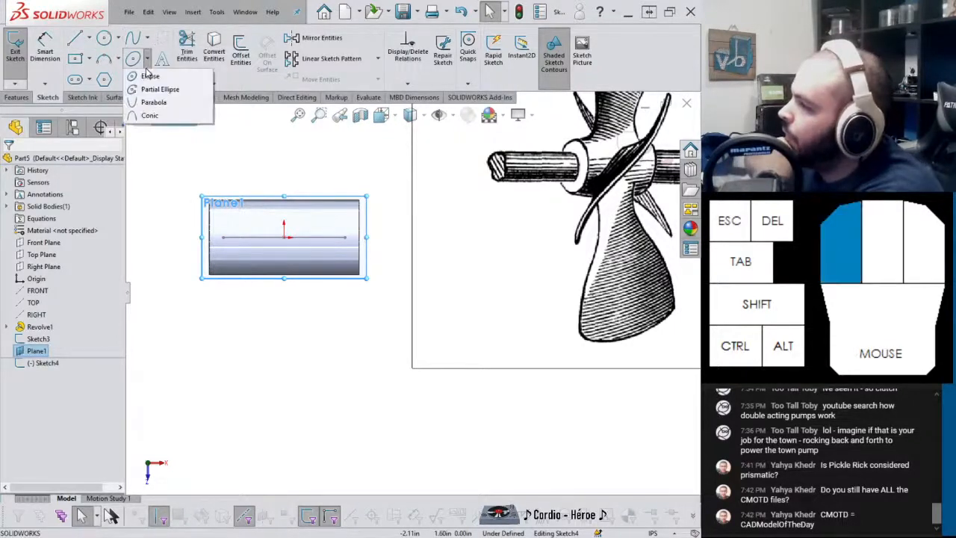
{"action": "left_click", "coordinate": [147, 117]}
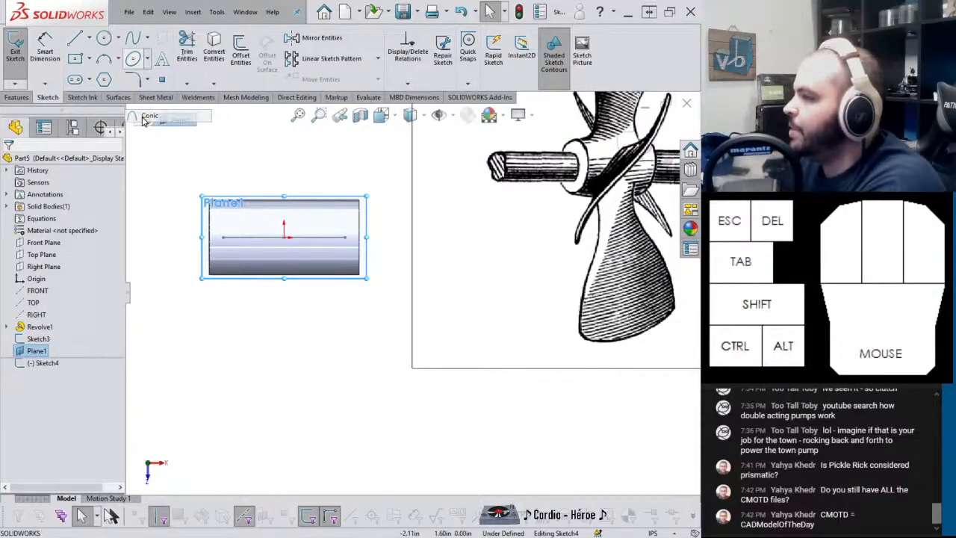
{"action": "left_click", "coordinate": [227, 242]}
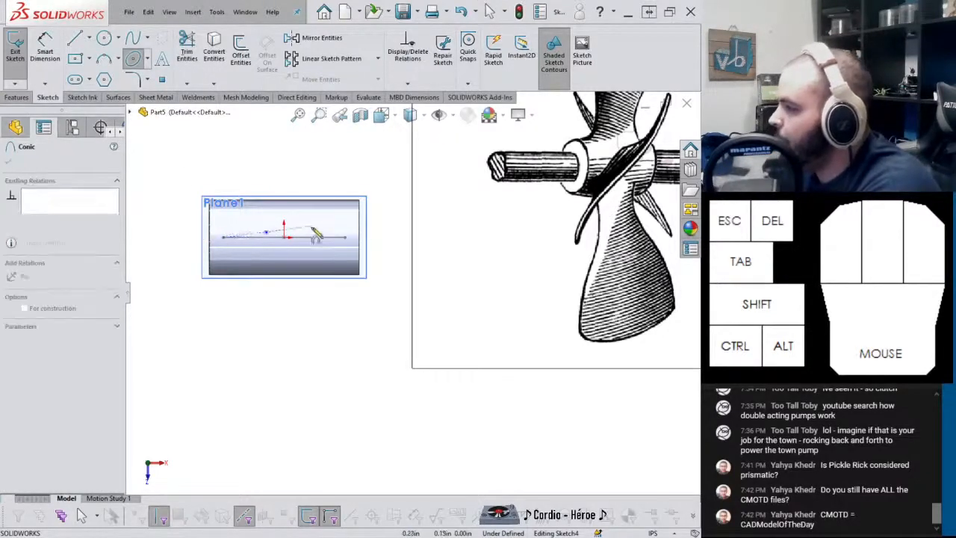
{"action": "left_click", "coordinate": [345, 238]}
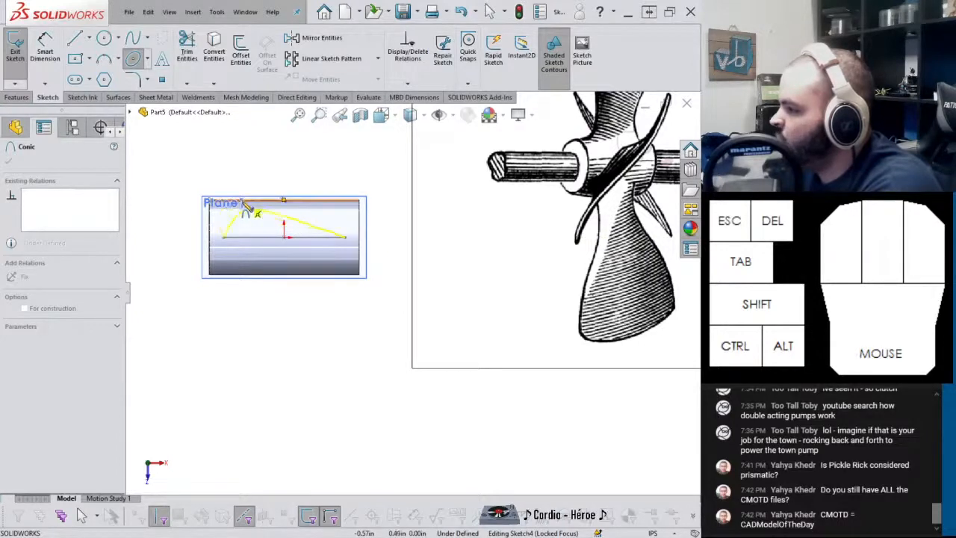
{"action": "left_click", "coordinate": [248, 213]}
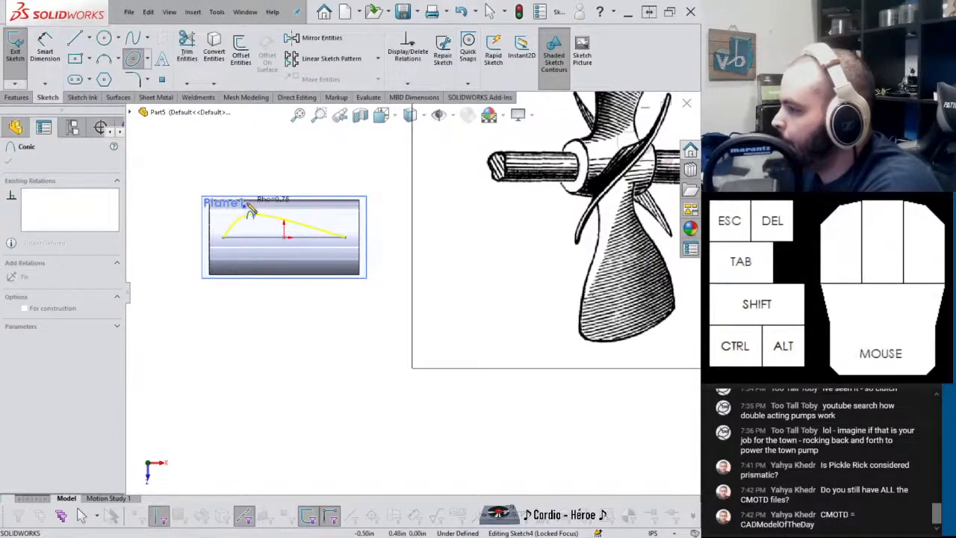
{"action": "left_click", "coordinate": [273, 214]}
Make the conic's free right endpoint coincident with the matching endpoint of the root line below
{"action": "middle_click_drag", "start_coordinate": [228, 212], "coordinate": [236, 170]}
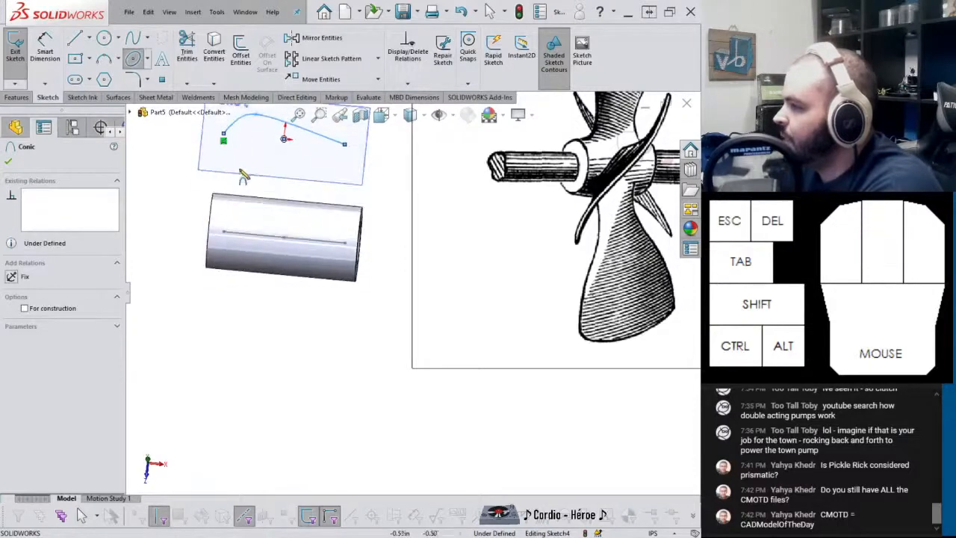
{"action": "scroll", "coordinate": [244, 173], "scroll_direction": "down", "scroll_amount": 3}
{"action": "scroll", "coordinate": [323, 208], "scroll_direction": "up", "scroll_amount": 2}
{"action": "middle_click_drag", "start_coordinate": [416, 235], "coordinate": [413, 198]}
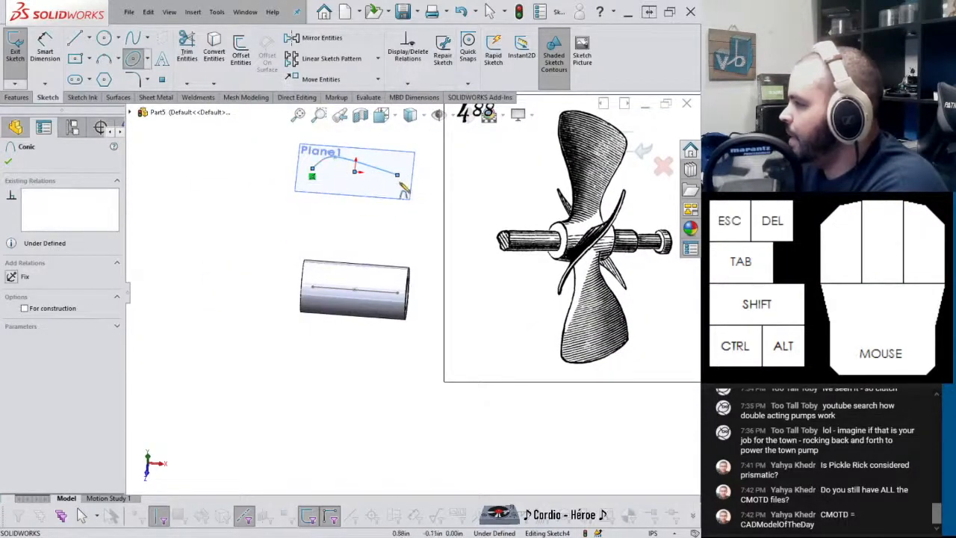
{"action": "scroll", "coordinate": [353, 186], "scroll_direction": "up", "scroll_amount": 3}
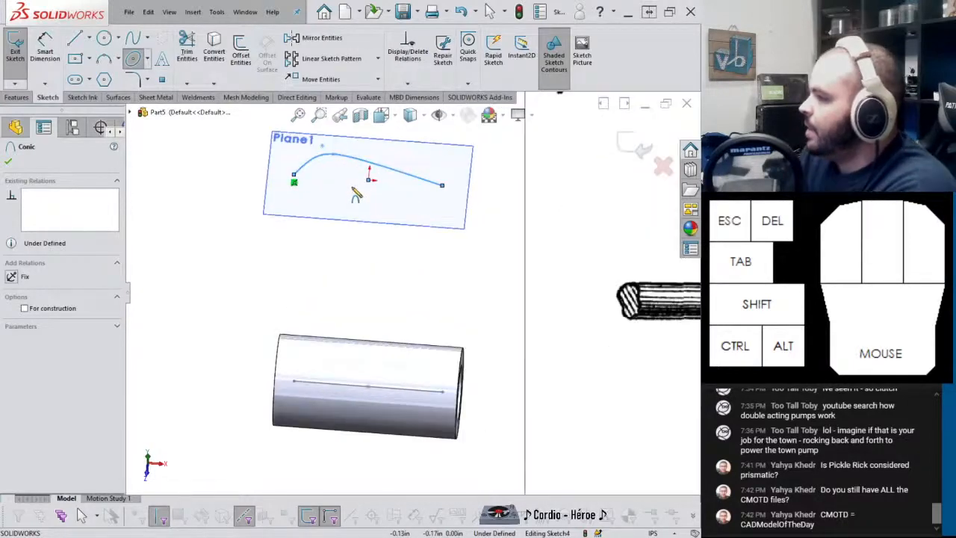
{"action": "right_click_drag", "start_coordinate": [327, 227], "coordinate": [322, 168]}
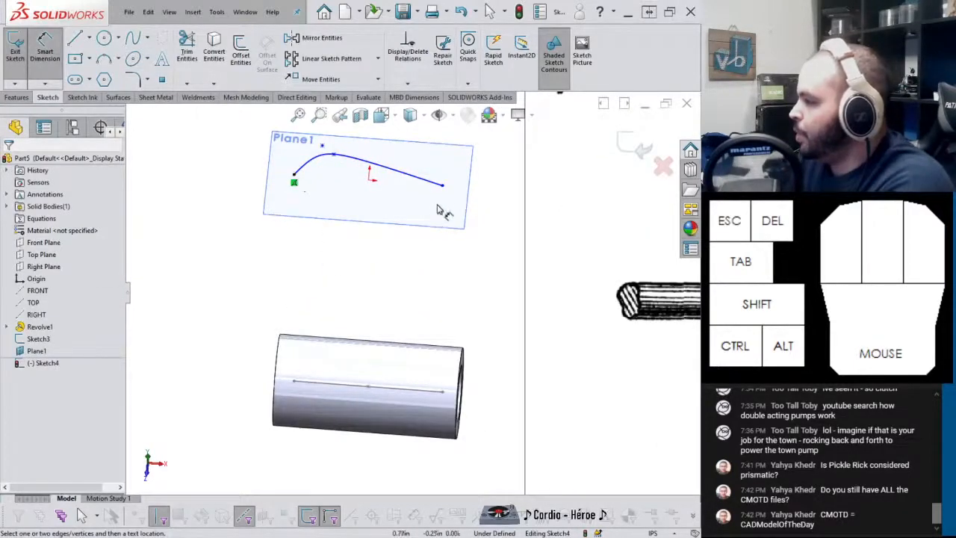
{"action": "key", "text": "Escape"}
{"action": "left_click", "coordinate": [449, 396]}
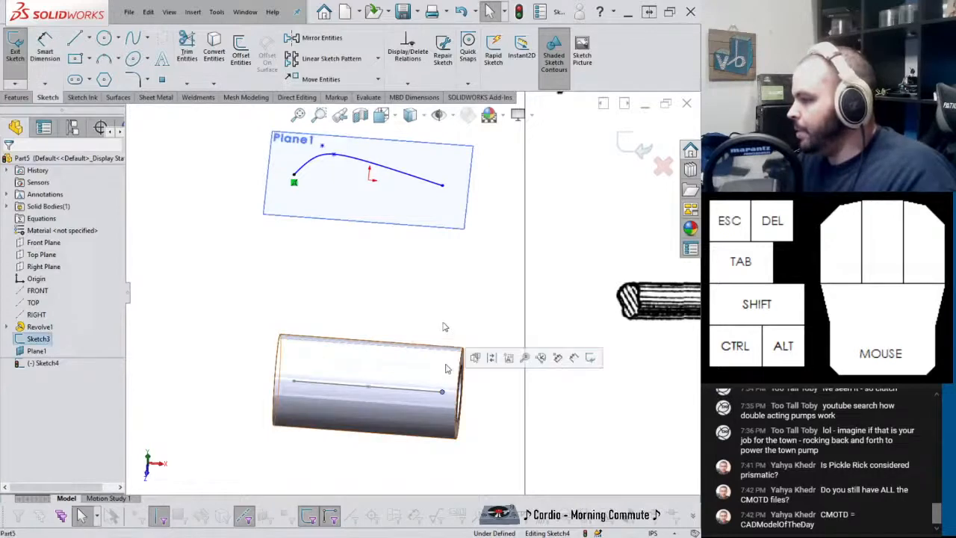
{"action": "left_click", "coordinate": [442, 185], "text": "ctrl"}
{"action": "left_click", "coordinate": [508, 141]}
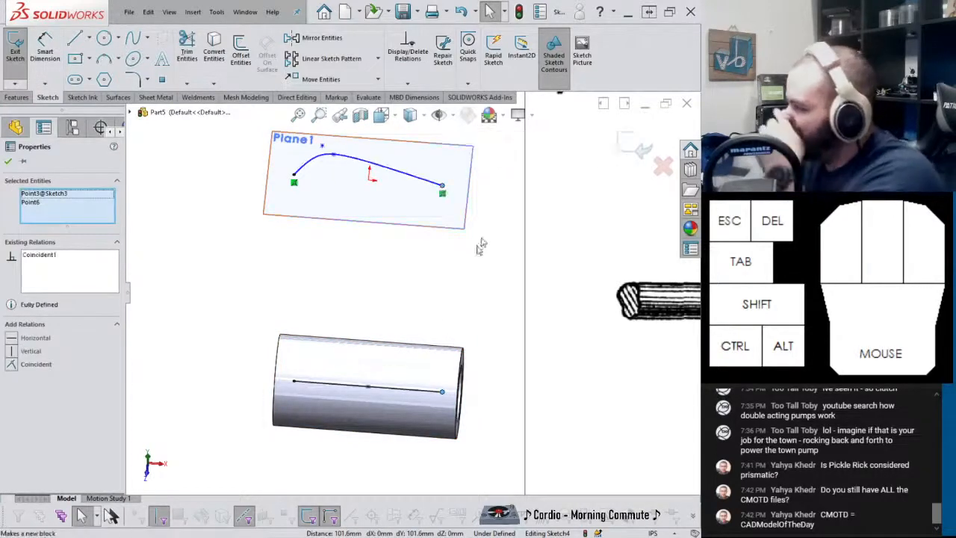
{"action": "left_click", "coordinate": [435, 287]}
Dimension the distance between the conic's shoulder point and its apex control point, keeping the value as drawn
{"action": "right_click_drag", "start_coordinate": [433, 287], "coordinate": [423, 238]}
{"action": "left_click", "coordinate": [334, 157]}
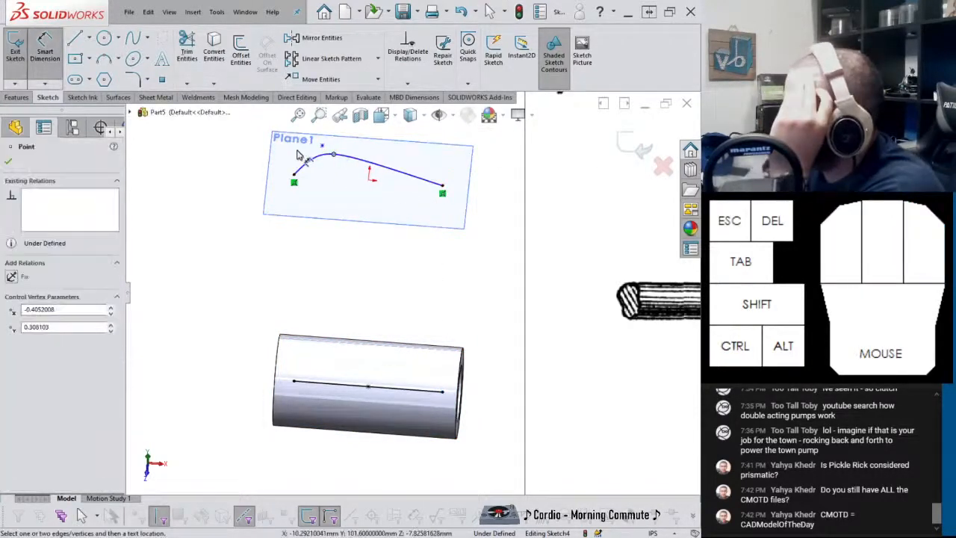
{"action": "left_click", "coordinate": [306, 163]}
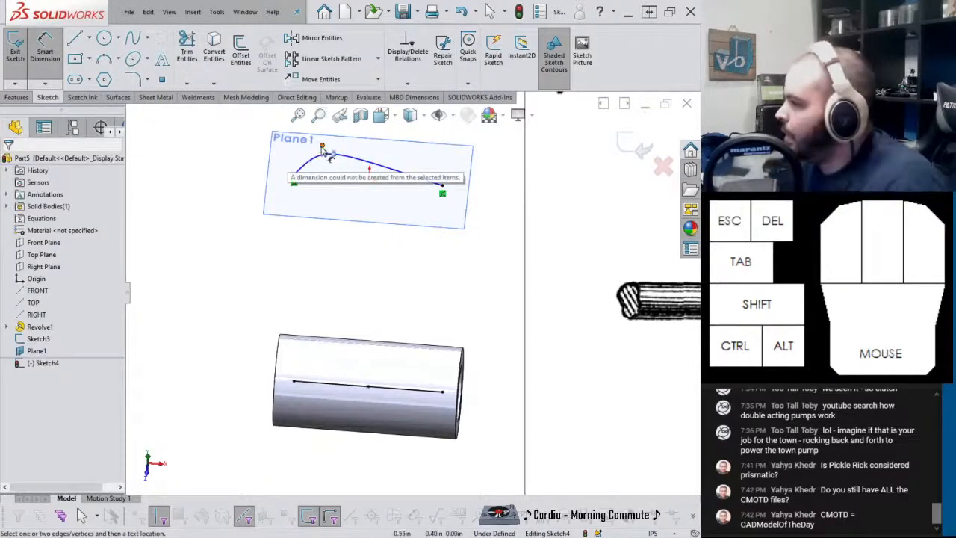
{"action": "left_click", "coordinate": [322, 146]}
{"action": "left_click", "coordinate": [294, 155]}
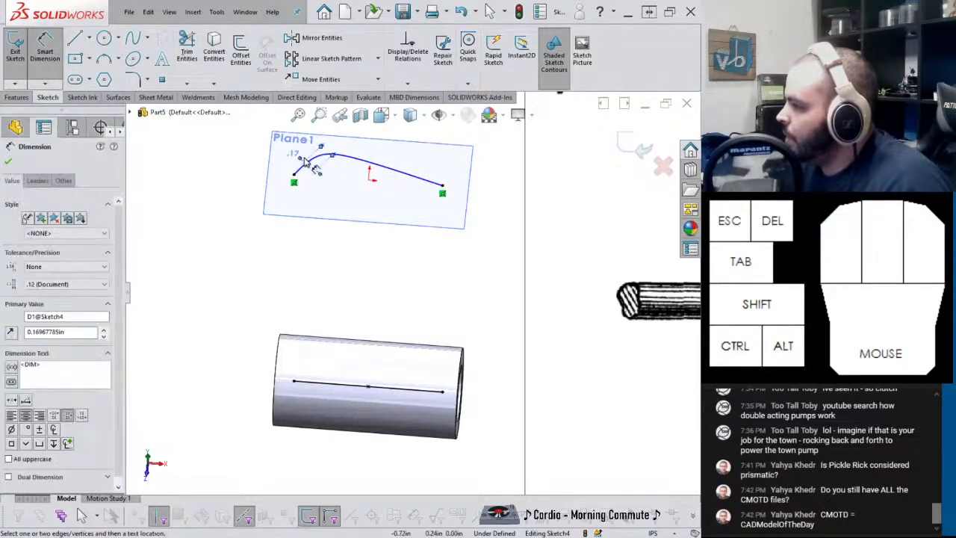
{"action": "double_click", "coordinate": [297, 159]}
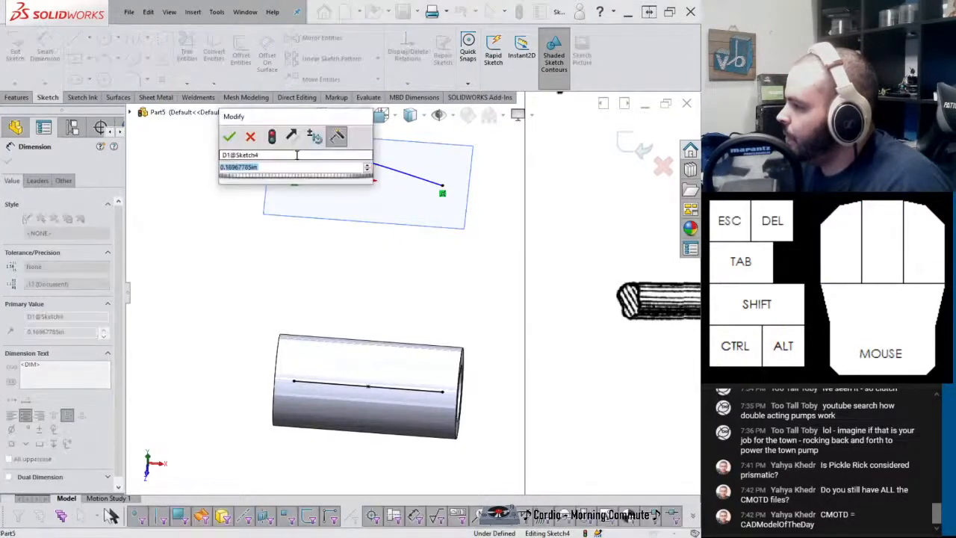
{"action": "left_click", "coordinate": [228, 134]}
Add a rho dimension to the conic curve, placed above it
{"action": "left_click", "coordinate": [348, 160]}
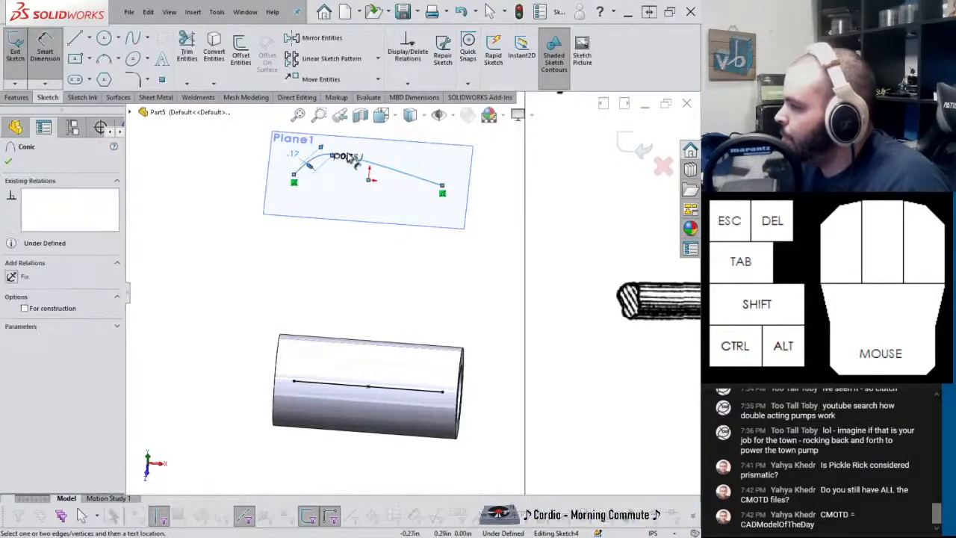
{"action": "left_click", "coordinate": [342, 133]}
{"action": "scroll", "coordinate": [368, 209], "scroll_direction": "up", "scroll_amount": 2}
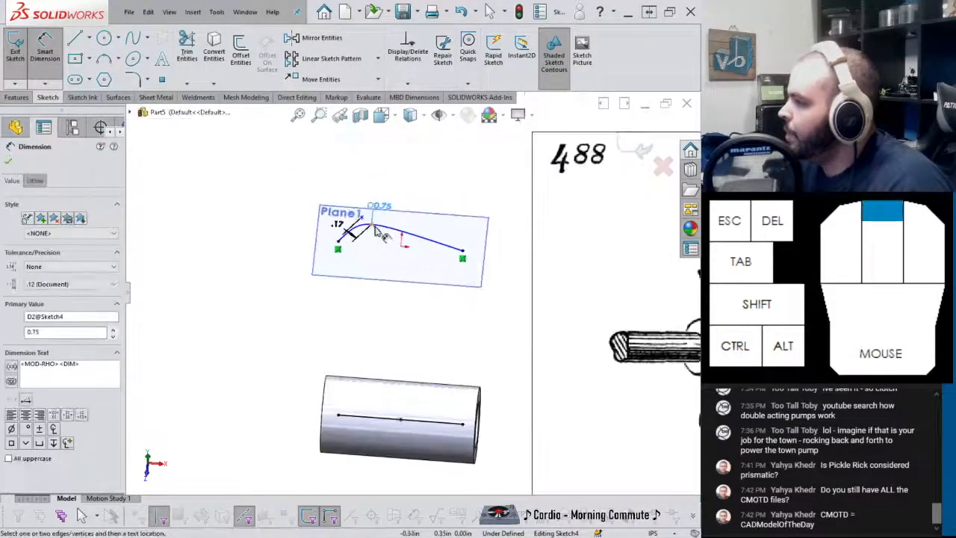
Set the distance between the conic's shoulder point and apex to 0.125 in
{"action": "scroll", "coordinate": [366, 269], "scroll_direction": "down", "scroll_amount": 1}
{"action": "double_click", "coordinate": [354, 278]}
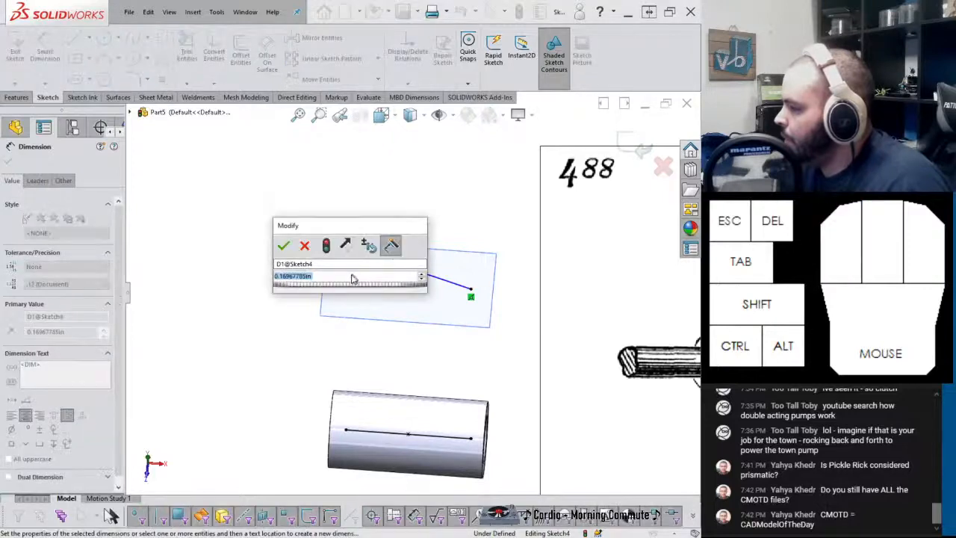
{"action": "type", "text": ".125"}
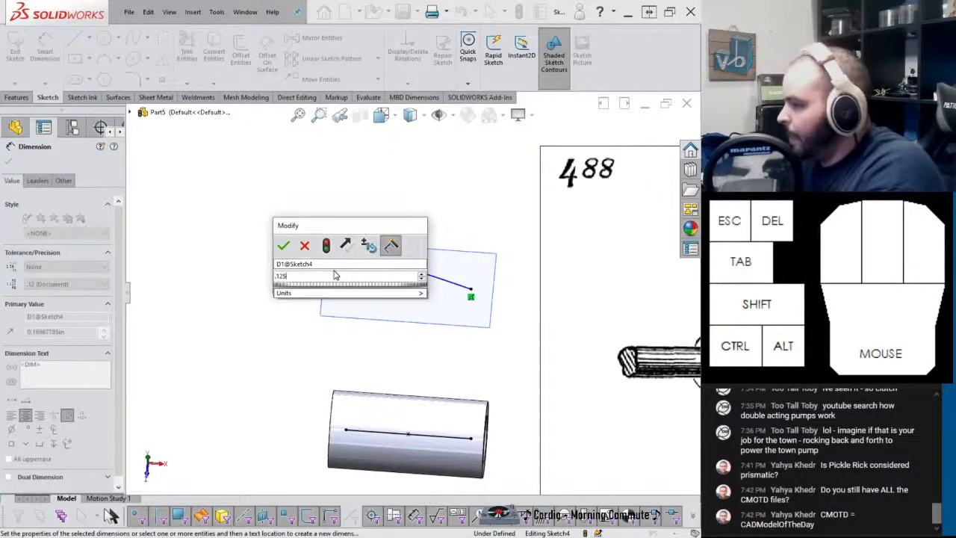
{"action": "key", "text": "Return"}
Change the conic's shoulder-to-apex distance to 0.751 in
{"action": "double_click", "coordinate": [364, 276]}
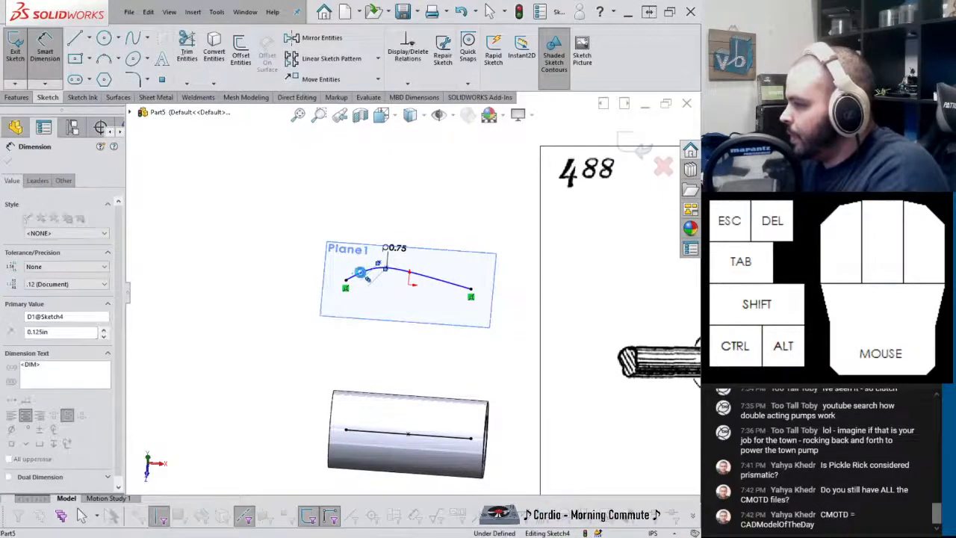
{"action": "type", "text": "1.75"}
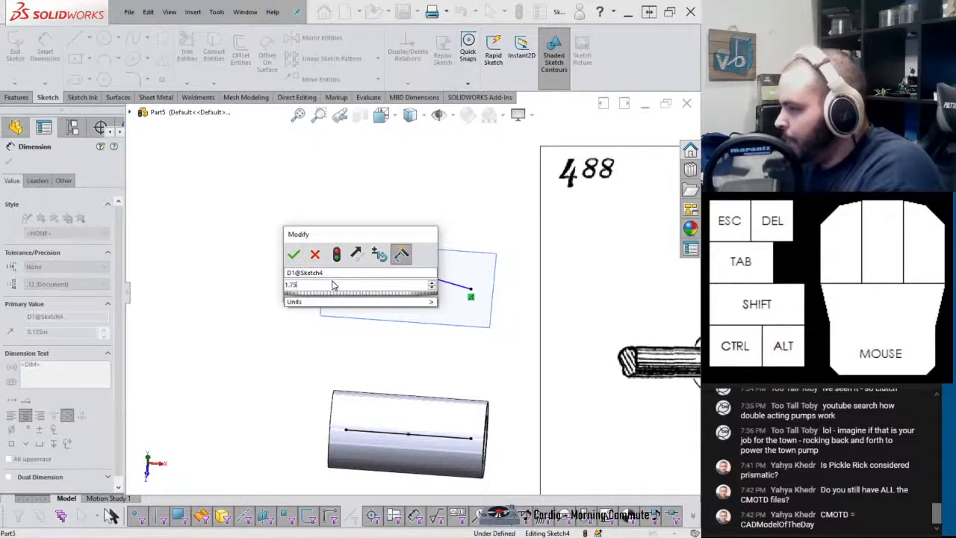
{"action": "key", "text": "BackSpace"}
{"action": "type", "text": ".75"}
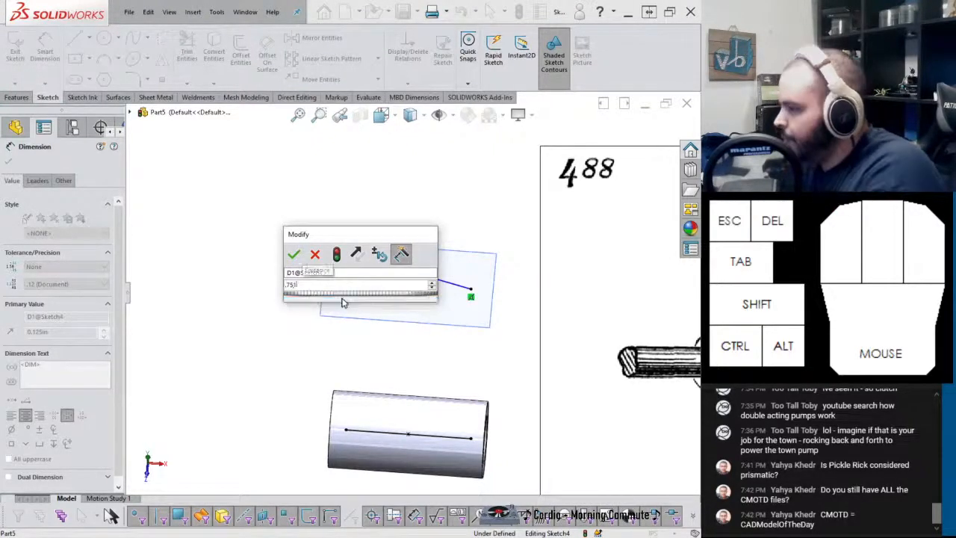
{"action": "key", "text": "Return"}
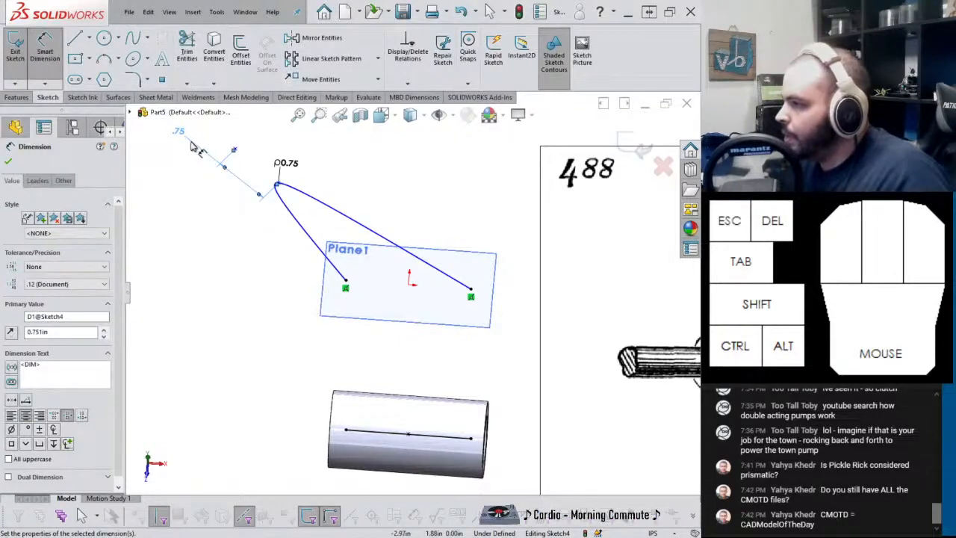
Set the conic's shoulder-to-apex distance to 0.175 in
{"action": "left_click", "coordinate": [187, 134]}
{"action": "left_click", "coordinate": [124, 145]}
{"action": "left_click", "coordinate": [124, 146]}
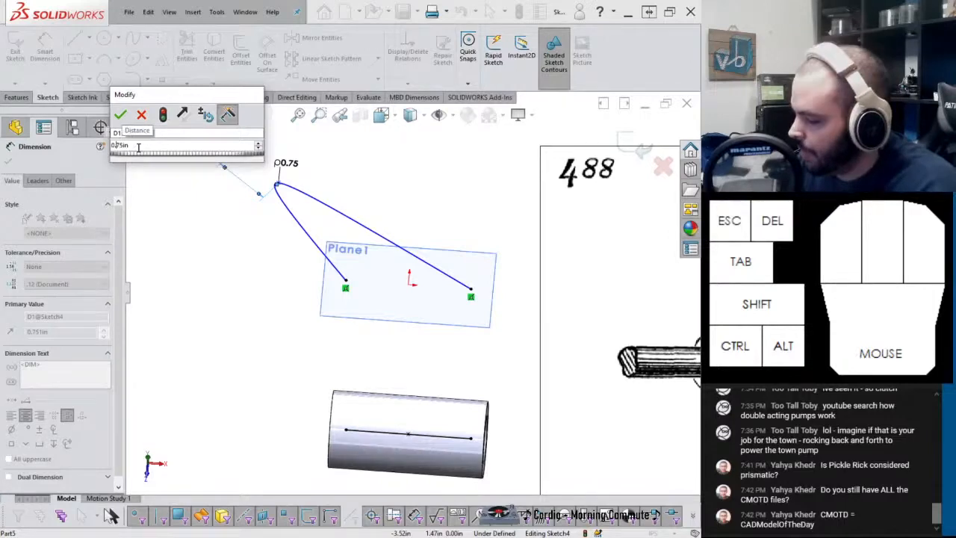
{"action": "type", "text": "1"}
{"action": "key", "text": "Return"}
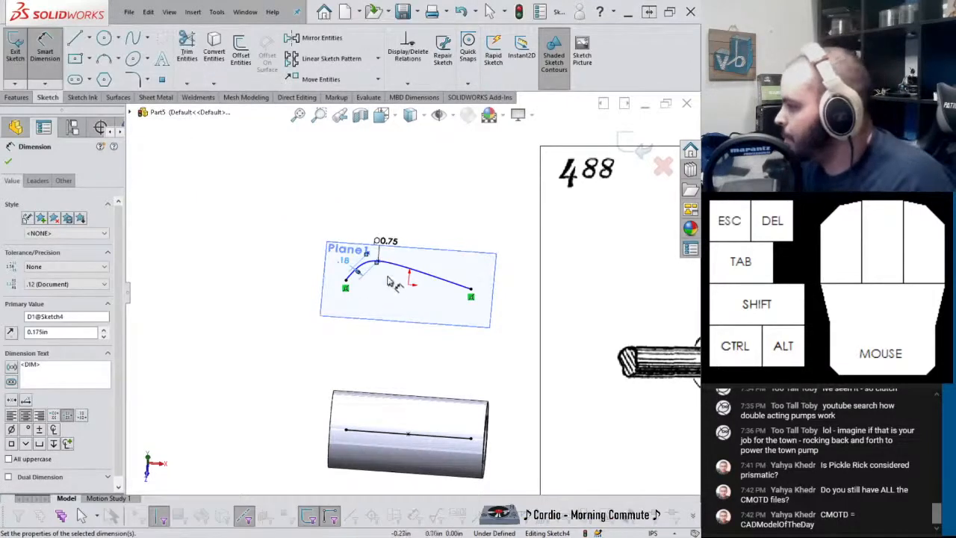
Leave dimensioning and pull on the conic curve to test its remaining freedom of movement
{"action": "key", "text": "Escape"}
{"action": "left_click", "coordinate": [441, 280]}
{"action": "left_click_drag", "start_coordinate": [441, 280], "coordinate": [407, 275]}
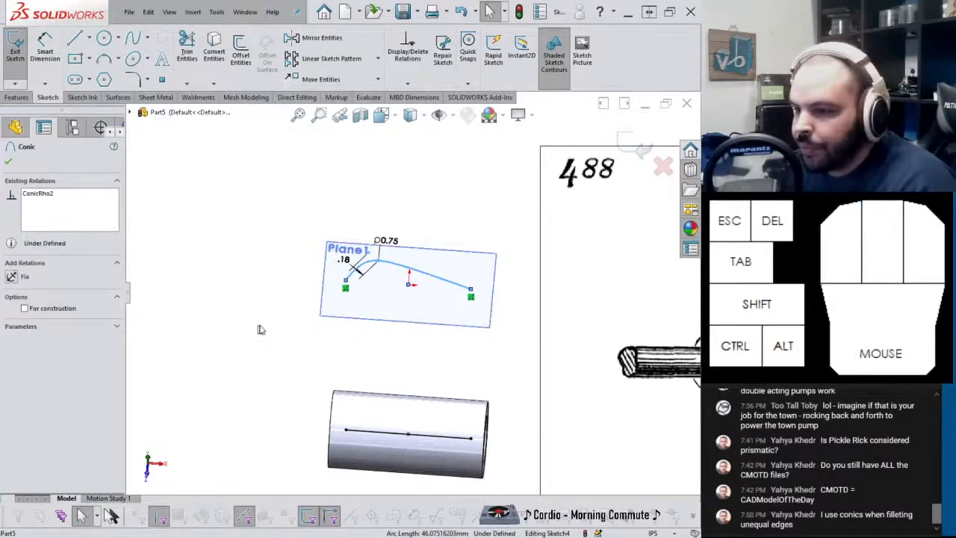
Dimension the conic's shoulder point horizontally from the left endpoint of the root line at 0.4375 in
{"action": "middle_click_drag", "start_coordinate": [260, 327], "coordinate": [277, 346]}
{"action": "left_click", "coordinate": [254, 392]}
{"action": "right_click_drag", "start_coordinate": [255, 392], "coordinate": [263, 350]}
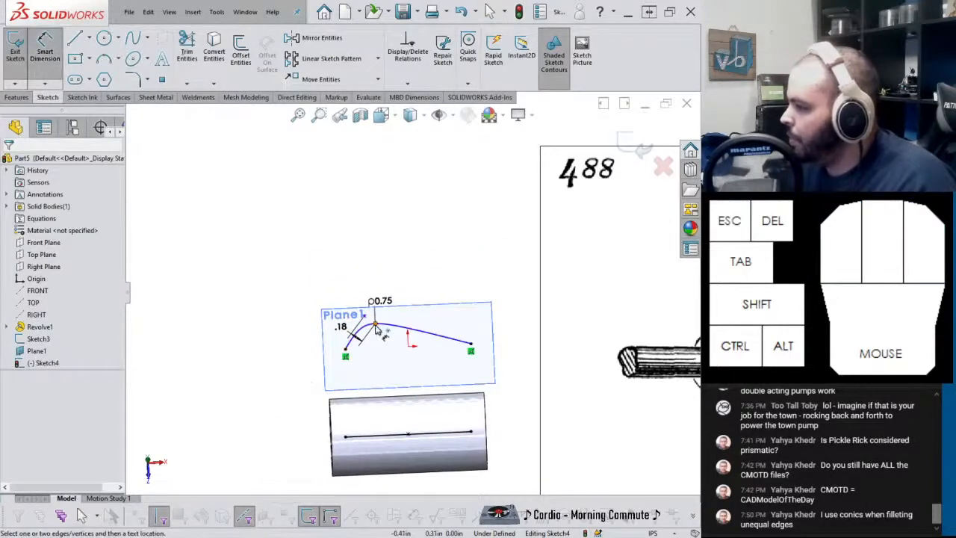
{"action": "left_click", "coordinate": [375, 323]}
{"action": "left_click", "coordinate": [345, 439]}
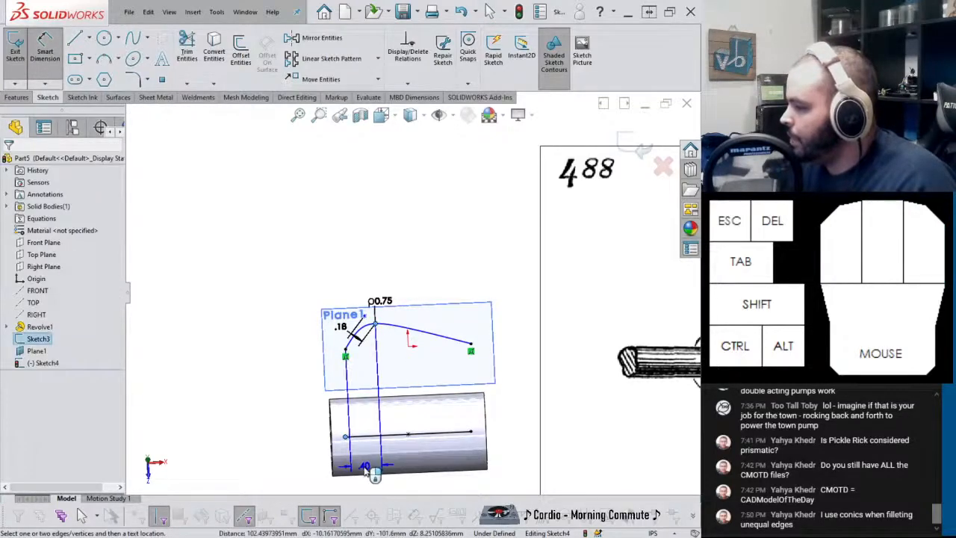
{"action": "left_click", "coordinate": [371, 487]}
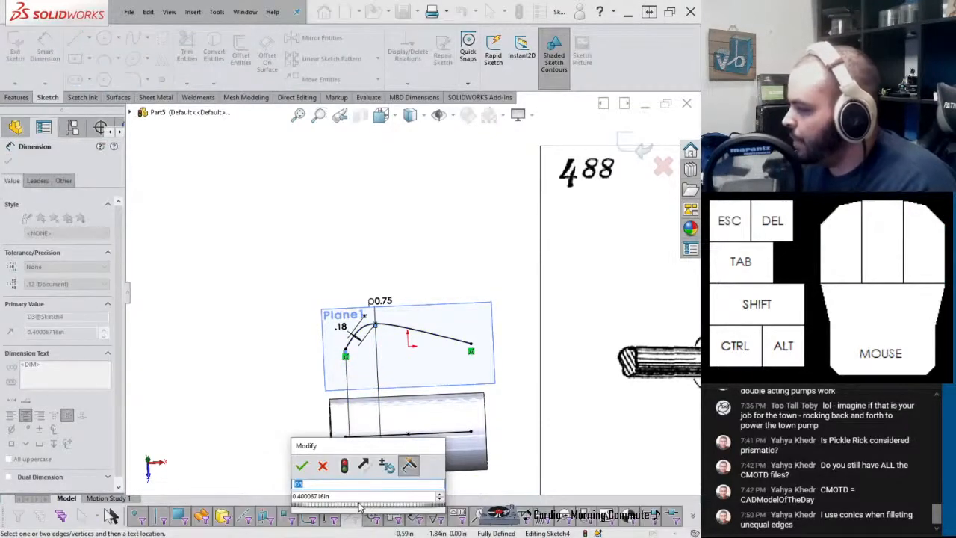
{"action": "type", "text": ".4"}
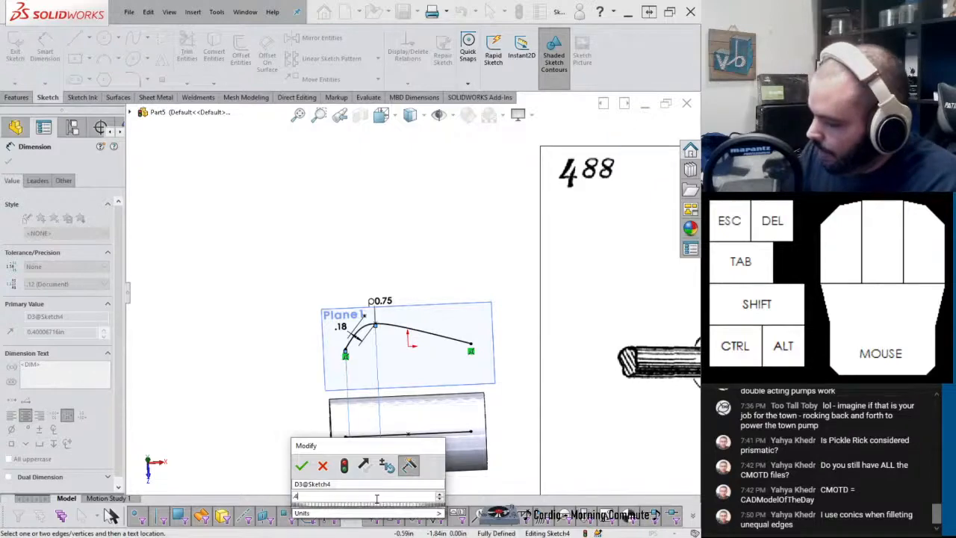
{"action": "type", "text": "375"}
{"action": "key", "text": "Return"}
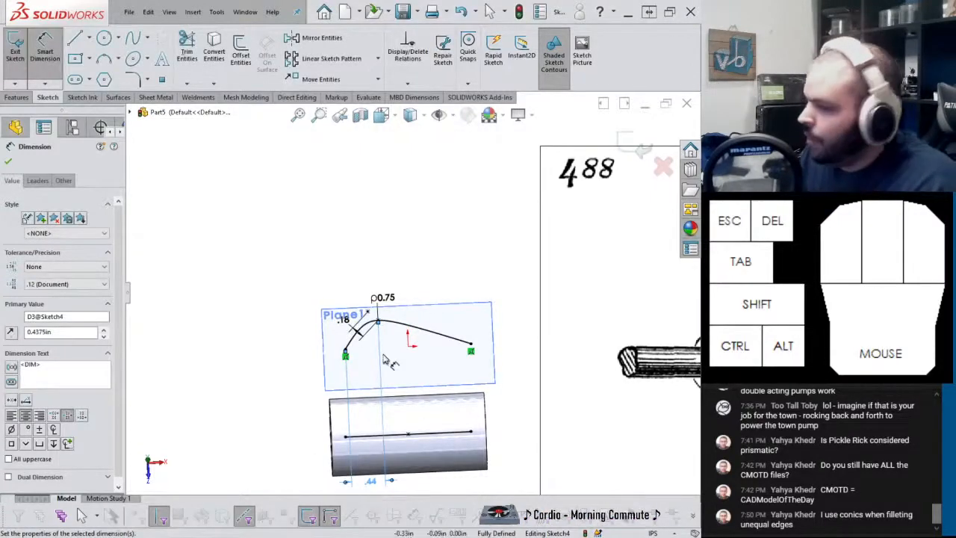
Exit the blade tip sketch on the offset plane, keeping the dimensioned conic
{"action": "mouse_move", "coordinate": [444, 373]}
{"action": "middle_mouse_down"}
{"action": "mouse_move", "coordinate": [426, 324]}
{"action": "mouse_move", "coordinate": [436, 357]}
{"action": "middle_mouse_up"}
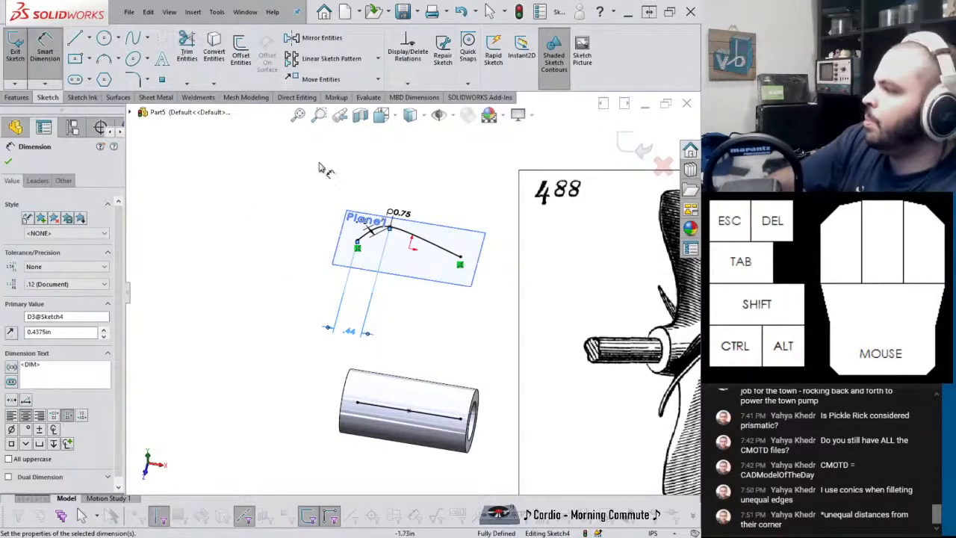
{"action": "left_click", "coordinate": [16, 97]}
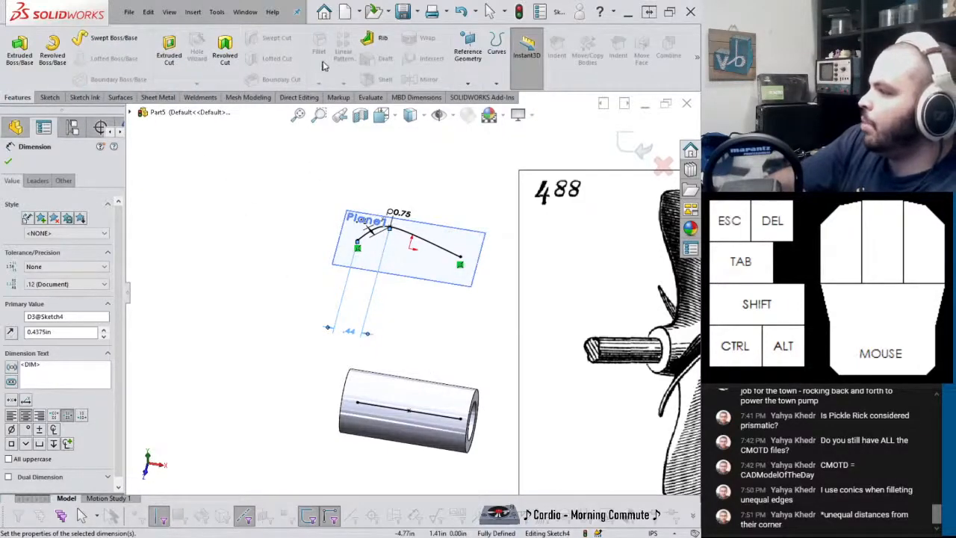
{"action": "scroll", "coordinate": [365, 290], "scroll_direction": "up", "scroll_amount": 2}
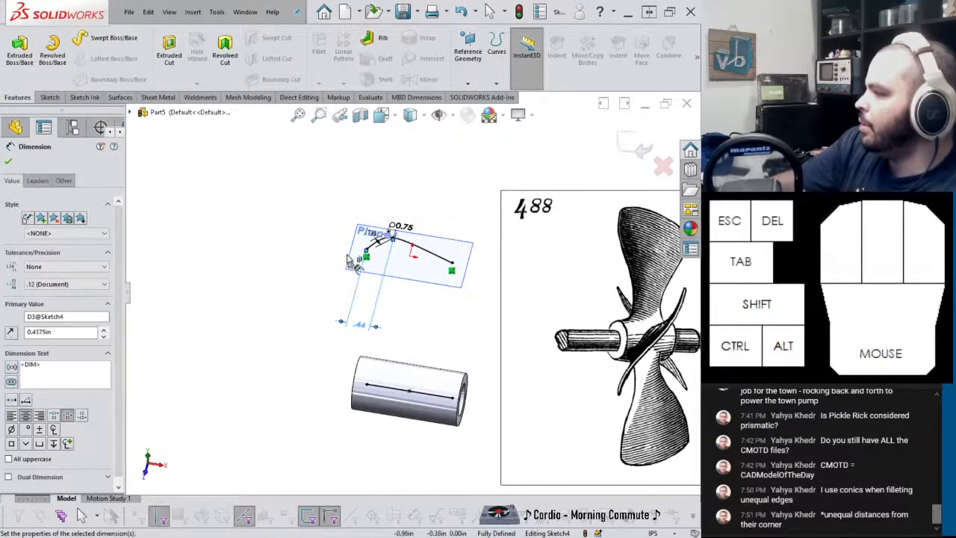
{"action": "left_click", "coordinate": [626, 153]}
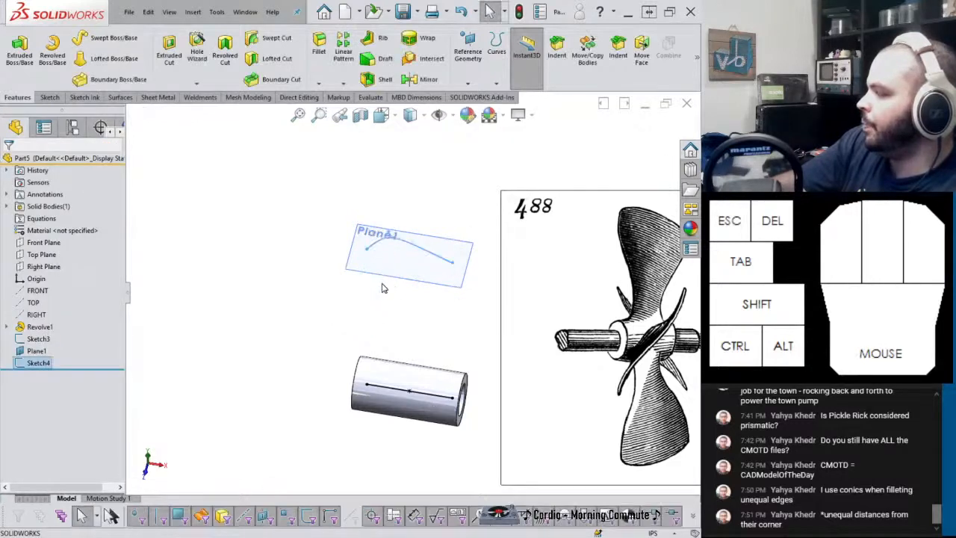
{"action": "middle_click_drag", "start_coordinate": [385, 284], "coordinate": [396, 237]}
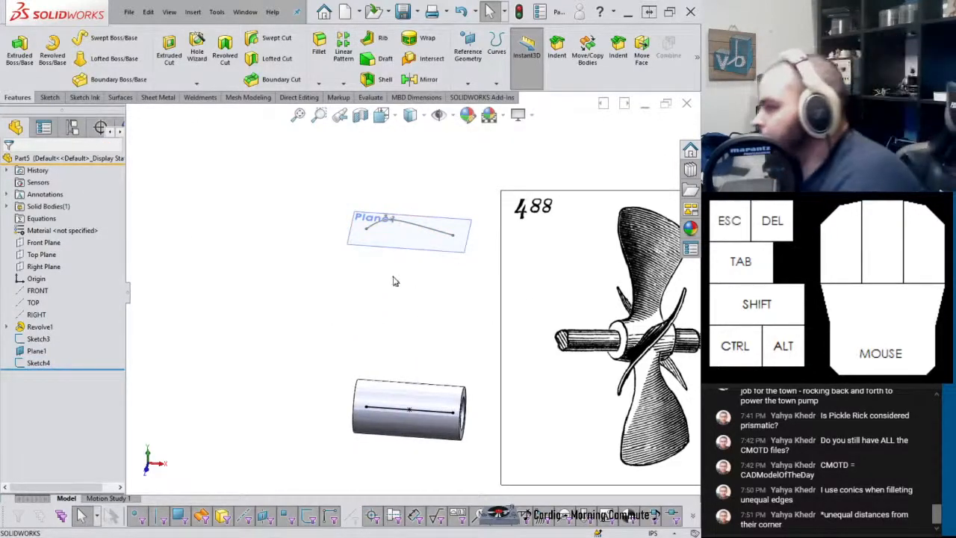
Create a boundary surface between the root line on the hub (Sketch3) and the conic tip curve (Sketch4) in Direction 1, with tangency None
{"action": "left_click", "coordinate": [120, 98]}
{"action": "scroll", "coordinate": [679, 340], "scroll_direction": "up", "scroll_amount": 1}
{"action": "scroll", "coordinate": [658, 339], "scroll_direction": "down", "scroll_amount": 2}
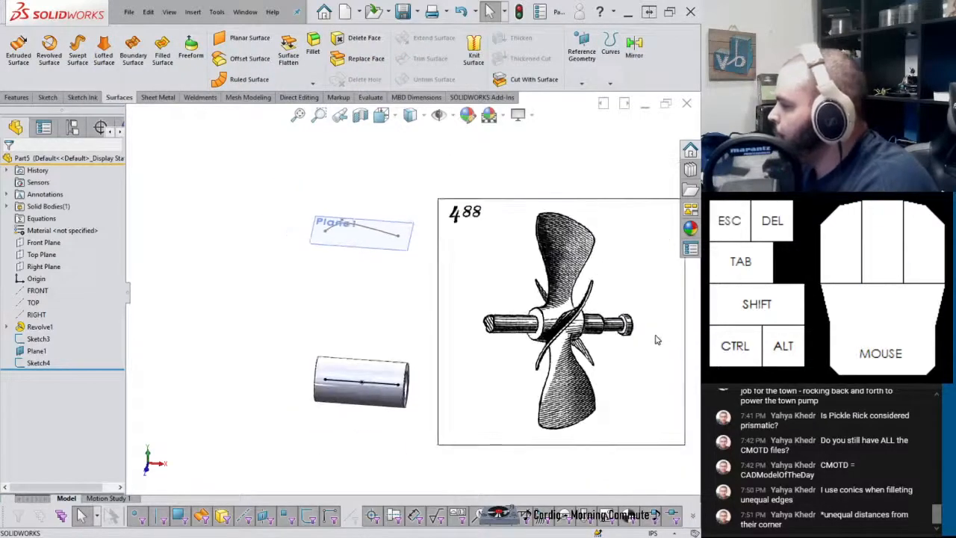
{"action": "scroll", "coordinate": [648, 335], "scroll_direction": "up", "scroll_amount": 1}
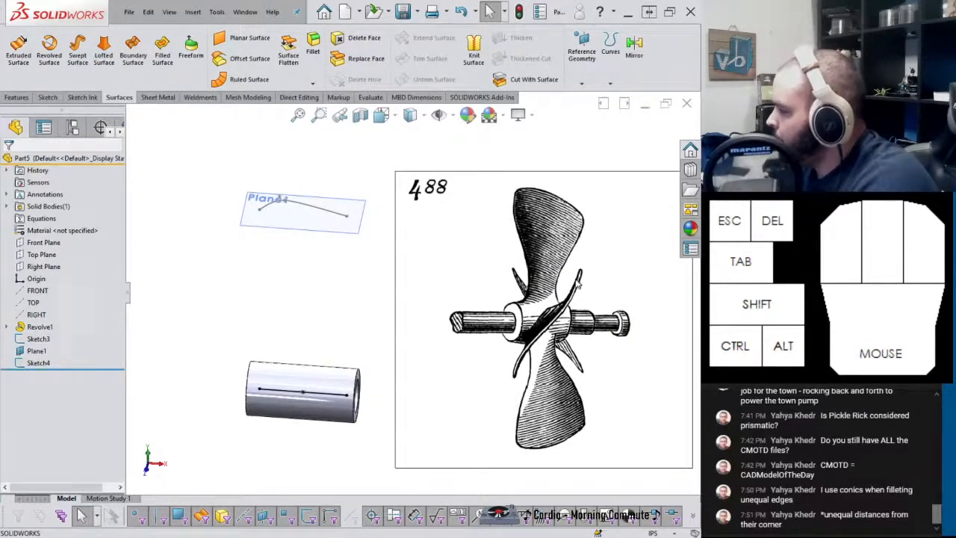
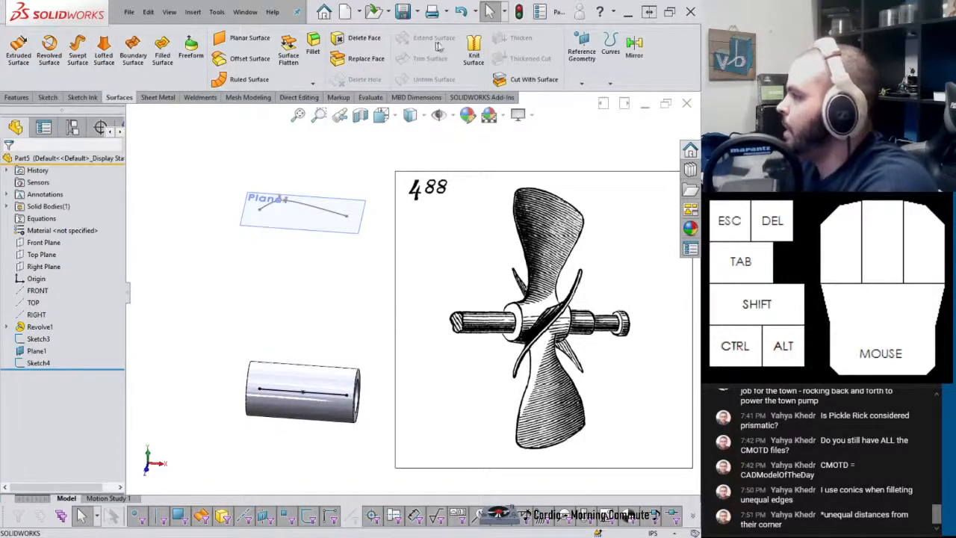
{"action": "middle_click_drag", "start_coordinate": [230, 302], "coordinate": [248, 292]}
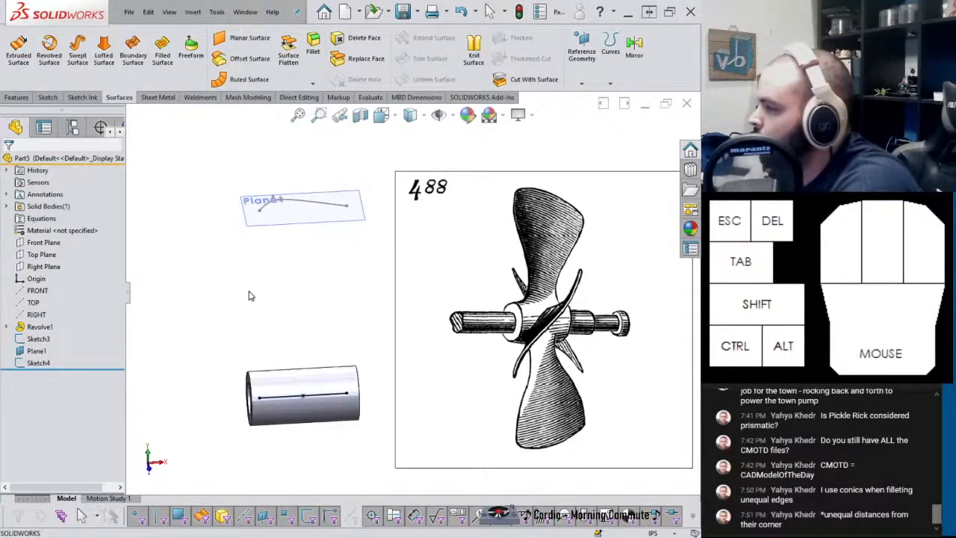
{"action": "left_click", "coordinate": [142, 76]}
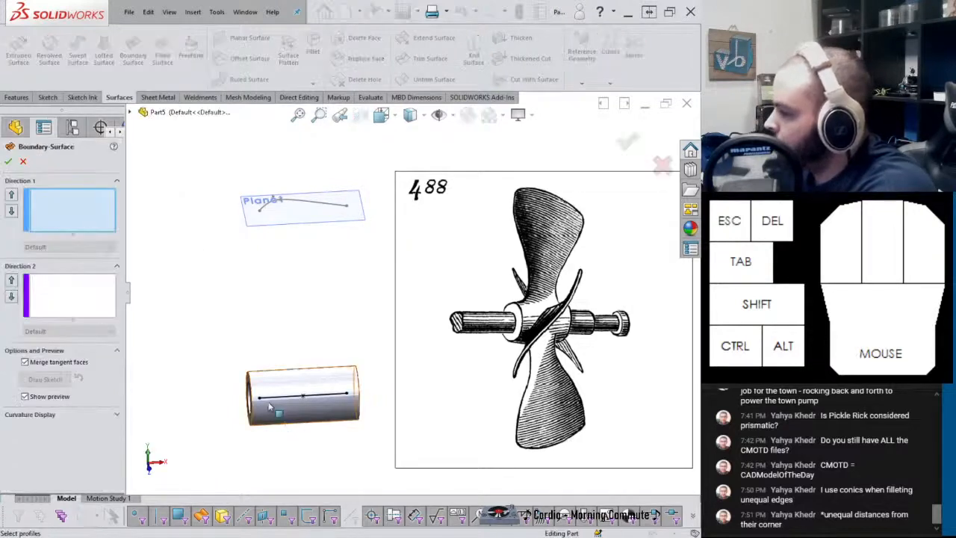
{"action": "left_click", "coordinate": [267, 396]}
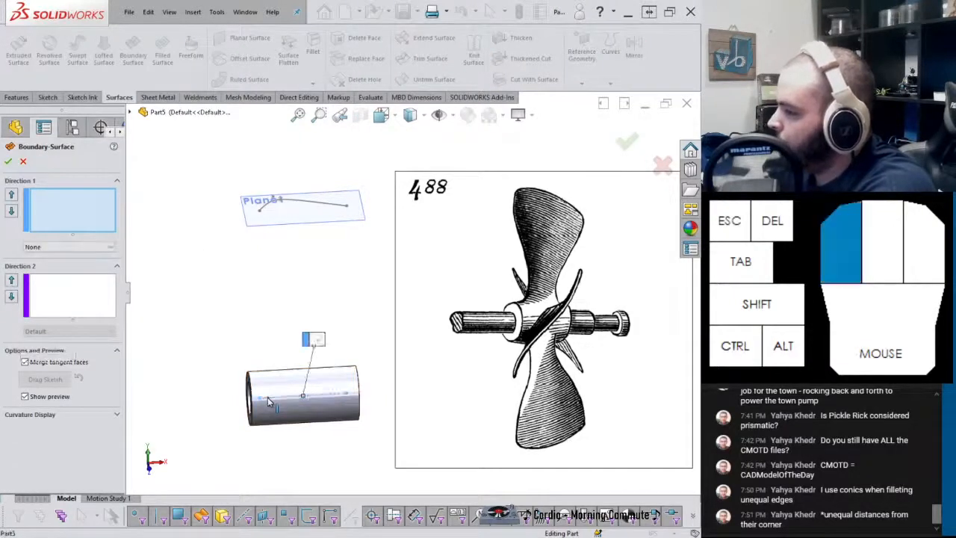
{"action": "left_click", "coordinate": [268, 210]}
{"action": "mouse_move", "coordinate": [271, 211]}
{"action": "middle_mouse_down"}
{"action": "mouse_move", "coordinate": [321, 184]}
{"action": "mouse_move", "coordinate": [374, 170]}
{"action": "mouse_move", "coordinate": [336, 171]}
{"action": "mouse_move", "coordinate": [311, 179]}
{"action": "mouse_move", "coordinate": [314, 189]}
{"action": "middle_mouse_up"}
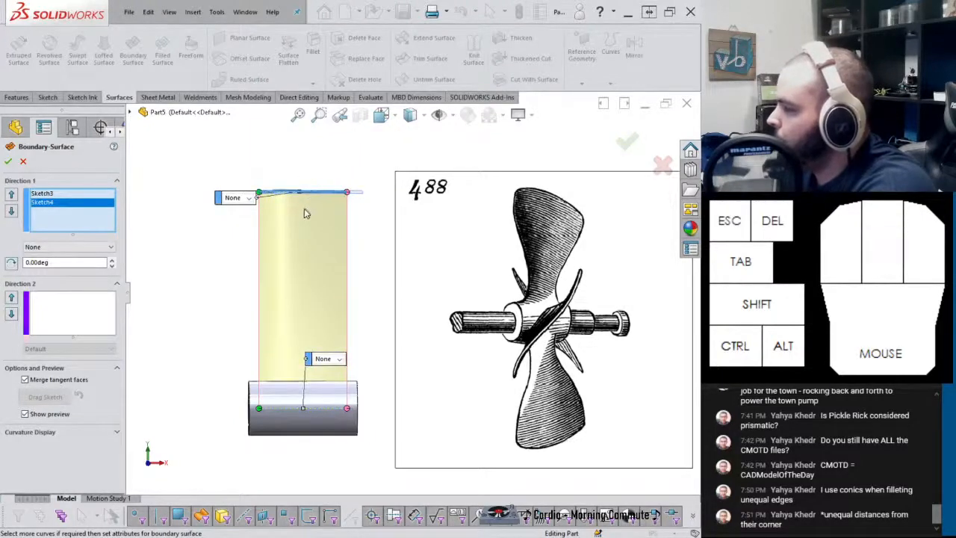
{"action": "left_click", "coordinate": [8, 162]}
Turn off RealView Graphics and inspect the new blade surface against the hub
{"action": "middle_click_drag", "start_coordinate": [234, 295], "coordinate": [302, 357]}
{"action": "left_click", "coordinate": [520, 114]}
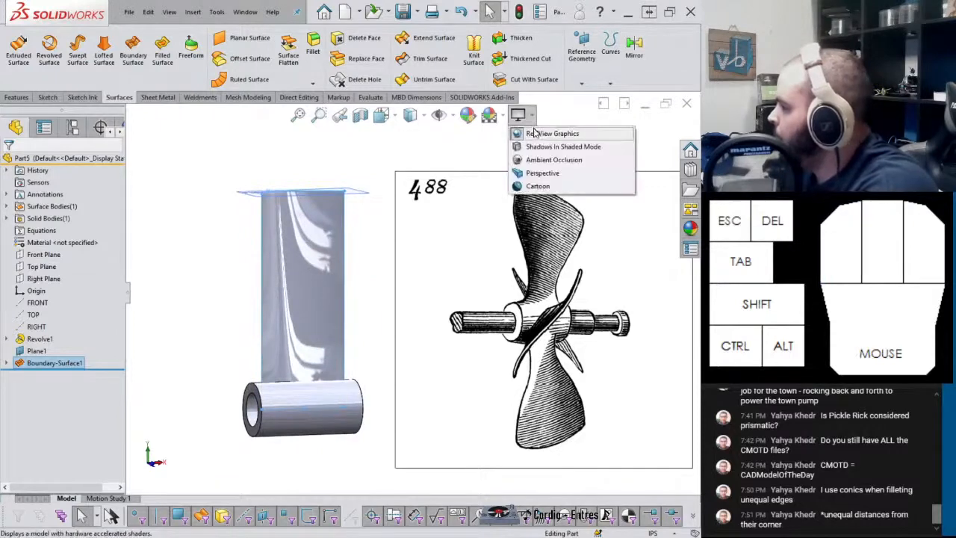
{"action": "left_click", "coordinate": [539, 133]}
{"action": "middle_click_drag", "start_coordinate": [287, 282], "coordinate": [288, 282]}
{"action": "middle_click_drag", "start_coordinate": [267, 253], "coordinate": [275, 331]}
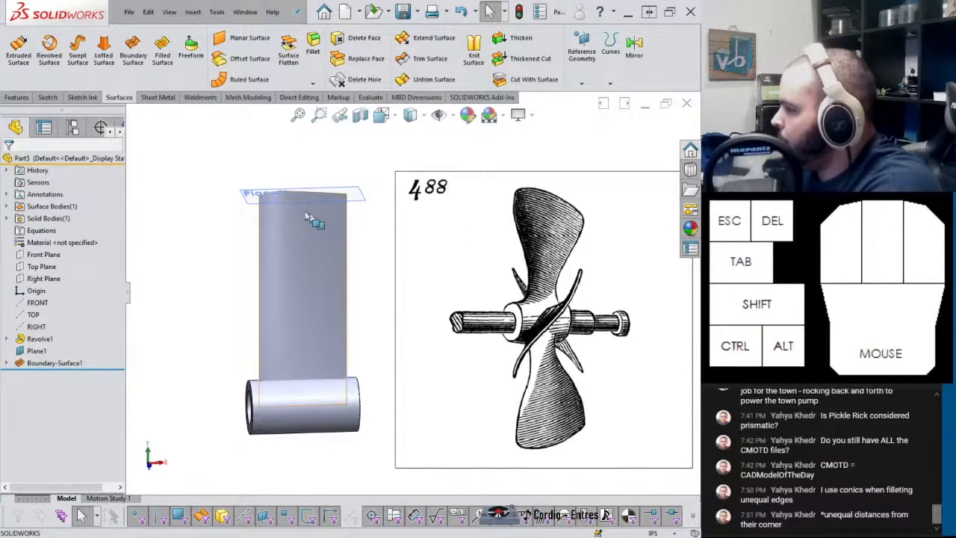
{"action": "left_click", "coordinate": [221, 347]}
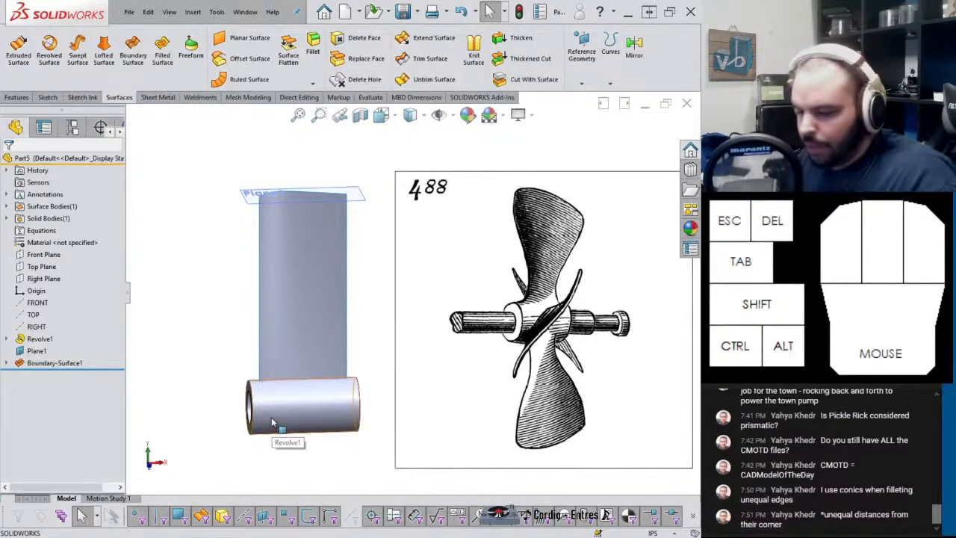
Hide the hub body and start a new sketch on the Front Plane
{"action": "key", "text": "Tab"}
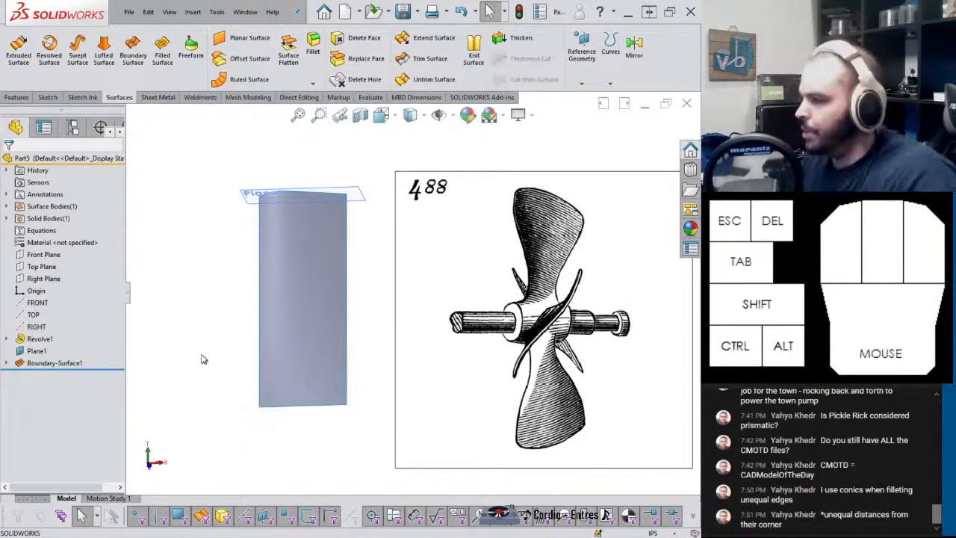
{"action": "left_click", "coordinate": [35, 256]}
{"action": "left_click", "coordinate": [66, 239]}
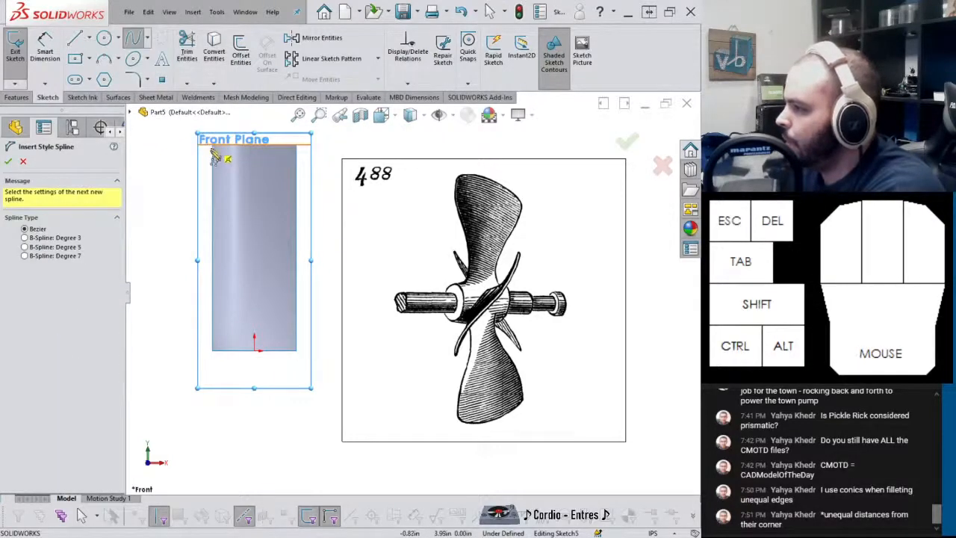
Hide the offset plane at the blade tip and return to the front view for sketching
{"action": "middle_click_drag", "start_coordinate": [218, 158], "coordinate": [242, 187]}
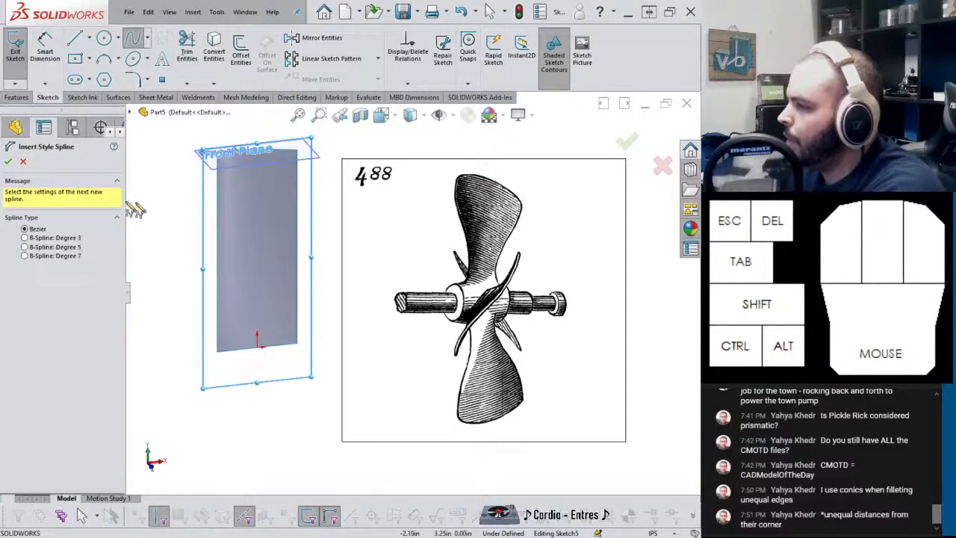
{"action": "left_click", "coordinate": [17, 129]}
{"action": "right_click", "coordinate": [41, 349]}
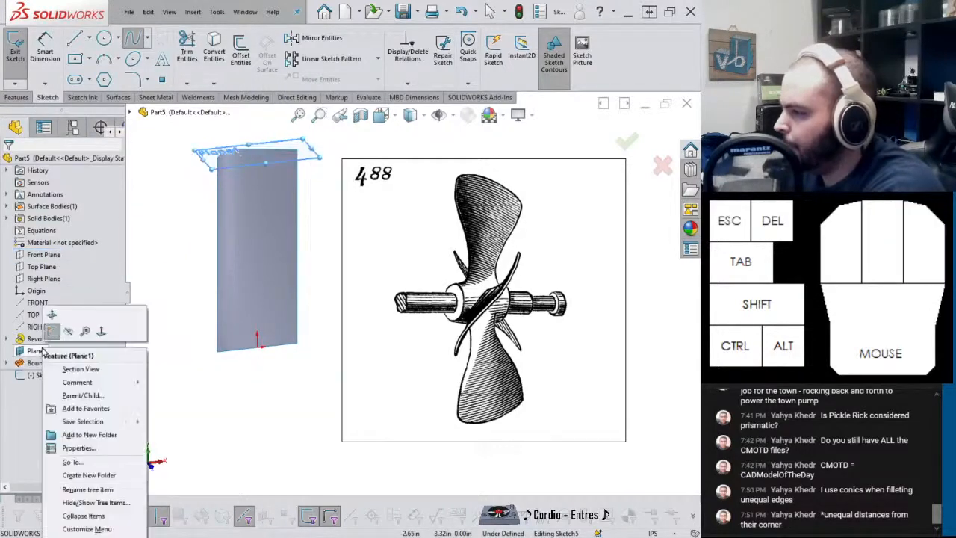
{"action": "left_click", "coordinate": [67, 333]}
{"action": "middle_click_drag", "start_coordinate": [192, 259], "coordinate": [150, 220]}
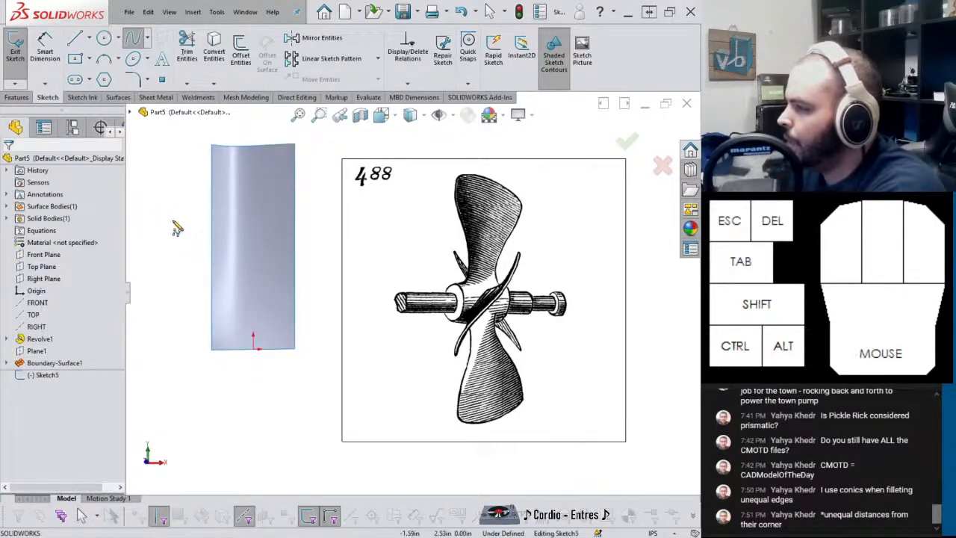
{"action": "key", "text": "ctrl+1"}
Sketch a five-point Bezier style spline from the blade's upper left corner, bowing inward, to the lower left corner at the root
{"action": "left_click", "coordinate": [213, 147]}
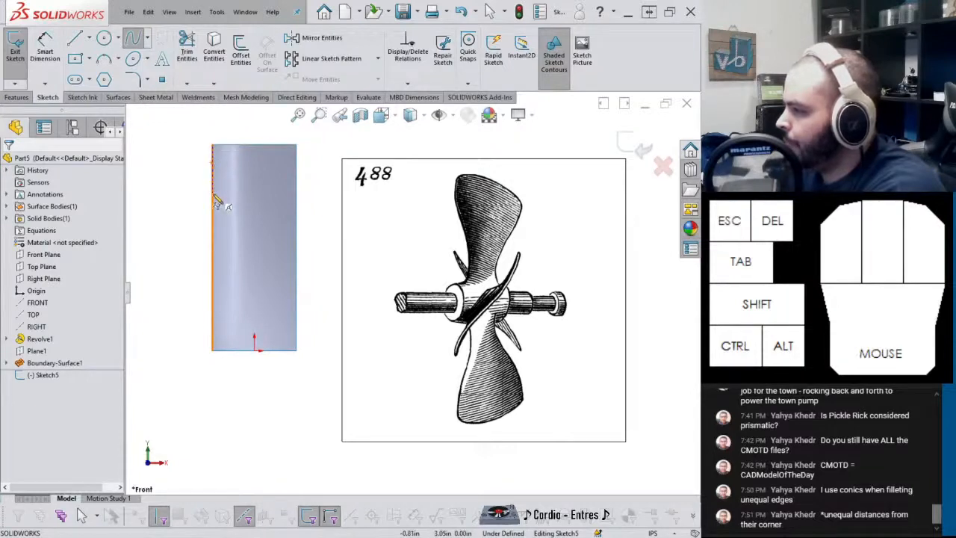
{"action": "left_click", "coordinate": [213, 194]}
{"action": "left_click", "coordinate": [247, 259]}
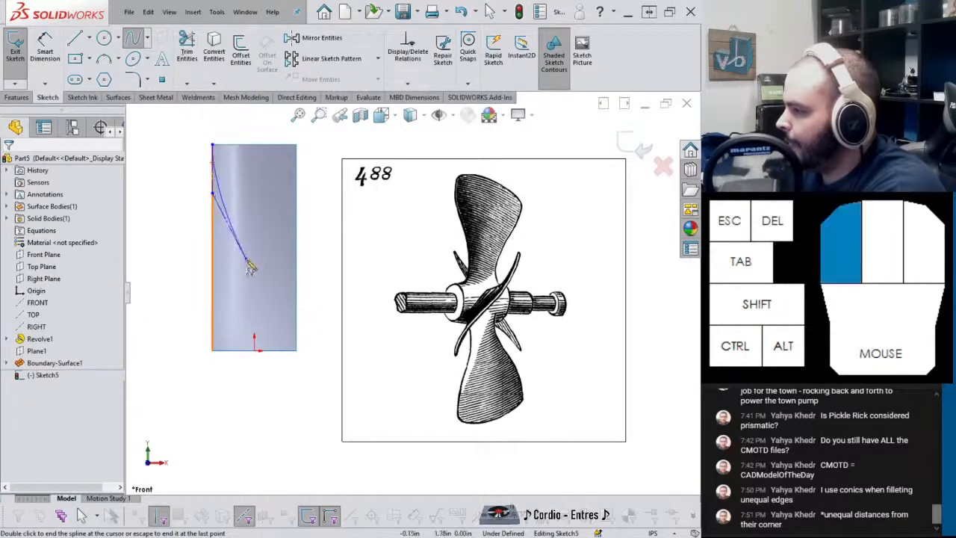
{"action": "left_click", "coordinate": [240, 322]}
{"action": "left_click", "coordinate": [212, 350]}
{"action": "key", "text": "Escape"}
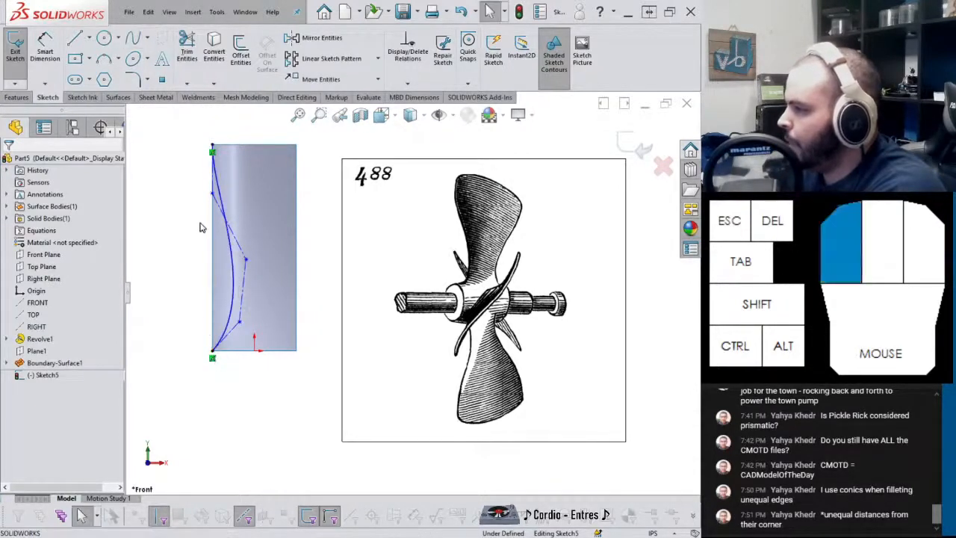
{"action": "key", "text": "Escape"}
Make the spline's uppermost control polygon leg collinear with the blade surface's left edge
{"action": "scroll", "coordinate": [219, 183], "scroll_direction": "down", "scroll_amount": 1}
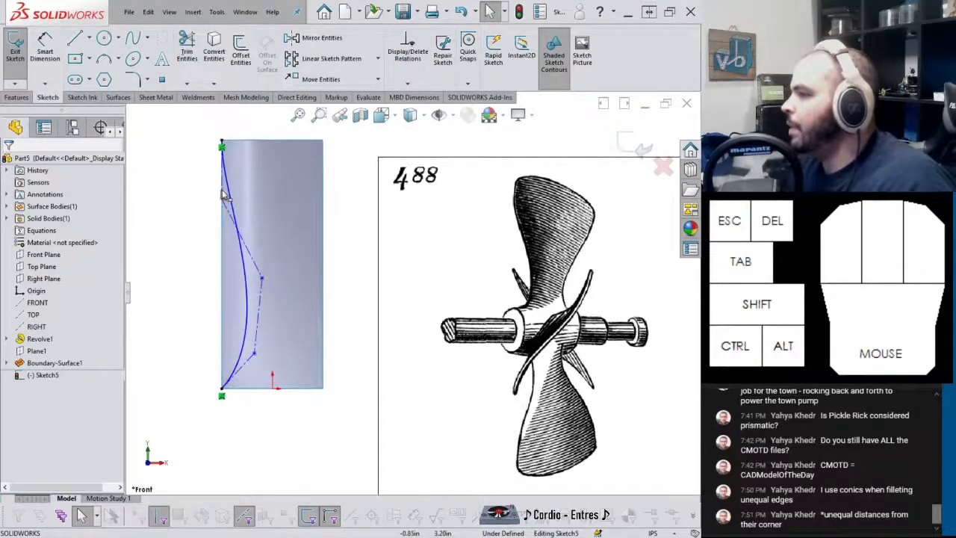
{"action": "left_click", "coordinate": [221, 186]}
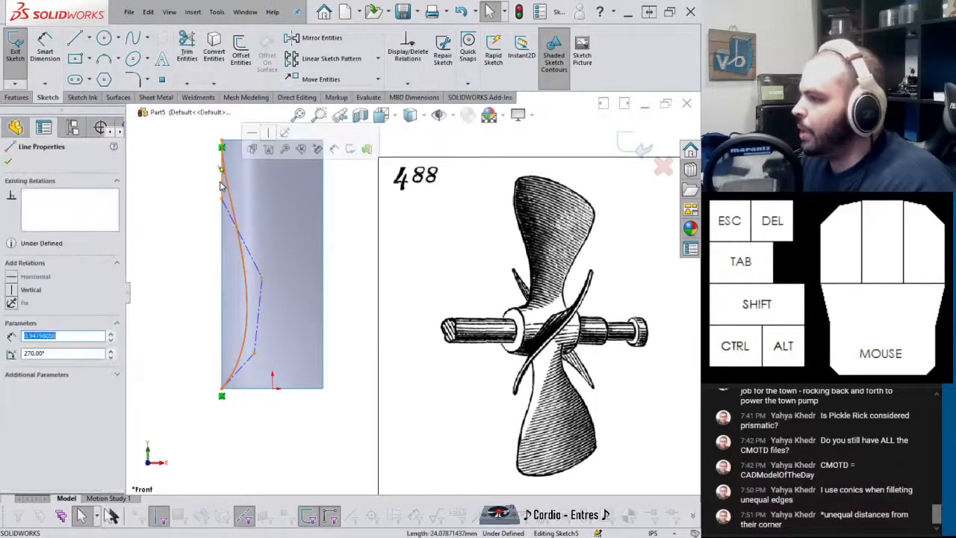
{"action": "left_click", "coordinate": [222, 209], "text": "ctrl"}
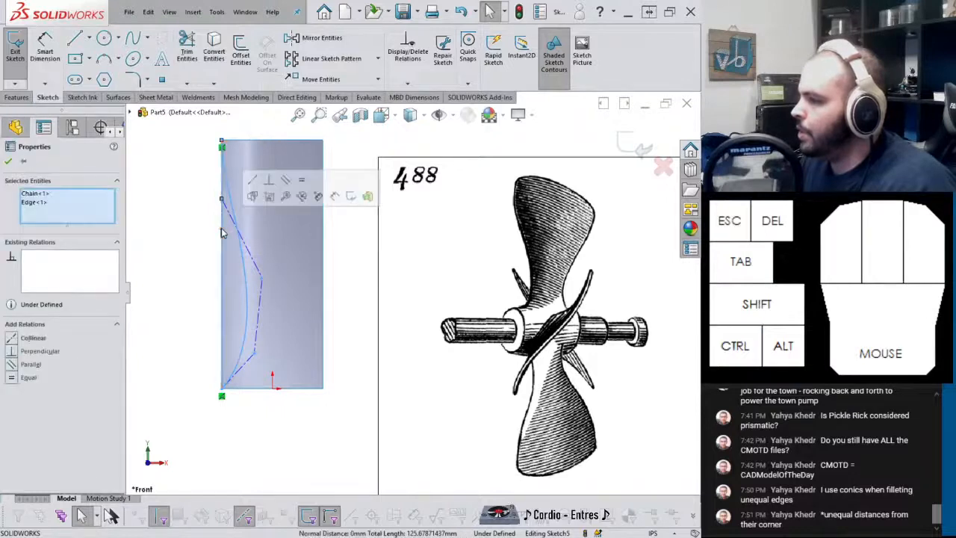
{"action": "left_click", "coordinate": [252, 184]}
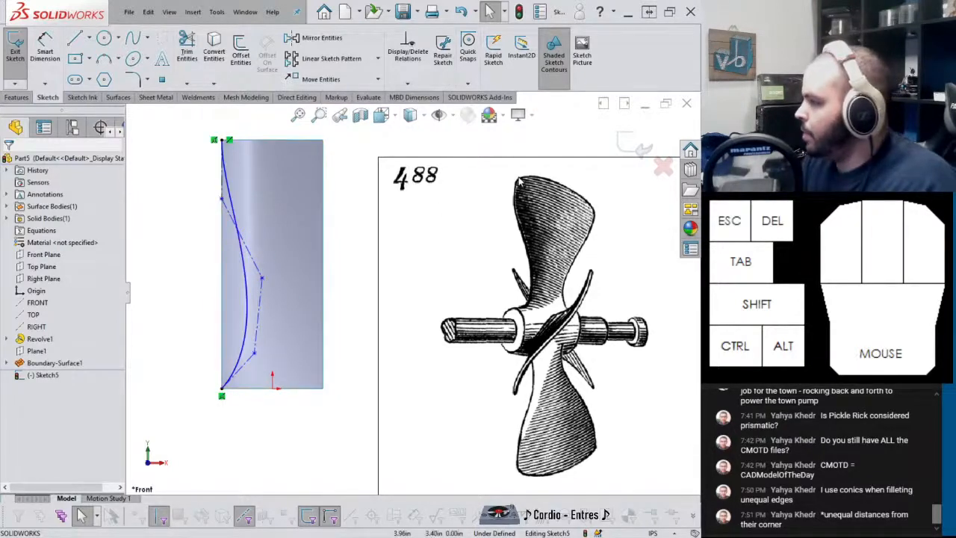
Make the control leg between the two inner vertices vertical and lengthen the collinear leg by sliding its lower vertex down the edge
{"action": "left_click", "coordinate": [256, 329]}
{"action": "left_click", "coordinate": [263, 282]}
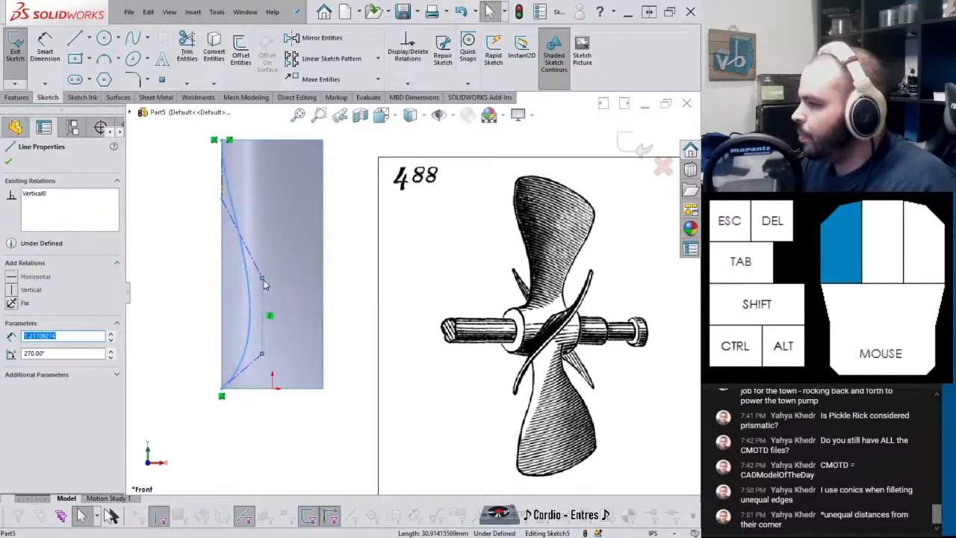
{"action": "left_click_drag", "start_coordinate": [263, 283], "coordinate": [264, 278]}
{"action": "left_click_drag", "start_coordinate": [222, 201], "coordinate": [222, 218]}
{"action": "left_click", "coordinate": [194, 236]}
Dimension the spline's uppermost control leg at 1.25 in
{"action": "right_click_drag", "start_coordinate": [194, 235], "coordinate": [197, 196]}
{"action": "left_click", "coordinate": [222, 206]}
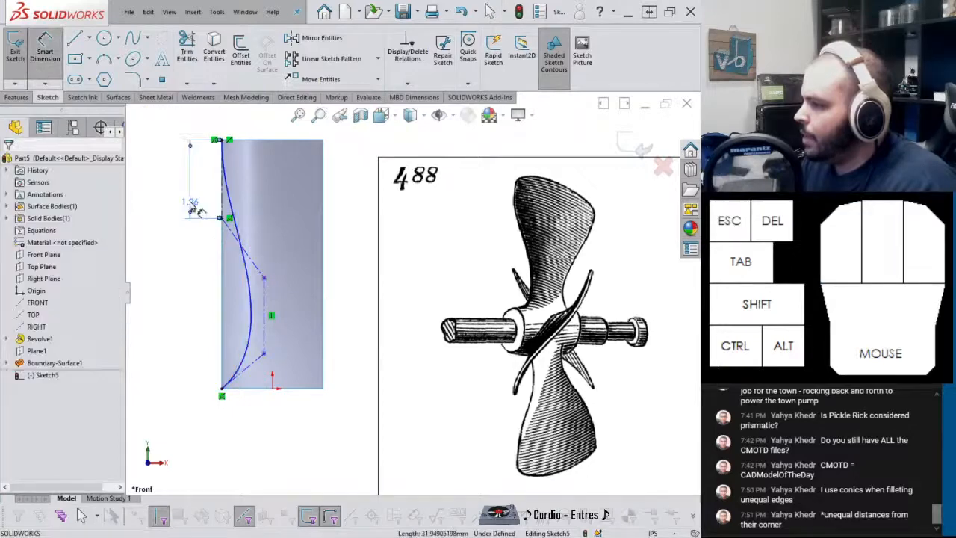
{"action": "left_click", "coordinate": [190, 202]}
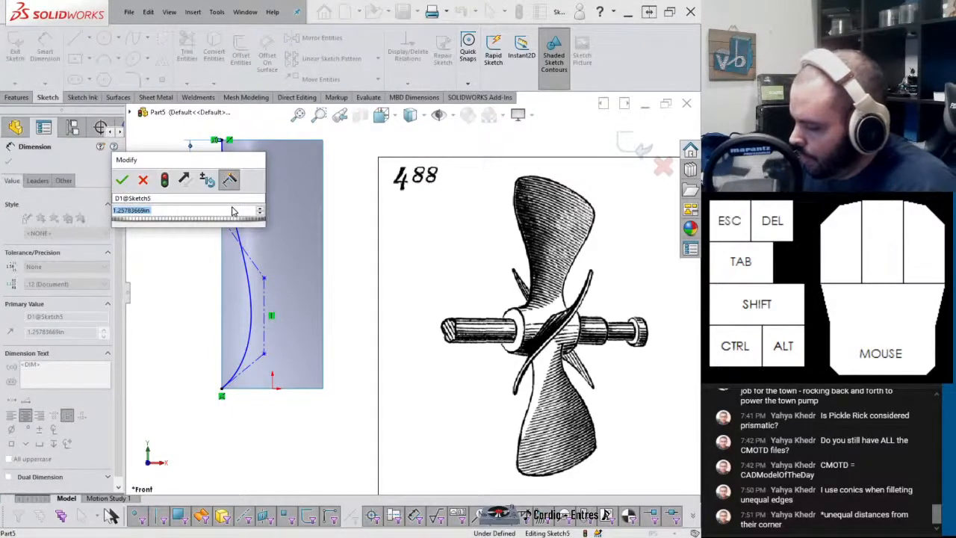
{"action": "type", "text": "1.25"}
{"action": "key", "text": "Return"}
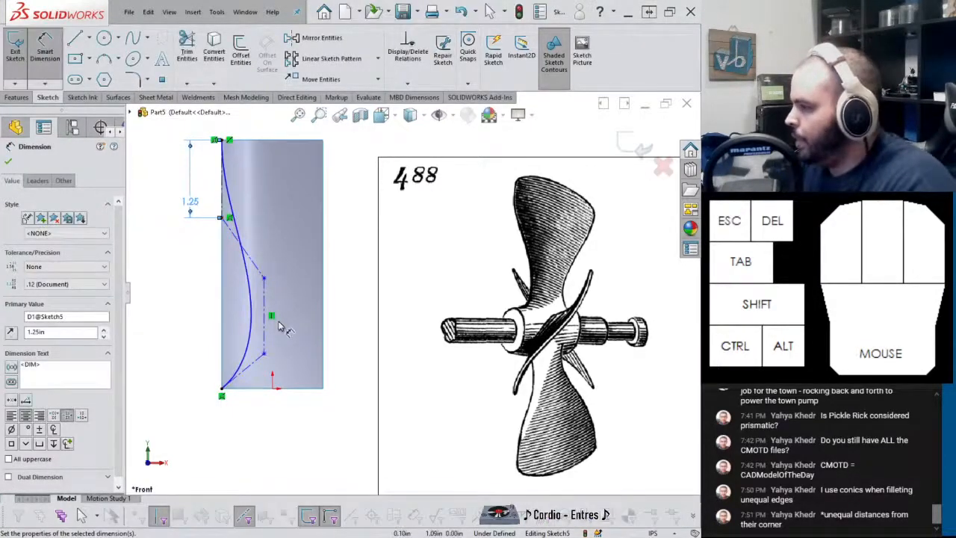
{"action": "key", "text": "Escape"}
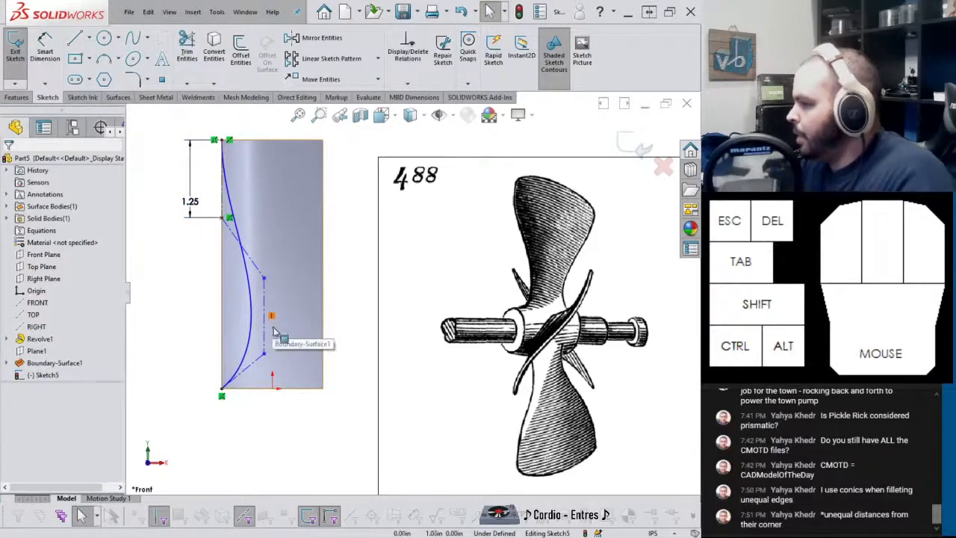
Try deleting the spline's upper inner control vertex and pulling the remaining one outward, undoing both changes
{"action": "right_click", "coordinate": [264, 278]}
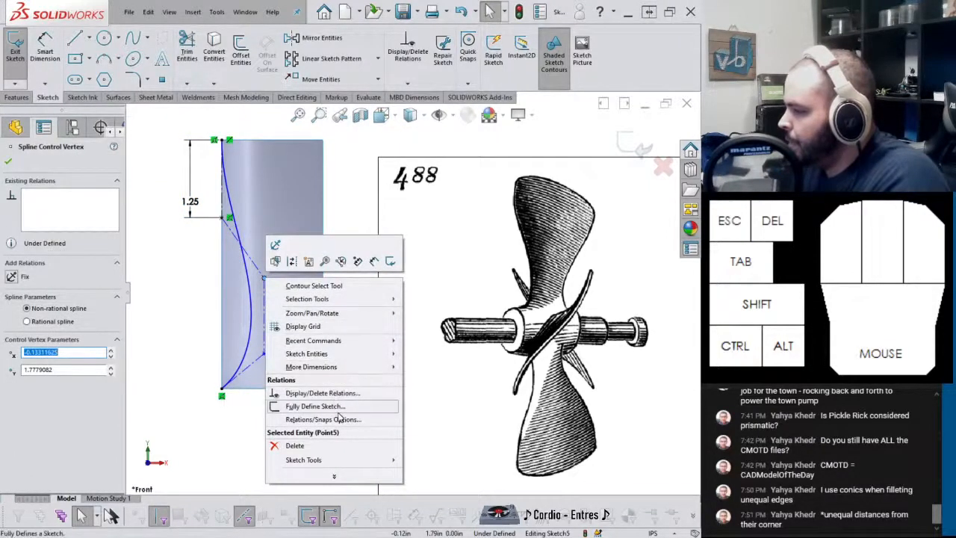
{"action": "left_click", "coordinate": [329, 445]}
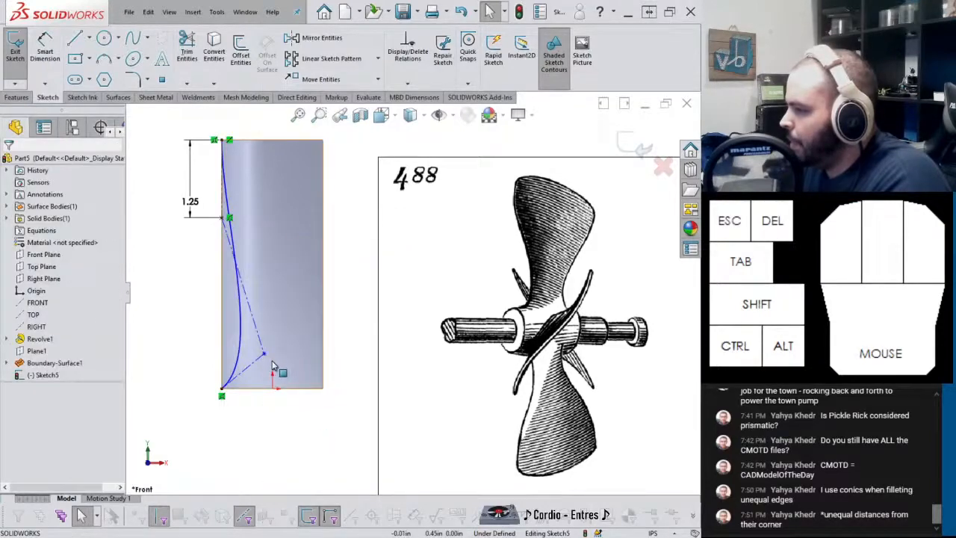
{"action": "left_click_drag", "start_coordinate": [264, 353], "coordinate": [301, 325]}
{"action": "key", "text": "ctrl+b"}
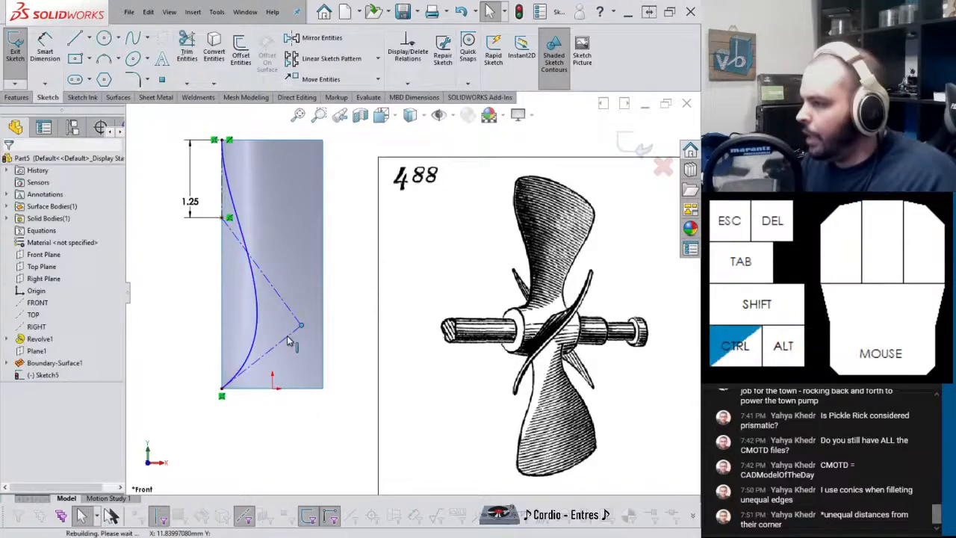
{"action": "key", "text": "ctrl+z"}
{"action": "key", "text": "ctrl+z"}
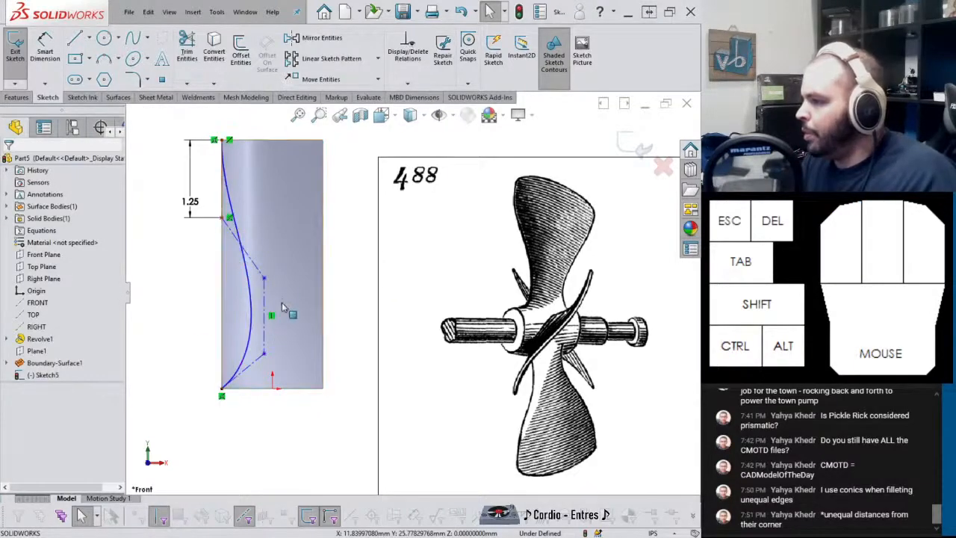
Dimension the spline's vertical inner control leg at 1.25 in
{"action": "left_click", "coordinate": [223, 219]}
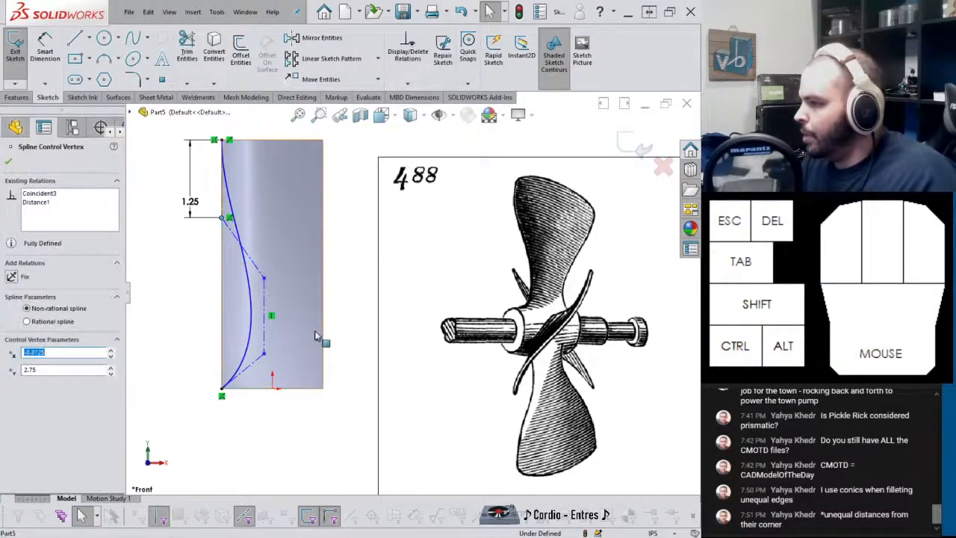
{"action": "right_click_drag", "start_coordinate": [316, 334], "coordinate": [317, 290]}
{"action": "left_click", "coordinate": [266, 306]}
{"action": "left_click", "coordinate": [299, 310]}
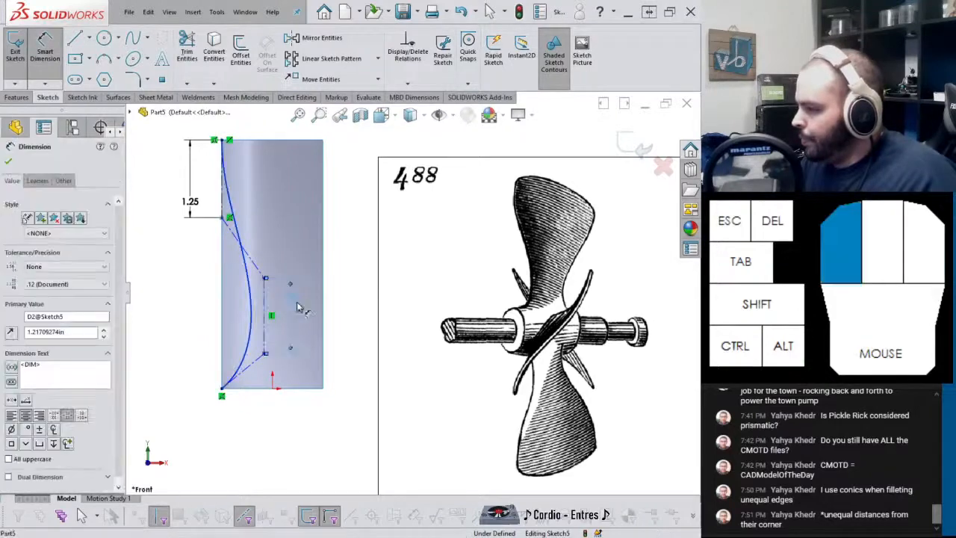
{"action": "type", "text": "1.25"}
{"action": "key", "text": "Return"}
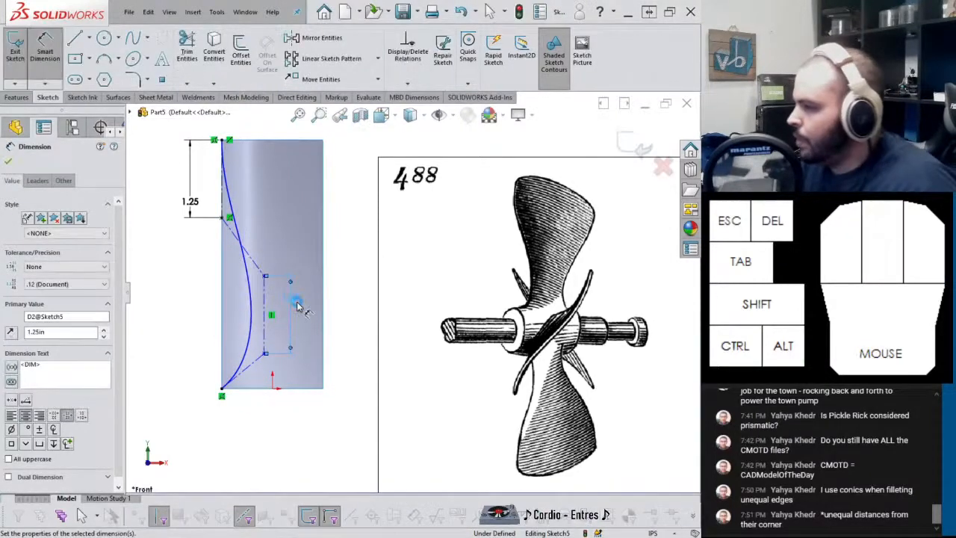
Dimension the sloped control leg below the blade's edge at 1.13 in and move the inner vertices closer to the edge
{"action": "left_click", "coordinate": [261, 270]}
{"action": "left_click", "coordinate": [259, 251]}
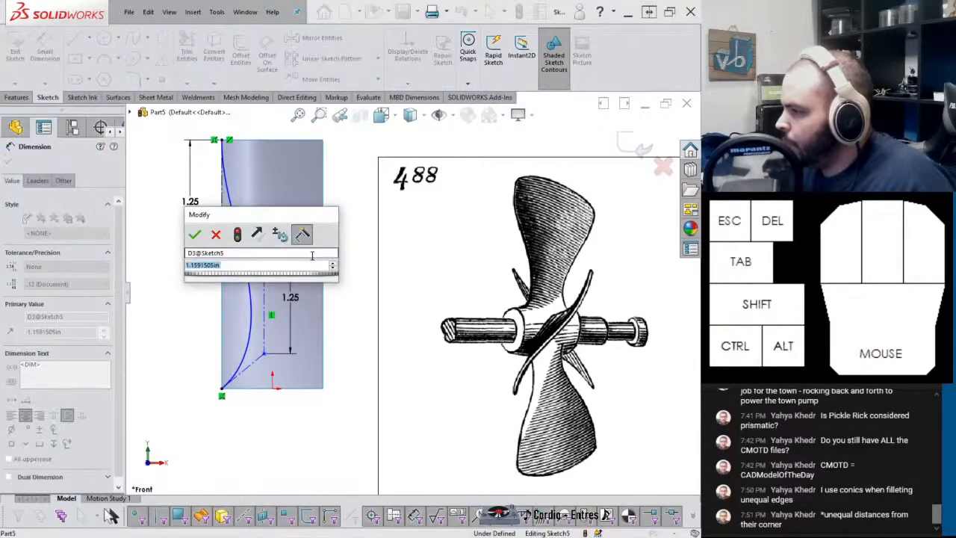
{"action": "key", "text": "Escape"}
{"action": "key", "text": "Escape"}
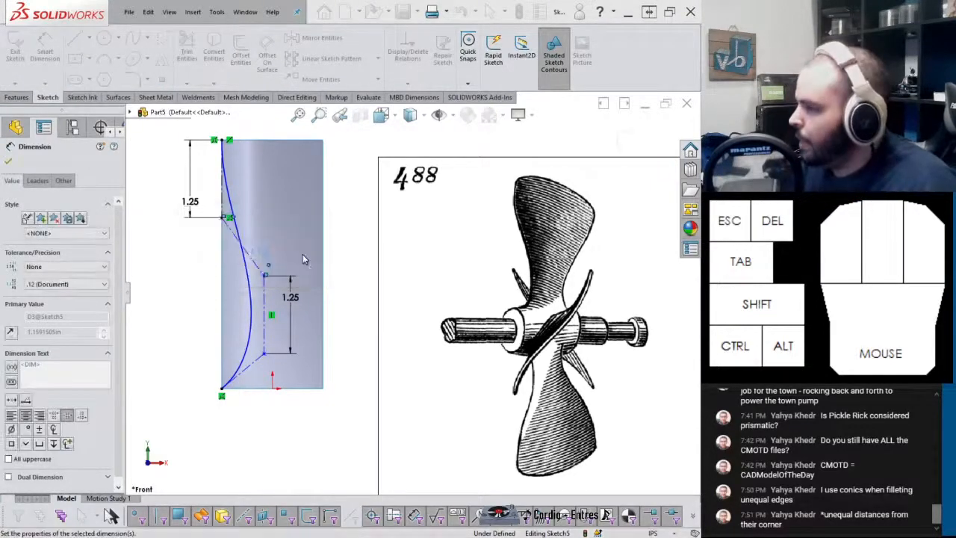
{"action": "left_click_drag", "start_coordinate": [263, 273], "coordinate": [240, 266]}
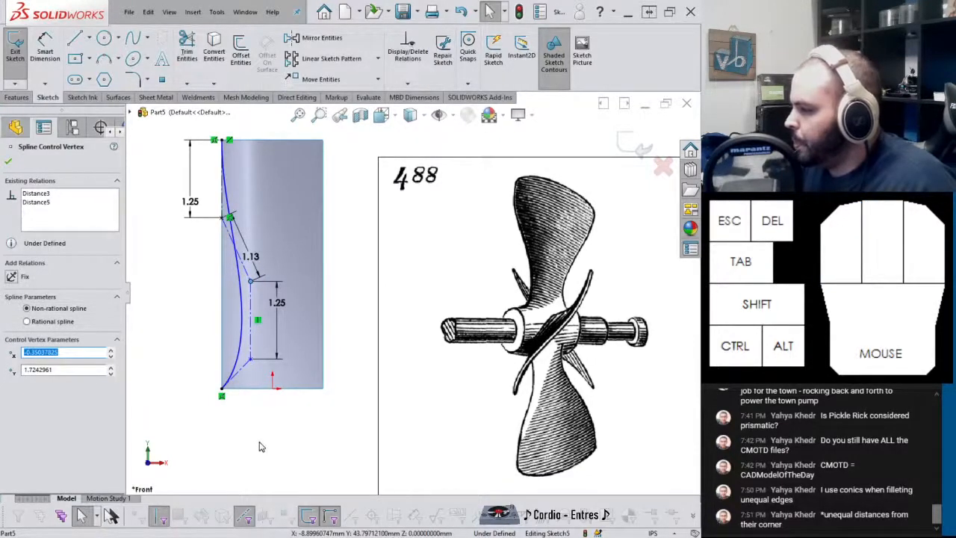
Draw a vertical construction line about 5.08 in long from below the root up to the blade's tip edge
{"action": "right_click_drag", "start_coordinate": [279, 439], "coordinate": [228, 447]}
{"action": "key", "text": "alt+c"}
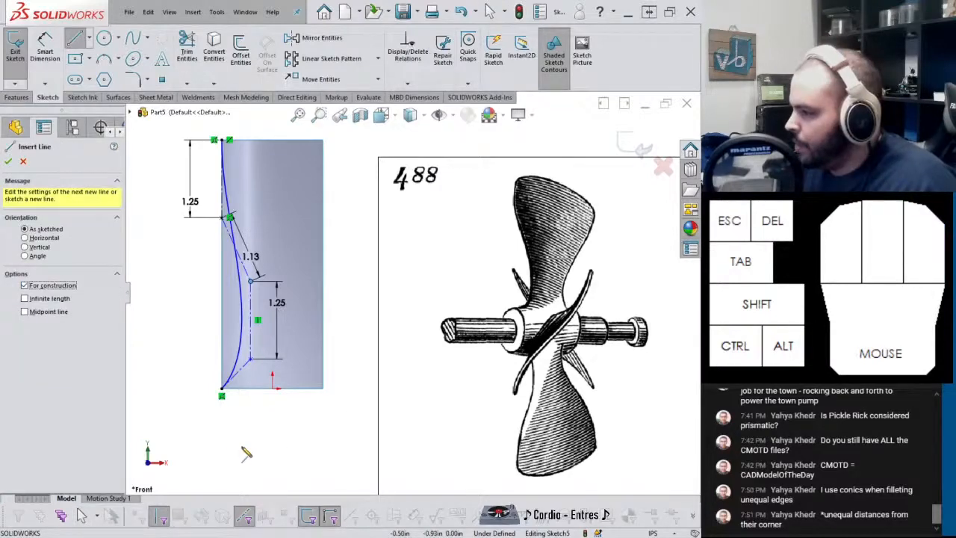
{"action": "left_click_drag", "start_coordinate": [260, 454], "coordinate": [260, 146]}
Dimension the vertical construction line horizontally from the origin at 0.375 in
{"action": "right_click_drag", "start_coordinate": [280, 400], "coordinate": [280, 385]}
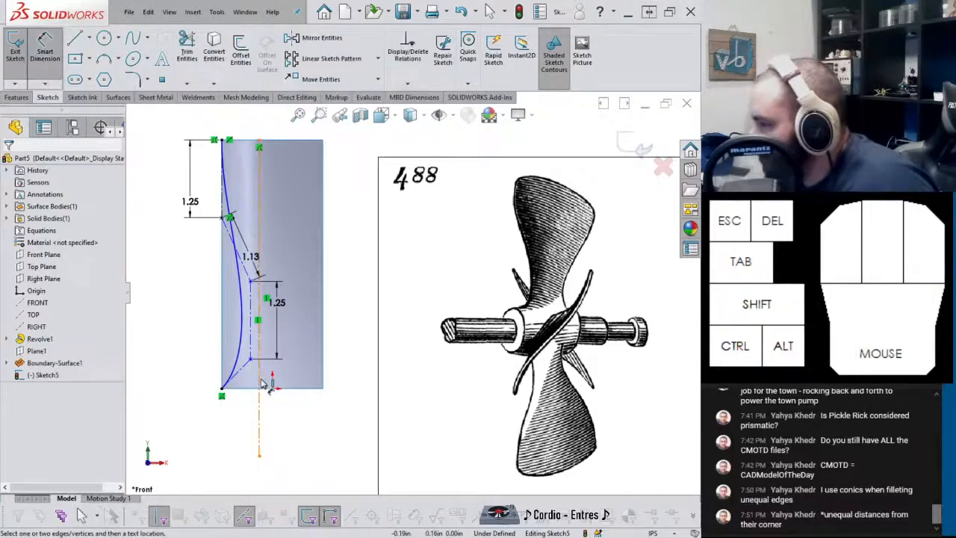
{"action": "left_click", "coordinate": [261, 379]}
{"action": "left_click", "coordinate": [272, 387]}
{"action": "left_click", "coordinate": [269, 427]}
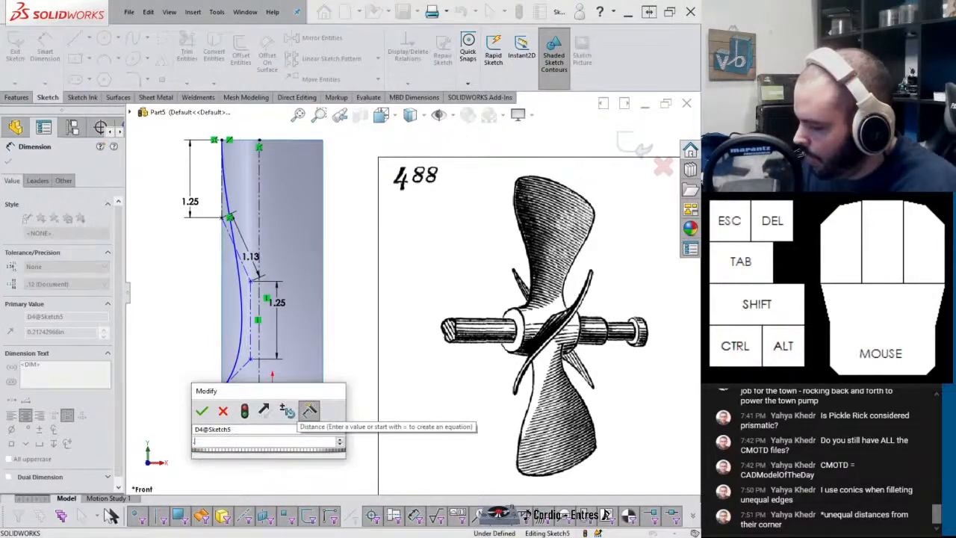
{"action": "type", "text": ".375"}
{"action": "key", "text": "Return"}
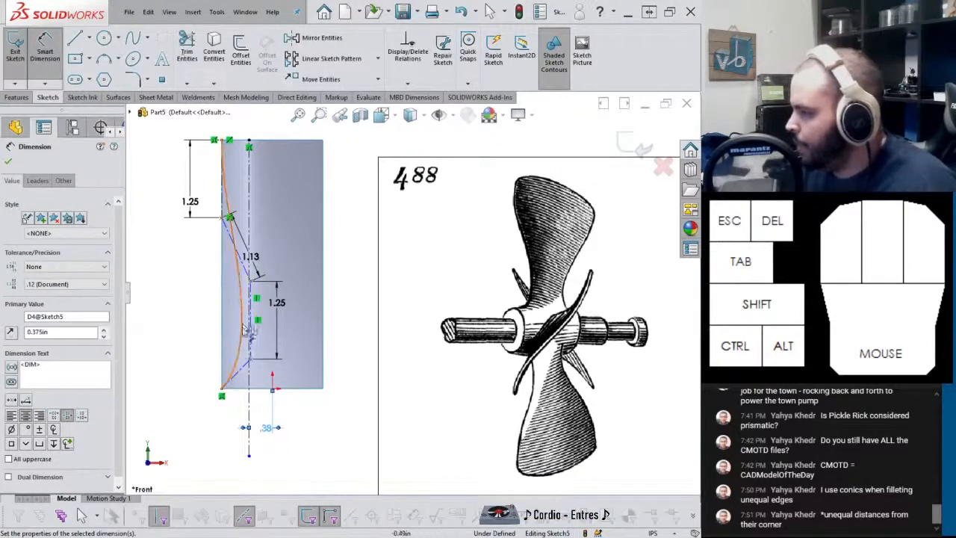
Set the construction line's distance from the origin to 0.5 in and select the line
{"action": "double_click", "coordinate": [263, 428]}
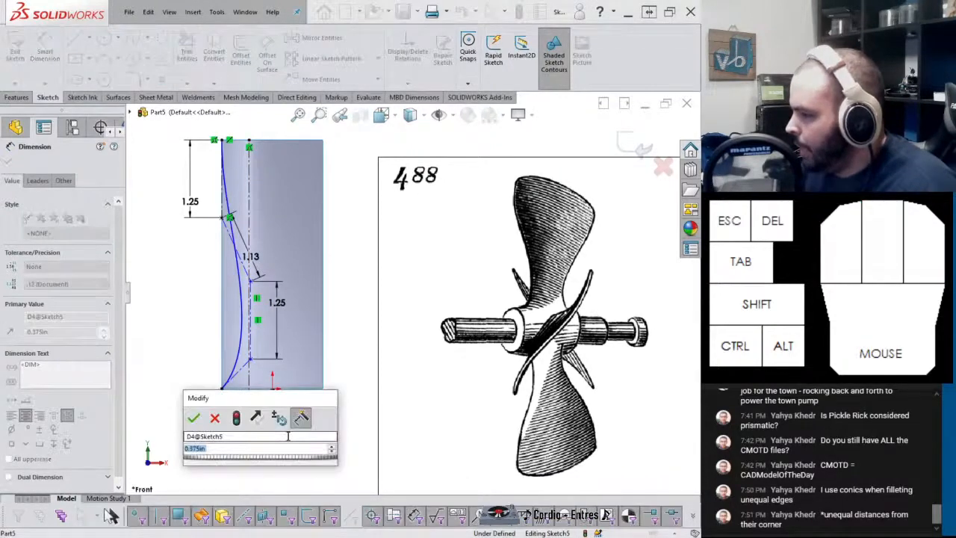
{"action": "type", "text": ".5"}
{"action": "key", "text": "Return"}
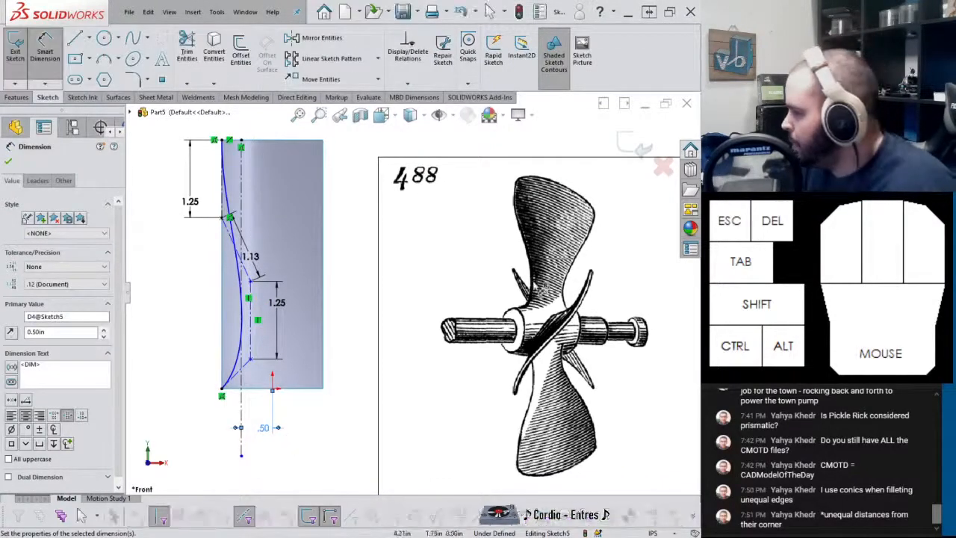
{"action": "key", "text": "Escape"}
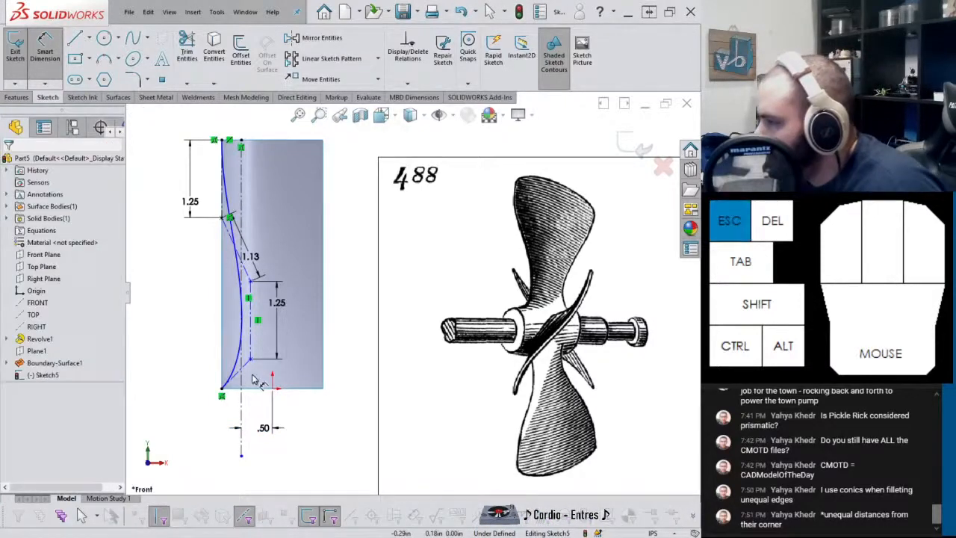
{"action": "left_click", "coordinate": [242, 180]}
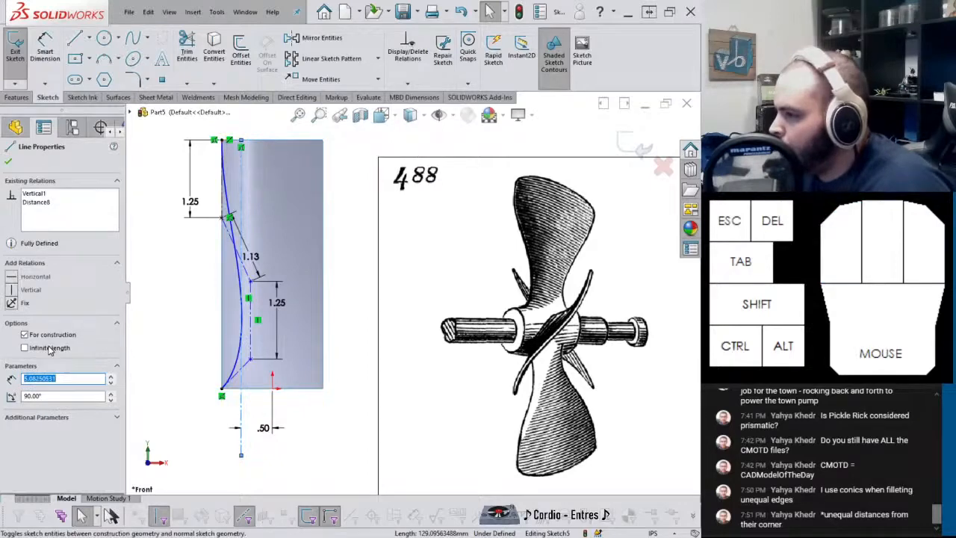
Make the vertical construction line infinite in length and add a tangent relation between it and the style spline
{"action": "left_click", "coordinate": [160, 338]}
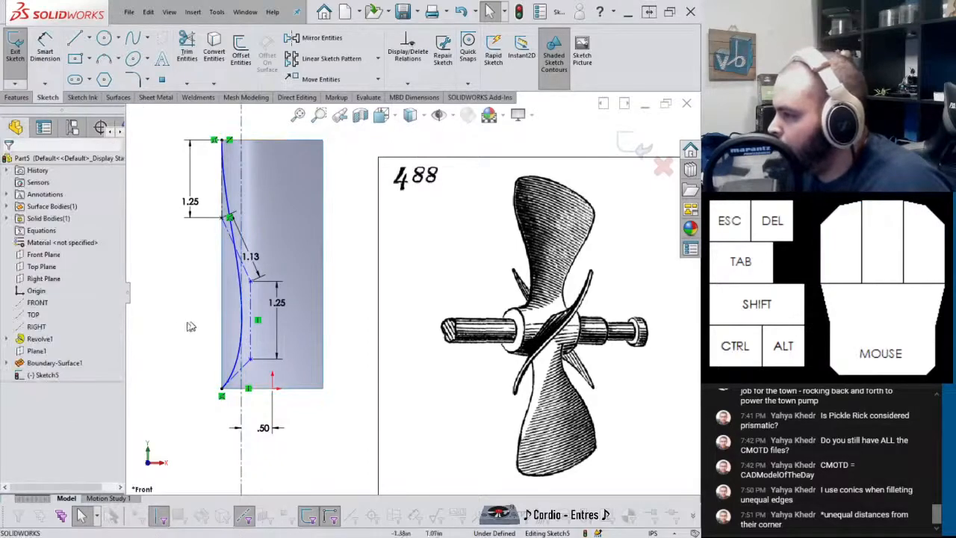
{"action": "left_click", "coordinate": [243, 180]}
{"action": "left_click", "coordinate": [243, 246], "text": "ctrl"}
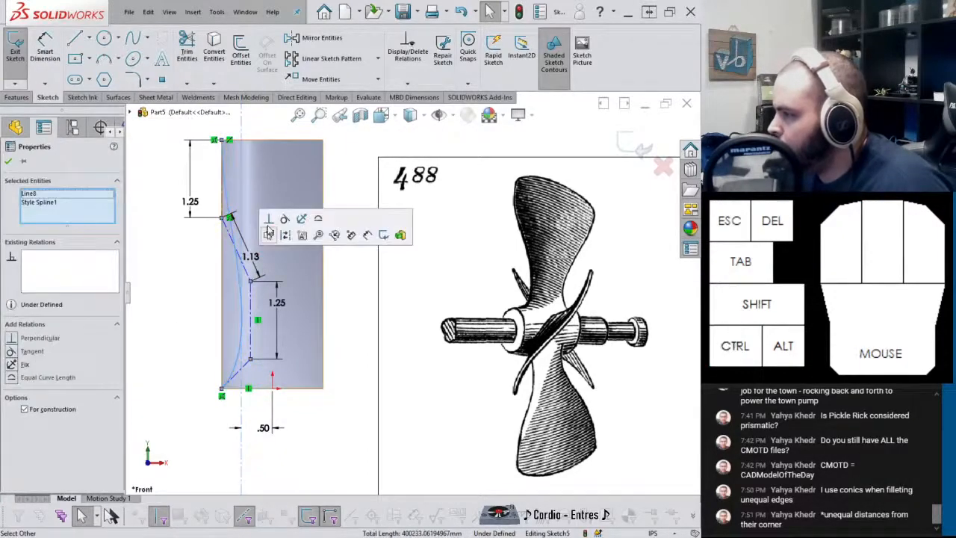
{"action": "left_click", "coordinate": [285, 218]}
{"action": "key", "text": "Escape"}
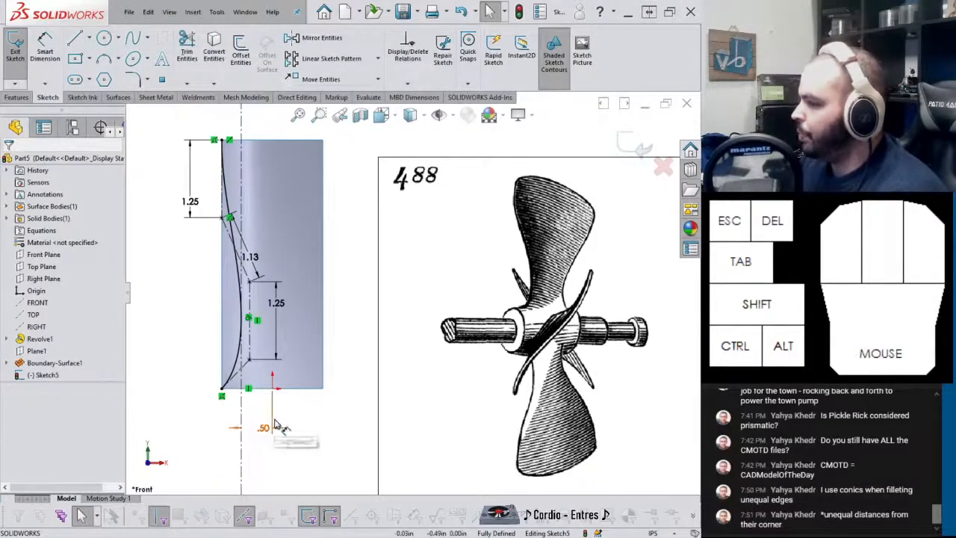
Exit the blade edge sketch and rename it LEFT SIDE
{"action": "left_click", "coordinate": [636, 146]}
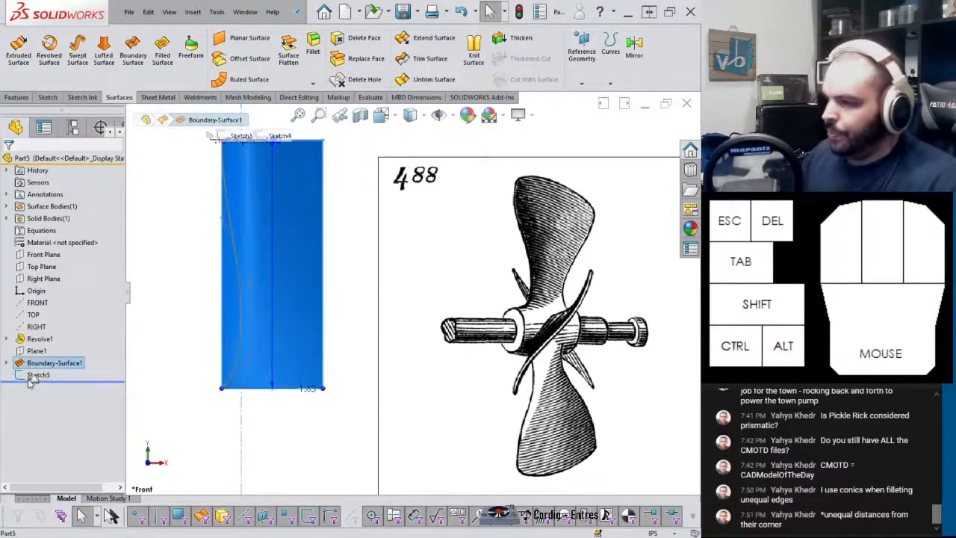
{"action": "left_click", "coordinate": [92, 375]}
{"action": "key", "text": "F2"}
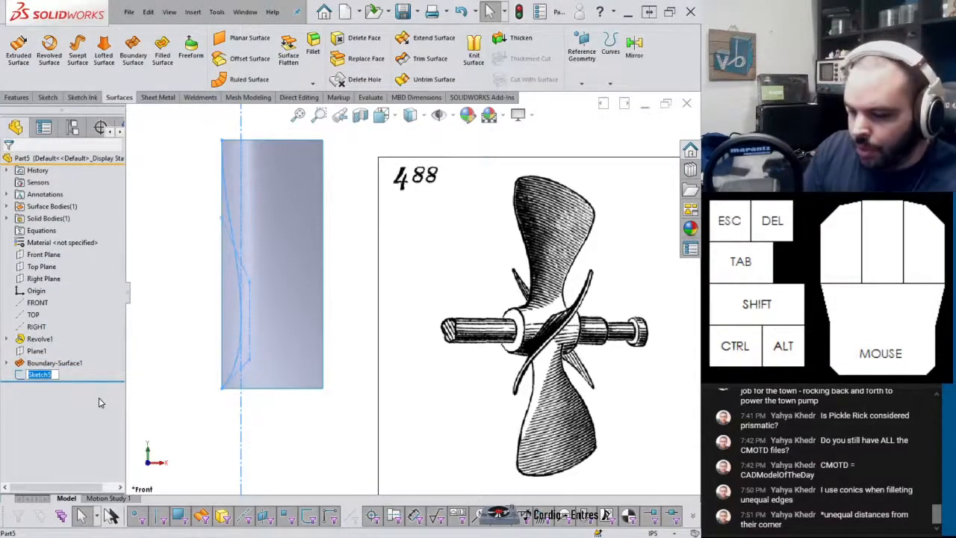
{"action": "type", "text": "LEFT S"}
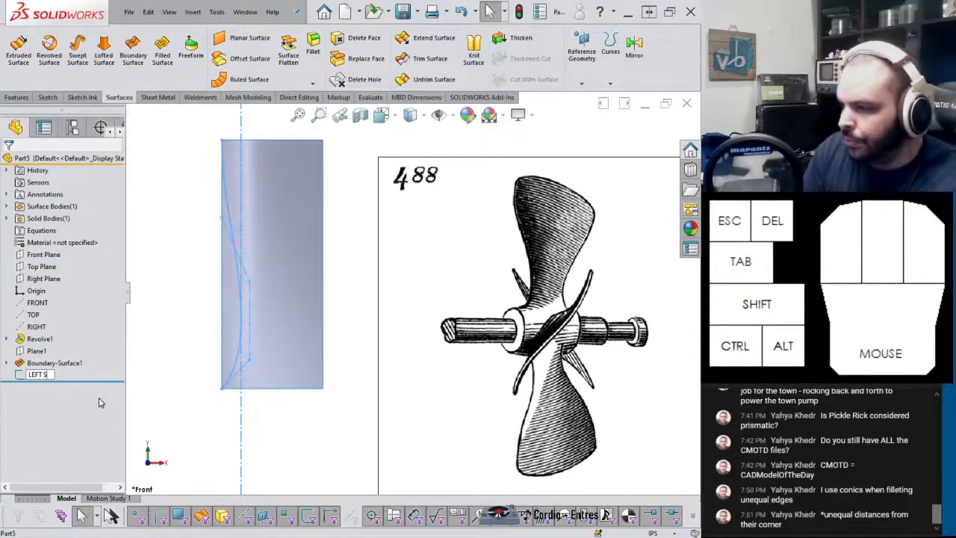
{"action": "type", "text": "IDE"}
{"action": "key", "text": "Return"}
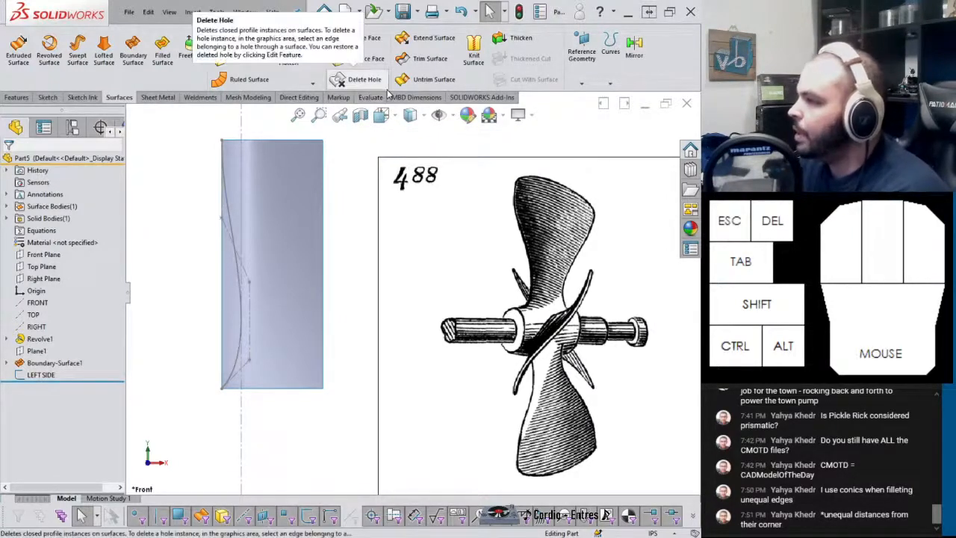
Trim the boundary surface with a Standard trim using the LEFT SIDE sketch, keeping the large portion inside the curve
{"action": "left_click", "coordinate": [427, 58]}
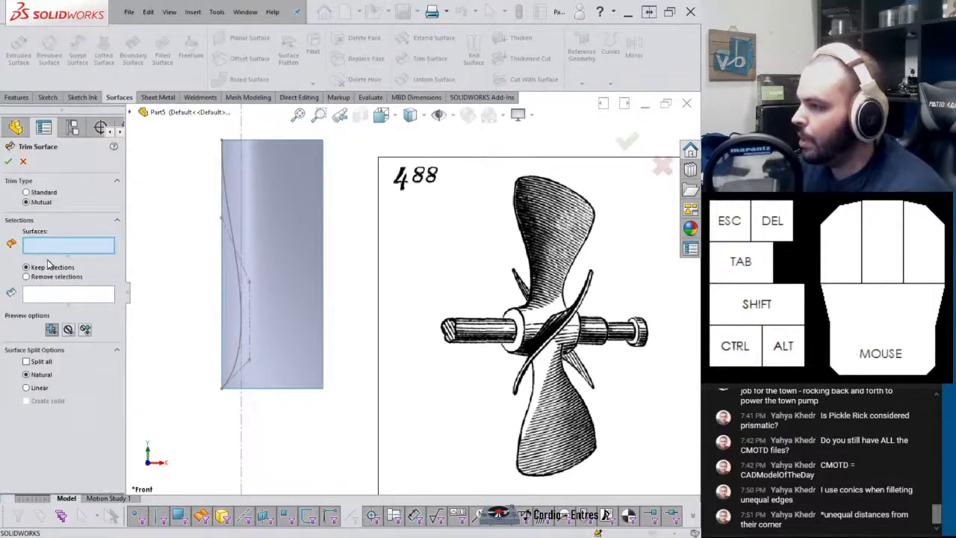
{"action": "left_click", "coordinate": [40, 193]}
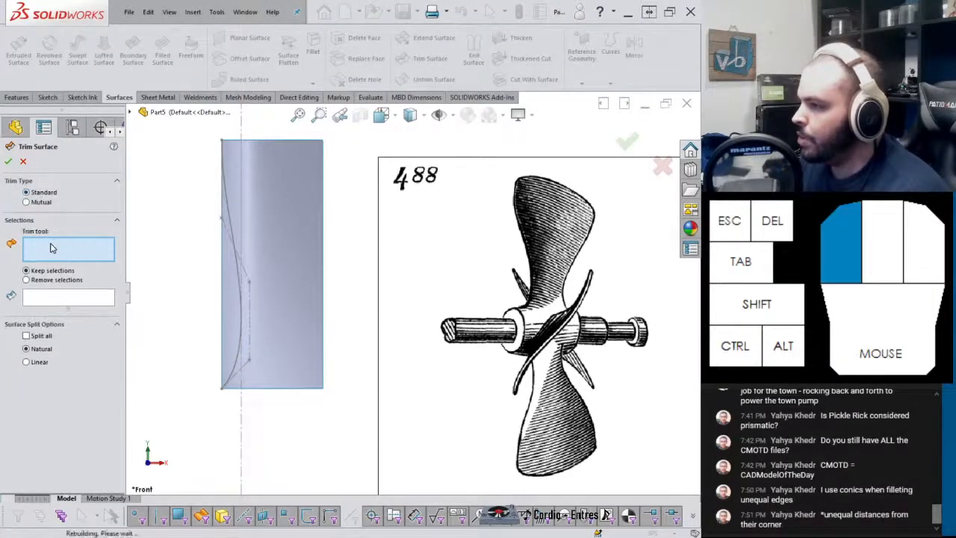
{"action": "left_click", "coordinate": [238, 268]}
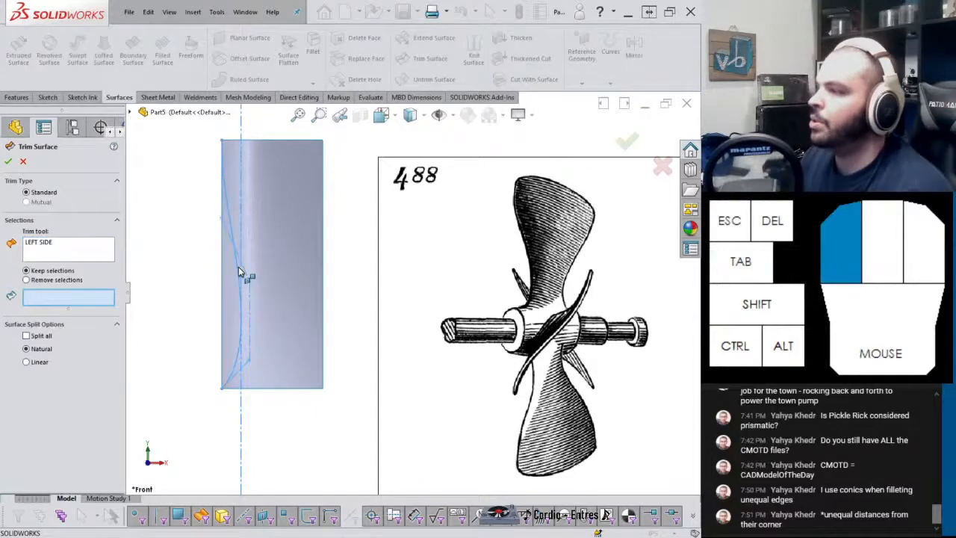
{"action": "left_click", "coordinate": [293, 245]}
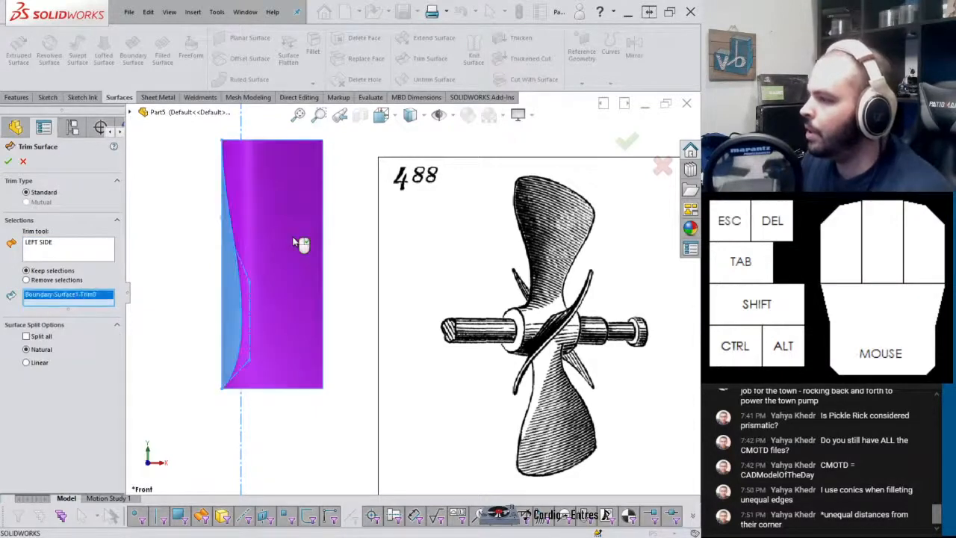
{"action": "right_click", "coordinate": [295, 238]}
{"action": "left_click", "coordinate": [356, 236]}
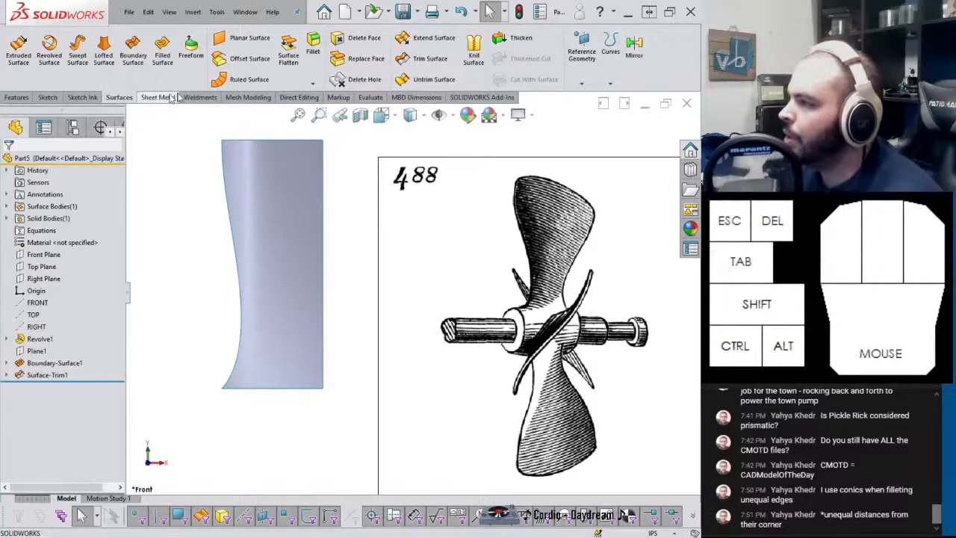
Trace the upper blade's outline over the engraving with freehand markup strokes and discard the markup
{"action": "left_click", "coordinate": [338, 98]}
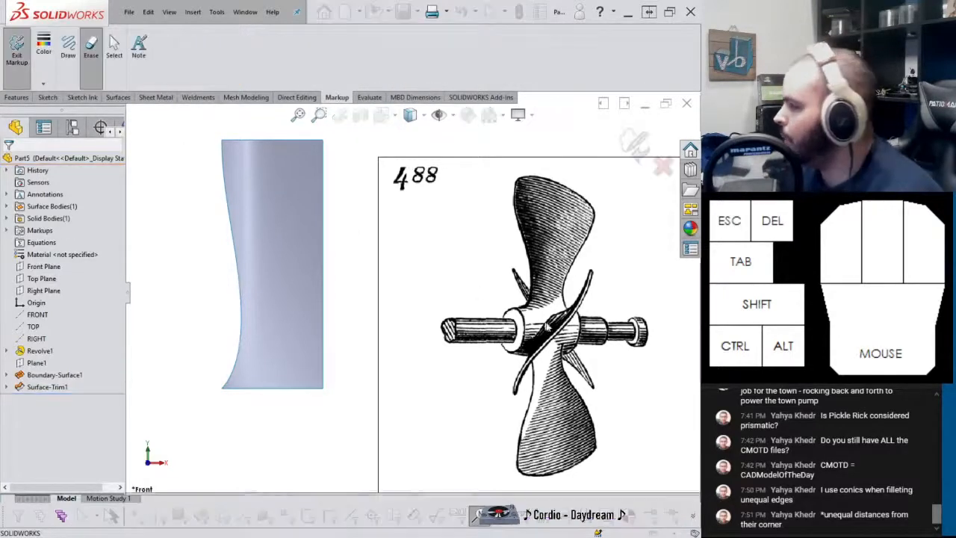
{"action": "mouse_move", "coordinate": [524, 333]}
{"action": "left_mouse_down"}
{"action": "mouse_move", "coordinate": [566, 335]}
{"action": "mouse_move", "coordinate": [526, 330]}
{"action": "mouse_move", "coordinate": [534, 306]}
{"action": "left_mouse_up"}
{"action": "left_click", "coordinate": [68, 47]}
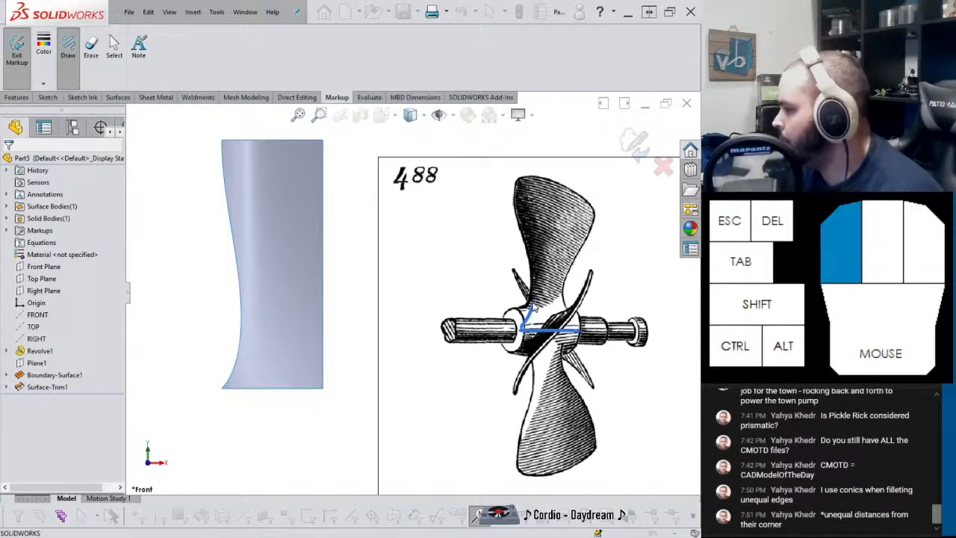
{"action": "mouse_move", "coordinate": [517, 192]}
{"action": "left_mouse_down"}
{"action": "mouse_move", "coordinate": [509, 163]}
{"action": "mouse_move", "coordinate": [514, 172]}
{"action": "left_mouse_up"}
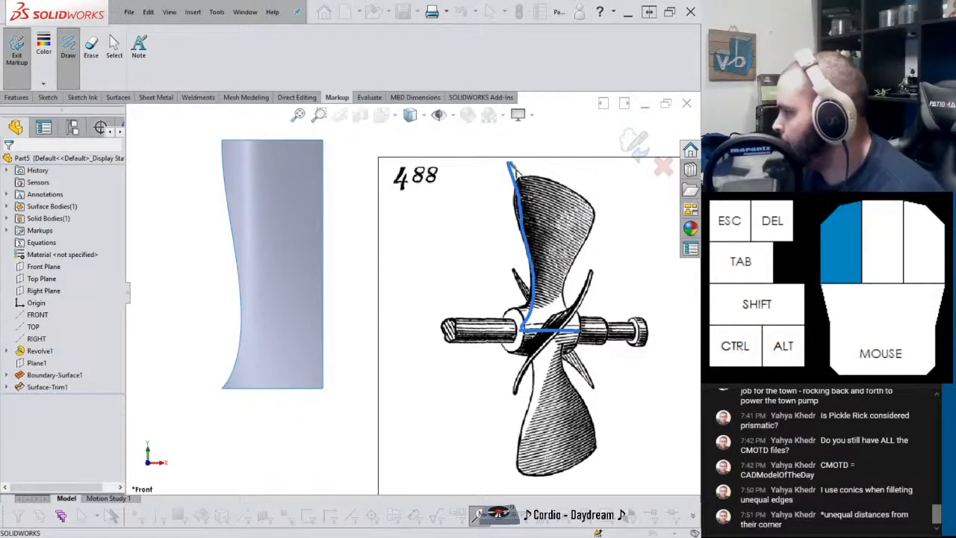
{"action": "left_click_drag", "start_coordinate": [606, 210], "coordinate": [595, 226]}
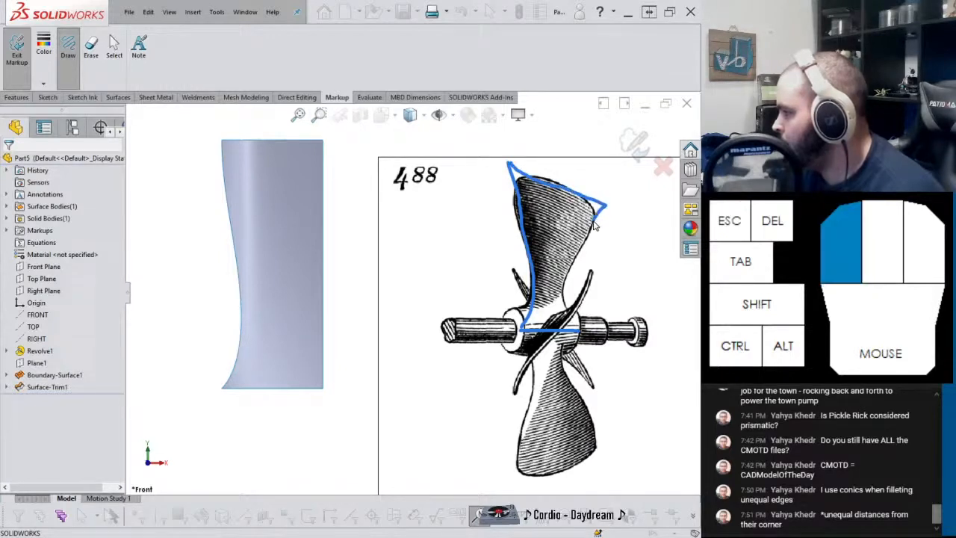
{"action": "left_click_drag", "start_coordinate": [582, 330], "coordinate": [582, 330]}
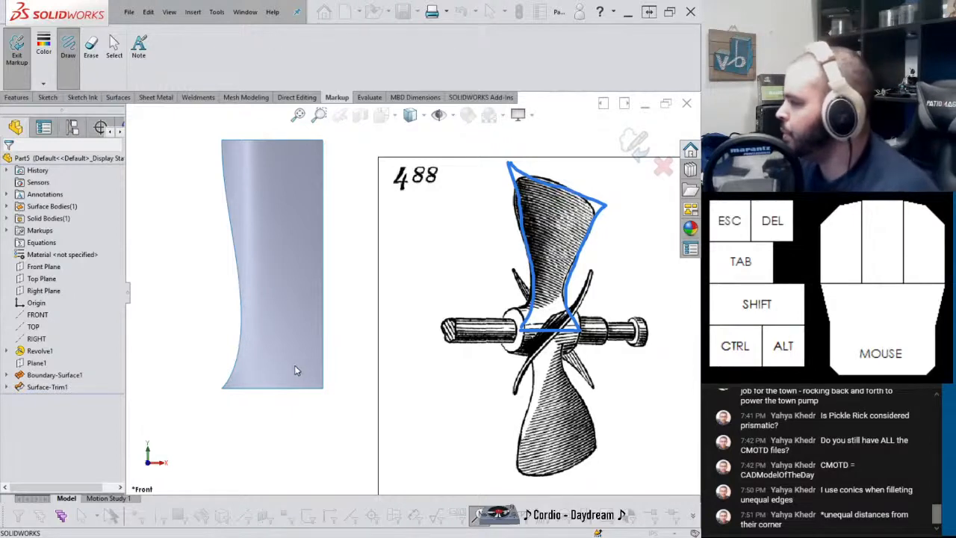
{"action": "key", "text": "Escape"}
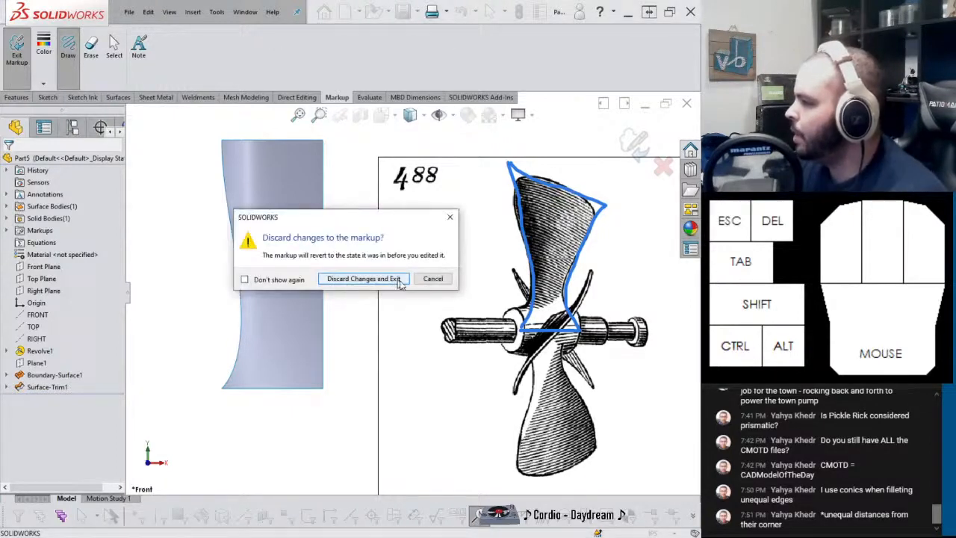
{"action": "left_click", "coordinate": [433, 280]}
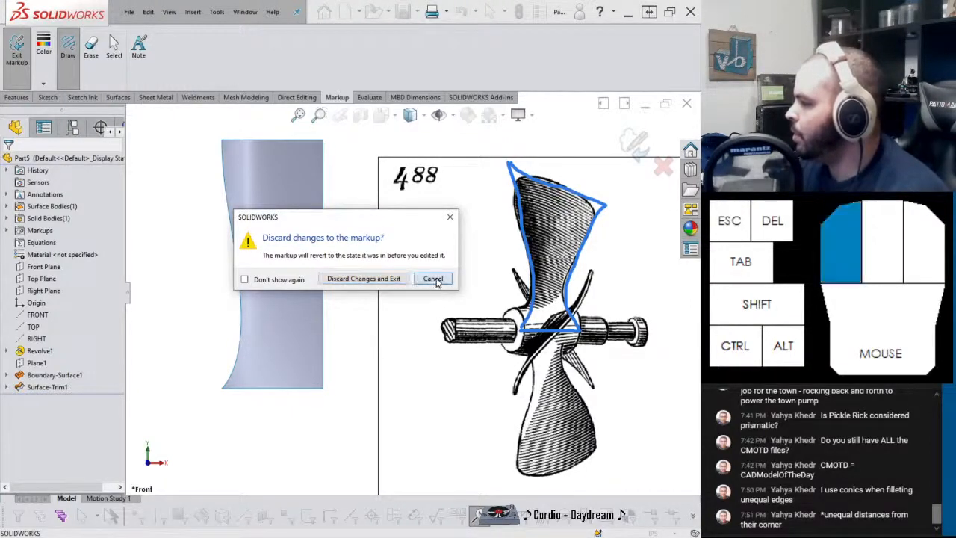
{"action": "left_click", "coordinate": [665, 168]}
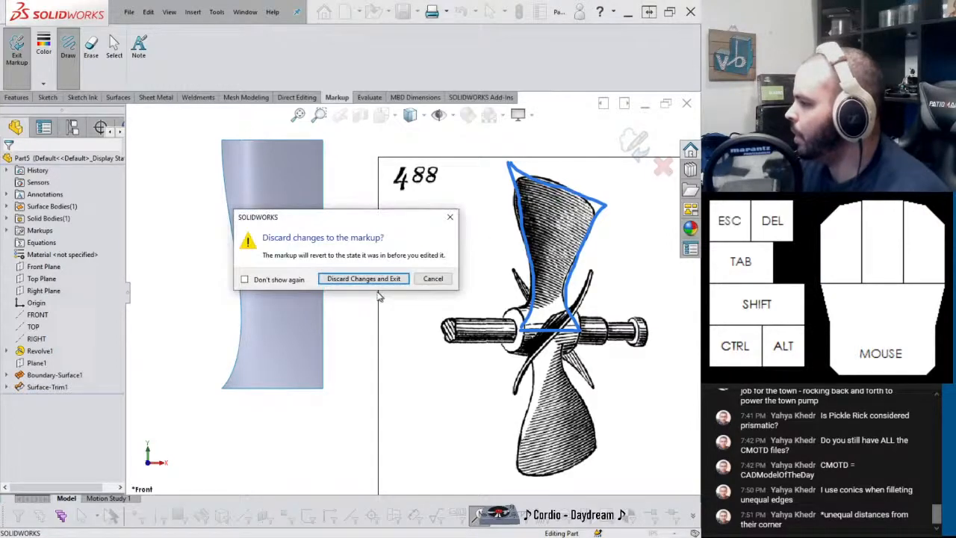
{"action": "left_click", "coordinate": [363, 278]}
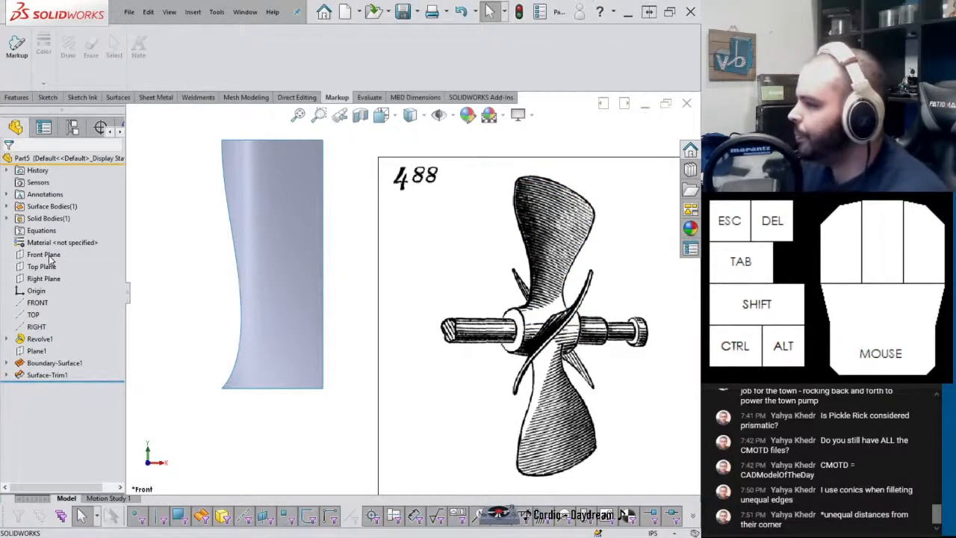
Sketch a three-point arc on the Front Plane from the blade's upper curved-edge corner to its straight edge, radius about 4.08 in
{"action": "left_click", "coordinate": [49, 257]}
{"action": "left_click", "coordinate": [58, 240]}
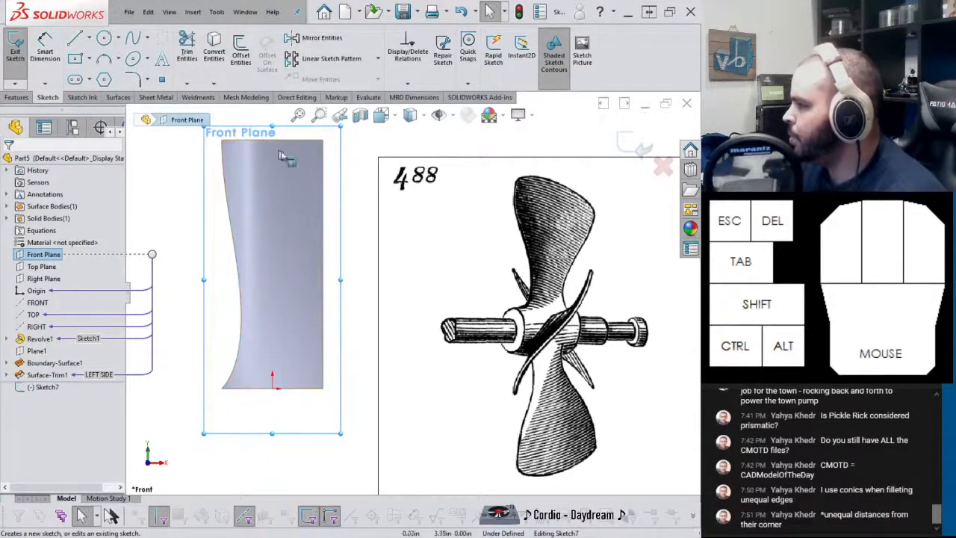
{"action": "left_click", "coordinate": [104, 58]}
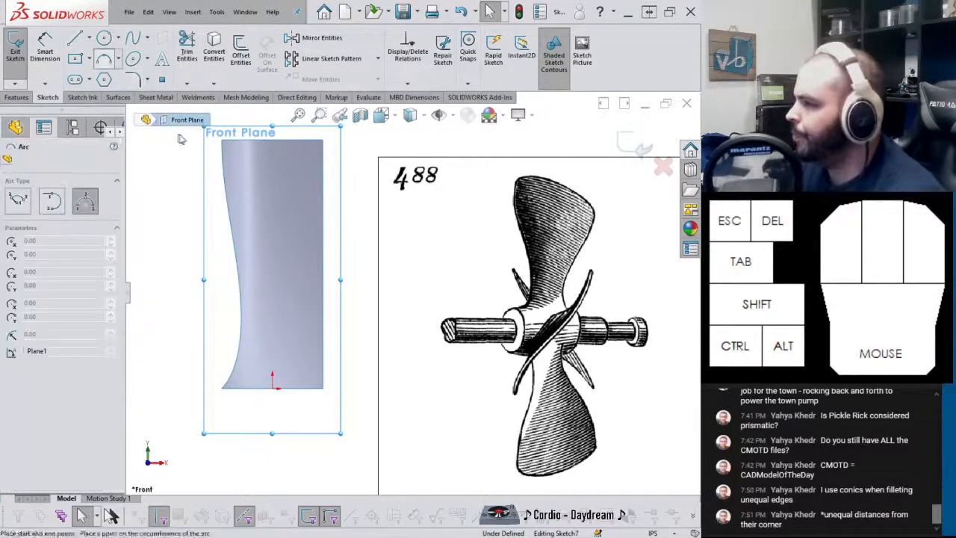
{"action": "left_click", "coordinate": [222, 140]}
{"action": "left_click", "coordinate": [323, 179]}
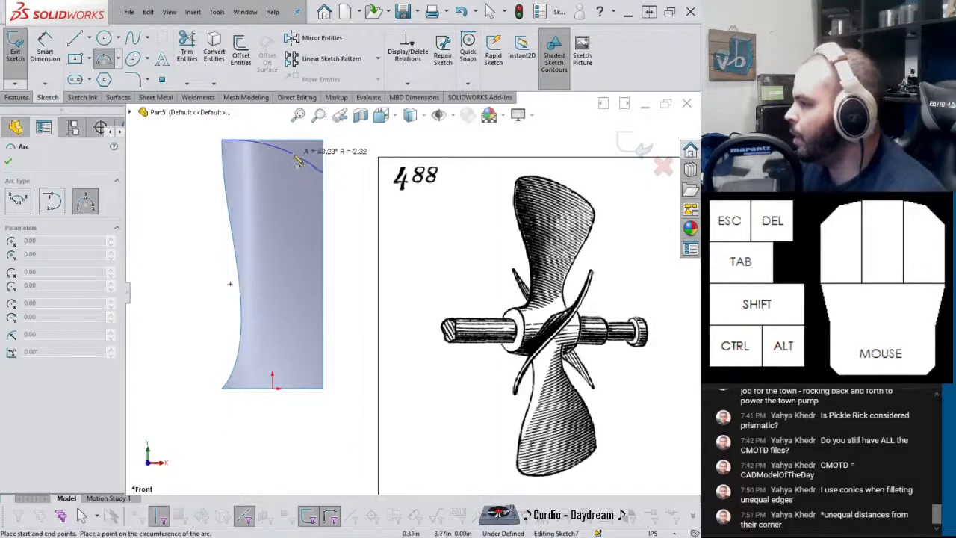
{"action": "left_click", "coordinate": [293, 165]}
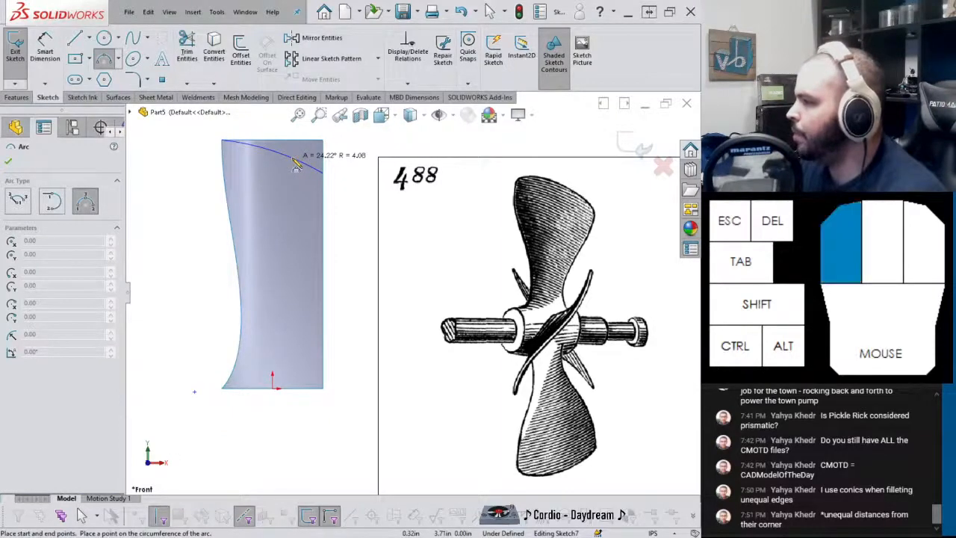
{"action": "left_click", "coordinate": [246, 146]}
{"action": "key", "text": "Escape"}
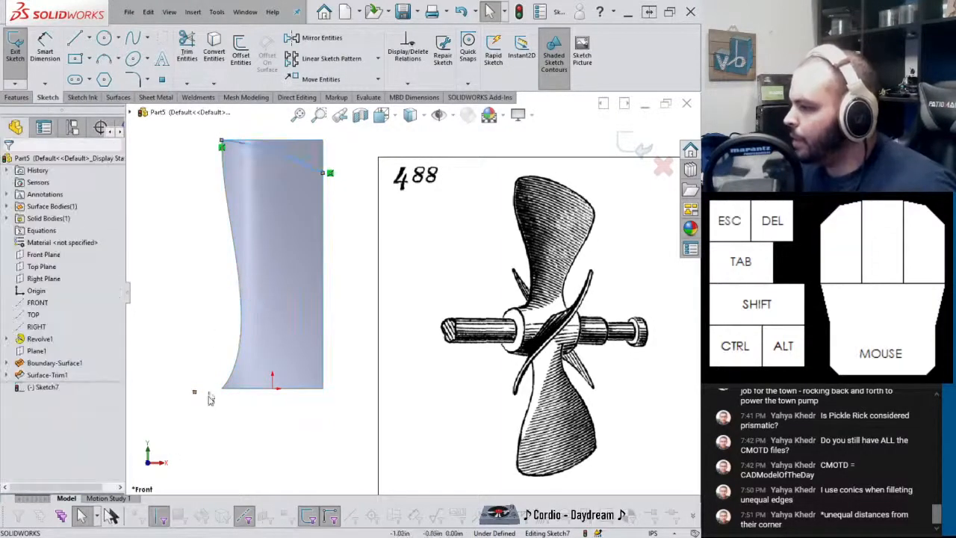
Align the arc's center point vertically with its start point at the blade's tip corner
{"action": "left_click", "coordinate": [194, 392]}
{"action": "left_click", "coordinate": [221, 141], "text": "ctrl"}
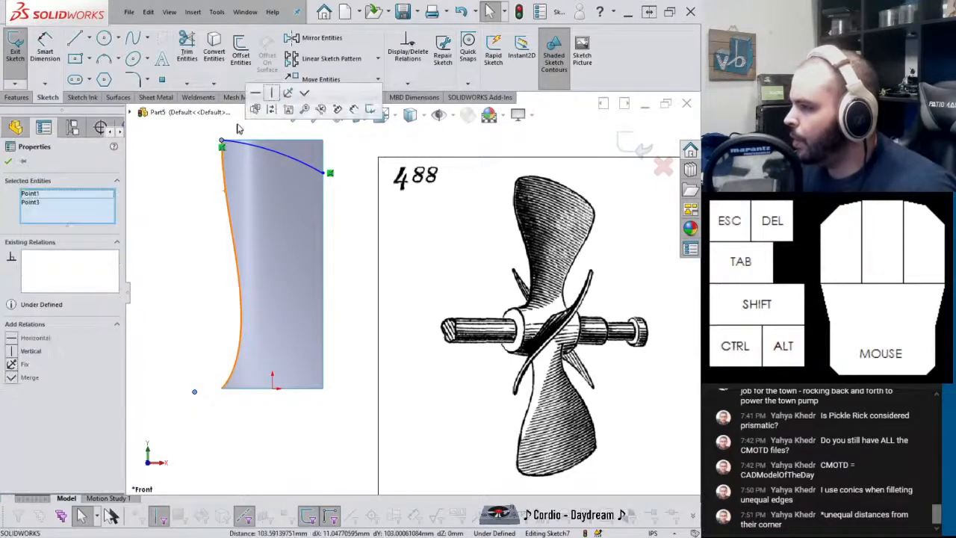
{"action": "left_click", "coordinate": [271, 93]}
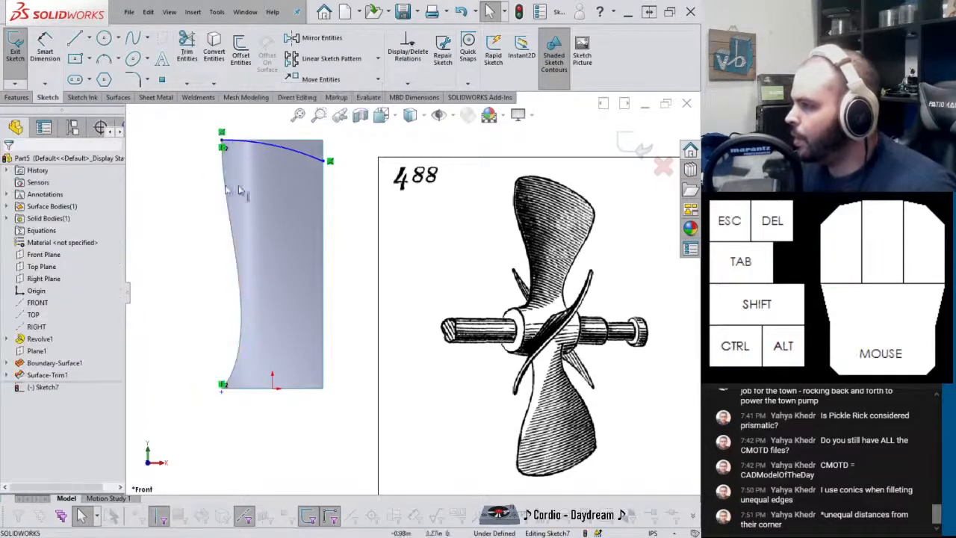
Dimension the arc's lower endpoint at 0.375 in from the adjacent blade tip corner and exit the sketch
{"action": "left_click", "coordinate": [324, 161]}
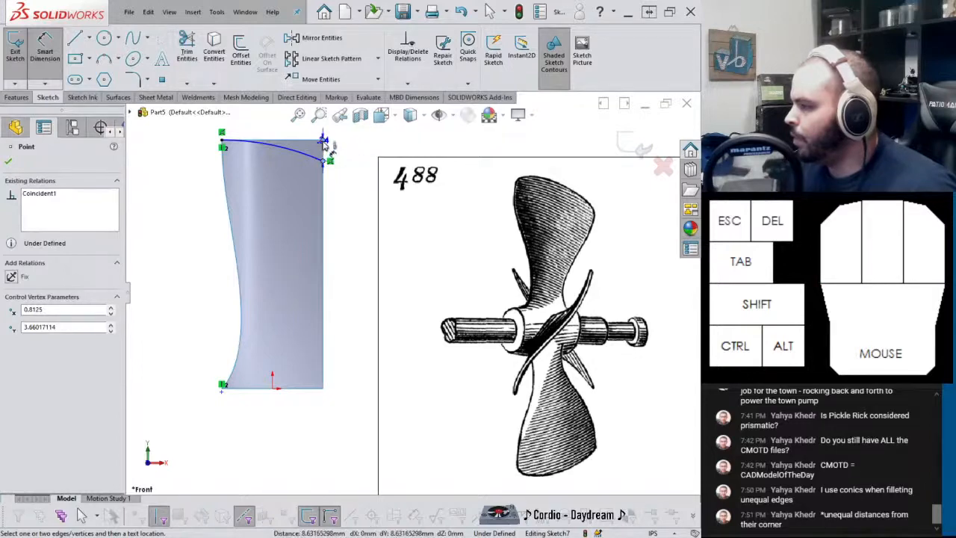
{"action": "left_click", "coordinate": [323, 140]}
{"action": "left_click", "coordinate": [360, 148]}
{"action": "type", "text": ".375"}
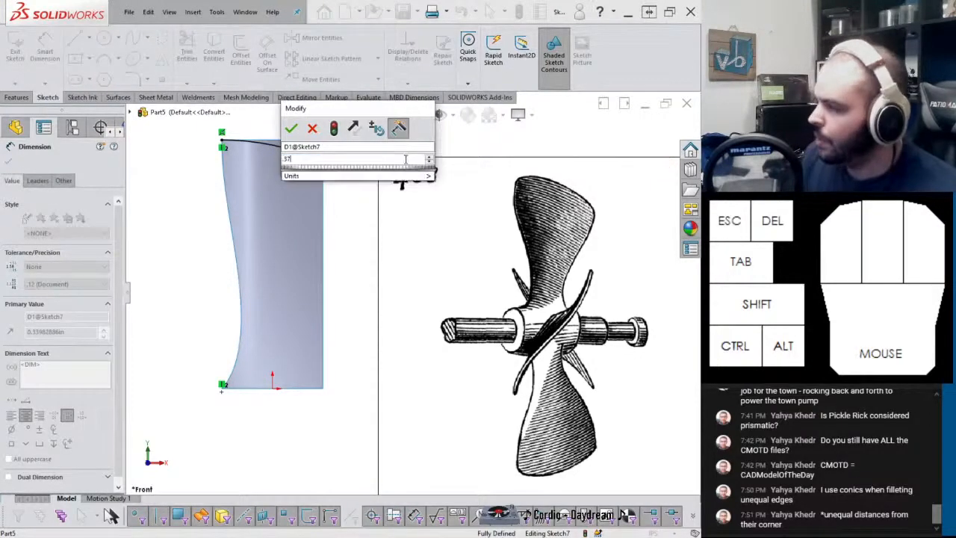
{"action": "key", "text": "Return"}
{"action": "left_click", "coordinate": [631, 143]}
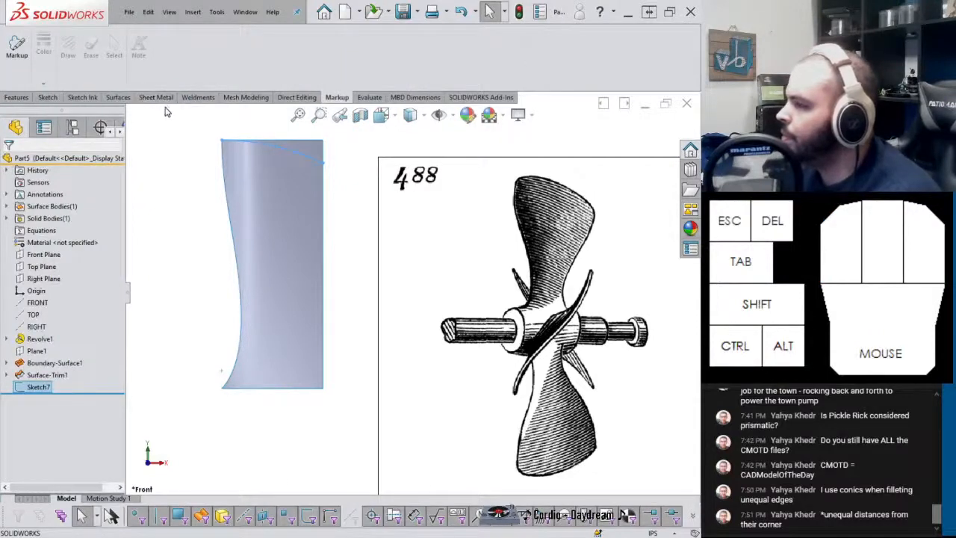
Trim the blade surface's tip with the arc sketch, keeping the portion below the arc
{"action": "left_click", "coordinate": [118, 98]}
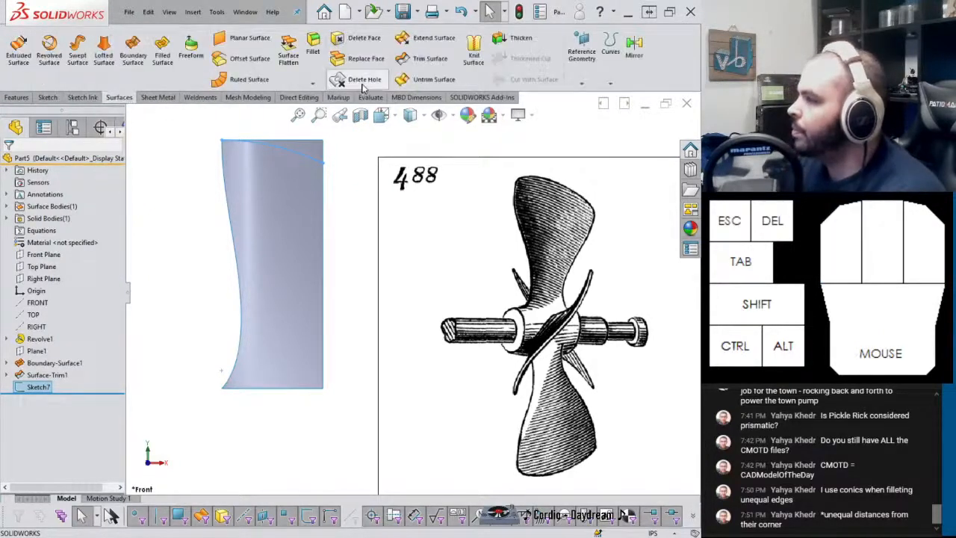
{"action": "left_click", "coordinate": [430, 58]}
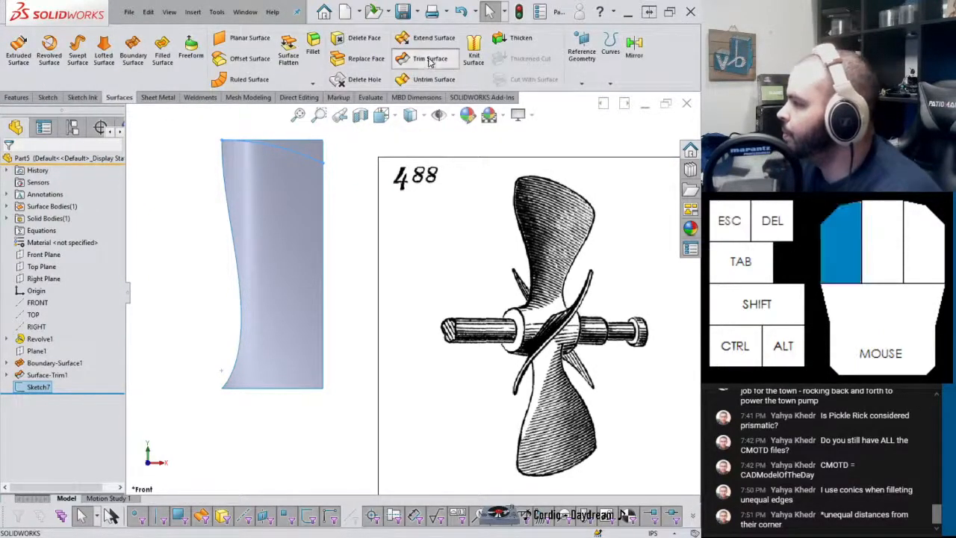
{"action": "left_click", "coordinate": [293, 171]}
{"action": "key", "text": "Return"}
{"action": "left_click", "coordinate": [348, 216]}
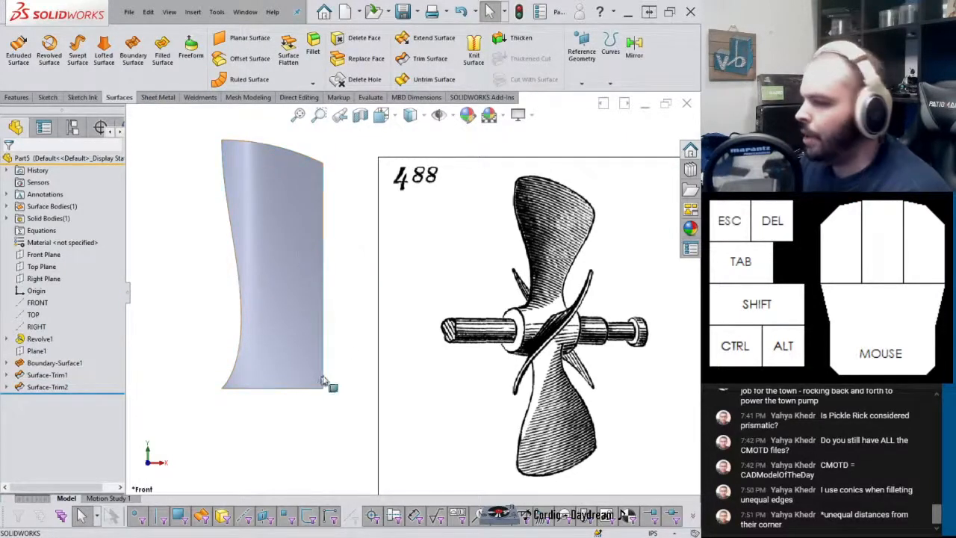
Sketch a Bezier style spline on the Front Plane from the blade's upper straight-edge corner through two inward control vertices to its lower corner
{"action": "left_click", "coordinate": [367, 342]}
{"action": "left_click", "coordinate": [60, 255]}
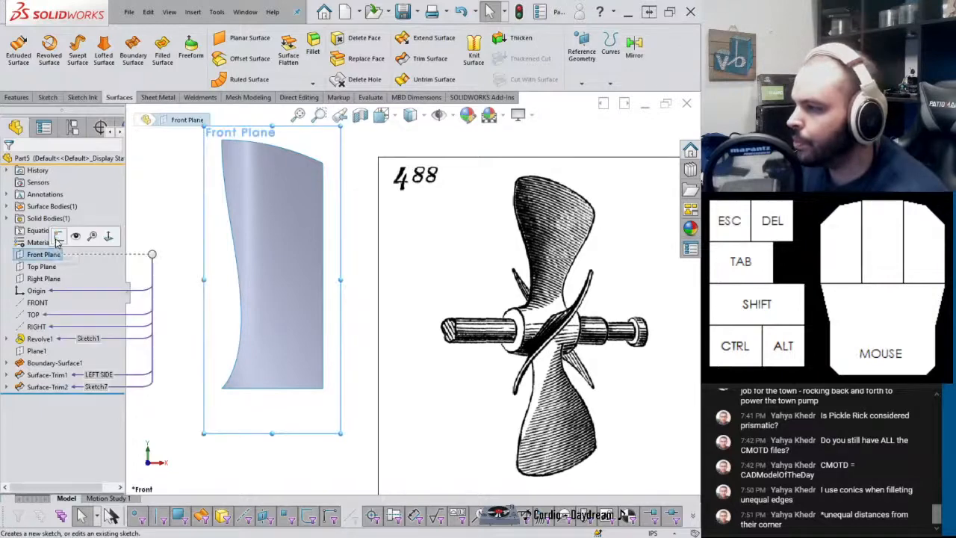
{"action": "left_click", "coordinate": [67, 240]}
{"action": "left_click", "coordinate": [147, 42]}
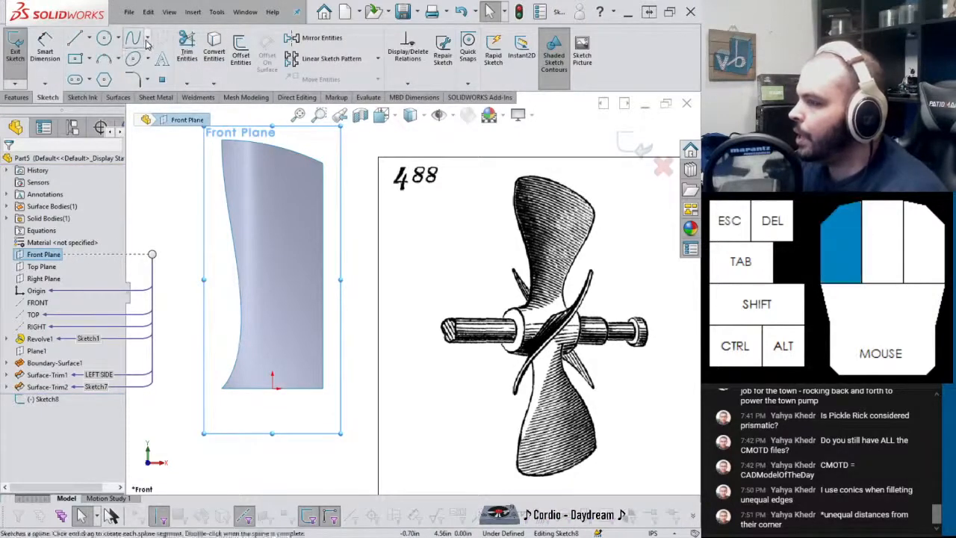
{"action": "left_click", "coordinate": [157, 67]}
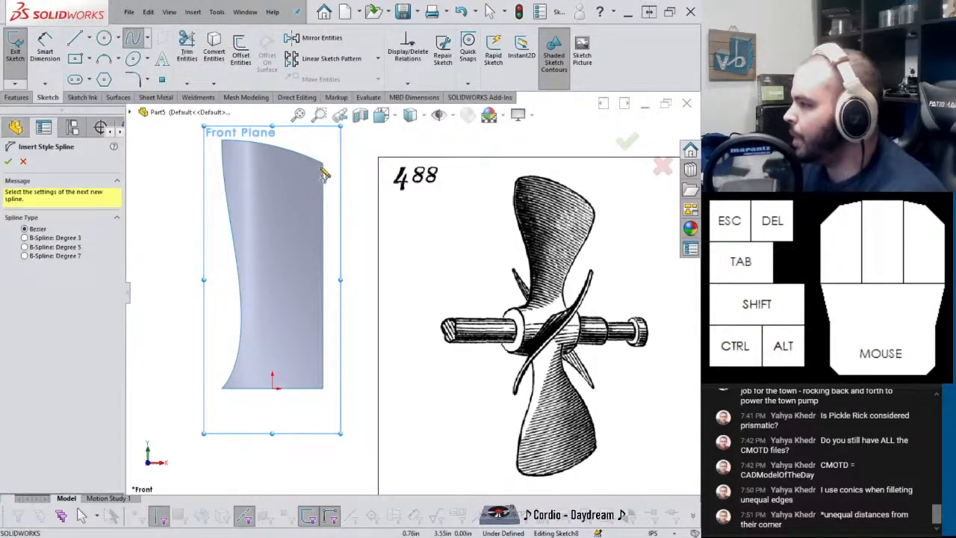
{"action": "left_click", "coordinate": [323, 166]}
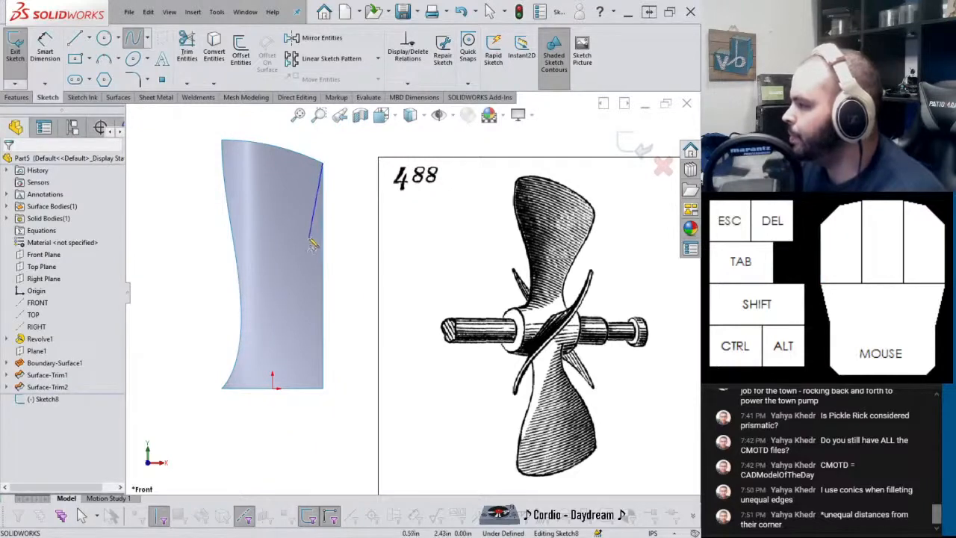
{"action": "left_click", "coordinate": [285, 274]}
{"action": "left_click", "coordinate": [280, 347]}
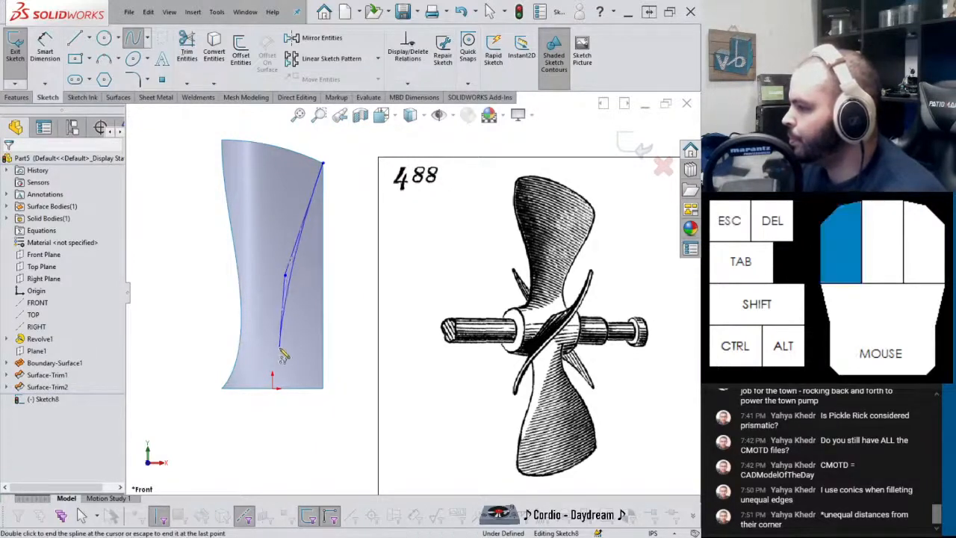
{"action": "left_click", "coordinate": [325, 398]}
Make the middle leg of the spline's control polygon vertical and move it closer to the blade's straight edge
{"action": "left_click", "coordinate": [281, 314]}
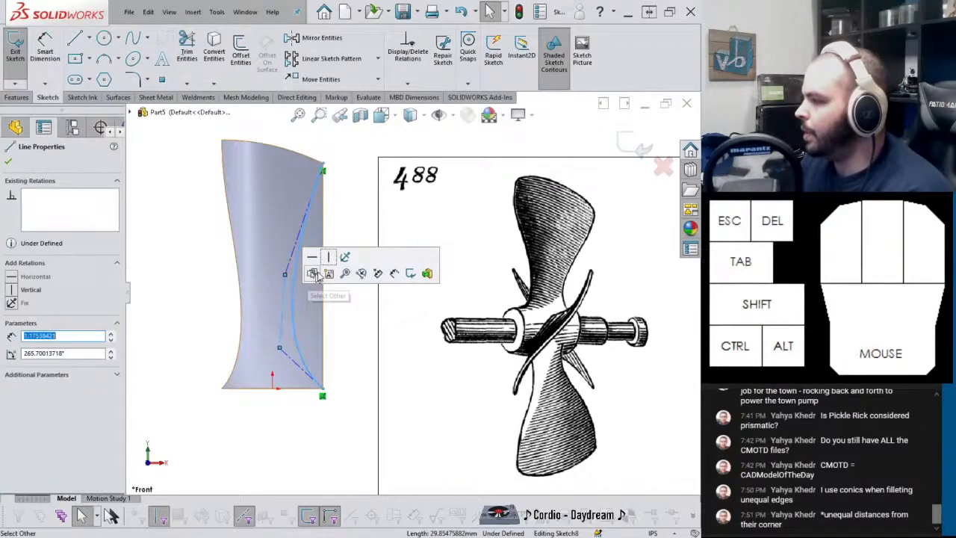
{"action": "left_click", "coordinate": [328, 257]}
{"action": "left_click", "coordinate": [352, 327]}
{"action": "mouse_move", "coordinate": [287, 291]}
{"action": "left_mouse_down"}
{"action": "mouse_move", "coordinate": [303, 290]}
{"action": "mouse_move", "coordinate": [299, 304]}
{"action": "left_mouse_up"}
Dimension the vertical middle leg of the spline's control polygon at 1.25 in
{"action": "right_click_drag", "start_coordinate": [341, 375], "coordinate": [337, 329]}
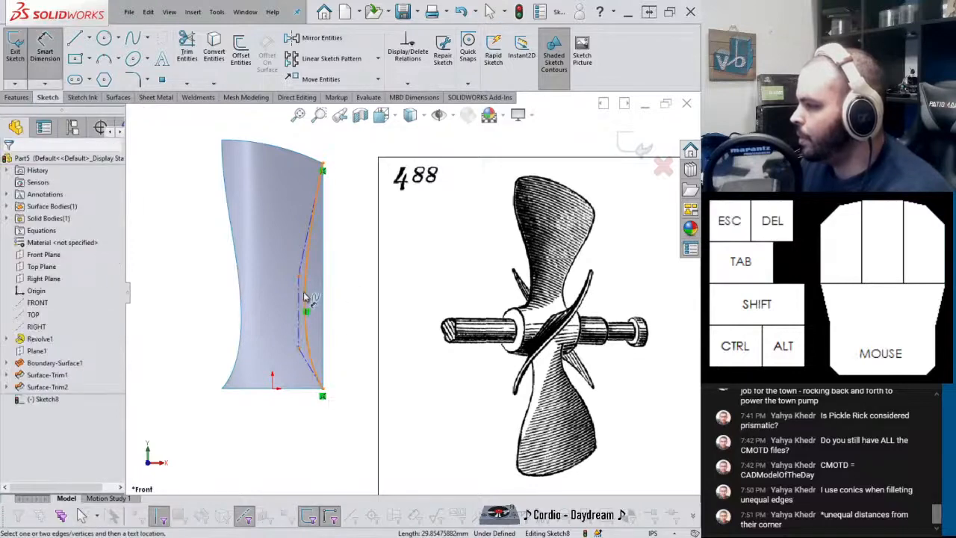
{"action": "left_click", "coordinate": [299, 299]}
{"action": "left_click", "coordinate": [282, 313]}
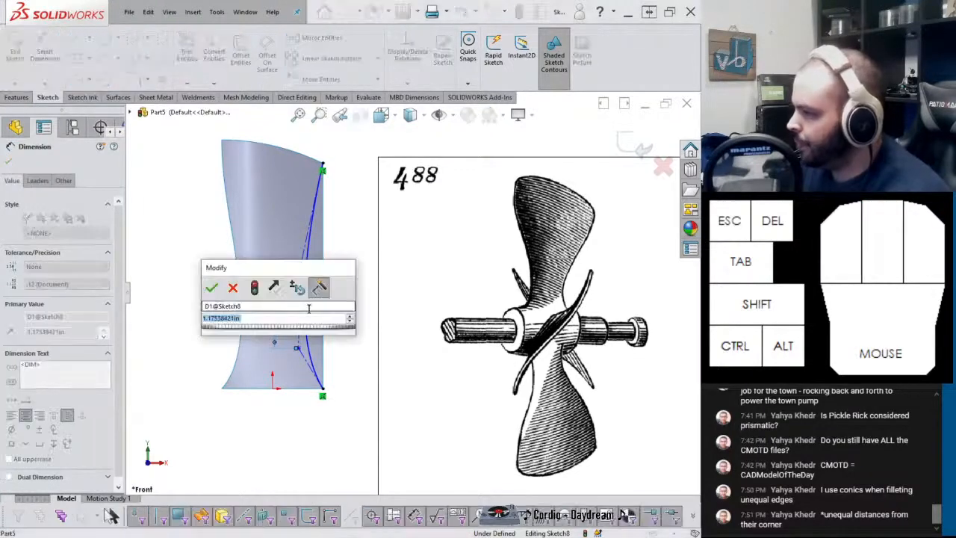
{"action": "type", "text": ".125"}
{"action": "key", "text": "Return"}
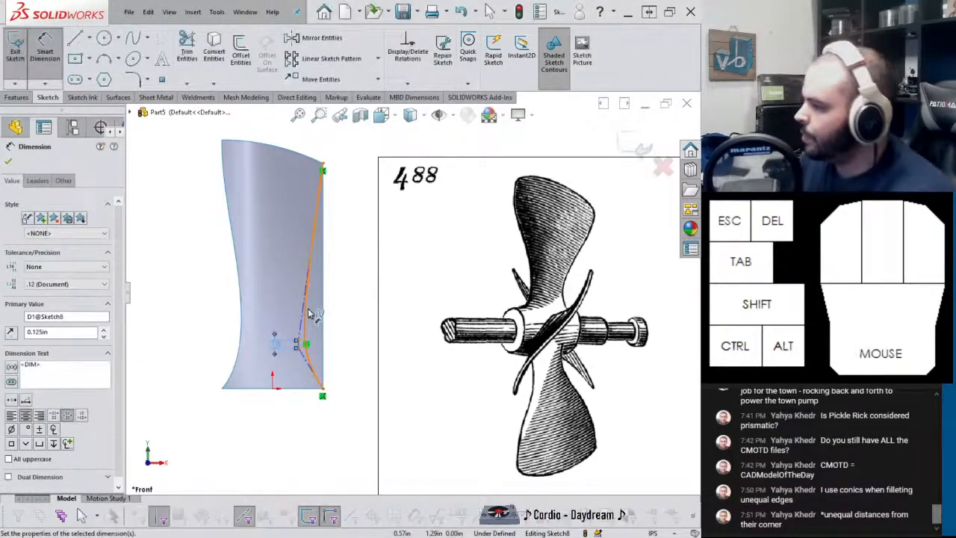
{"action": "double_click", "coordinate": [274, 347]}
{"action": "type", "text": "1.25"}
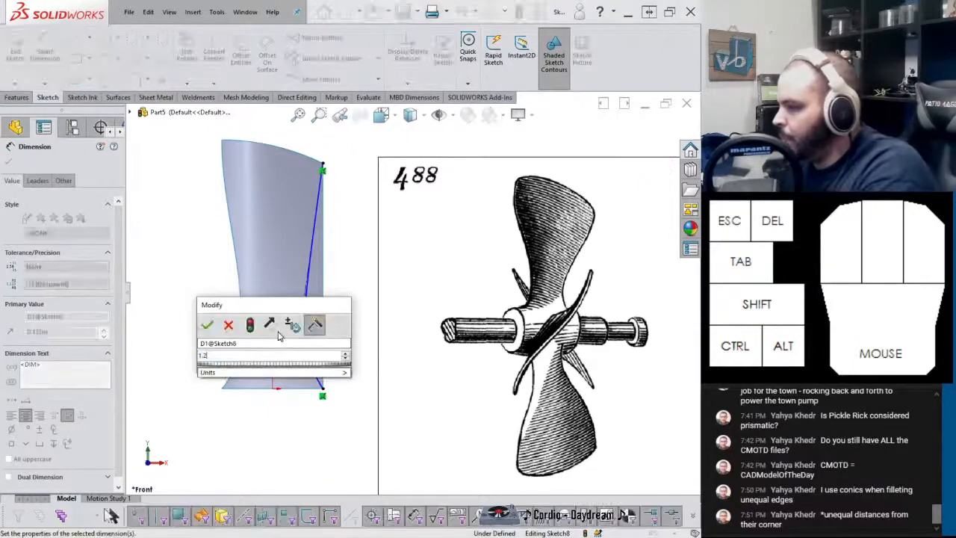
{"action": "key", "text": "Return"}
{"action": "left_click", "coordinate": [358, 322]}
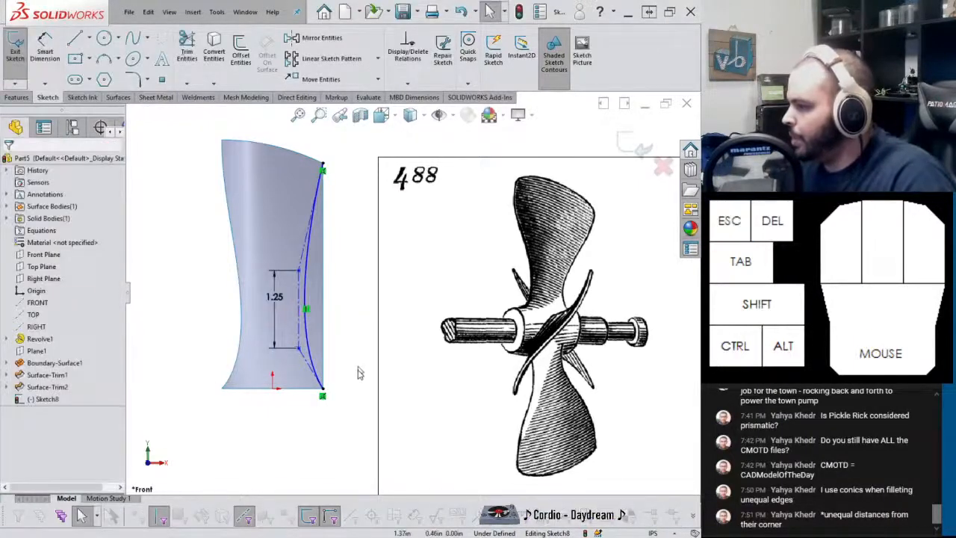
Draw a vertical construction line of infinite length beside the spline's innermost bulge
{"action": "right_click_drag", "start_coordinate": [354, 411], "coordinate": [313, 426]}
{"action": "key", "text": "alt+c"}
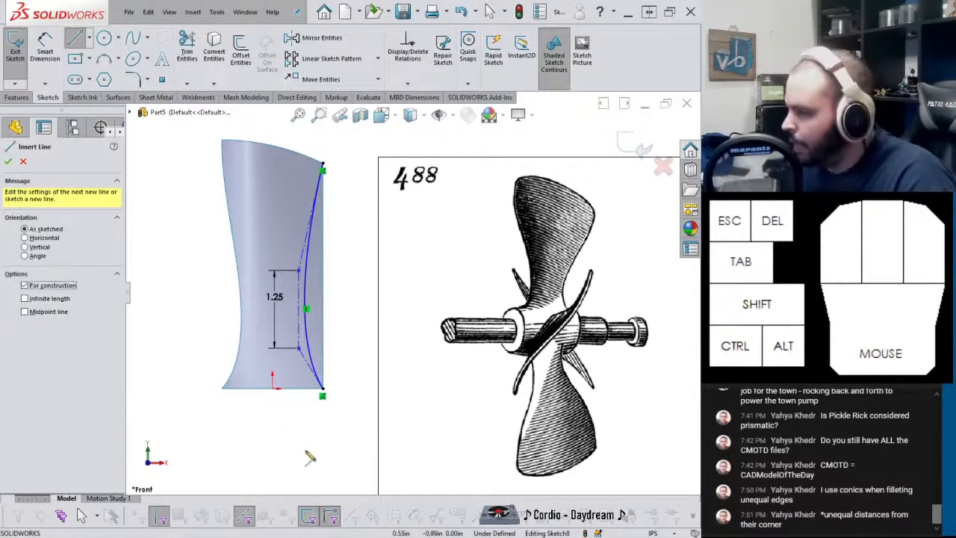
{"action": "left_click_drag", "start_coordinate": [305, 450], "coordinate": [305, 141]}
{"action": "key", "text": "Escape"}
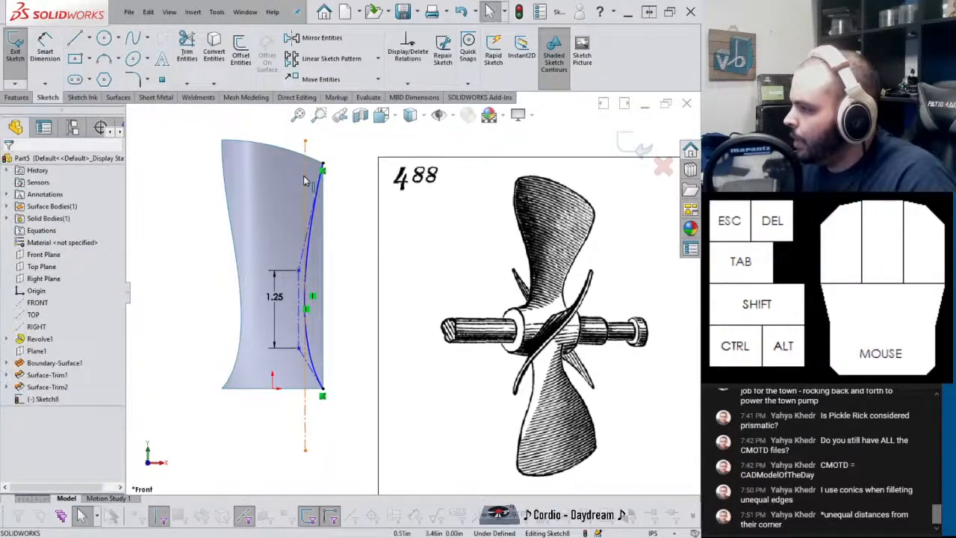
{"action": "left_click", "coordinate": [42, 349]}
{"action": "left_click", "coordinate": [216, 454]}
Dimension the vertical construction line at 0.50 in from the origin
{"action": "right_click_drag", "start_coordinate": [284, 420], "coordinate": [287, 384]}
{"action": "left_click", "coordinate": [304, 412]}
{"action": "left_click", "coordinate": [275, 387]}
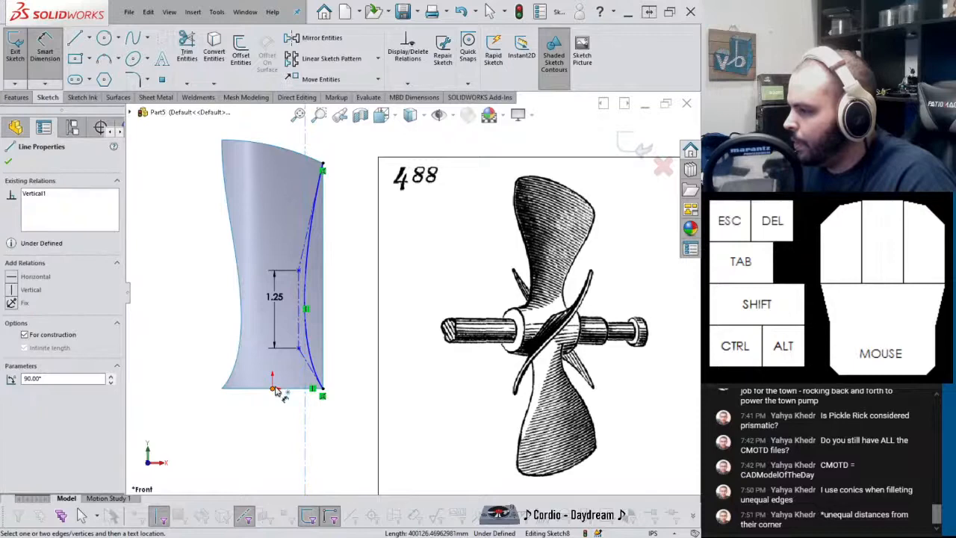
{"action": "left_click", "coordinate": [318, 425]}
{"action": "type", "text": ".52782879in"}
{"action": "key", "text": "Return"}
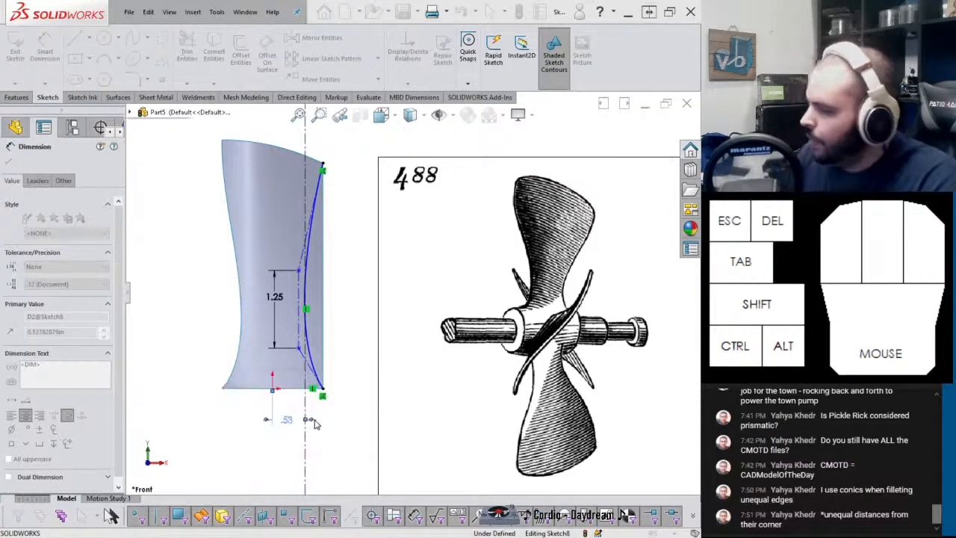
{"action": "key", "text": "Escape"}
Make the style spline tangent to the vertical construction line and shift its upper control vertex along the vertical leg
{"action": "left_click", "coordinate": [314, 357]}
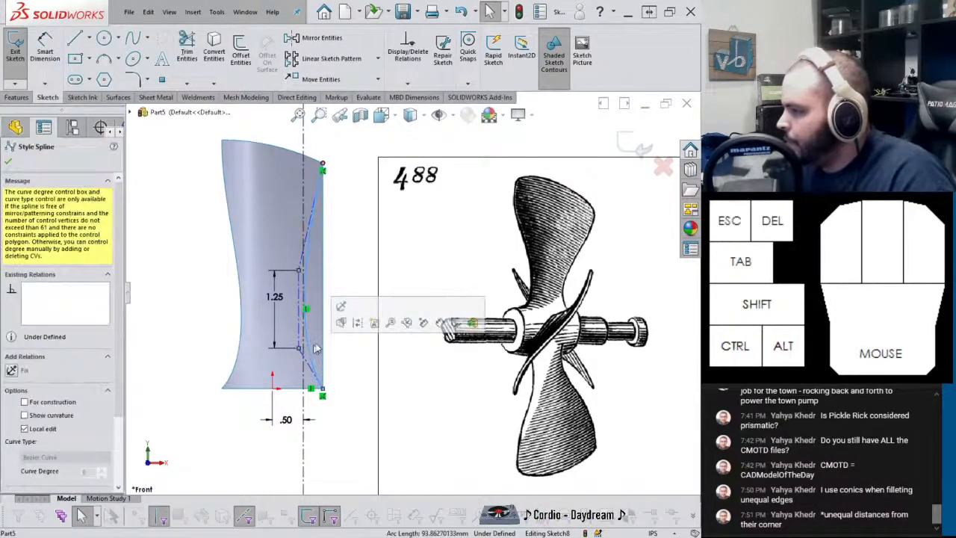
{"action": "key", "text": "Escape"}
{"action": "left_click_drag", "start_coordinate": [319, 364], "coordinate": [314, 363]}
{"action": "left_click", "coordinate": [311, 361]}
{"action": "left_click", "coordinate": [304, 218], "text": "ctrl"}
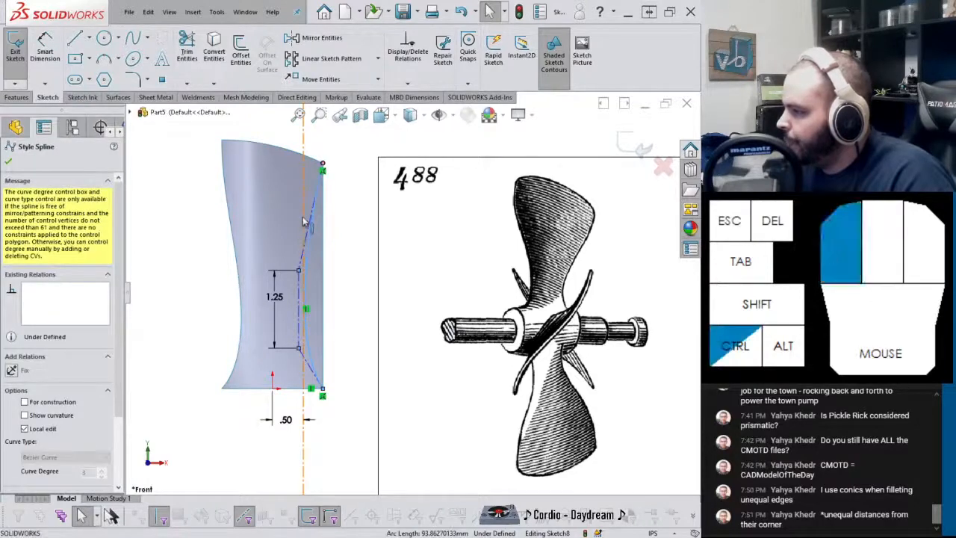
{"action": "left_click", "coordinate": [350, 172]}
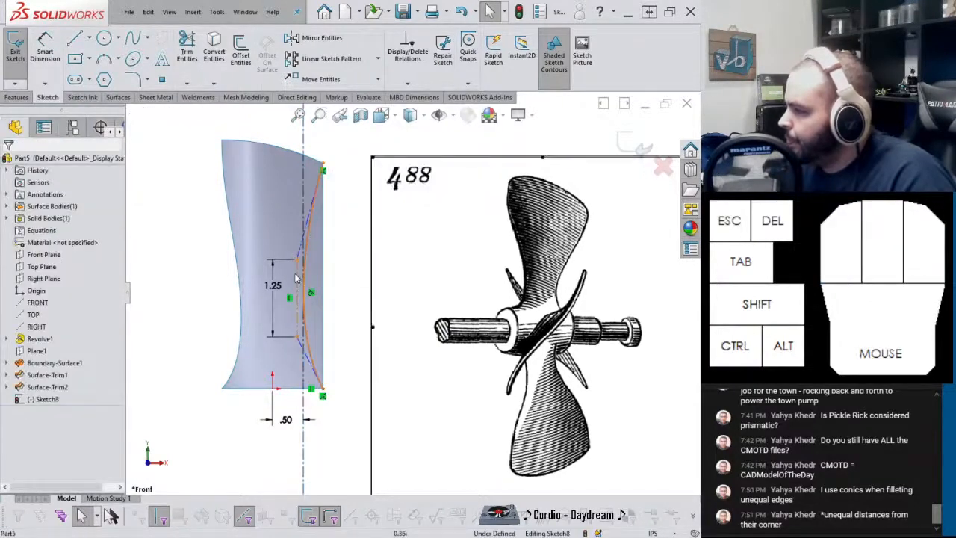
{"action": "left_click", "coordinate": [295, 261]}
{"action": "mouse_move", "coordinate": [296, 273]}
{"action": "left_mouse_down"}
{"action": "mouse_move", "coordinate": [293, 234]}
{"action": "mouse_move", "coordinate": [278, 240]}
{"action": "mouse_move", "coordinate": [277, 270]}
{"action": "left_mouse_up"}
{"action": "left_click", "coordinate": [206, 298]}
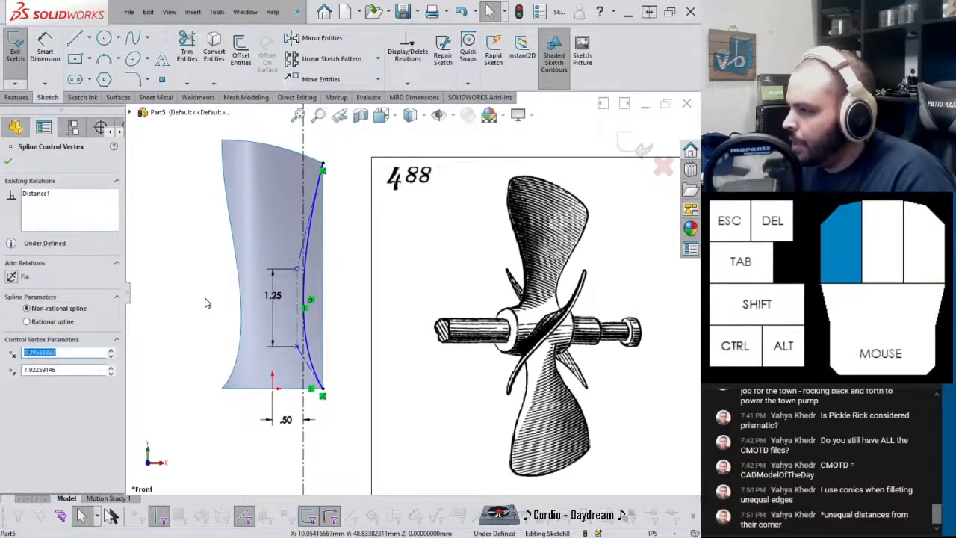
Show the LEFT SIDE sketch, align the new spline's lower control vertex horizontally with its lower control vertex, and exit the sketch
{"action": "left_click", "coordinate": [7, 375]}
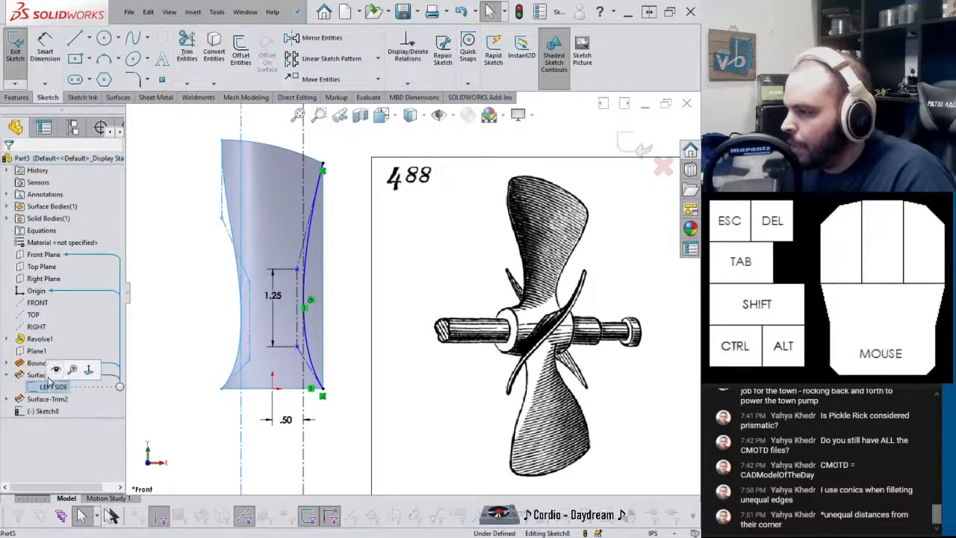
{"action": "left_click", "coordinate": [293, 353]}
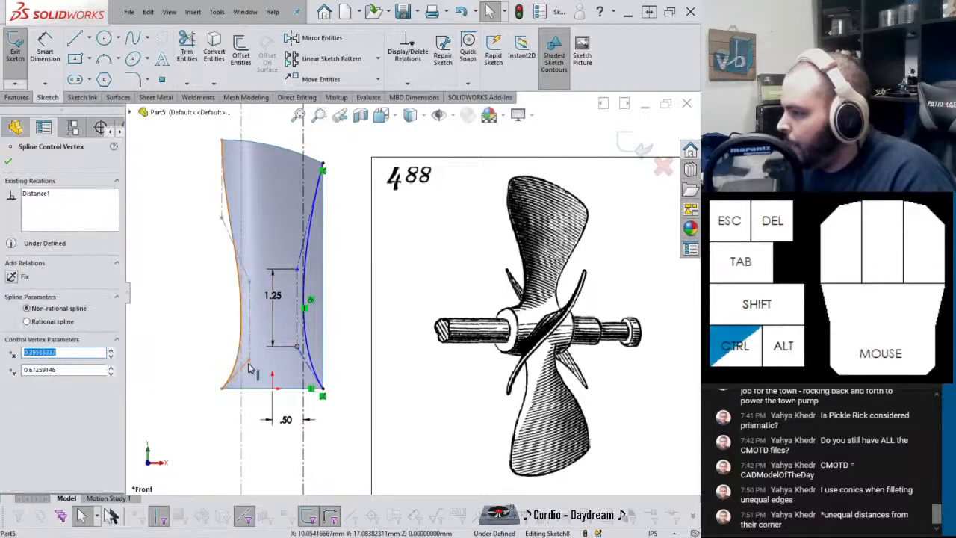
{"action": "left_click", "coordinate": [249, 359], "text": "ctrl"}
{"action": "left_click", "coordinate": [293, 317]}
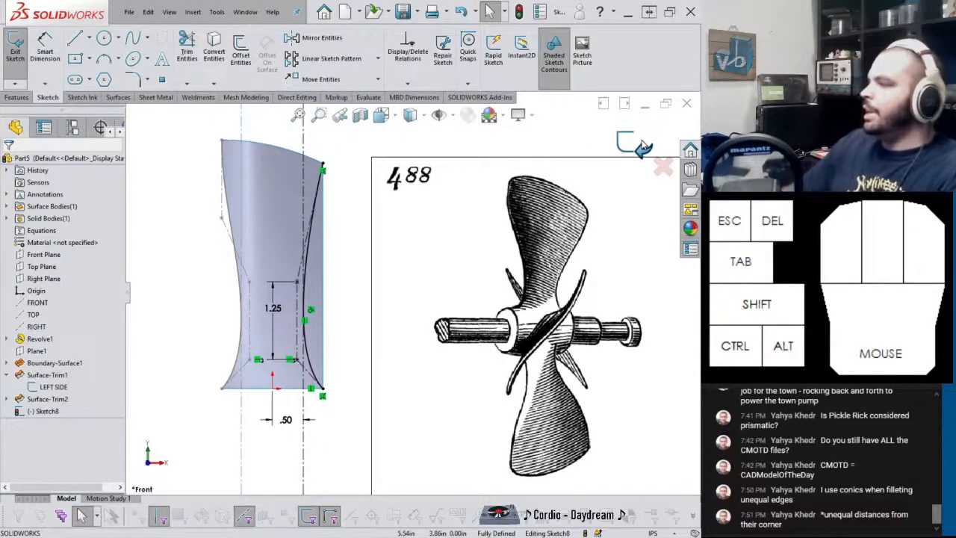
{"action": "left_click", "coordinate": [636, 144]}
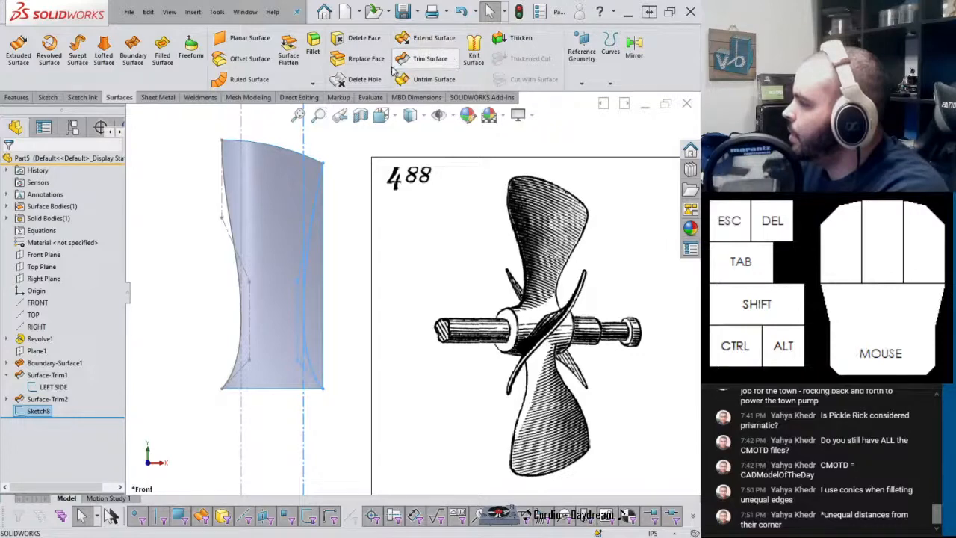
Trim the blade surface with the new spline sketch, keeping the large portion between the two curved side edges
{"action": "left_click", "coordinate": [422, 59]}
{"action": "left_click", "coordinate": [275, 202]}
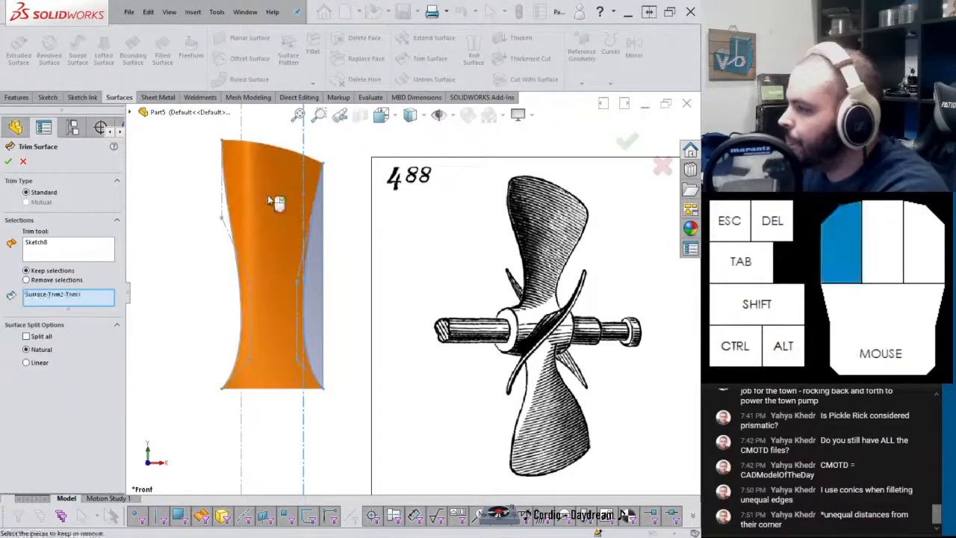
{"action": "right_click", "coordinate": [268, 195]}
{"action": "middle_click_drag", "start_coordinate": [353, 263], "coordinate": [340, 299]}
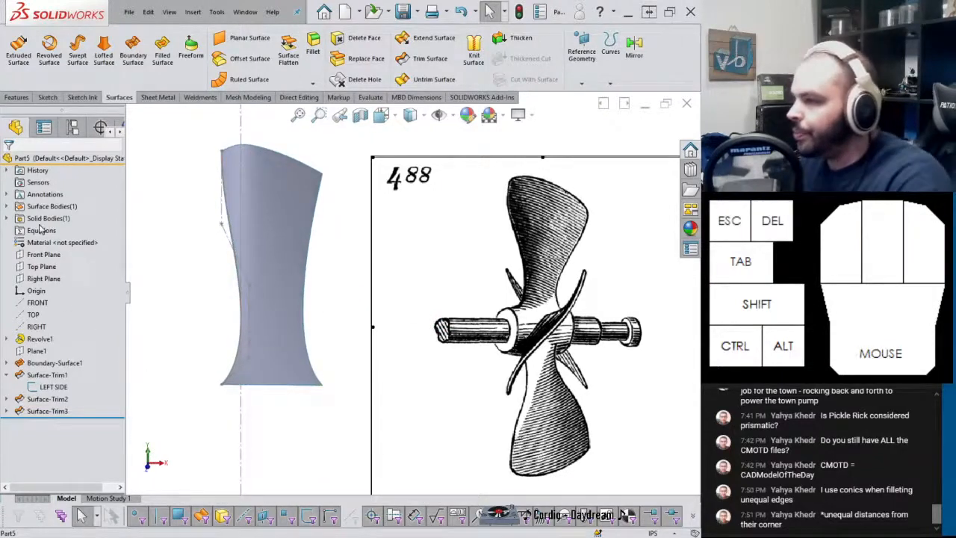
Show the revolved hub body and hide the LEFT SIDE sketch
{"action": "left_click", "coordinate": [7, 218]}
{"action": "left_click", "coordinate": [42, 232]}
{"action": "left_click", "coordinate": [57, 216]}
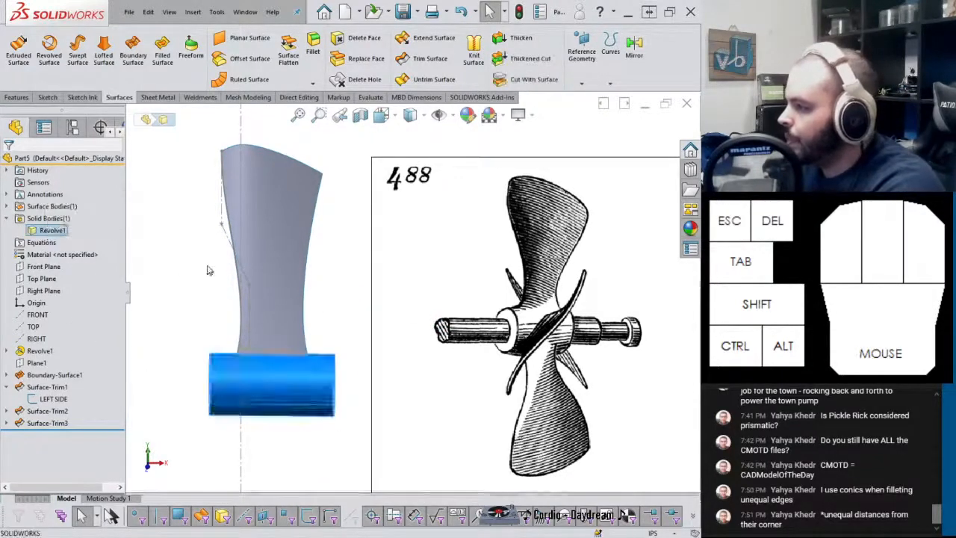
{"action": "left_click", "coordinate": [206, 268]}
{"action": "mouse_move", "coordinate": [253, 229]}
{"action": "middle_mouse_down"}
{"action": "mouse_move", "coordinate": [241, 229]}
{"action": "mouse_move", "coordinate": [252, 215]}
{"action": "mouse_move", "coordinate": [251, 226]}
{"action": "middle_mouse_up"}
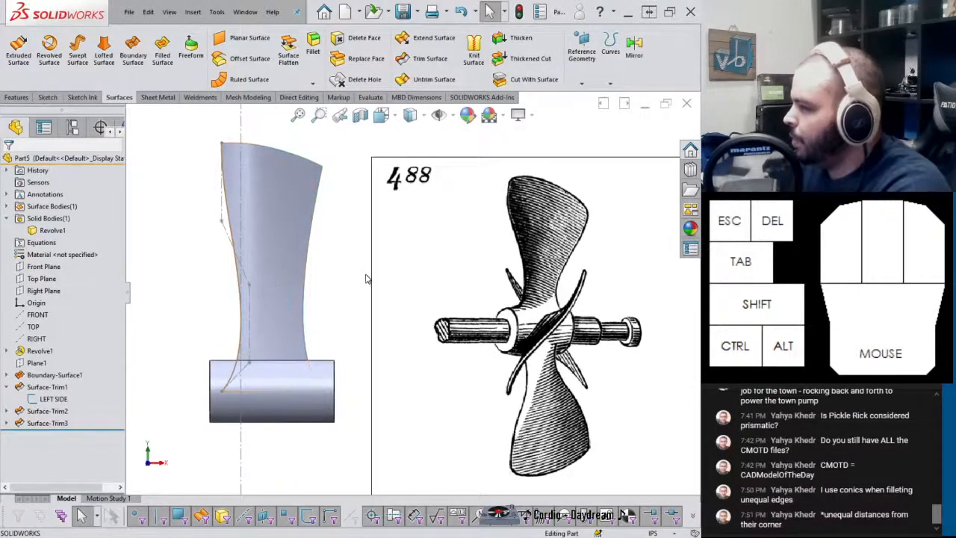
{"action": "middle_click_drag", "start_coordinate": [347, 270], "coordinate": [273, 276]}
{"action": "left_click", "coordinate": [65, 400]}
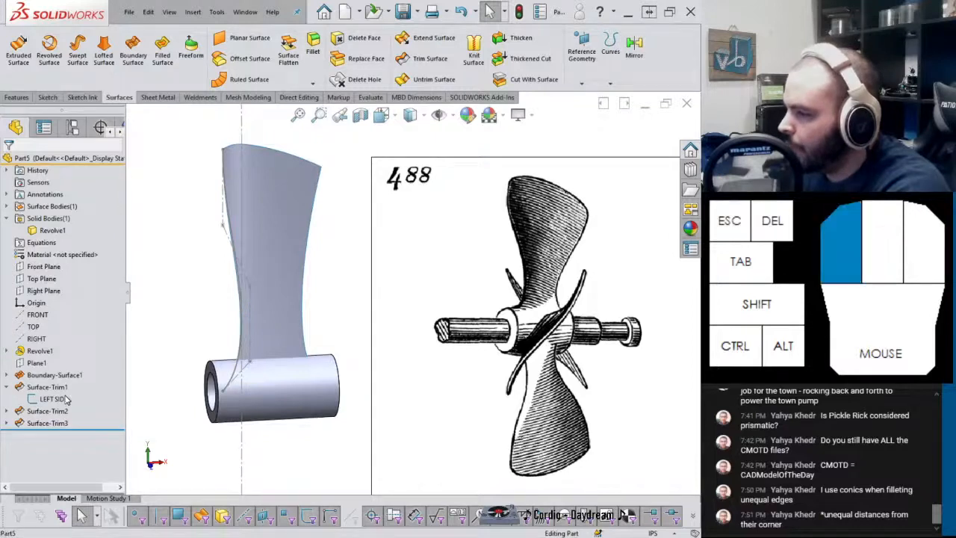
{"action": "left_click", "coordinate": [73, 380]}
{"action": "left_click", "coordinate": [169, 262]}
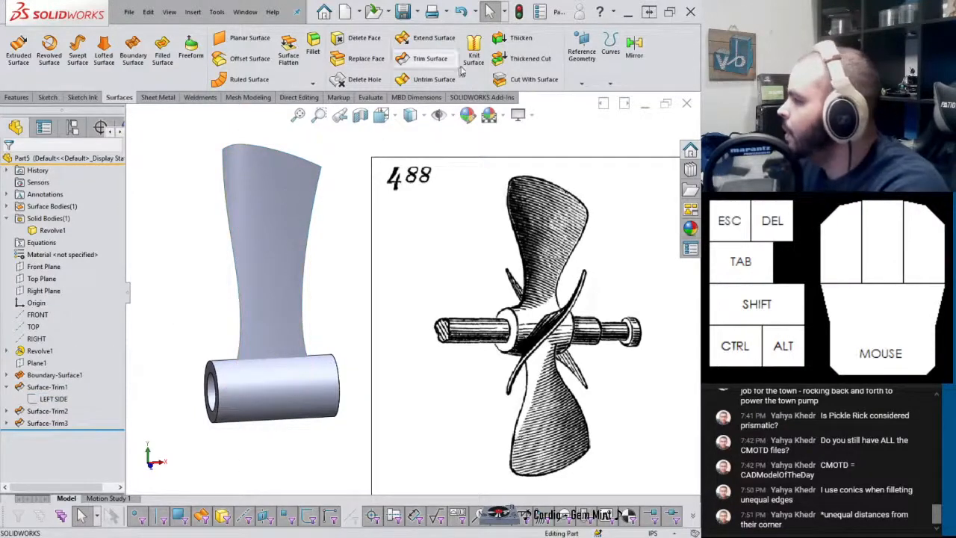
Thicken the trimmed blade surface 0.0625 in on both sides, without merging the result with the hub
{"action": "left_click", "coordinate": [521, 41]}
{"action": "left_click", "coordinate": [263, 224]}
{"action": "middle_click_drag", "start_coordinate": [243, 247], "coordinate": [238, 248]}
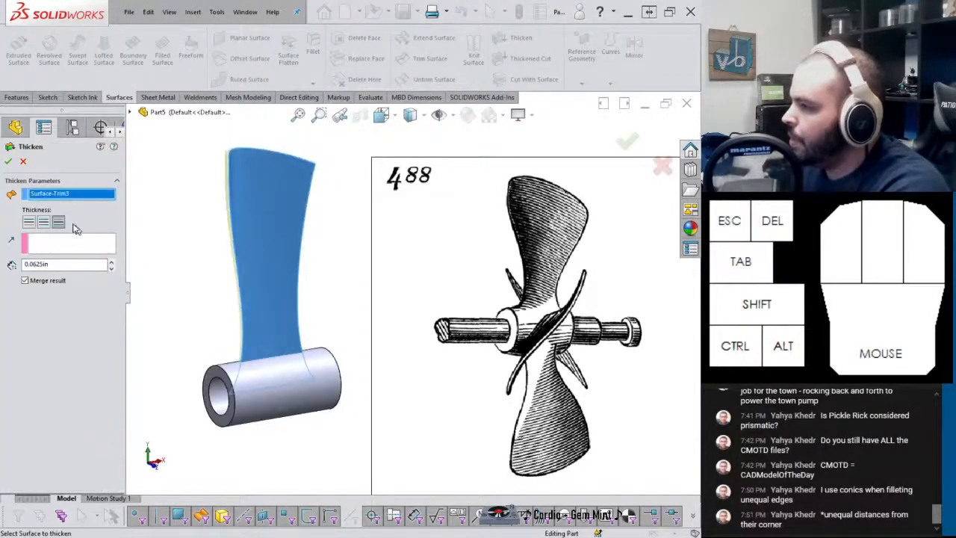
{"action": "left_click", "coordinate": [43, 222]}
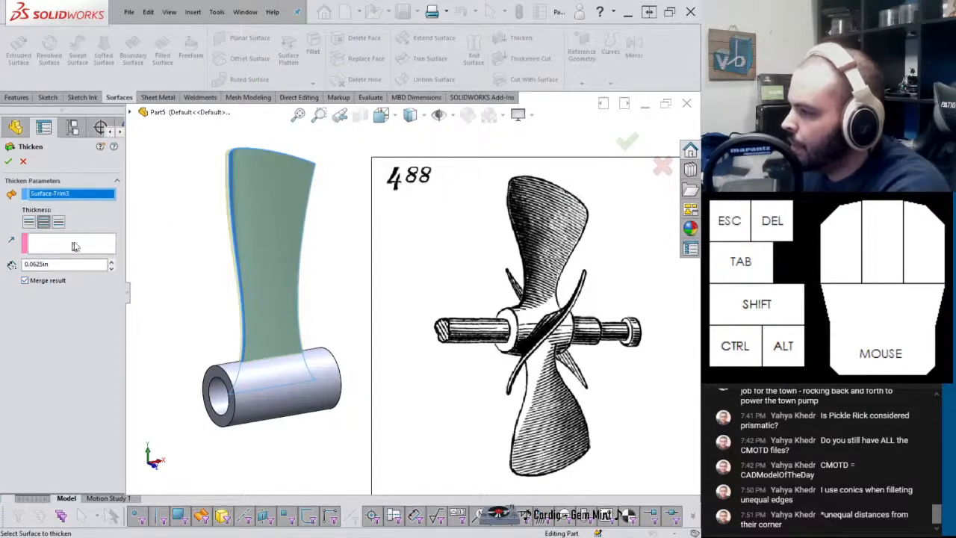
{"action": "middle_click_drag", "start_coordinate": [239, 254], "coordinate": [271, 251]}
{"action": "middle_click_drag", "start_coordinate": [219, 221], "coordinate": [224, 247]}
{"action": "left_click", "coordinate": [52, 280]}
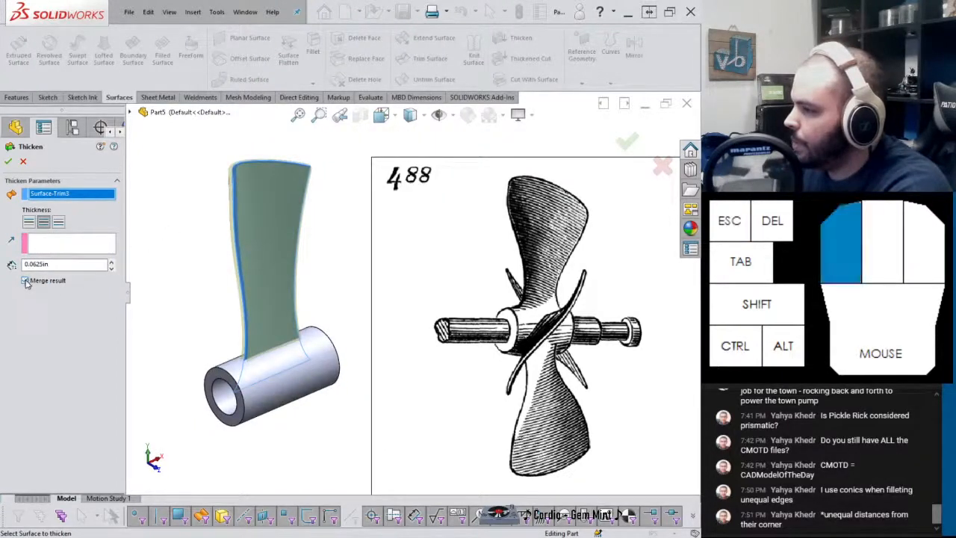
{"action": "left_click", "coordinate": [8, 163]}
{"action": "middle_click_drag", "start_coordinate": [219, 302], "coordinate": [164, 323]}
Edit the blade's Thicken feature and enter a new thickness value
{"action": "left_click", "coordinate": [40, 434]}
{"action": "left_click", "coordinate": [56, 414]}
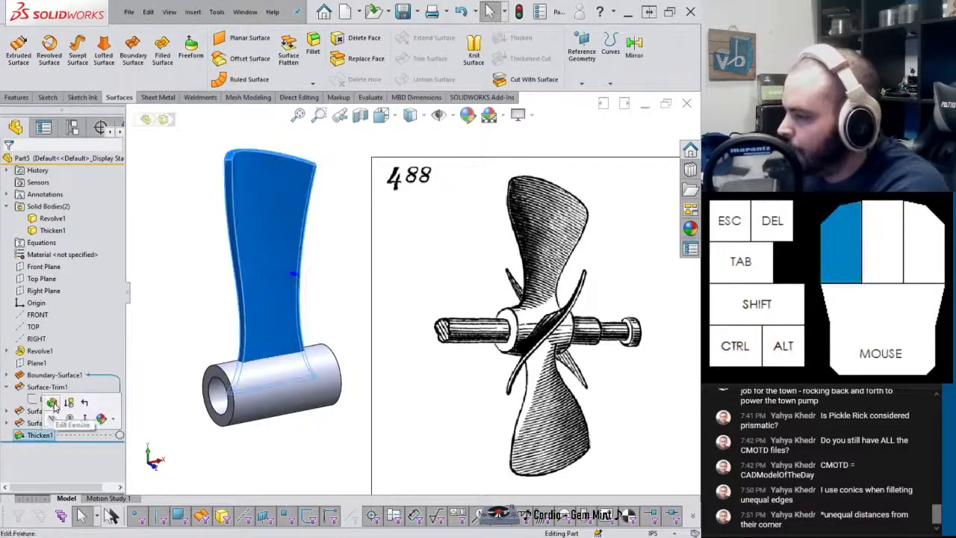
{"action": "double_click", "coordinate": [64, 264]}
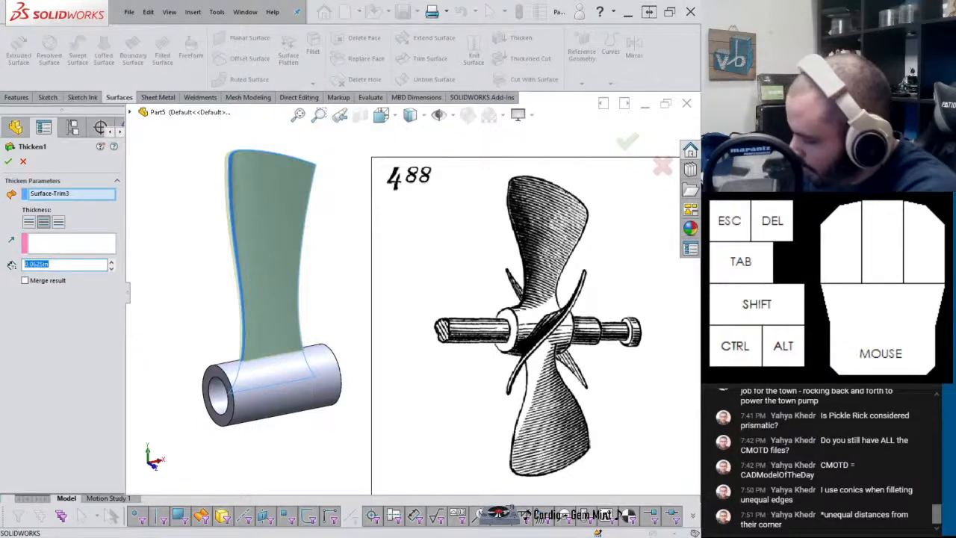
{"action": "key", "text": "Return"}
{"action": "key", "text": "Return"}
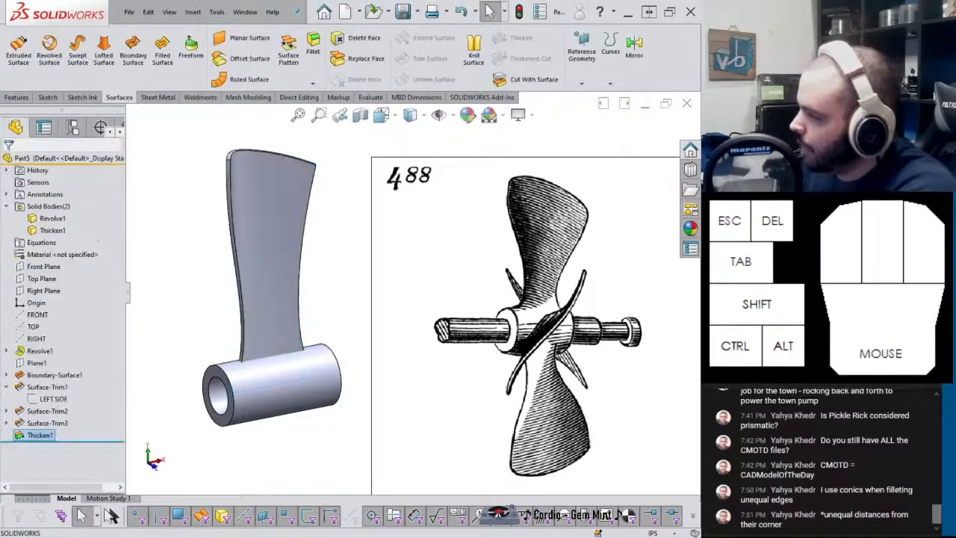
Start a constant-size fillet on the short thickness edge at the higher corner of the blade tip
{"action": "middle_click_drag", "start_coordinate": [300, 271], "coordinate": [315, 247]}
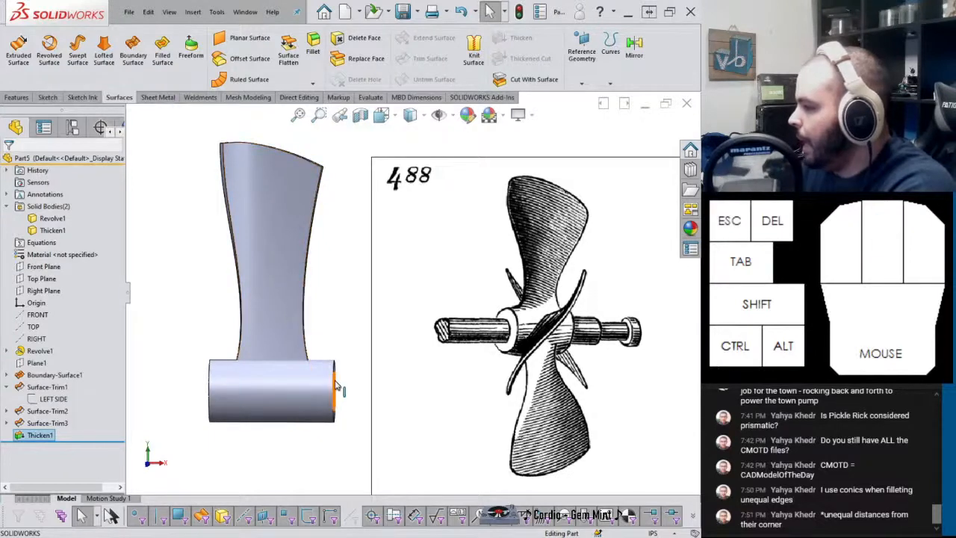
{"action": "middle_click_drag", "start_coordinate": [288, 332], "coordinate": [302, 299]}
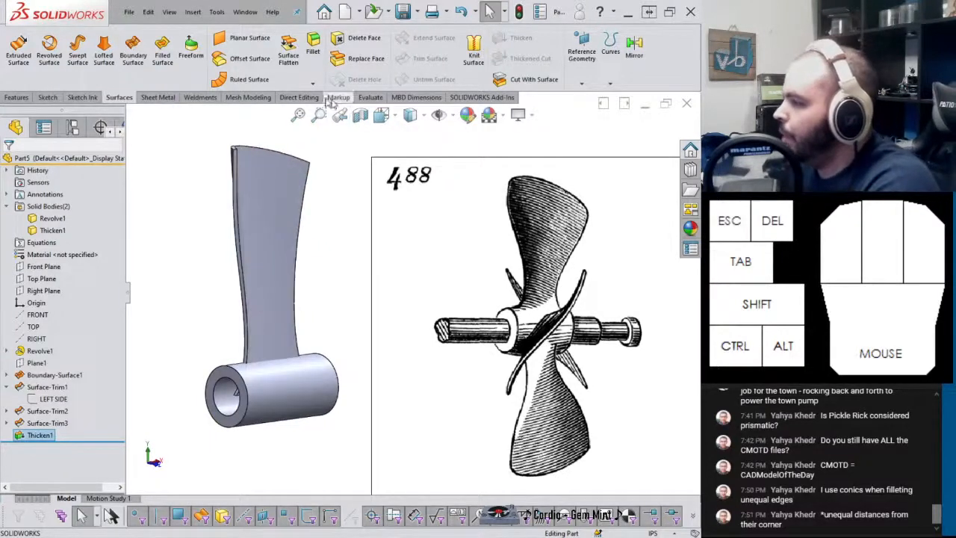
{"action": "middle_click_drag", "start_coordinate": [298, 157], "coordinate": [251, 159]}
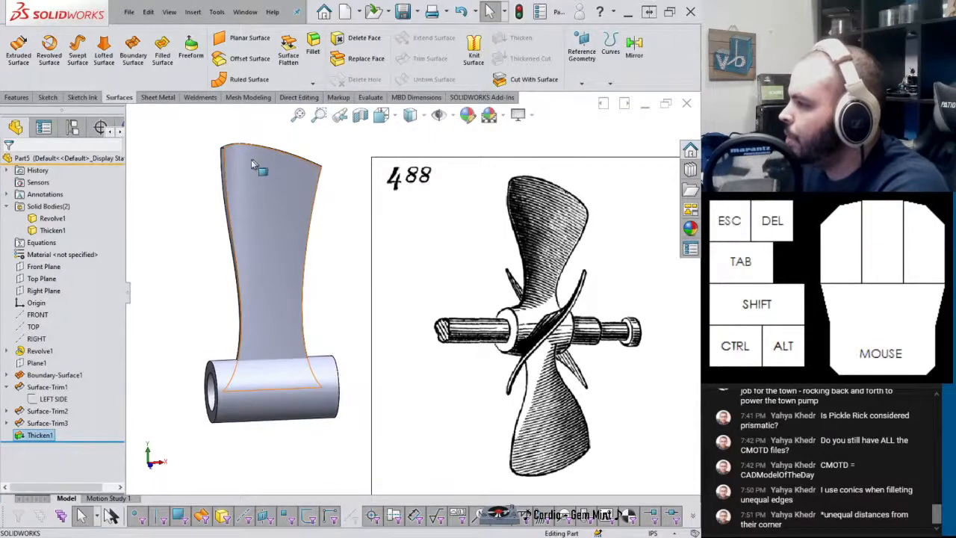
{"action": "scroll", "coordinate": [246, 164], "scroll_direction": "up", "scroll_amount": 2}
{"action": "scroll", "coordinate": [246, 168], "scroll_direction": "up", "scroll_amount": 1}
{"action": "scroll", "coordinate": [290, 195], "scroll_direction": "down", "scroll_amount": 3}
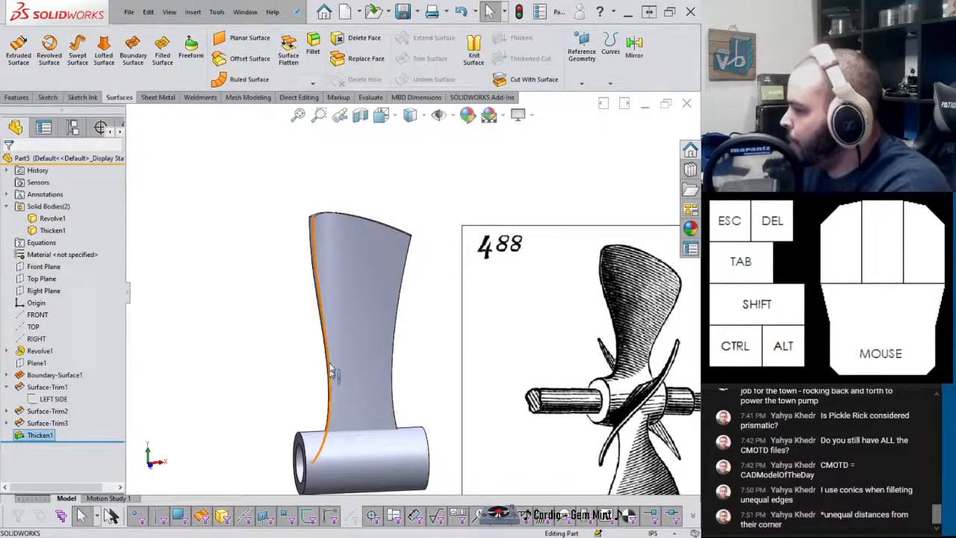
{"action": "scroll", "coordinate": [330, 336], "scroll_direction": "up", "scroll_amount": 3}
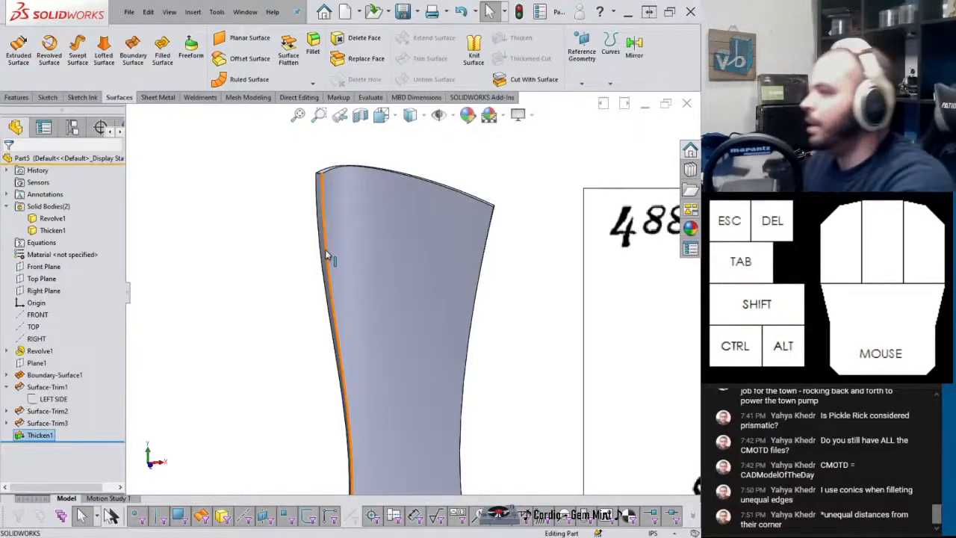
{"action": "left_click", "coordinate": [315, 58]}
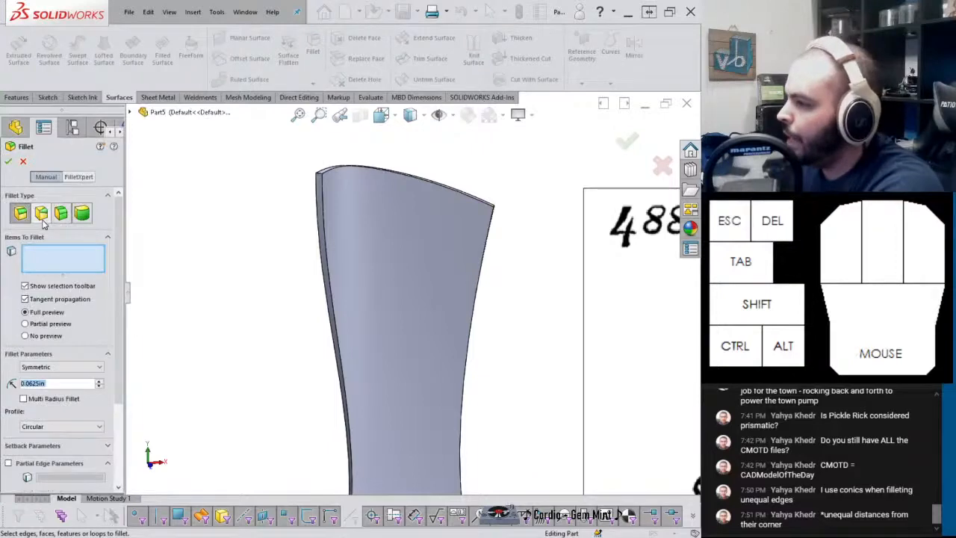
{"action": "middle_click_drag", "start_coordinate": [346, 186], "coordinate": [332, 199]}
{"action": "left_click", "coordinate": [328, 181]}
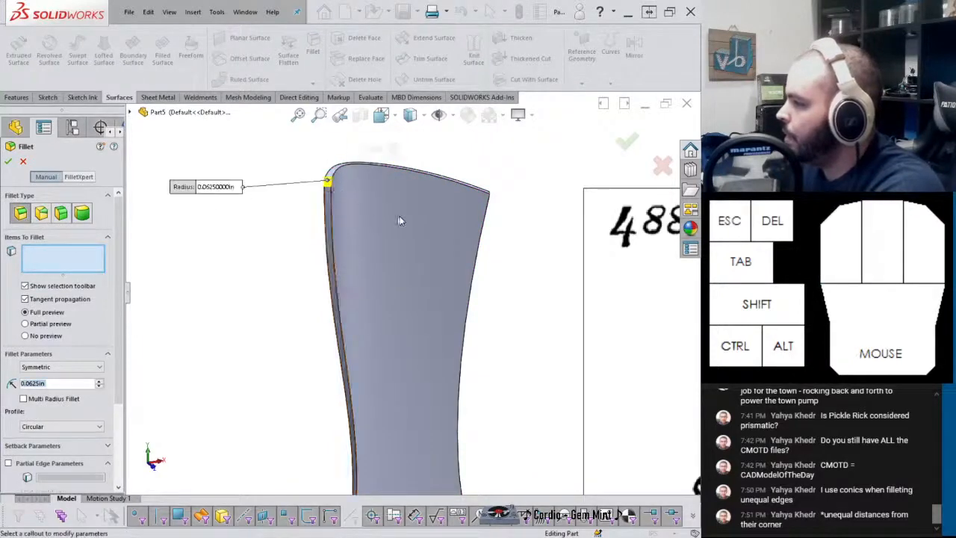
Keep the tip-corner fillet symmetric and set its radius to 0.5625 in
{"action": "middle_click_drag", "start_coordinate": [401, 220], "coordinate": [359, 213]}
{"action": "scroll", "coordinate": [441, 236], "scroll_direction": "down", "scroll_amount": 3}
{"action": "scroll", "coordinate": [439, 258], "scroll_direction": "up", "scroll_amount": 8}
{"action": "scroll", "coordinate": [439, 345], "scroll_direction": "down", "scroll_amount": 1}
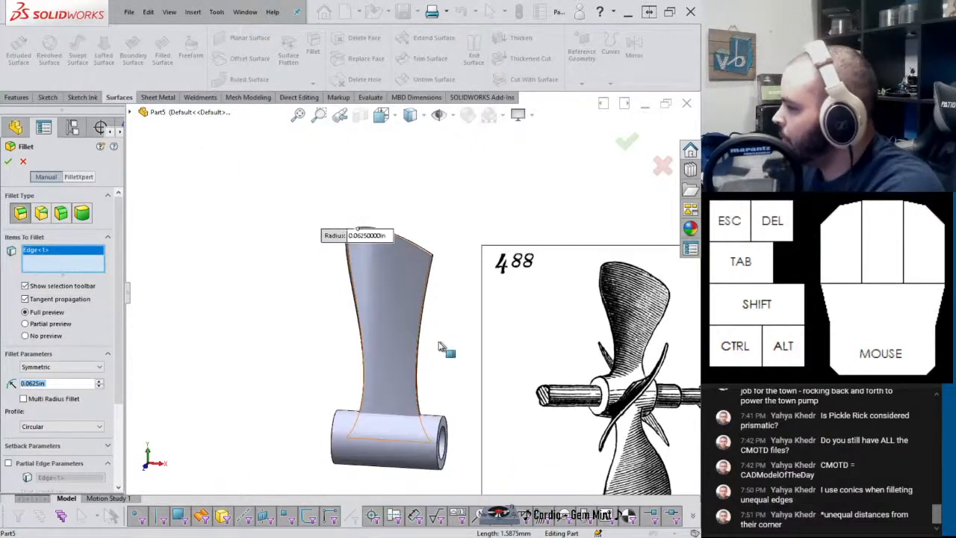
{"action": "scroll", "coordinate": [86, 366], "scroll_direction": "down", "scroll_amount": 1}
{"action": "left_click", "coordinate": [84, 344]}
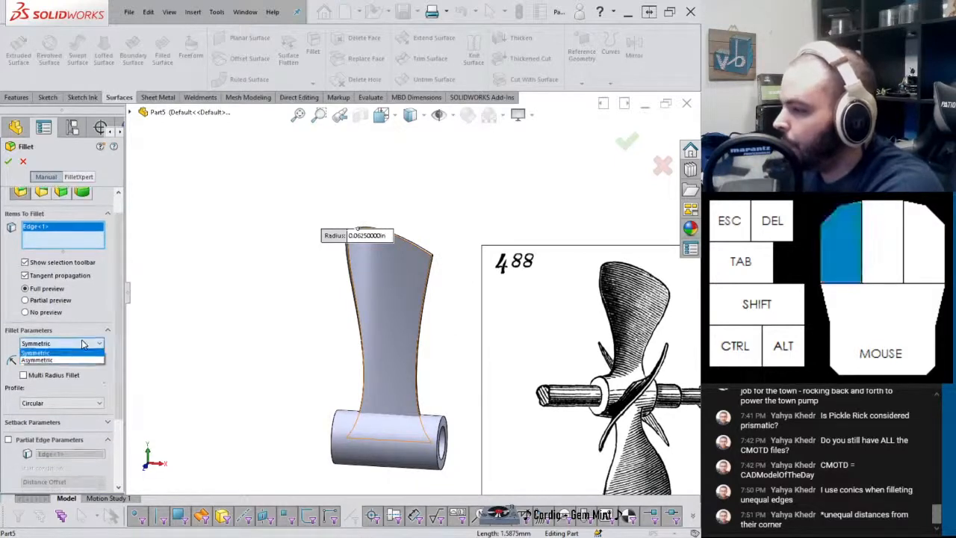
{"action": "left_click", "coordinate": [84, 353]}
{"action": "left_click", "coordinate": [101, 360]}
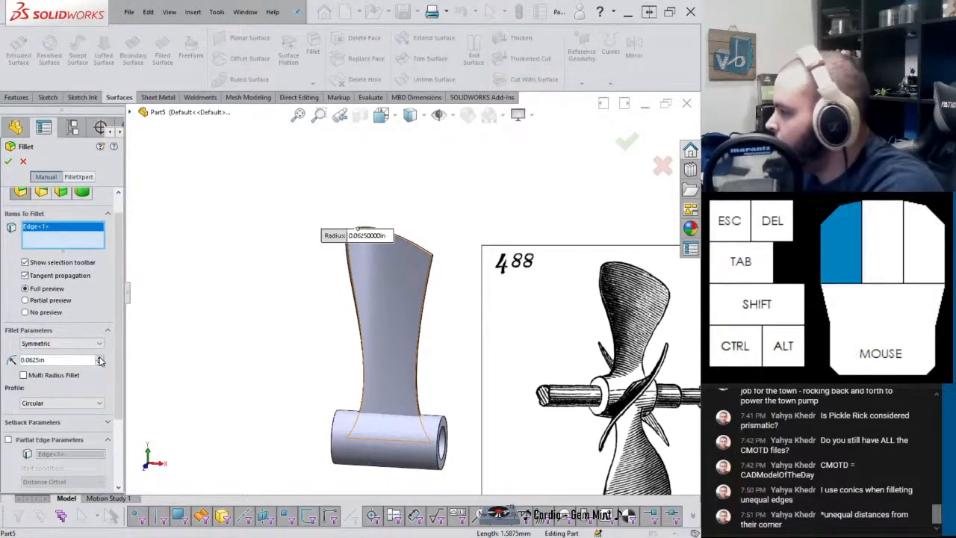
{"action": "middle_click_drag", "start_coordinate": [459, 265], "coordinate": [441, 247]}
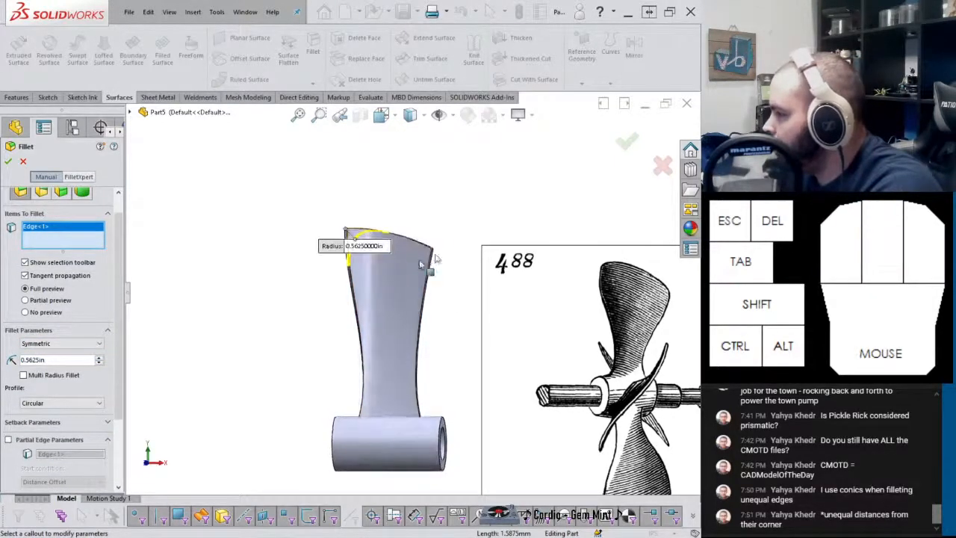
{"action": "left_click_drag", "start_coordinate": [334, 250], "coordinate": [263, 187]}
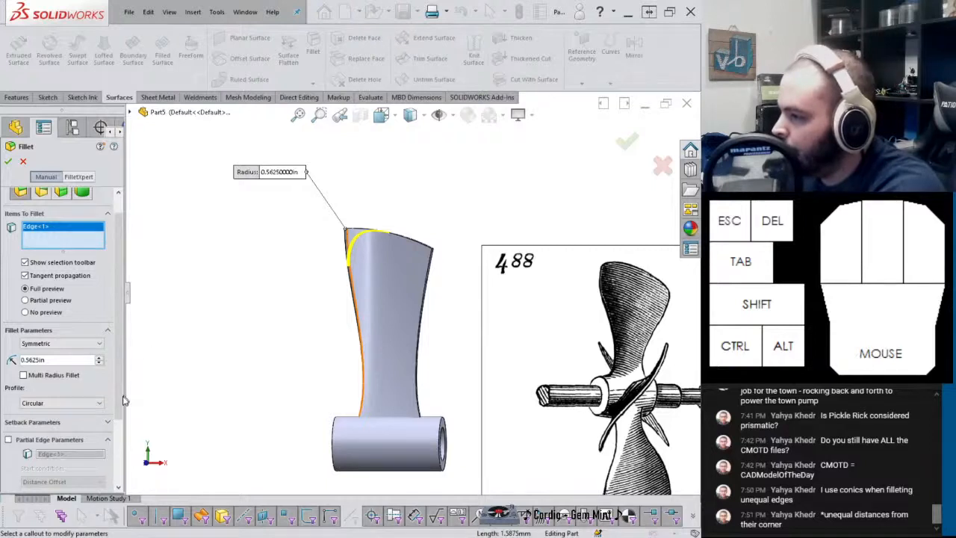
Change the fillet profile to Conic Rho with a rho of 0.6 and set the radius to 0.4375 in
{"action": "left_click", "coordinate": [46, 404]}
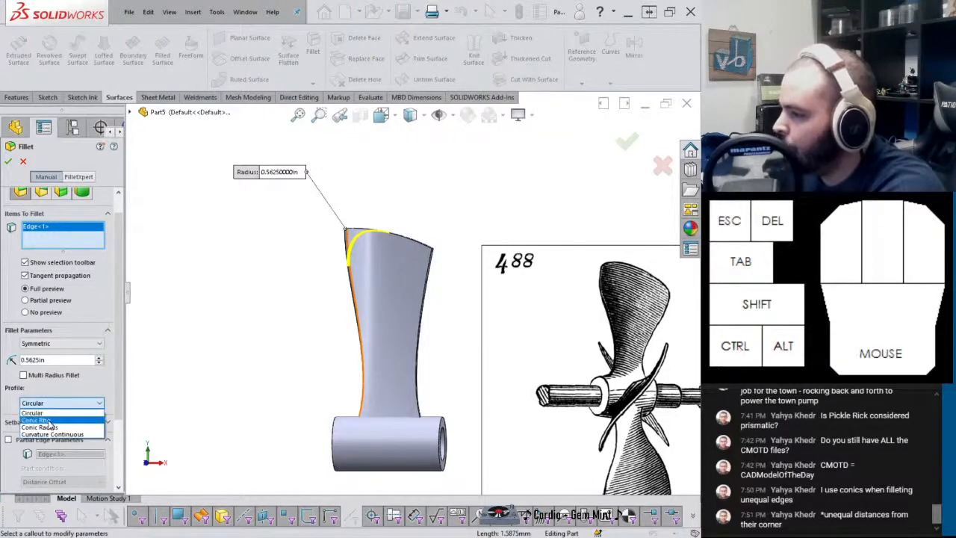
{"action": "left_click", "coordinate": [47, 421]}
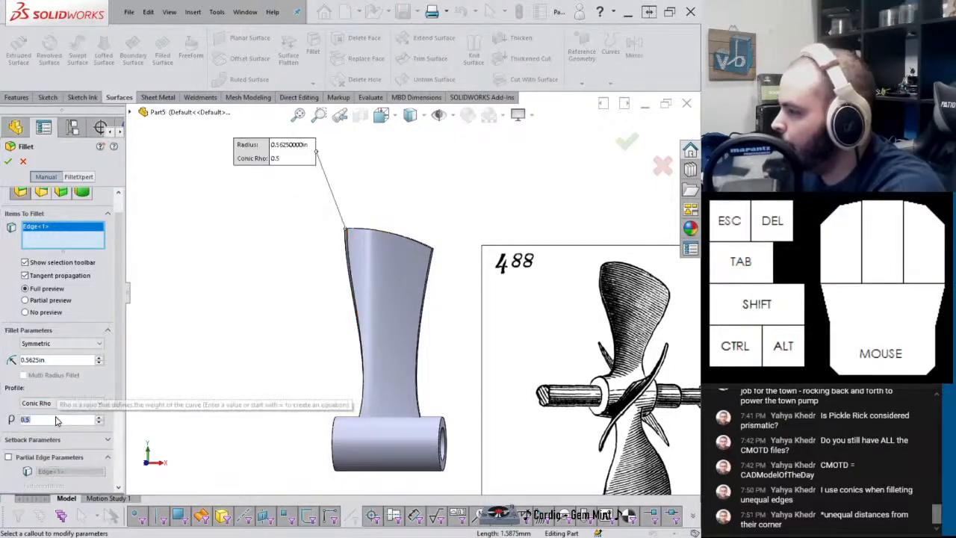
{"action": "left_click", "coordinate": [98, 417]}
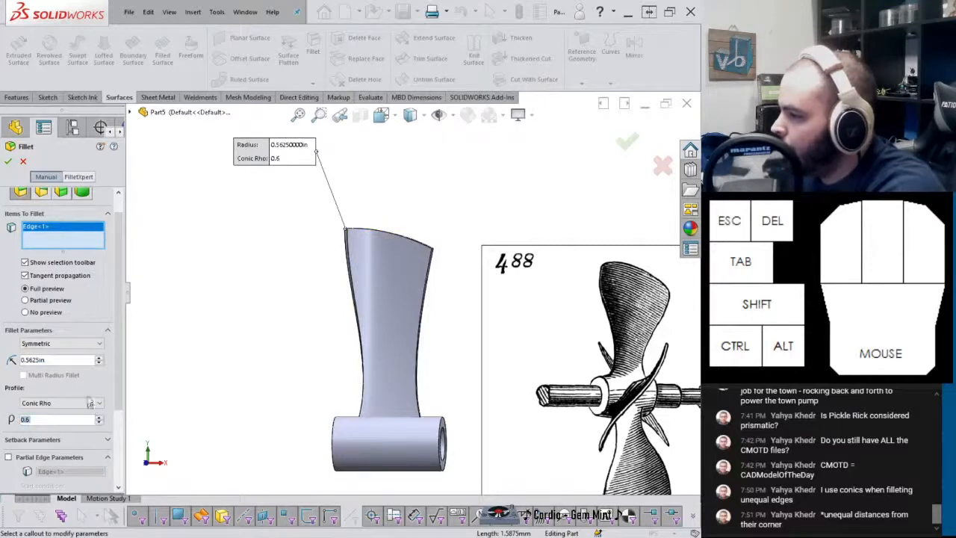
{"action": "left_click", "coordinate": [98, 362]}
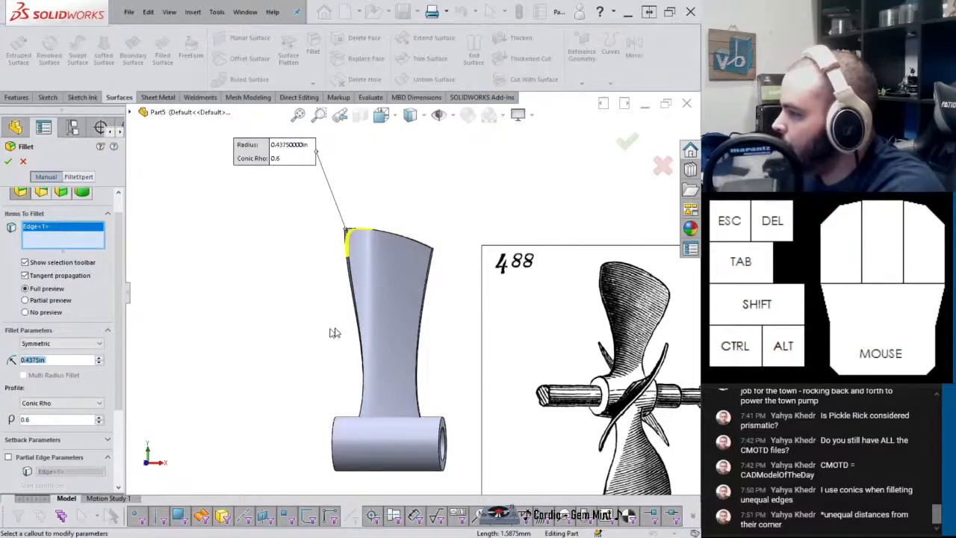
{"action": "scroll", "coordinate": [394, 284], "scroll_direction": "down", "scroll_amount": 2}
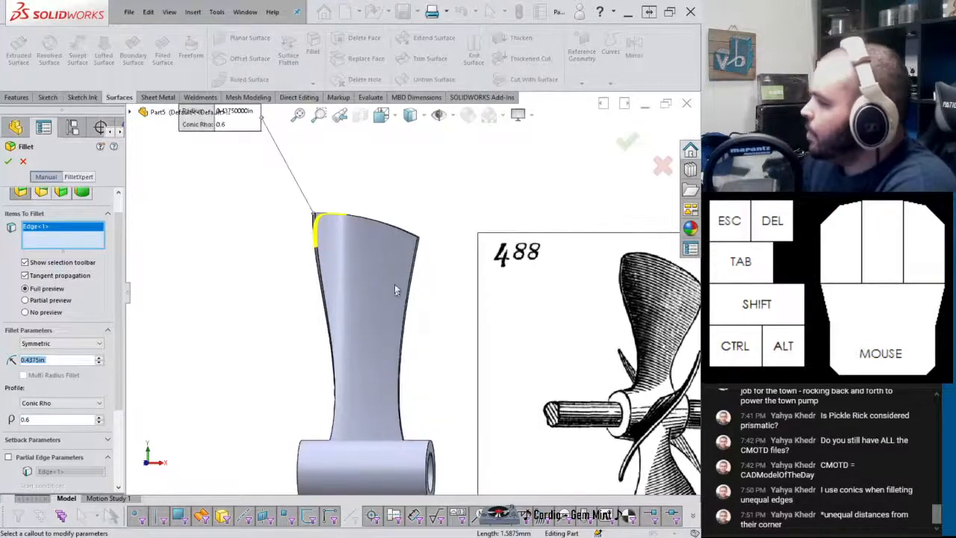
{"action": "scroll", "coordinate": [363, 250], "scroll_direction": "down", "scroll_amount": 2}
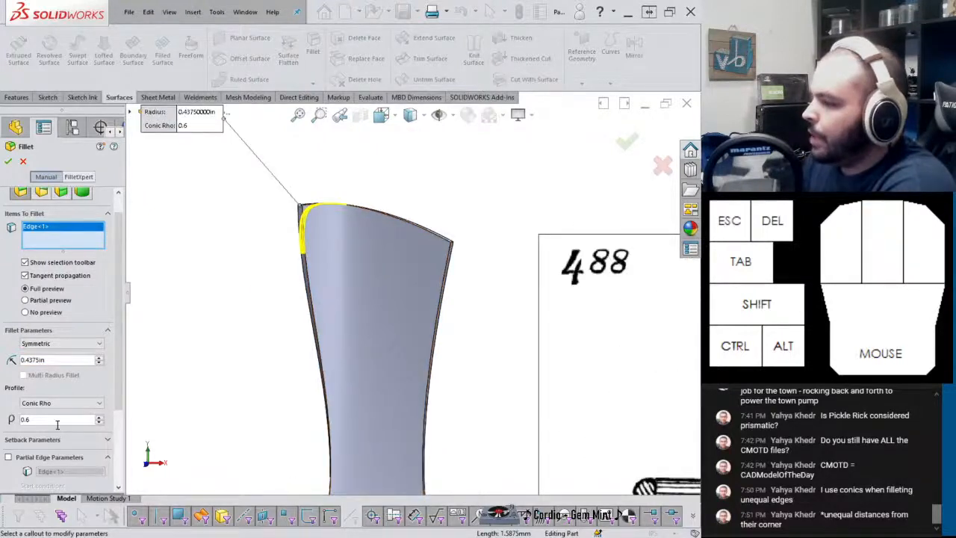
Try a rho of 0.5 and then 0.1 for the tip-corner fillet to compare the curve shapes
{"action": "left_click", "coordinate": [54, 363]}
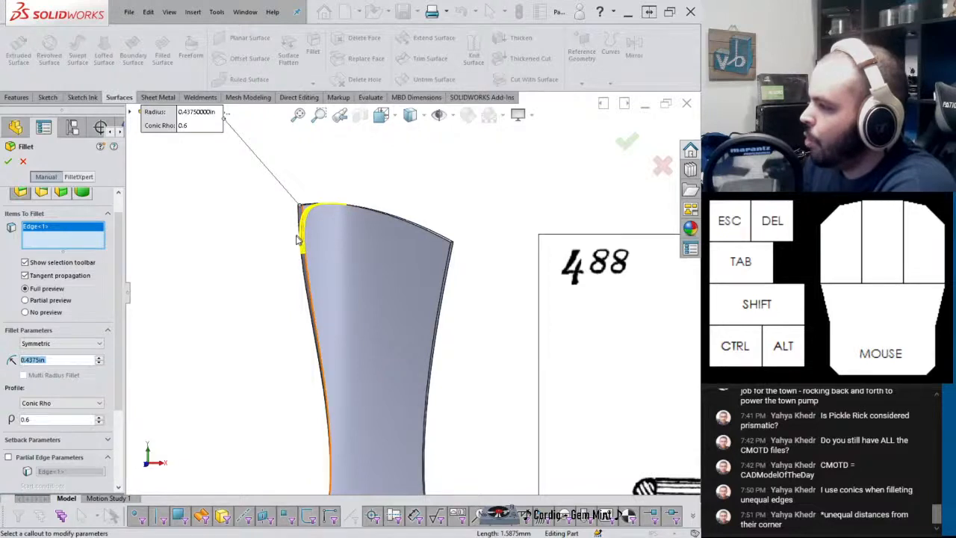
{"action": "type", "text": "0.5"}
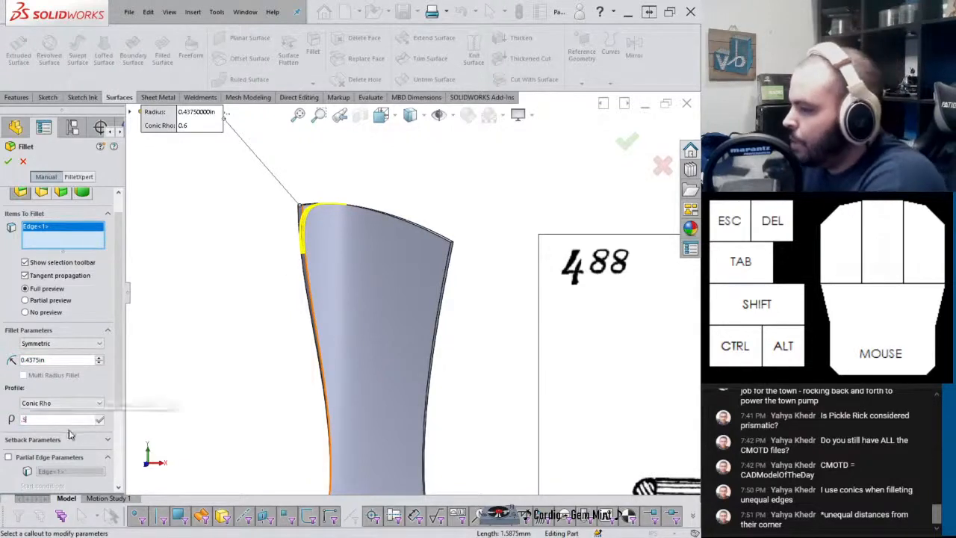
{"action": "left_click", "coordinate": [209, 393]}
{"action": "middle_click_drag", "start_coordinate": [341, 216], "coordinate": [324, 237]}
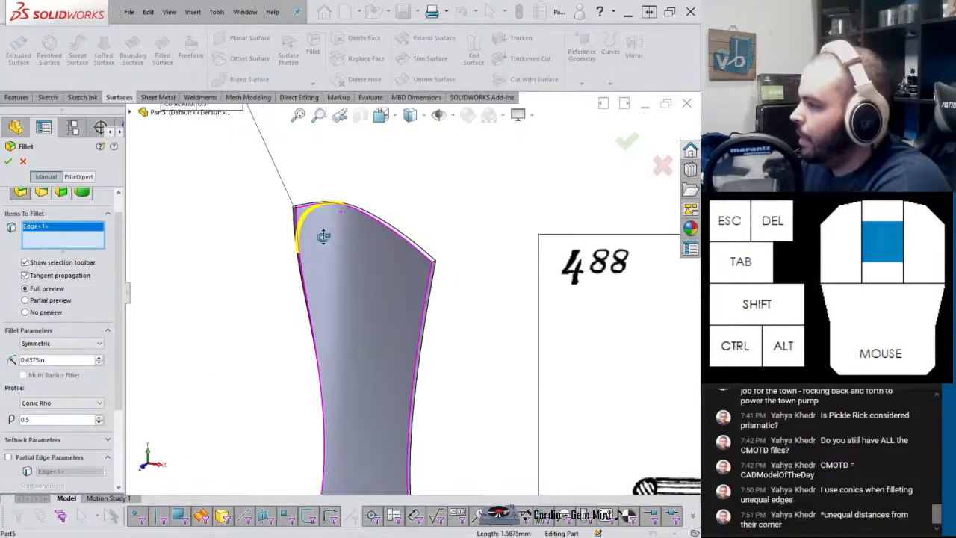
{"action": "left_click", "coordinate": [100, 422]}
{"action": "left_click", "coordinate": [99, 423]}
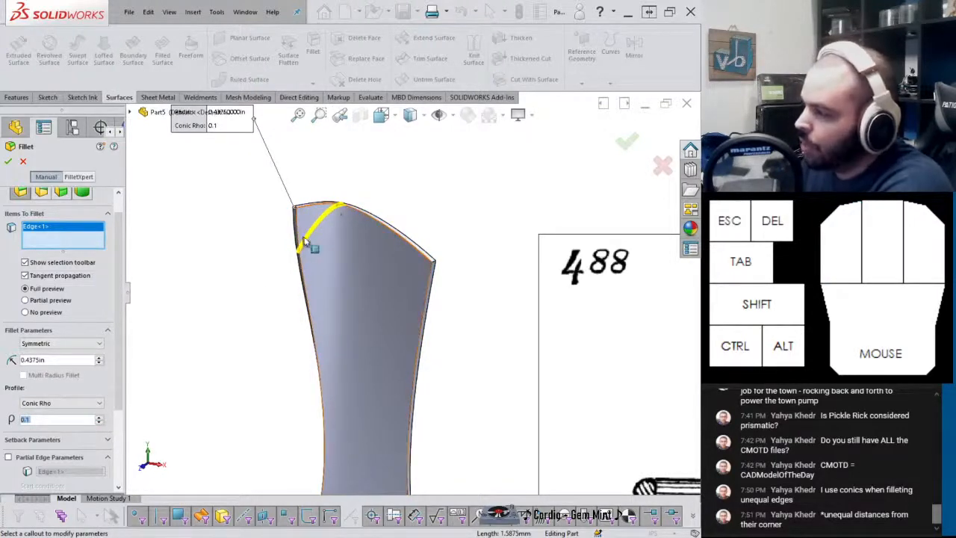
Raise the fillet's rho to 0.8, then bring it down to 0.65 to compare the corner shapes
{"action": "left_click", "coordinate": [100, 419]}
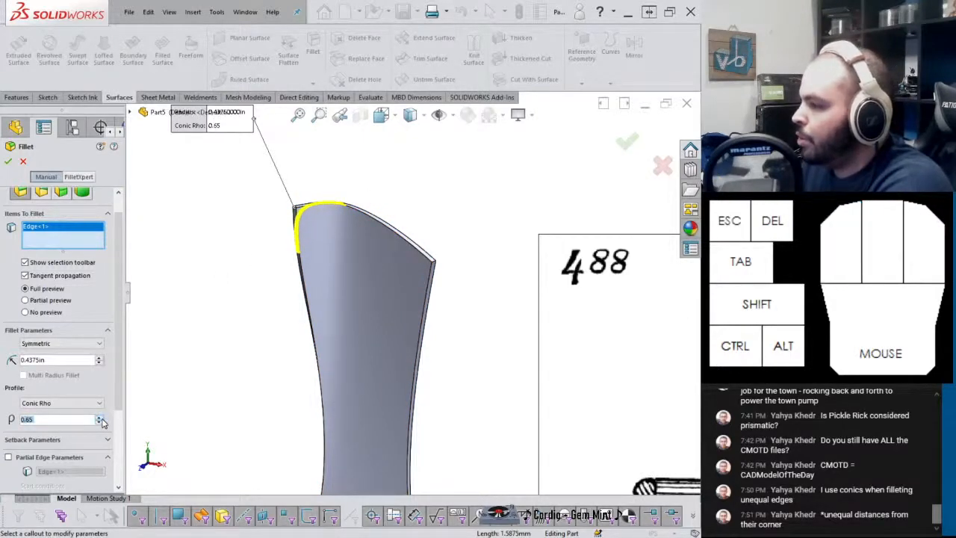
{"action": "left_click", "coordinate": [100, 419]}
{"action": "left_click", "coordinate": [102, 422]}
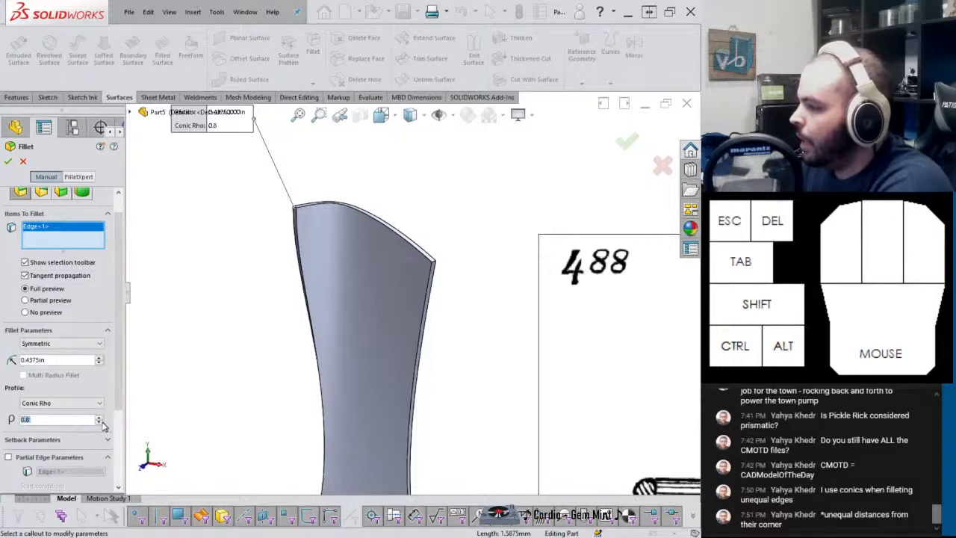
{"action": "left_click", "coordinate": [102, 423]}
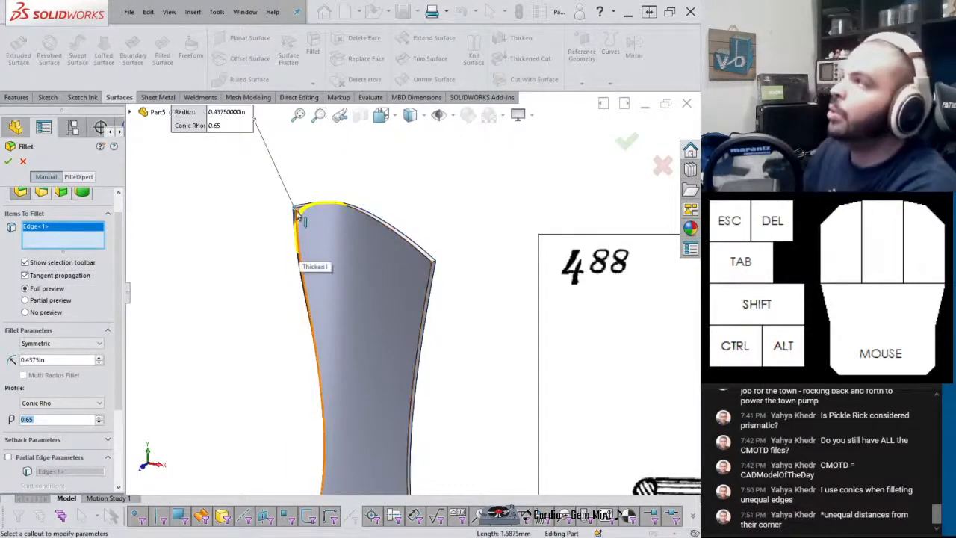
Try a rho of 0.95 on the corner fillet, then lower it to 0.45
{"action": "left_click", "coordinate": [99, 419]}
{"action": "left_click", "coordinate": [99, 419]}
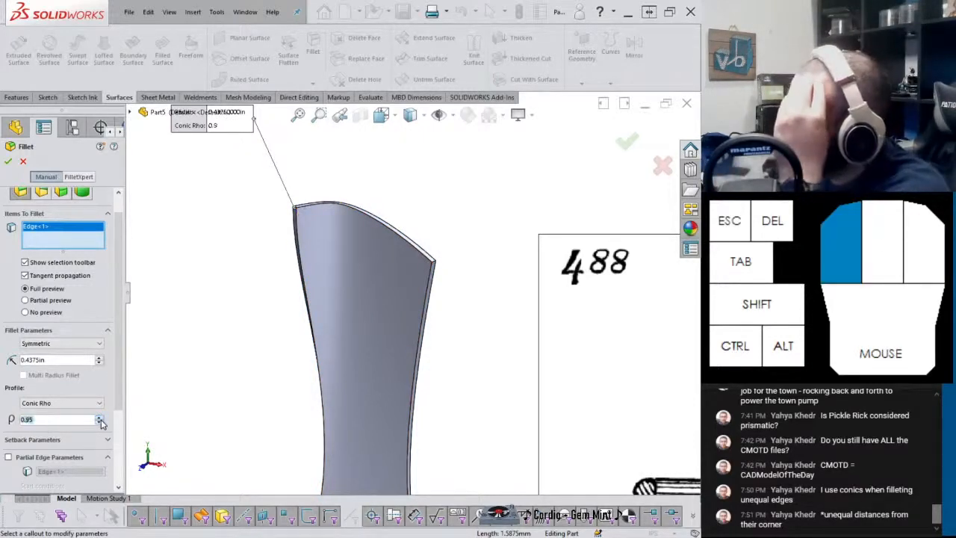
{"action": "left_click", "coordinate": [101, 426]}
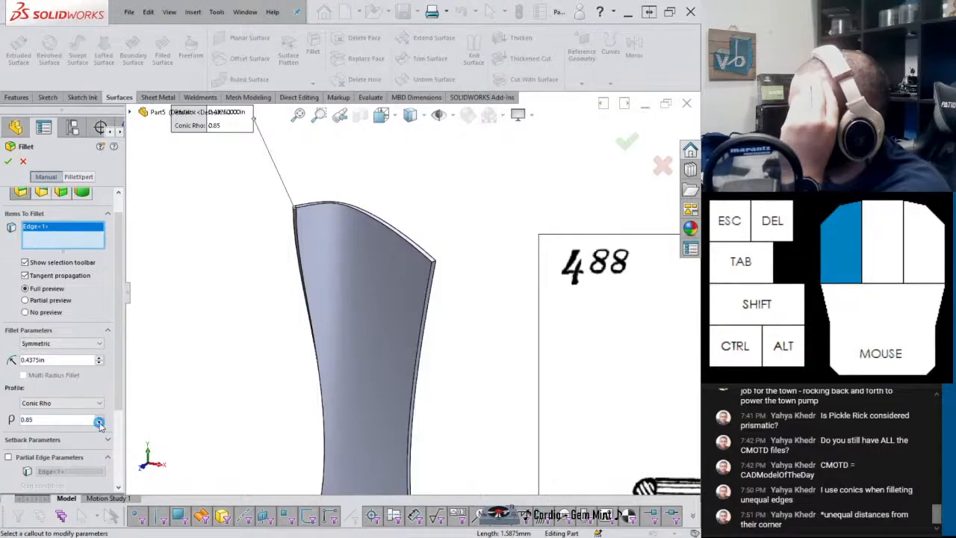
{"action": "left_click", "coordinate": [100, 425]}
{"action": "left_click", "coordinate": [100, 425]}
{"action": "left_click", "coordinate": [100, 425]}
{"action": "left_click", "coordinate": [100, 425]}
Compare the blade tip with the reference engraving, set the fillet's rho to 0.65 and accept the fillet
{"action": "middle_click_drag", "start_coordinate": [540, 370], "coordinate": [569, 341]}
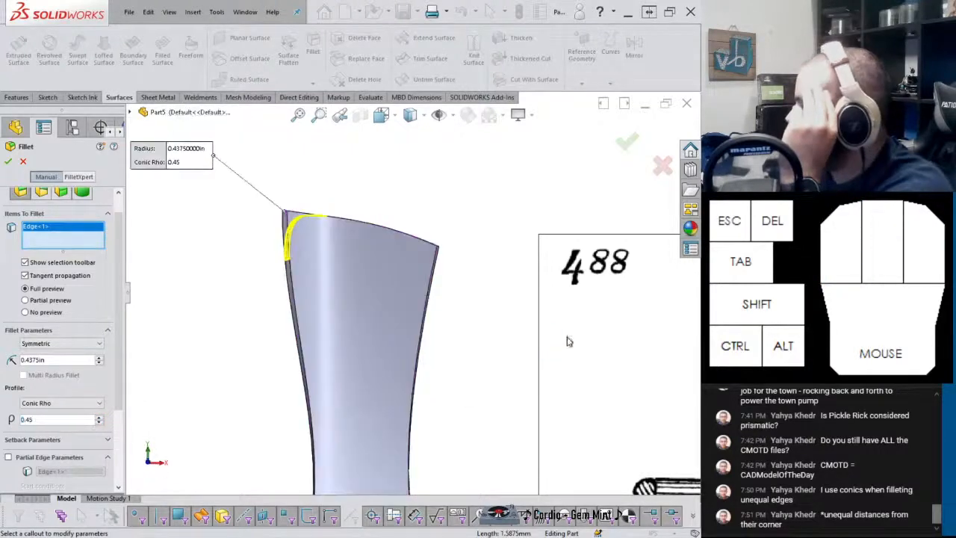
{"action": "scroll", "coordinate": [567, 341], "scroll_direction": "up", "scroll_amount": 3}
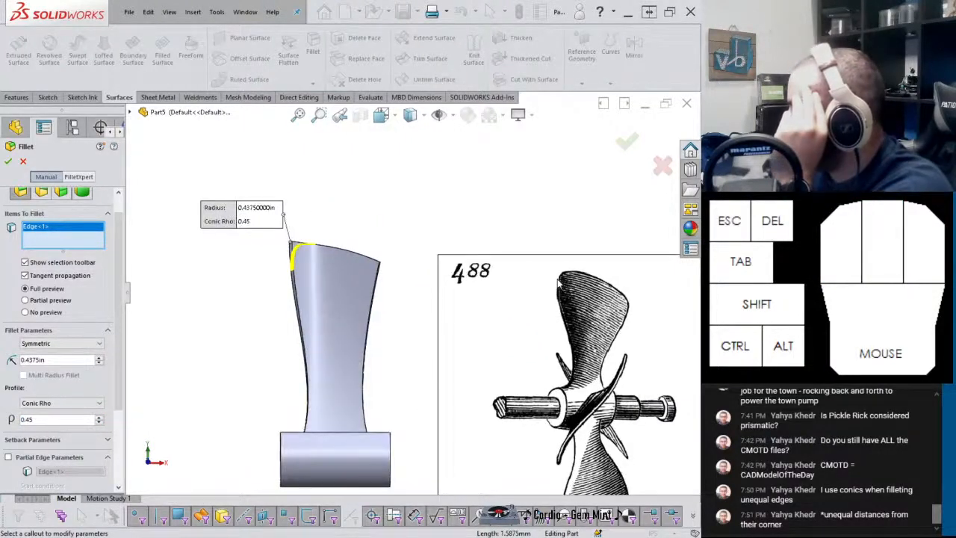
{"action": "middle_click_drag", "start_coordinate": [187, 356], "coordinate": [168, 370]}
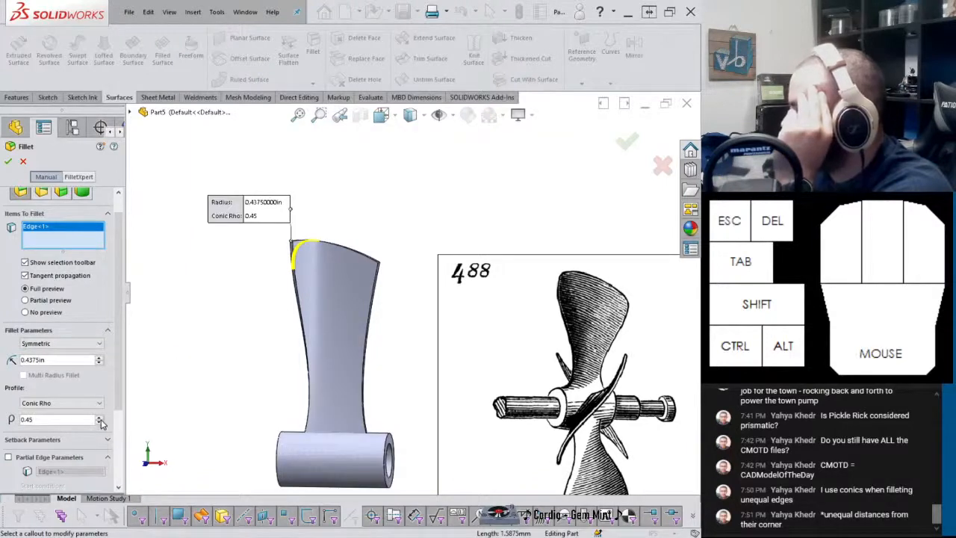
{"action": "left_click", "coordinate": [100, 421]}
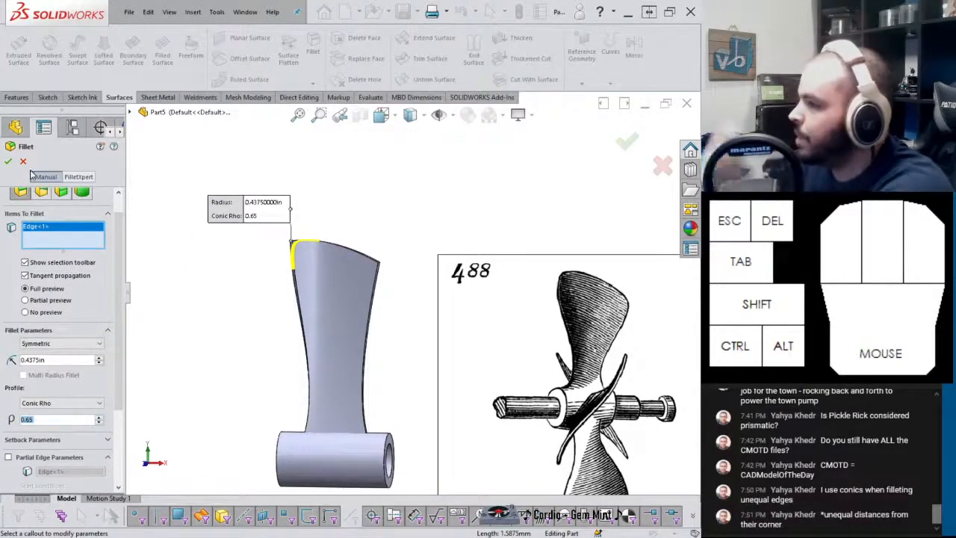
{"action": "left_click", "coordinate": [8, 162]}
Edit the tip fillet to include the short thickness edge at the blade's opposite, lower tip corner
{"action": "middle_click_drag", "start_coordinate": [302, 241], "coordinate": [351, 258]}
{"action": "left_click", "coordinate": [41, 450]}
{"action": "left_click", "coordinate": [52, 420]}
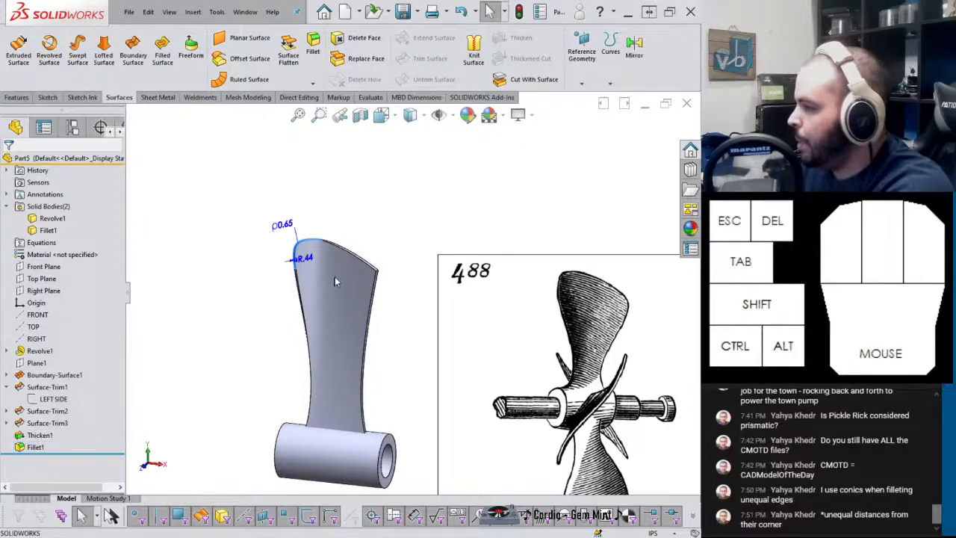
{"action": "scroll", "coordinate": [419, 270], "scroll_direction": "down", "scroll_amount": 1}
{"action": "scroll", "coordinate": [400, 275], "scroll_direction": "down", "scroll_amount": 1}
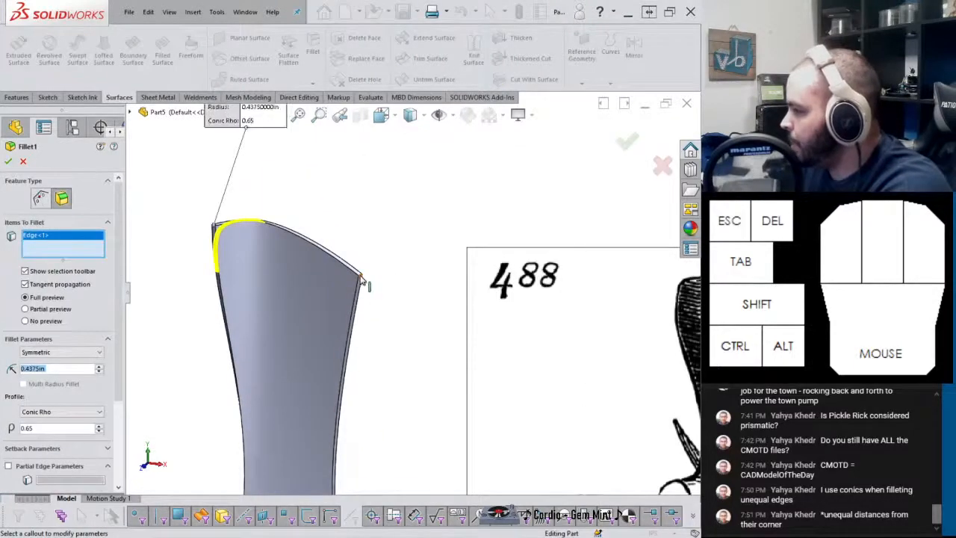
{"action": "left_click", "coordinate": [366, 281]}
{"action": "scroll", "coordinate": [369, 306], "scroll_direction": "up", "scroll_amount": 1}
{"action": "scroll", "coordinate": [378, 310], "scroll_direction": "up", "scroll_amount": 2}
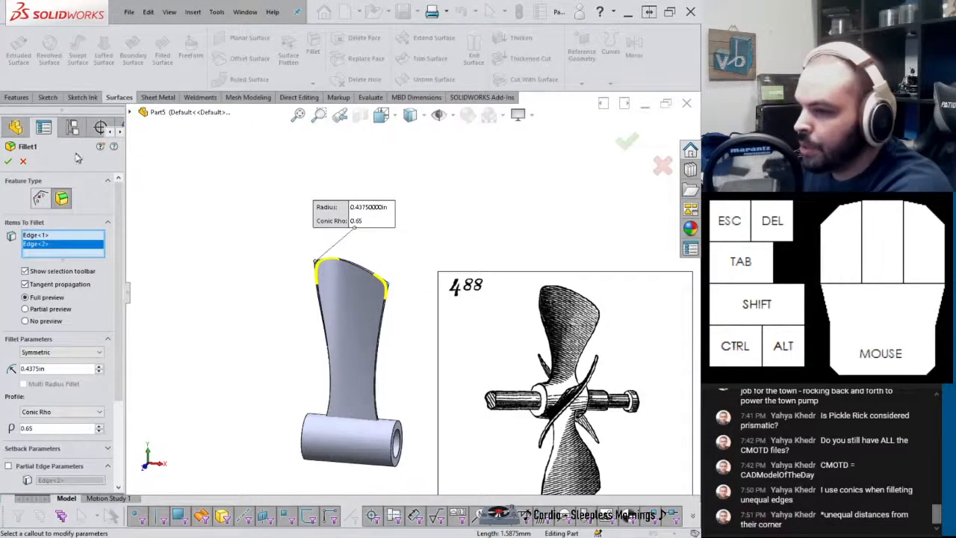
{"action": "left_click", "coordinate": [8, 162]}
{"action": "middle_click_drag", "start_coordinate": [357, 248], "coordinate": [303, 284]}
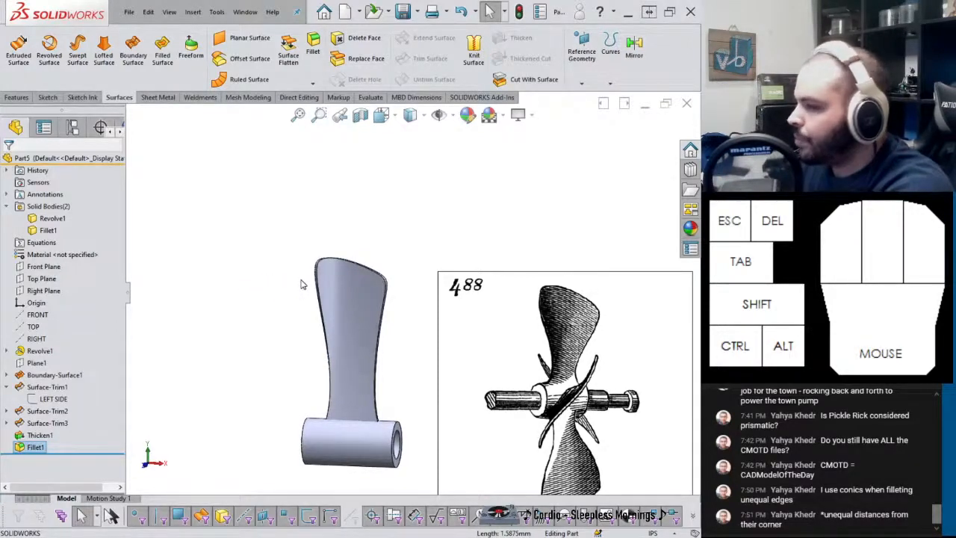
Inspect the blade from the side and roll the model back to just before Surface-Trim1
{"action": "middle_click_drag", "start_coordinate": [357, 394], "coordinate": [396, 409]}
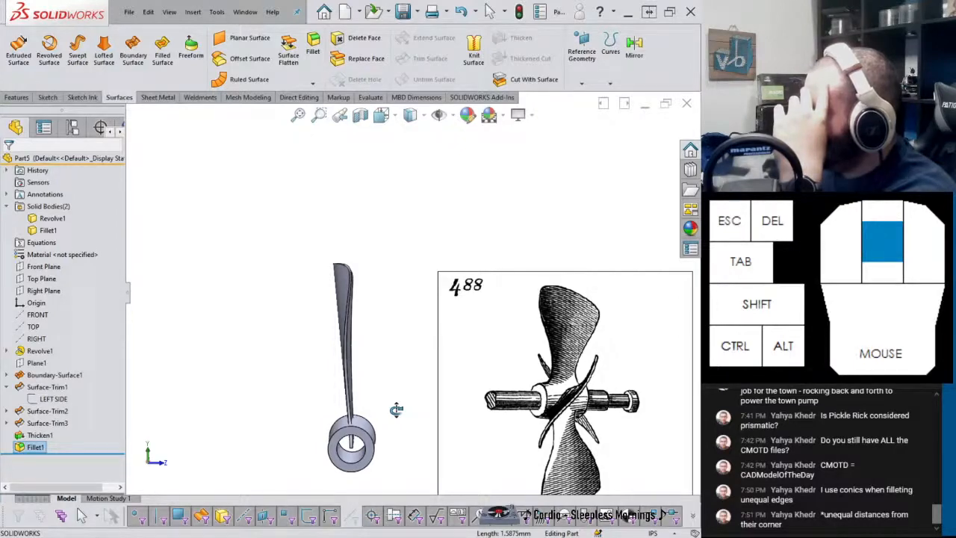
{"action": "middle_click_drag", "start_coordinate": [396, 409], "coordinate": [395, 407]}
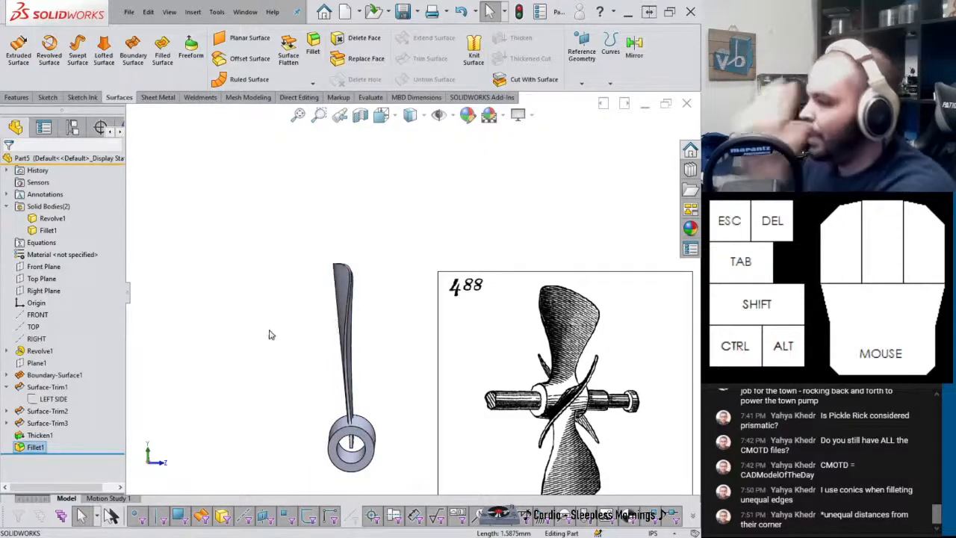
{"action": "middle_click_drag", "start_coordinate": [356, 385], "coordinate": [329, 349]}
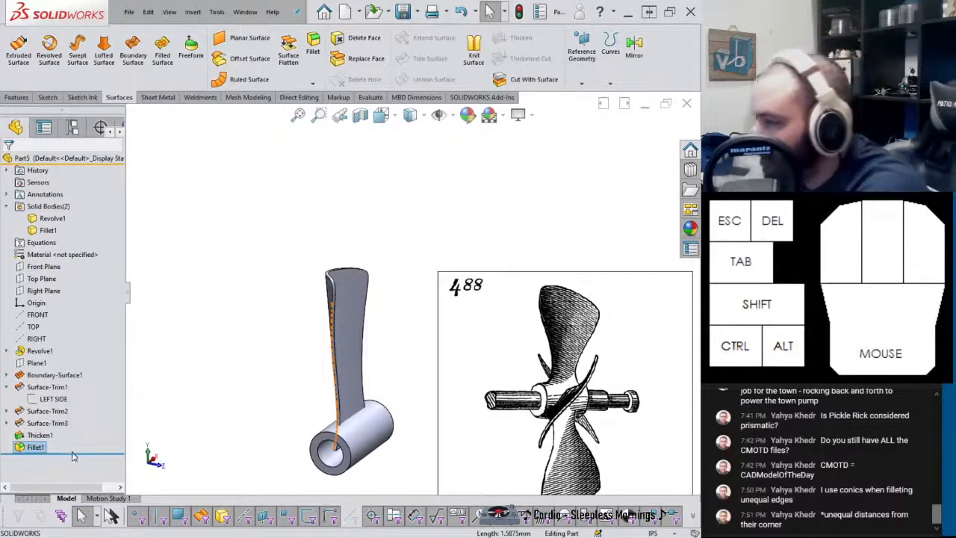
{"action": "left_click_drag", "start_coordinate": [78, 454], "coordinate": [90, 377]}
{"action": "middle_click_drag", "start_coordinate": [283, 374], "coordinate": [252, 408]}
{"action": "left_click", "coordinate": [6, 375]}
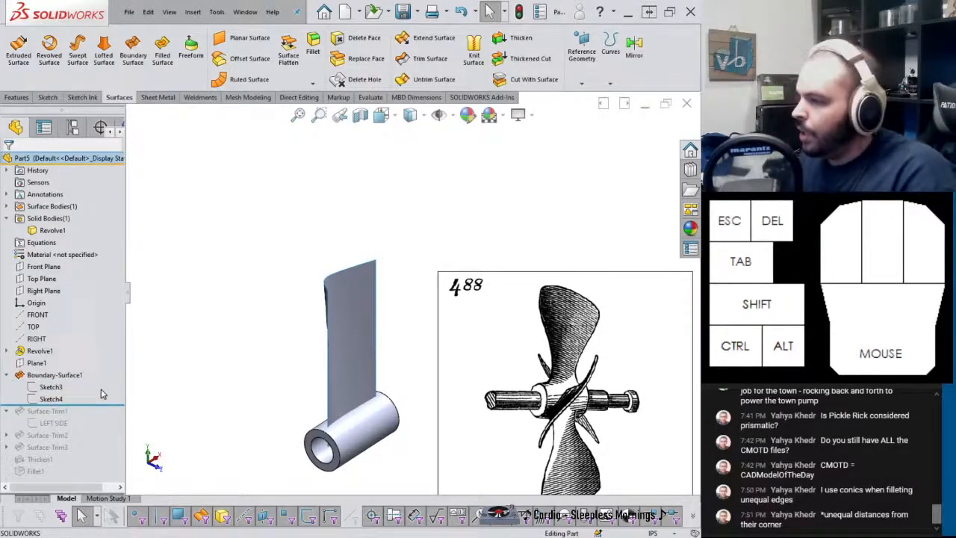
Switch the feature tree to flat display and show the blade's two profile sketches, Sketch3 and Sketch4
{"action": "key", "text": "ctrl+t"}
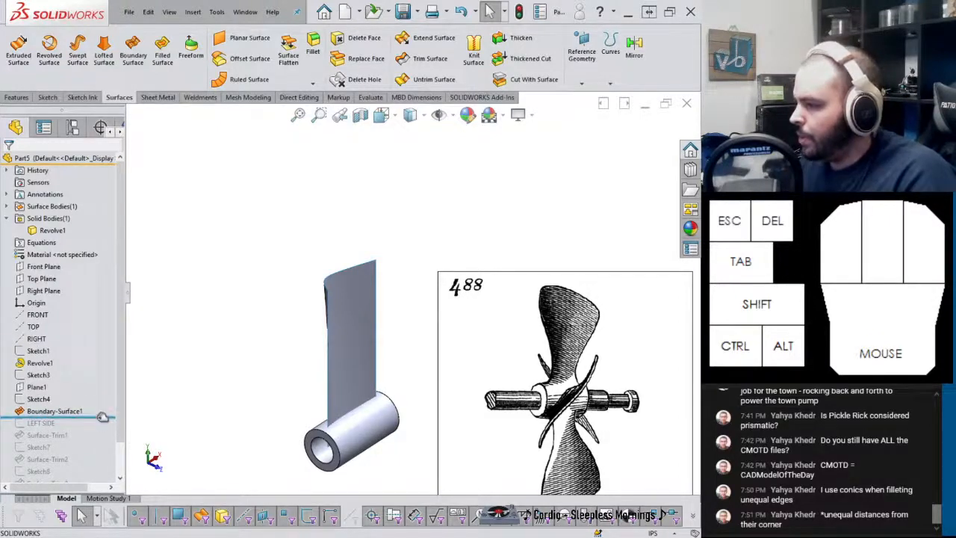
{"action": "left_click", "coordinate": [39, 400]}
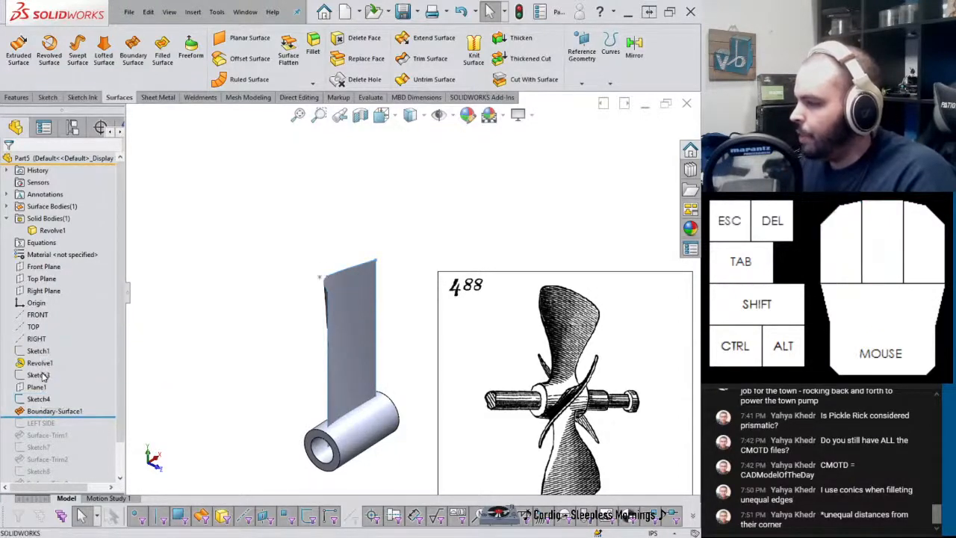
{"action": "left_click", "coordinate": [51, 376]}
{"action": "left_click", "coordinate": [52, 358]}
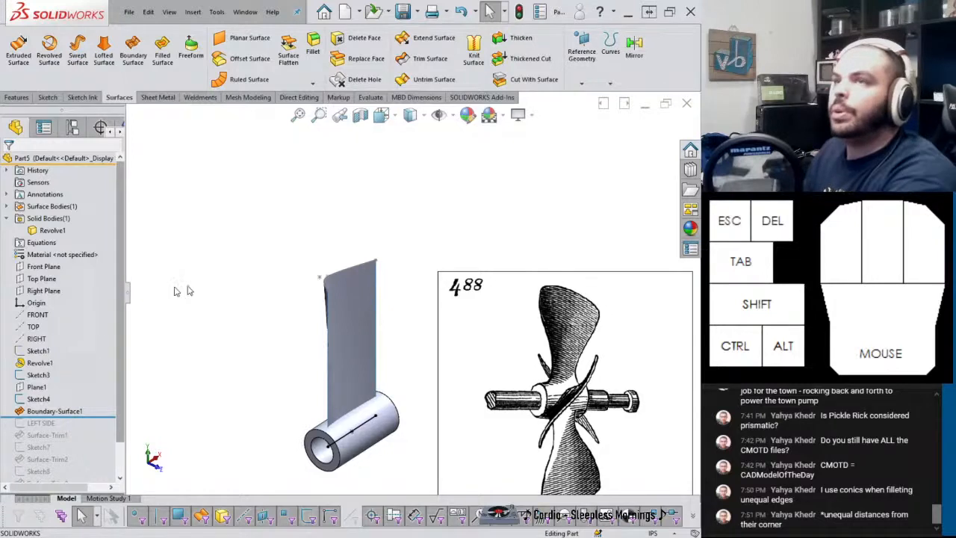
{"action": "middle_click_drag", "start_coordinate": [341, 358], "coordinate": [332, 336]}
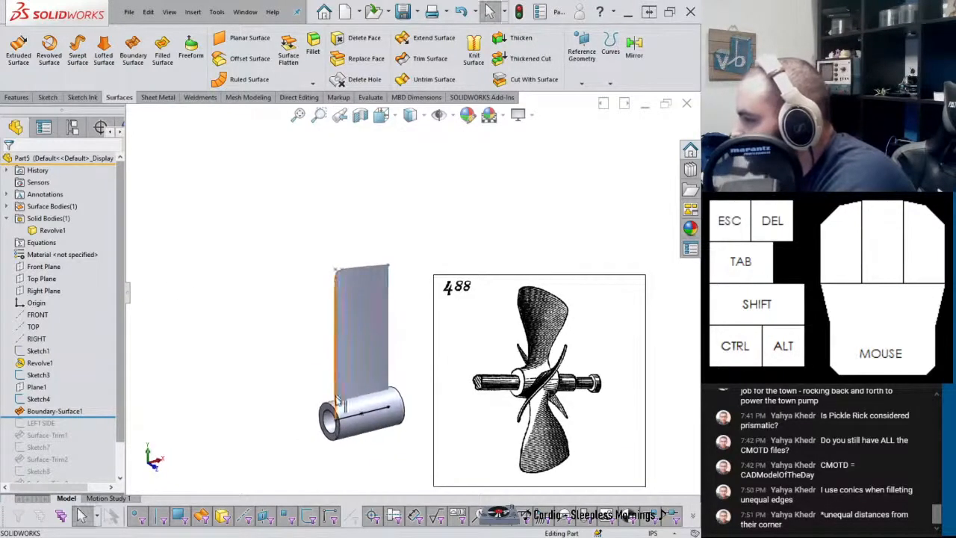
{"action": "middle_click_drag", "start_coordinate": [342, 423], "coordinate": [351, 401]}
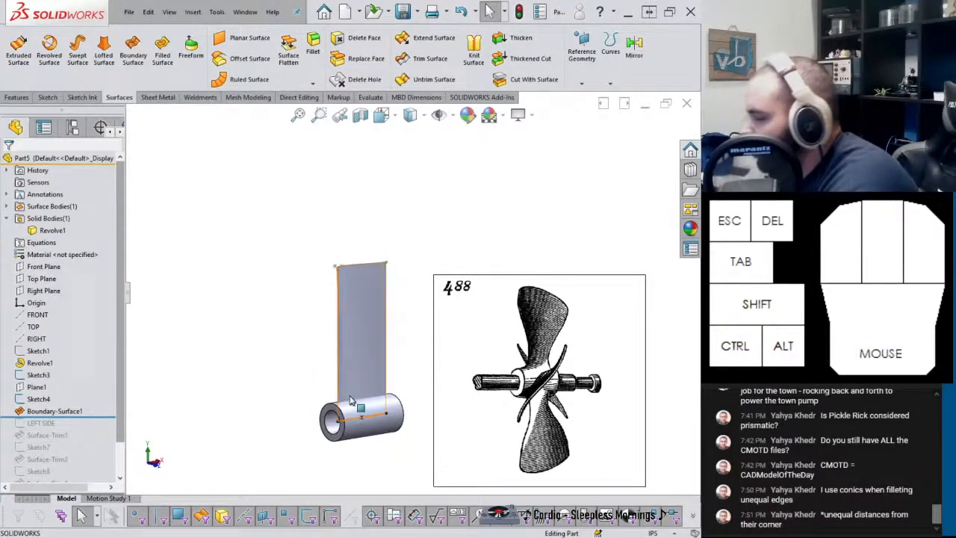
Create a reference plane parallel to the Right Plane, passing through the Sketch3 line's endpoint at the hub's near end
{"action": "left_click", "coordinate": [17, 97]}
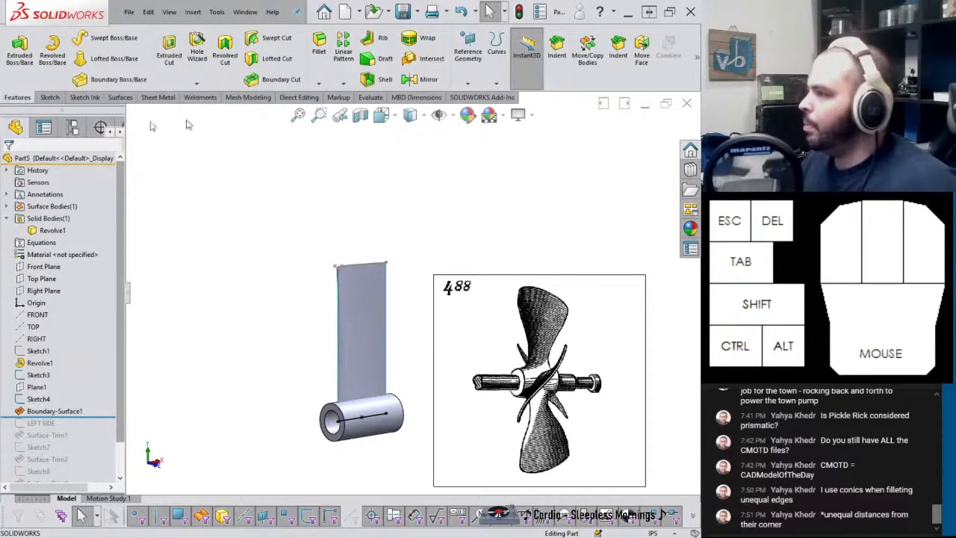
{"action": "left_click", "coordinate": [455, 64]}
{"action": "left_click", "coordinate": [463, 95]}
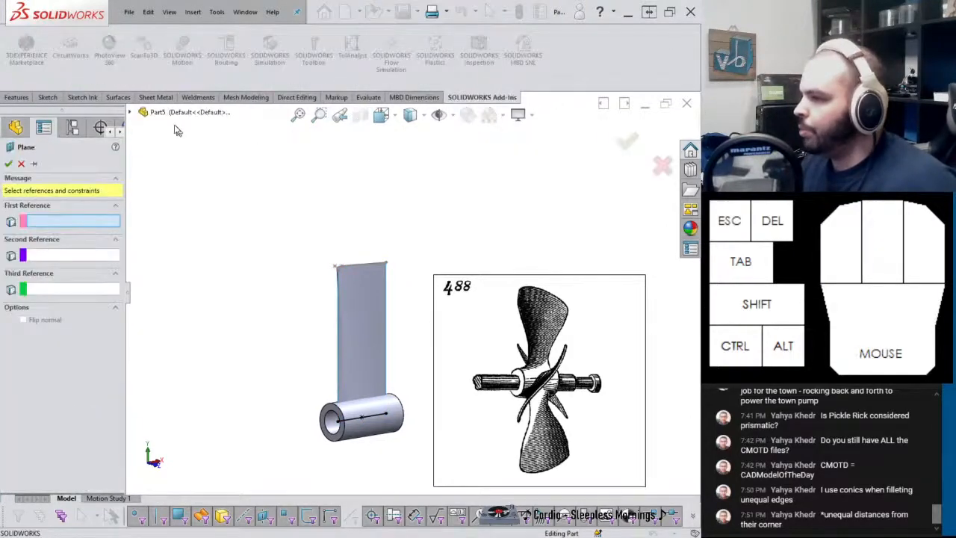
{"action": "left_click", "coordinate": [130, 112]}
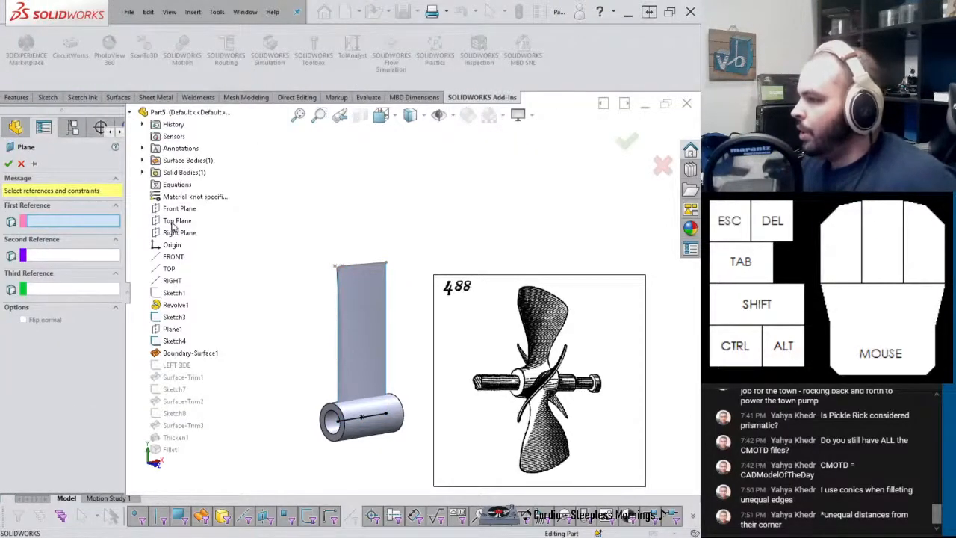
{"action": "left_click", "coordinate": [176, 221]}
{"action": "right_click", "coordinate": [83, 223]}
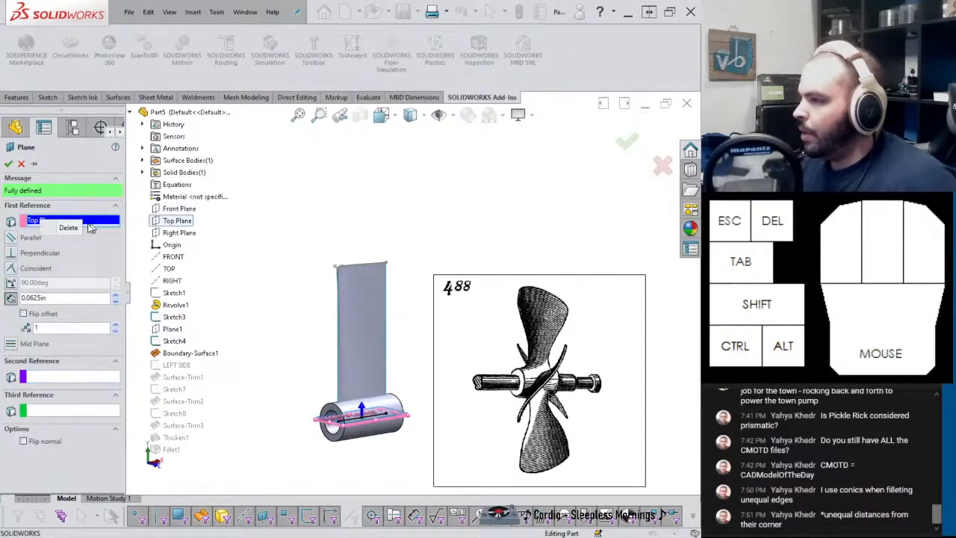
{"action": "left_click", "coordinate": [147, 229]}
{"action": "left_click", "coordinate": [178, 233]}
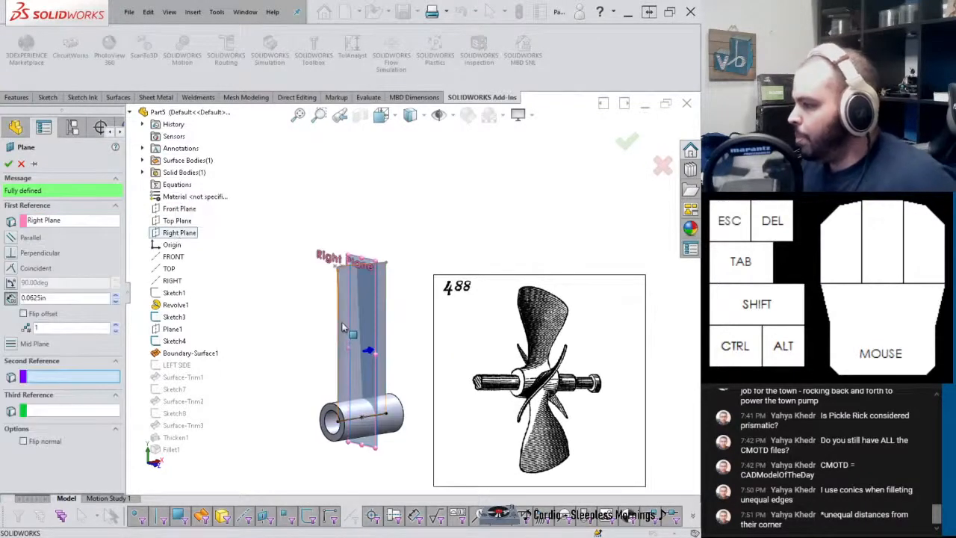
{"action": "scroll", "coordinate": [343, 327], "scroll_direction": "down", "scroll_amount": 3}
{"action": "scroll", "coordinate": [363, 409], "scroll_direction": "down", "scroll_amount": 4}
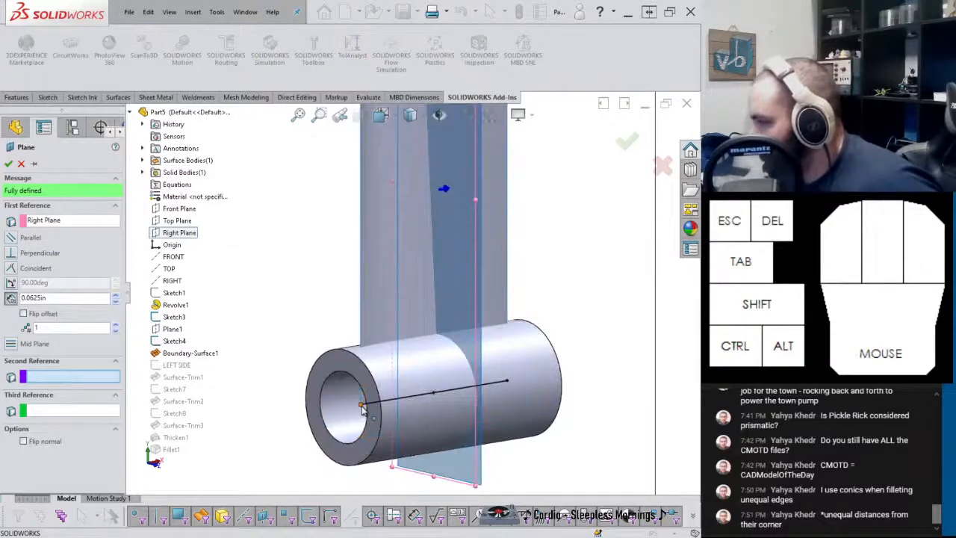
{"action": "left_click", "coordinate": [363, 407]}
{"action": "scroll", "coordinate": [410, 294], "scroll_direction": "up", "scroll_amount": 2}
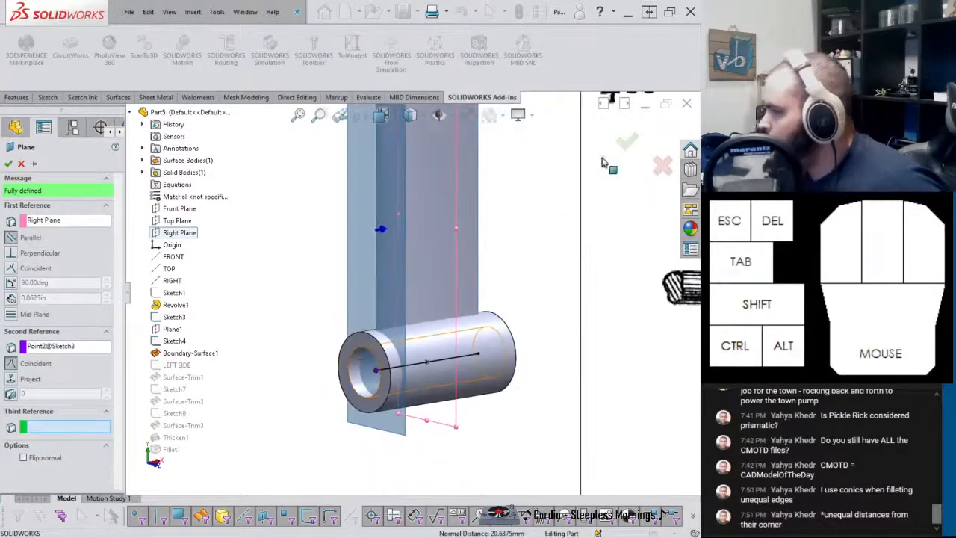
{"action": "left_click", "coordinate": [627, 141]}
Move the new plane ahead of Boundary-Surface1 in the feature order and roll back to before that surface
{"action": "left_click_drag", "start_coordinate": [39, 424], "coordinate": [38, 405]}
{"action": "left_click", "coordinate": [374, 275]}
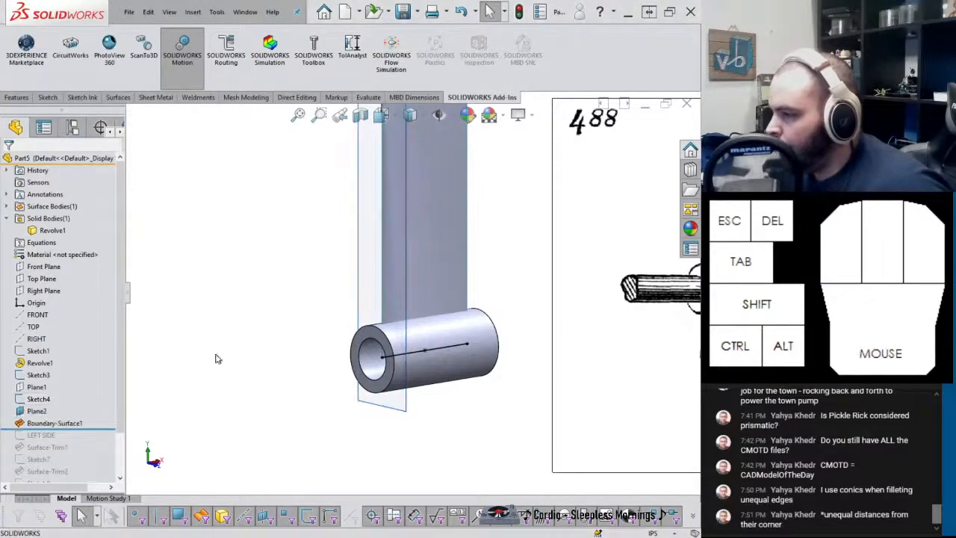
{"action": "left_click_drag", "start_coordinate": [106, 432], "coordinate": [105, 417]}
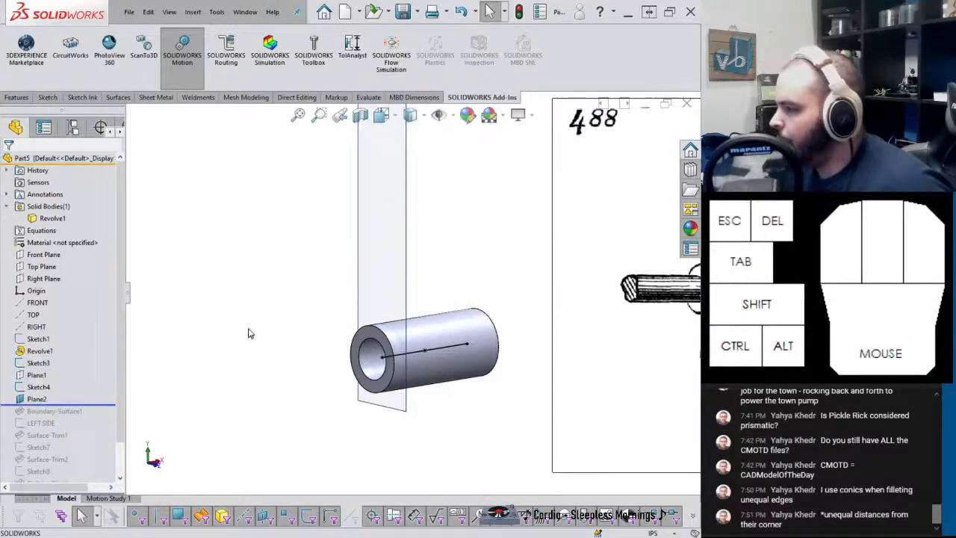
Sketch a three-point arc of about 4.65 in radius on the new plane, joining the endpoints of Sketch3 and Sketch4
{"action": "middle_click_drag", "start_coordinate": [247, 331], "coordinate": [361, 316]}
{"action": "scroll", "coordinate": [373, 310], "scroll_direction": "up", "scroll_amount": 4}
{"action": "left_click", "coordinate": [407, 290]}
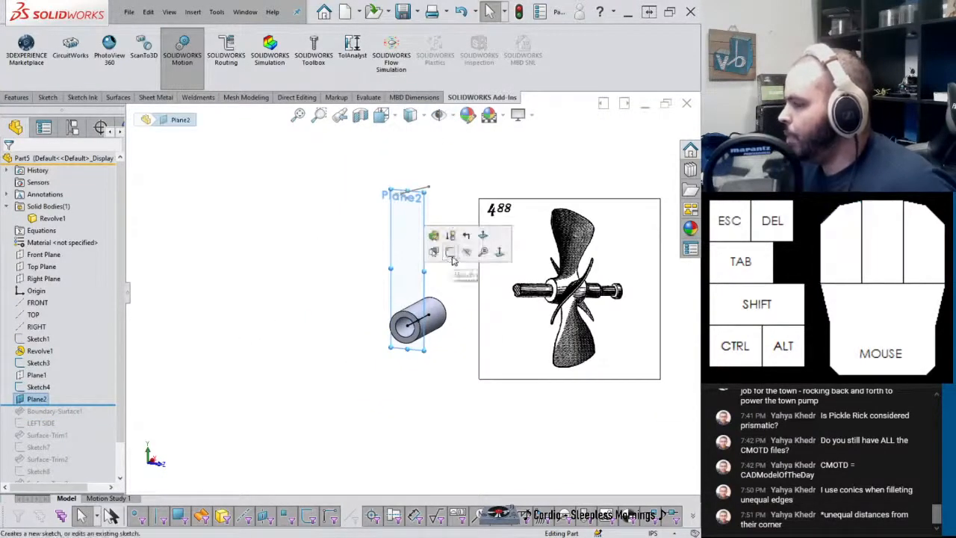
{"action": "left_click", "coordinate": [452, 255]}
{"action": "scroll", "coordinate": [422, 224], "scroll_direction": "down", "scroll_amount": 5}
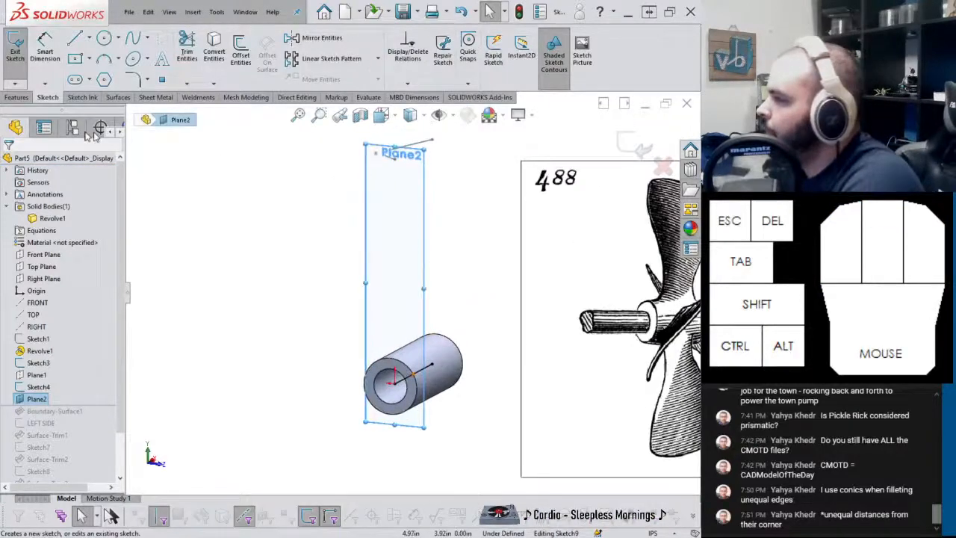
{"action": "left_click", "coordinate": [89, 39]}
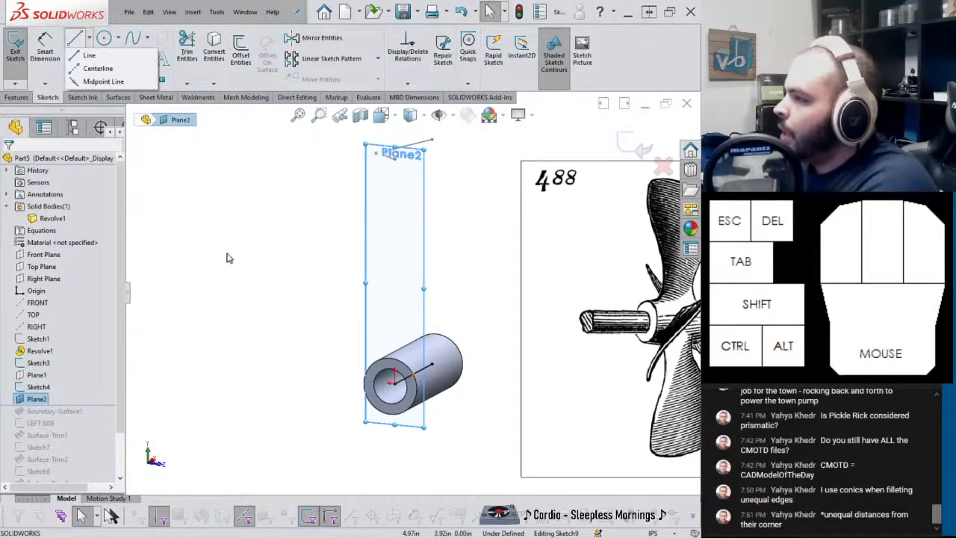
{"action": "left_click", "coordinate": [218, 212]}
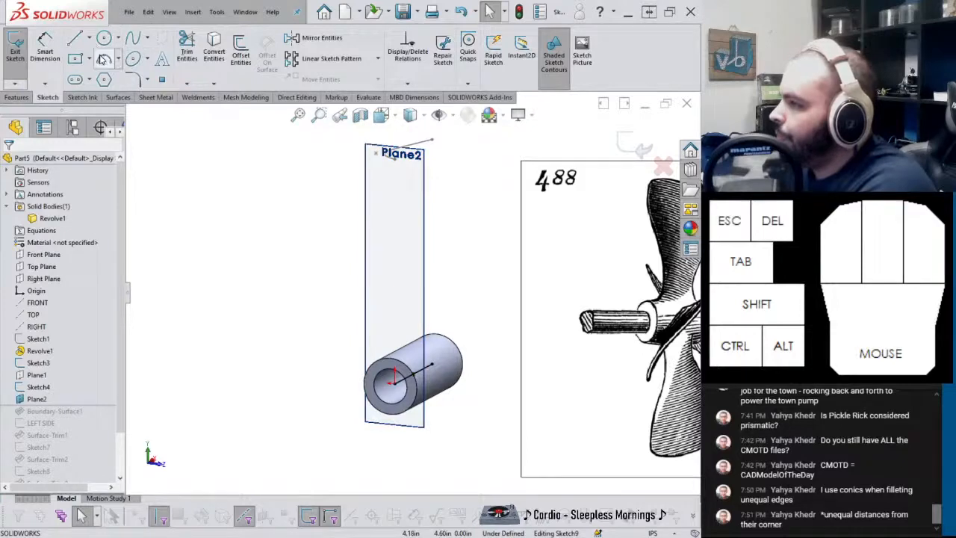
{"action": "left_click", "coordinate": [105, 60]}
{"action": "left_click", "coordinate": [391, 381]}
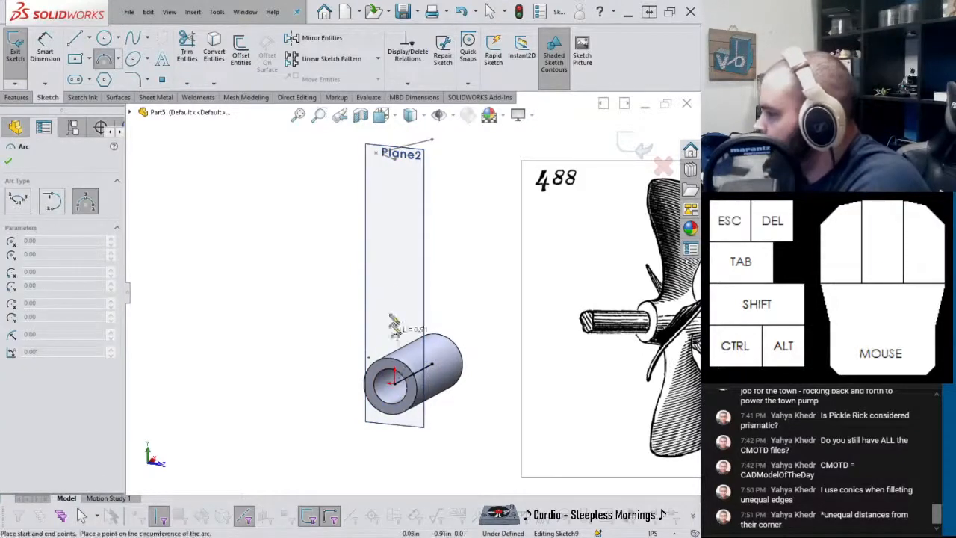
{"action": "left_click", "coordinate": [393, 154]}
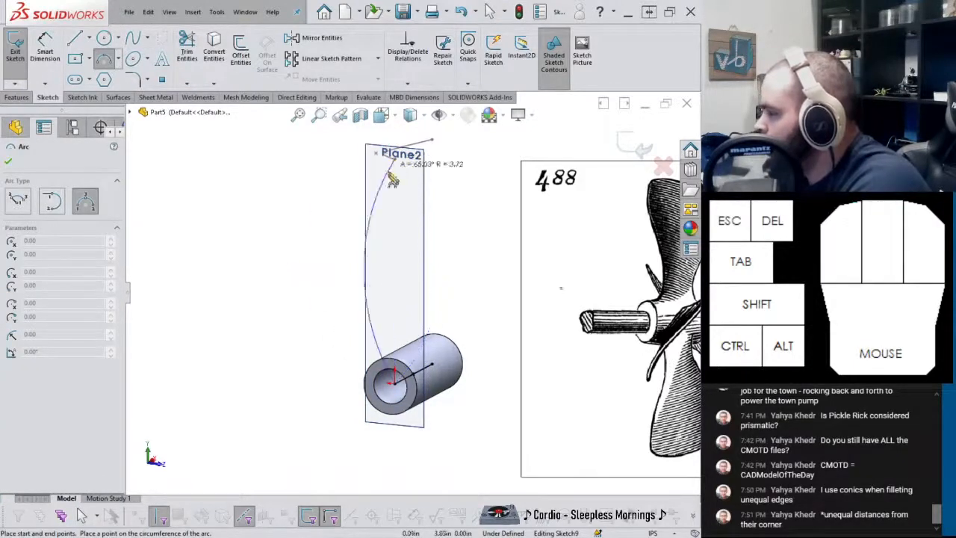
{"action": "left_click", "coordinate": [380, 224]}
{"action": "middle_click_drag", "start_coordinate": [381, 224], "coordinate": [403, 254]}
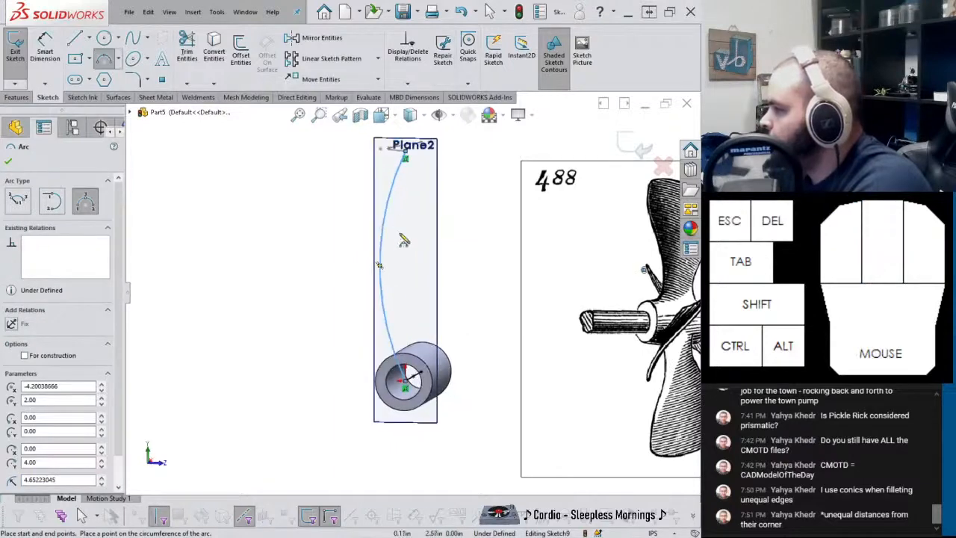
Dimension the arc's radius to 4.5 in and finish the sketch
{"action": "right_click_drag", "start_coordinate": [414, 240], "coordinate": [411, 213]}
{"action": "left_click", "coordinate": [386, 208]}
{"action": "left_click", "coordinate": [330, 208]}
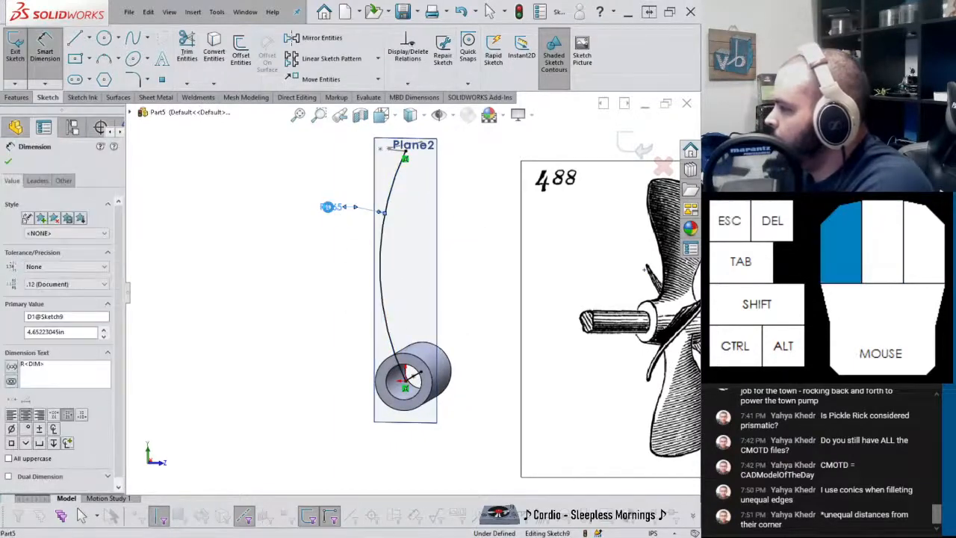
{"action": "type", "text": "4.5"}
{"action": "key", "text": "Return"}
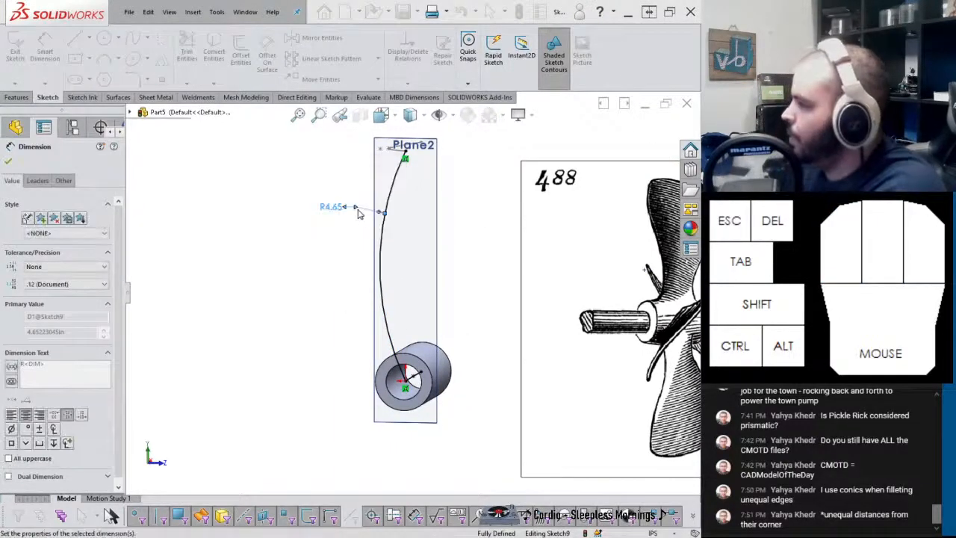
{"action": "middle_click_drag", "start_coordinate": [385, 213], "coordinate": [385, 253]}
{"action": "left_click", "coordinate": [641, 142]}
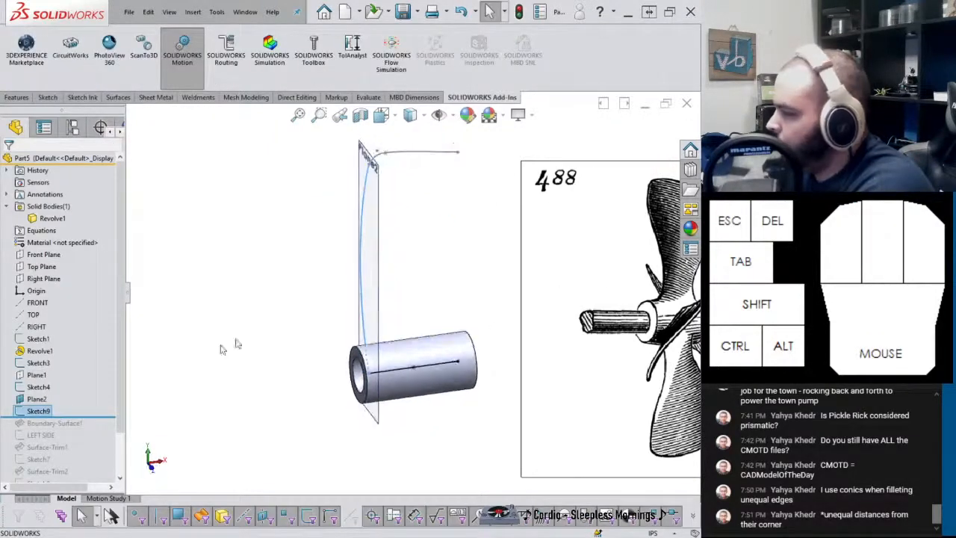
Roll forward past Boundary-Surface1 and edit it to use the new arc sketch as its Direction 2 curve
{"action": "left_click_drag", "start_coordinate": [96, 417], "coordinate": [86, 441]}
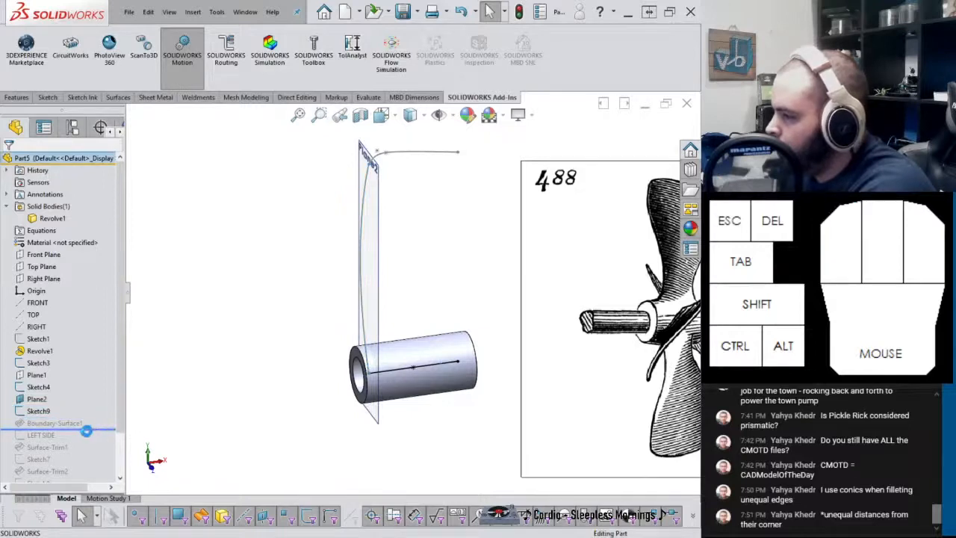
{"action": "left_click", "coordinate": [65, 436]}
{"action": "left_click", "coordinate": [76, 407]}
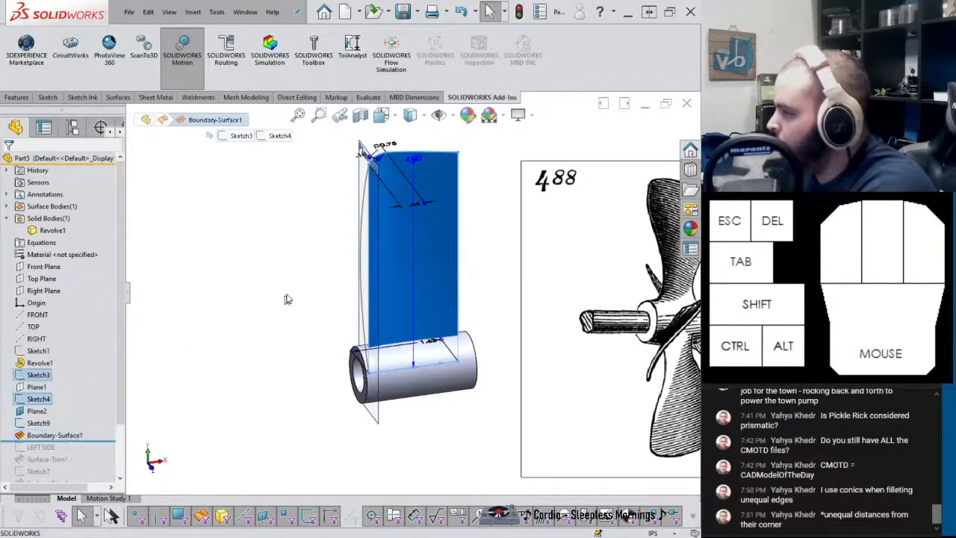
{"action": "mouse_move", "coordinate": [370, 205]}
{"action": "middle_mouse_down"}
{"action": "mouse_move", "coordinate": [379, 196]}
{"action": "mouse_move", "coordinate": [359, 204]}
{"action": "mouse_move", "coordinate": [303, 162]}
{"action": "mouse_move", "coordinate": [262, 189]}
{"action": "mouse_move", "coordinate": [246, 216]}
{"action": "mouse_move", "coordinate": [249, 225]}
{"action": "mouse_move", "coordinate": [404, 207]}
{"action": "mouse_move", "coordinate": [492, 182]}
{"action": "middle_mouse_up"}
{"action": "left_click", "coordinate": [371, 195]}
{"action": "left_click", "coordinate": [625, 142]}
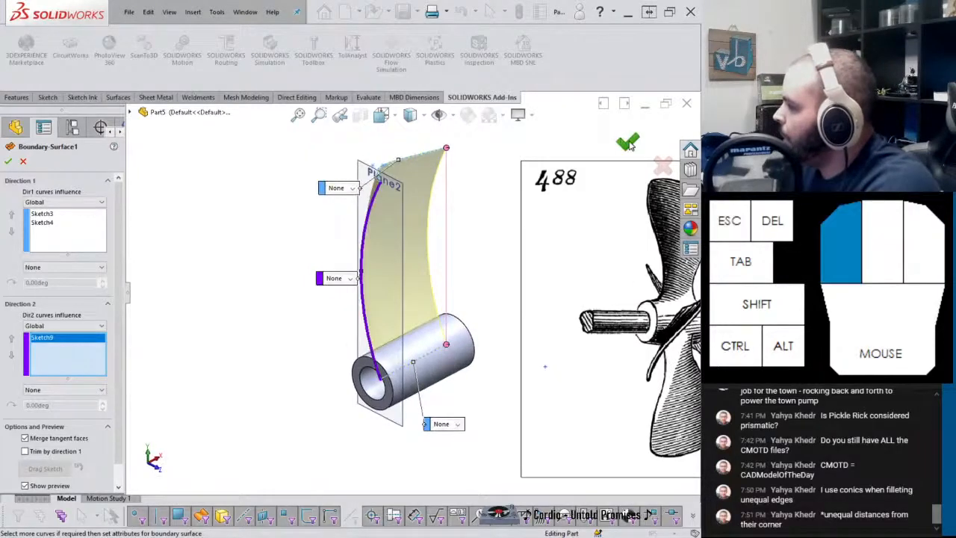
{"action": "middle_click_drag", "start_coordinate": [428, 215], "coordinate": [435, 164]}
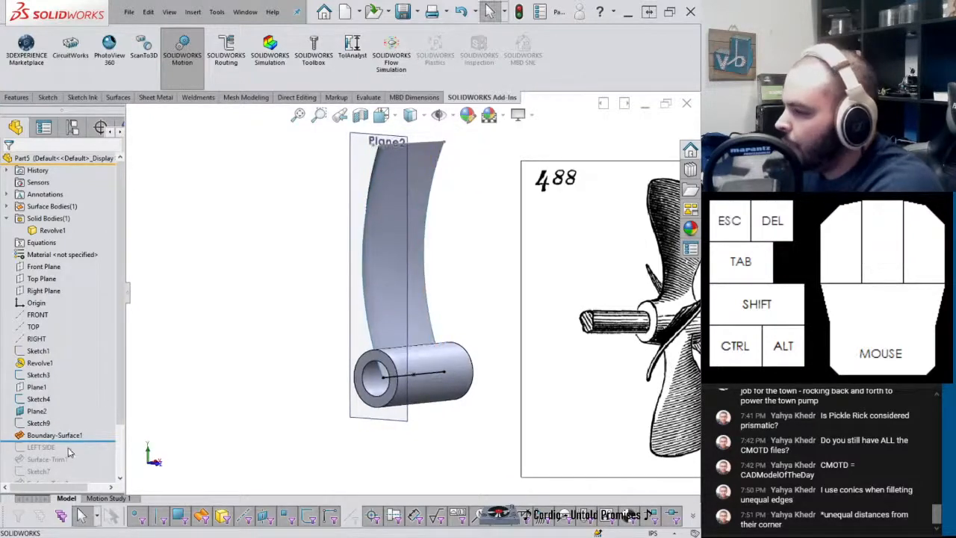
Roll forward past the LEFT SIDE sketch and Surface-Trim1, and open Surface-Trim1 for editing
{"action": "left_click_drag", "start_coordinate": [82, 440], "coordinate": [73, 465]}
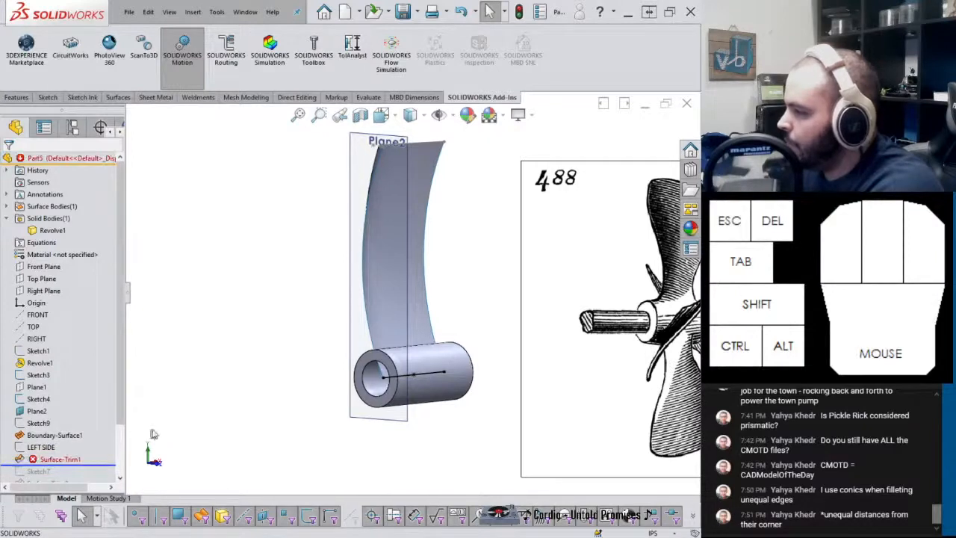
{"action": "middle_click_drag", "start_coordinate": [151, 434], "coordinate": [177, 390]}
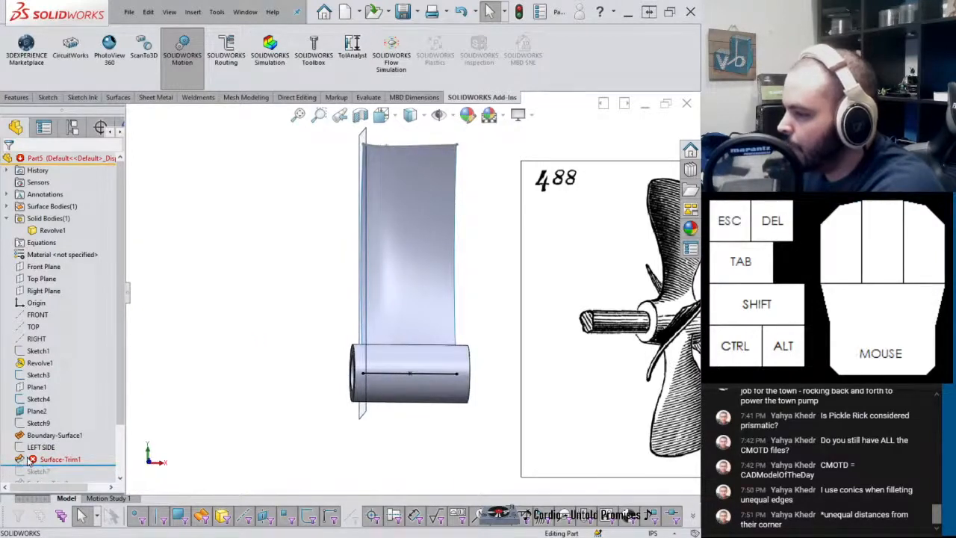
{"action": "left_click", "coordinate": [53, 459]}
{"action": "left_click", "coordinate": [39, 425]}
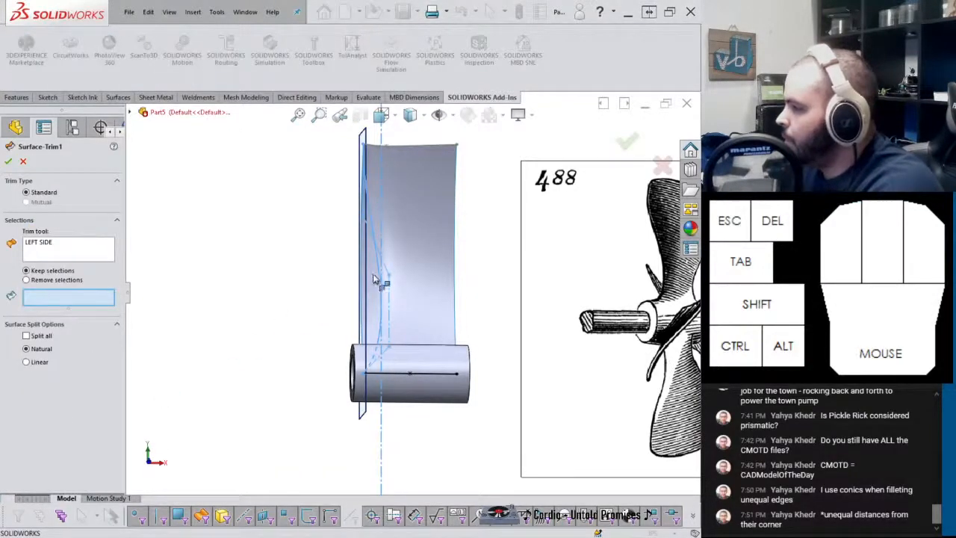
{"action": "middle_click_drag", "start_coordinate": [403, 286], "coordinate": [410, 309]}
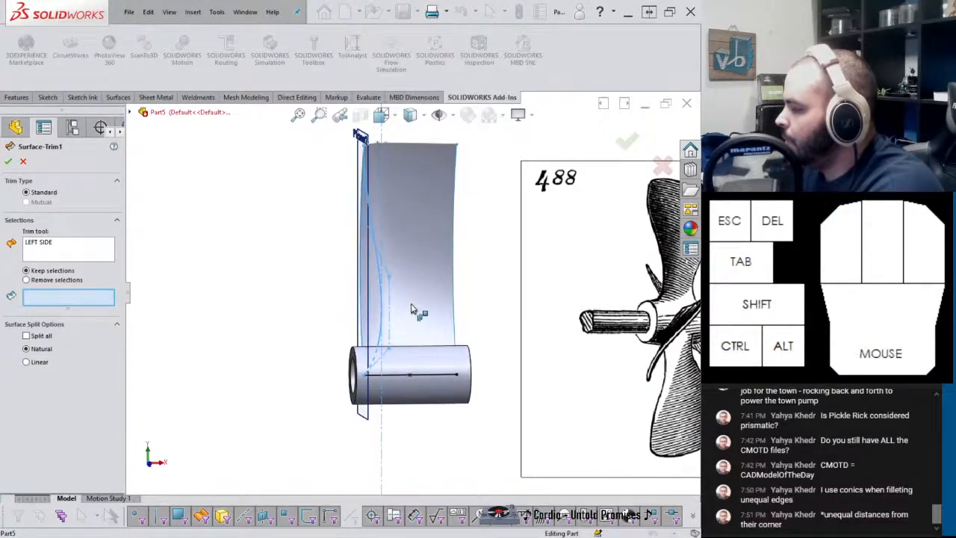
{"action": "left_click", "coordinate": [65, 303]}
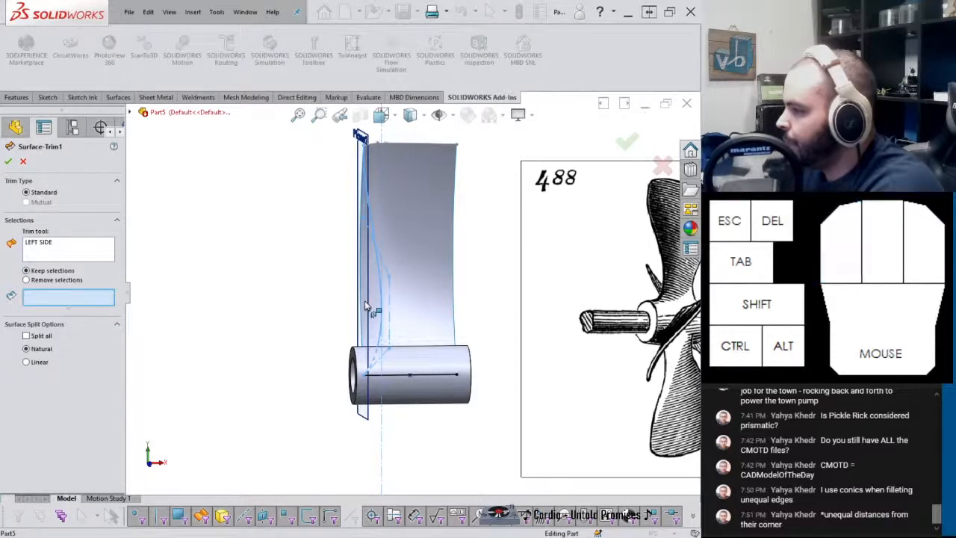
{"action": "middle_click_drag", "start_coordinate": [366, 306], "coordinate": [199, 280]}
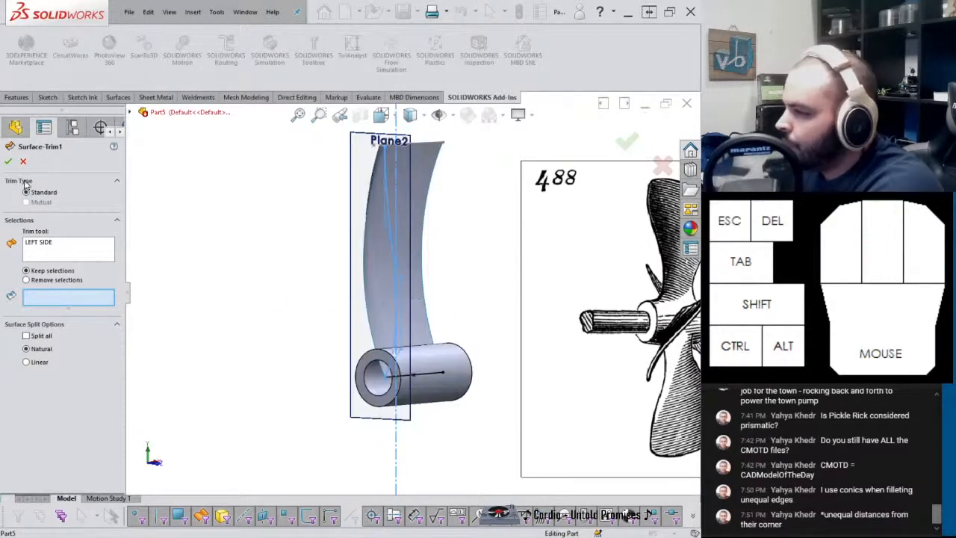
Clear Surface-Trim1's trim tool, reselect the LEFT SIDE sketch, and keep the main blade piece
{"action": "left_click", "coordinate": [52, 256]}
{"action": "right_click", "coordinate": [57, 256]}
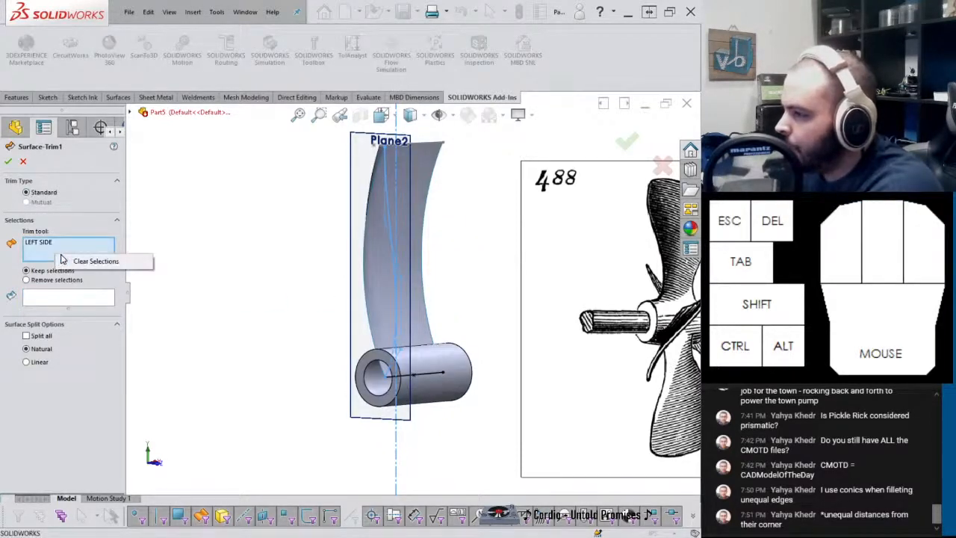
{"action": "left_click", "coordinate": [87, 261]}
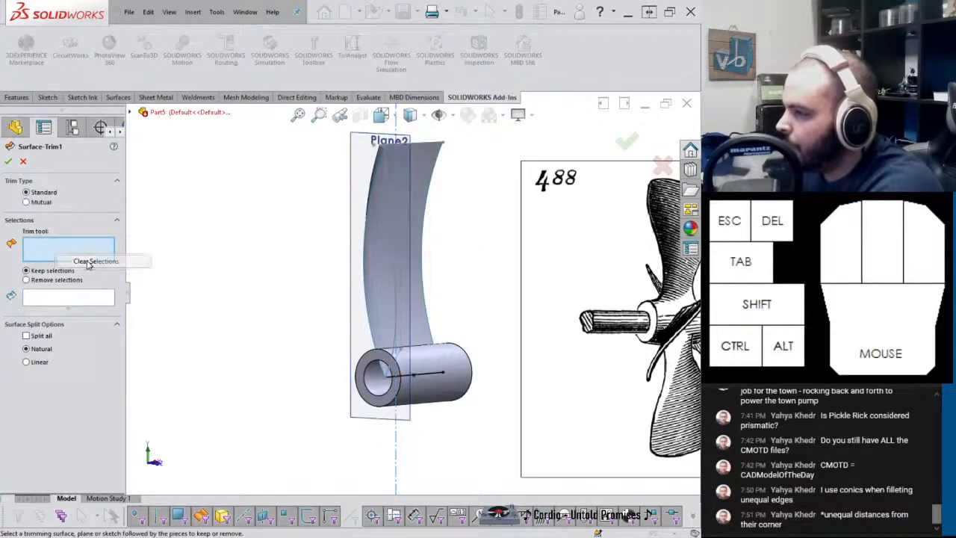
{"action": "left_click", "coordinate": [393, 250]}
{"action": "middle_click_drag", "start_coordinate": [419, 238], "coordinate": [388, 250]}
{"action": "left_click", "coordinate": [388, 251]}
{"action": "right_click", "coordinate": [387, 250]}
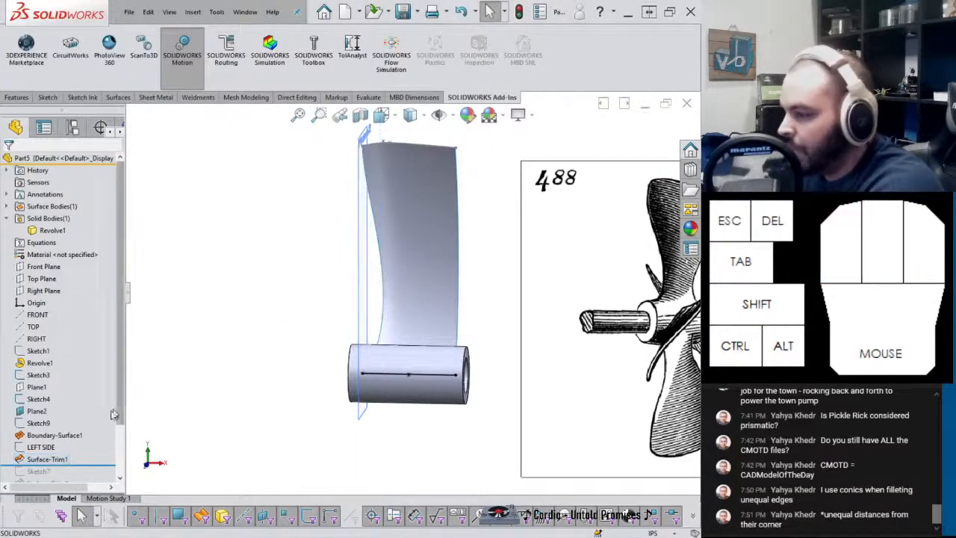
Roll forward past Surface-Trim2 and edit it, reselecting Sketch7 as trim tool and picking the tip piece above the curve
{"action": "left_click_drag", "start_coordinate": [85, 403], "coordinate": [75, 429]}
{"action": "left_click", "coordinate": [50, 423]}
{"action": "left_click", "coordinate": [62, 406]}
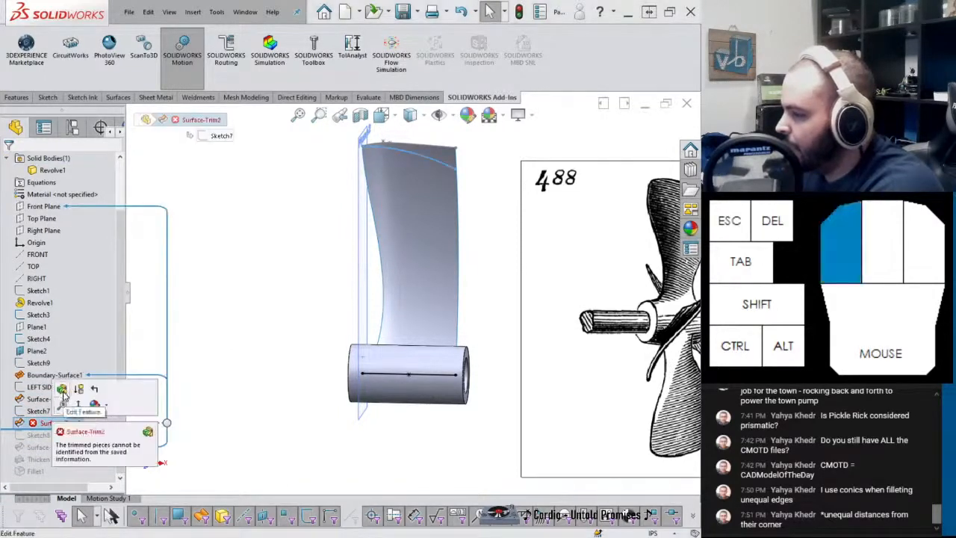
{"action": "right_click", "coordinate": [55, 299]}
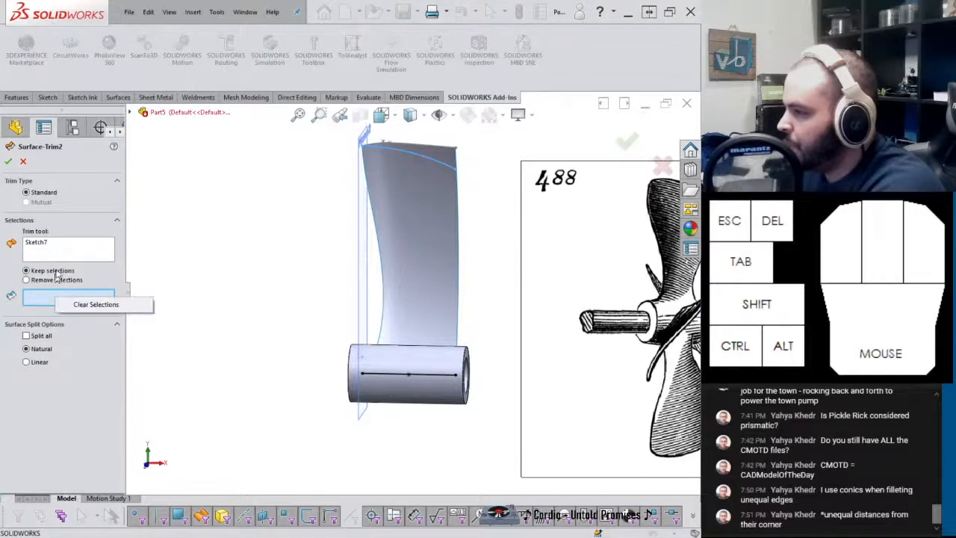
{"action": "right_click", "coordinate": [71, 249]}
{"action": "left_click", "coordinate": [79, 251]}
{"action": "left_click", "coordinate": [130, 112]}
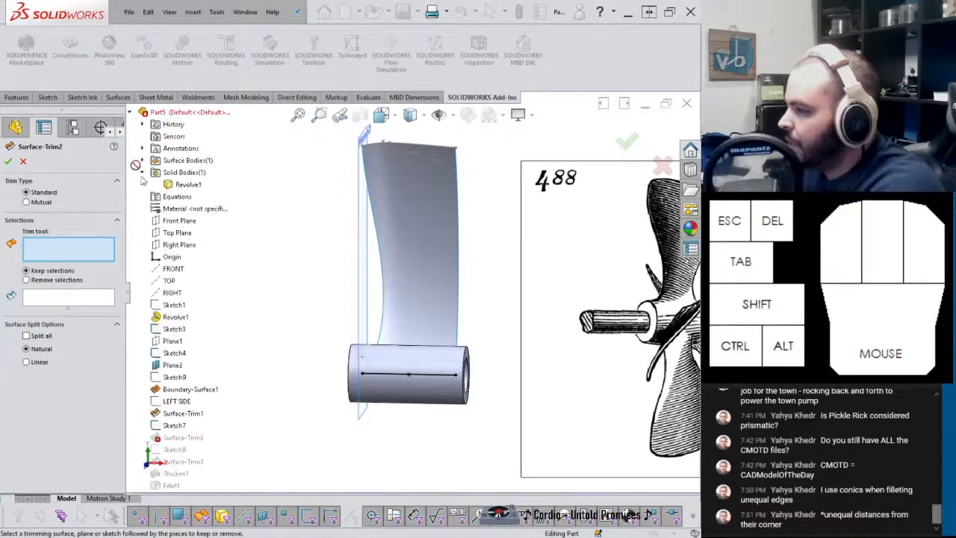
{"action": "left_click", "coordinate": [174, 426]}
{"action": "left_click", "coordinate": [88, 296]}
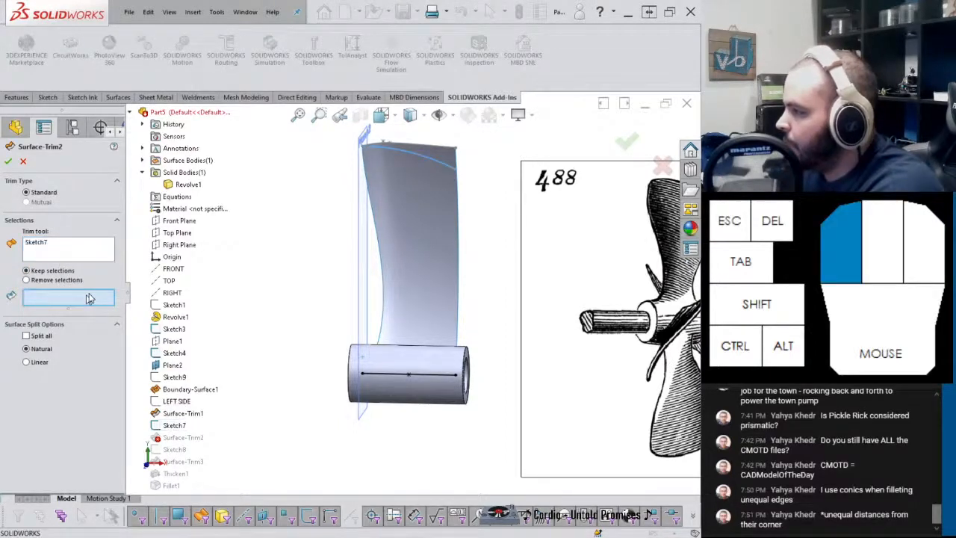
{"action": "left_click", "coordinate": [443, 153]}
{"action": "right_click", "coordinate": [443, 154]}
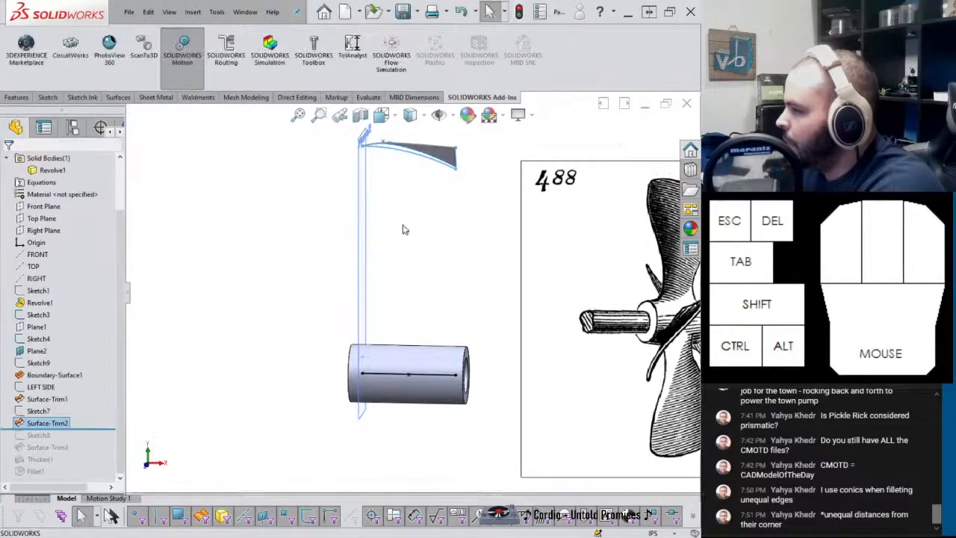
Edit Surface-Trim2 again so that the selected tip piece is removed instead of kept
{"action": "left_click", "coordinate": [52, 422]}
{"action": "left_click", "coordinate": [59, 391]}
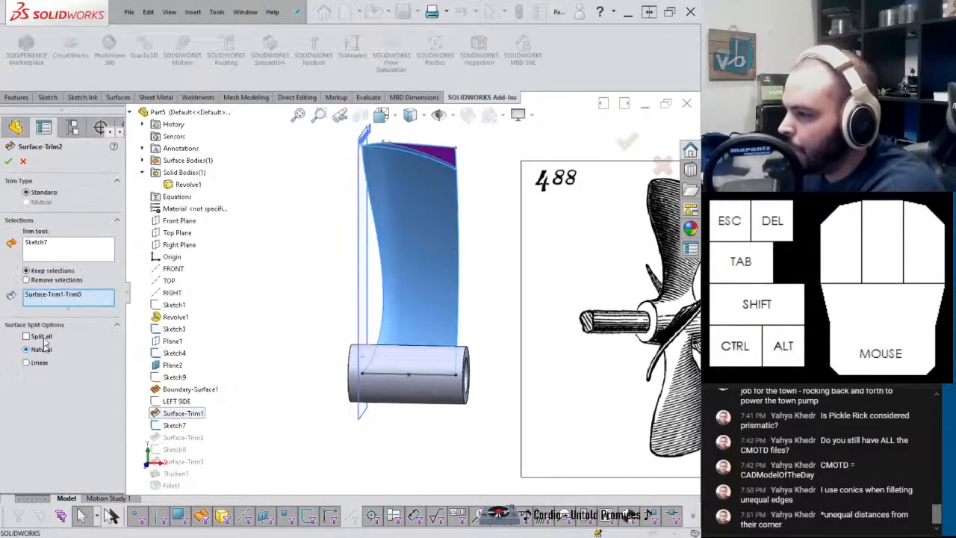
{"action": "left_click", "coordinate": [30, 280]}
{"action": "left_click", "coordinate": [9, 161]}
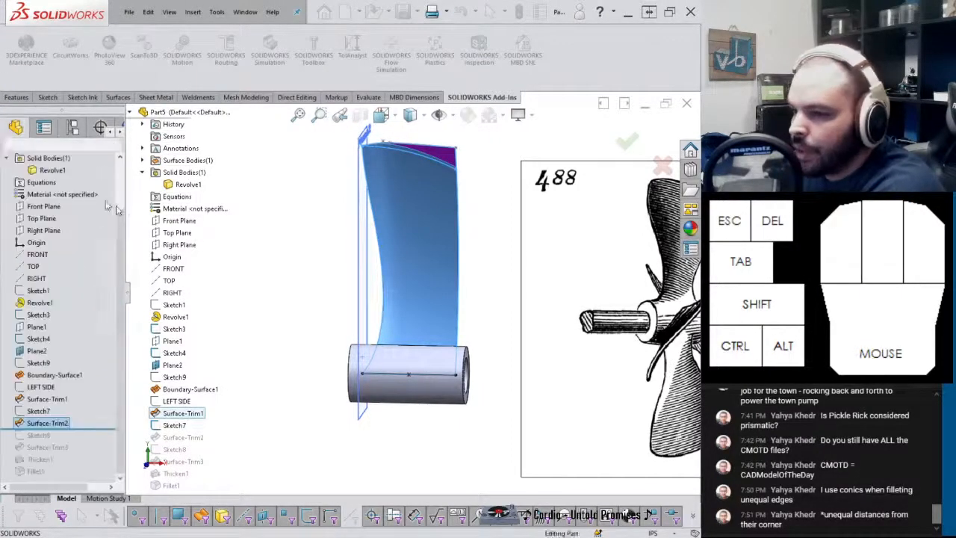
Roll forward past Surface-Trim3 and edit it, reselecting Sketch8 as trim tool and keeping the main blade piece
{"action": "middle_click_drag", "start_coordinate": [271, 274], "coordinate": [202, 366]}
{"action": "left_click_drag", "start_coordinate": [92, 428], "coordinate": [86, 441]}
{"action": "left_click", "coordinate": [47, 446]}
{"action": "left_click", "coordinate": [59, 420]}
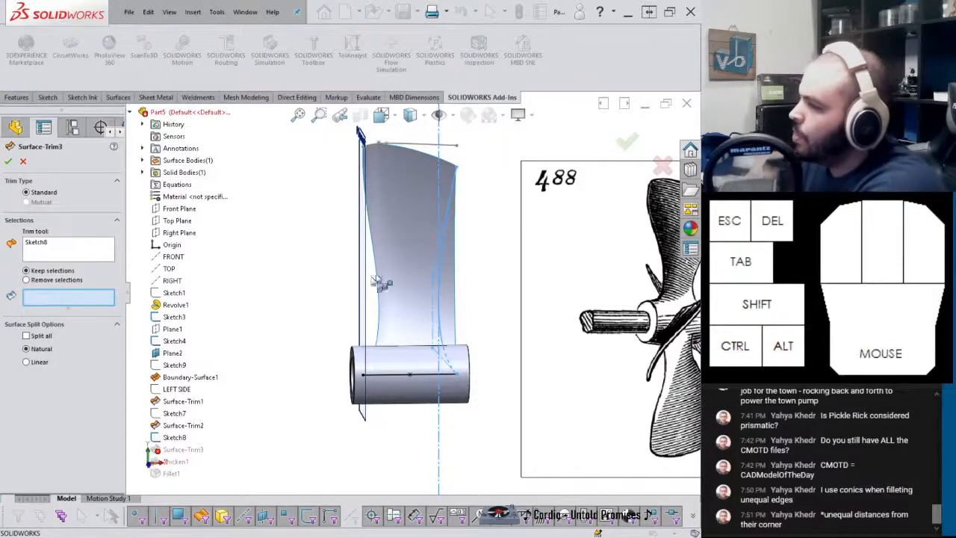
{"action": "right_click", "coordinate": [63, 254]}
{"action": "left_click", "coordinate": [93, 256]}
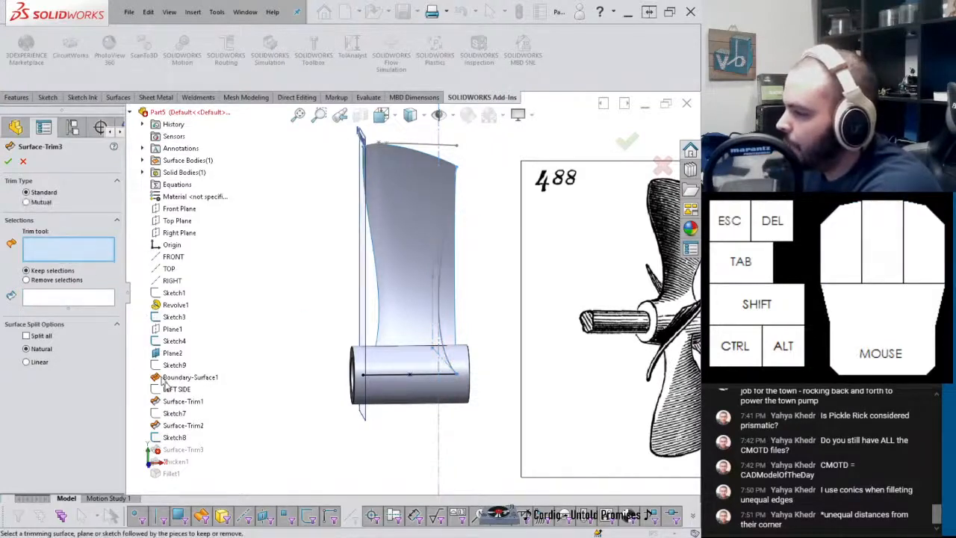
{"action": "left_click", "coordinate": [175, 438]}
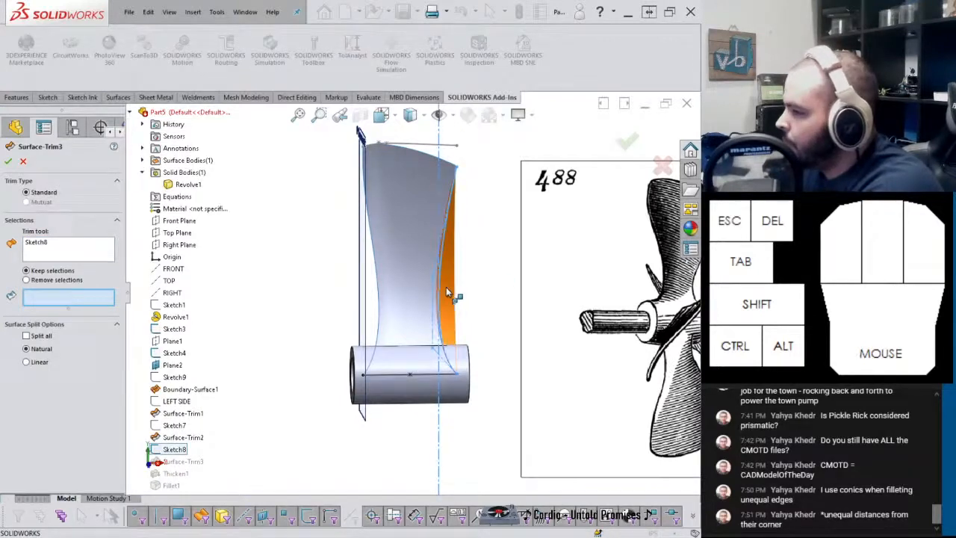
{"action": "left_click", "coordinate": [401, 282]}
{"action": "key", "text": "Return"}
Roll the model forward past Thicken1 and Fillet1 to the end of the feature history
{"action": "middle_click_drag", "start_coordinate": [355, 288], "coordinate": [265, 278]}
{"action": "left_click", "coordinate": [281, 268]}
{"action": "left_click_drag", "start_coordinate": [77, 461], "coordinate": [85, 479]}
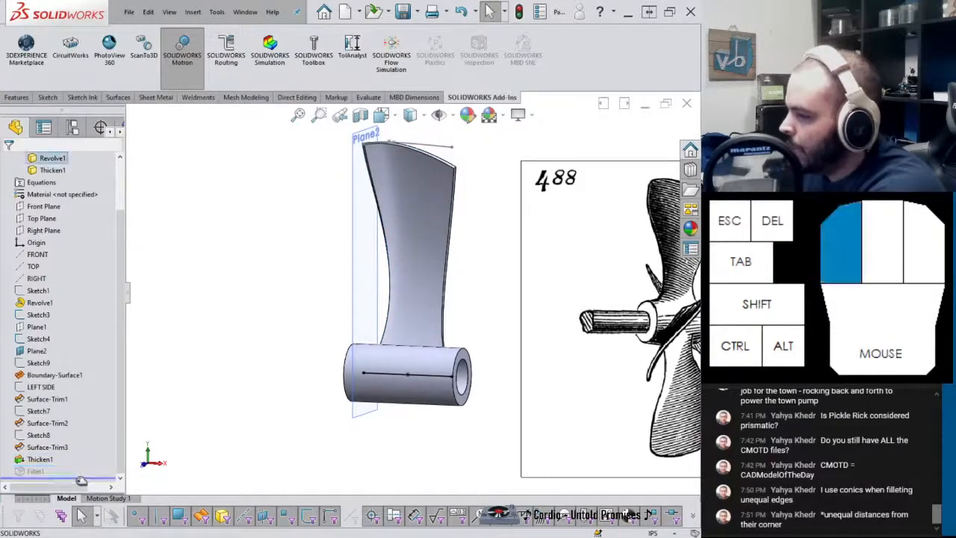
Open Sketch4 at the blade tip for editing and set the conic's horizontal distance dimension to 0.5625 in
{"action": "middle_click_drag", "start_coordinate": [351, 323], "coordinate": [367, 448]}
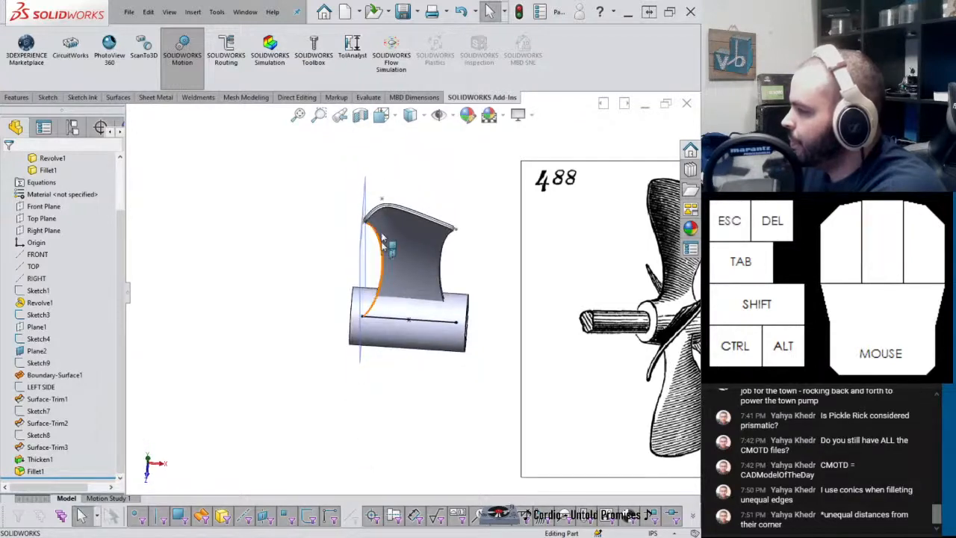
{"action": "double_click", "coordinate": [383, 215]}
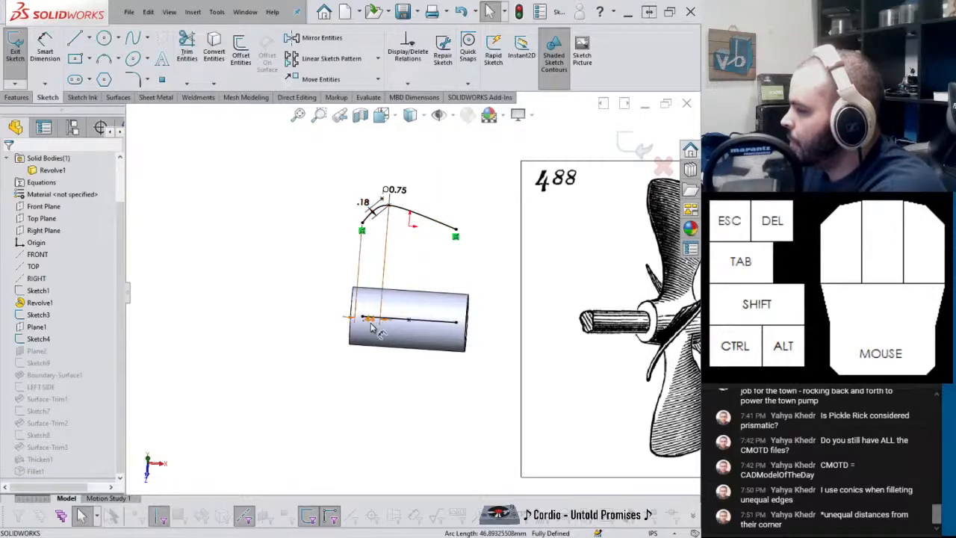
{"action": "double_click", "coordinate": [370, 324]}
{"action": "scroll", "coordinate": [354, 337], "scroll_direction": "up", "scroll_amount": 3}
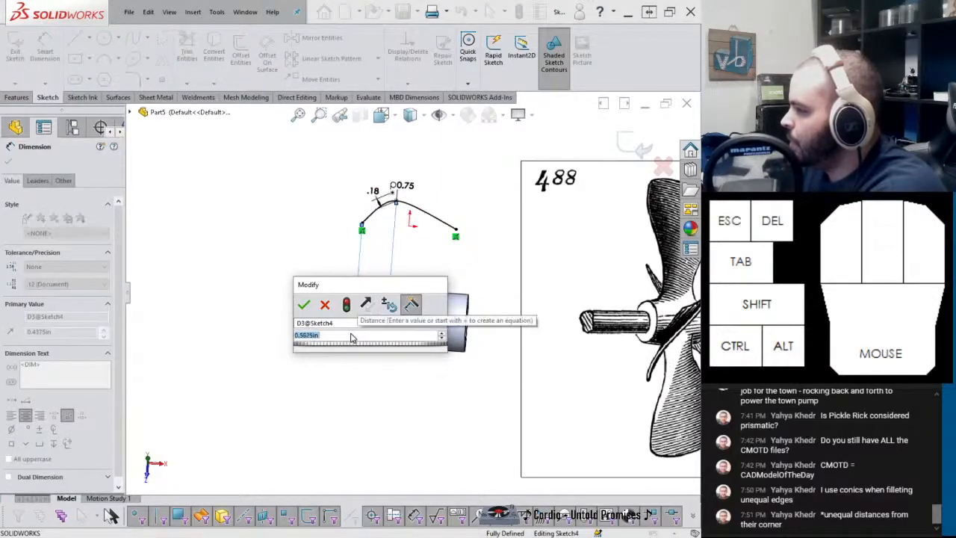
{"action": "left_click", "coordinate": [304, 304]}
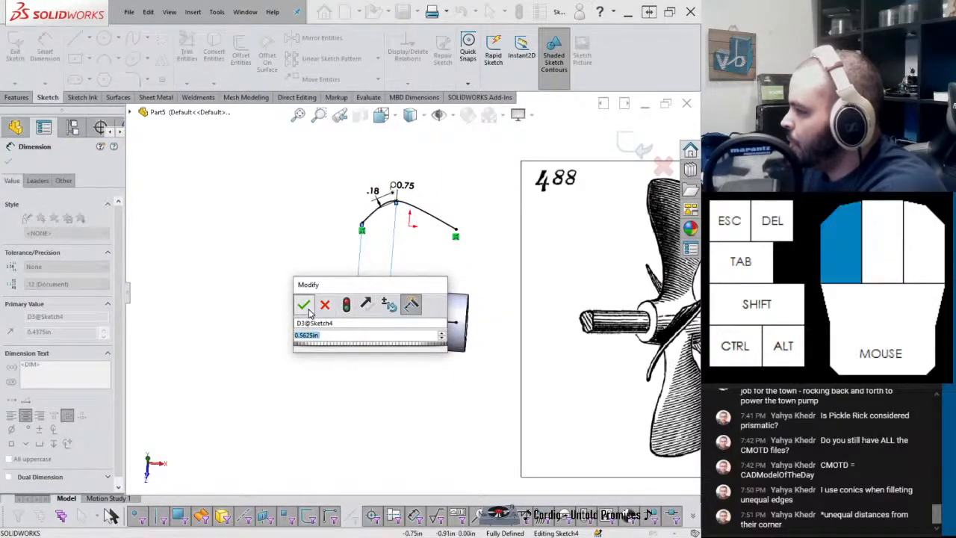
Set the aligned offset dimension of Sketch4's conic to 0.1125 in
{"action": "double_click", "coordinate": [373, 191]}
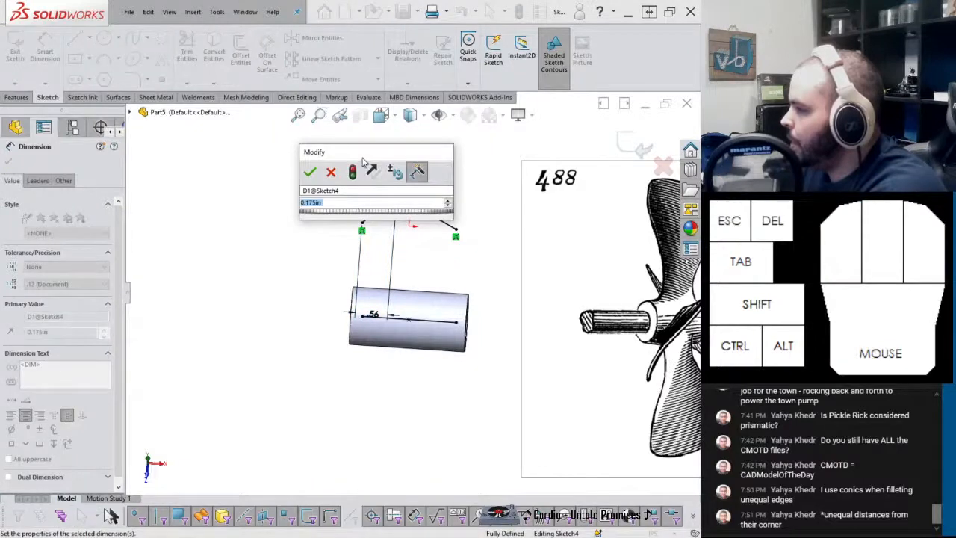
{"action": "left_click_drag", "start_coordinate": [364, 163], "coordinate": [210, 258]}
{"action": "scroll", "coordinate": [189, 302], "scroll_direction": "down", "scroll_amount": 2}
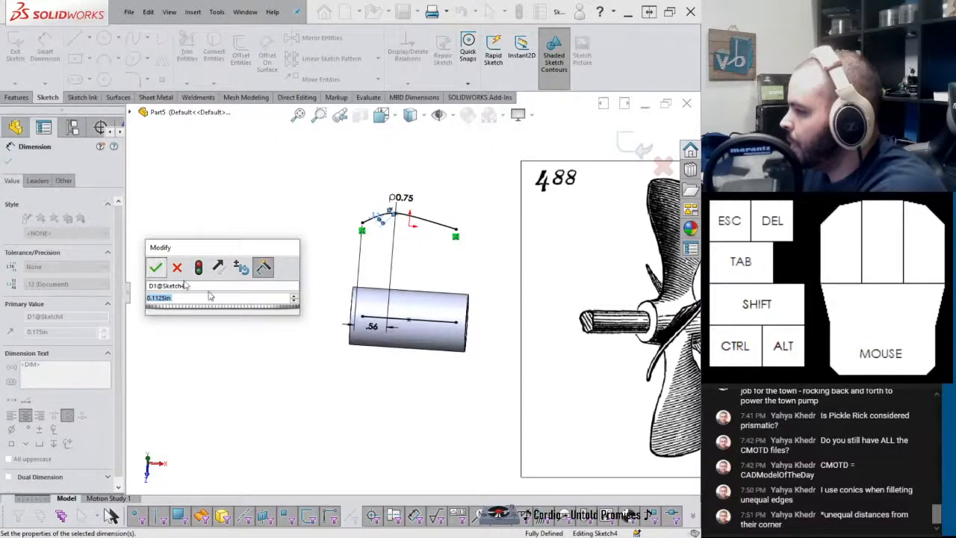
{"action": "key", "text": "Return"}
Try 0.625 in for the horizontal distance dimension of Sketch4's conic
{"action": "double_click", "coordinate": [371, 326]}
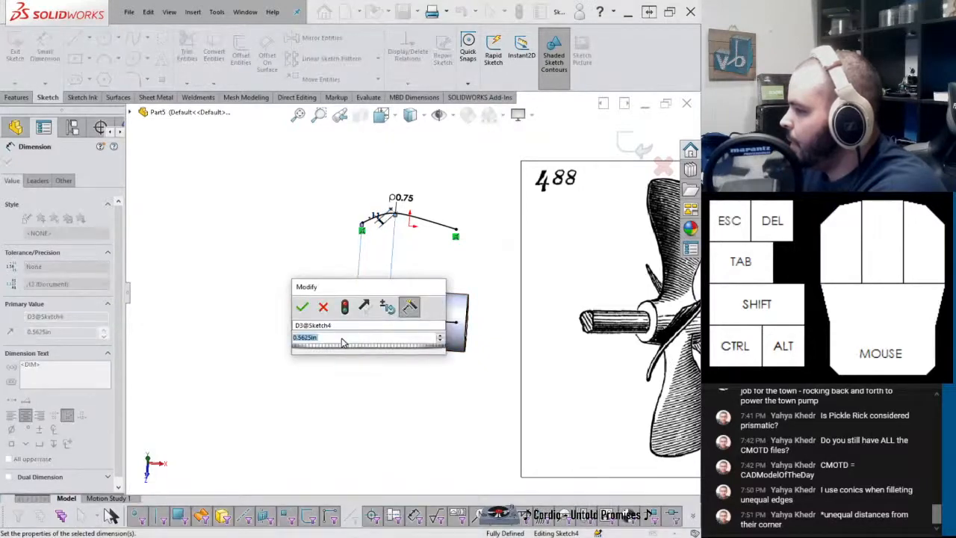
{"action": "scroll", "coordinate": [341, 342], "scroll_direction": "up", "scroll_amount": 2}
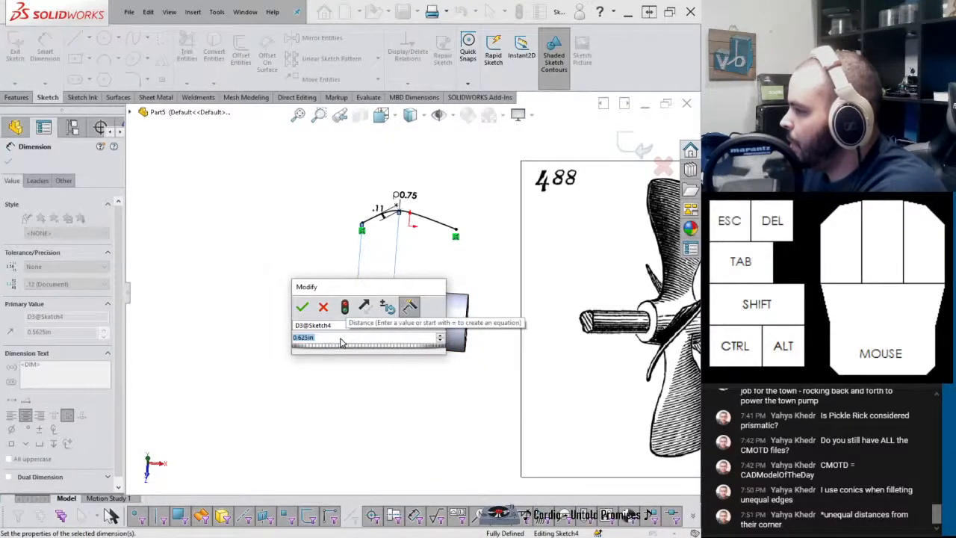
{"action": "left_click", "coordinate": [303, 308]}
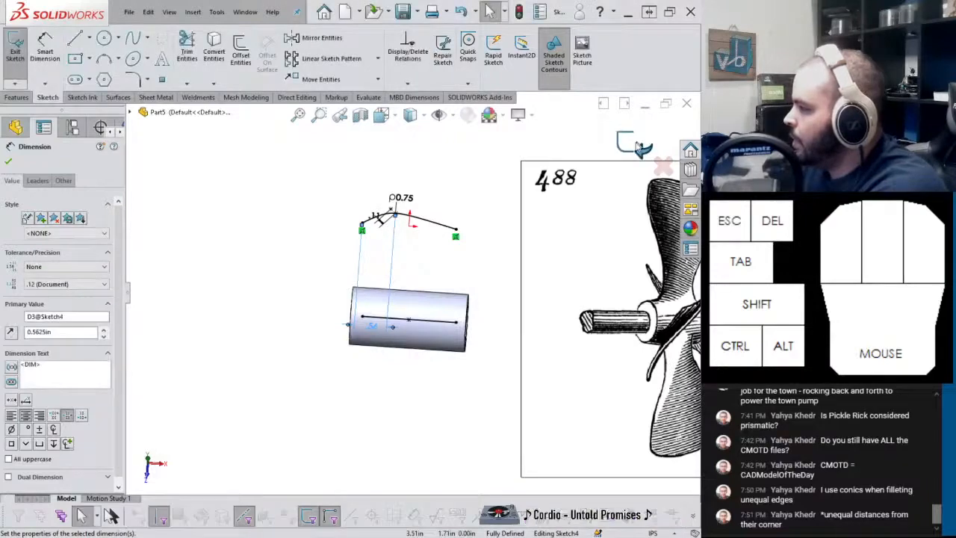
Finish editing Sketch4, and hide both this blade-tip sketch and Plane2
{"action": "left_click", "coordinate": [635, 146]}
{"action": "middle_click_drag", "start_coordinate": [470, 277], "coordinate": [448, 157]}
{"action": "left_click", "coordinate": [440, 146]}
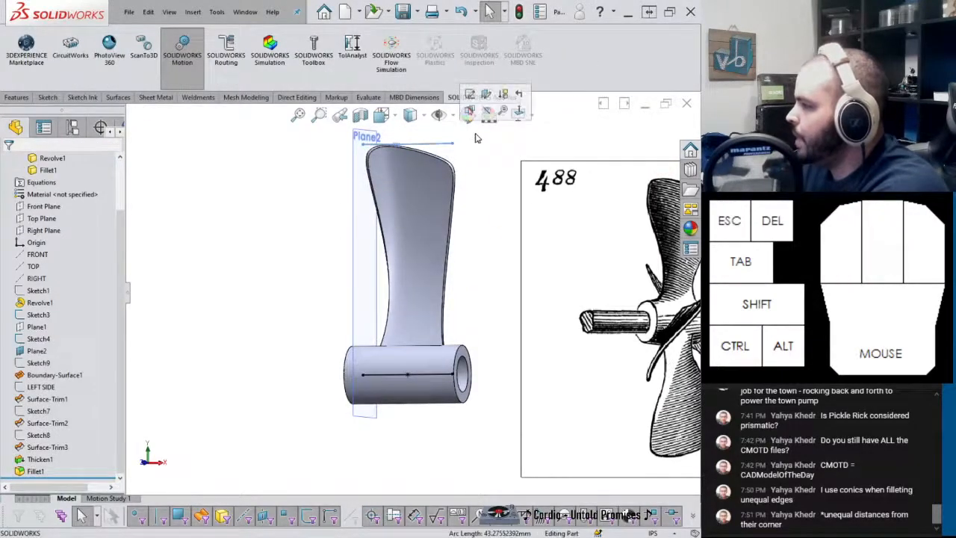
{"action": "left_click", "coordinate": [488, 114]}
{"action": "left_click", "coordinate": [355, 256]}
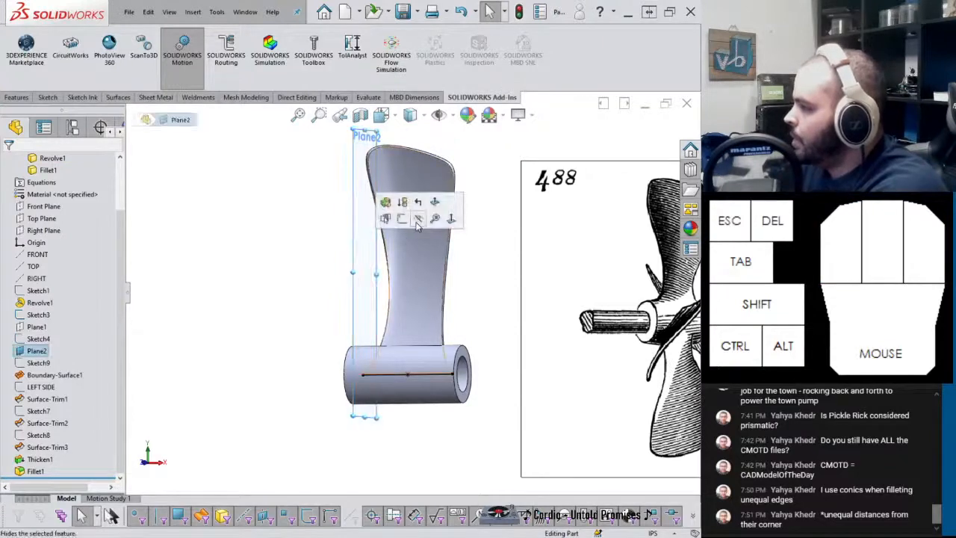
{"action": "left_click", "coordinate": [418, 221]}
Inspect the blade from several angles, identify its profile sketches, and open Sketch4 at the blade tip for editing
{"action": "middle_click_drag", "start_coordinate": [367, 283], "coordinate": [337, 382]}
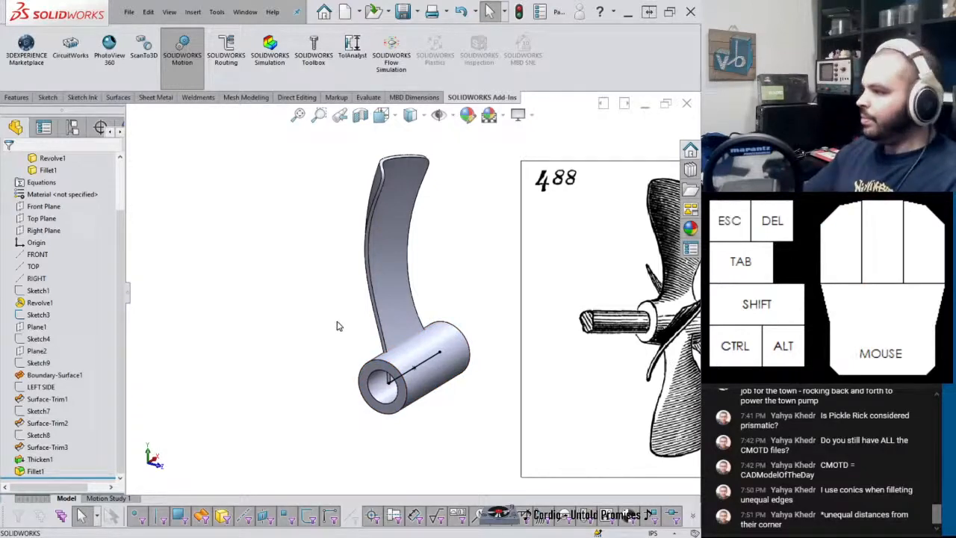
{"action": "middle_click_drag", "start_coordinate": [340, 325], "coordinate": [366, 321]}
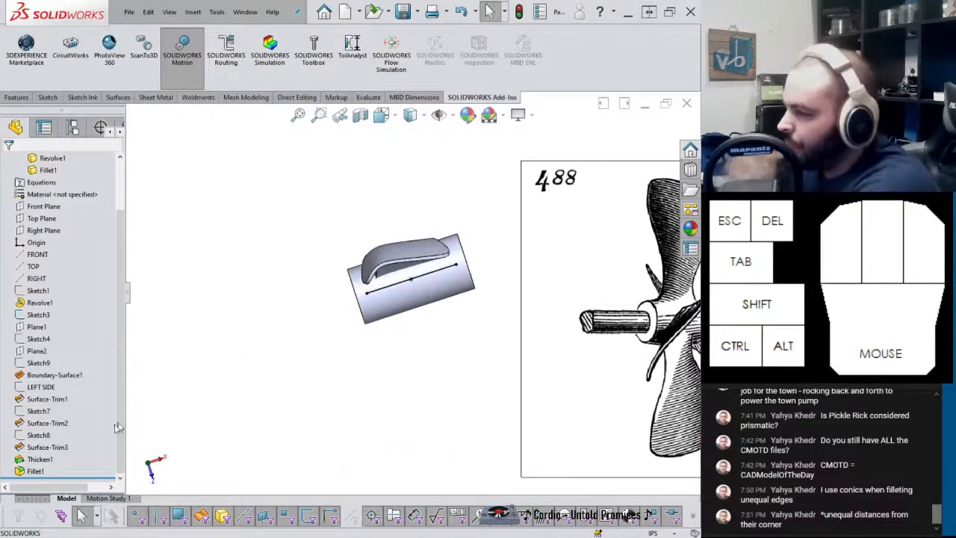
{"action": "left_click", "coordinate": [36, 364]}
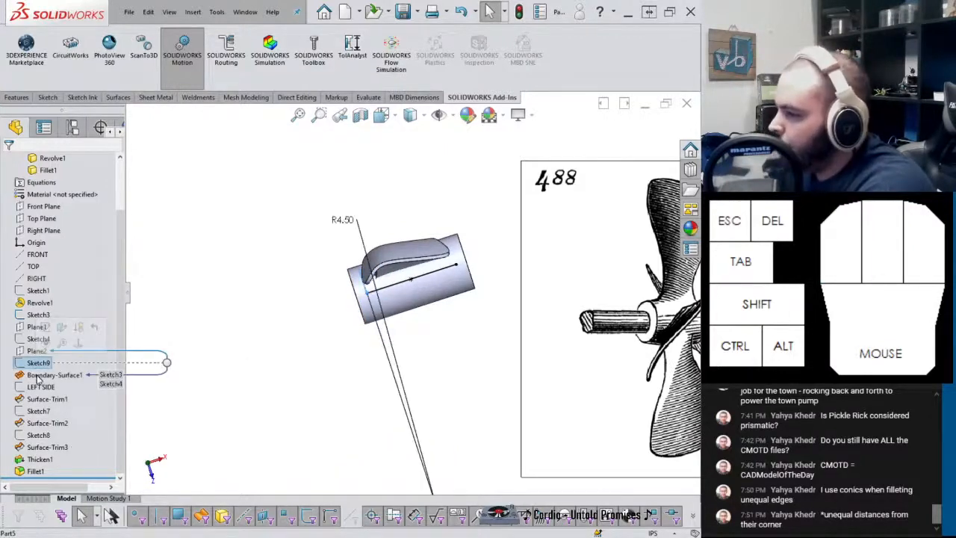
{"action": "left_click", "coordinate": [36, 316]}
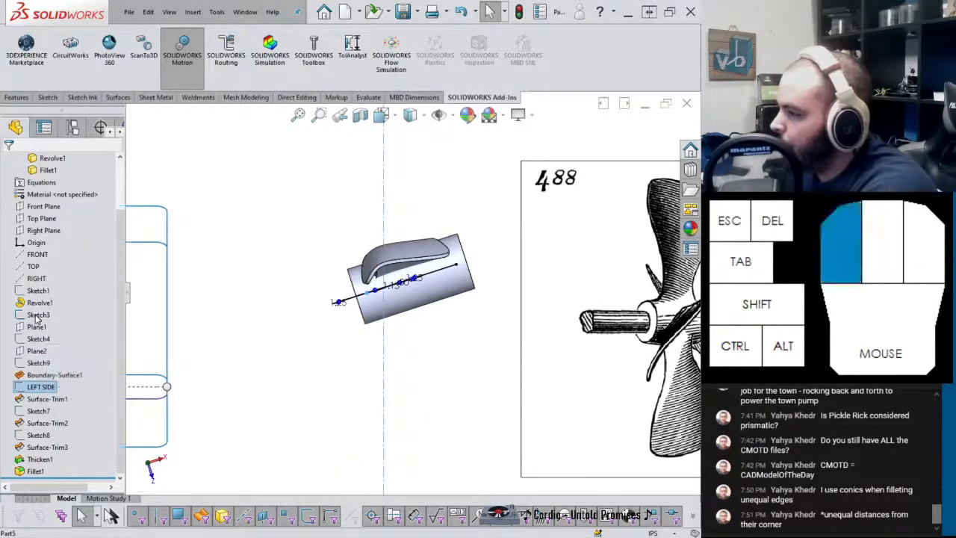
{"action": "middle_click_drag", "start_coordinate": [273, 295], "coordinate": [263, 282]}
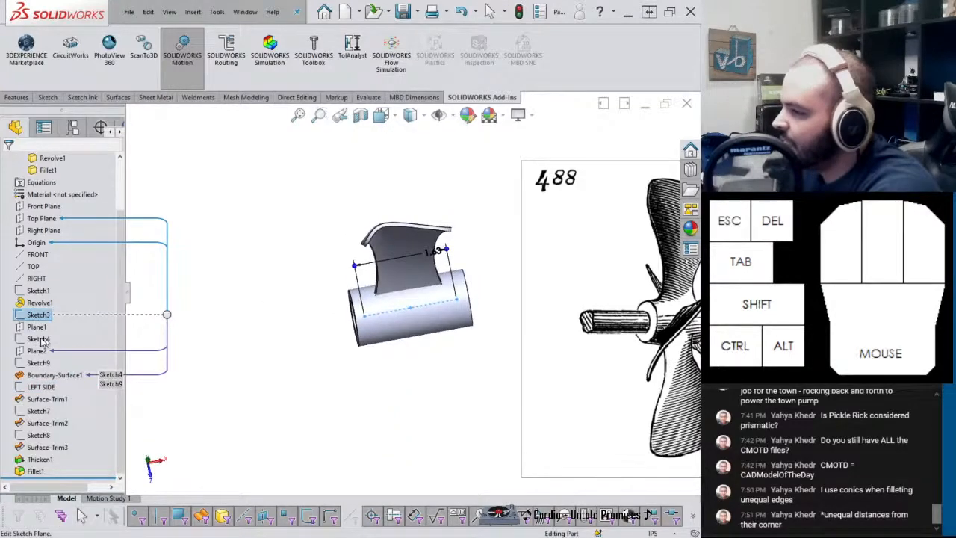
{"action": "left_click", "coordinate": [33, 340]}
{"action": "left_click", "coordinate": [38, 304]}
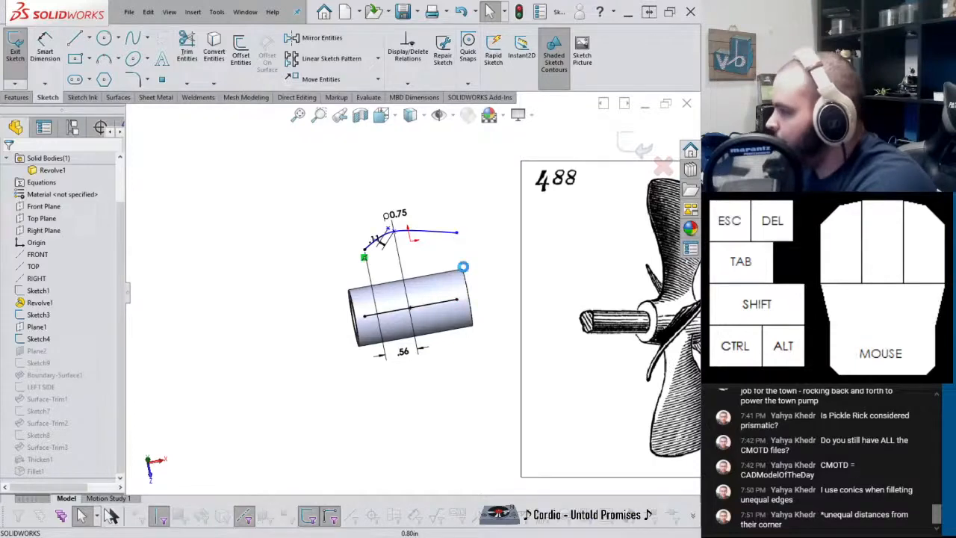
Move the conic's free endpoint off the hub line and add a vertical relation between it and Sketch3's matching endpoint
{"action": "mouse_move", "coordinate": [463, 266]}
{"action": "middle_mouse_down"}
{"action": "mouse_move", "coordinate": [448, 320]}
{"action": "mouse_move", "coordinate": [455, 299]}
{"action": "middle_mouse_up"}
{"action": "left_click", "coordinate": [458, 305]}
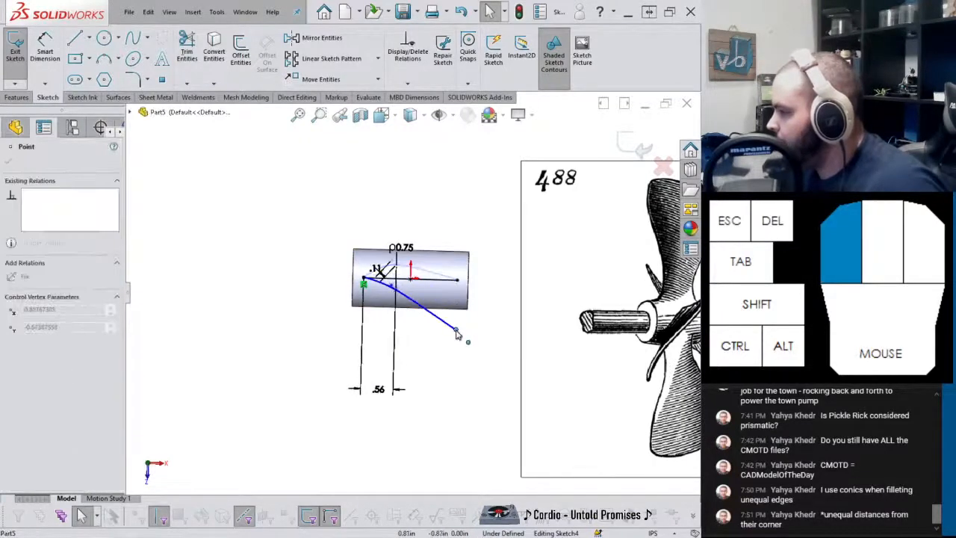
{"action": "left_click", "coordinate": [457, 279], "text": "shift"}
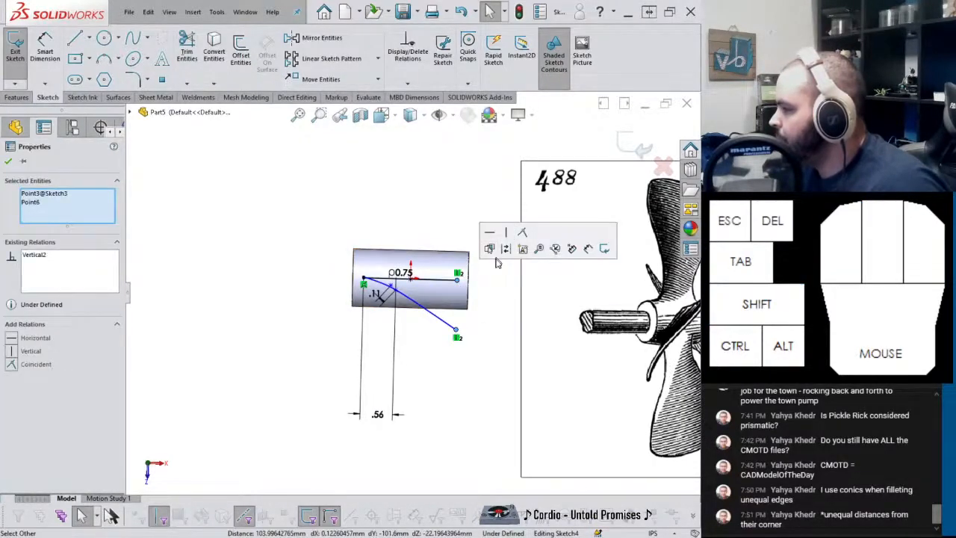
{"action": "left_click", "coordinate": [494, 290]}
Dimension the vertical distance between the conic's free endpoint and Sketch3's endpoint as 0.875 in
{"action": "right_click_drag", "start_coordinate": [502, 363], "coordinate": [502, 314]}
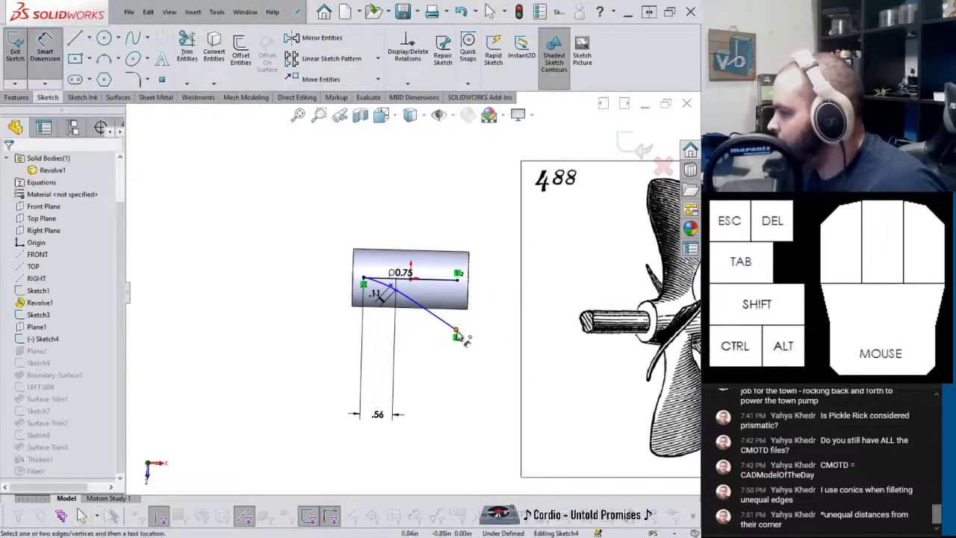
{"action": "left_click", "coordinate": [456, 330]}
{"action": "left_click", "coordinate": [458, 280]}
{"action": "left_click", "coordinate": [505, 311]}
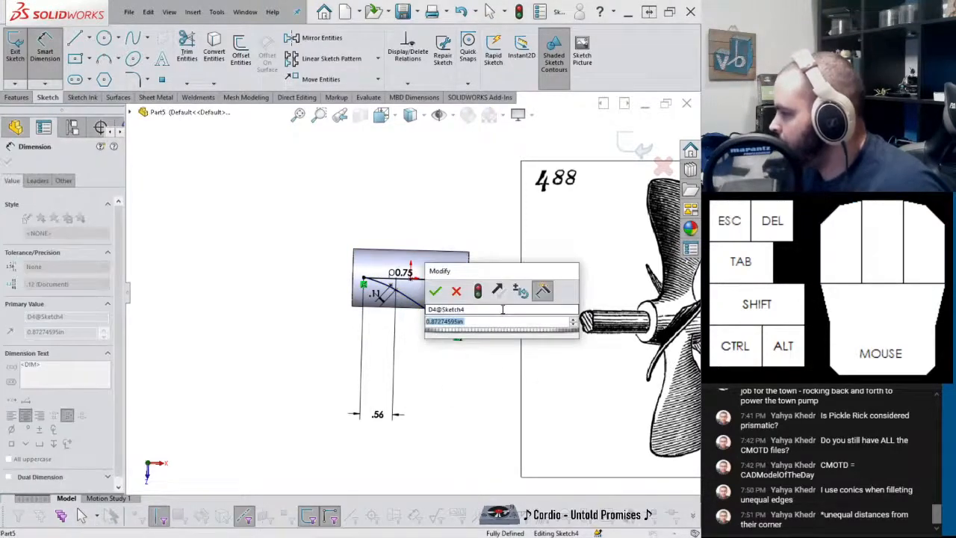
{"action": "type", "text": ".88"}
{"action": "key", "text": "Return"}
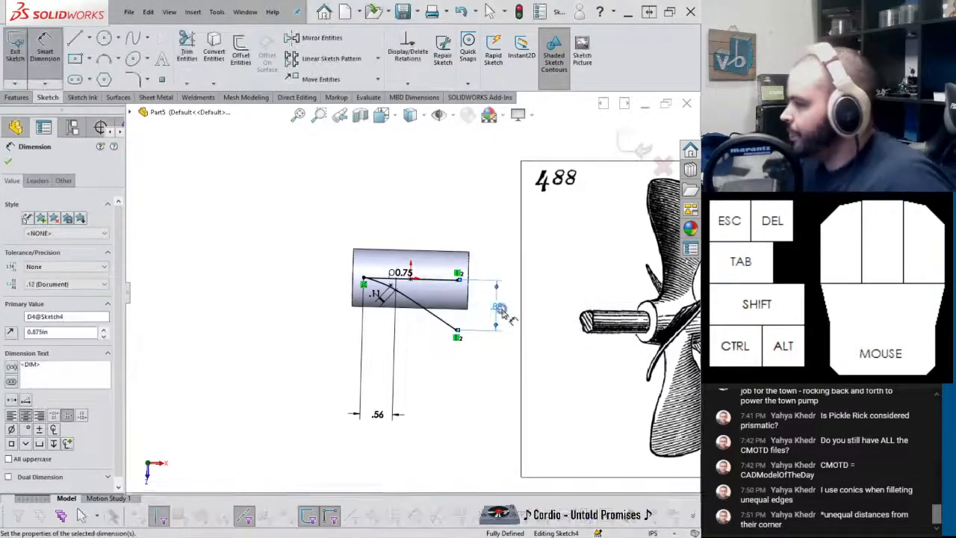
{"action": "key", "text": "Escape"}
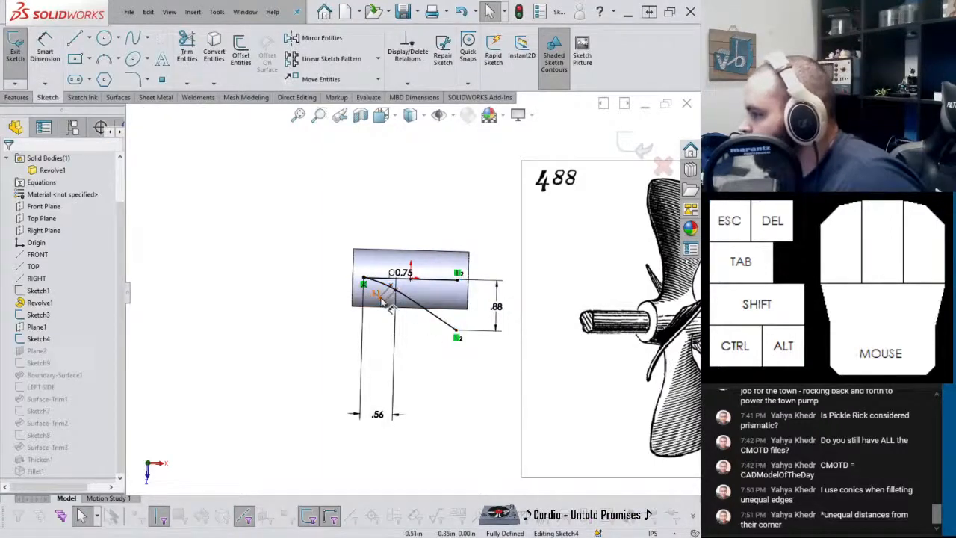
Set the aligned offset dimension of Sketch4's conic to 0.25 in
{"action": "double_click", "coordinate": [383, 301]}
{"action": "mouse_move", "coordinate": [372, 261]}
{"action": "left_mouse_down"}
{"action": "mouse_move", "coordinate": [355, 272]}
{"action": "mouse_move", "coordinate": [216, 171]}
{"action": "left_mouse_up"}
{"action": "scroll", "coordinate": [221, 223], "scroll_direction": "up", "scroll_amount": 1}
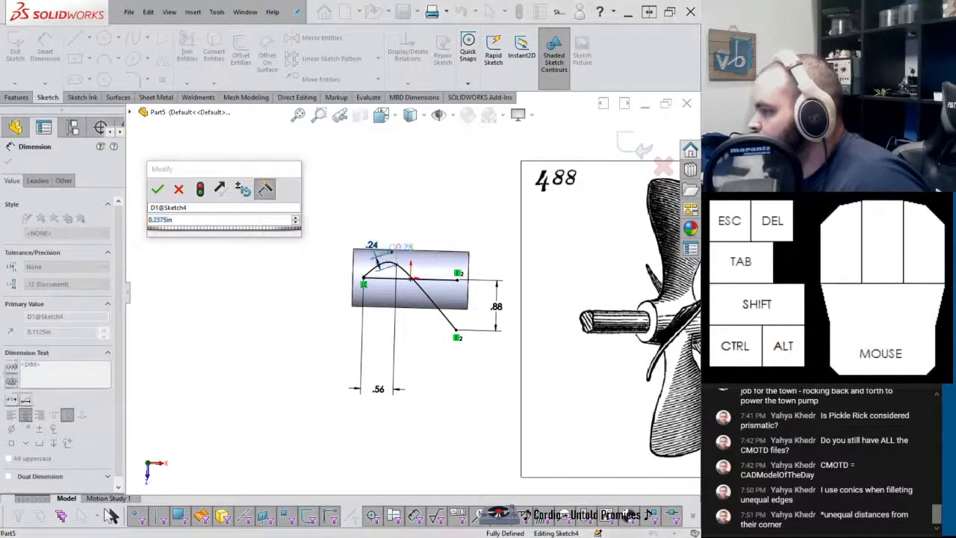
{"action": "type", "text": "0.75"}
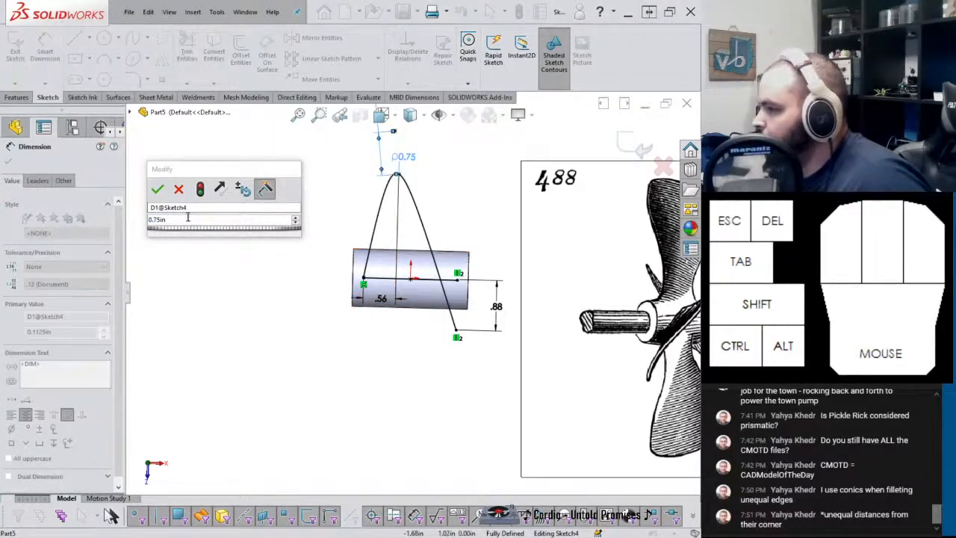
{"action": "scroll", "coordinate": [186, 221], "scroll_direction": "down", "scroll_amount": 9}
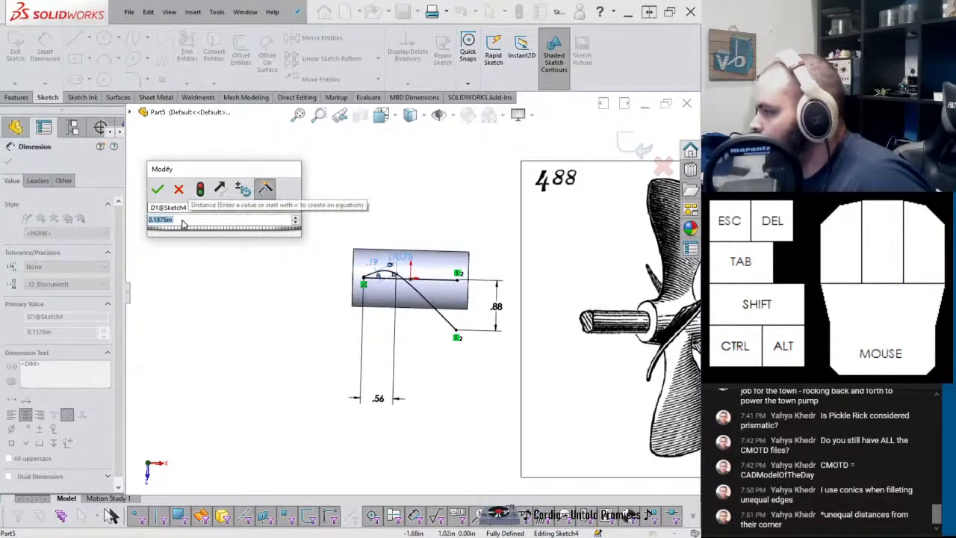
{"action": "scroll", "coordinate": [182, 224], "scroll_direction": "up", "scroll_amount": 1}
{"action": "left_click", "coordinate": [158, 189]}
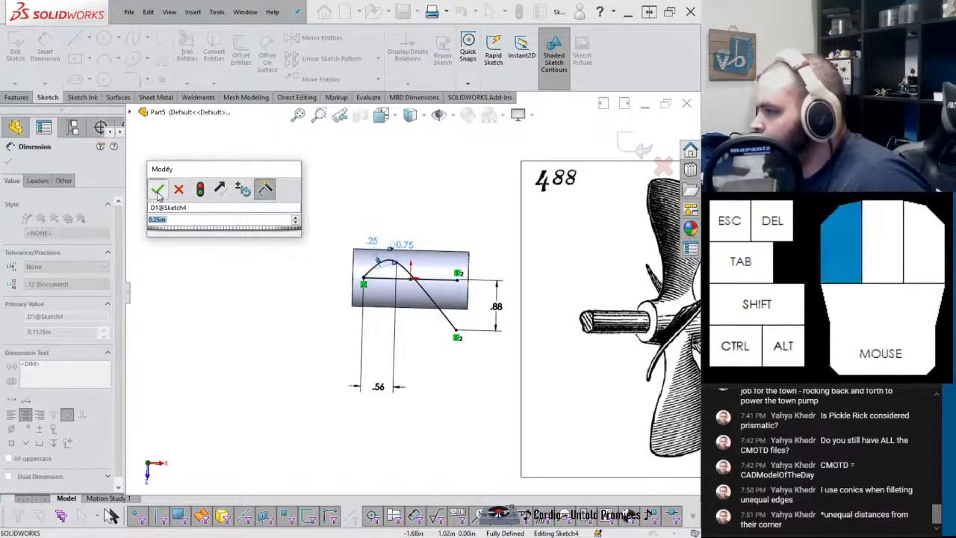
Try rho values between 0.6 and 0.9 for Sketch4's conic, ending at 0.75
{"action": "double_click", "coordinate": [403, 245]}
{"action": "left_click_drag", "start_coordinate": [369, 206], "coordinate": [172, 160]}
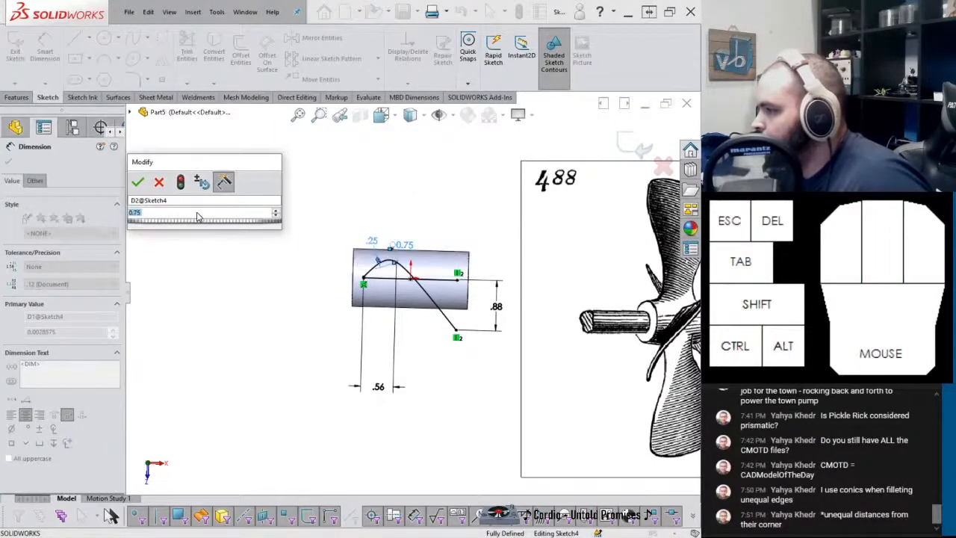
{"action": "scroll", "coordinate": [198, 216], "scroll_direction": "down", "scroll_amount": 2}
{"action": "scroll", "coordinate": [198, 216], "scroll_direction": "up", "scroll_amount": 1}
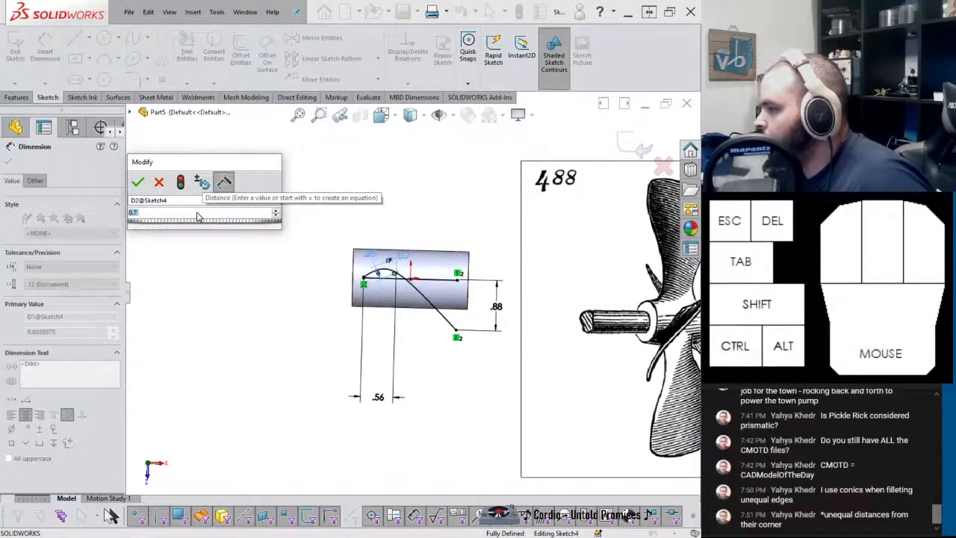
{"action": "scroll", "coordinate": [198, 217], "scroll_direction": "up", "scroll_amount": 3}
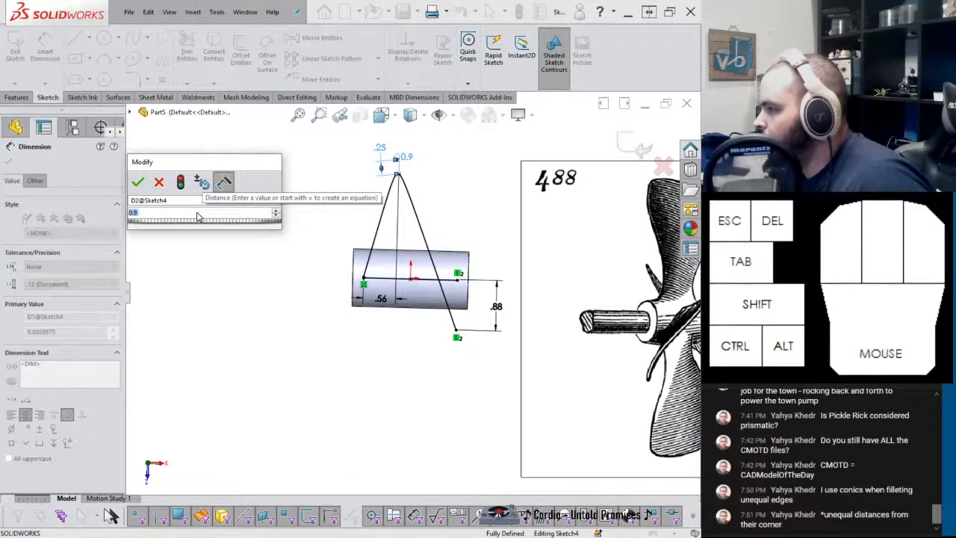
{"action": "scroll", "coordinate": [198, 216], "scroll_direction": "down", "scroll_amount": 6}
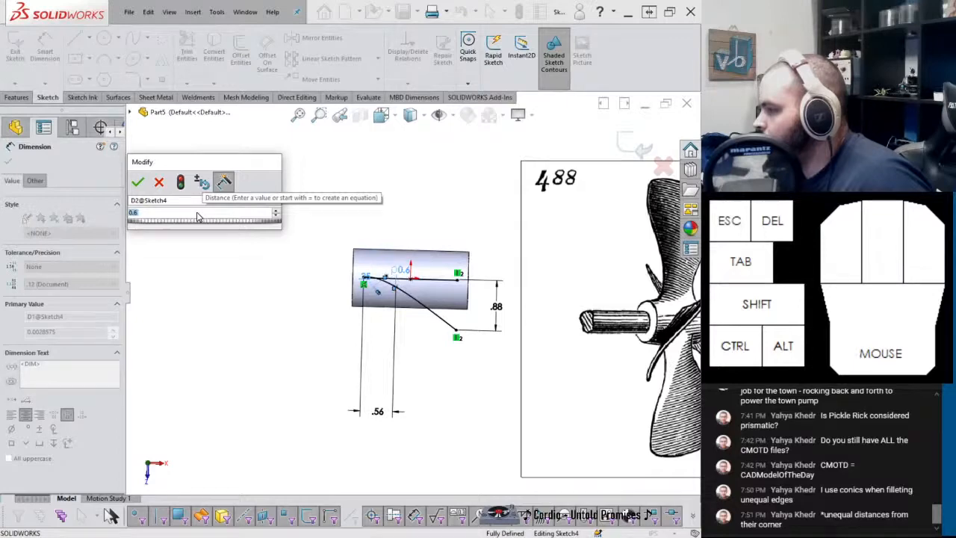
{"action": "scroll", "coordinate": [198, 216], "scroll_direction": "up", "scroll_amount": 3}
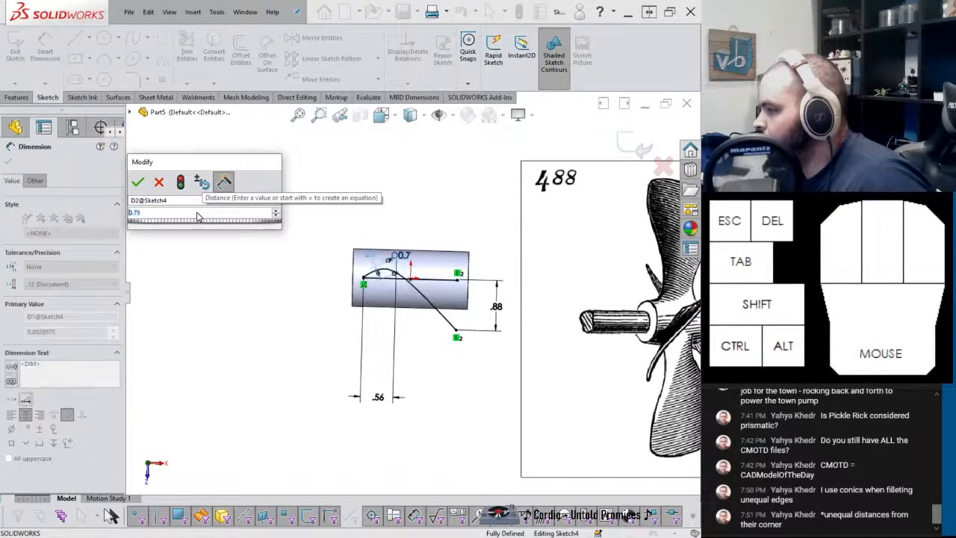
{"action": "left_click", "coordinate": [138, 182]}
Finish editing Sketch4 and check the rebuilt blade's shape from several angles
{"action": "left_click", "coordinate": [635, 141]}
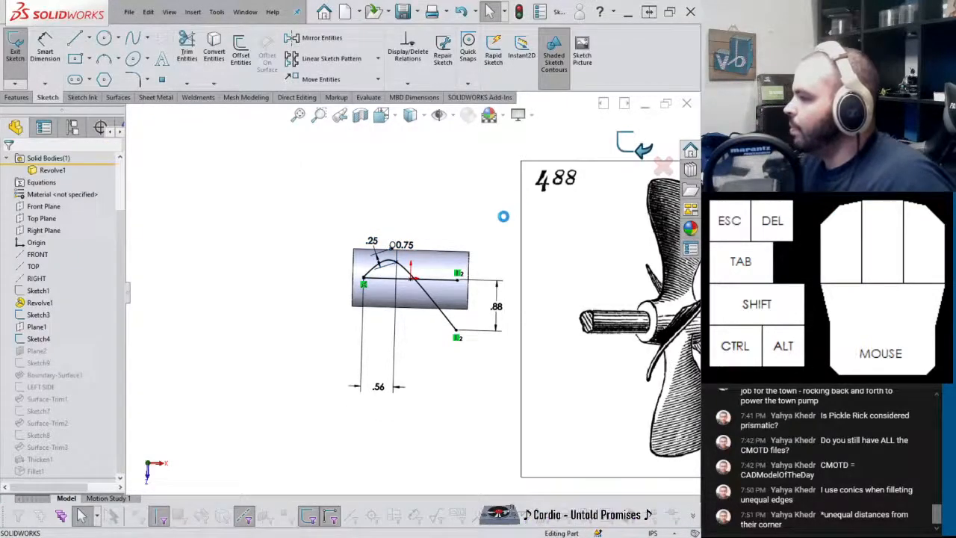
{"action": "mouse_move", "coordinate": [504, 216]}
{"action": "middle_mouse_down"}
{"action": "mouse_move", "coordinate": [465, 160]}
{"action": "mouse_move", "coordinate": [482, 126]}
{"action": "mouse_move", "coordinate": [519, 97]}
{"action": "mouse_move", "coordinate": [553, 89]}
{"action": "mouse_move", "coordinate": [538, 124]}
{"action": "middle_mouse_up"}
{"action": "middle_click_drag", "start_coordinate": [466, 248], "coordinate": [401, 283]}
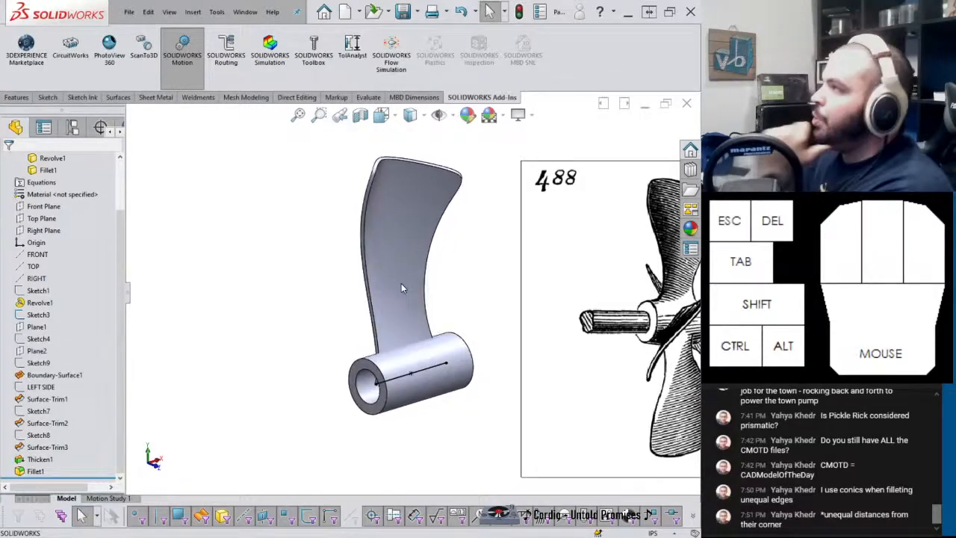
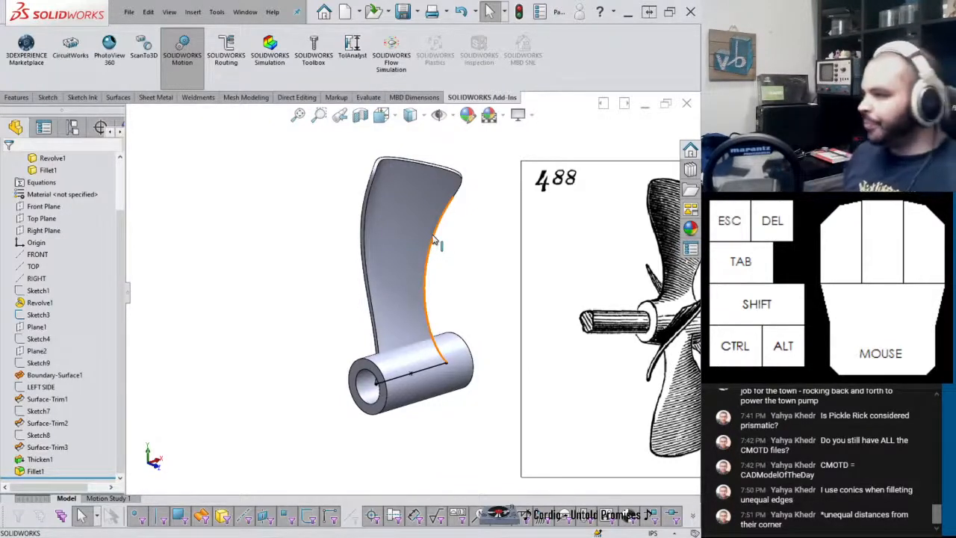
{"action": "middle_click_drag", "start_coordinate": [395, 298], "coordinate": [383, 321]}
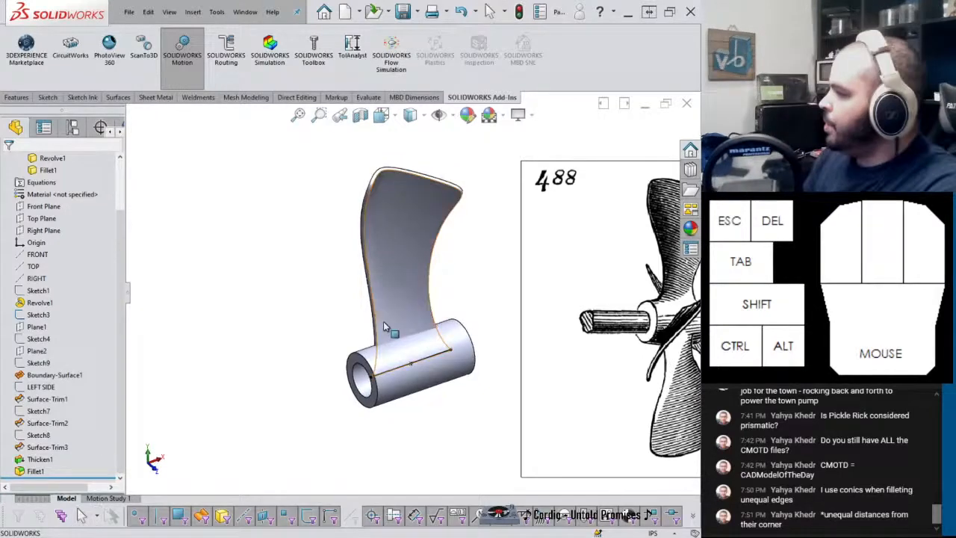
Edit the hub's Revolve1 feature and set its revolve angle to 90 degrees
{"action": "left_click", "coordinate": [19, 100]}
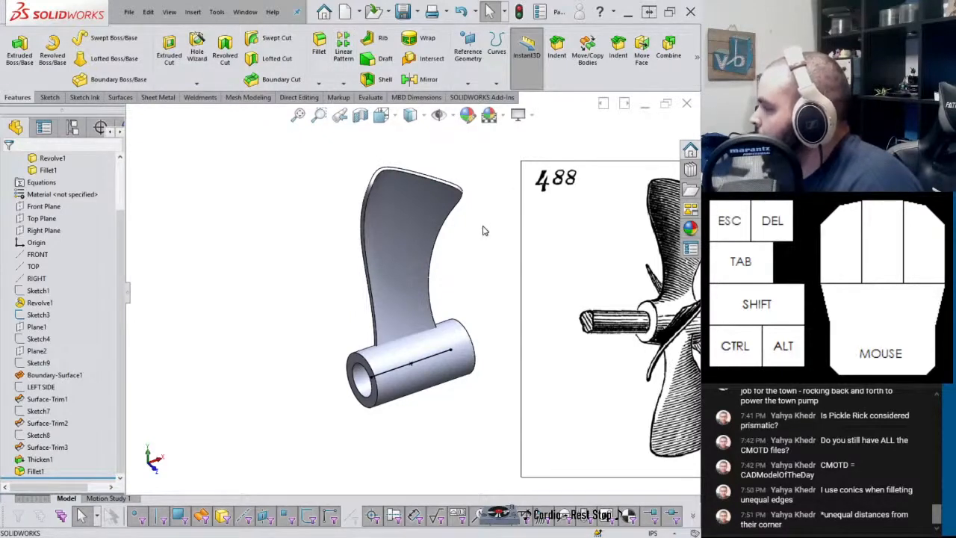
{"action": "middle_click_drag", "start_coordinate": [471, 270], "coordinate": [522, 228]}
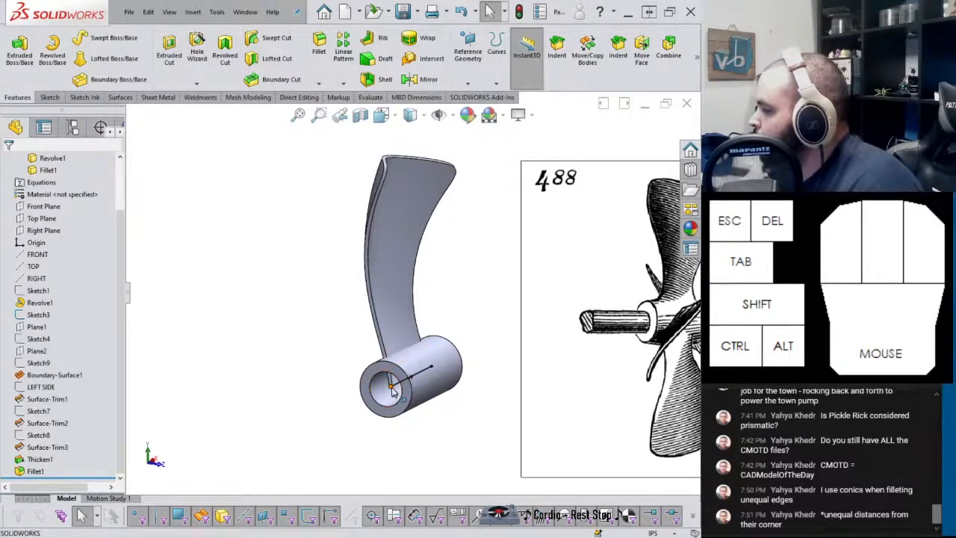
{"action": "middle_click_drag", "start_coordinate": [392, 388], "coordinate": [421, 381]}
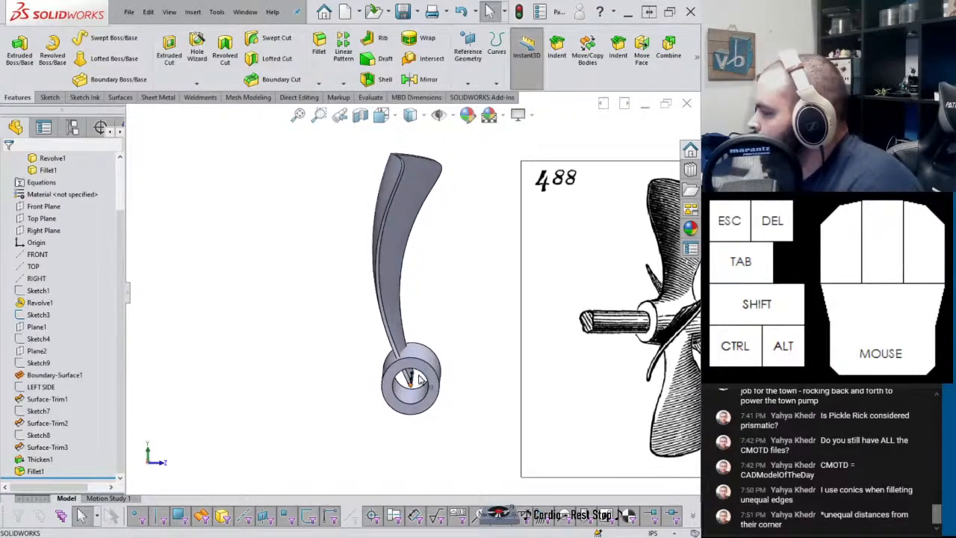
{"action": "left_click", "coordinate": [40, 308]}
{"action": "left_click", "coordinate": [70, 278]}
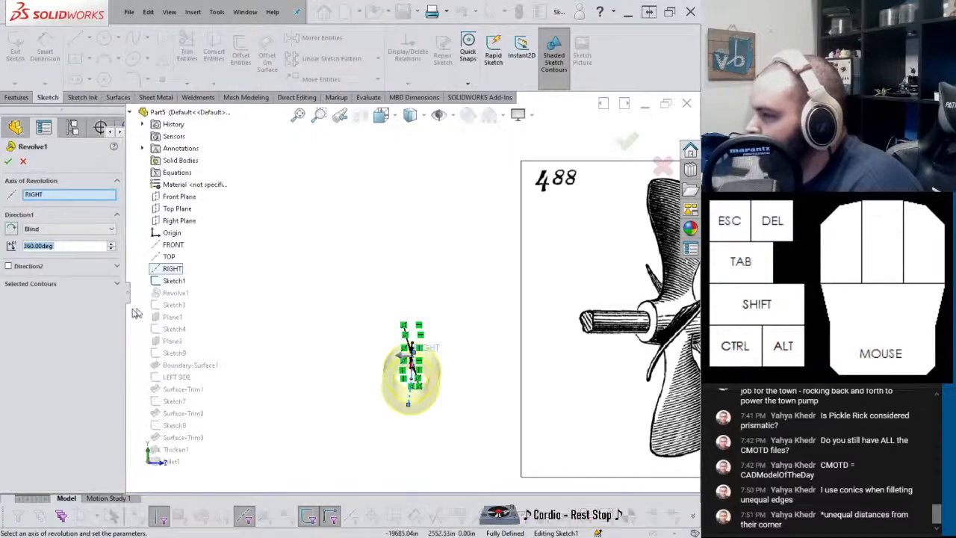
{"action": "type", "text": "90"}
{"action": "key", "text": "Return"}
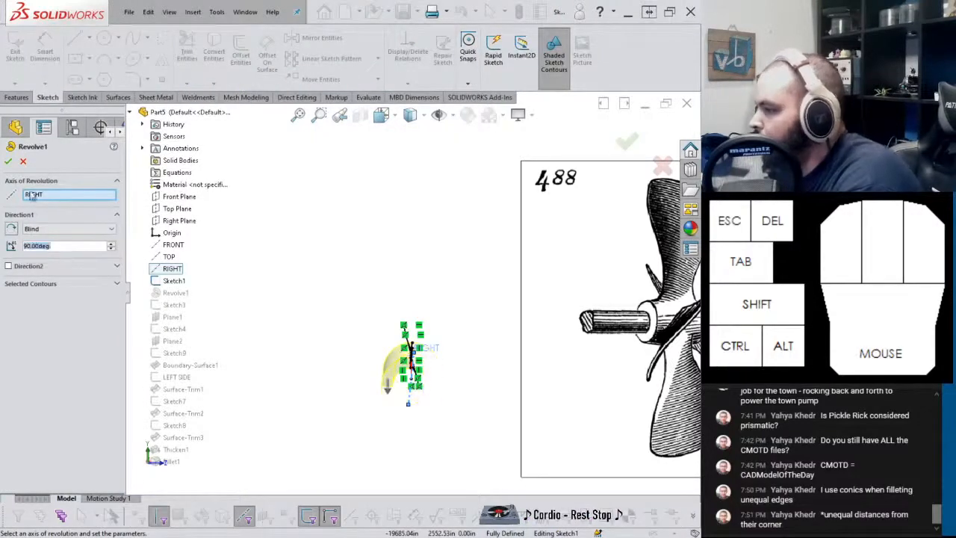
{"action": "left_click", "coordinate": [8, 162]}
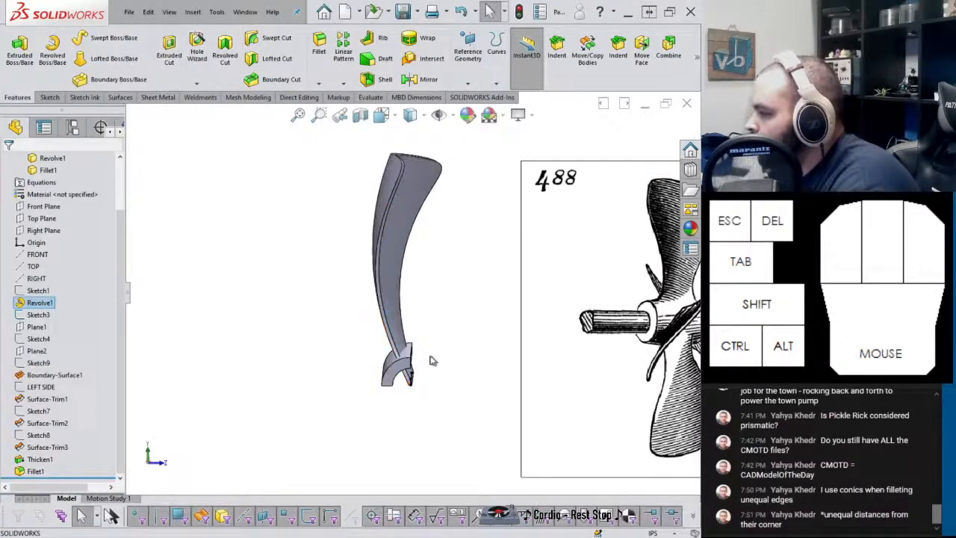
Combine the blade body and the quarter hub body into one solid with the Add operation
{"action": "middle_click_drag", "start_coordinate": [431, 358], "coordinate": [402, 375]}
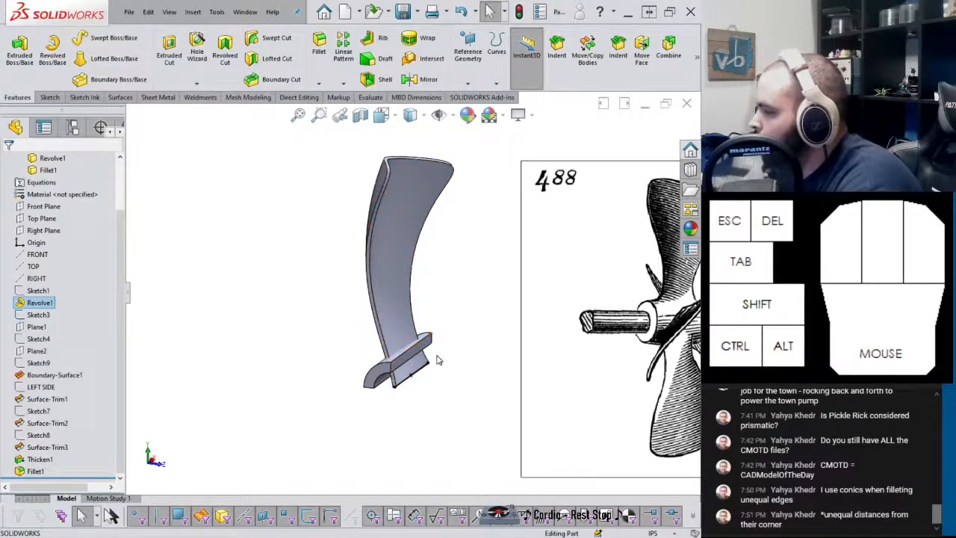
{"action": "scroll", "coordinate": [607, 341], "scroll_direction": "up", "scroll_amount": 2}
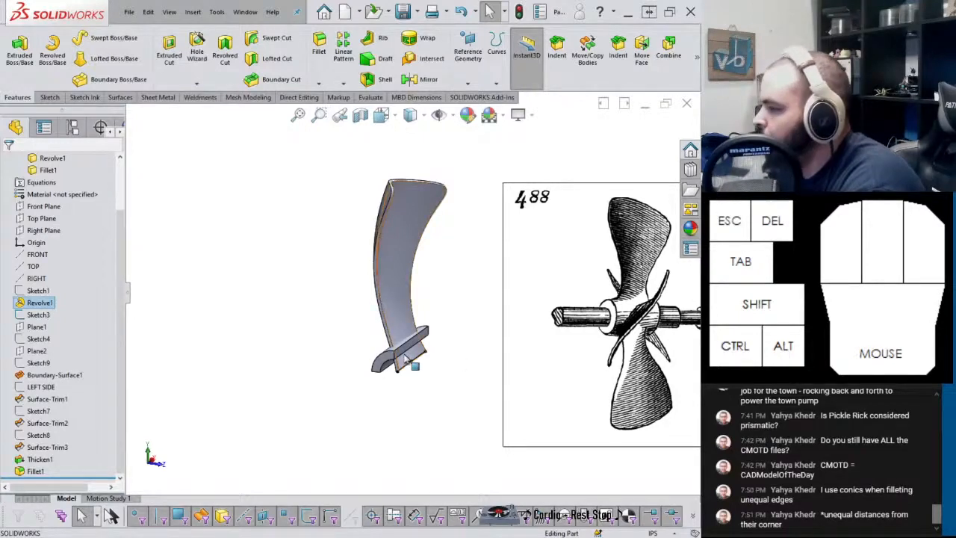
{"action": "scroll", "coordinate": [400, 366], "scroll_direction": "down", "scroll_amount": 2}
{"action": "left_click", "coordinate": [509, 219]}
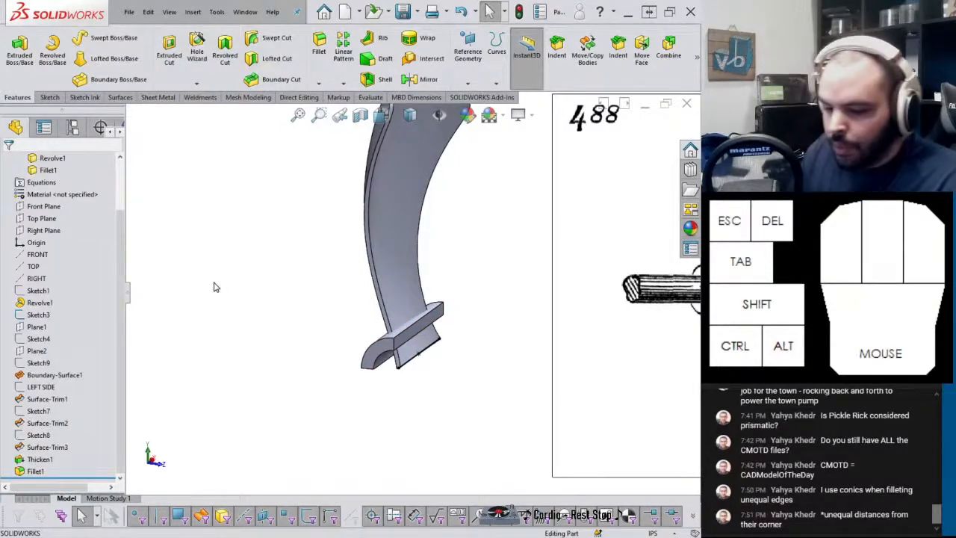
{"action": "type", "text": "wcomb"}
{"action": "key", "text": "Return"}
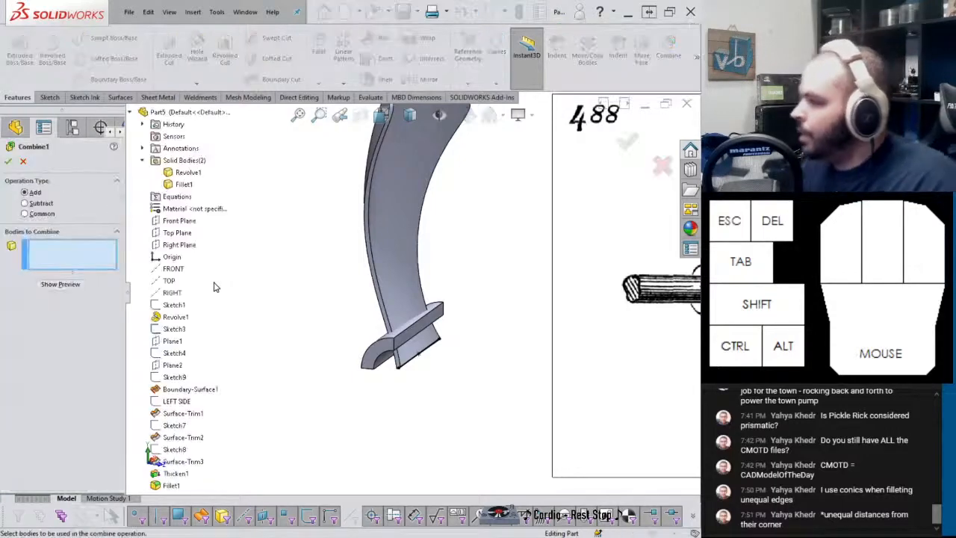
{"action": "left_click", "coordinate": [386, 277]}
{"action": "left_click", "coordinate": [384, 359]}
{"action": "right_click", "coordinate": [384, 359]}
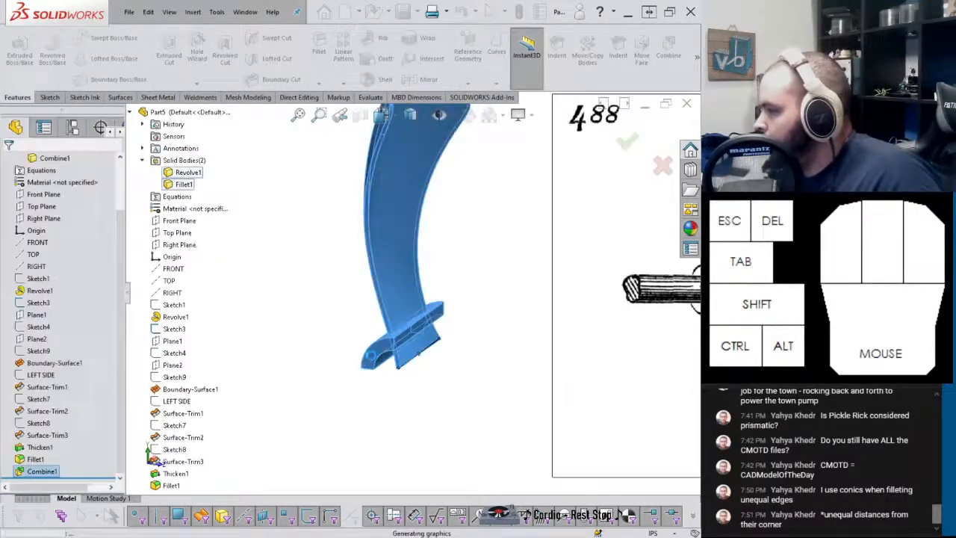
{"action": "middle_click_drag", "start_coordinate": [374, 352], "coordinate": [351, 373]}
{"action": "left_click", "coordinate": [391, 431]}
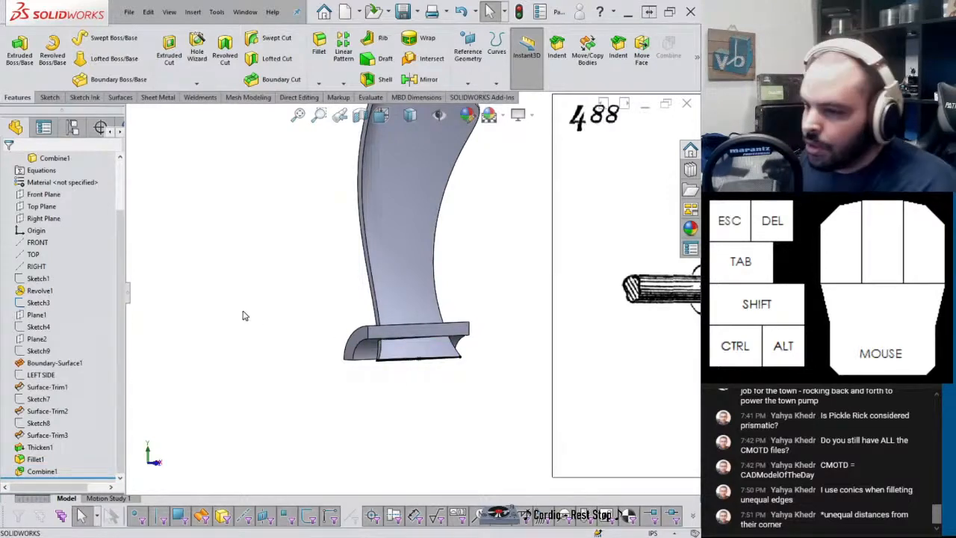
Remove the blade stub projecting inside the hub bore by deleting and patching its five faces
{"action": "type", "text": "wdel"}
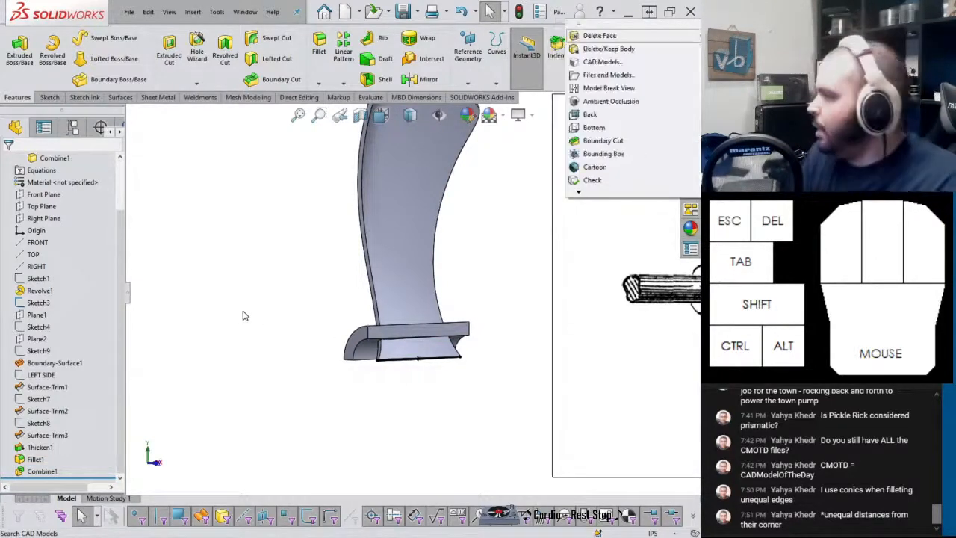
{"action": "key", "text": "Return"}
{"action": "scroll", "coordinate": [378, 369], "scroll_direction": "down", "scroll_amount": 5}
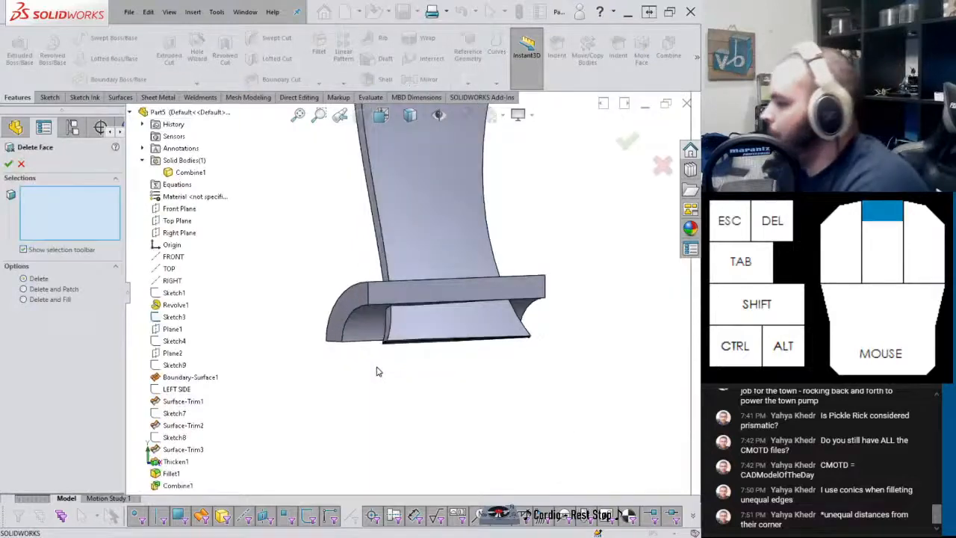
{"action": "middle_click_drag", "start_coordinate": [400, 291], "coordinate": [420, 277]}
{"action": "scroll", "coordinate": [343, 450], "scroll_direction": "down", "scroll_amount": 3}
{"action": "scroll", "coordinate": [382, 372], "scroll_direction": "up", "scroll_amount": 5}
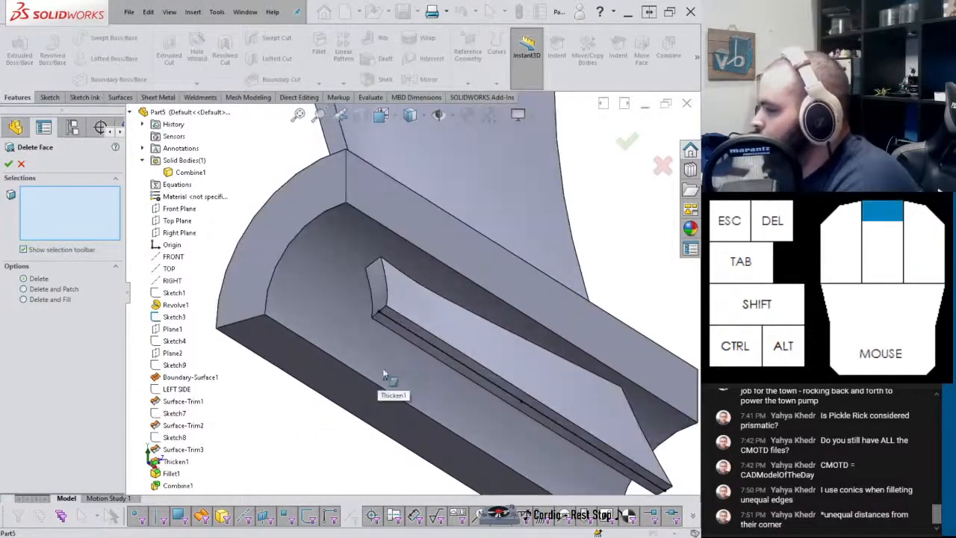
{"action": "left_click", "coordinate": [415, 334]}
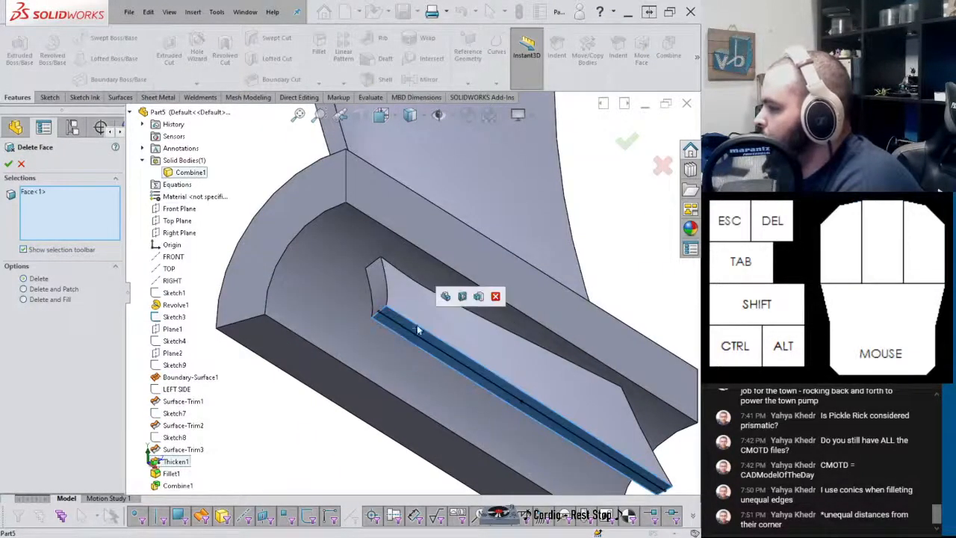
{"action": "left_click", "coordinate": [445, 299]}
{"action": "left_click", "coordinate": [43, 289]}
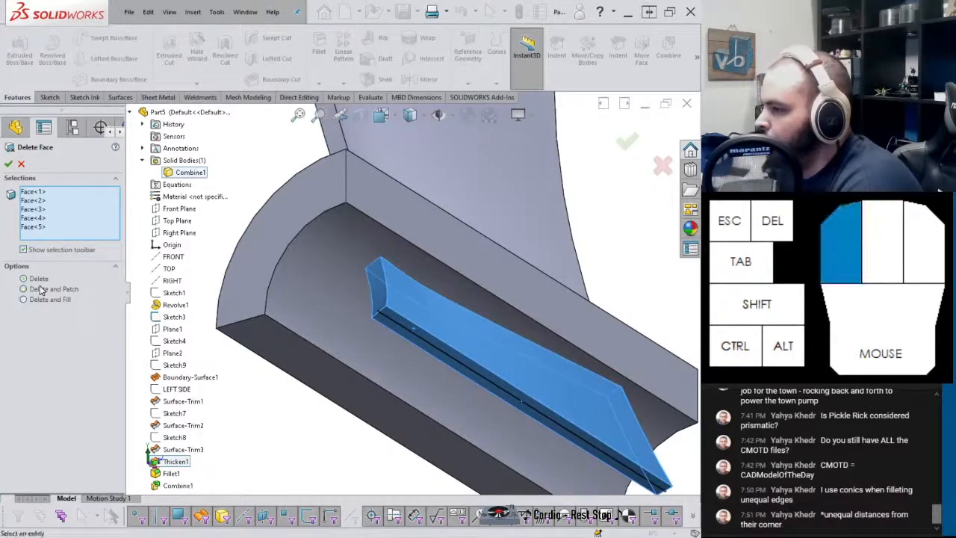
{"action": "left_click", "coordinate": [8, 163]}
{"action": "scroll", "coordinate": [486, 316], "scroll_direction": "down", "scroll_amount": 3}
{"action": "middle_click_drag", "start_coordinate": [486, 316], "coordinate": [458, 405]}
{"action": "scroll", "coordinate": [448, 395], "scroll_direction": "down", "scroll_amount": 4}
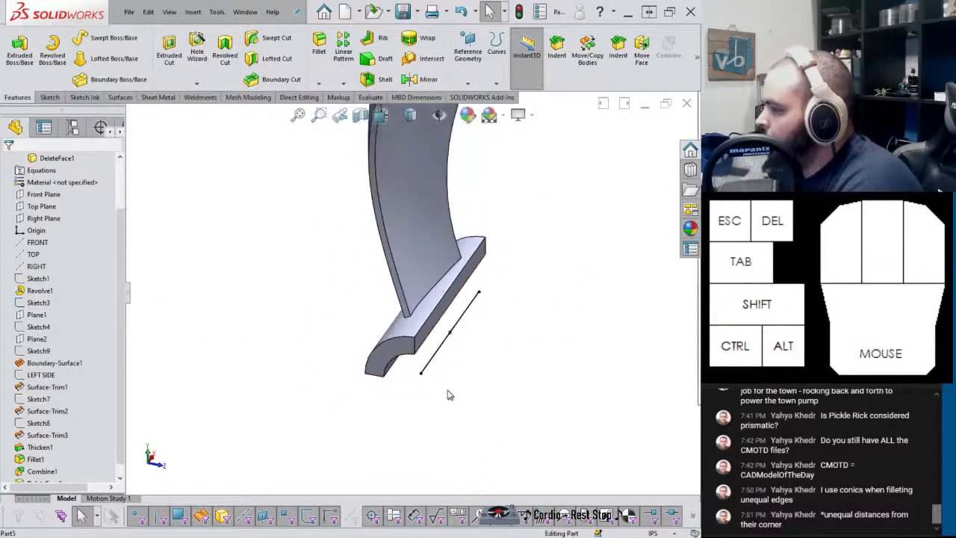
{"action": "scroll", "coordinate": [438, 313], "scroll_direction": "down", "scroll_amount": 2}
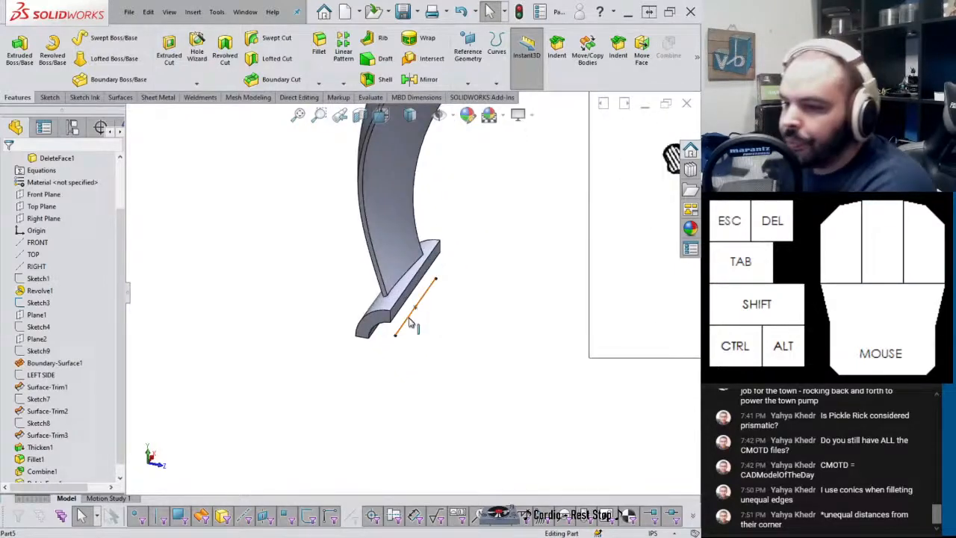
Save the part as PROPELLER in the 504 - MOVEMENT 488 folder
{"action": "key", "text": "ctrl+s"}
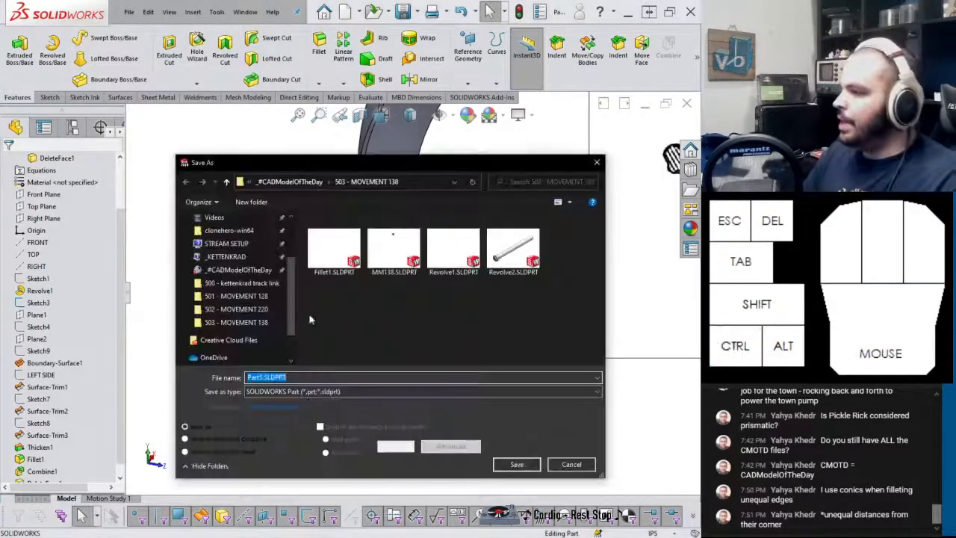
{"action": "left_click", "coordinate": [294, 184]}
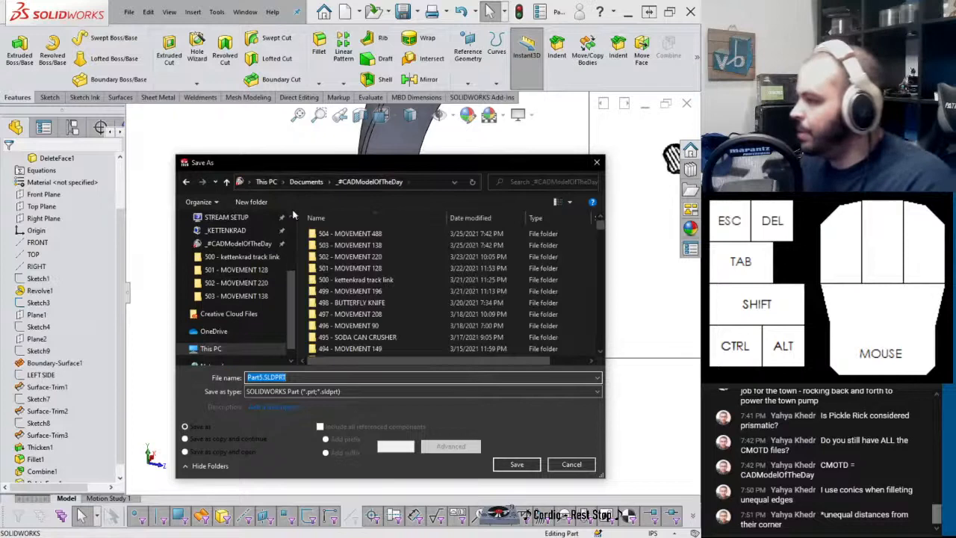
{"action": "double_click", "coordinate": [350, 233]}
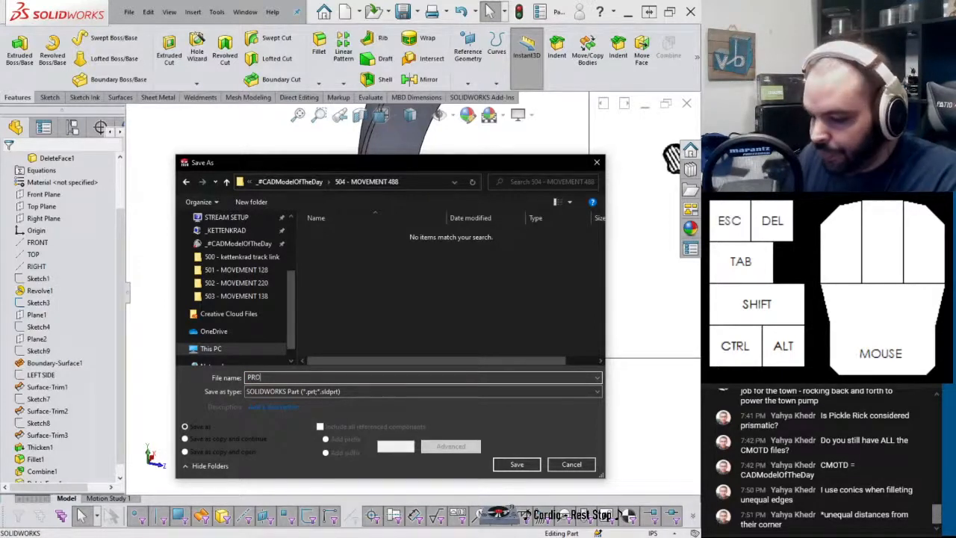
{"action": "key", "text": "Return"}
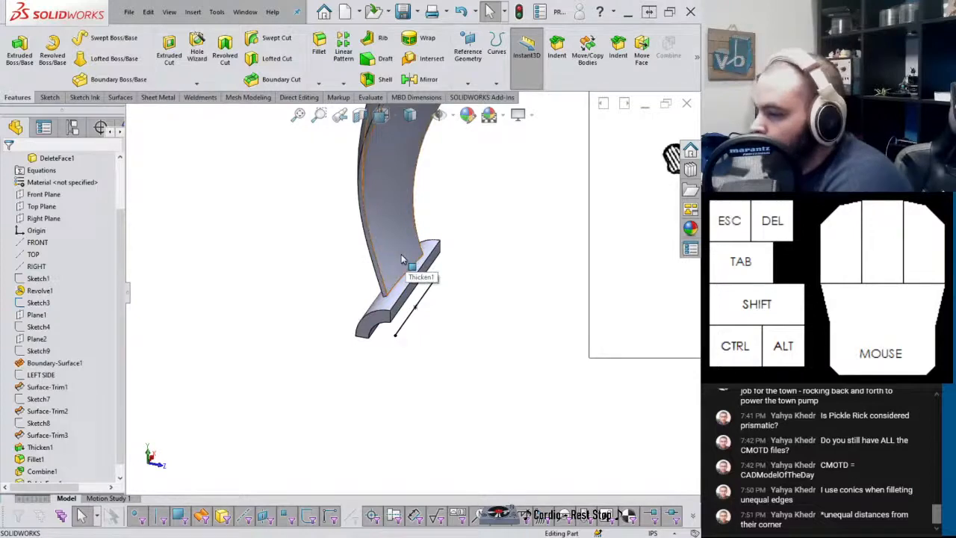
Try a 0.25 in constant size fillet with a Conic Rho profile around the loop where the blade meets the hub
{"action": "middle_click_drag", "start_coordinate": [402, 254], "coordinate": [402, 278]}
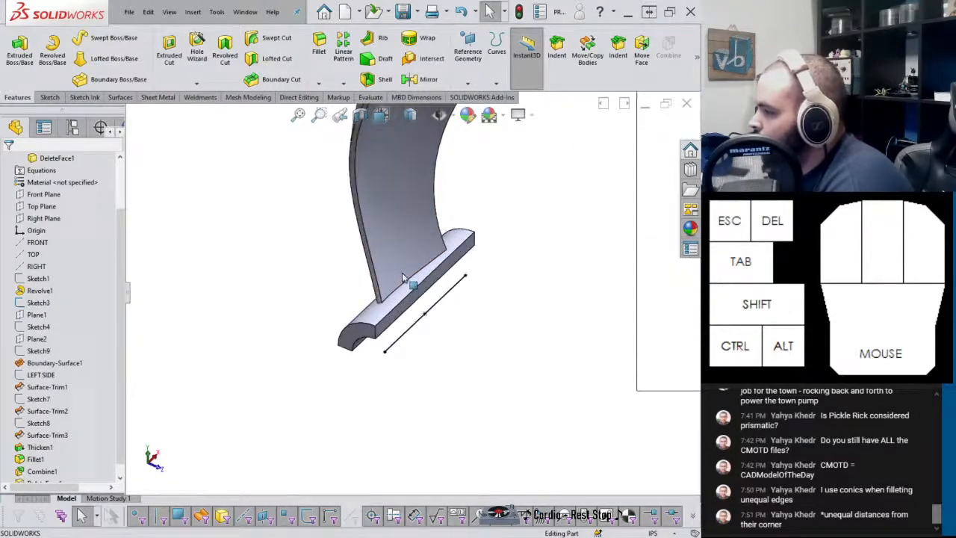
{"action": "left_click", "coordinate": [319, 45]}
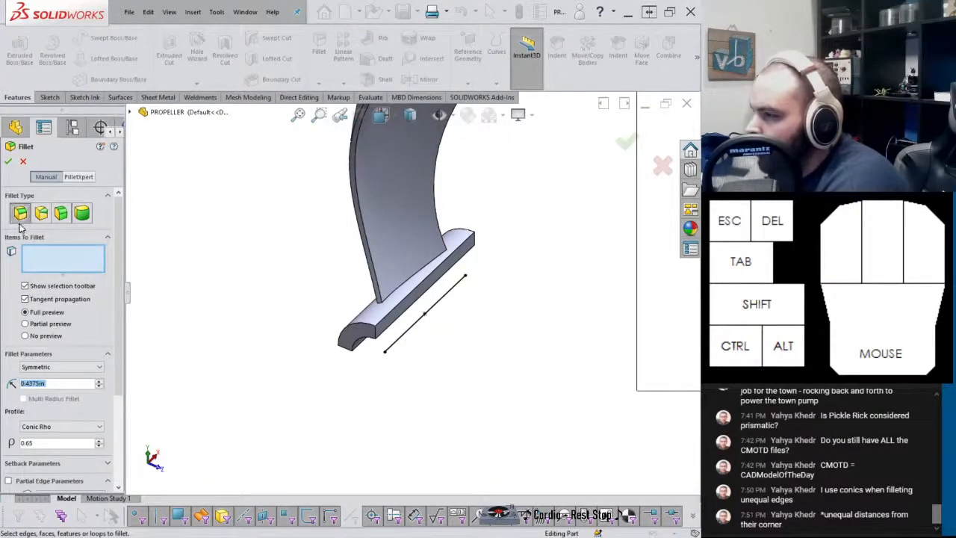
{"action": "scroll", "coordinate": [407, 313], "scroll_direction": "down", "scroll_amount": 3}
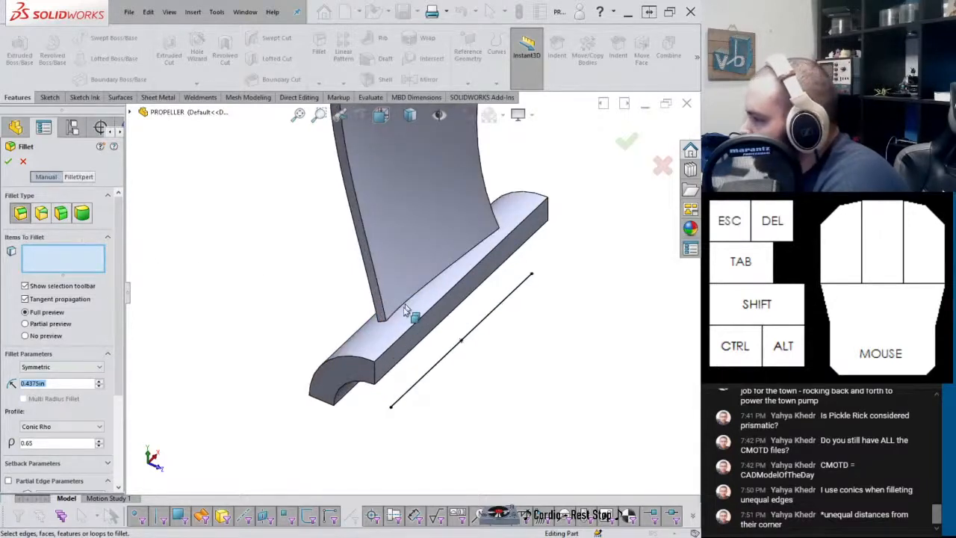
{"action": "right_click", "coordinate": [398, 317]}
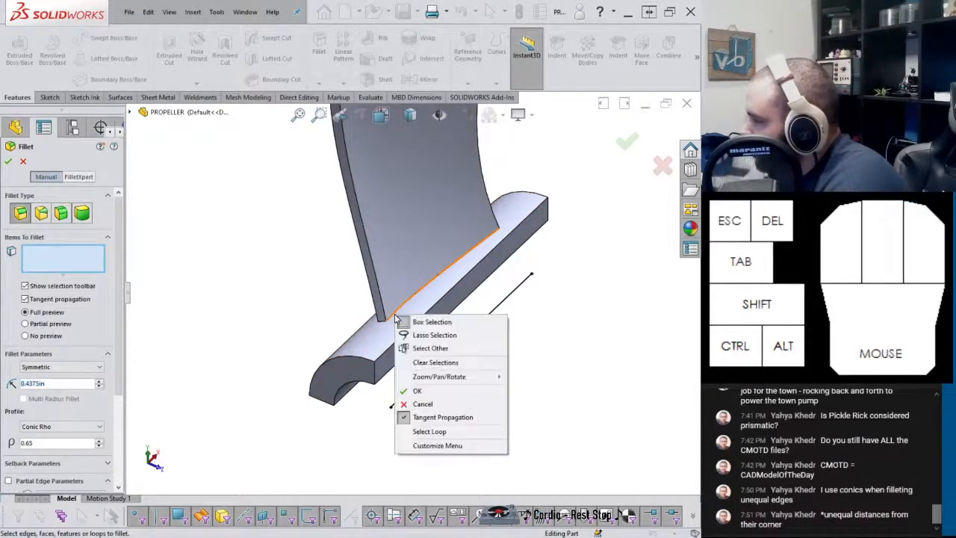
{"action": "left_click", "coordinate": [429, 431]}
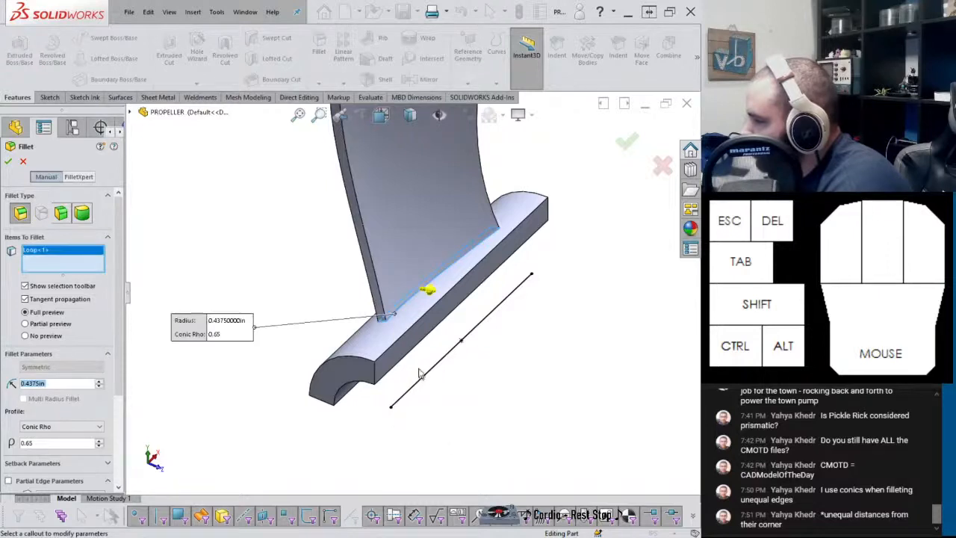
{"action": "type", "text": "0.25"}
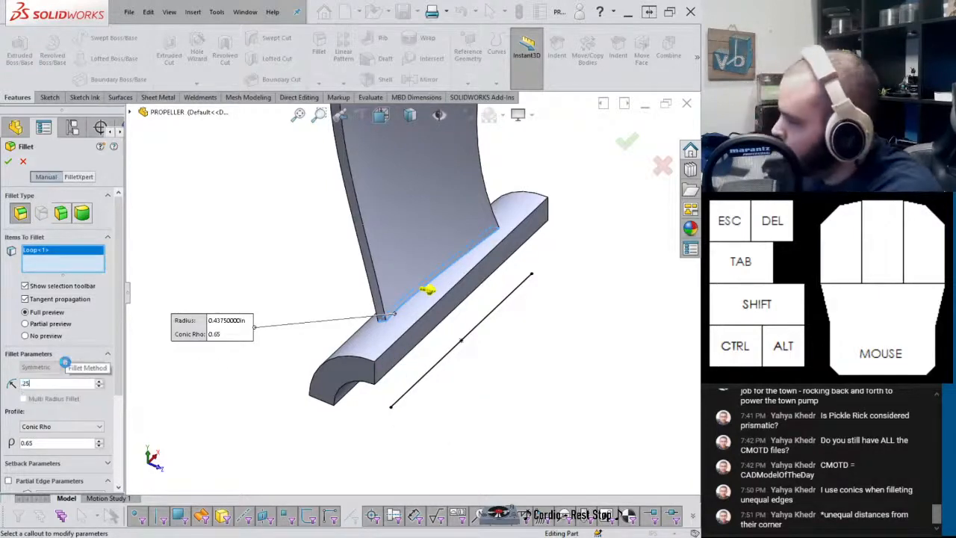
{"action": "key", "text": "Return"}
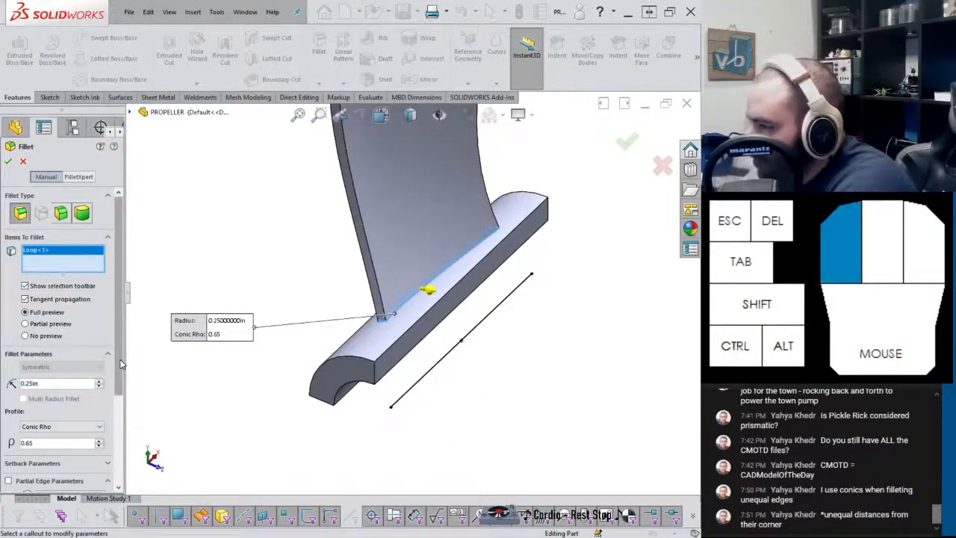
Try the Round corners option and a Circular profile for the blade-root fillet, and cancel the fillet
{"action": "scroll", "coordinate": [120, 358], "scroll_direction": "down", "scroll_amount": 3}
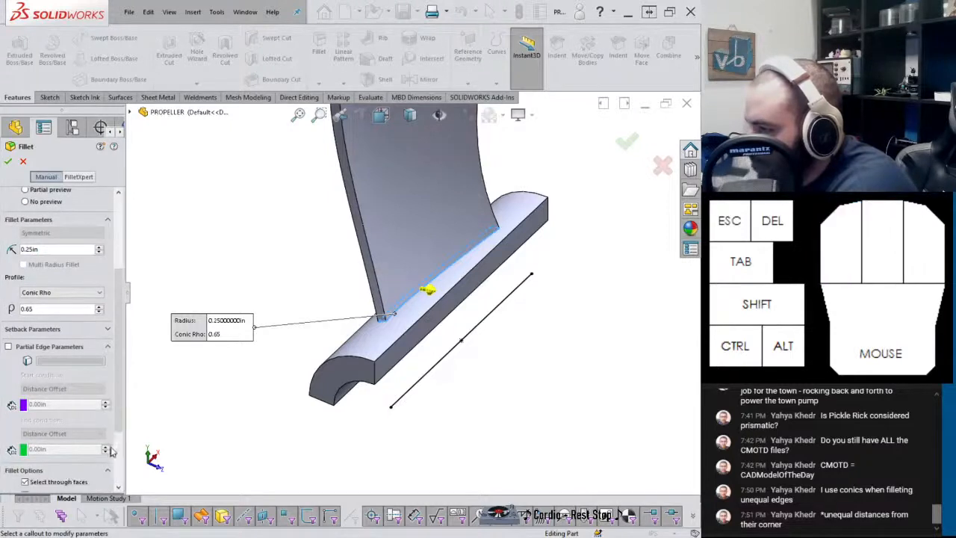
{"action": "left_click", "coordinate": [66, 471]}
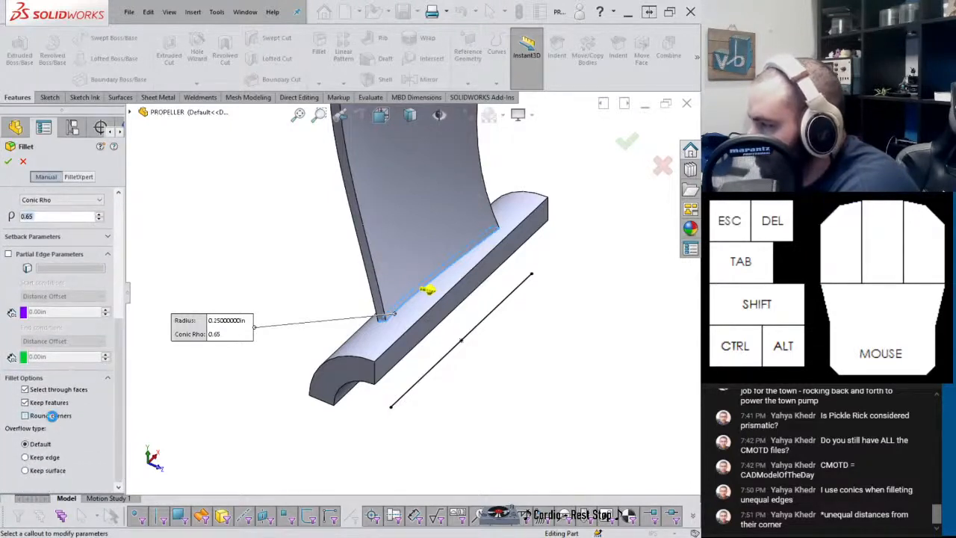
{"action": "left_click", "coordinate": [53, 416]}
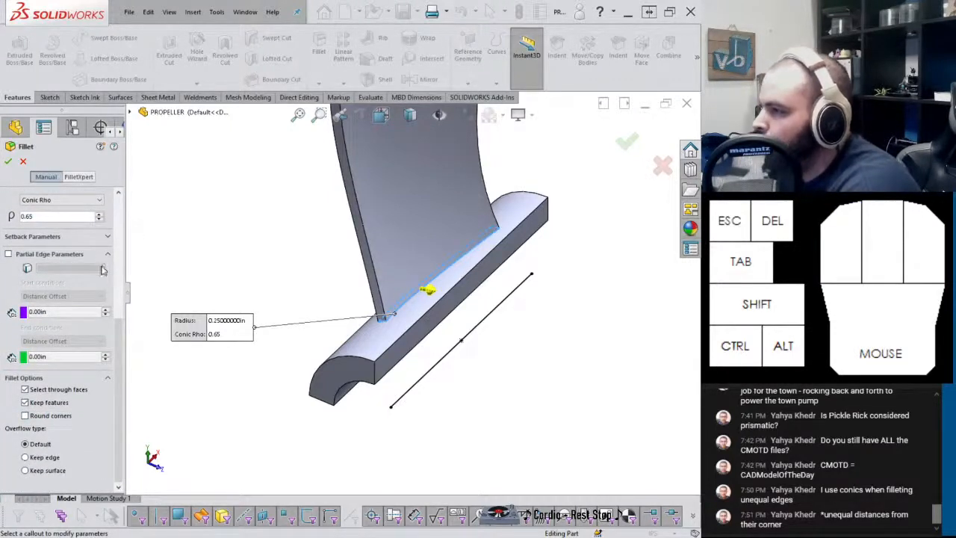
{"action": "scroll", "coordinate": [103, 284], "scroll_direction": "up", "scroll_amount": 2}
{"action": "left_click", "coordinate": [68, 295]}
{"action": "left_click", "coordinate": [71, 305]}
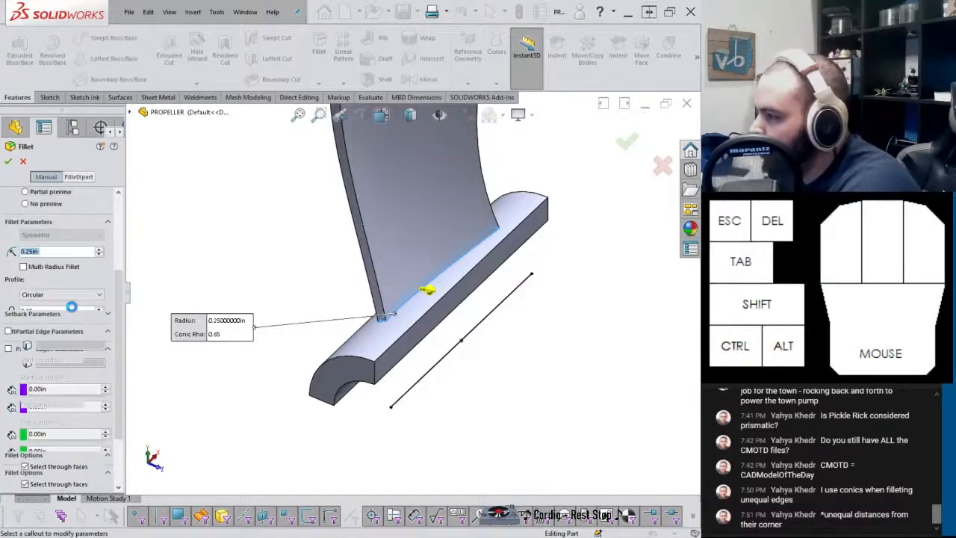
{"action": "left_click_drag", "start_coordinate": [120, 302], "coordinate": [123, 223]}
{"action": "left_click", "coordinate": [25, 162]}
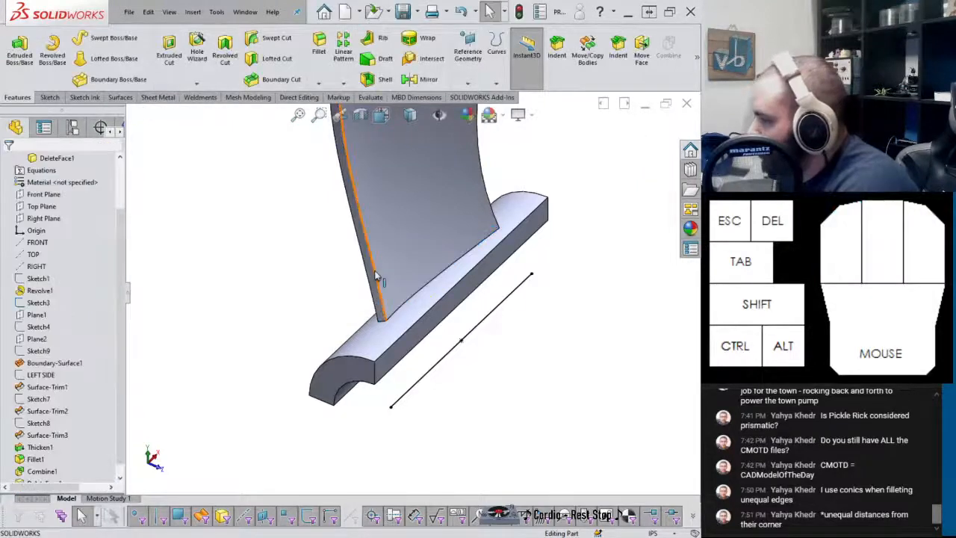
Try a full round fillet on the blade's narrow edge face, using the two broad blade faces as side faces
{"action": "left_click", "coordinate": [397, 264]}
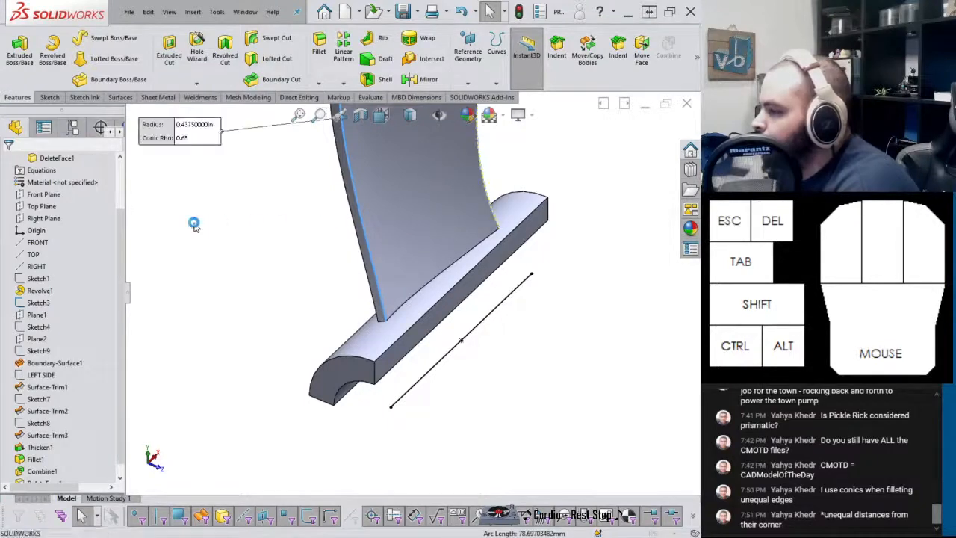
{"action": "right_click", "coordinate": [65, 261]}
{"action": "left_click", "coordinate": [73, 268]}
{"action": "left_click", "coordinate": [82, 213]}
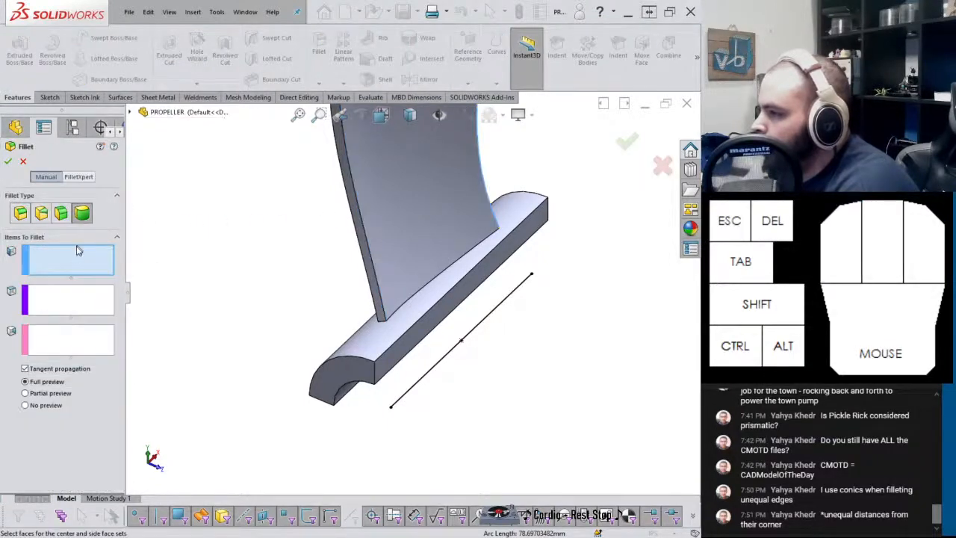
{"action": "left_click", "coordinate": [390, 254]}
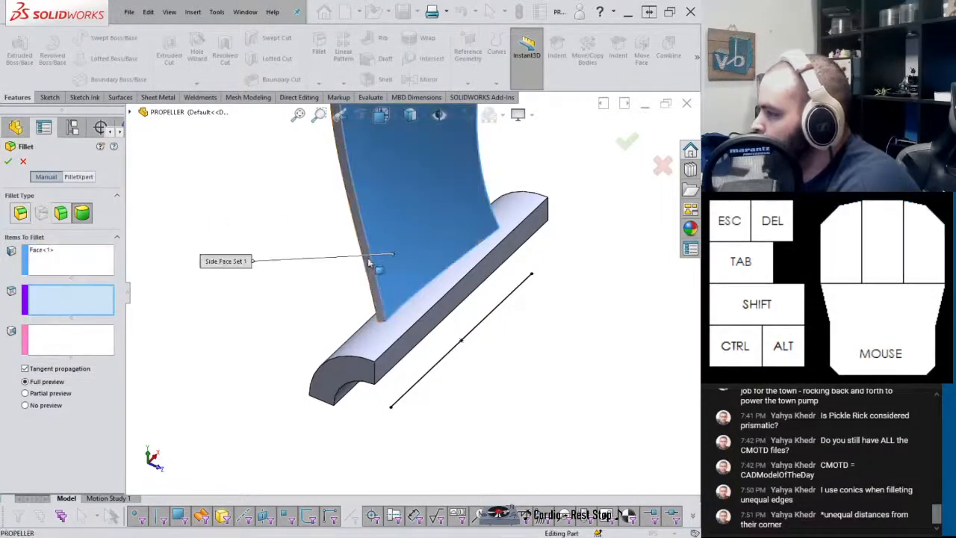
{"action": "left_click", "coordinate": [366, 263]}
{"action": "middle_click_drag", "start_coordinate": [366, 261], "coordinate": [366, 187]}
{"action": "left_click", "coordinate": [334, 239]}
{"action": "scroll", "coordinate": [399, 299], "scroll_direction": "up", "scroll_amount": 6}
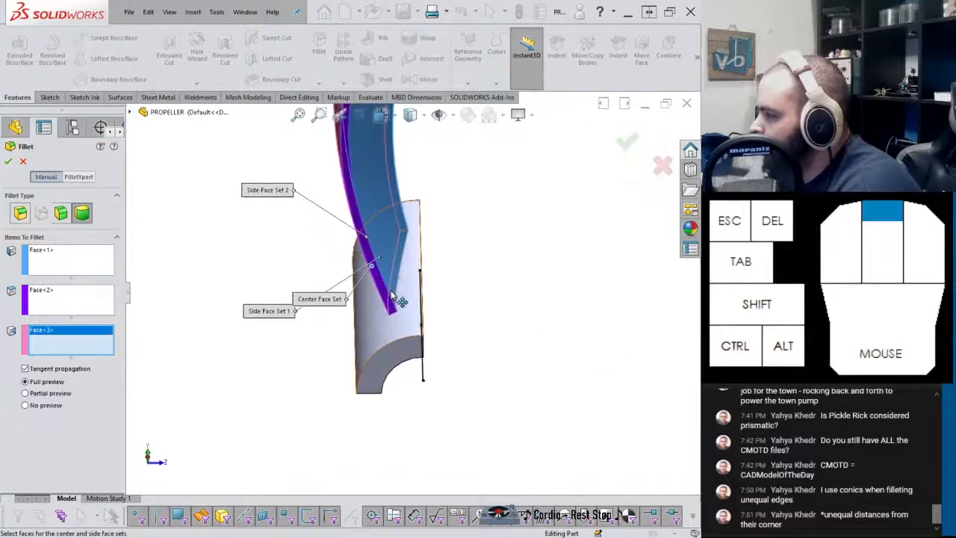
Switch to a constant size fillet, clear the carried-over faces, and select one long outline edge of the blade
{"action": "left_click", "coordinate": [21, 214]}
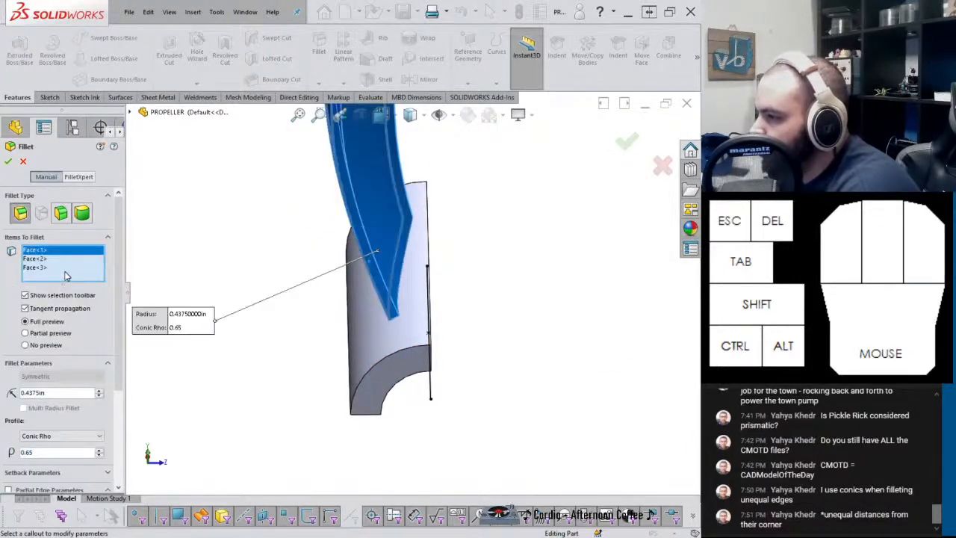
{"action": "right_click", "coordinate": [65, 273]}
{"action": "left_click", "coordinate": [101, 280]}
{"action": "left_click", "coordinate": [388, 289]}
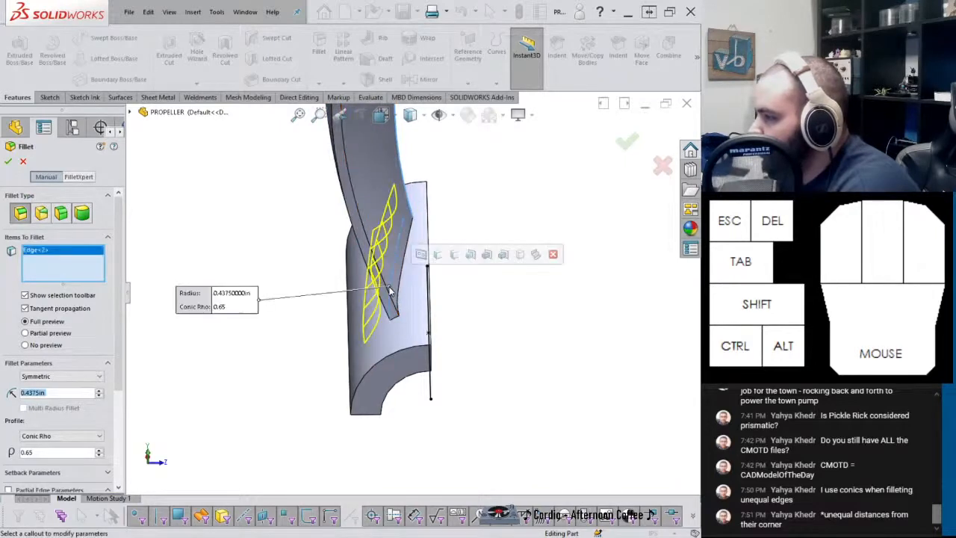
{"action": "left_click", "coordinate": [389, 289]}
{"action": "left_click", "coordinate": [388, 290]}
{"action": "middle_click", "coordinate": [297, 272]}
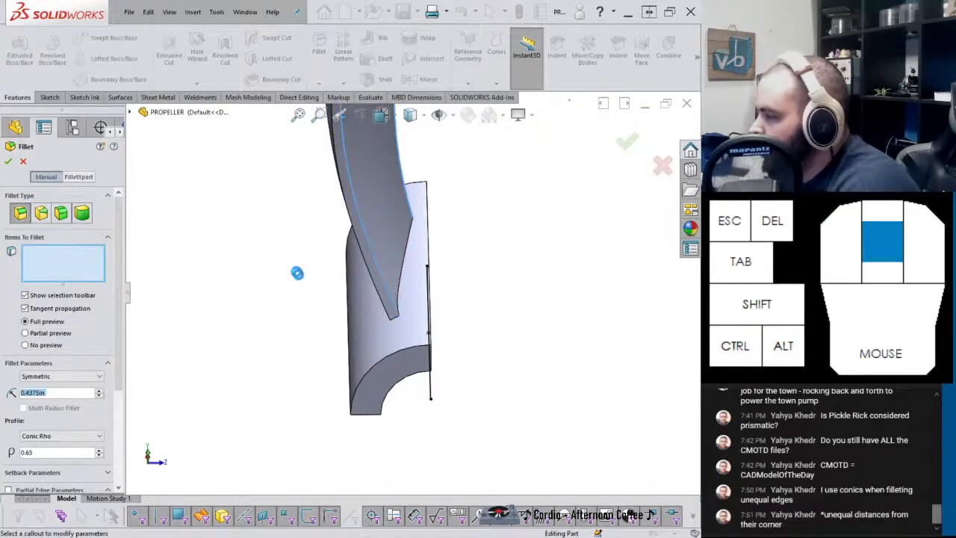
{"action": "middle_click_drag", "start_coordinate": [297, 290], "coordinate": [130, 341]}
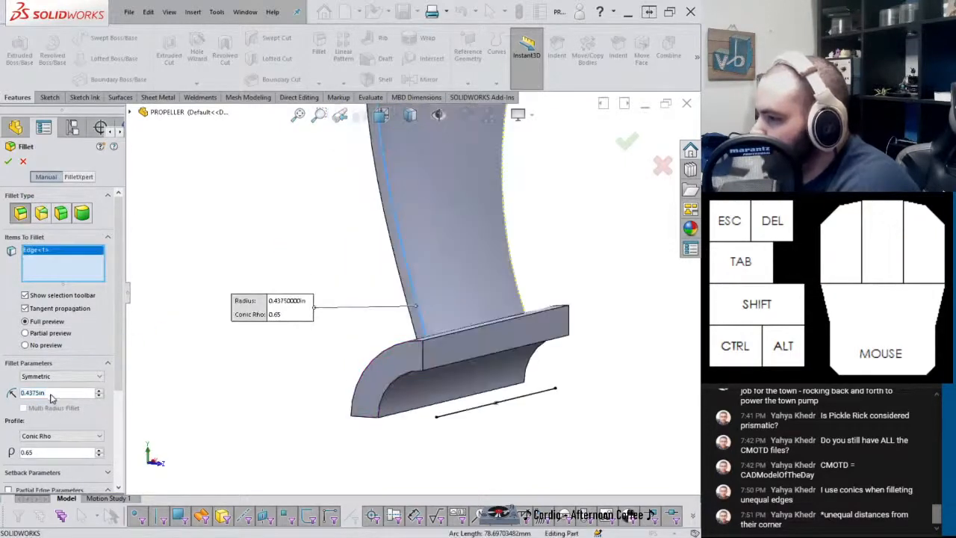
Set the blade edge fillet's radius to 0.03125 in
{"action": "left_click", "coordinate": [41, 394]}
{"action": "type", "text": ".03125"}
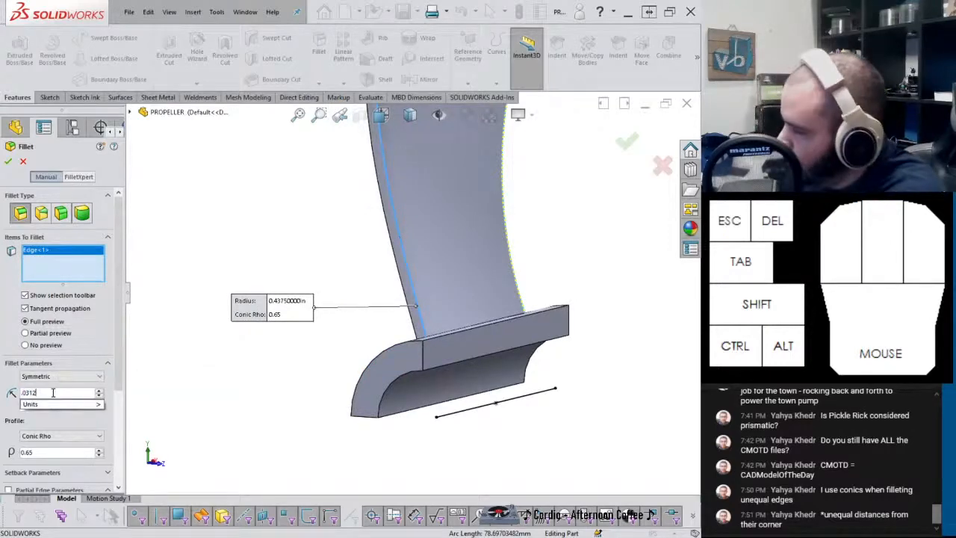
{"action": "key", "text": "Return"}
Try adding a broad blade face to the fillet selection with a 0.03 in radius
{"action": "middle_click_drag", "start_coordinate": [416, 263], "coordinate": [452, 336]}
{"action": "left_click", "coordinate": [445, 335]}
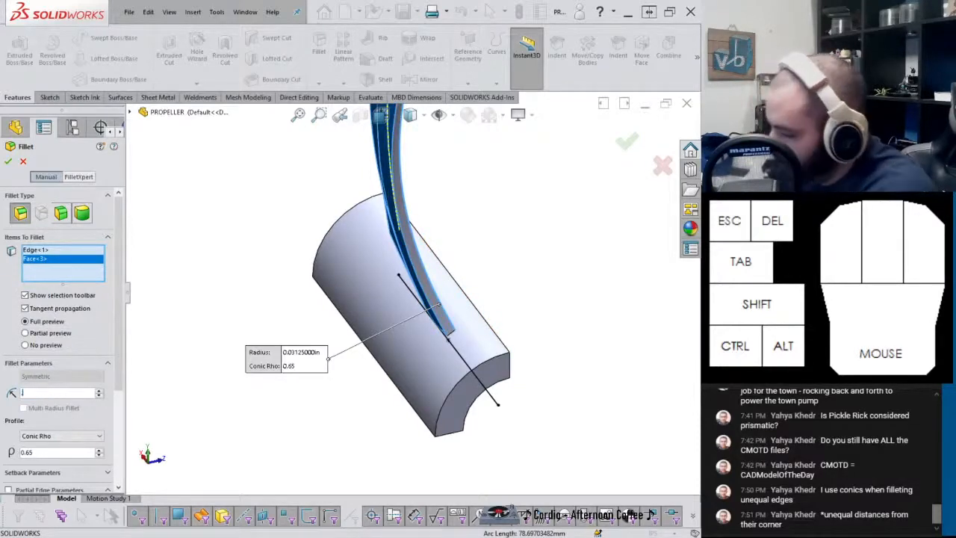
{"action": "type", "text": "0.03"}
{"action": "key", "text": "Return"}
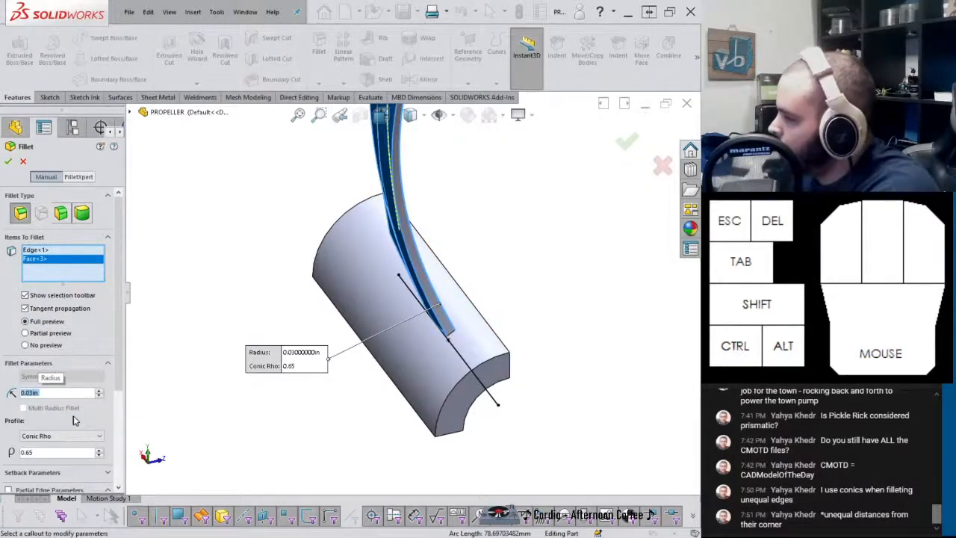
Replace the selected blade face with the blade's opposite outline edge and set the fillet radius to 0.03125 in
{"action": "middle_click_drag", "start_coordinate": [369, 292], "coordinate": [398, 262]}
{"action": "left_click", "coordinate": [478, 238]}
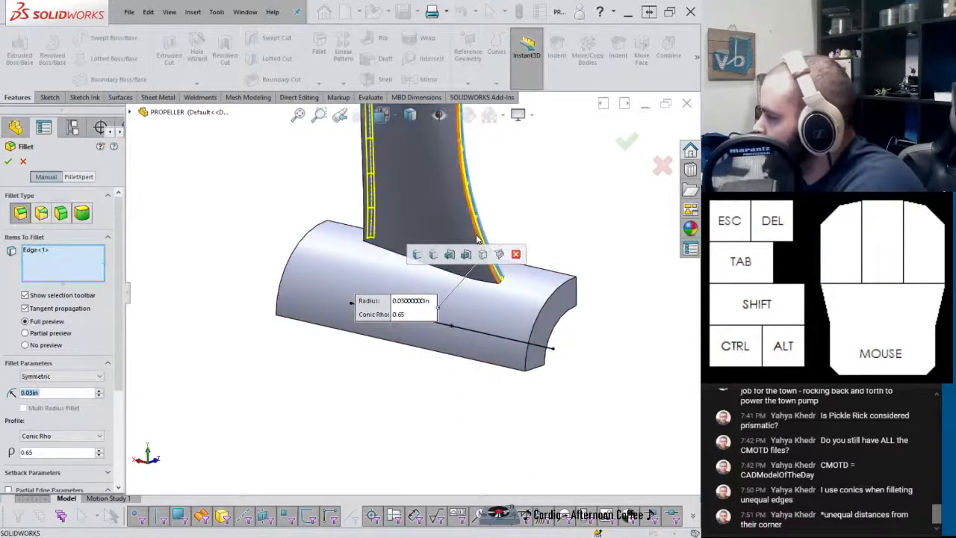
{"action": "left_click", "coordinate": [478, 238]}
{"action": "middle_click_drag", "start_coordinate": [478, 238], "coordinate": [384, 324]}
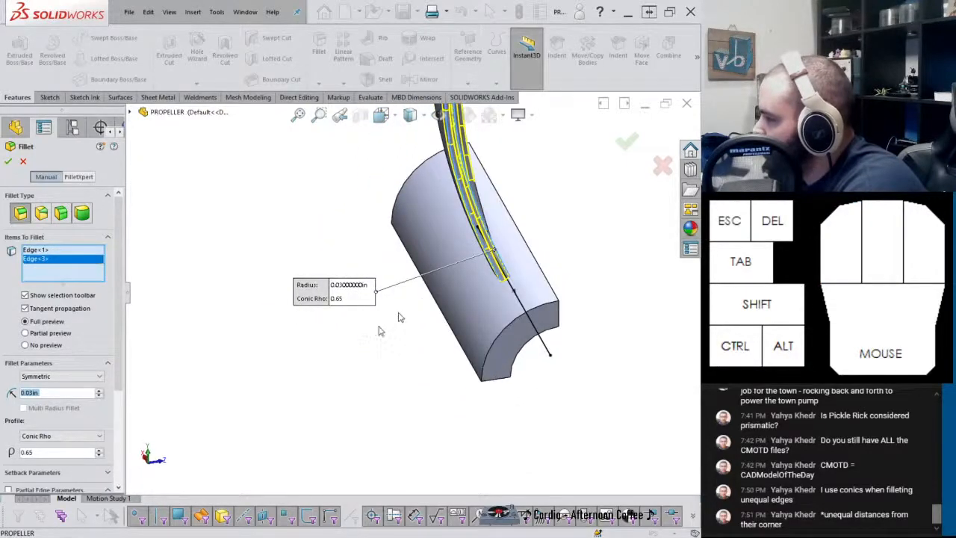
{"action": "type", "text": "0"}
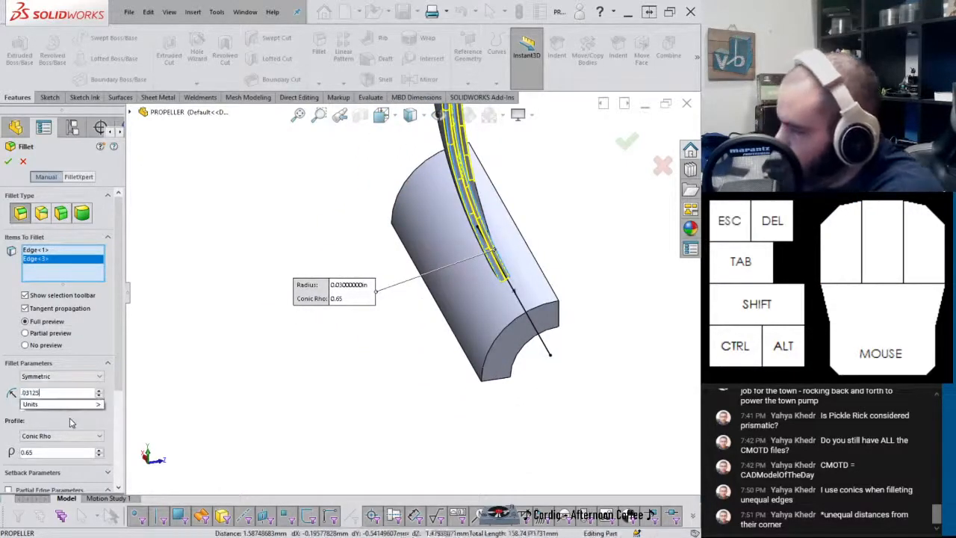
Try to fillet both selected blade perimeter edges with a 0.03125 in radius, retrying with 0.03 in
{"action": "key", "text": "Return"}
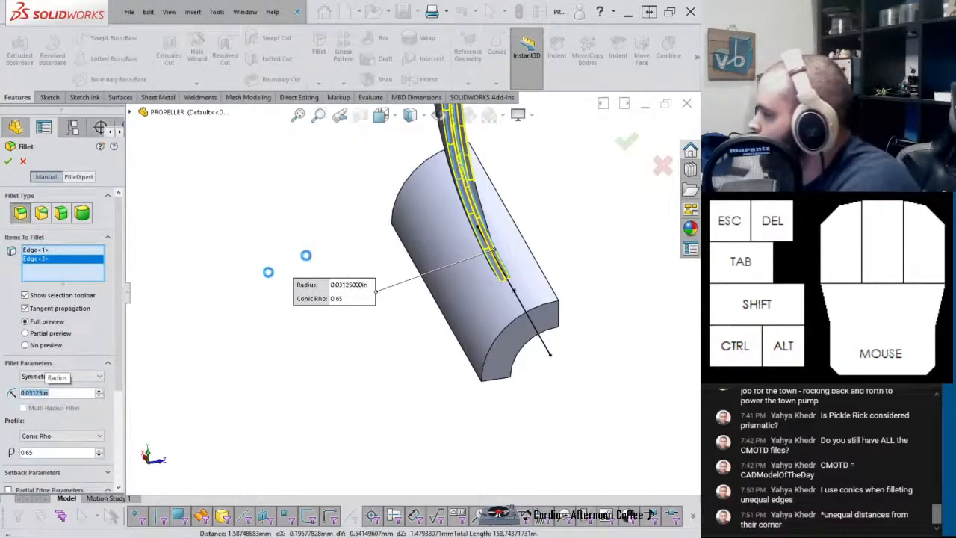
{"action": "double_click", "coordinate": [64, 393]}
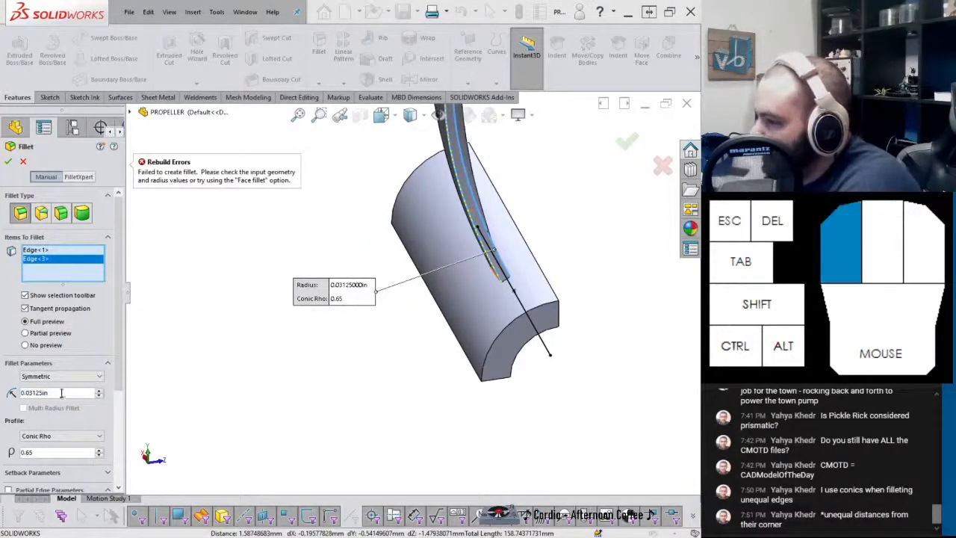
{"action": "type", "text": ".0312"}
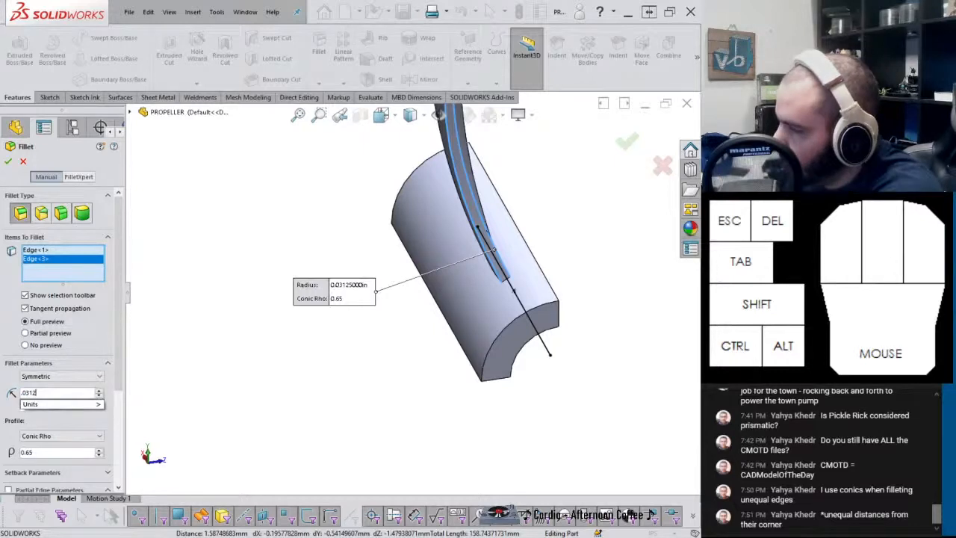
{"action": "key", "text": "BackSpace"}
{"action": "key", "text": "BackSpace"}
{"action": "key", "text": "Return"}
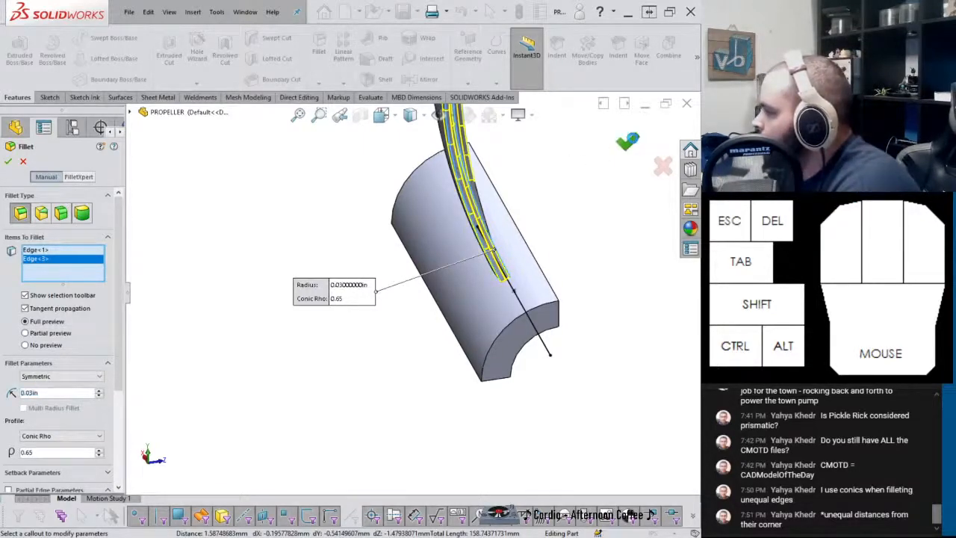
{"action": "left_click", "coordinate": [626, 143]}
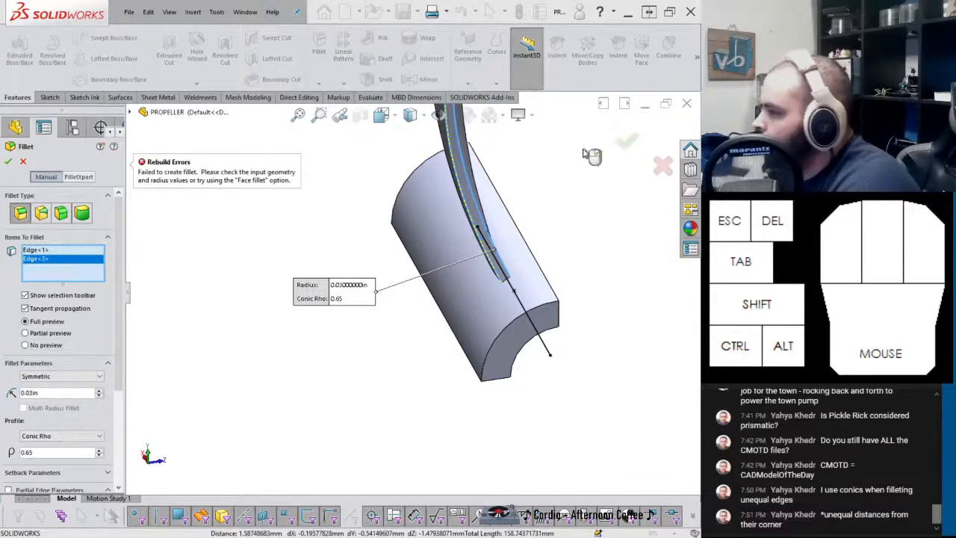
Remove the second edge from the fillet selection and fillet the remaining blade edge with a 0.03125 in radius
{"action": "middle_click_drag", "start_coordinate": [504, 164], "coordinate": [324, 217]}
{"action": "left_click", "coordinate": [43, 261]}
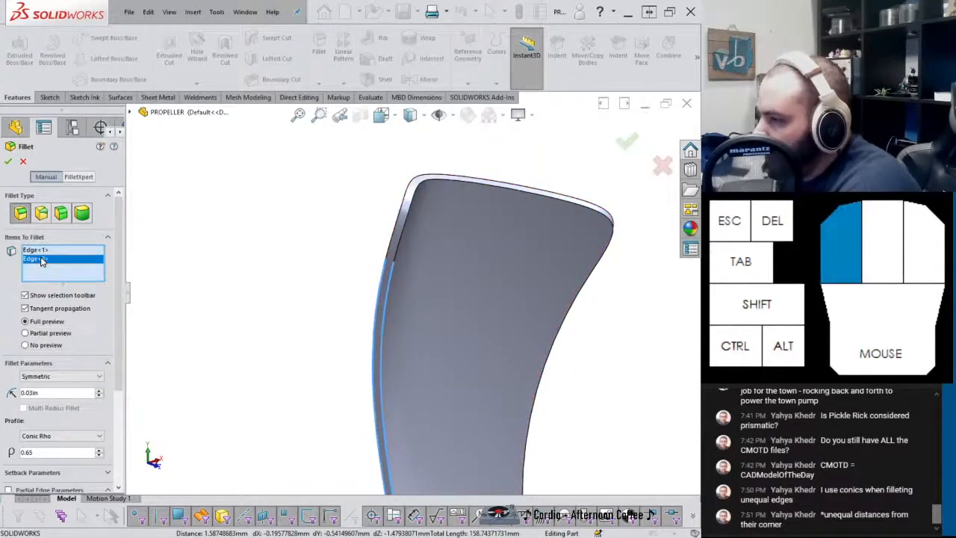
{"action": "key", "text": "Delete"}
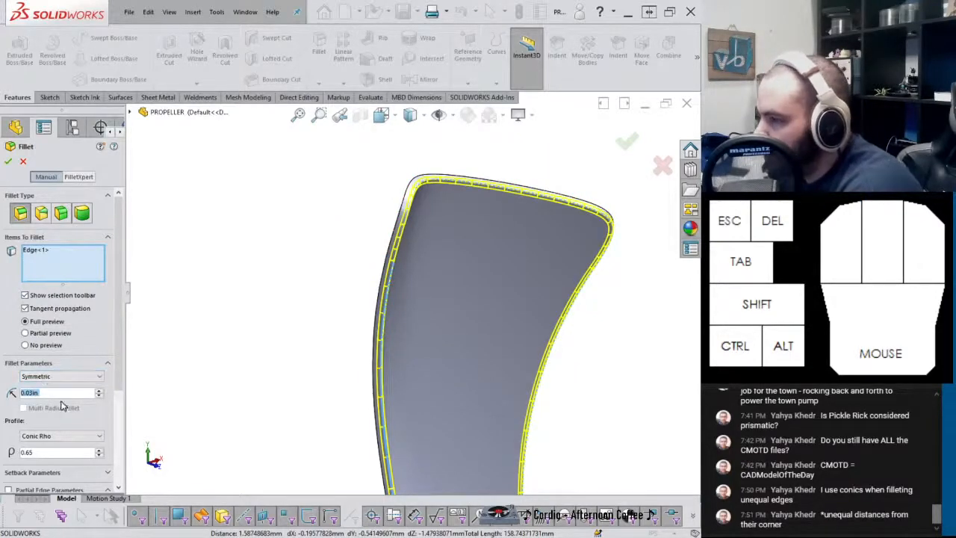
{"action": "type", "text": ".03125"}
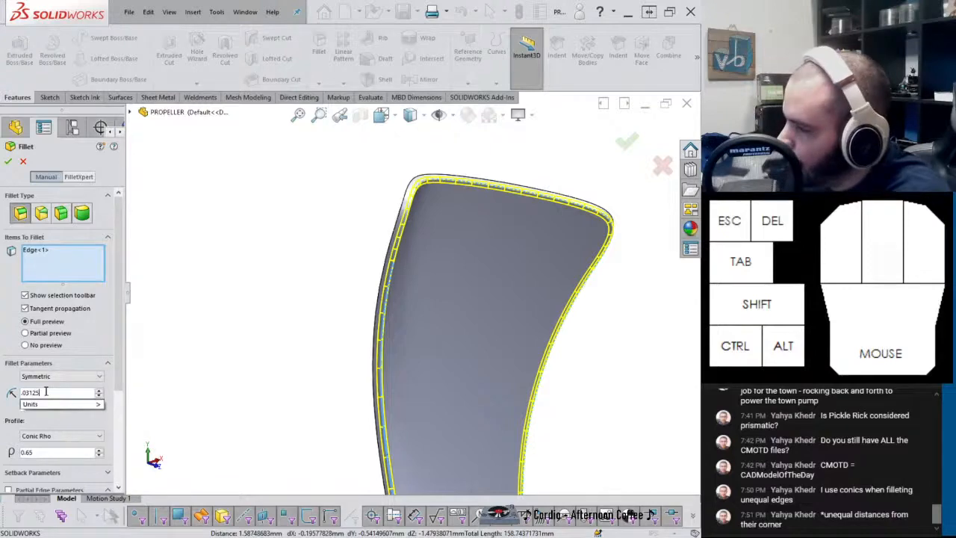
{"action": "key", "text": "Return"}
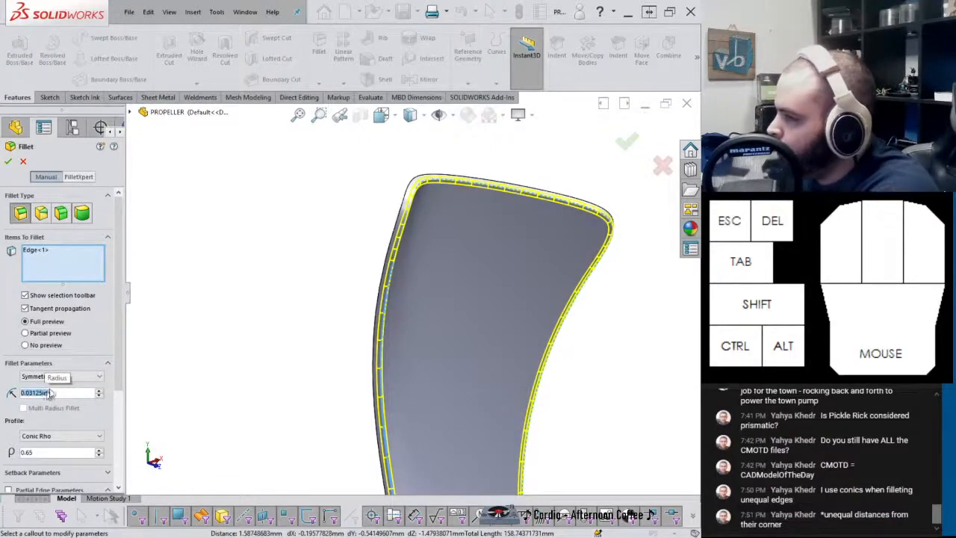
{"action": "left_click", "coordinate": [9, 162]}
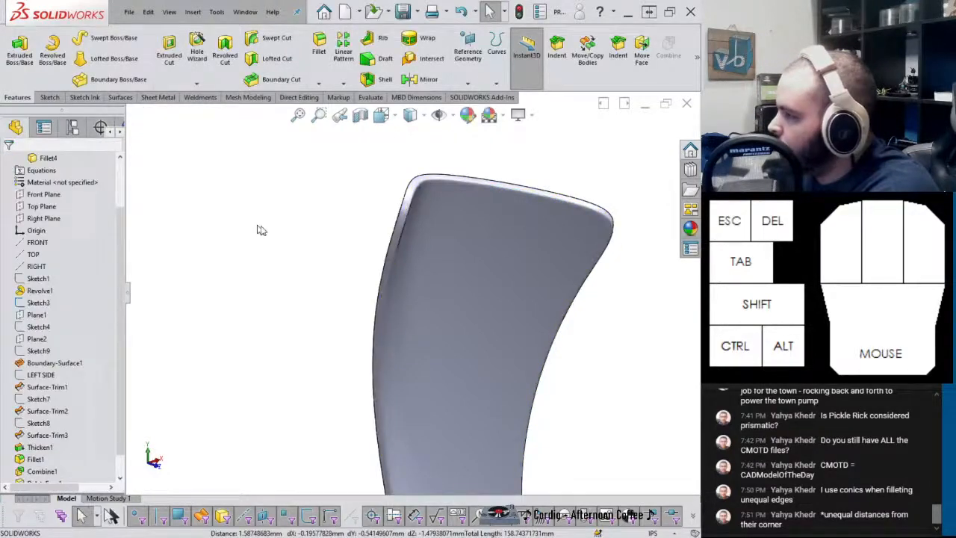
Display the model's tangent edges as phantom lines
{"action": "middle_click_drag", "start_coordinate": [257, 226], "coordinate": [327, 272]}
{"action": "scroll", "coordinate": [389, 413], "scroll_direction": "down", "scroll_amount": 3}
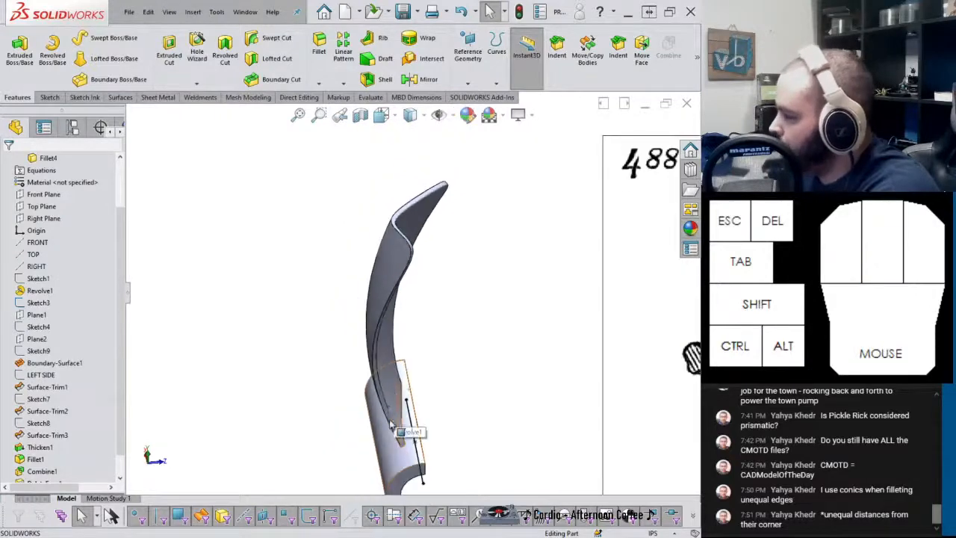
{"action": "scroll", "coordinate": [385, 407], "scroll_direction": "down", "scroll_amount": 5}
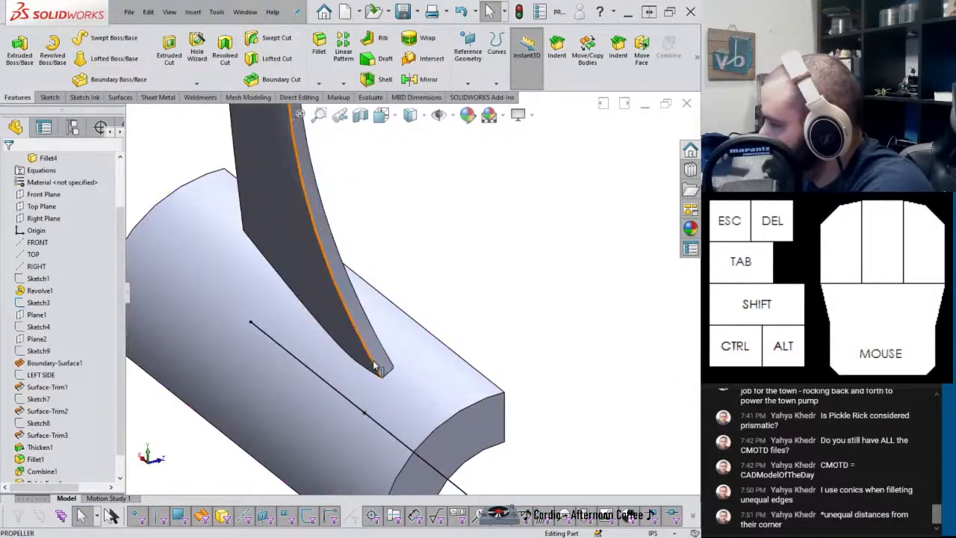
{"action": "left_click", "coordinate": [176, 15]}
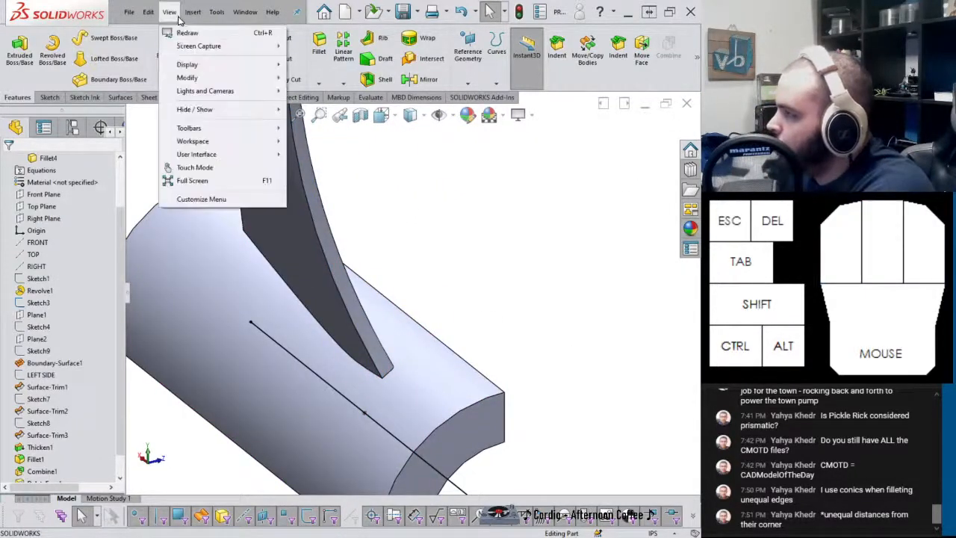
{"action": "mouse_move", "coordinate": [187, 65]}
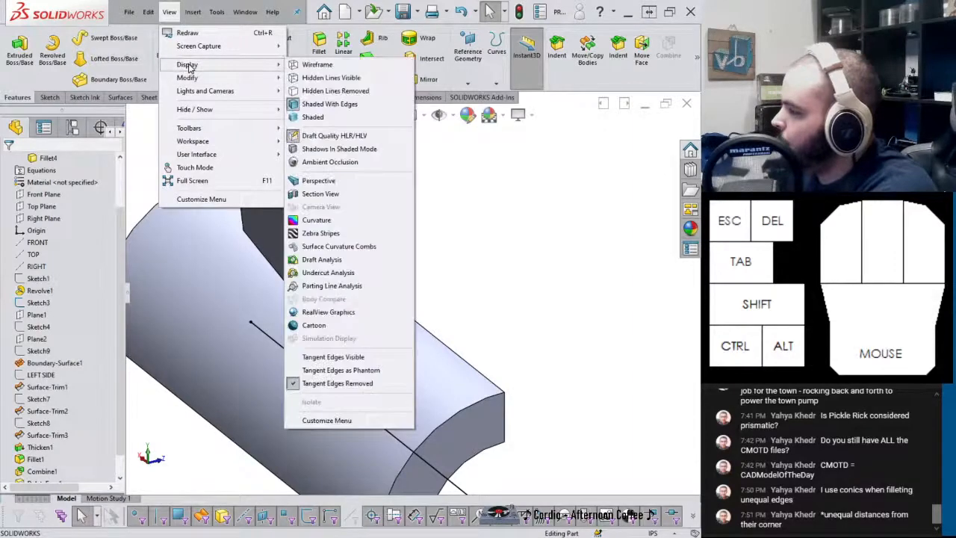
{"action": "left_click", "coordinate": [385, 369]}
Fillet the blade's opposite perimeter edge as a separate feature with a 0.03125 in radius and a Circular profile
{"action": "left_click", "coordinate": [364, 345]}
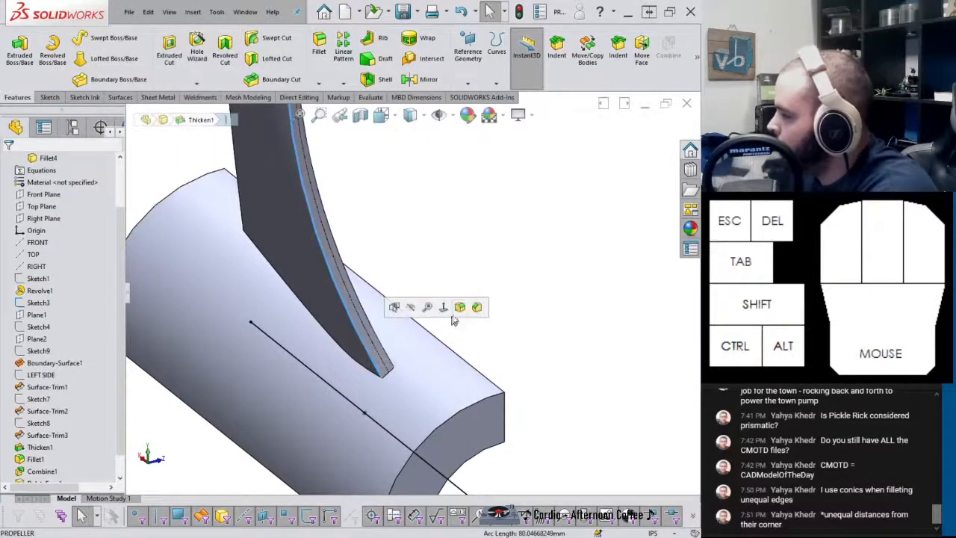
{"action": "left_click", "coordinate": [459, 307]}
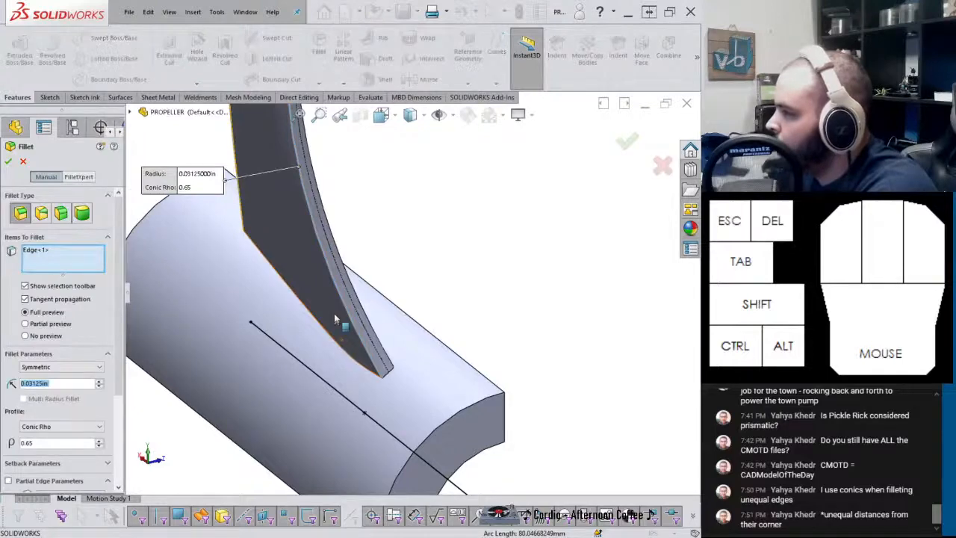
{"action": "scroll", "coordinate": [337, 311], "scroll_direction": "down", "scroll_amount": 10}
{"action": "scroll", "coordinate": [395, 203], "scroll_direction": "up", "scroll_amount": 3}
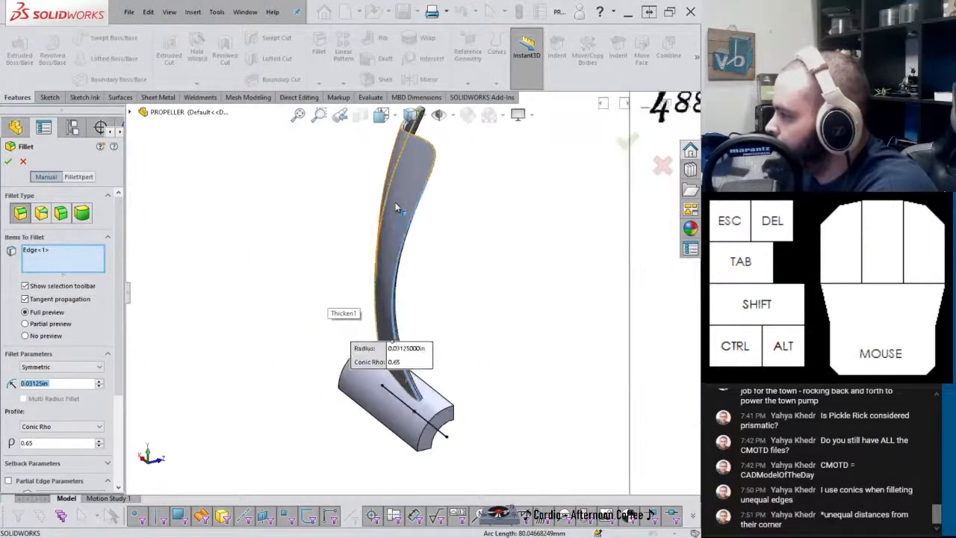
{"action": "left_click", "coordinate": [64, 427]}
{"action": "left_click", "coordinate": [52, 437]}
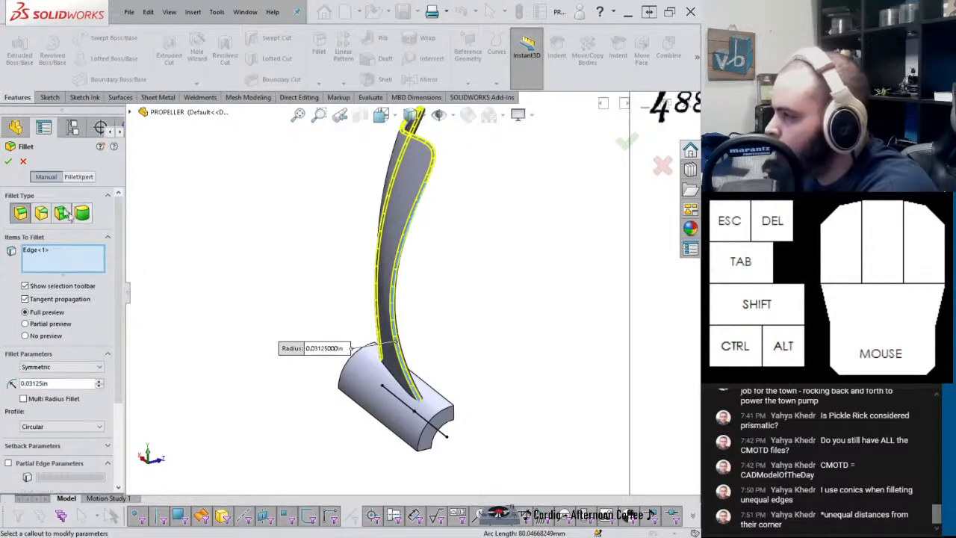
{"action": "left_click", "coordinate": [8, 163]}
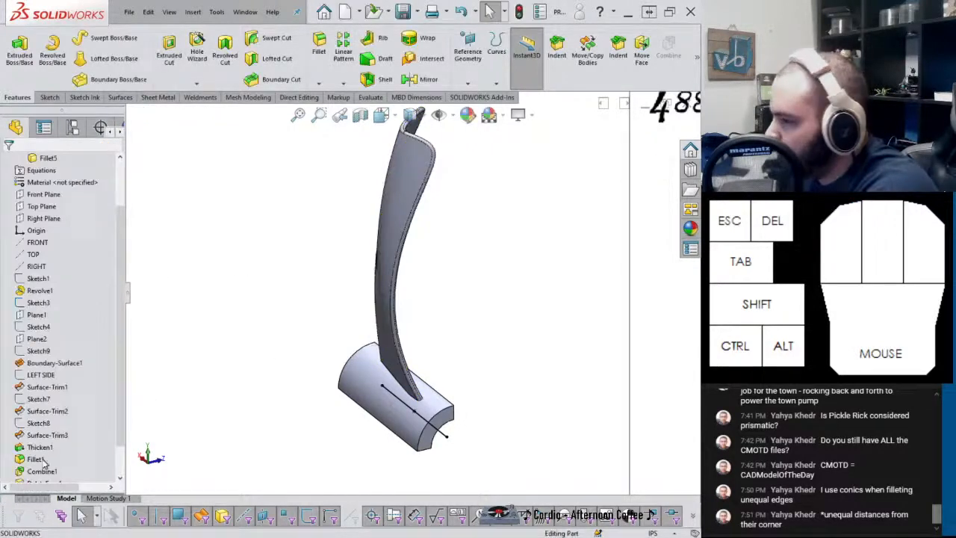
Edit Fillet4 and change its profile to Circular
{"action": "left_click", "coordinate": [37, 465]}
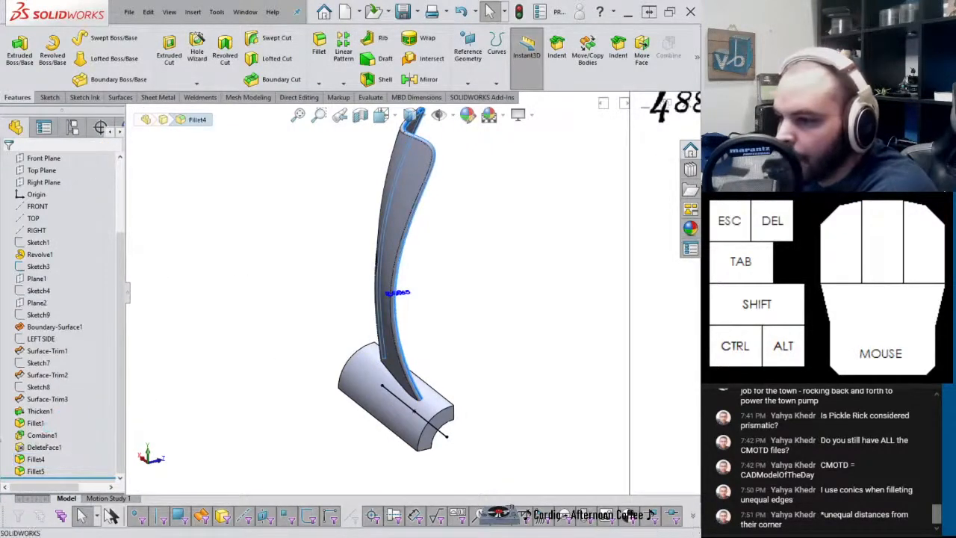
{"action": "left_click", "coordinate": [60, 409]}
{"action": "left_click", "coordinate": [34, 423]}
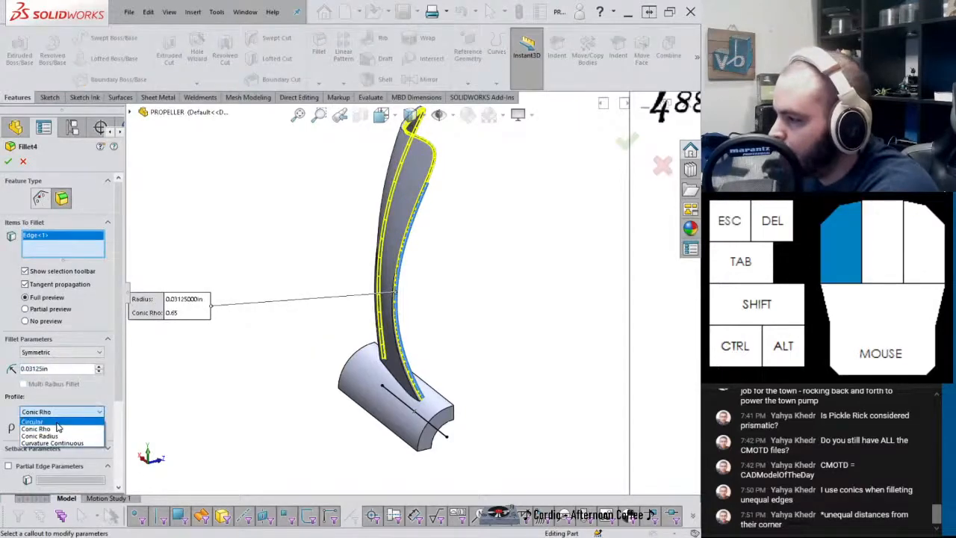
{"action": "left_click", "coordinate": [9, 163]}
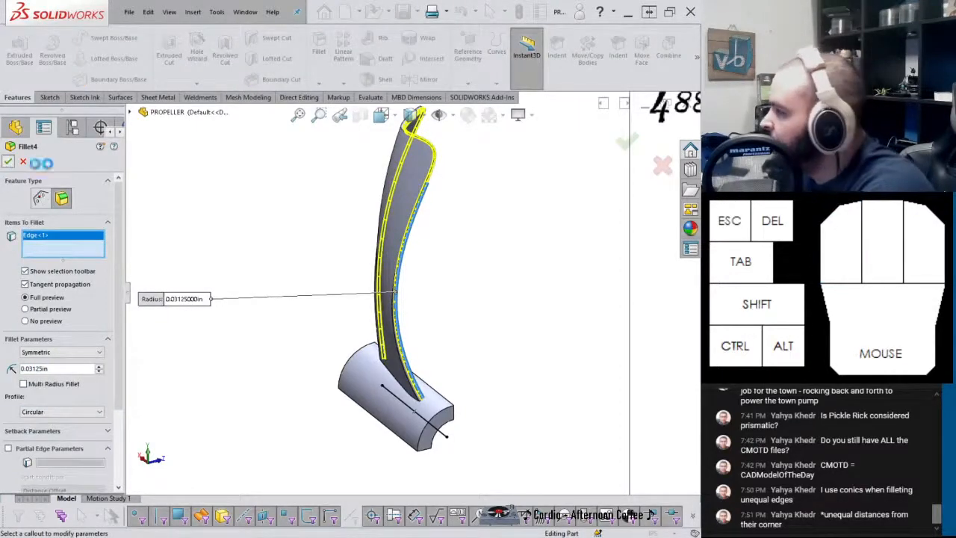
Edit Fillet4 again and add the blade's opposite perimeter edge to its selection
{"action": "left_click", "coordinate": [41, 471]}
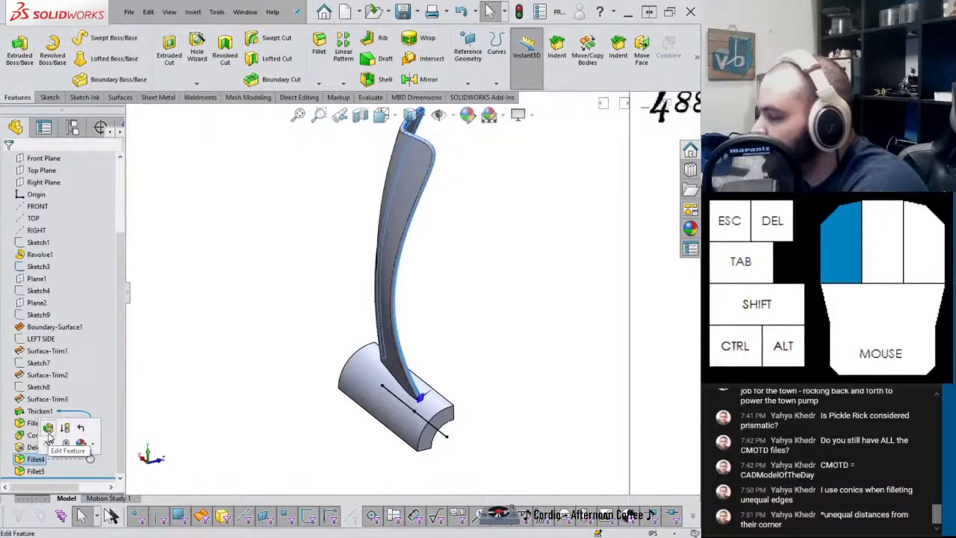
{"action": "scroll", "coordinate": [419, 373], "scroll_direction": "down", "scroll_amount": 2}
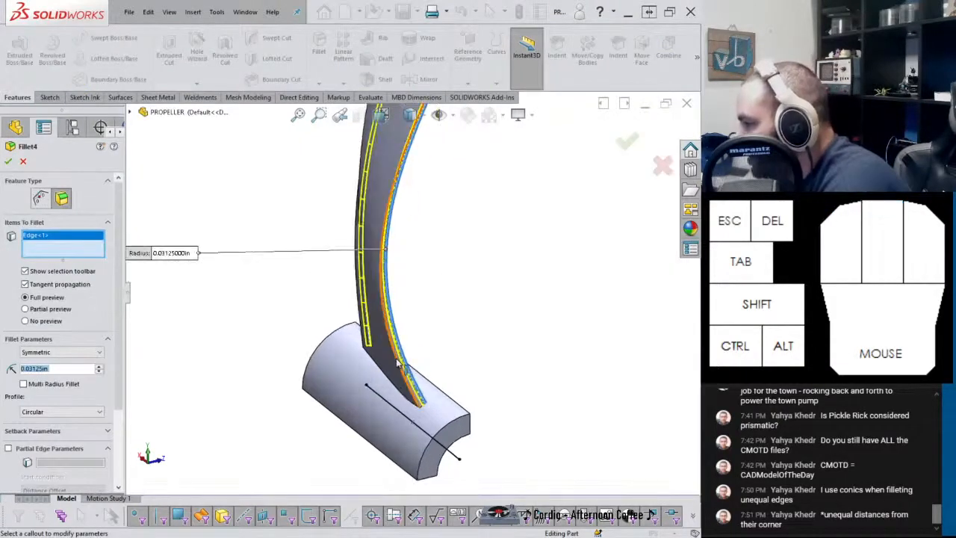
{"action": "left_click", "coordinate": [399, 364]}
{"action": "right_click", "coordinate": [398, 363]}
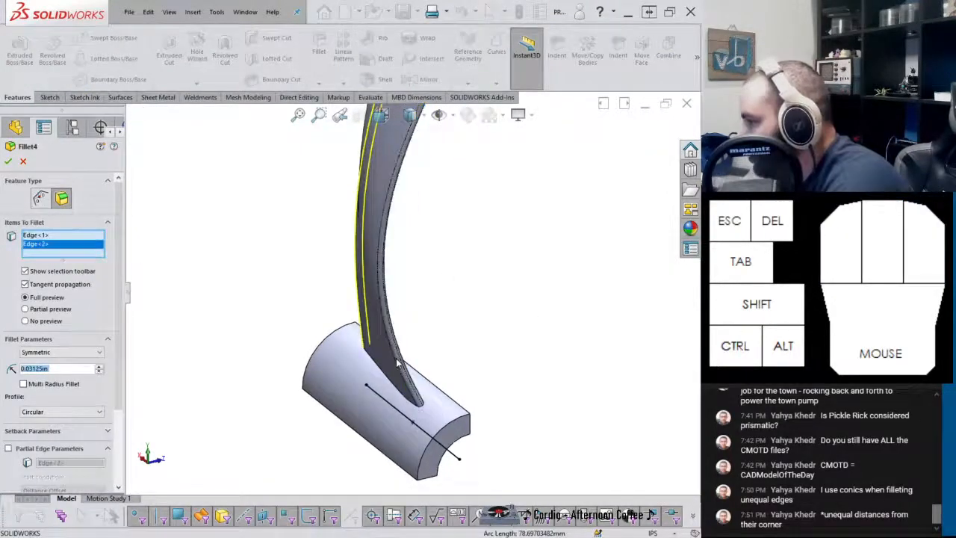
Delete the separate Fillet5 feature from the part
{"action": "left_click", "coordinate": [42, 475]}
{"action": "key", "text": "Delete"}
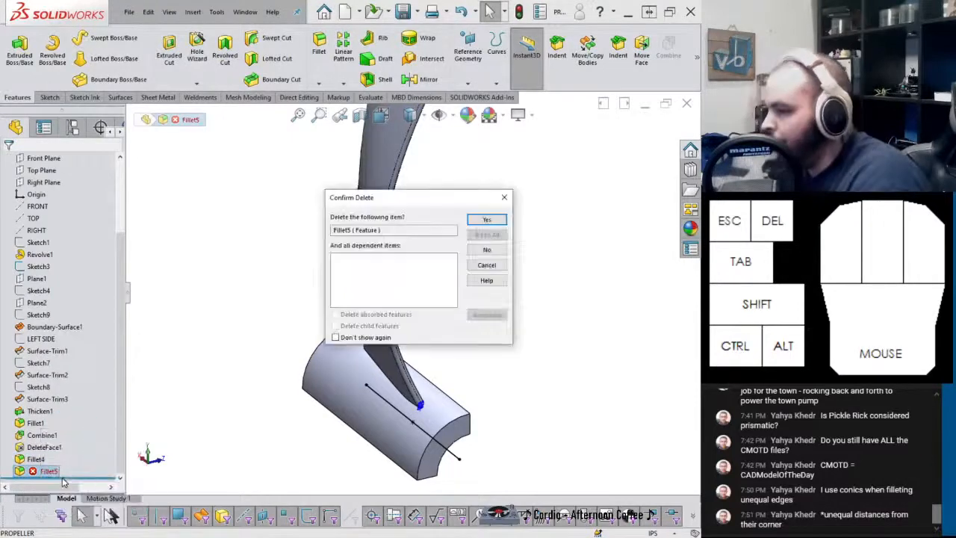
{"action": "key", "text": "Return"}
Set up a circular fillet on the edge where the blade meets the hub, with a 0.34375 in radius
{"action": "middle_click_drag", "start_coordinate": [358, 353], "coordinate": [469, 351]}
{"action": "scroll", "coordinate": [433, 258], "scroll_direction": "down", "scroll_amount": 1}
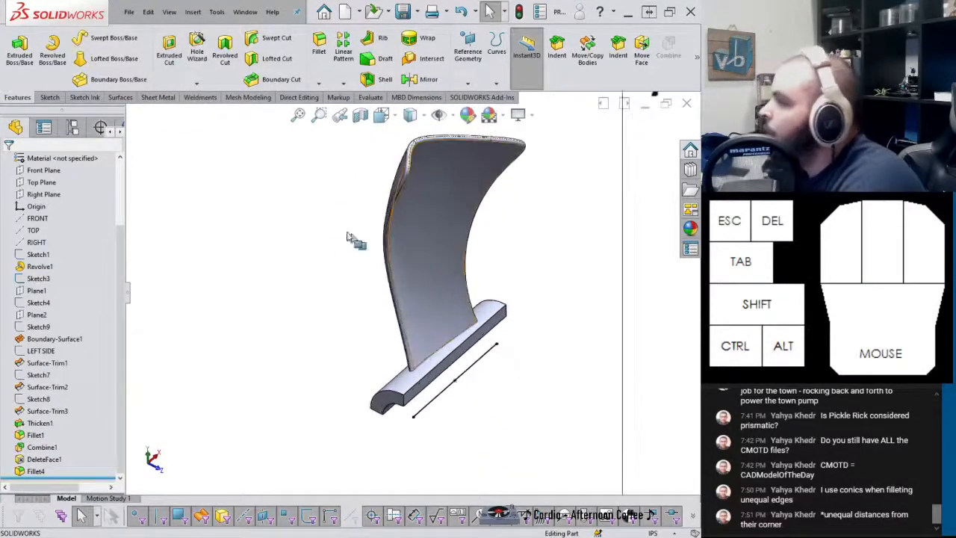
{"action": "left_click", "coordinate": [324, 60]}
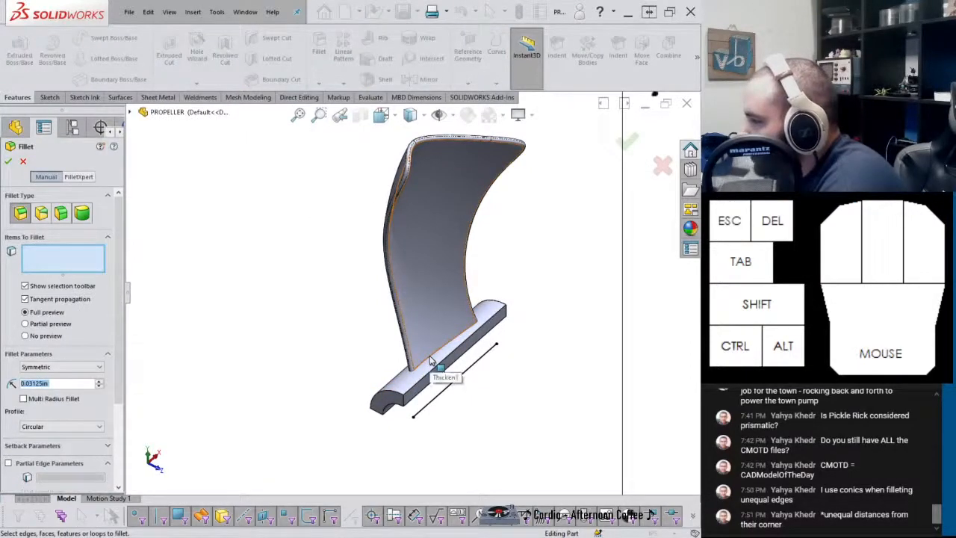
{"action": "left_click", "coordinate": [430, 359]}
{"action": "left_click", "coordinate": [442, 363]}
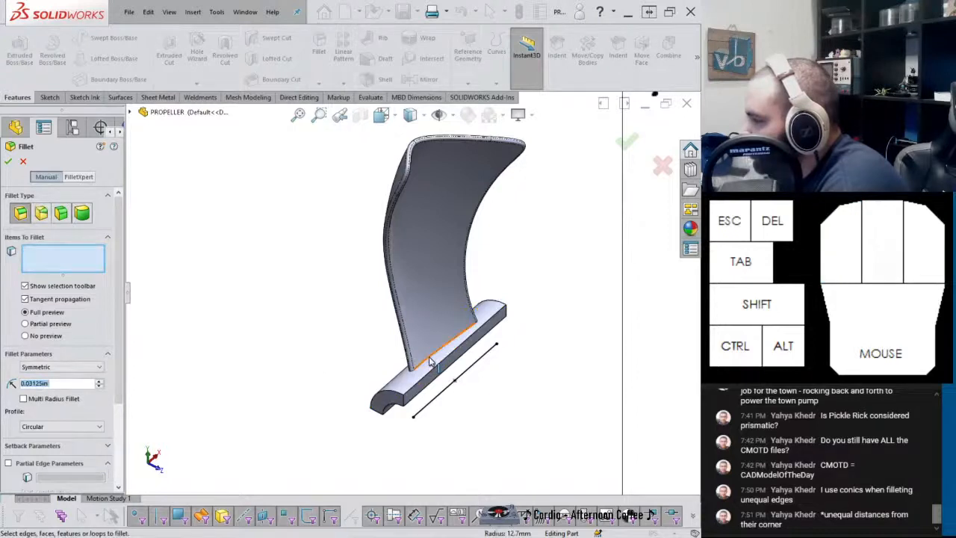
{"action": "left_click", "coordinate": [429, 357]}
{"action": "middle_click_drag", "start_coordinate": [429, 357], "coordinate": [471, 355]}
{"action": "left_click", "coordinate": [99, 381]}
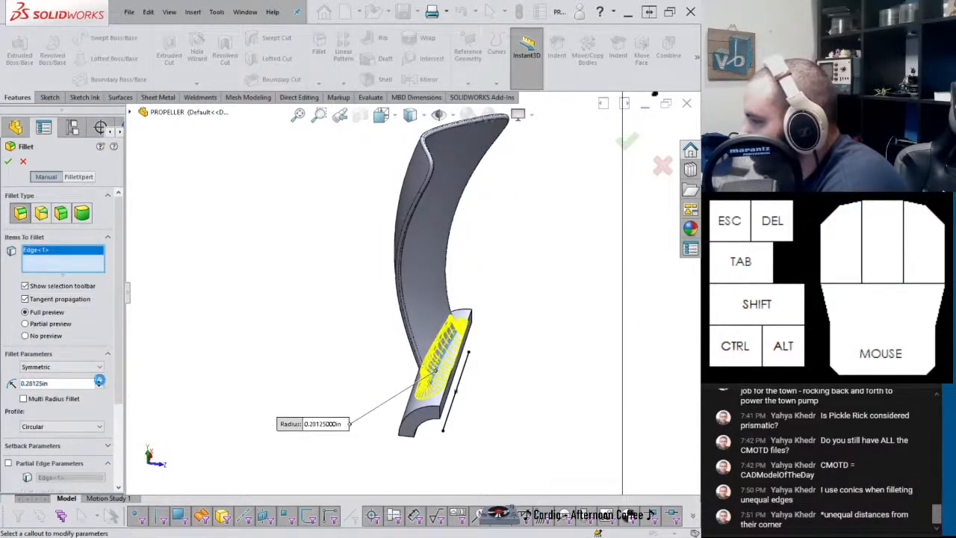
{"action": "middle_click_drag", "start_coordinate": [364, 357], "coordinate": [314, 302]}
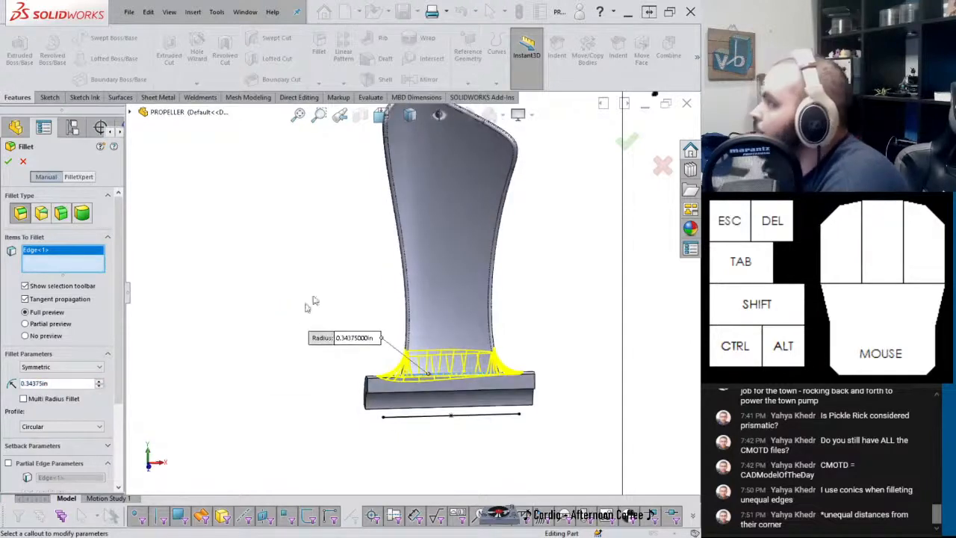
Expand the root fillet's options and set its overflow type to Keep surface
{"action": "scroll", "coordinate": [562, 238], "scroll_direction": "up", "scroll_amount": 6}
{"action": "scroll", "coordinate": [562, 307], "scroll_direction": "down", "scroll_amount": 3}
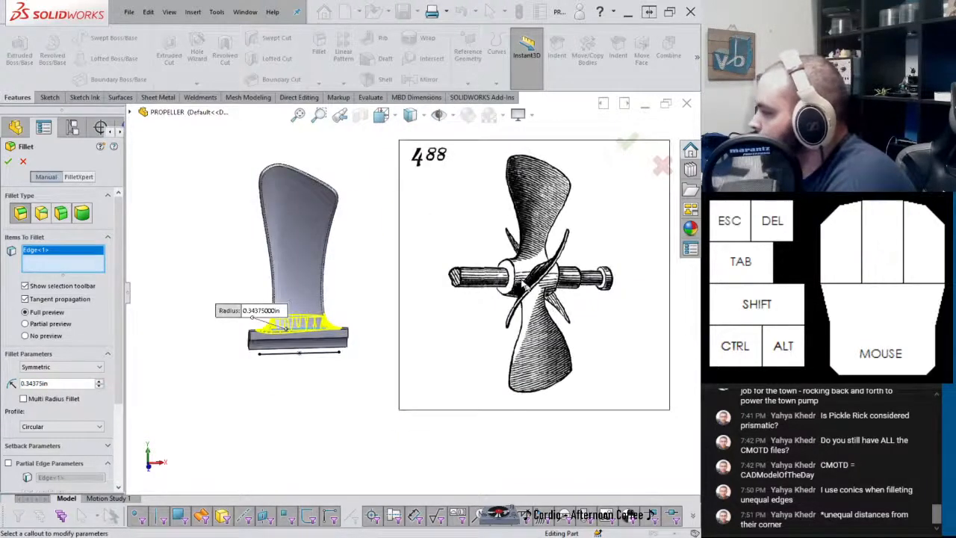
{"action": "middle_click_drag", "start_coordinate": [266, 357], "coordinate": [349, 306]}
{"action": "scroll", "coordinate": [276, 342], "scroll_direction": "up", "scroll_amount": 7}
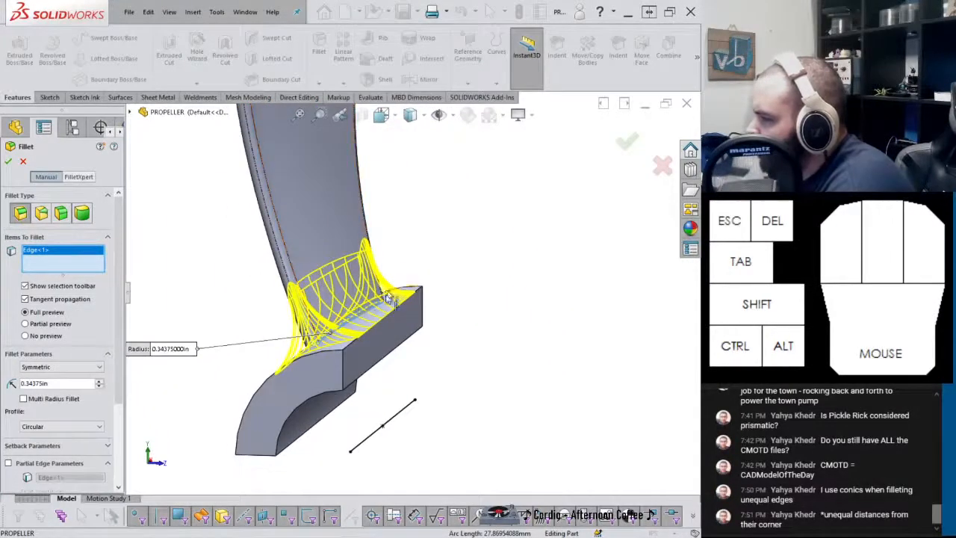
{"action": "left_click", "coordinate": [124, 382]}
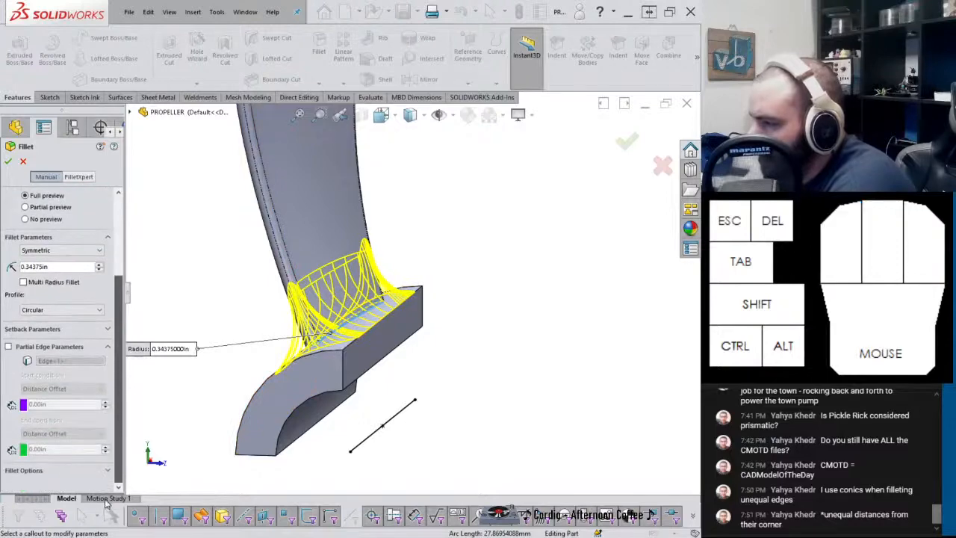
{"action": "left_click_drag", "start_coordinate": [118, 426], "coordinate": [118, 480]}
{"action": "left_click", "coordinate": [39, 470]}
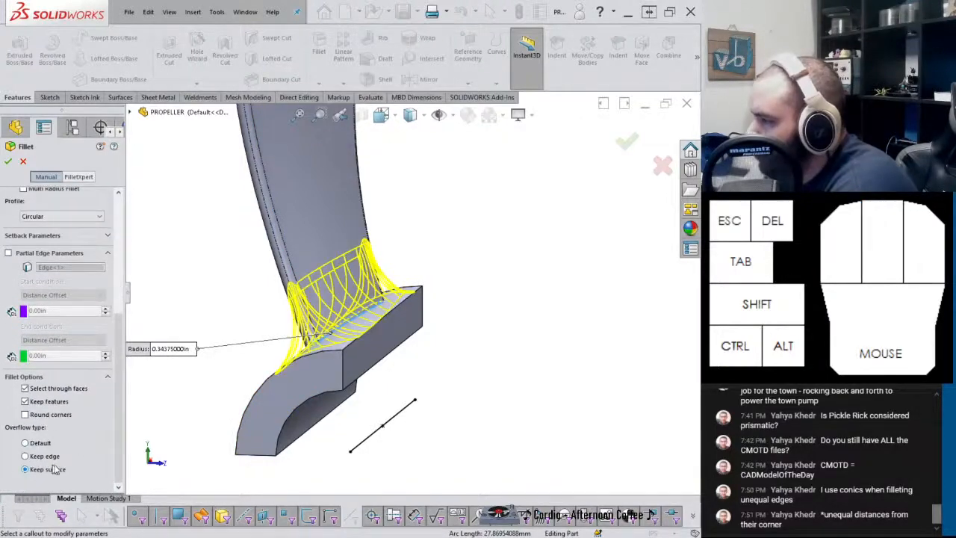
Try the Keep edge overflow type on the root fillet, and return it to Keep surface
{"action": "middle_click_drag", "start_coordinate": [366, 318], "coordinate": [348, 334]}
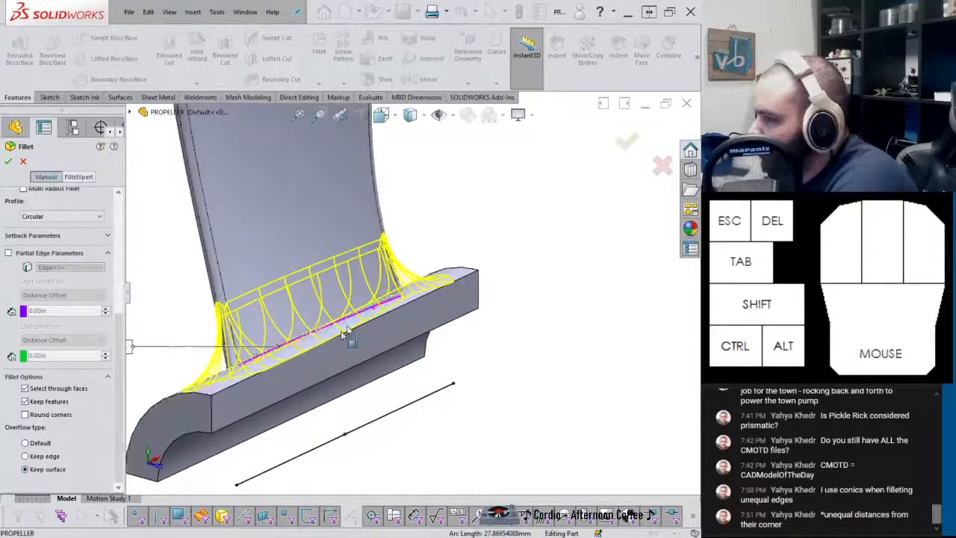
{"action": "left_click", "coordinate": [41, 458]}
{"action": "mouse_move", "coordinate": [297, 344]}
{"action": "middle_mouse_down"}
{"action": "mouse_move", "coordinate": [320, 325]}
{"action": "mouse_move", "coordinate": [290, 329]}
{"action": "middle_mouse_up"}
{"action": "middle_click_drag", "start_coordinate": [390, 273], "coordinate": [395, 341]}
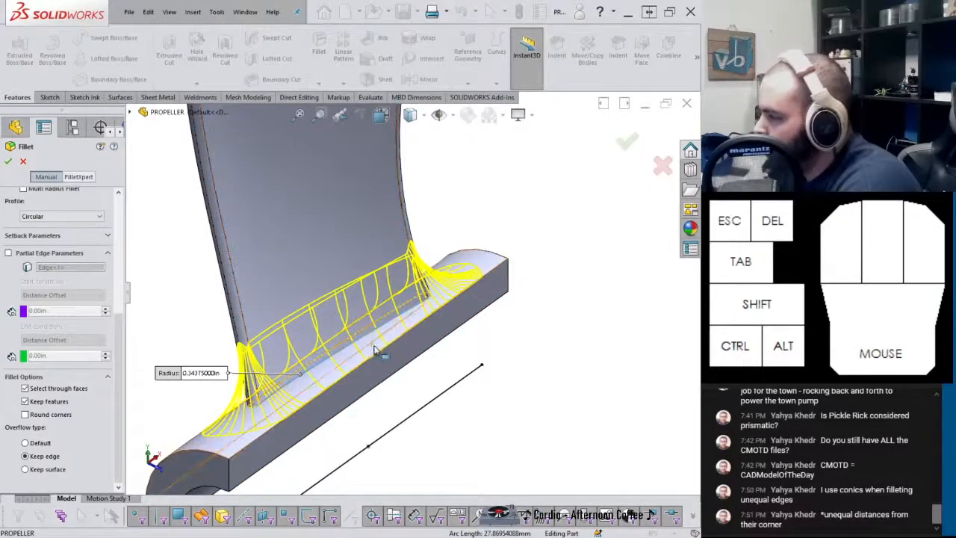
{"action": "left_click", "coordinate": [42, 469]}
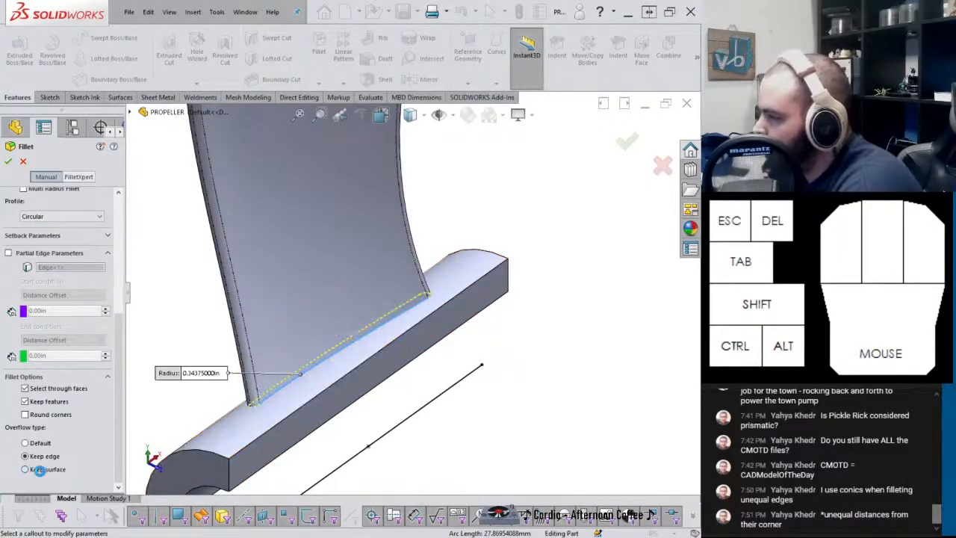
{"action": "middle_click_drag", "start_coordinate": [224, 321], "coordinate": [260, 310]}
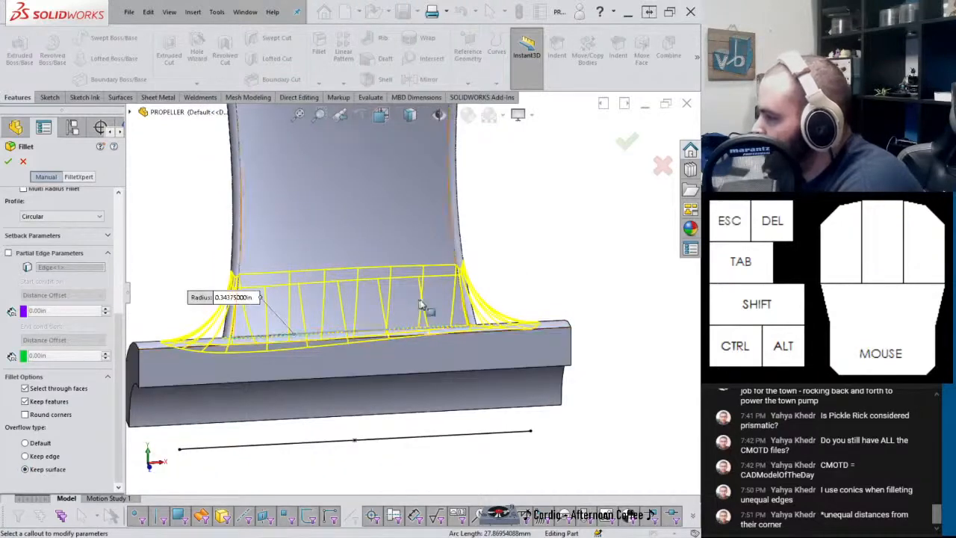
{"action": "middle_click_drag", "start_coordinate": [422, 306], "coordinate": [381, 340]}
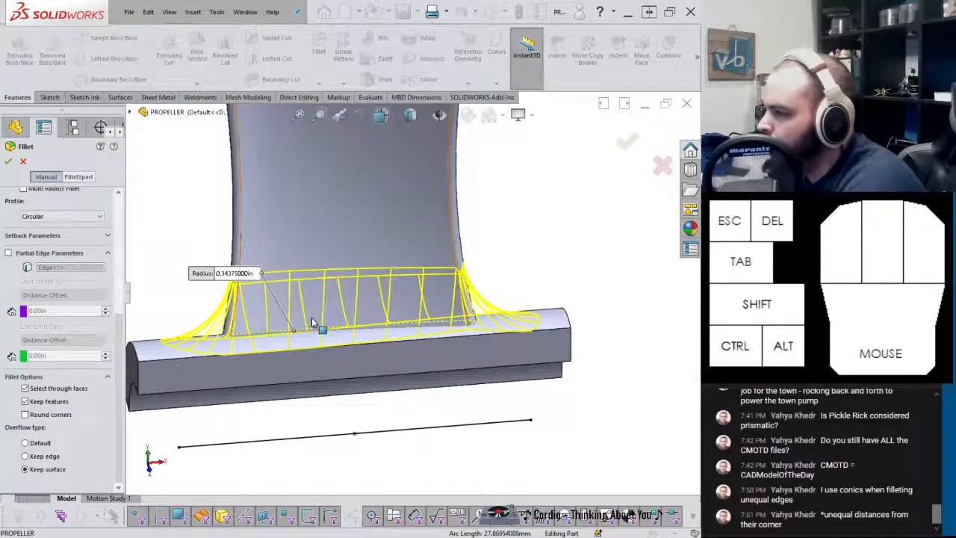
{"action": "middle_click_drag", "start_coordinate": [316, 326], "coordinate": [403, 281]}
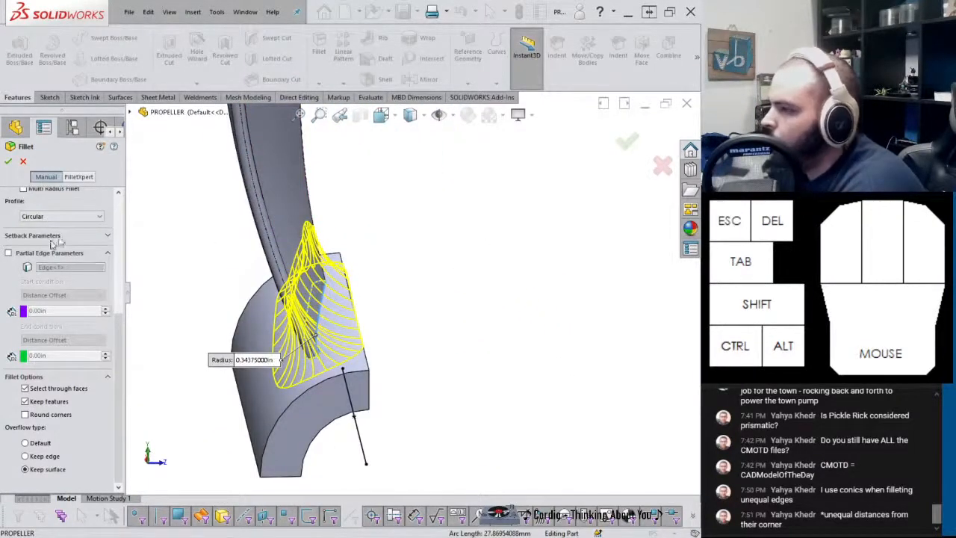
Set the root fillet's radius to 0.4375 in and create the fillet
{"action": "left_click_drag", "start_coordinate": [118, 321], "coordinate": [139, 254]}
{"action": "left_click", "coordinate": [100, 348]}
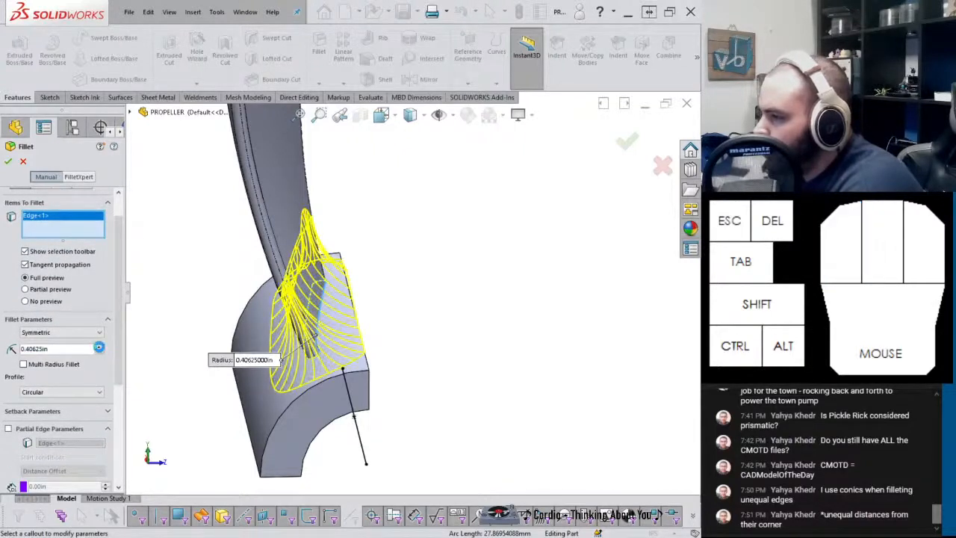
{"action": "left_click", "coordinate": [97, 346]}
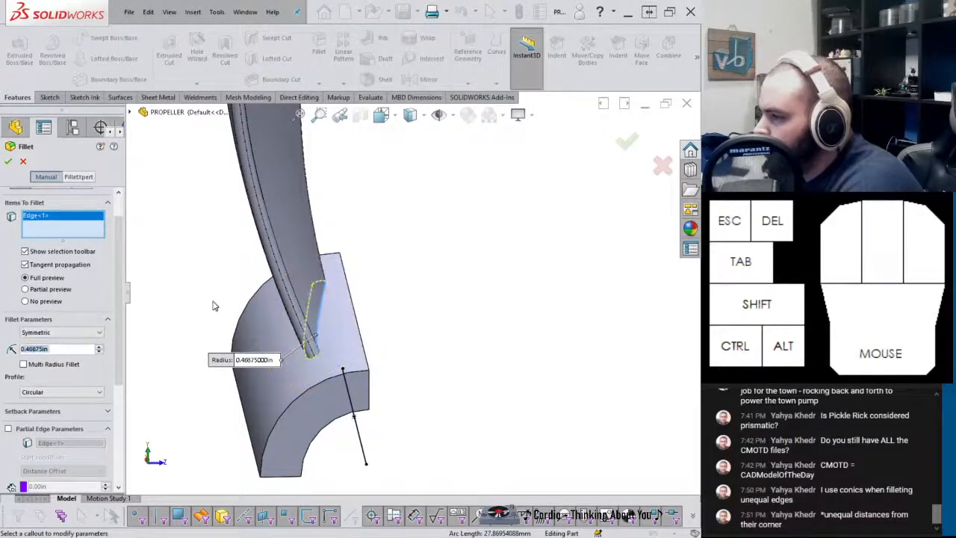
{"action": "left_click", "coordinate": [100, 351]}
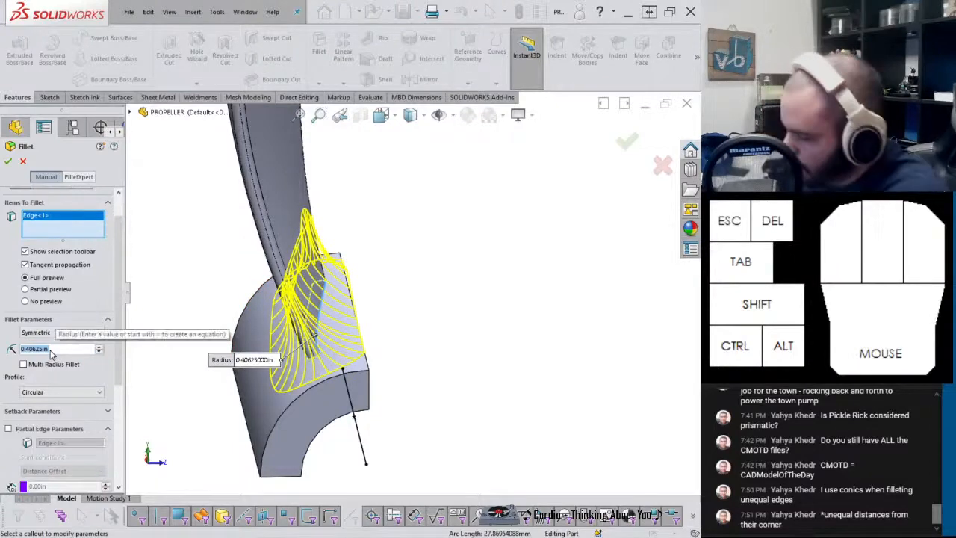
{"action": "left_click", "coordinate": [51, 349]}
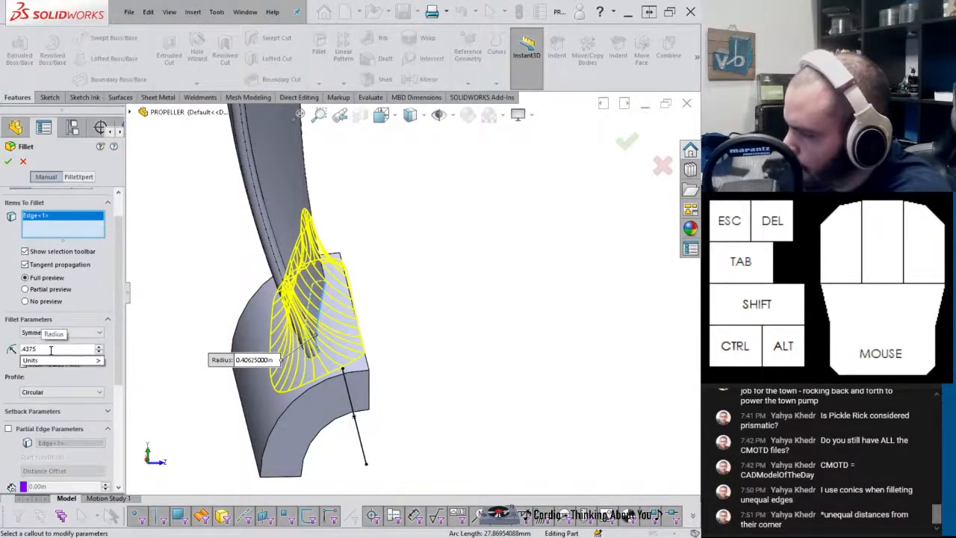
{"action": "key", "text": "Return"}
{"action": "middle_click_drag", "start_coordinate": [407, 308], "coordinate": [294, 317]}
{"action": "middle_click_drag", "start_coordinate": [187, 341], "coordinate": [257, 315]}
{"action": "left_click", "coordinate": [8, 161]}
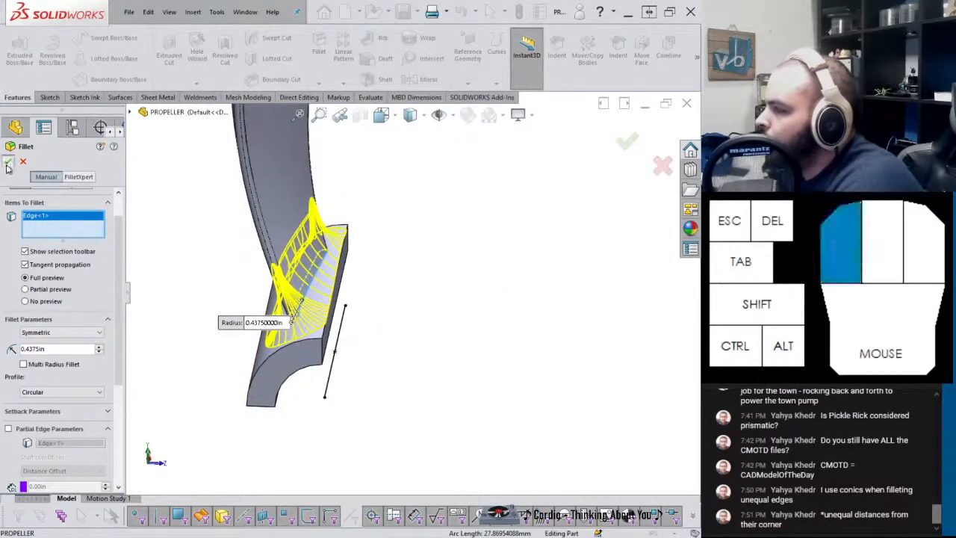
Set up a circular pattern of the blade body about the hub's axis sketch line, equally spaced over 360 degrees
{"action": "middle_click_drag", "start_coordinate": [342, 272], "coordinate": [267, 250]}
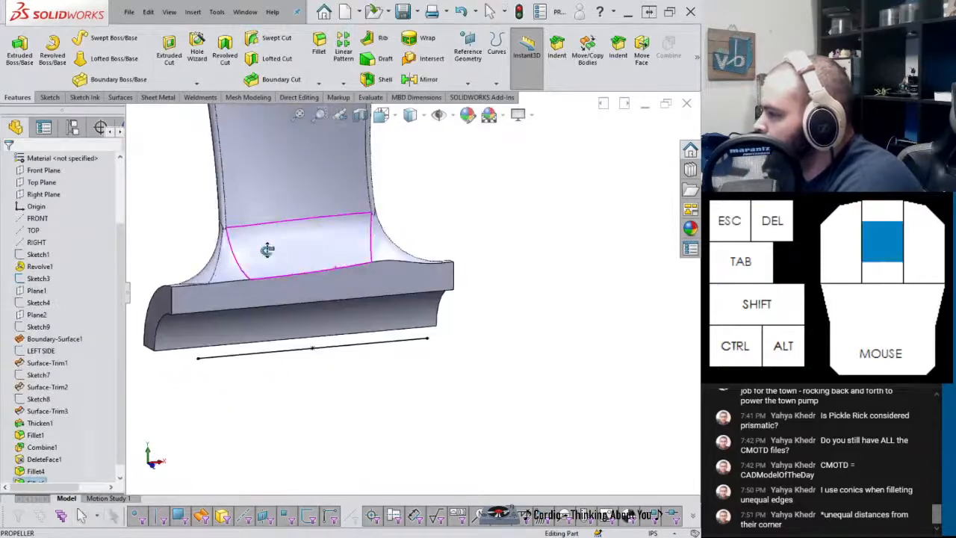
{"action": "scroll", "coordinate": [278, 258], "scroll_direction": "down", "scroll_amount": 2}
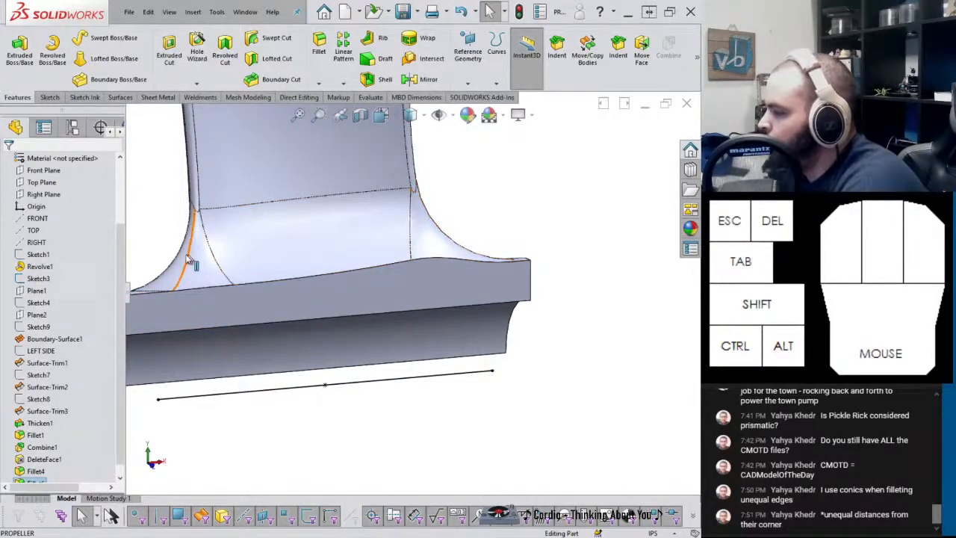
{"action": "middle_click_drag", "start_coordinate": [188, 260], "coordinate": [359, 246]}
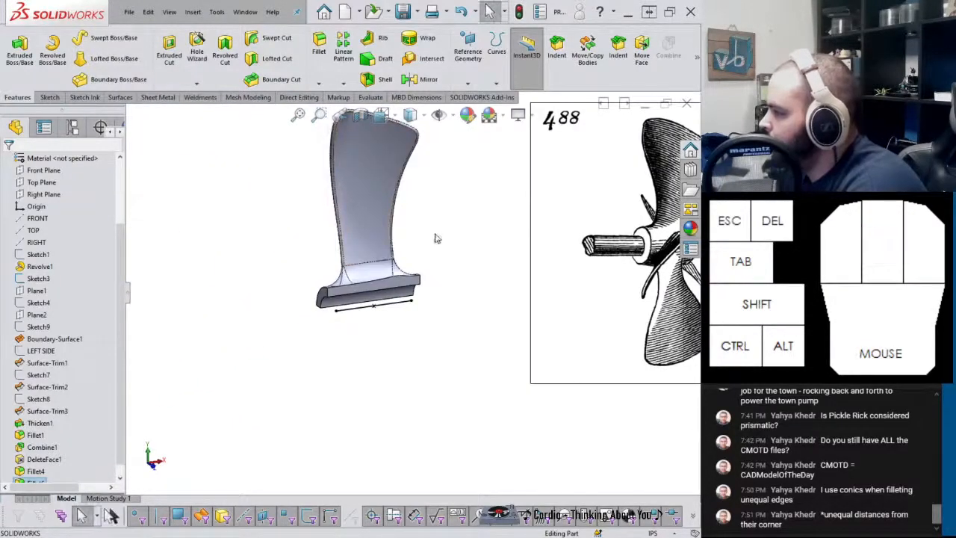
{"action": "mouse_move", "coordinate": [437, 238]}
{"action": "middle_mouse_down"}
{"action": "mouse_move", "coordinate": [421, 241]}
{"action": "mouse_move", "coordinate": [429, 241]}
{"action": "middle_mouse_up"}
{"action": "scroll", "coordinate": [379, 277], "scroll_direction": "down", "scroll_amount": 2}
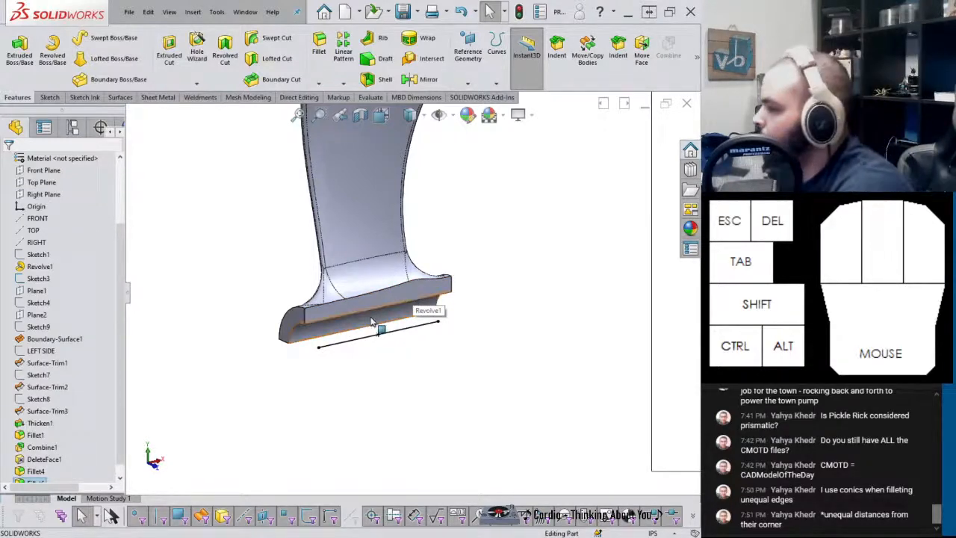
{"action": "left_click", "coordinate": [346, 87]}
{"action": "left_click", "coordinate": [362, 109]}
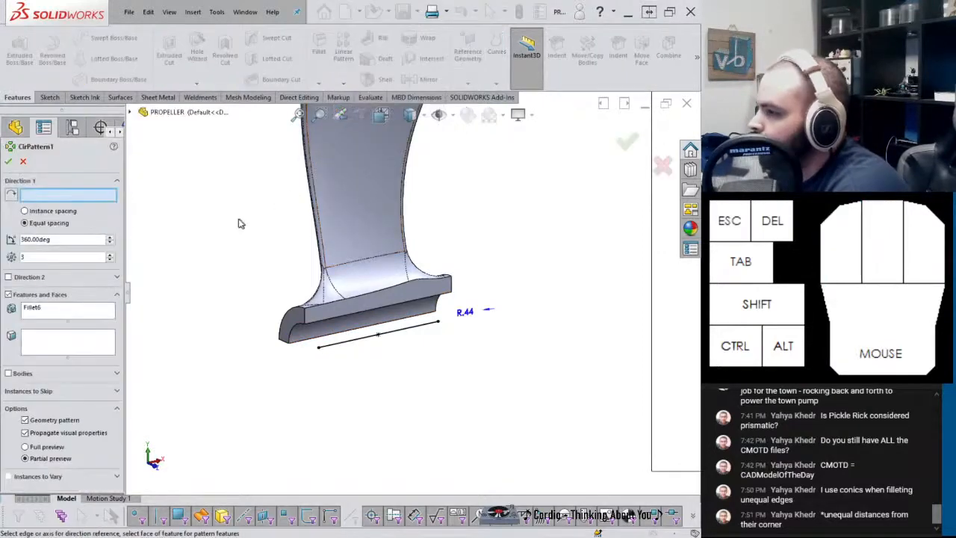
{"action": "left_click", "coordinate": [337, 346]}
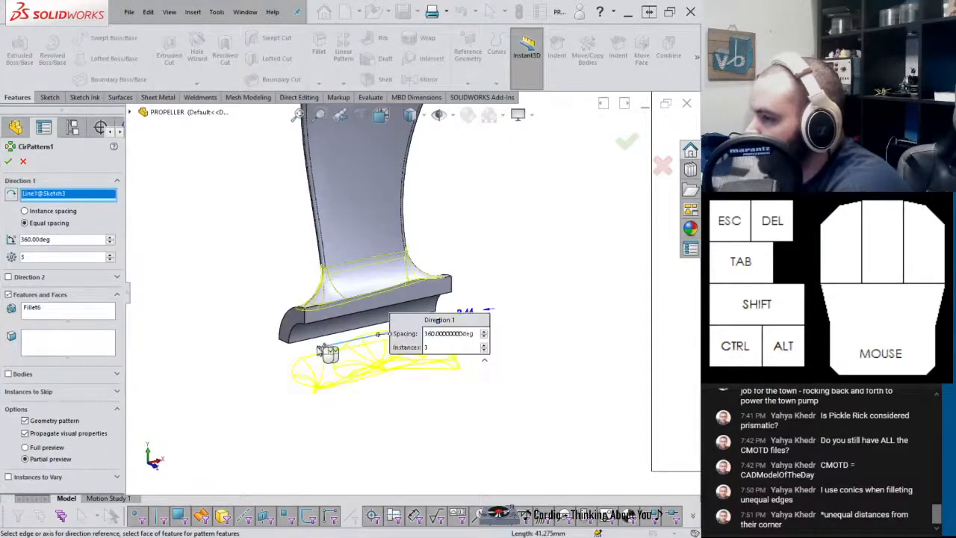
{"action": "left_click", "coordinate": [30, 373]}
{"action": "left_click", "coordinate": [335, 263]}
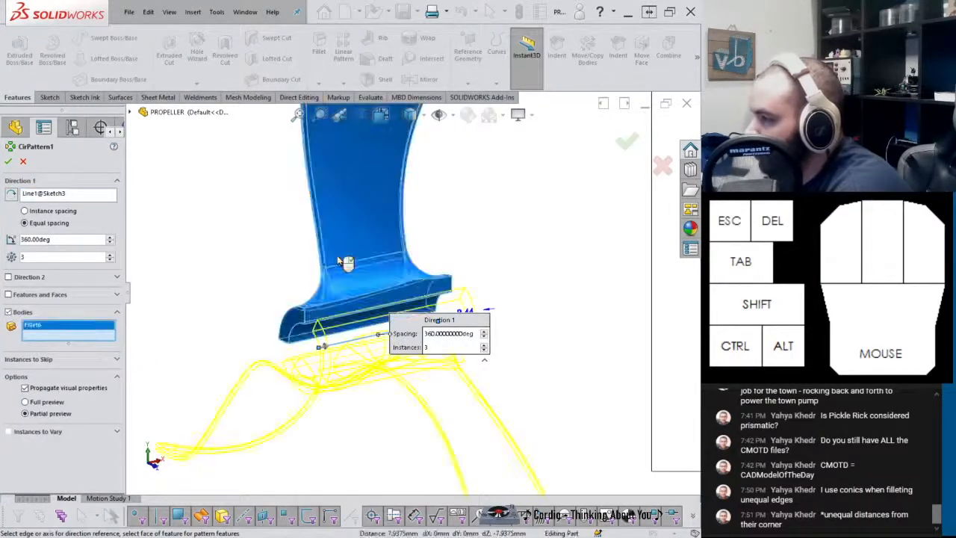
Set the circular pattern to 4 instances and create it
{"action": "left_click", "coordinate": [111, 260]}
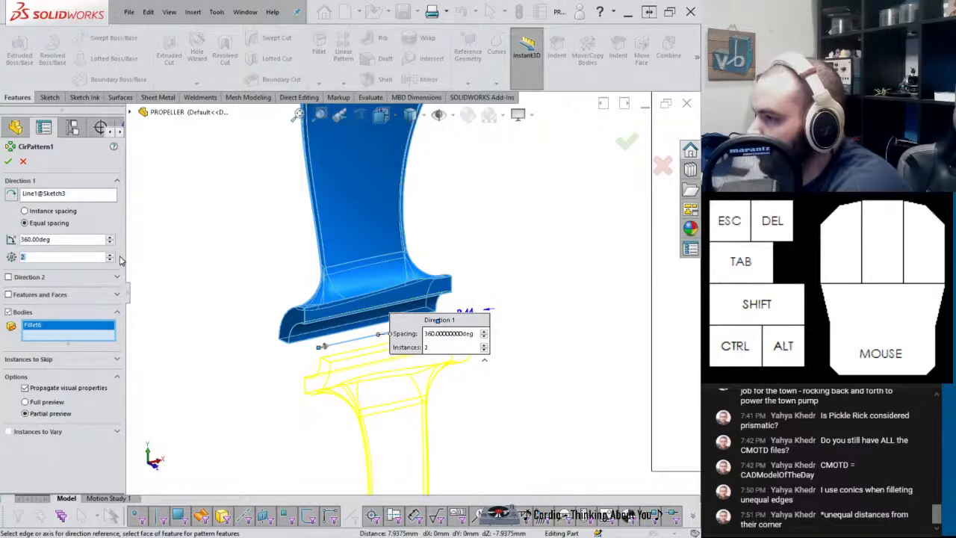
{"action": "left_click", "coordinate": [109, 254]}
{"action": "left_click", "coordinate": [109, 254]}
{"action": "left_click", "coordinate": [9, 161]}
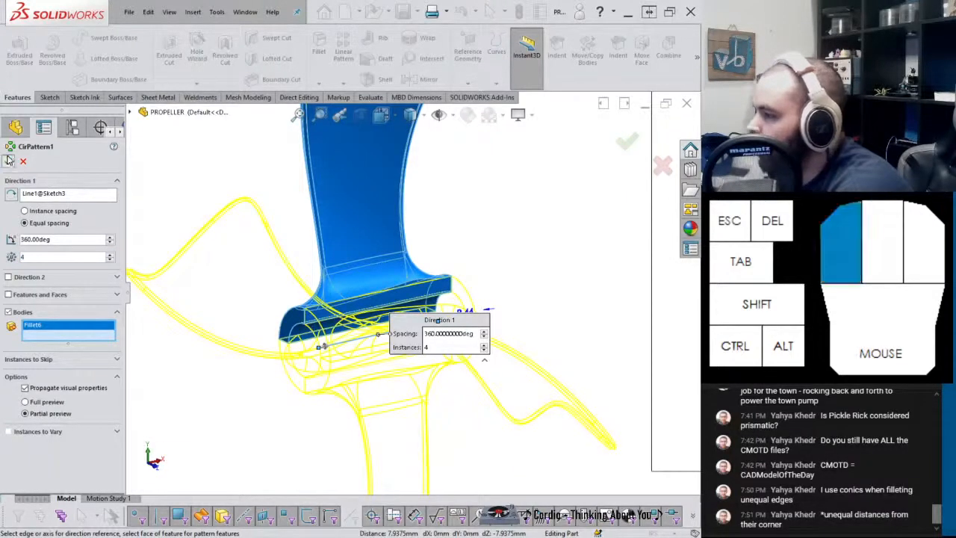
Temporarily hide the front blade body to reach the hub's axis sketch, hide that sketch, and show the body again
{"action": "scroll", "coordinate": [377, 287], "scroll_direction": "up", "scroll_amount": 2}
{"action": "middle_click_drag", "start_coordinate": [377, 288], "coordinate": [418, 291]}
{"action": "scroll", "coordinate": [439, 263], "scroll_direction": "down", "scroll_amount": 3}
{"action": "scroll", "coordinate": [419, 291], "scroll_direction": "up", "scroll_amount": 2}
{"action": "scroll", "coordinate": [416, 288], "scroll_direction": "up", "scroll_amount": 3}
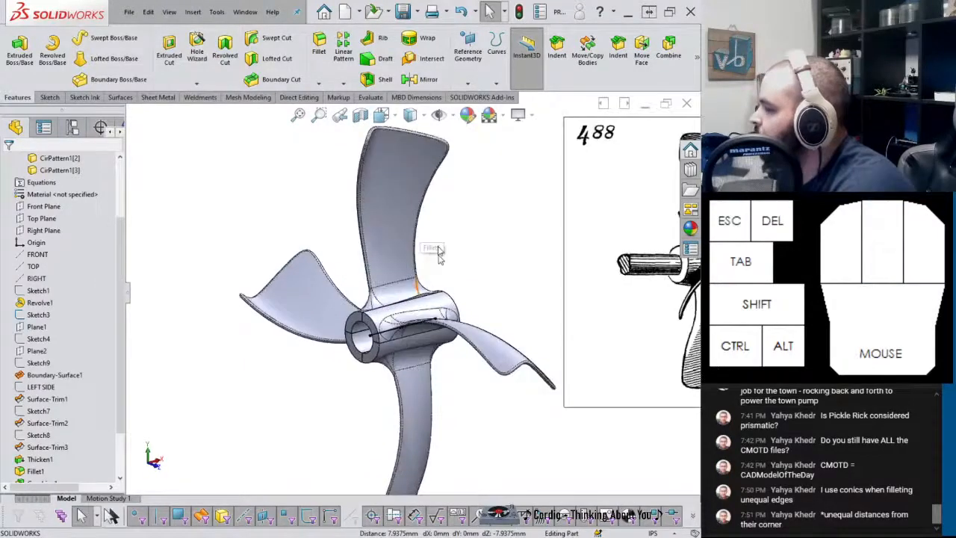
{"action": "left_click", "coordinate": [386, 334]}
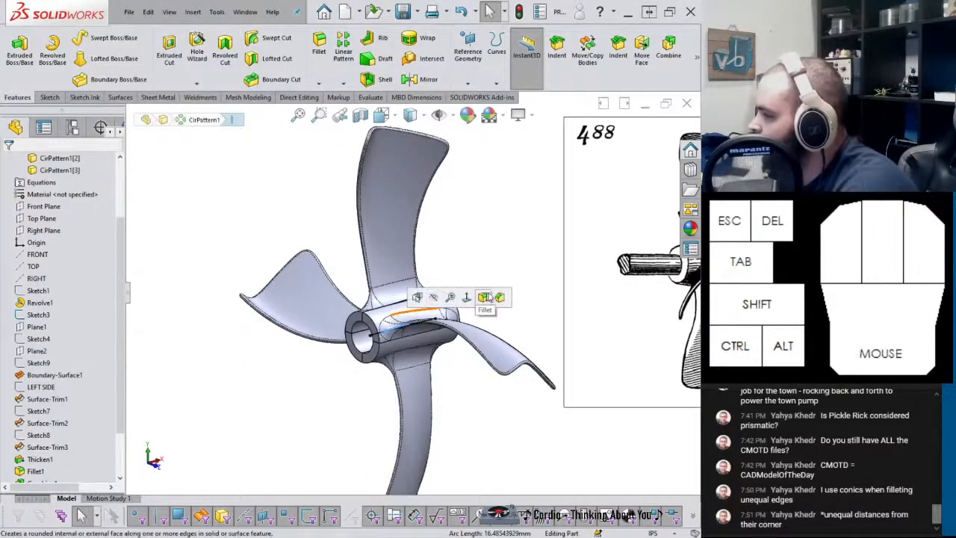
{"action": "left_click", "coordinate": [435, 299]}
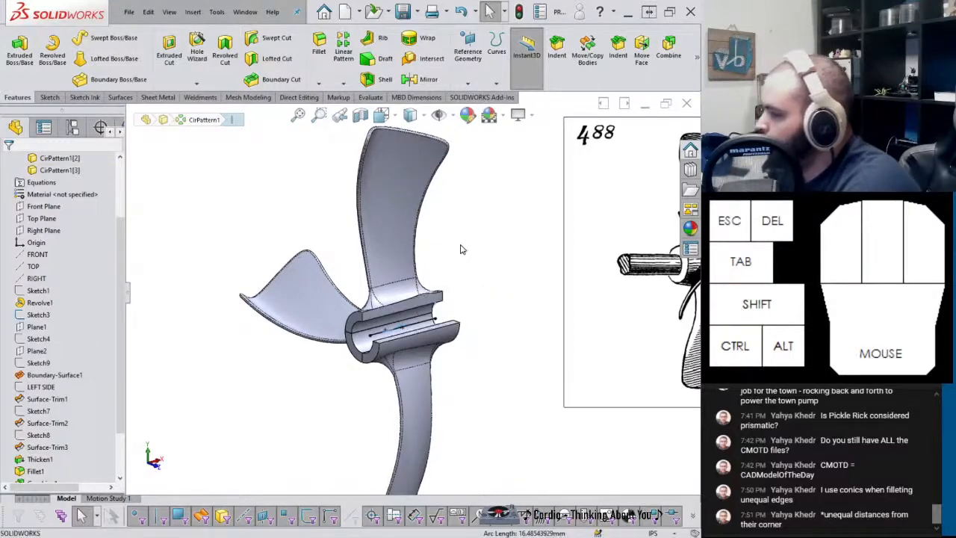
{"action": "left_click", "coordinate": [408, 326]}
{"action": "left_click", "coordinate": [457, 298]}
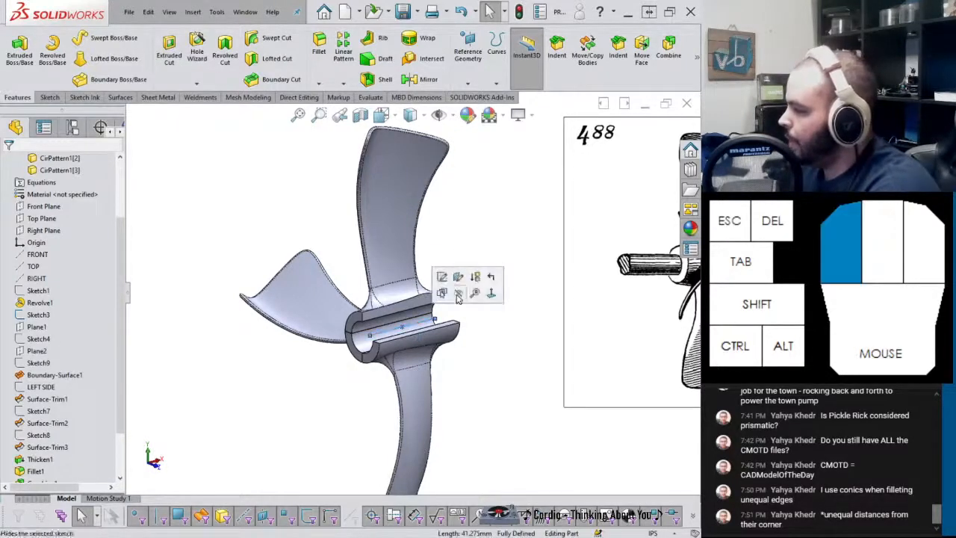
{"action": "key", "text": "shift+Tab"}
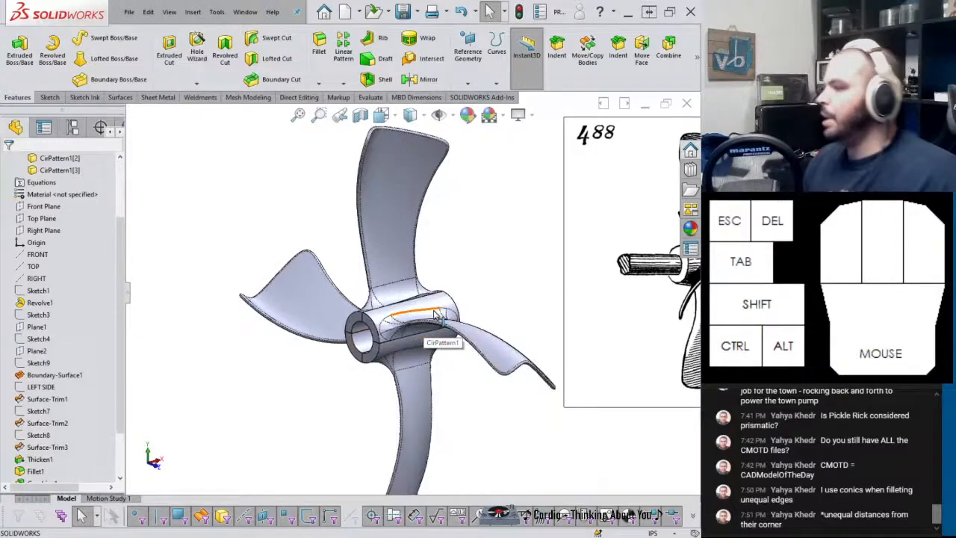
Combine all four blade bodies into one with the Add operation
{"action": "left_click", "coordinate": [669, 51]}
{"action": "left_click", "coordinate": [387, 256]}
{"action": "left_click", "coordinate": [426, 380]}
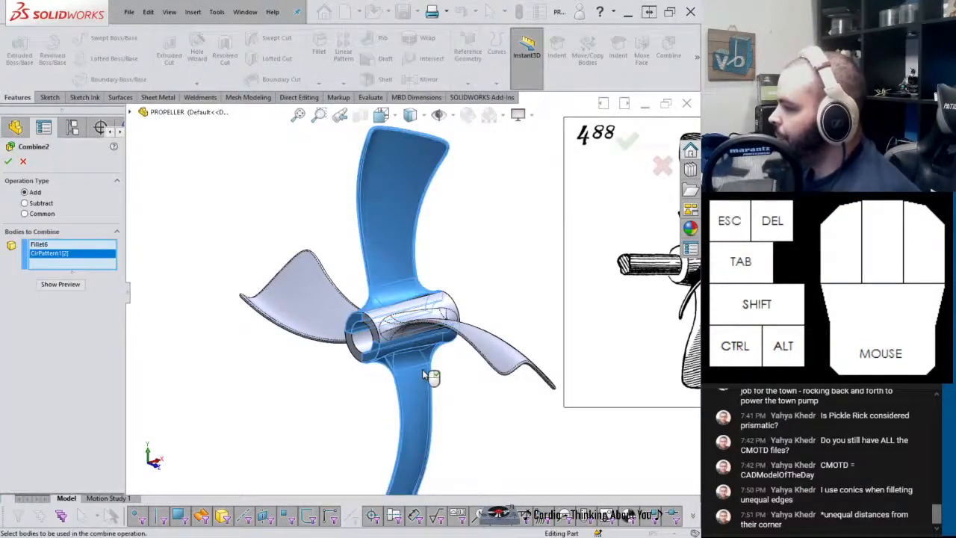
{"action": "left_click", "coordinate": [483, 338]}
{"action": "left_click", "coordinate": [336, 317]}
{"action": "key", "text": "Return"}
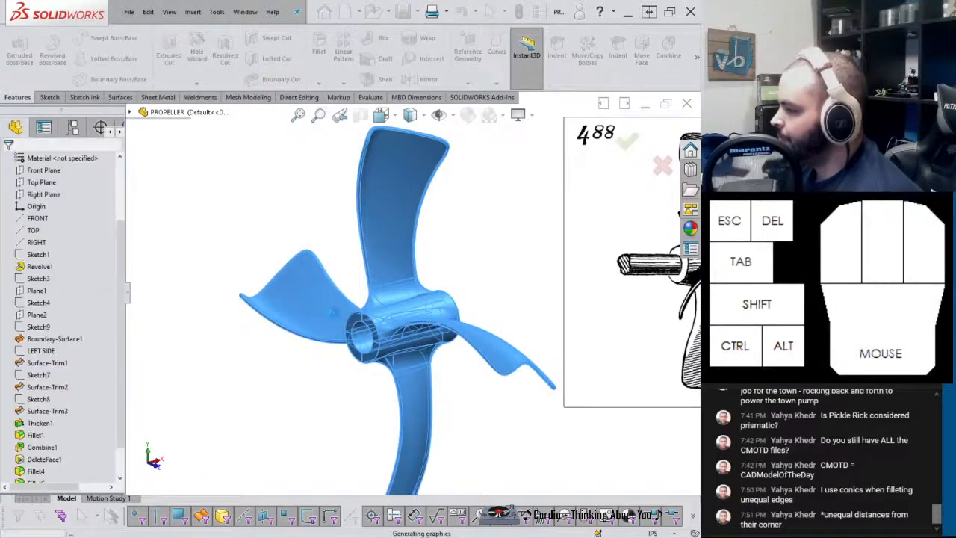
Delete and patch the thin sliver face between the upper blade's root fillet and the hub
{"action": "scroll", "coordinate": [406, 302], "scroll_direction": "down", "scroll_amount": 3}
{"action": "scroll", "coordinate": [405, 302], "scroll_direction": "down", "scroll_amount": 3}
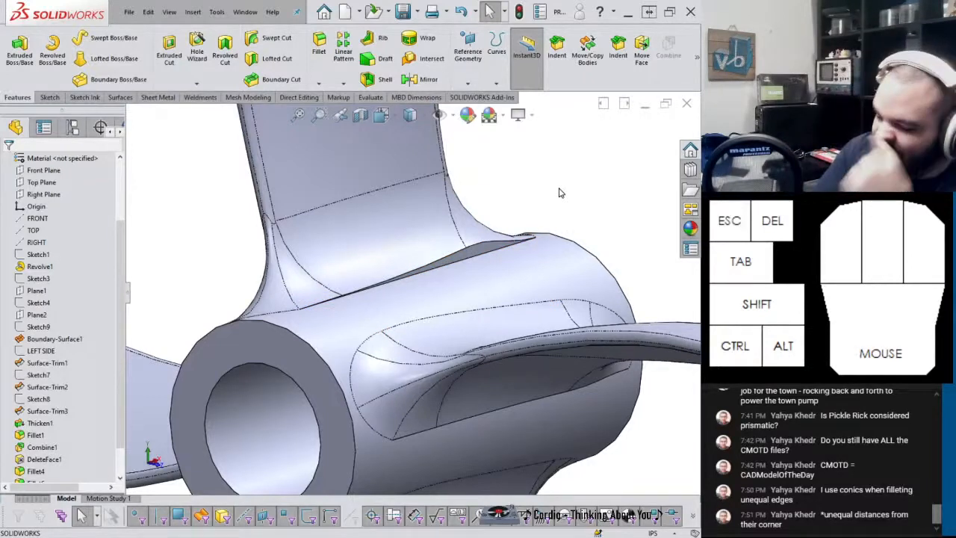
{"action": "type", "text": "c"}
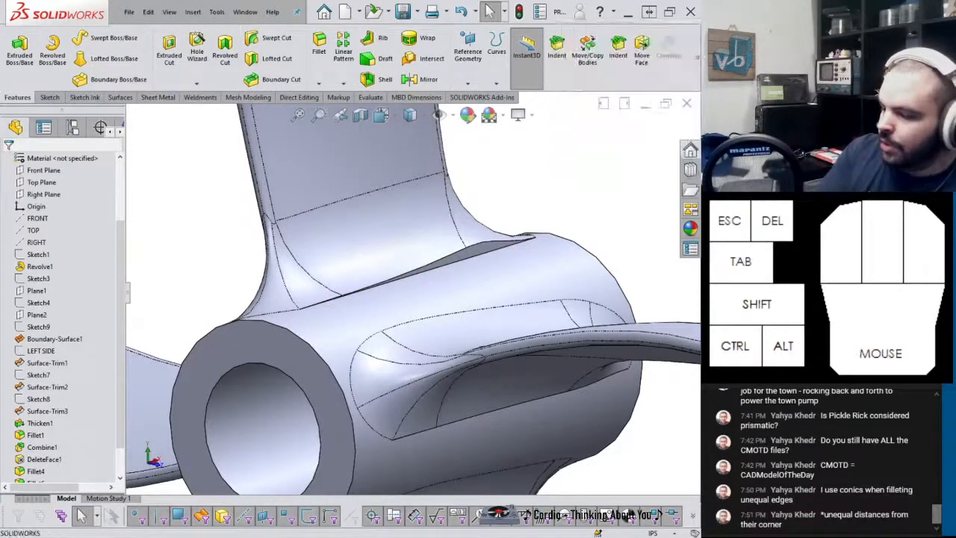
{"action": "type", "text": "delete"}
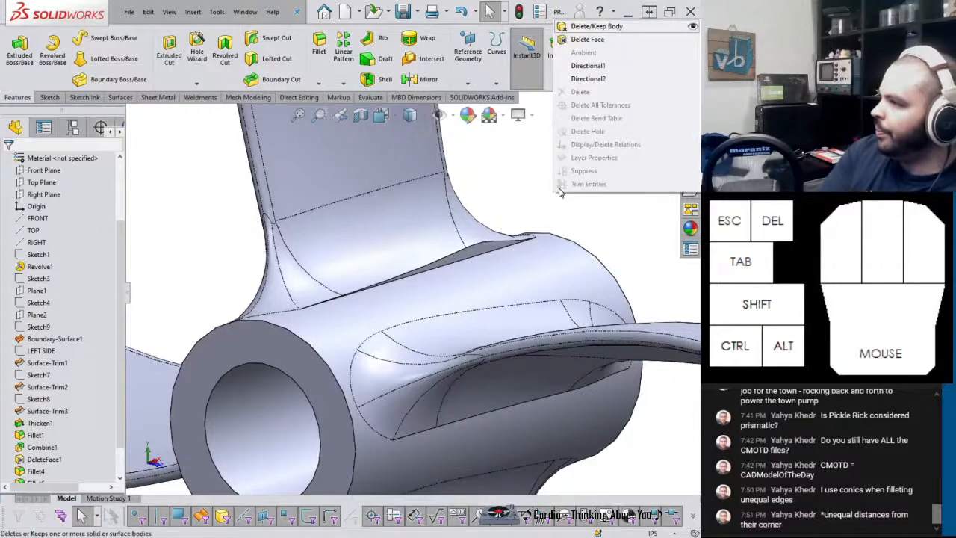
{"action": "key", "text": "Down"}
{"action": "key", "text": "Return"}
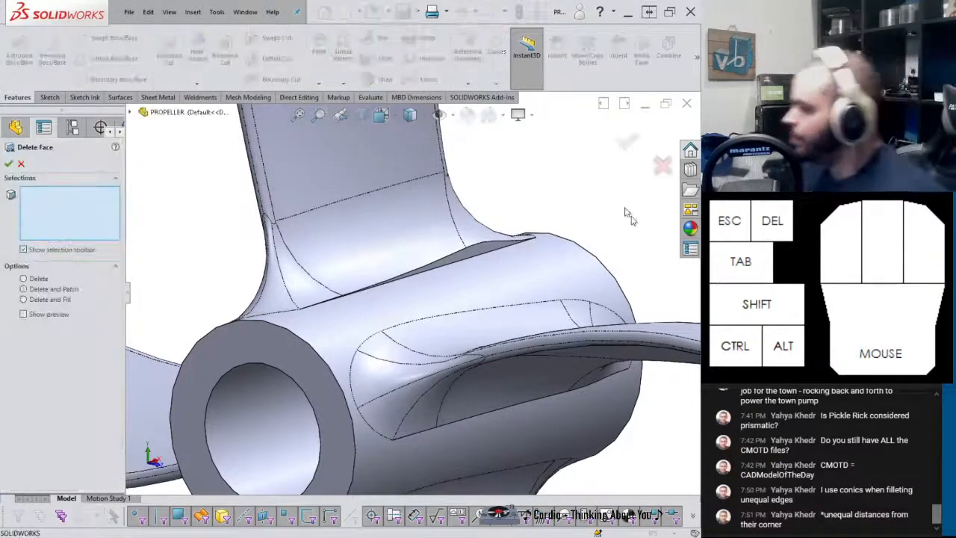
{"action": "left_click", "coordinate": [474, 256]}
{"action": "right_click", "coordinate": [474, 255]}
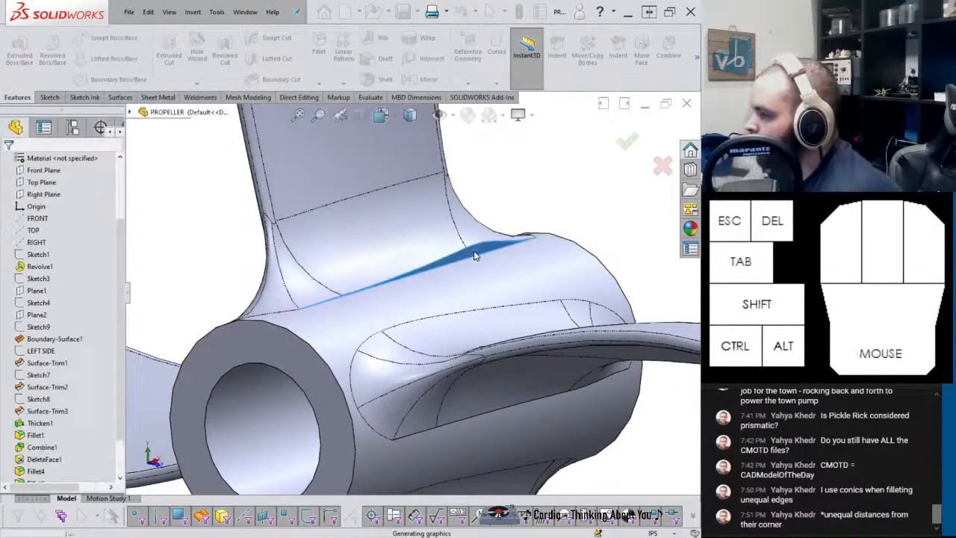
Edit the existing delete-and-patch feature and add the sliver face at the next blade's root to its selection
{"action": "middle_click_drag", "start_coordinate": [474, 255], "coordinate": [388, 351]}
{"action": "scroll", "coordinate": [476, 337], "scroll_direction": "up", "scroll_amount": 2}
{"action": "scroll", "coordinate": [476, 338], "scroll_direction": "down", "scroll_amount": 2}
{"action": "scroll", "coordinate": [67, 448], "scroll_direction": "down", "scroll_amount": 2}
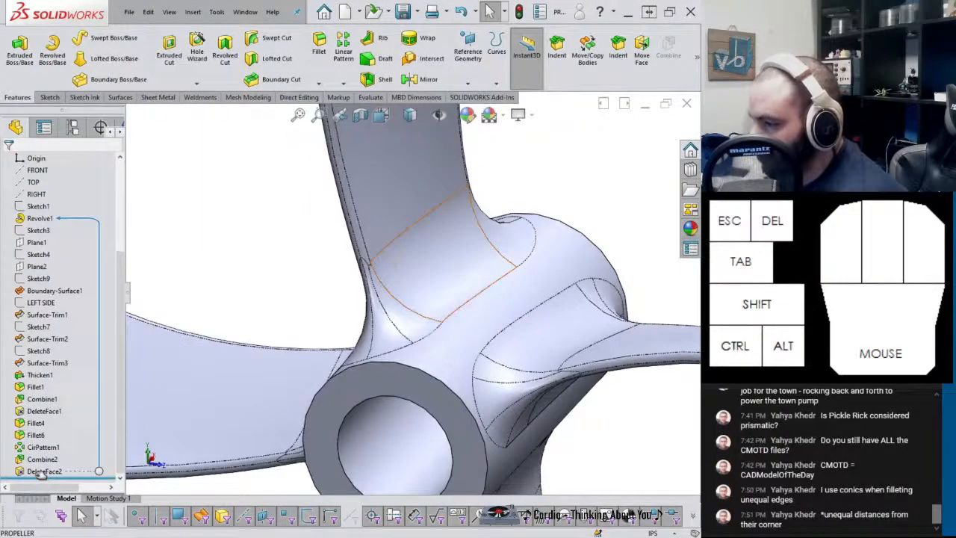
{"action": "left_click", "coordinate": [37, 472]}
{"action": "left_click", "coordinate": [44, 442]}
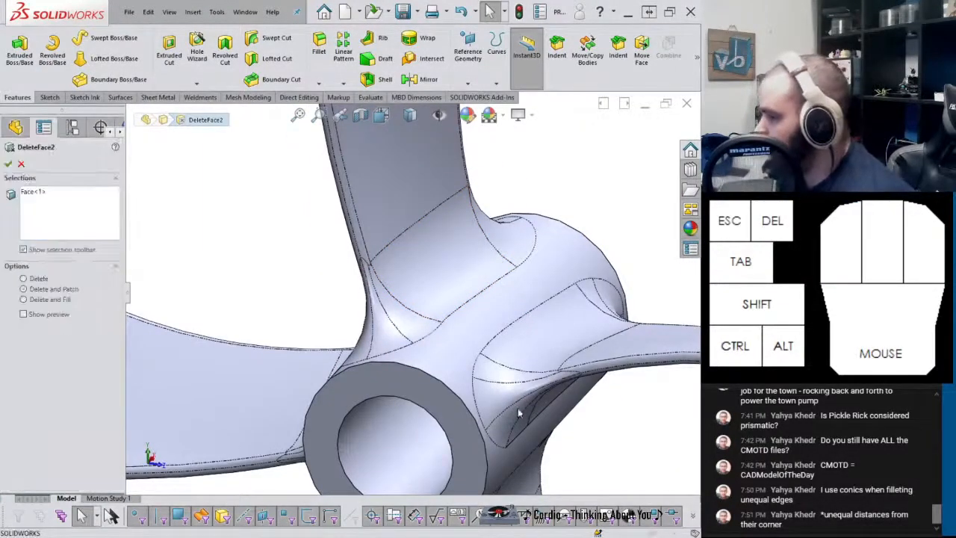
{"action": "middle_click_drag", "start_coordinate": [518, 408], "coordinate": [416, 285]}
{"action": "scroll", "coordinate": [502, 369], "scroll_direction": "down", "scroll_amount": 4}
{"action": "scroll", "coordinate": [464, 333], "scroll_direction": "up", "scroll_amount": 3}
{"action": "left_click", "coordinate": [484, 308]}
Add the sliver faces at the remaining two blade roots to the delete-and-patch selection and apply it
{"action": "scroll", "coordinate": [464, 344], "scroll_direction": "down", "scroll_amount": 4}
{"action": "middle_click_drag", "start_coordinate": [457, 345], "coordinate": [478, 407]}
{"action": "scroll", "coordinate": [285, 217], "scroll_direction": "up", "scroll_amount": 1}
{"action": "scroll", "coordinate": [251, 253], "scroll_direction": "up", "scroll_amount": 6}
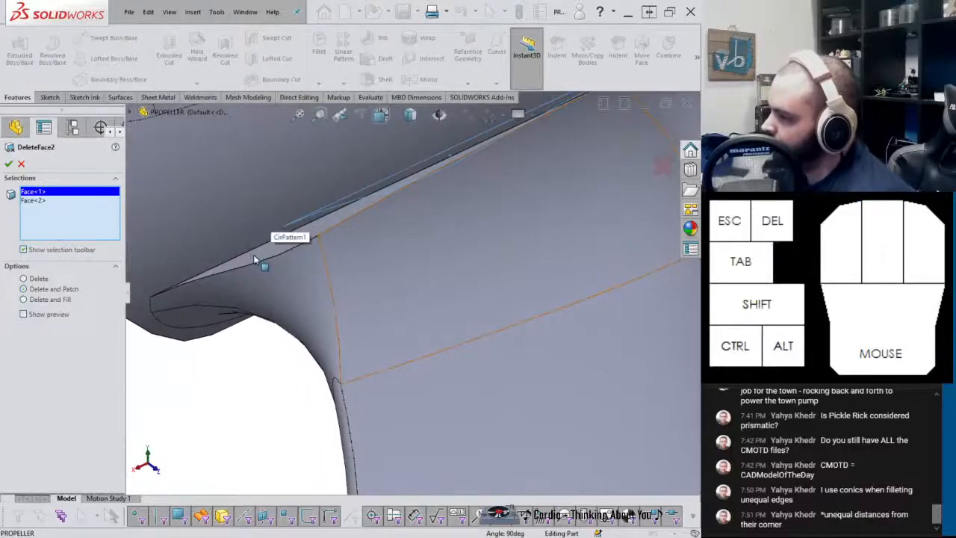
{"action": "left_click", "coordinate": [256, 257]}
{"action": "scroll", "coordinate": [254, 259], "scroll_direction": "down", "scroll_amount": 4}
{"action": "scroll", "coordinate": [358, 188], "scroll_direction": "down", "scroll_amount": 4}
{"action": "middle_click_drag", "start_coordinate": [358, 188], "coordinate": [321, 210]}
{"action": "scroll", "coordinate": [313, 213], "scroll_direction": "up", "scroll_amount": 5}
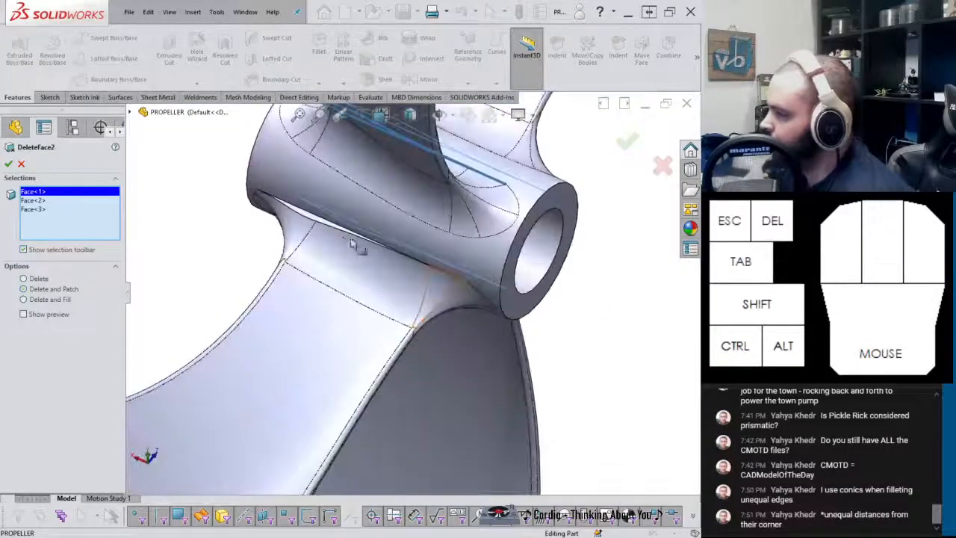
{"action": "left_click", "coordinate": [310, 211]}
{"action": "right_click", "coordinate": [311, 211]}
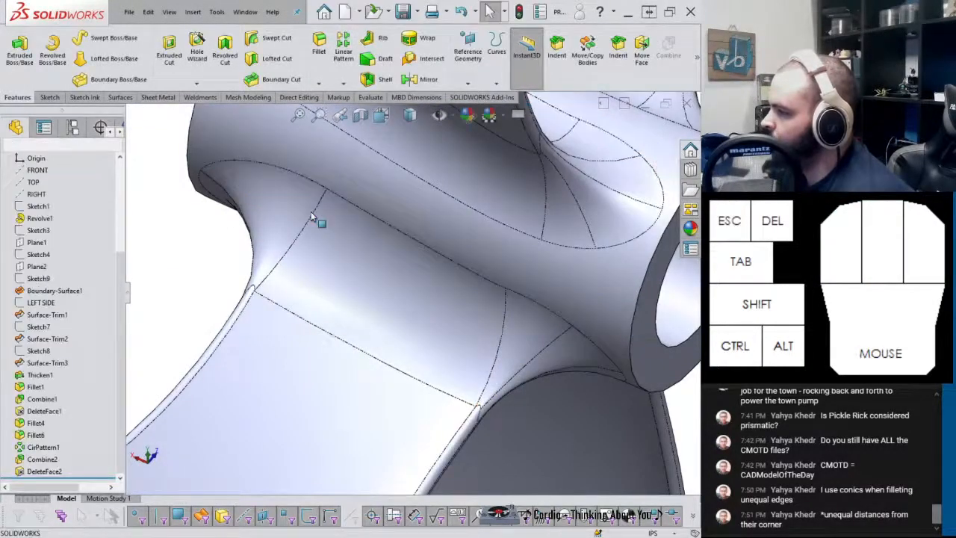
Set the offset of Plane1 from the Top Plane to 3.00 in to shorten the blades
{"action": "scroll", "coordinate": [353, 218], "scroll_direction": "down", "scroll_amount": 8}
{"action": "middle_click_drag", "start_coordinate": [408, 225], "coordinate": [335, 186]}
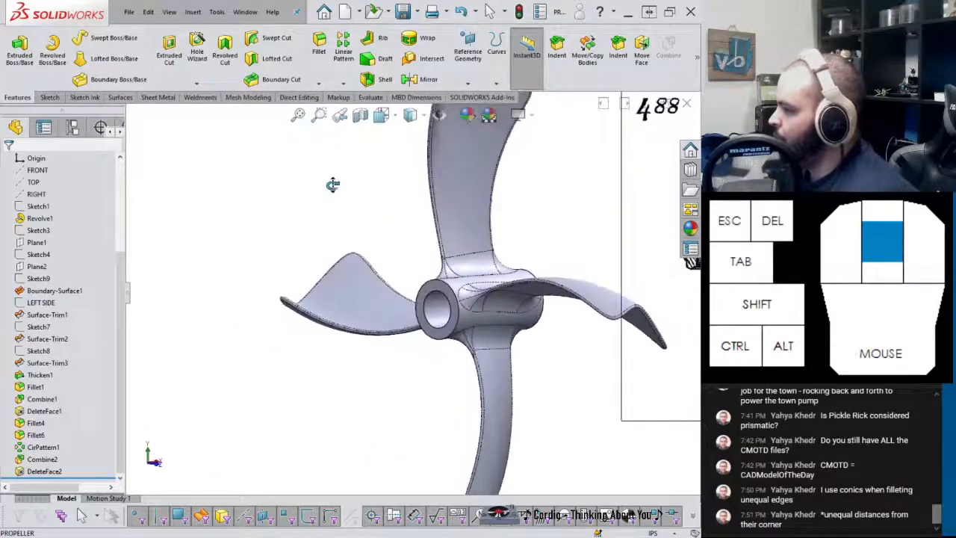
{"action": "scroll", "coordinate": [489, 248], "scroll_direction": "down", "scroll_amount": 5}
{"action": "middle_click_drag", "start_coordinate": [486, 250], "coordinate": [453, 326]}
{"action": "scroll", "coordinate": [445, 287], "scroll_direction": "down", "scroll_amount": 2}
{"action": "scroll", "coordinate": [428, 326], "scroll_direction": "up", "scroll_amount": 2}
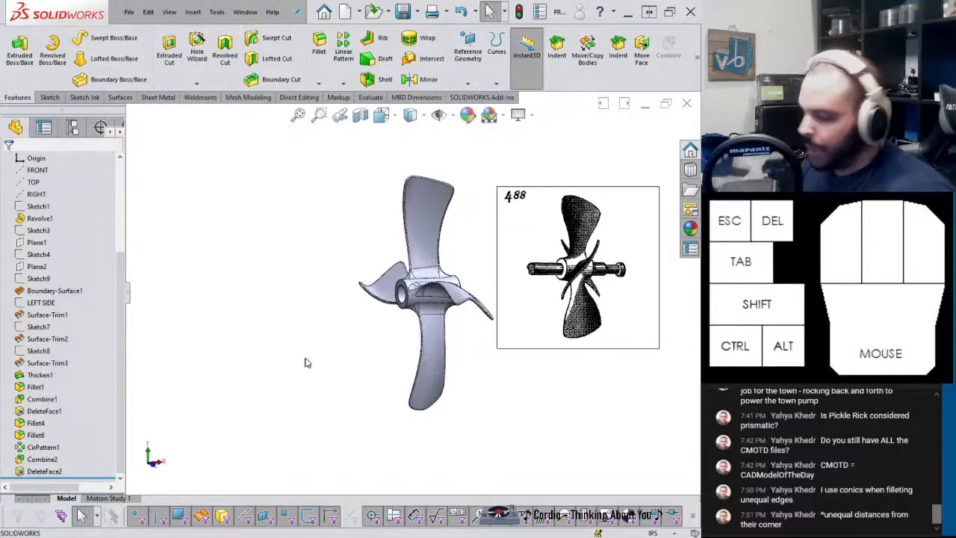
{"action": "key", "text": "ctrl"}
{"action": "scroll", "coordinate": [75, 347], "scroll_direction": "up", "scroll_amount": 3}
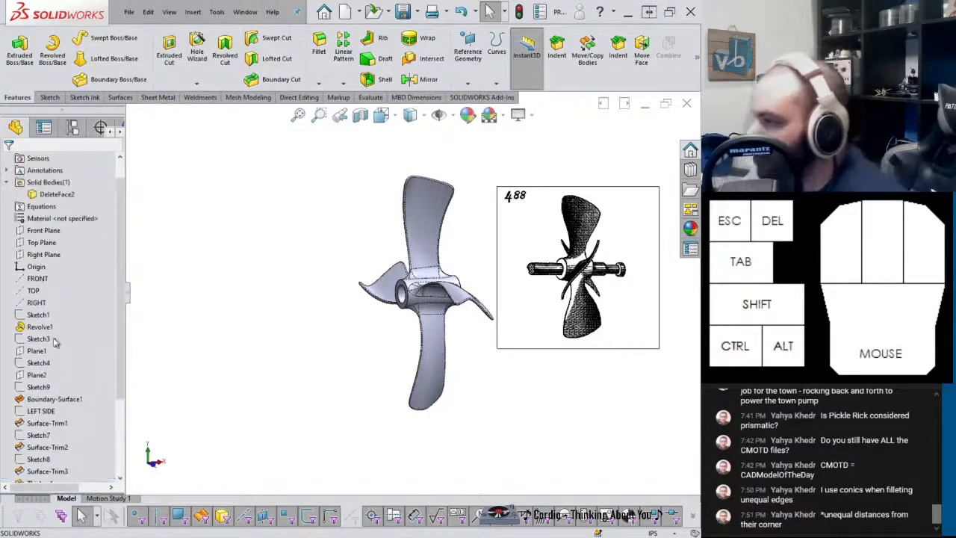
{"action": "left_click", "coordinate": [37, 351]}
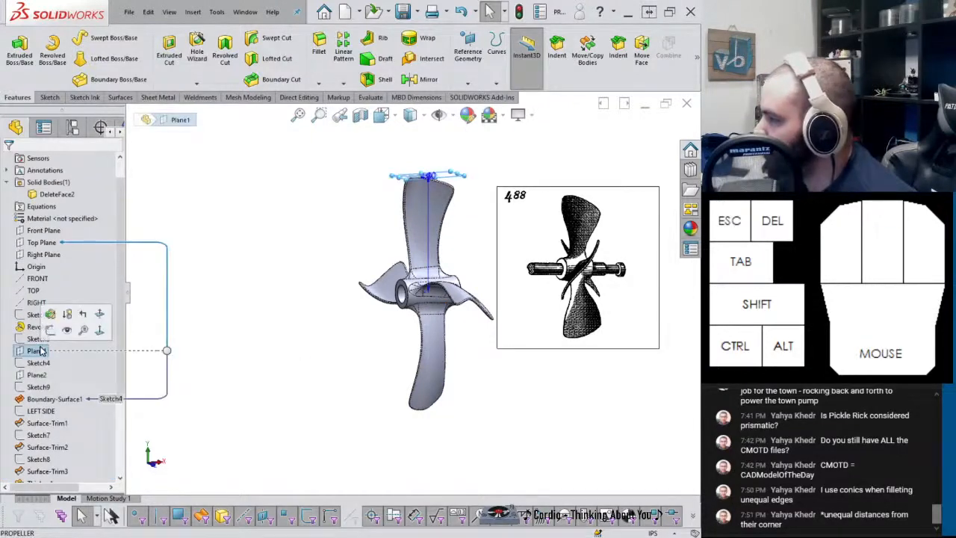
{"action": "left_click", "coordinate": [50, 314]}
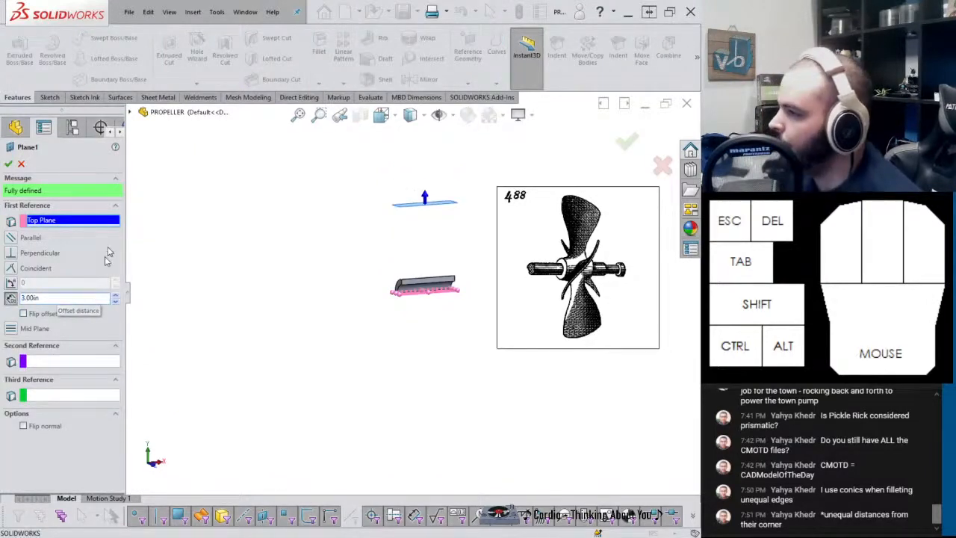
{"action": "left_click", "coordinate": [8, 164]}
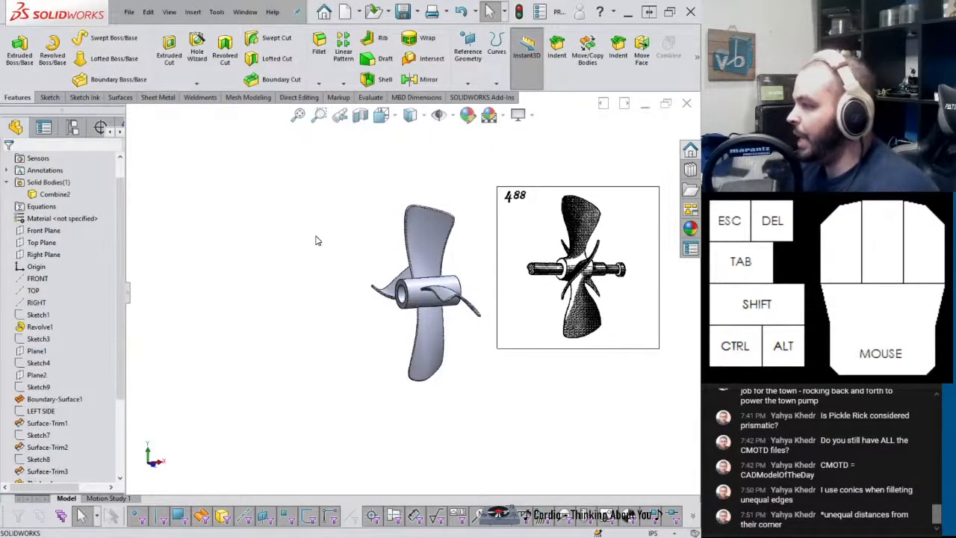
Set the offset distance of Plane1 to 3.5 in and rebuild the propeller
{"action": "scroll", "coordinate": [409, 273], "scroll_direction": "down", "scroll_amount": 3}
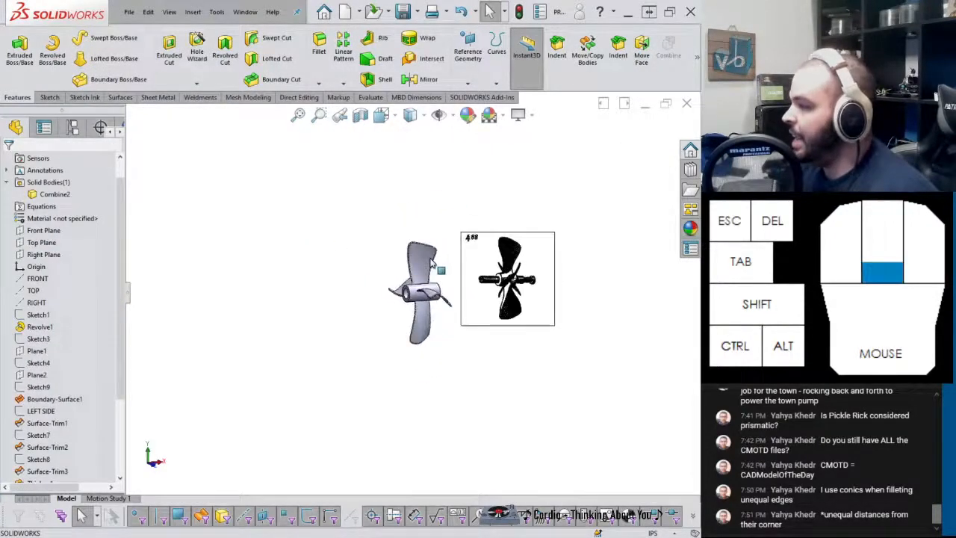
{"action": "scroll", "coordinate": [427, 264], "scroll_direction": "up", "scroll_amount": 3}
{"action": "scroll", "coordinate": [38, 403], "scroll_direction": "down", "scroll_amount": 4}
{"action": "left_click", "coordinate": [45, 437]}
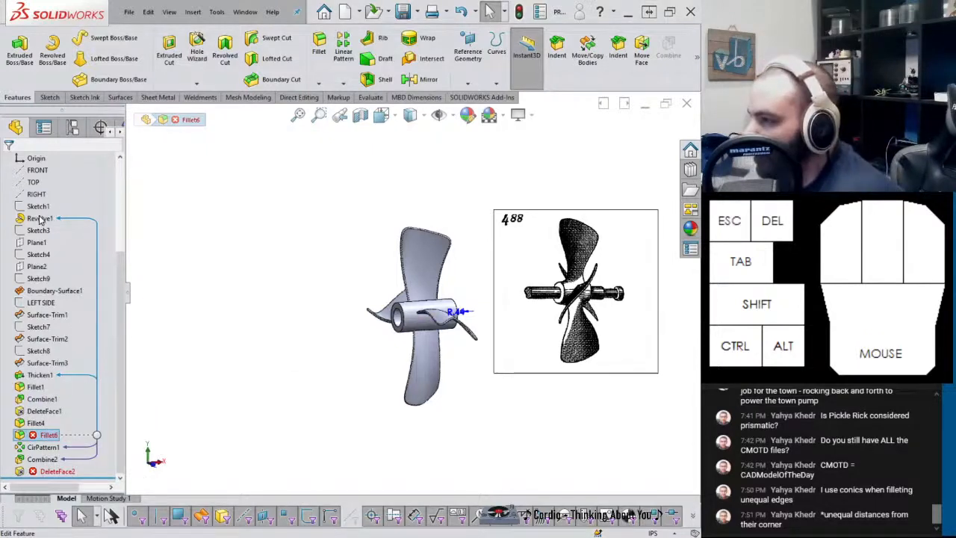
{"action": "left_click", "coordinate": [38, 254]}
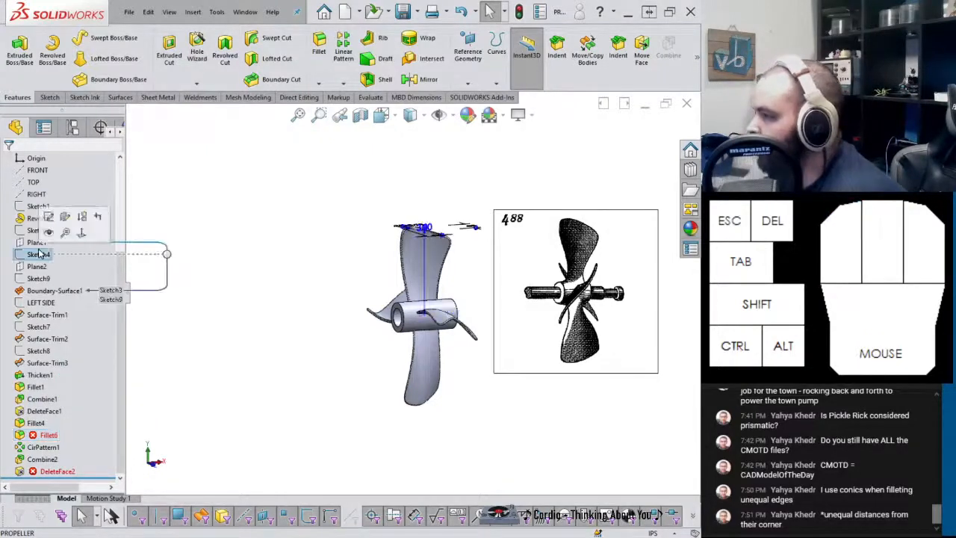
{"action": "double_click", "coordinate": [427, 230]}
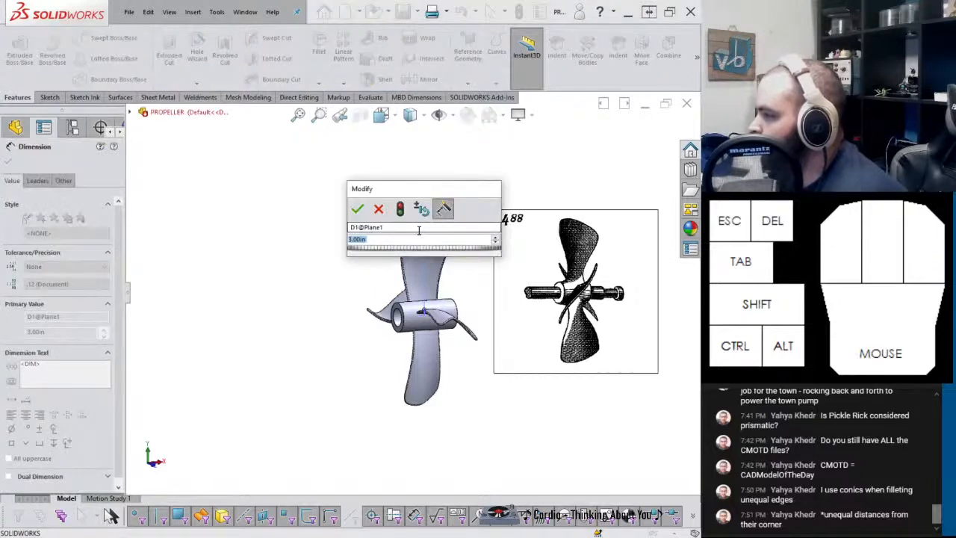
{"action": "type", "text": "3.5"}
{"action": "key", "text": "Return"}
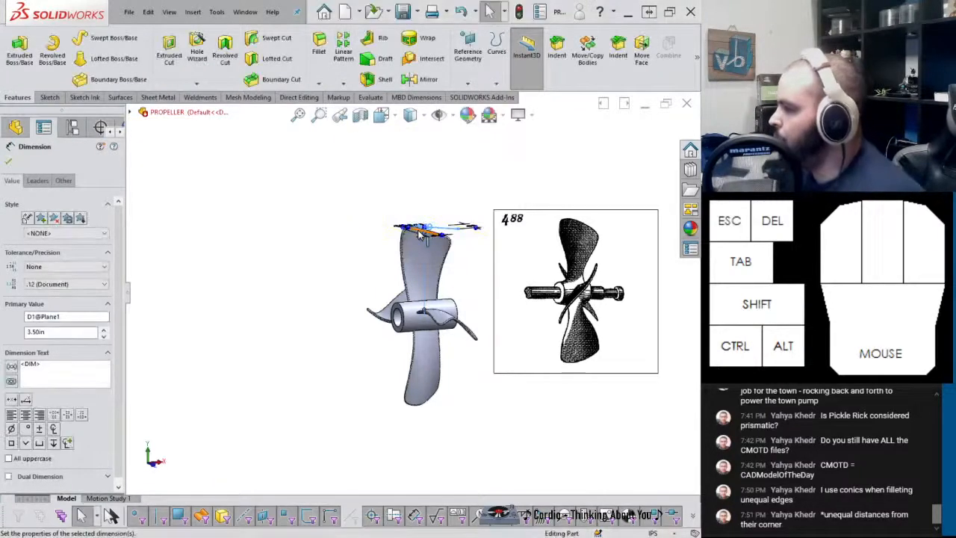
{"action": "left_click", "coordinate": [352, 275]}
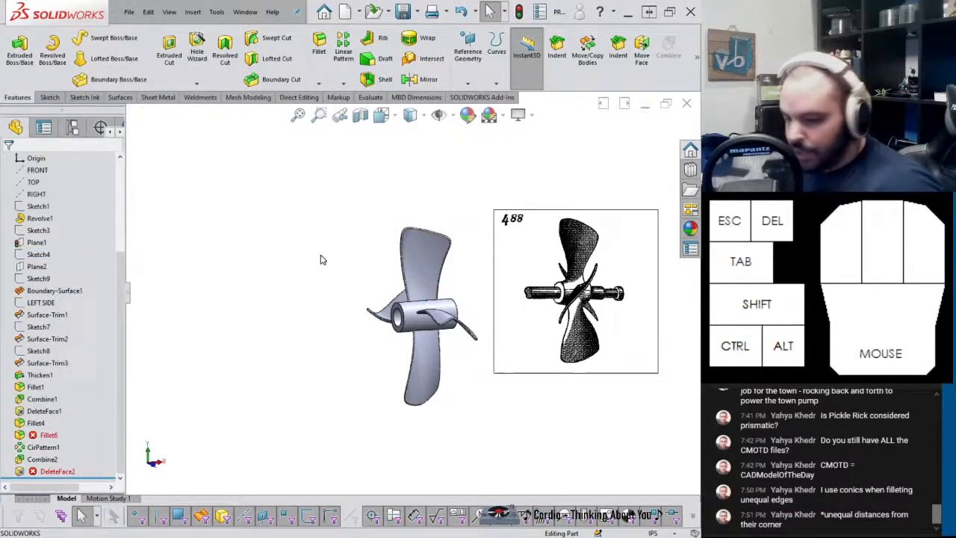
{"action": "key", "text": "ctrl+q"}
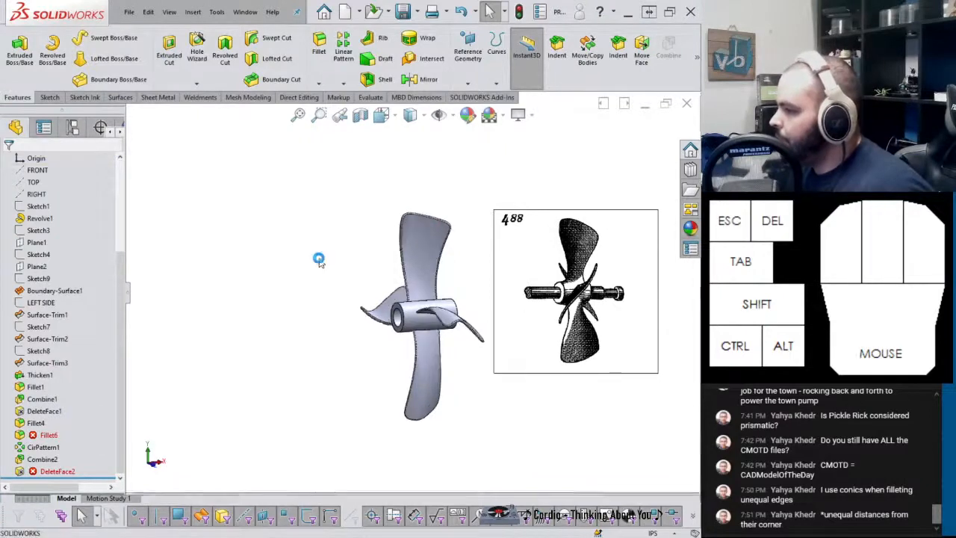
Set the radius of the failed blade-root fillet, Fillet6, to 0.375 in
{"action": "mouse_move", "coordinate": [364, 305]}
{"action": "middle_mouse_down"}
{"action": "mouse_move", "coordinate": [322, 288]}
{"action": "mouse_move", "coordinate": [352, 305]}
{"action": "mouse_move", "coordinate": [336, 302]}
{"action": "mouse_move", "coordinate": [351, 317]}
{"action": "middle_mouse_up"}
{"action": "left_click", "coordinate": [47, 436]}
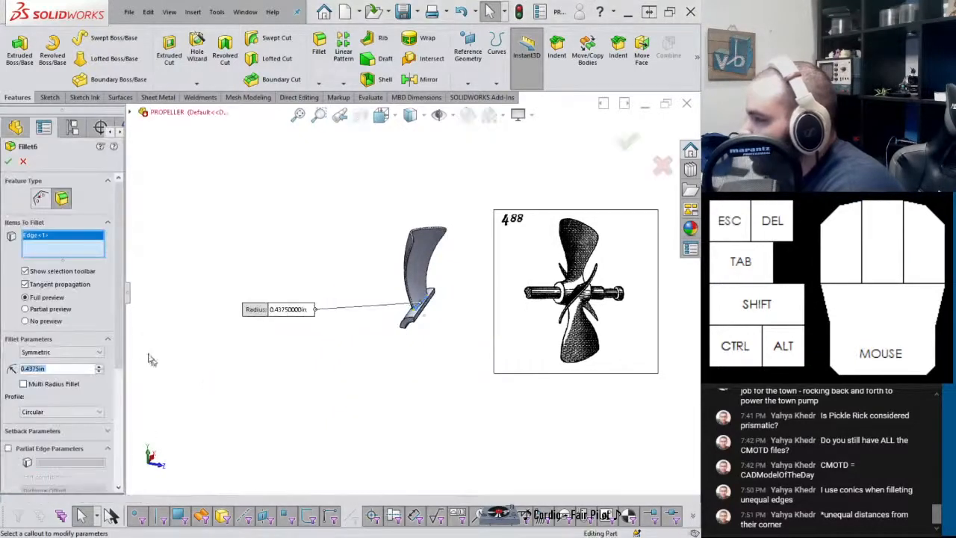
{"action": "left_click", "coordinate": [98, 372]}
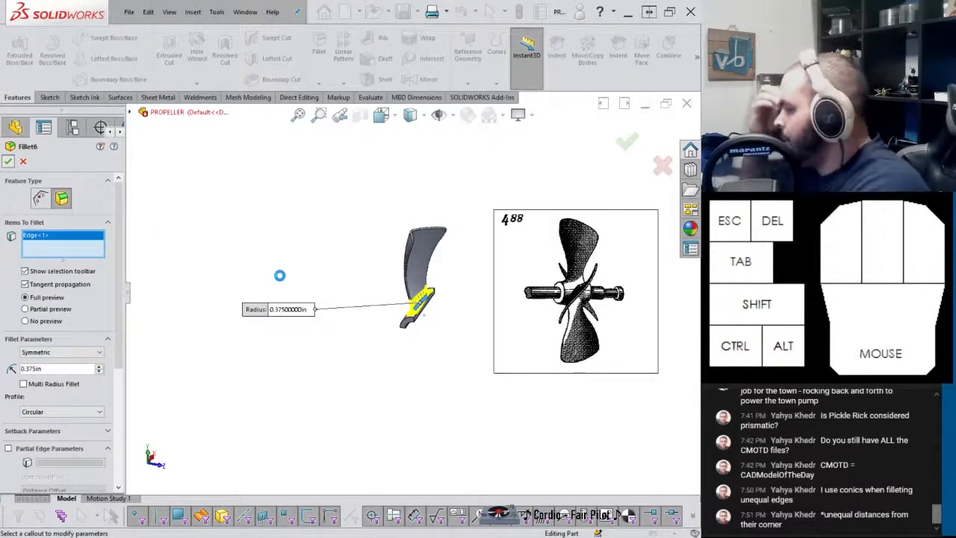
{"action": "key", "text": "Return"}
Enlarge the reference picture beside the propeller so that its blades roughly match the model's height
{"action": "middle_click_drag", "start_coordinate": [394, 354], "coordinate": [407, 278]}
{"action": "scroll", "coordinate": [407, 278], "scroll_direction": "down", "scroll_amount": 5}
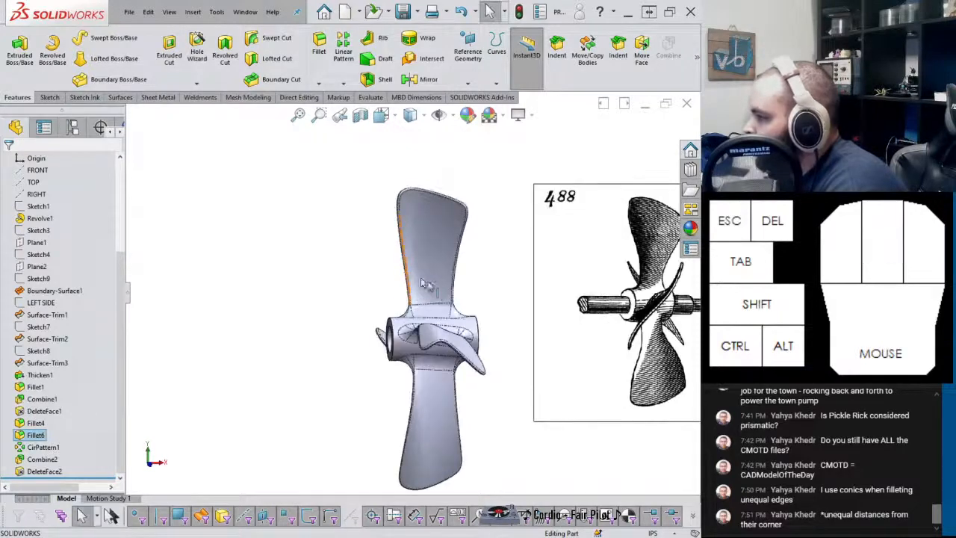
{"action": "scroll", "coordinate": [401, 344], "scroll_direction": "up", "scroll_amount": 6}
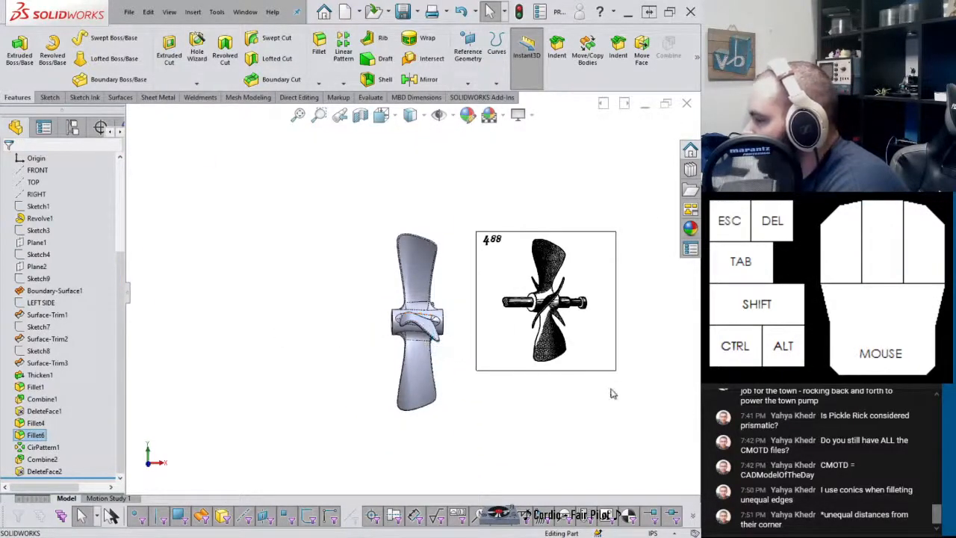
{"action": "double_click", "coordinate": [617, 374]}
{"action": "left_click", "coordinate": [414, 297]}
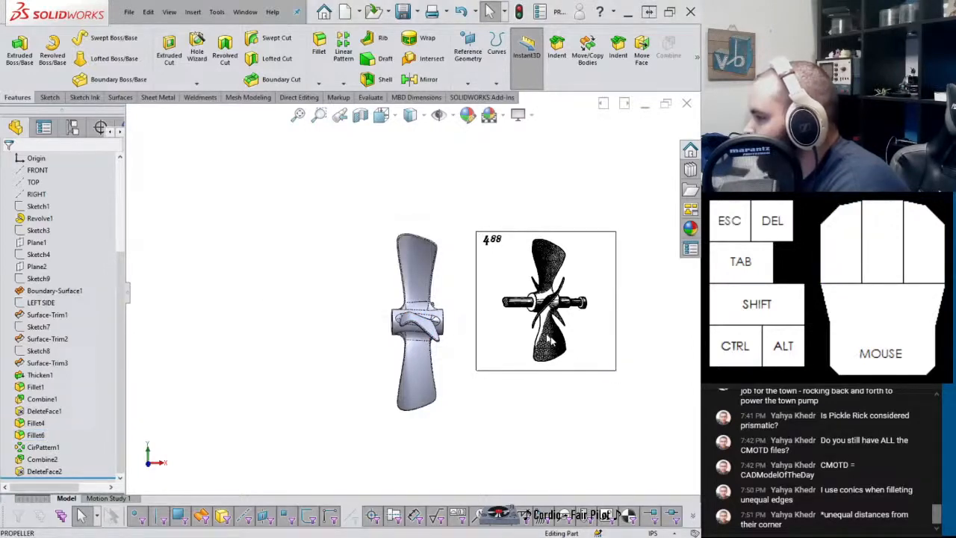
{"action": "left_click_drag", "start_coordinate": [615, 369], "coordinate": [669, 408]}
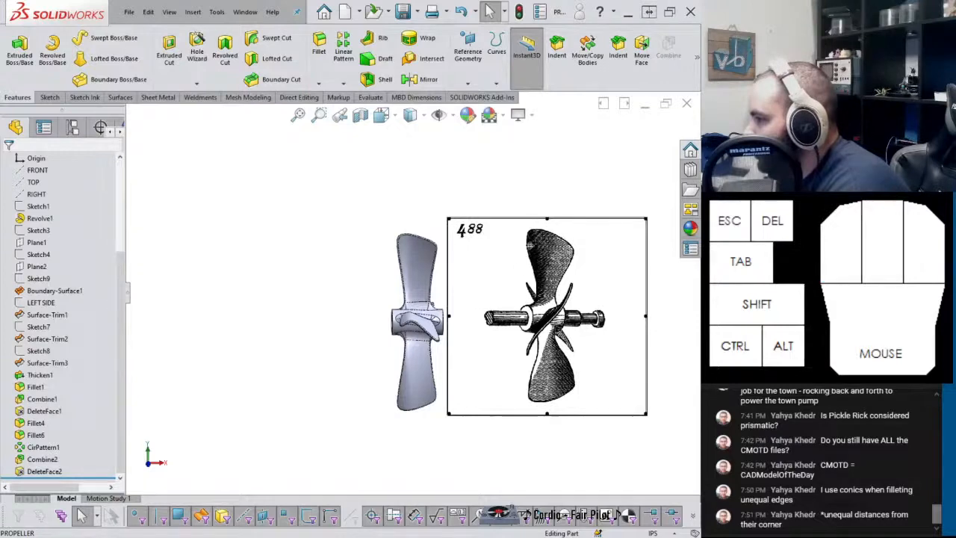
{"action": "left_click", "coordinate": [410, 294]}
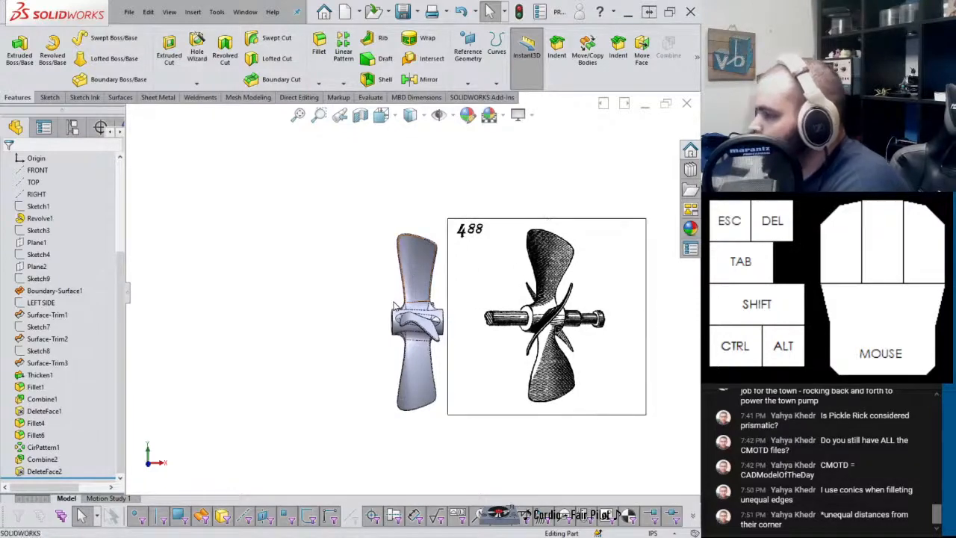
Set the centreline's horizontal offset from the origin in the LEFT SIDE sketch to 0.3125 in and exit the sketch
{"action": "middle_click_drag", "start_coordinate": [380, 320], "coordinate": [404, 322]}
{"action": "scroll", "coordinate": [401, 329], "scroll_direction": "up", "scroll_amount": 4}
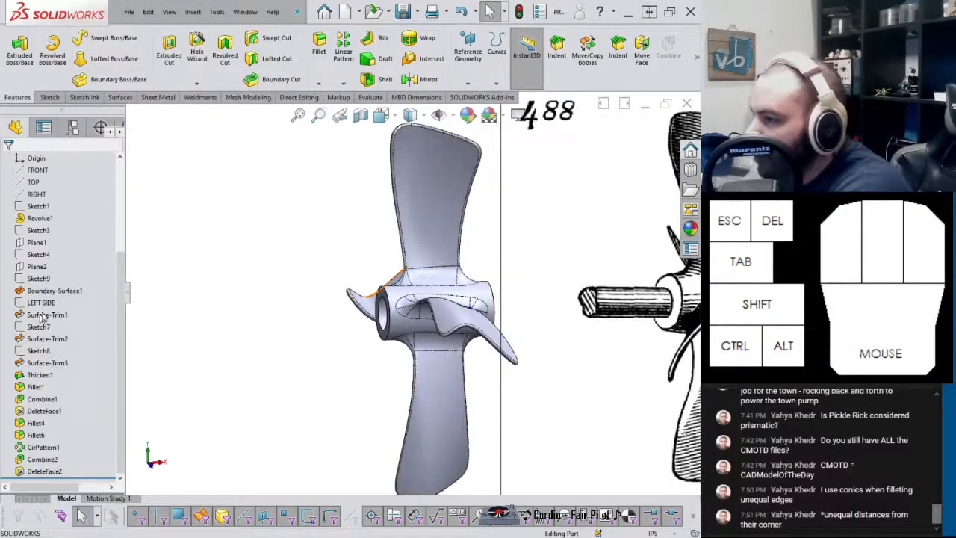
{"action": "left_click", "coordinate": [41, 303]}
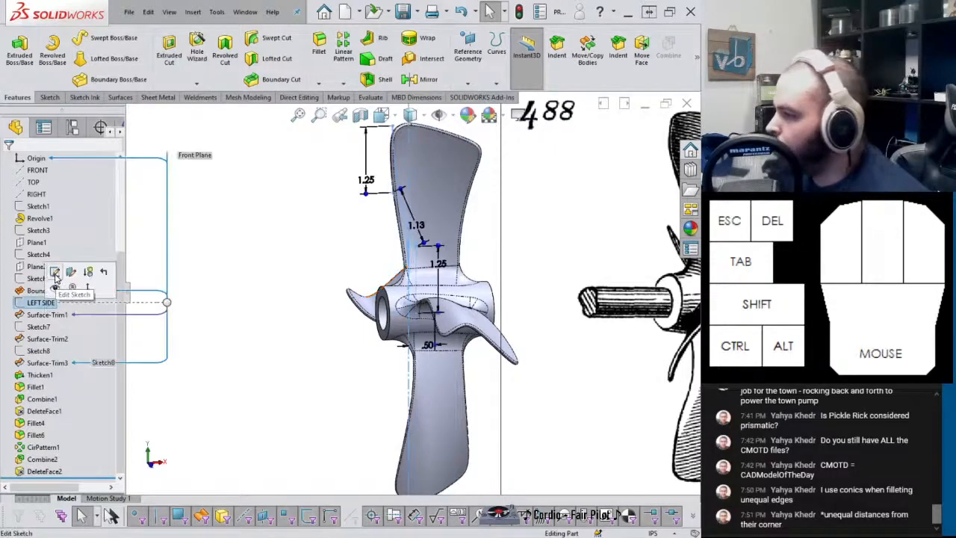
{"action": "double_click", "coordinate": [425, 347]}
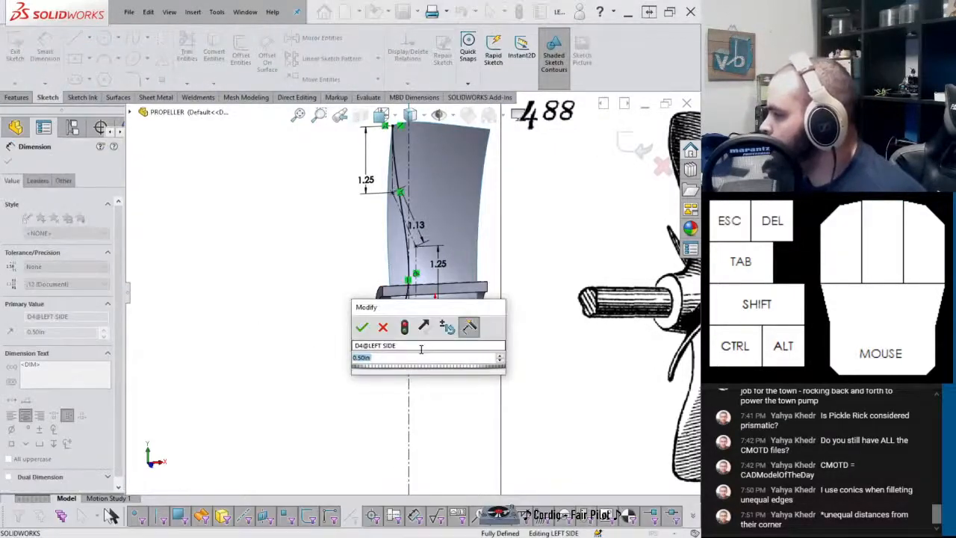
{"action": "scroll", "coordinate": [415, 359], "scroll_direction": "down", "scroll_amount": 3}
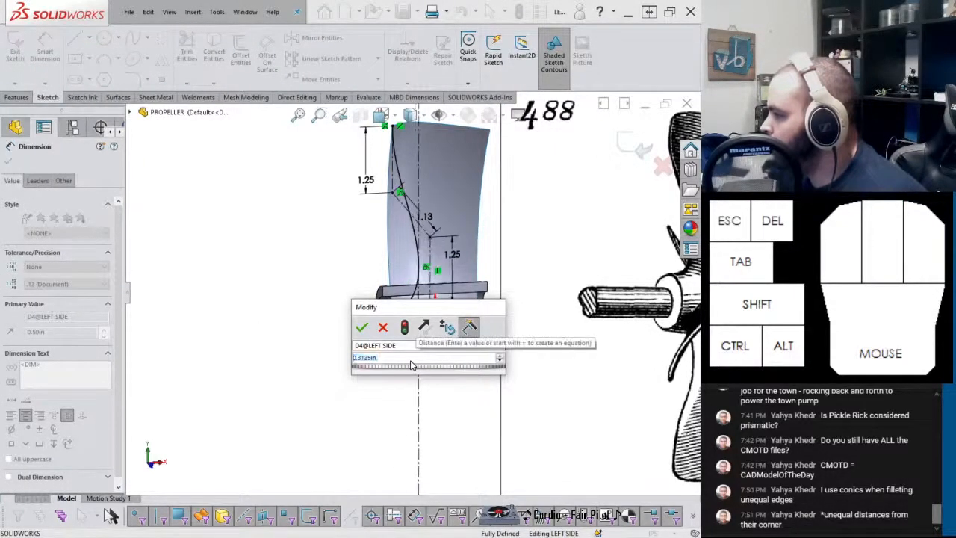
{"action": "left_click", "coordinate": [361, 327]}
{"action": "left_click", "coordinate": [635, 146]}
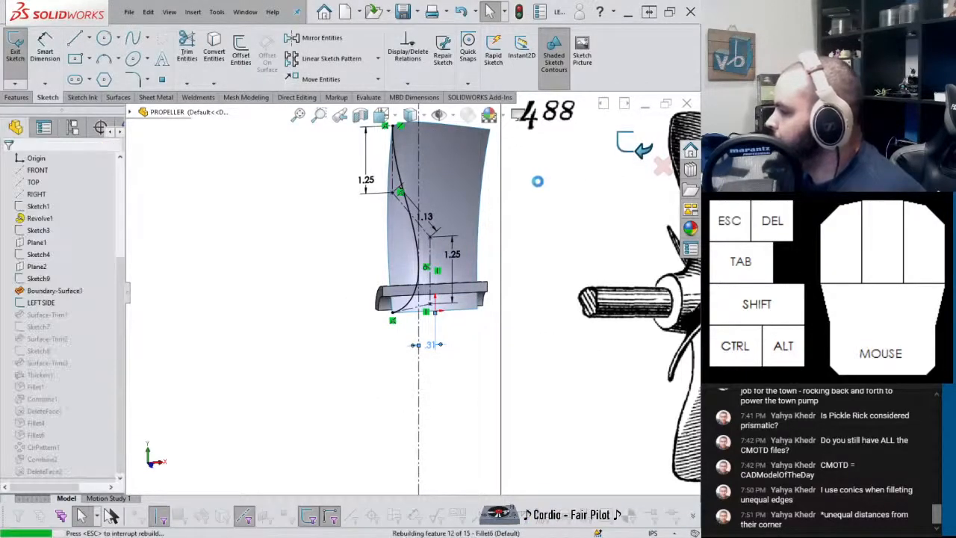
Set the 0.50 in horizontal offset dimension in Sketch8 to 0.375 in and rebuild the propeller
{"action": "middle_click_drag", "start_coordinate": [437, 238], "coordinate": [411, 262]}
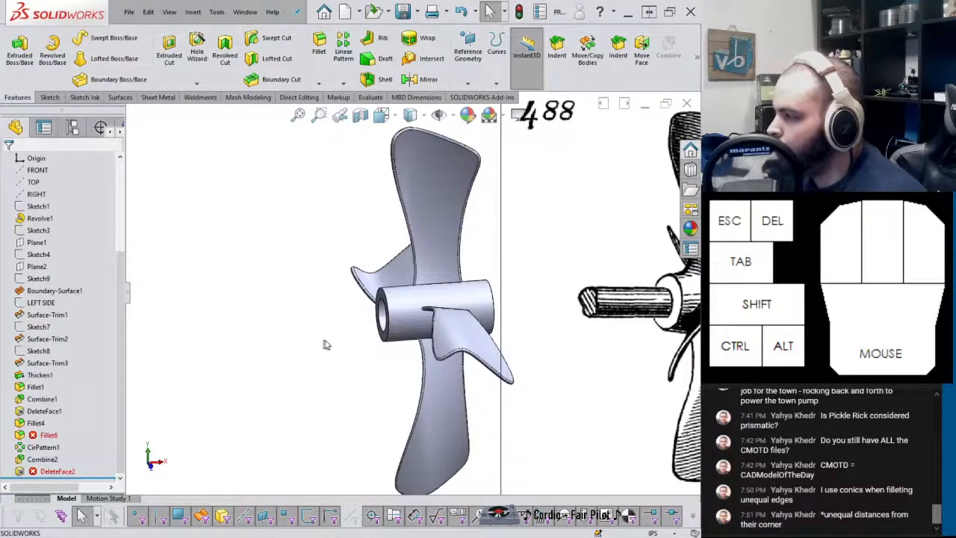
{"action": "middle_click_drag", "start_coordinate": [325, 345], "coordinate": [294, 354]}
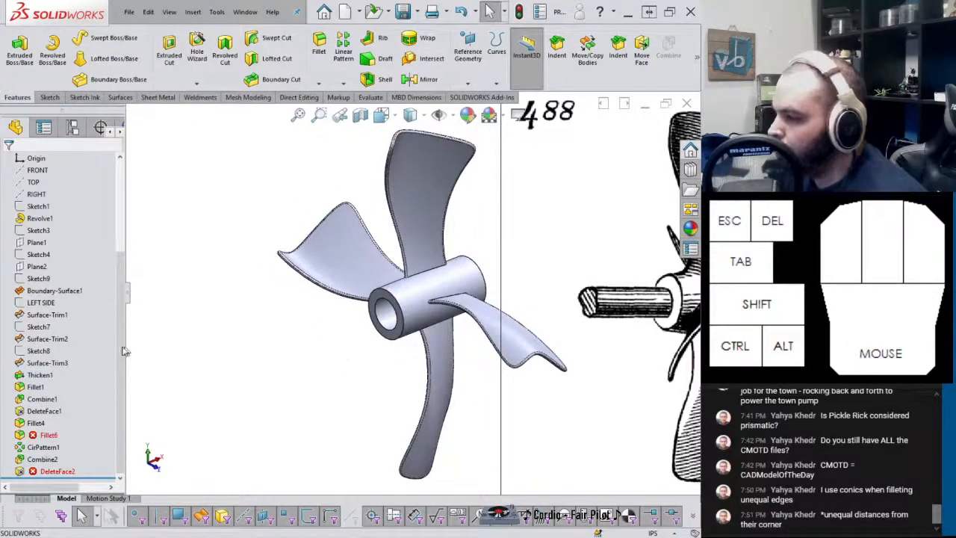
{"action": "left_click", "coordinate": [36, 351]}
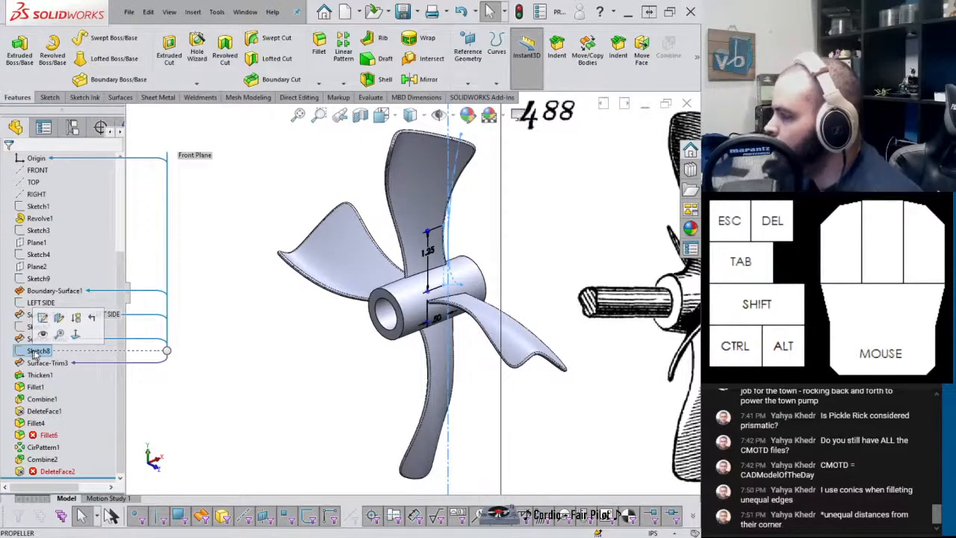
{"action": "double_click", "coordinate": [435, 317]}
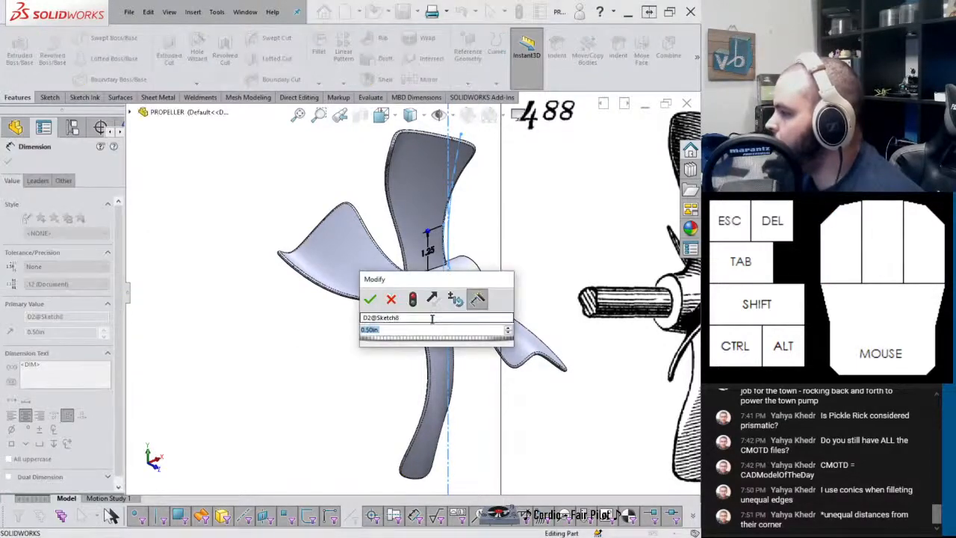
{"action": "left_click", "coordinate": [415, 299]}
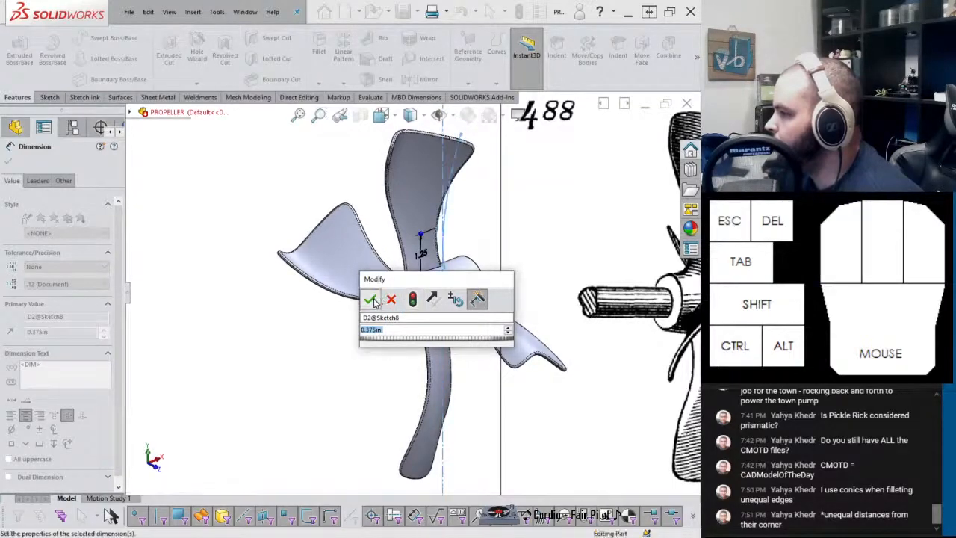
{"action": "key", "text": "Return"}
{"action": "mouse_move", "coordinate": [418, 303]}
{"action": "middle_mouse_down"}
{"action": "mouse_move", "coordinate": [426, 249]}
{"action": "mouse_move", "coordinate": [369, 269]}
{"action": "mouse_move", "coordinate": [433, 297]}
{"action": "middle_mouse_up"}
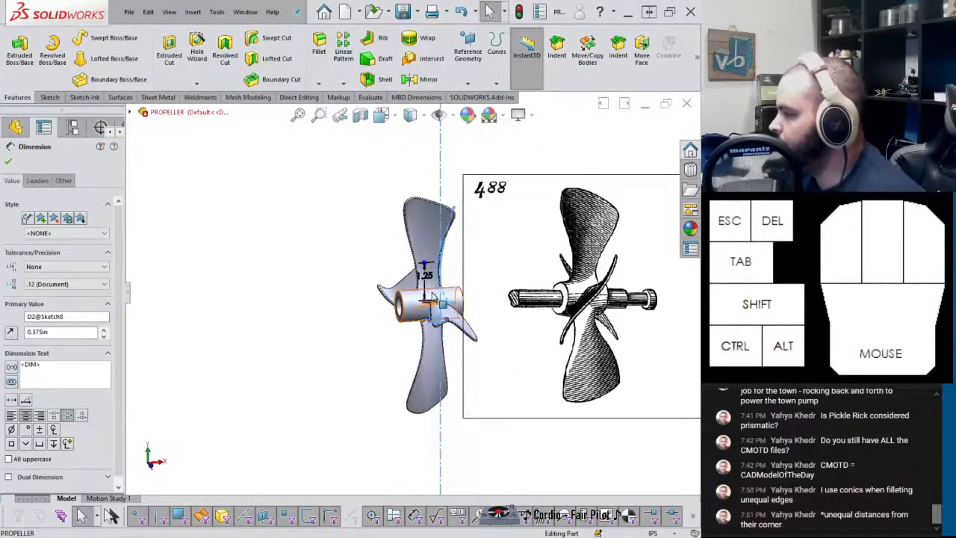
{"action": "left_click", "coordinate": [8, 164]}
Reduce the radius of the failed blade-root fillet, Fillet6, to 0.3125 in
{"action": "left_click", "coordinate": [48, 434]}
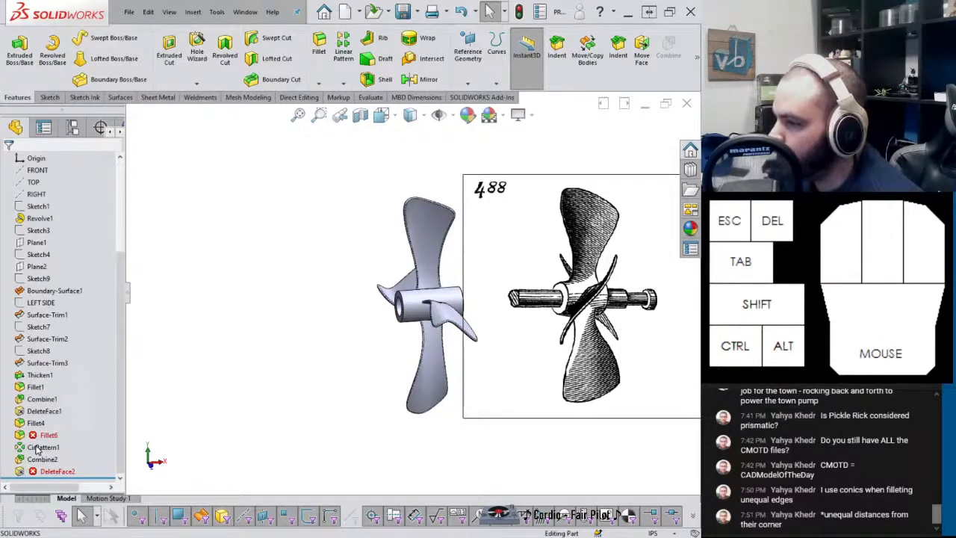
{"action": "left_click", "coordinate": [38, 448]}
{"action": "left_click", "coordinate": [39, 436]}
{"action": "left_click", "coordinate": [40, 404]}
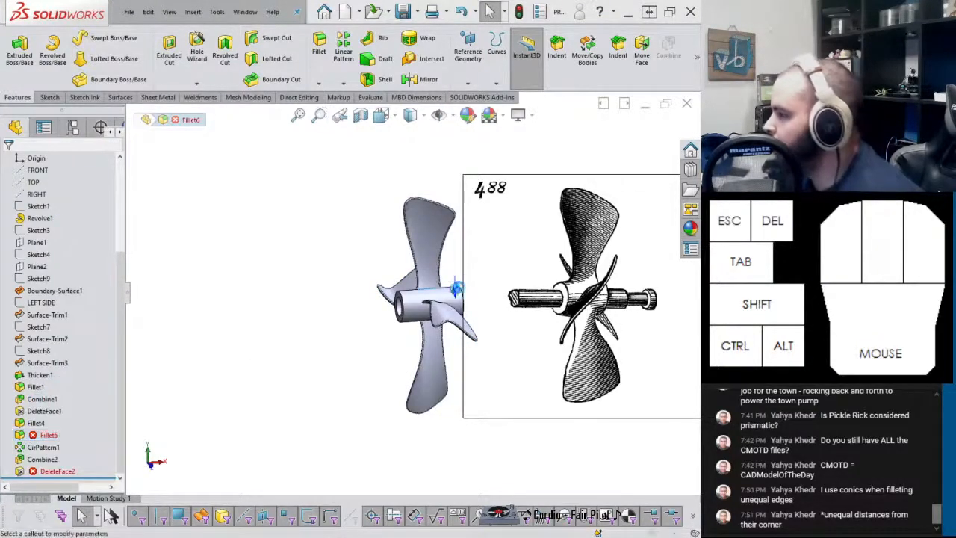
{"action": "middle_click_drag", "start_coordinate": [235, 326], "coordinate": [402, 325]}
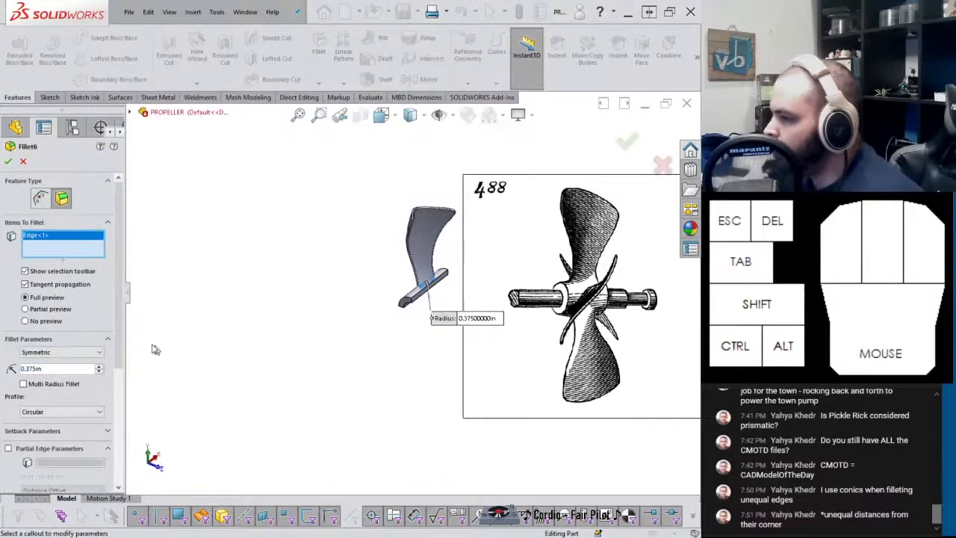
{"action": "left_click", "coordinate": [99, 366]}
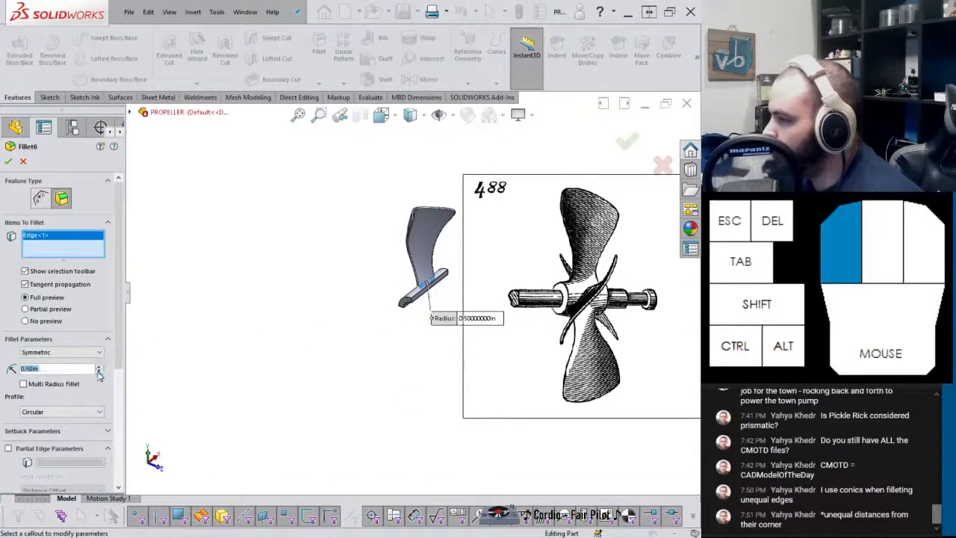
{"action": "left_click", "coordinate": [98, 371]}
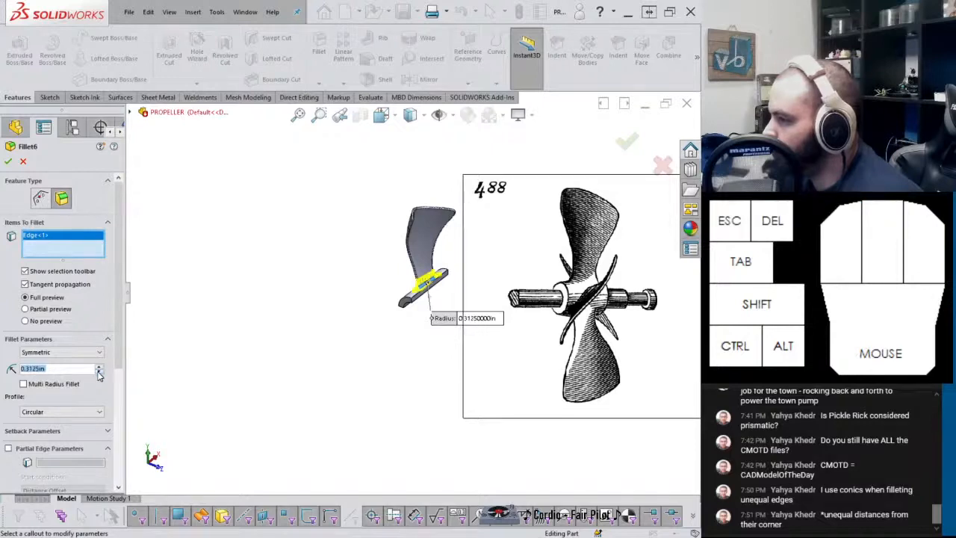
{"action": "left_click", "coordinate": [8, 160]}
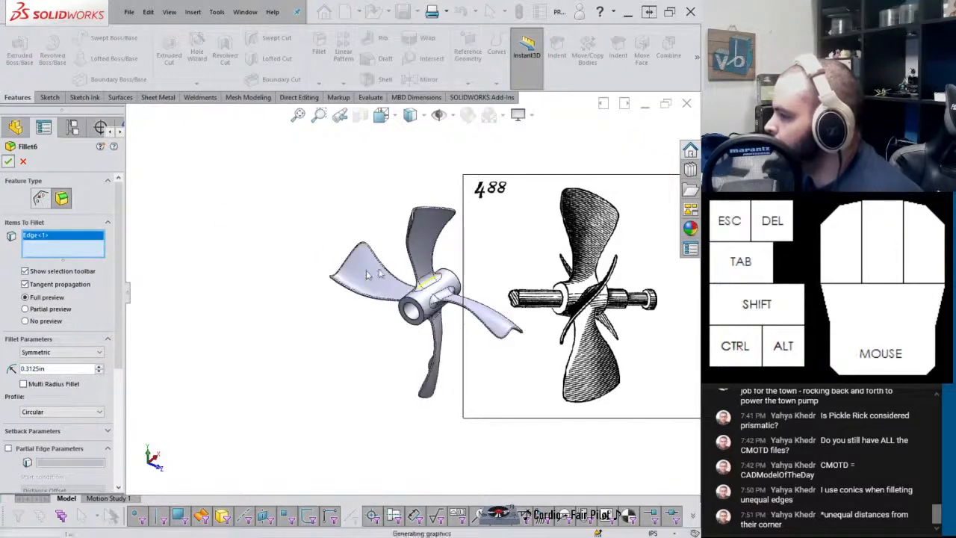
Compare the propeller's side and angled views with the reference drawing
{"action": "middle_click_drag", "start_coordinate": [482, 259], "coordinate": [440, 216]}
{"action": "scroll", "coordinate": [451, 243], "scroll_direction": "up", "scroll_amount": 2}
{"action": "scroll", "coordinate": [452, 243], "scroll_direction": "down", "scroll_amount": 2}
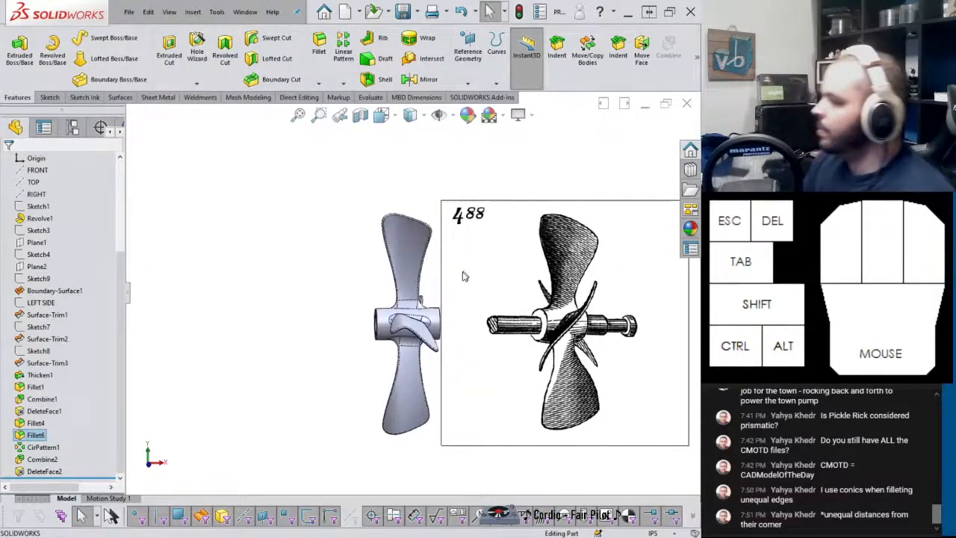
{"action": "middle_click_drag", "start_coordinate": [464, 272], "coordinate": [472, 308]}
{"action": "left_click", "coordinate": [224, 387]}
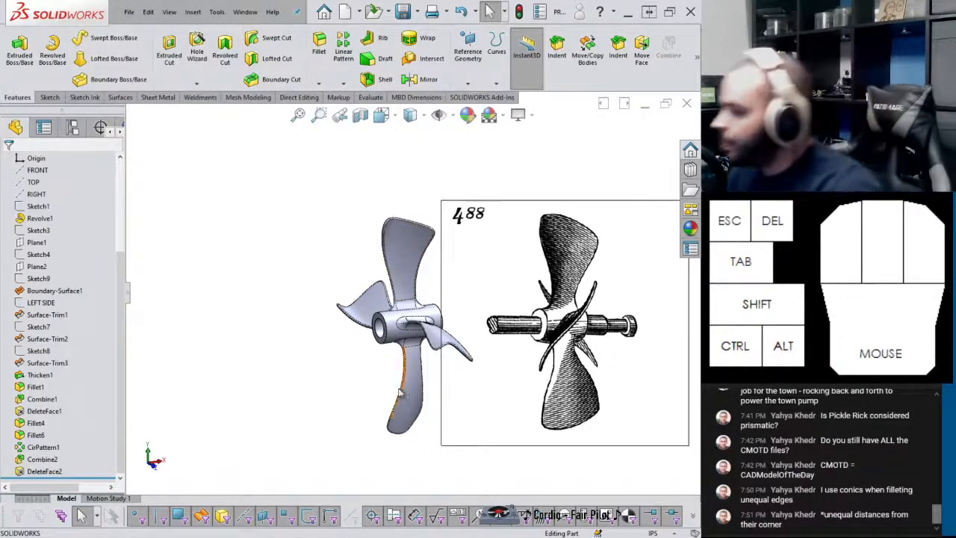
{"action": "scroll", "coordinate": [382, 333], "scroll_direction": "up", "scroll_amount": 3}
{"action": "scroll", "coordinate": [381, 333], "scroll_direction": "down", "scroll_amount": 5}
Switch the Measure tool's units to the document settings and check the diameter of the hub bore
{"action": "left_click", "coordinate": [447, 270]}
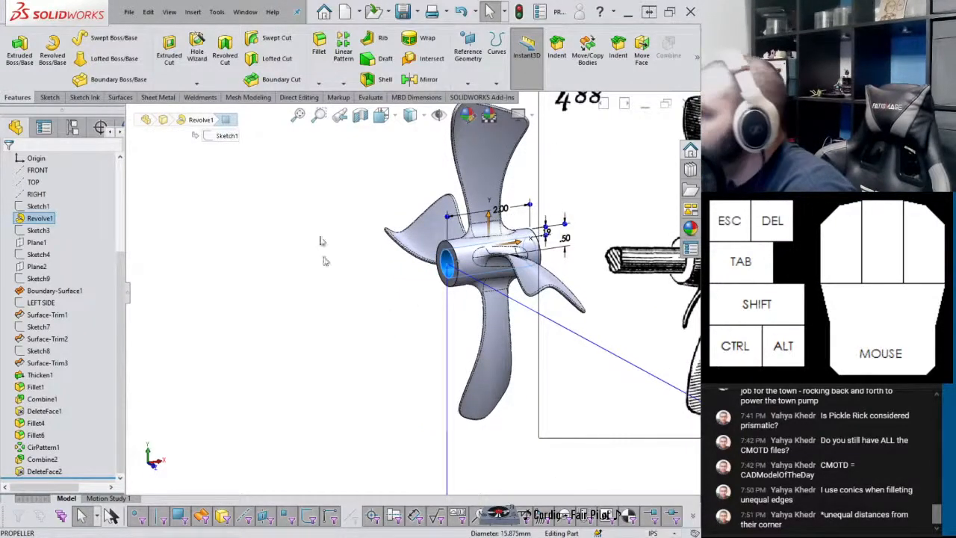
{"action": "left_click", "coordinate": [370, 98]}
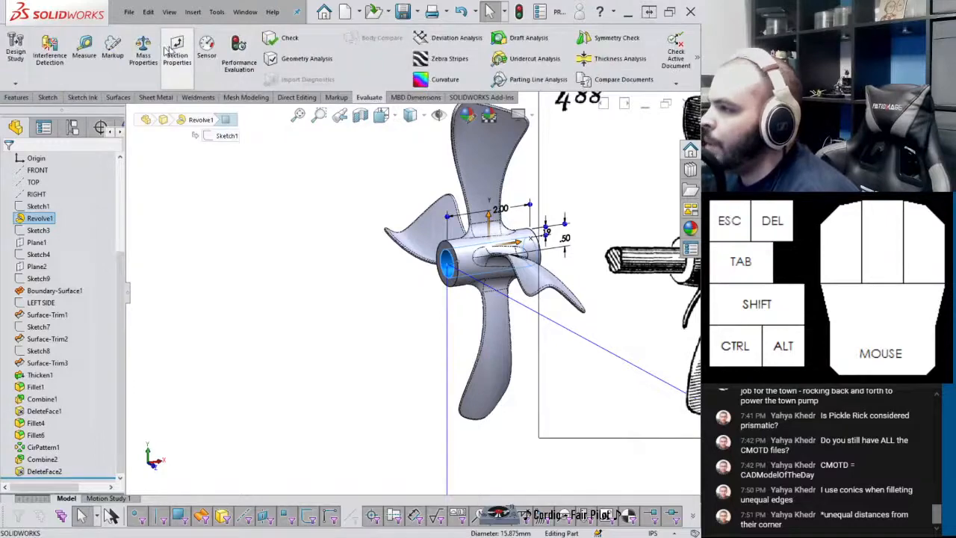
{"action": "key", "text": "Escape"}
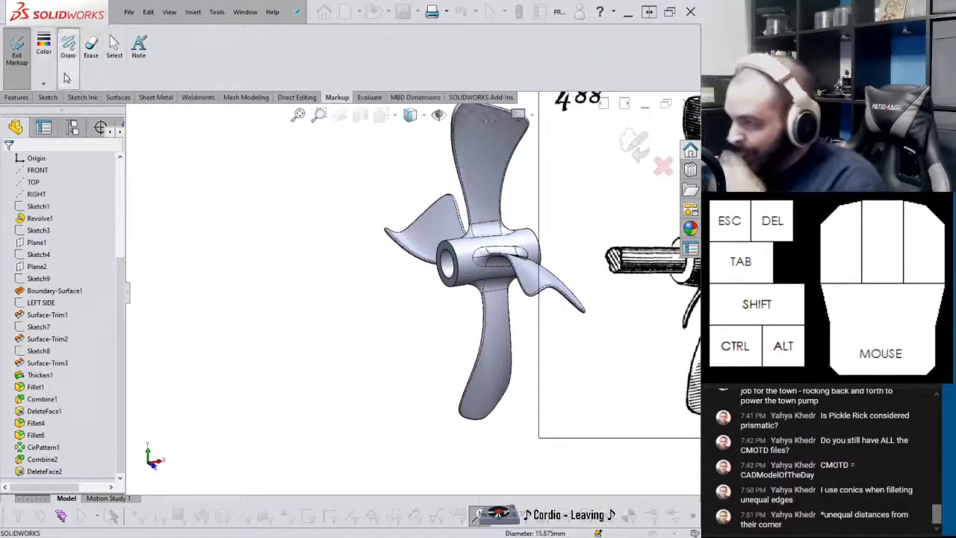
{"action": "left_click", "coordinate": [142, 52]}
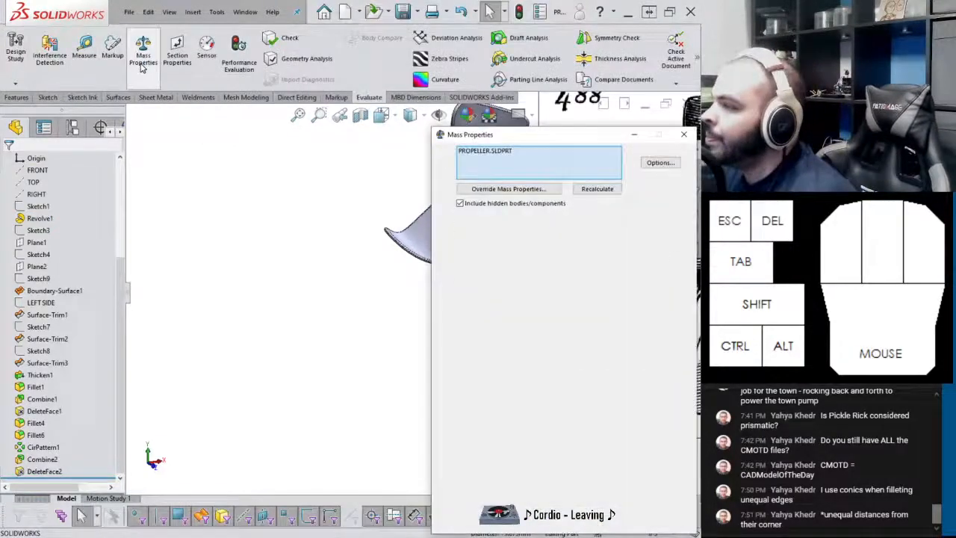
{"action": "left_click", "coordinate": [681, 136]}
{"action": "left_click", "coordinate": [84, 50]}
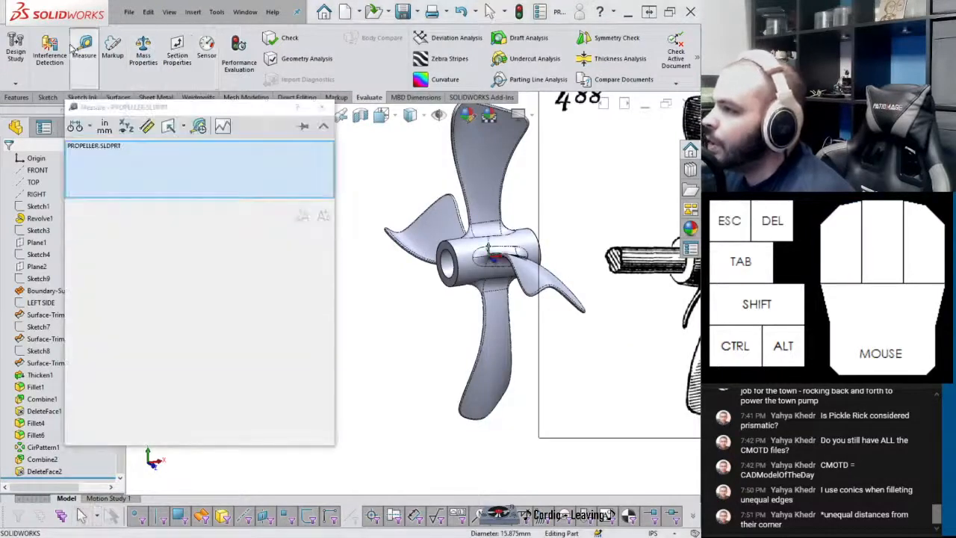
{"action": "left_click", "coordinate": [104, 127]}
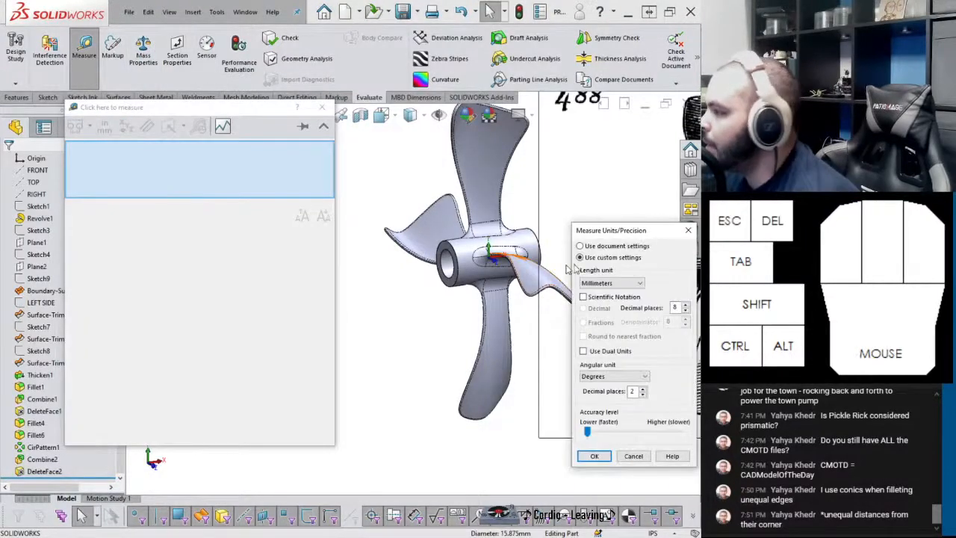
{"action": "left_click", "coordinate": [581, 245]}
{"action": "left_click", "coordinate": [595, 455]}
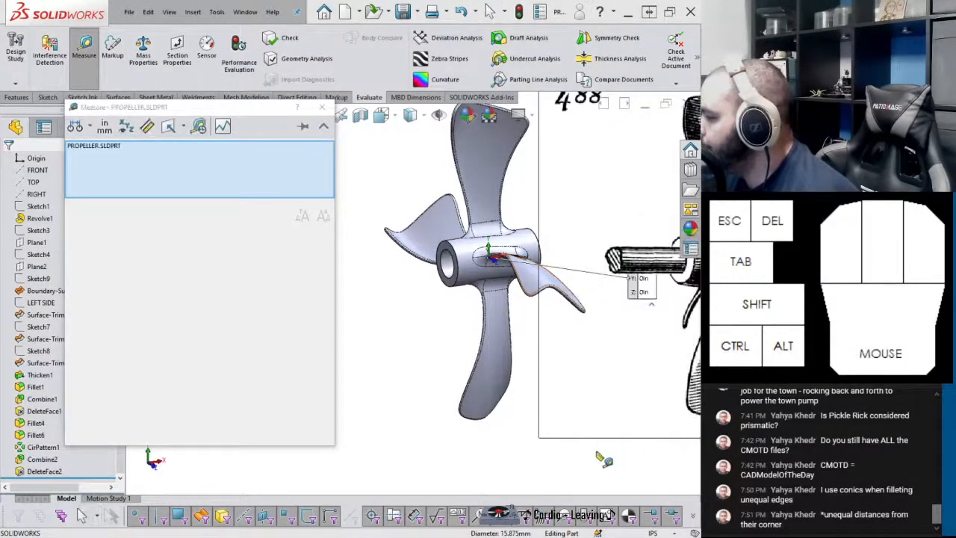
{"action": "left_click", "coordinate": [322, 107]}
{"action": "left_click", "coordinate": [447, 262]}
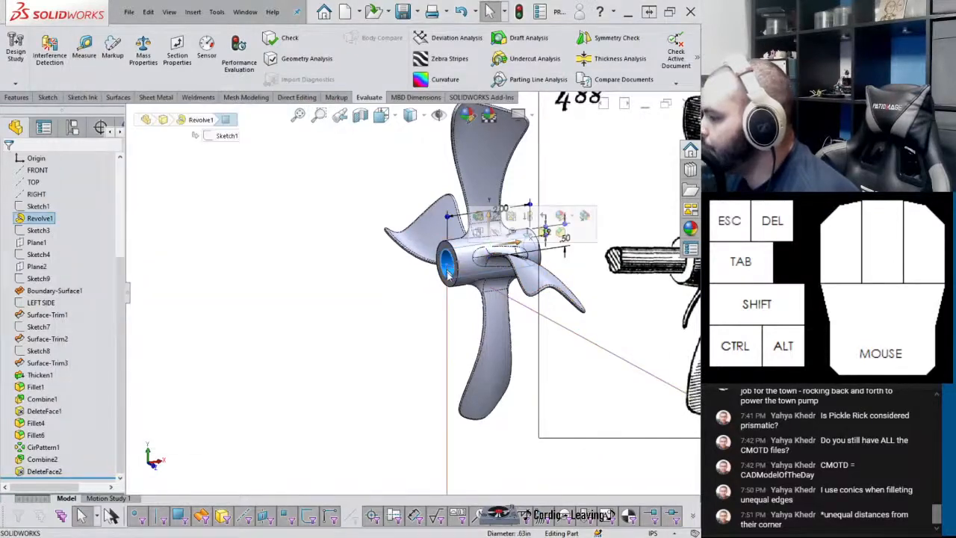
Examine the propeller hub against the shaft in the reference drawing
{"action": "scroll", "coordinate": [447, 316], "scroll_direction": "up", "scroll_amount": 1}
{"action": "middle_click_drag", "start_coordinate": [447, 315], "coordinate": [447, 305]}
{"action": "scroll", "coordinate": [447, 304], "scroll_direction": "up", "scroll_amount": 1}
{"action": "scroll", "coordinate": [472, 280], "scroll_direction": "down", "scroll_amount": 2}
{"action": "middle_click_drag", "start_coordinate": [440, 269], "coordinate": [499, 282]}
{"action": "scroll", "coordinate": [552, 288], "scroll_direction": "up", "scroll_amount": 2}
{"action": "left_click", "coordinate": [252, 342]}
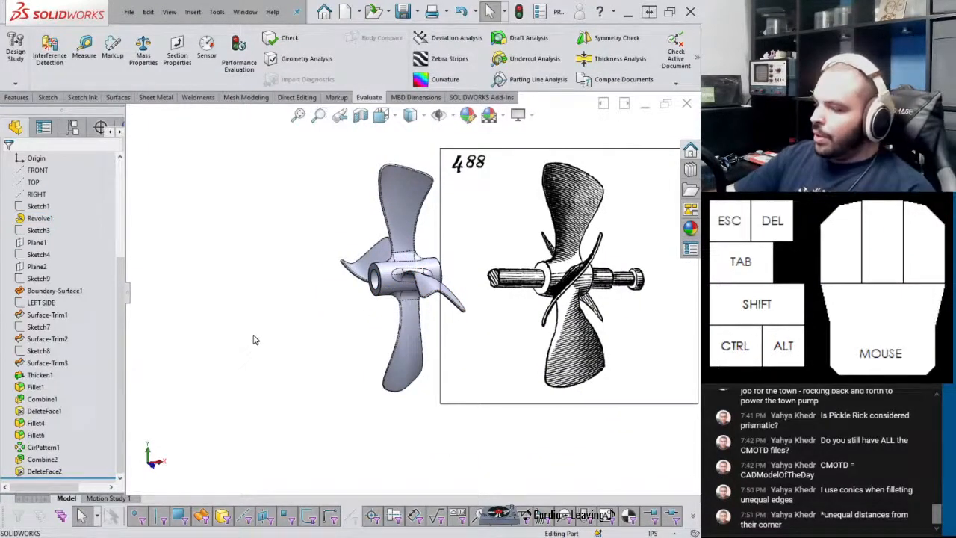
Create a new part and start a sketch on the Top Plane
{"action": "key", "text": "ctrl+n"}
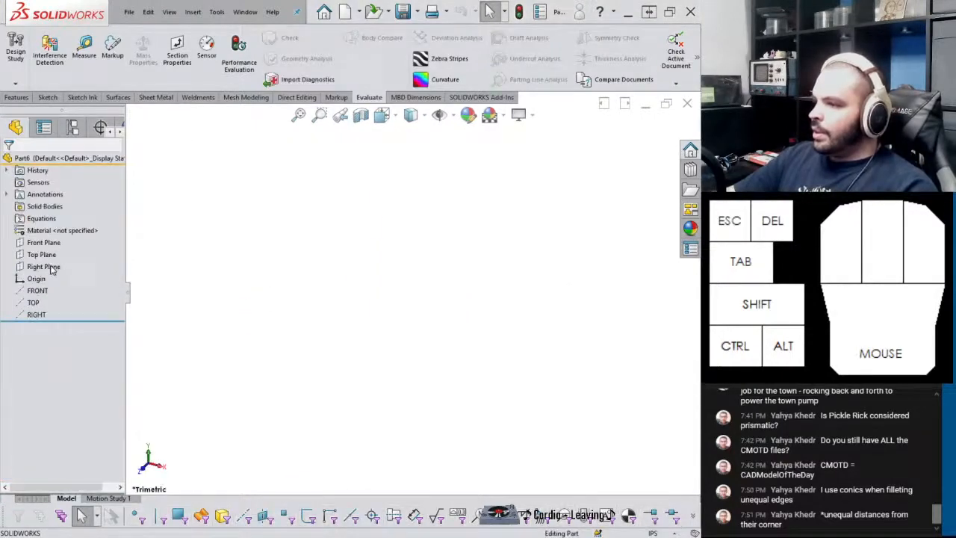
{"action": "left_click", "coordinate": [44, 254]}
{"action": "left_click", "coordinate": [79, 237]}
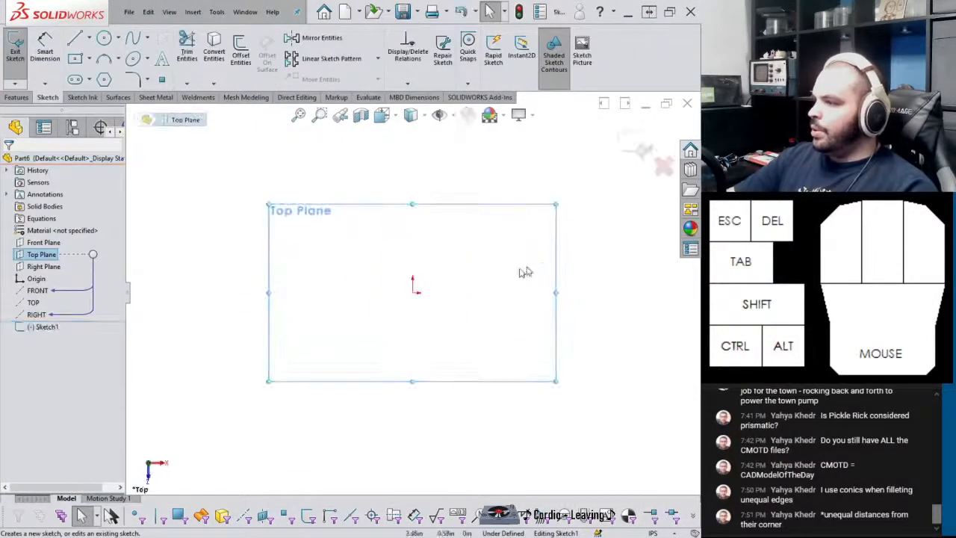
Sketch a corner rectangle about 7.8 in long with its lower edge through the origin, and a smaller rectangle hanging from its upper edge
{"action": "mouse_move", "coordinate": [502, 247]}
{"action": "right_mouse_down"}
{"action": "mouse_move", "coordinate": [515, 243]}
{"action": "mouse_move", "coordinate": [410, 246]}
{"action": "mouse_move", "coordinate": [435, 284]}
{"action": "right_mouse_up"}
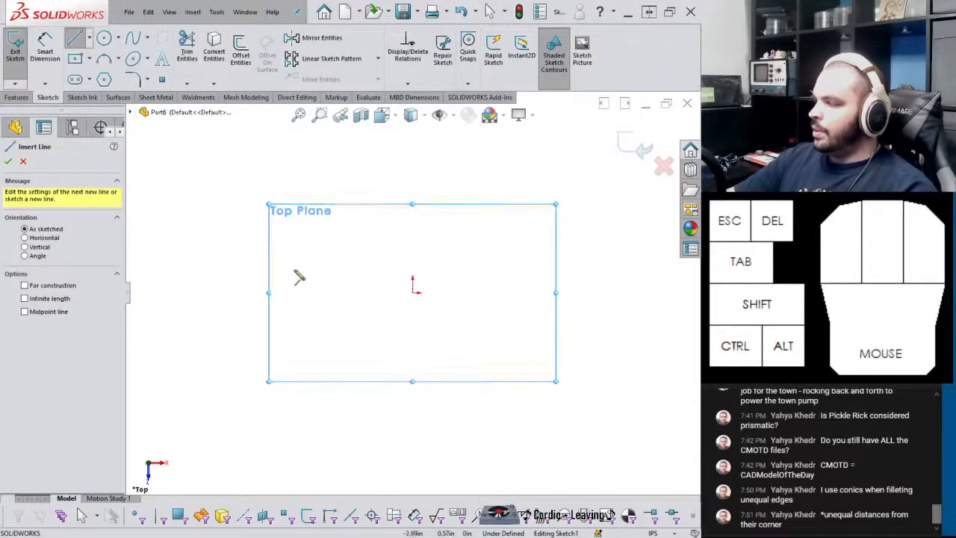
{"action": "left_click", "coordinate": [76, 62]}
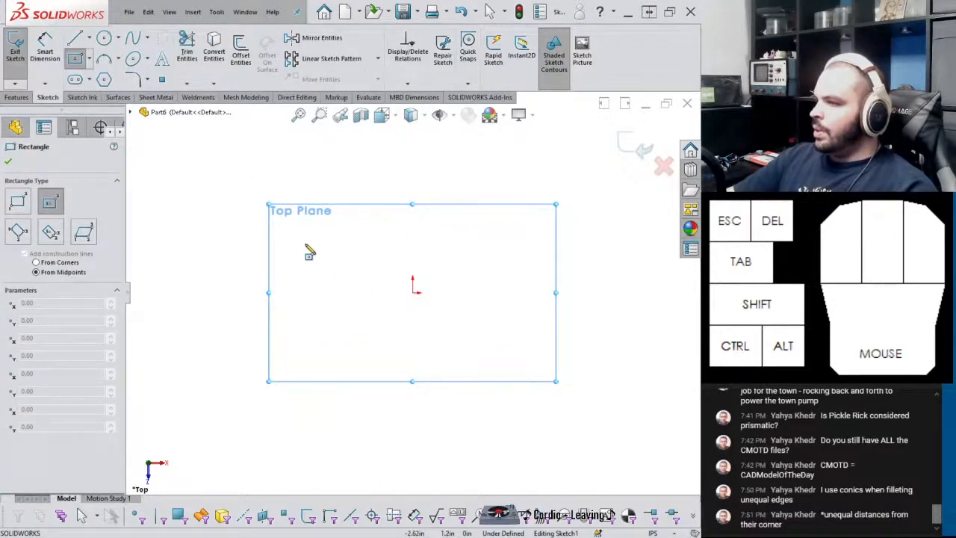
{"action": "left_click", "coordinate": [88, 59]}
{"action": "left_click", "coordinate": [138, 74]}
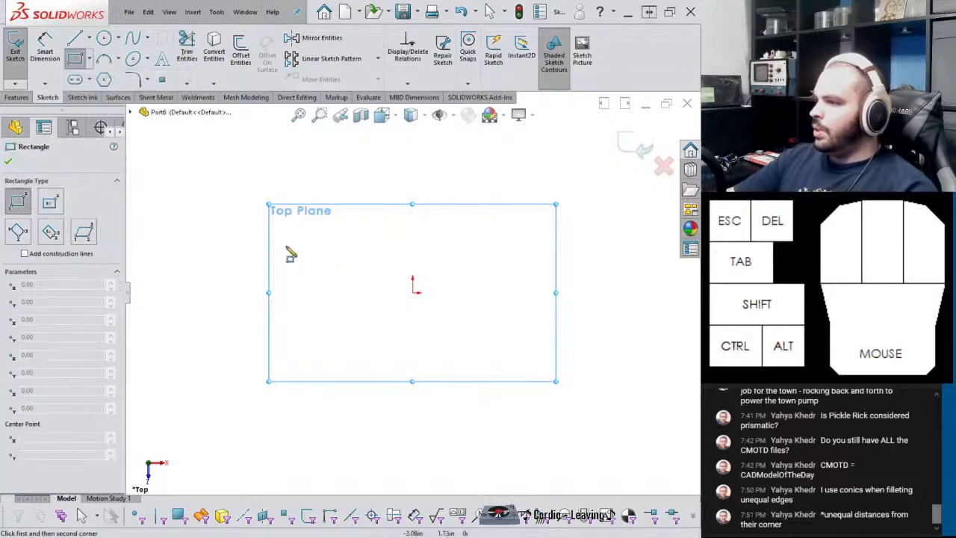
{"action": "left_click_drag", "start_coordinate": [279, 236], "coordinate": [600, 292]}
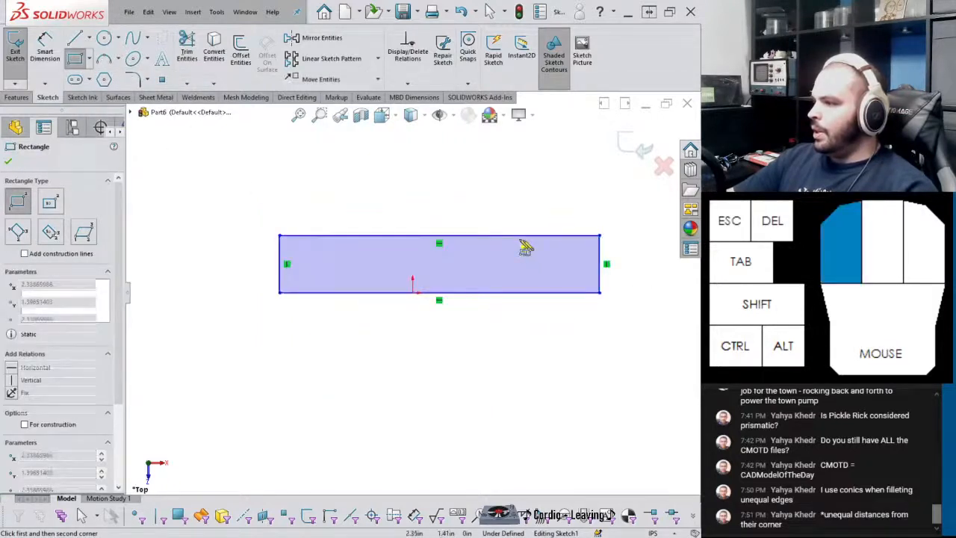
{"action": "left_click_drag", "start_coordinate": [508, 236], "coordinate": [572, 258]}
{"action": "key", "text": "Escape"}
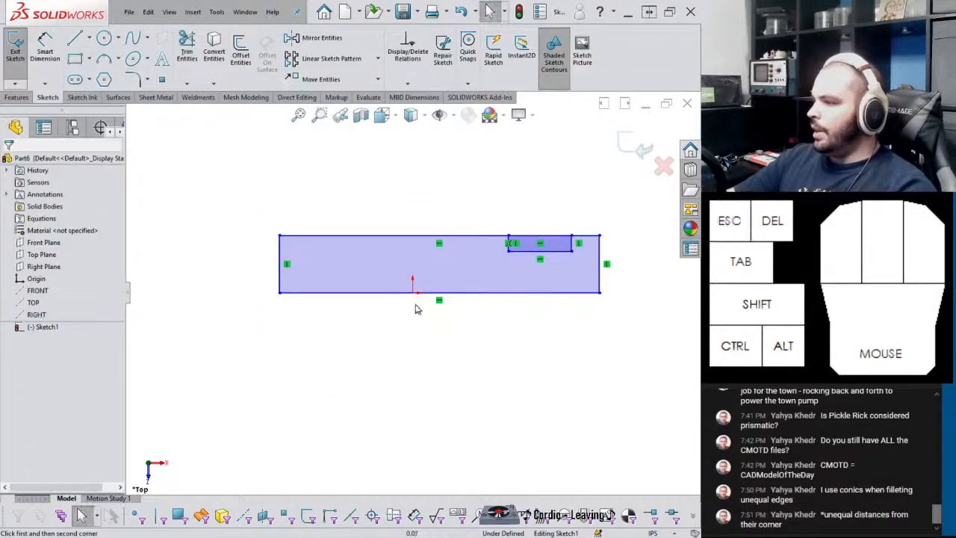
Constrain the midpoint of the large rectangle's lower edge to the origin
{"action": "right_click", "coordinate": [454, 293]}
{"action": "left_click", "coordinate": [480, 312]}
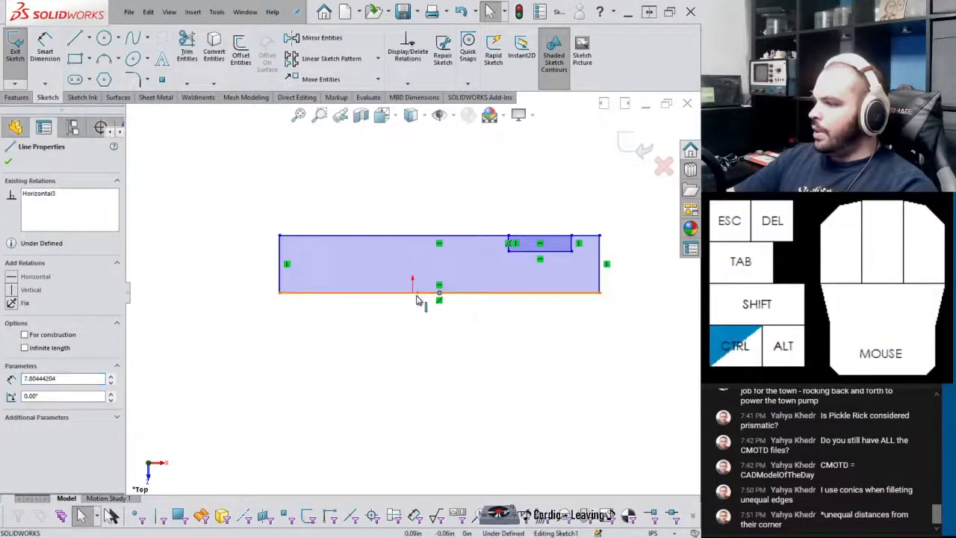
{"action": "left_click", "coordinate": [413, 292], "text": "ctrl"}
{"action": "left_click", "coordinate": [466, 249]}
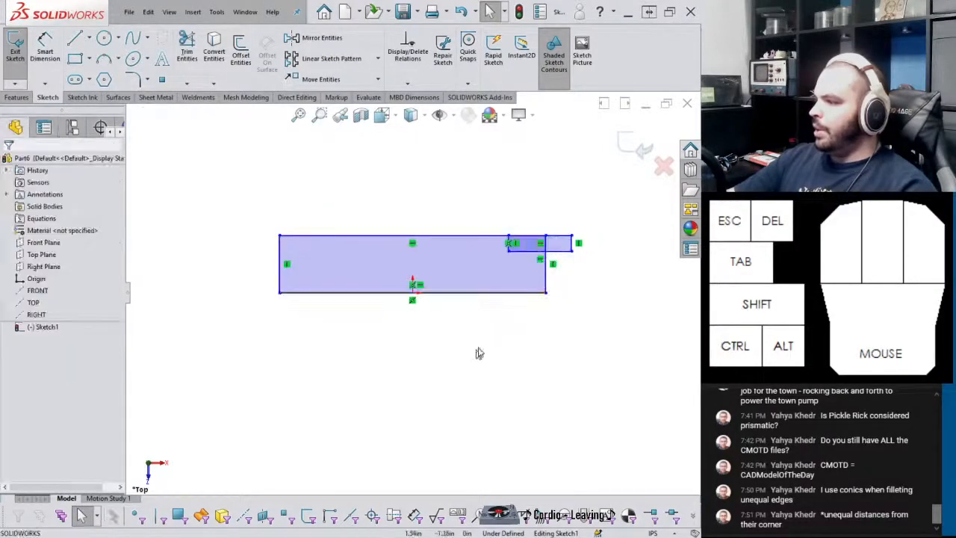
Reshape the small rectangle so that it lies within the large rectangle's right half
{"action": "left_click_drag", "start_coordinate": [509, 251], "coordinate": [454, 254]}
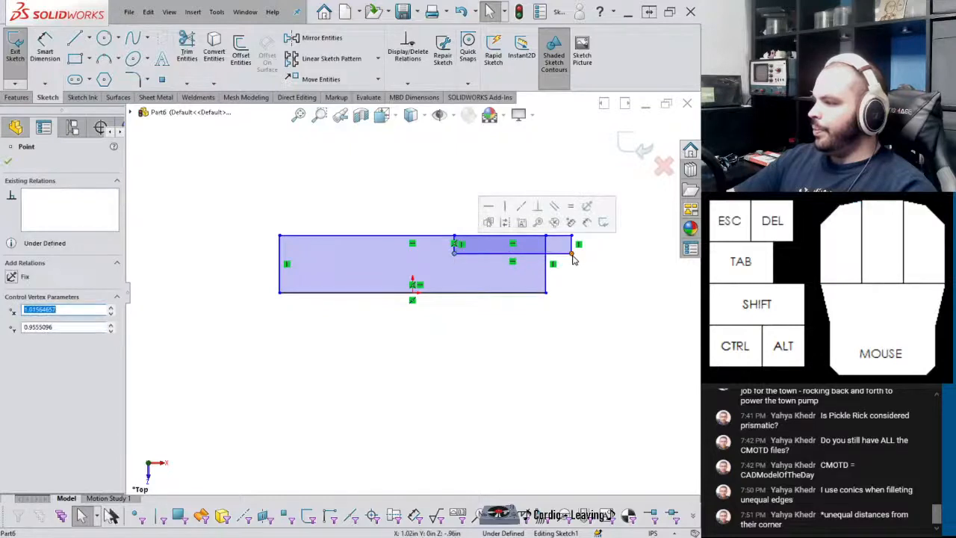
{"action": "left_click_drag", "start_coordinate": [573, 254], "coordinate": [515, 257]}
{"action": "left_click", "coordinate": [254, 160]}
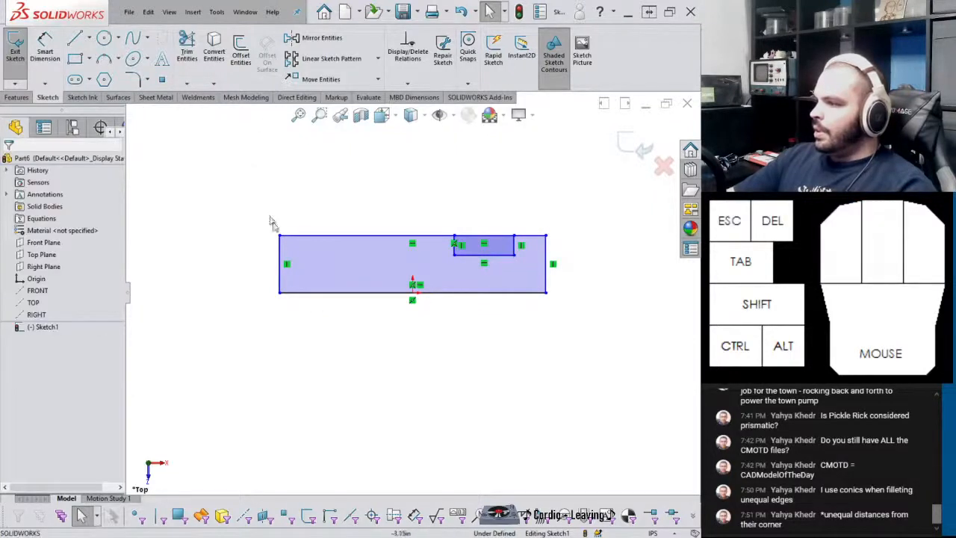
Dimension the large rectangle's lower edge to a length of 12 in
{"action": "right_click_drag", "start_coordinate": [359, 370], "coordinate": [354, 318]}
{"action": "left_click", "coordinate": [351, 294]}
{"action": "left_click", "coordinate": [355, 356]}
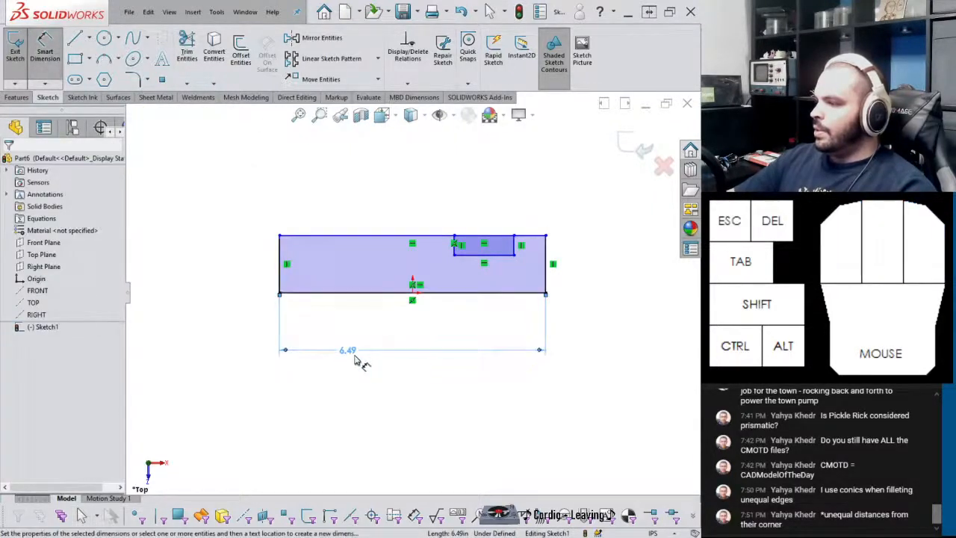
{"action": "left_click", "coordinate": [352, 352]}
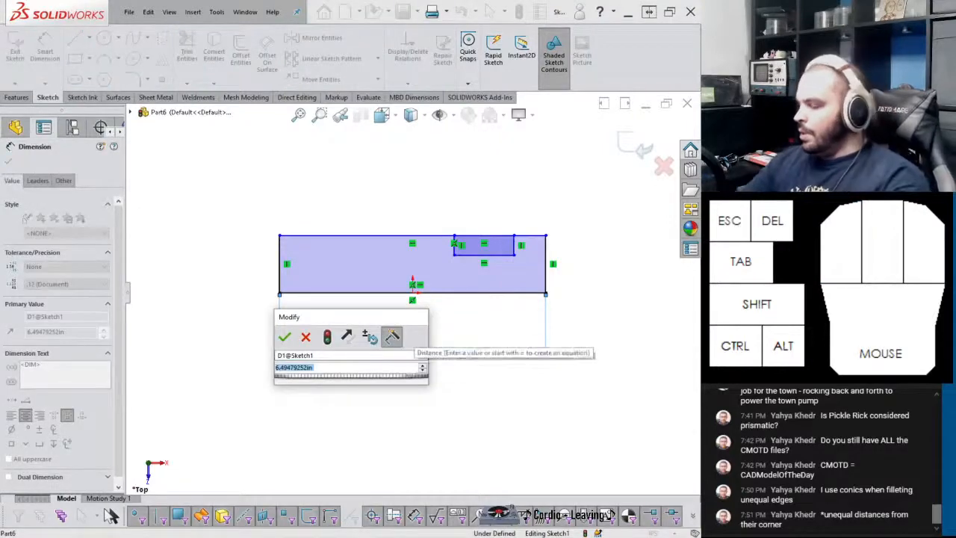
{"action": "type", "text": "12"}
{"action": "key", "text": "Return"}
Dimension the large rectangle's height as .625/2 in
{"action": "left_click", "coordinate": [282, 263]}
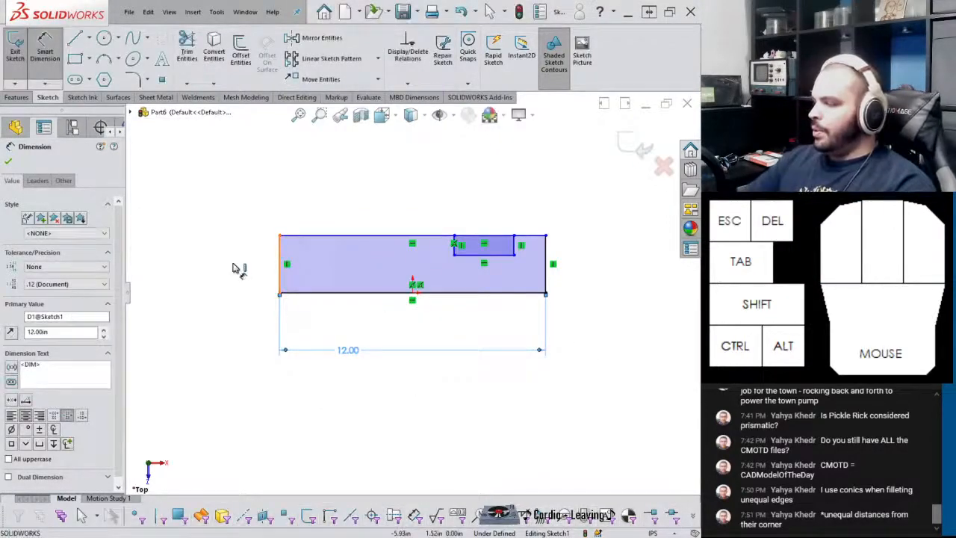
{"action": "left_click", "coordinate": [233, 265]}
{"action": "type", "text": ".3125"}
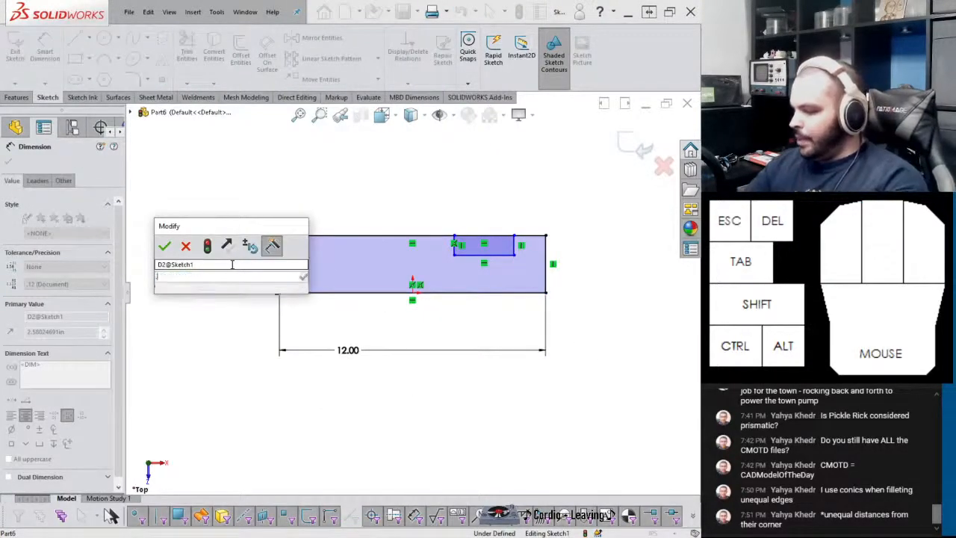
{"action": "key", "text": "Return"}
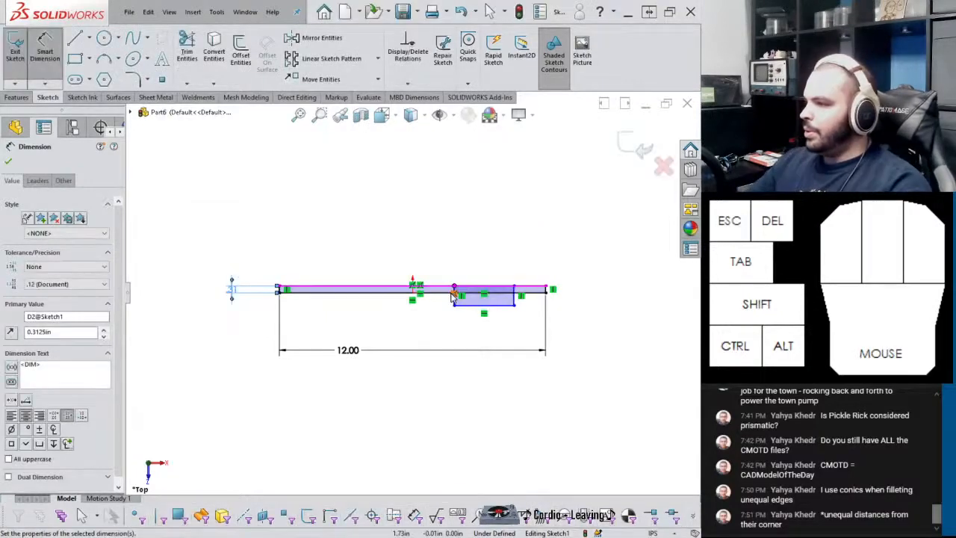
{"action": "double_click", "coordinate": [232, 292]}
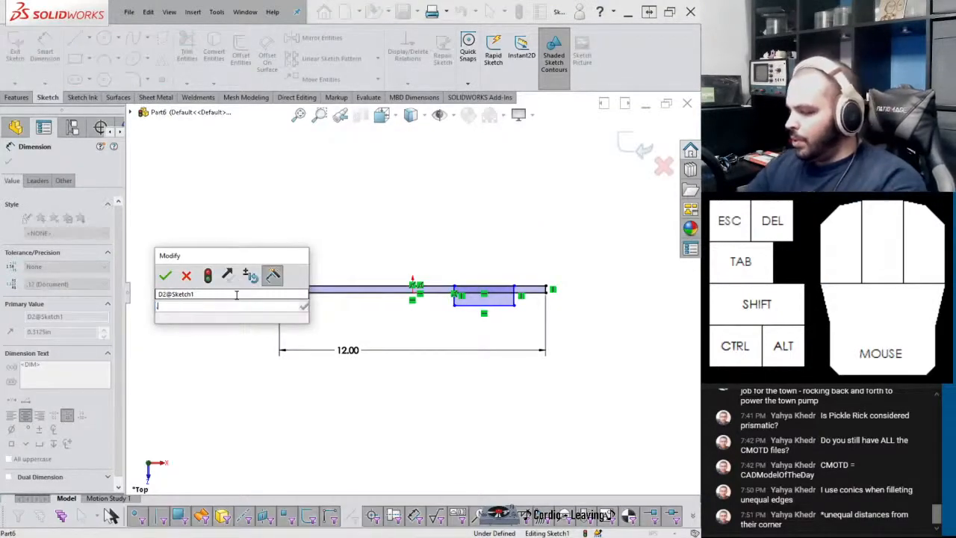
{"action": "type", "text": ".625/2"}
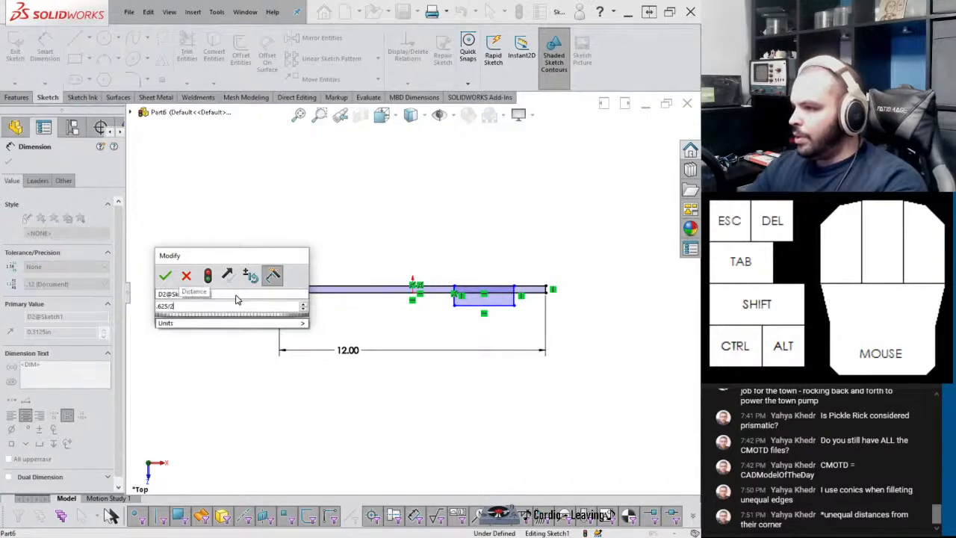
{"action": "key", "text": "Return"}
Reshape the small rectangle so that its lower edge lies within the large rectangle's height
{"action": "scroll", "coordinate": [452, 299], "scroll_direction": "down", "scroll_amount": 2}
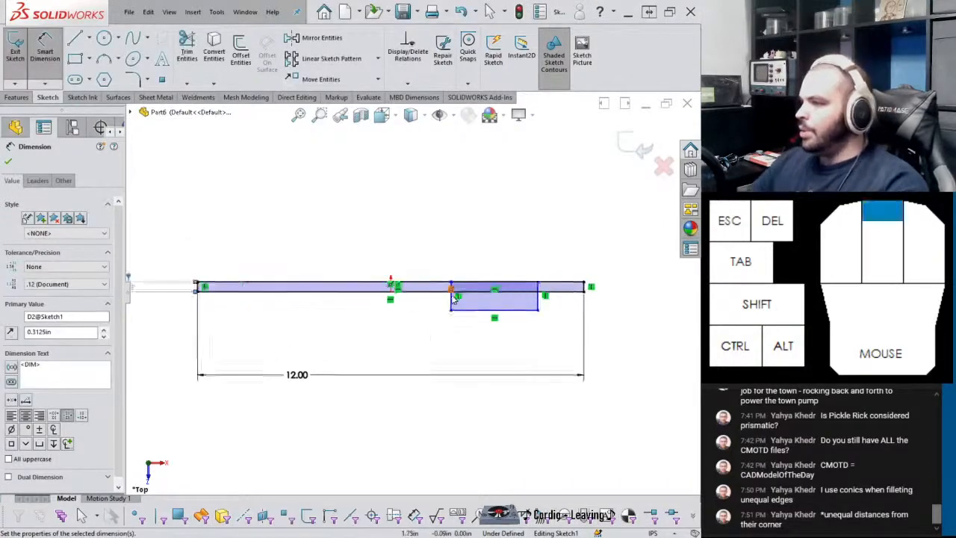
{"action": "scroll", "coordinate": [452, 299], "scroll_direction": "down", "scroll_amount": 3}
{"action": "key", "text": "Escape"}
{"action": "scroll", "coordinate": [597, 335], "scroll_direction": "up", "scroll_amount": 2}
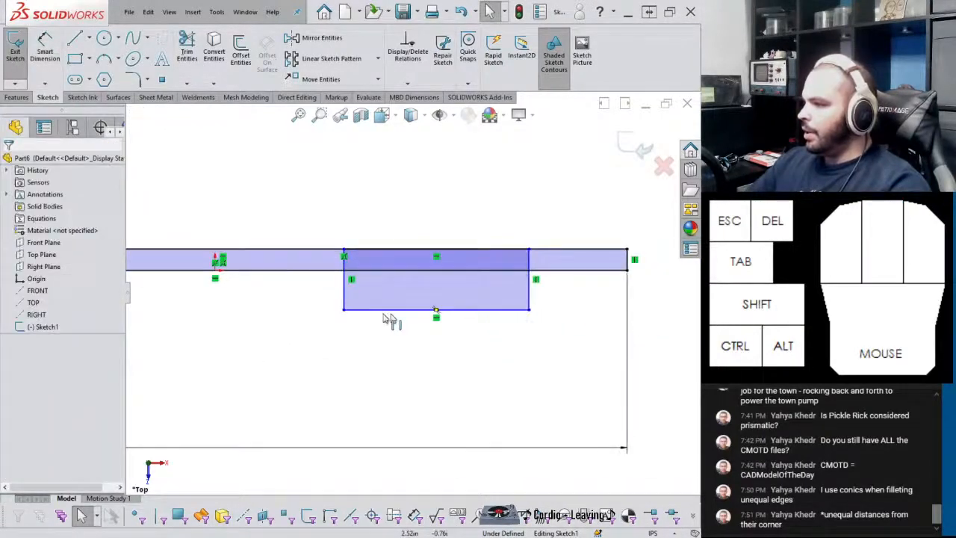
{"action": "scroll", "coordinate": [386, 320], "scroll_direction": "up", "scroll_amount": 2}
{"action": "left_click_drag", "start_coordinate": [365, 310], "coordinate": [417, 267]}
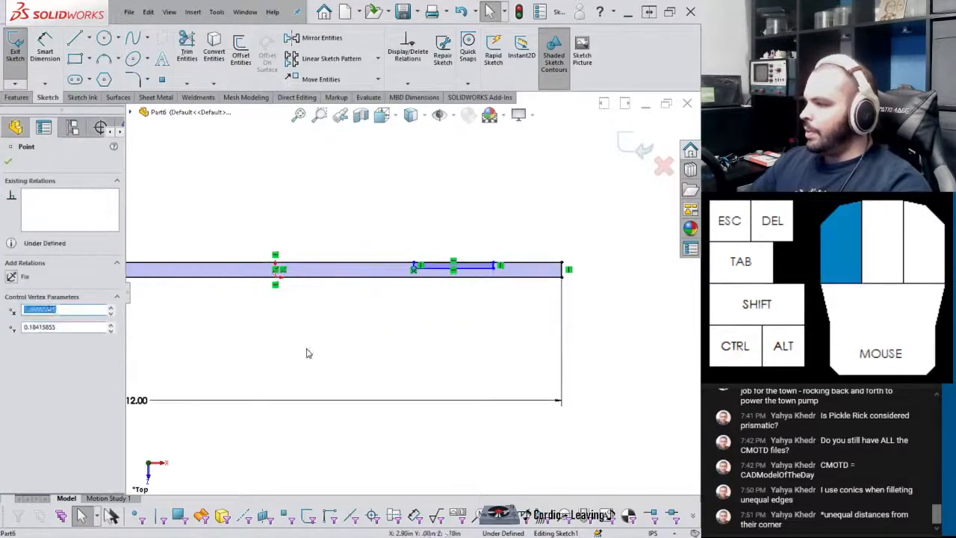
Set the large rectangle's length to 6 in
{"action": "left_click", "coordinate": [306, 353]}
{"action": "double_click", "coordinate": [140, 401]}
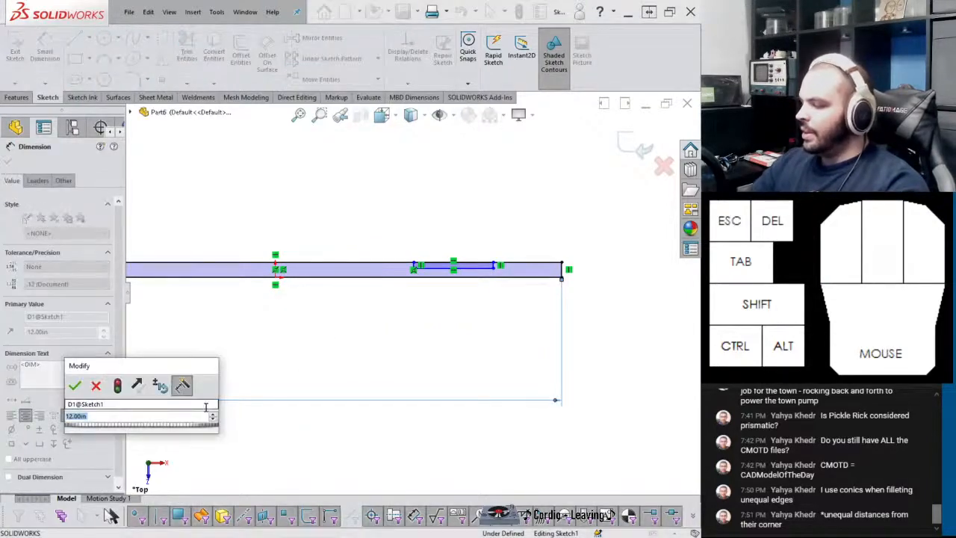
{"action": "type", "text": "6"}
{"action": "key", "text": "Return"}
{"action": "left_click", "coordinate": [591, 323]}
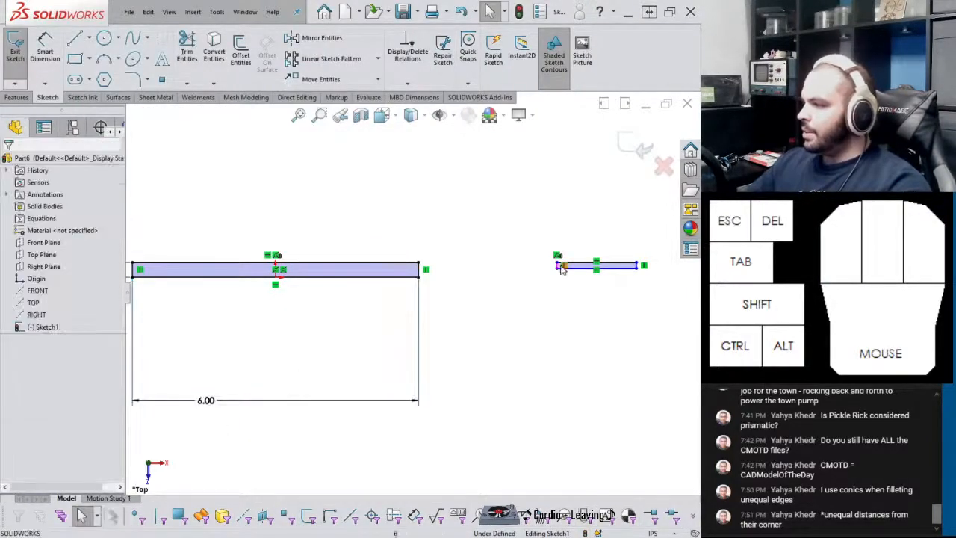
Reposition both ends of the small rectangle so that it sits inside the right half of the 6 in rectangle
{"action": "left_click_drag", "start_coordinate": [559, 264], "coordinate": [325, 265]}
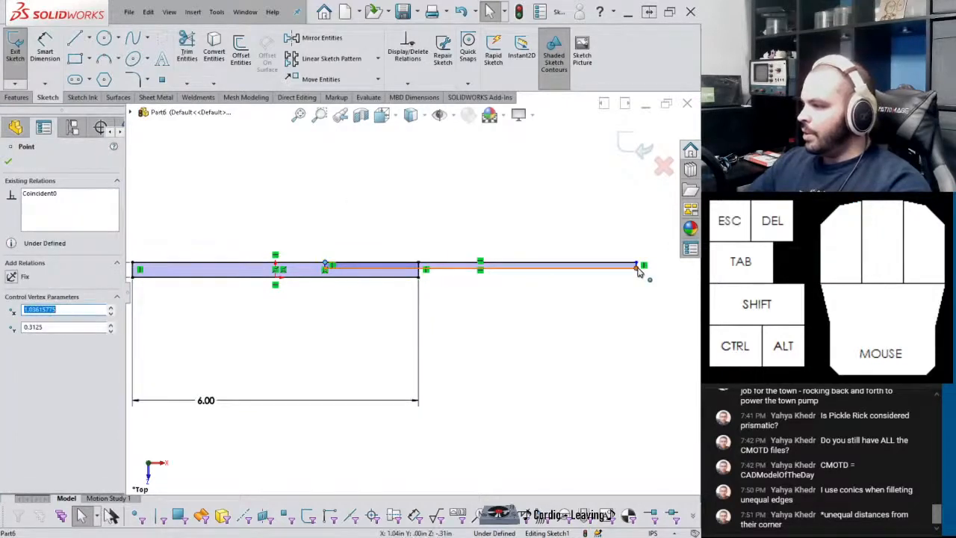
{"action": "left_click_drag", "start_coordinate": [638, 269], "coordinate": [405, 273]}
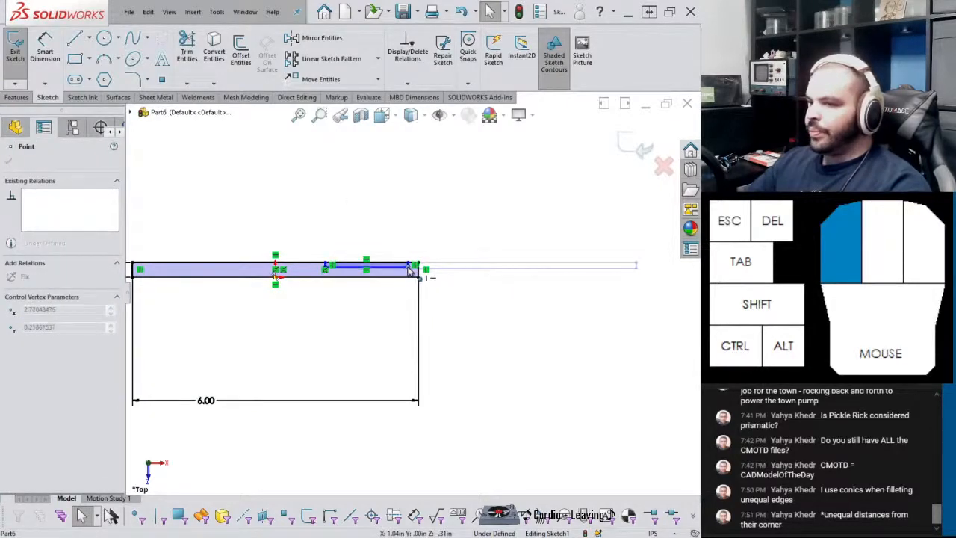
{"action": "left_click_drag", "start_coordinate": [407, 273], "coordinate": [408, 273]}
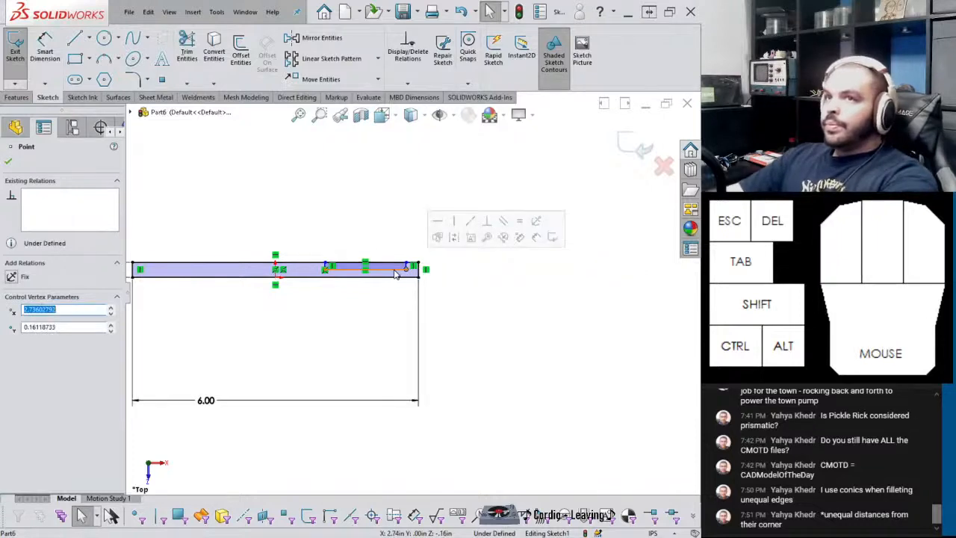
Dimension the small rectangle's depth from the large rectangle's upper edge as 0.625 in
{"action": "scroll", "coordinate": [393, 276], "scroll_direction": "down", "scroll_amount": 5}
{"action": "right_click_drag", "start_coordinate": [376, 365], "coordinate": [371, 309]}
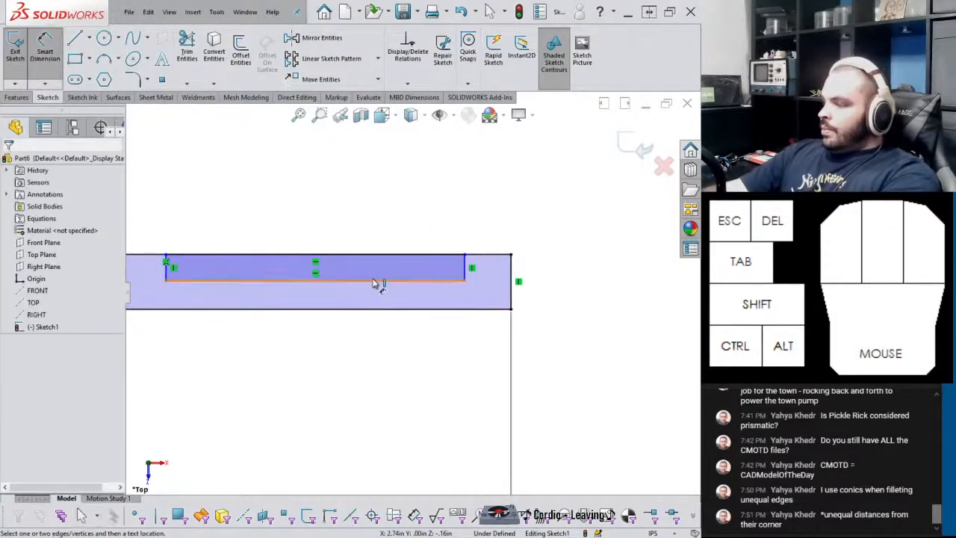
{"action": "left_click", "coordinate": [375, 280]}
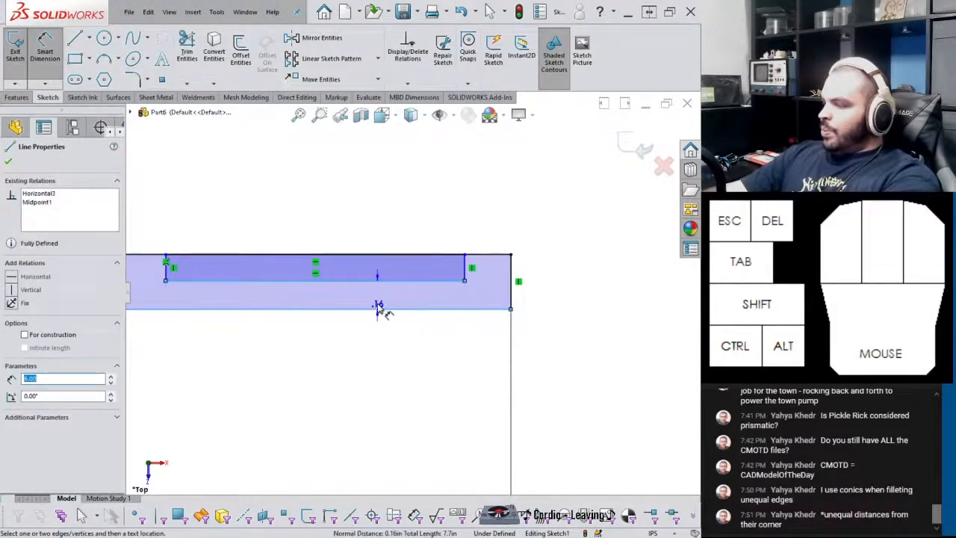
{"action": "key", "text": "Escape"}
{"action": "left_click", "coordinate": [386, 281]}
{"action": "left_click", "coordinate": [389, 254]}
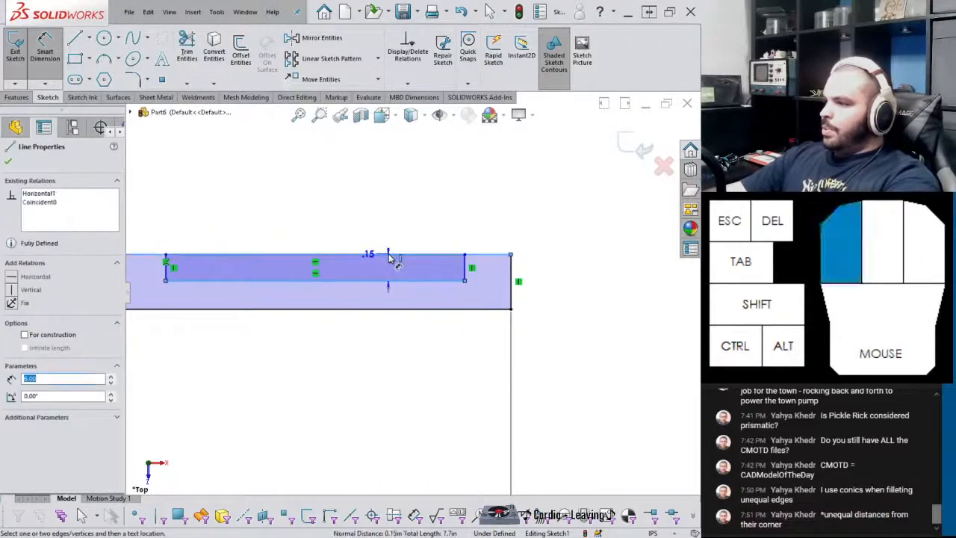
{"action": "left_click", "coordinate": [487, 174]}
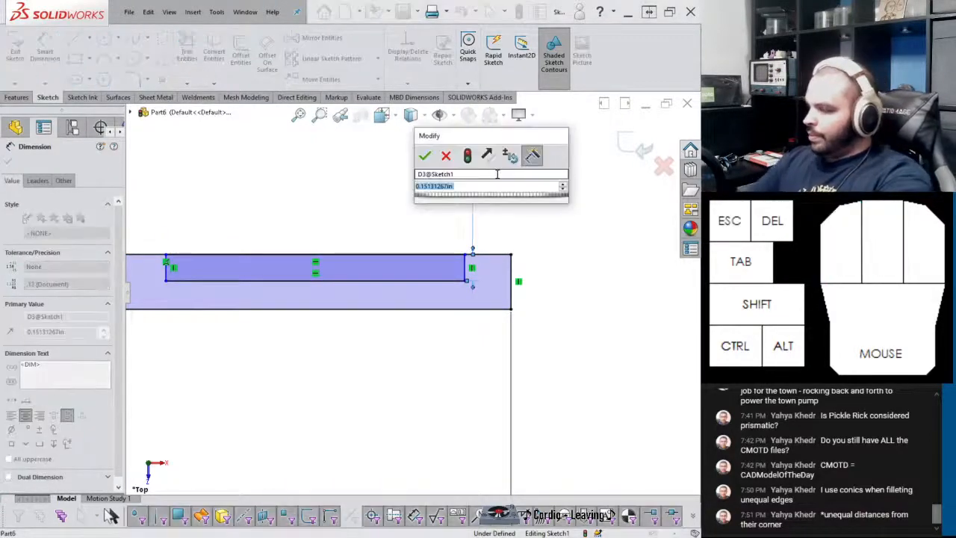
{"action": "type", "text": ".625"}
{"action": "key", "text": "Return"}
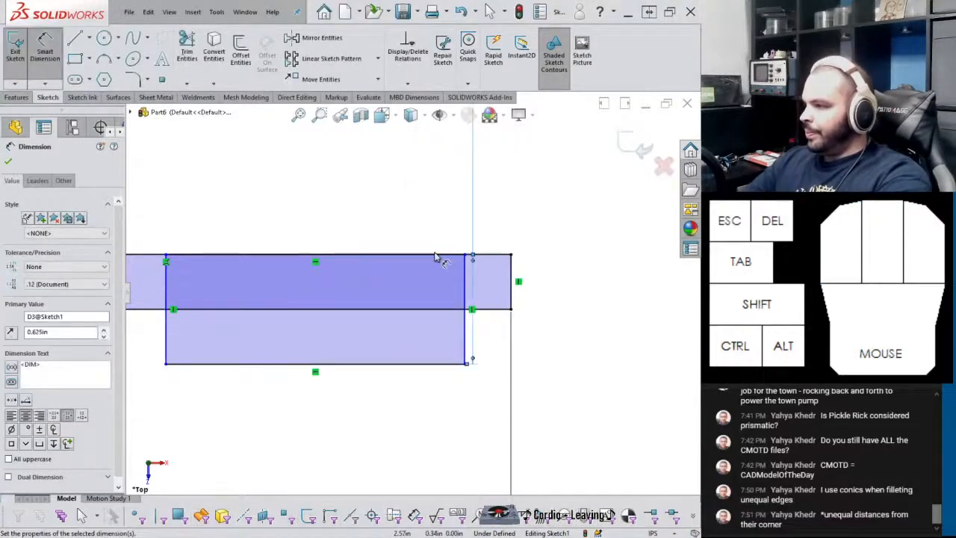
Change the small rectangle's depth dimension to 0.0625 in
{"action": "scroll", "coordinate": [435, 171], "scroll_direction": "up", "scroll_amount": 4}
{"action": "double_click", "coordinate": [452, 188]}
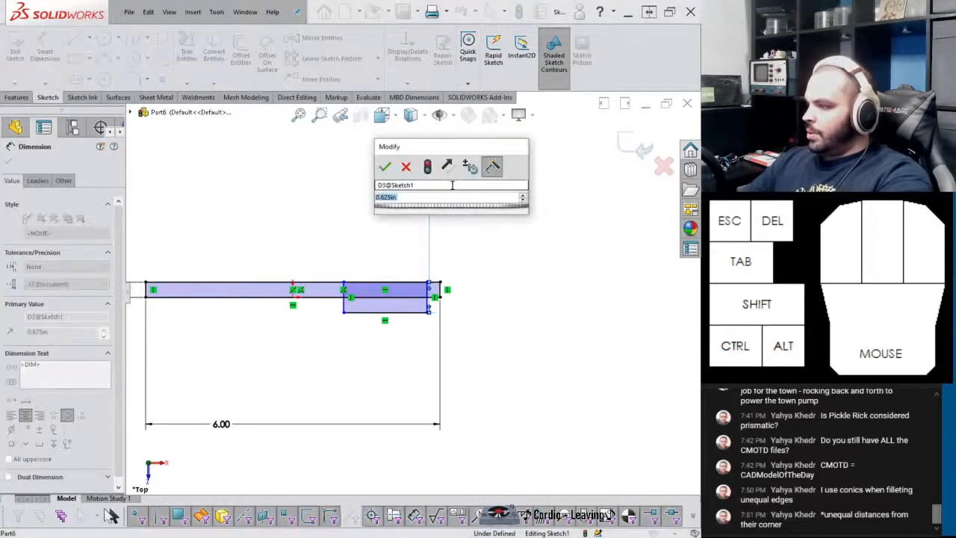
{"action": "type", "text": ".062"}
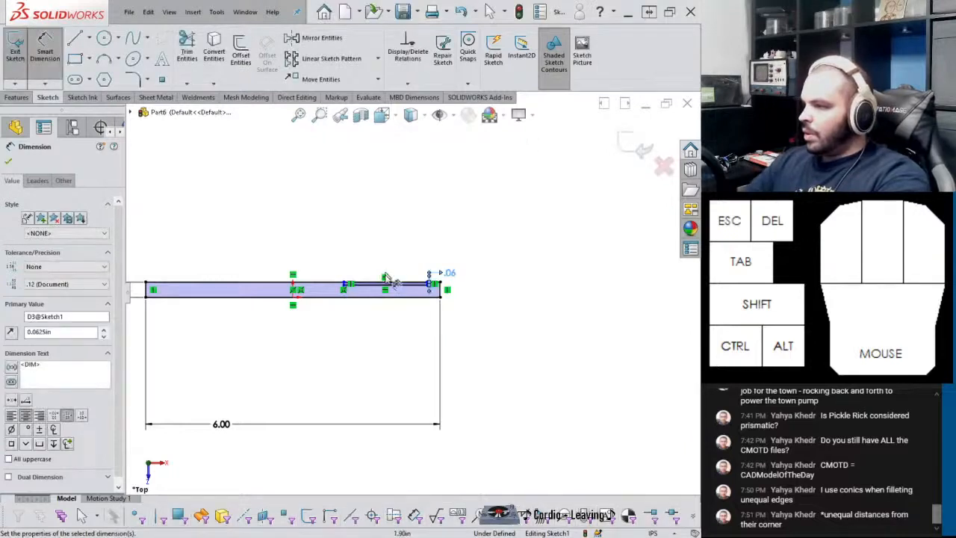
Try power-trimming the upper edge between the small rectangle's two vertical sides
{"action": "scroll", "coordinate": [388, 274], "scroll_direction": "down", "scroll_amount": 3}
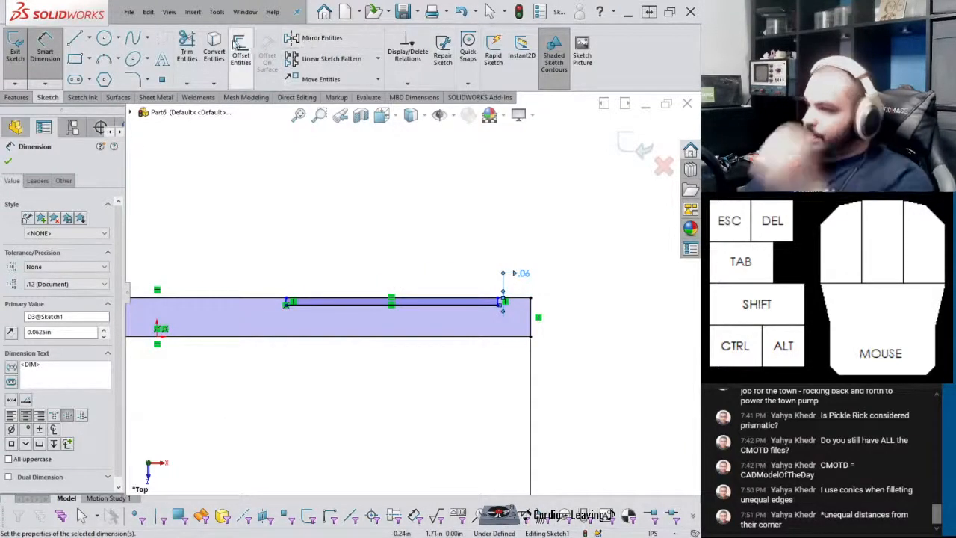
{"action": "left_click", "coordinate": [187, 51]}
{"action": "left_click_drag", "start_coordinate": [347, 272], "coordinate": [363, 310]}
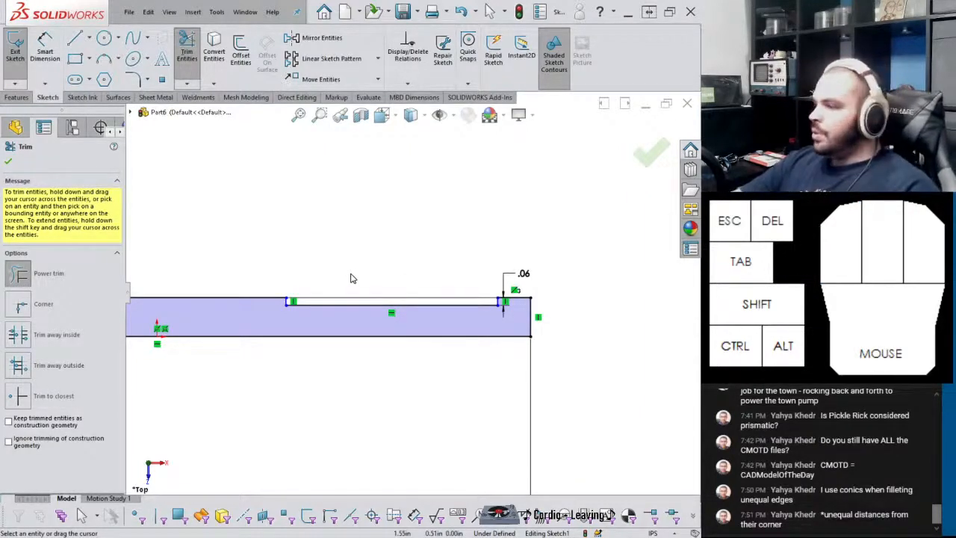
{"action": "key", "text": "Escape"}
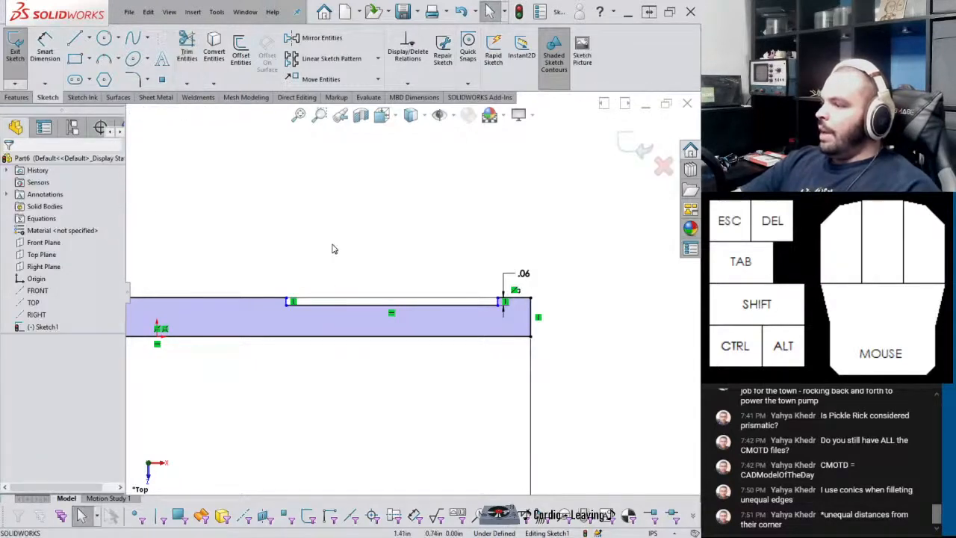
Try power-trimming the small rectangle's upper and lower edges in a single downward stroke
{"action": "left_click", "coordinate": [190, 61]}
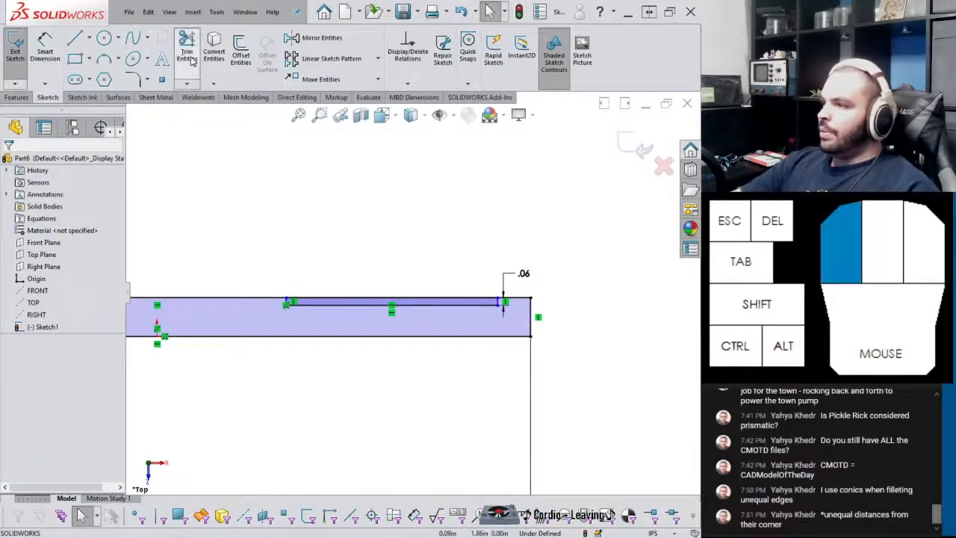
{"action": "scroll", "coordinate": [389, 273], "scroll_direction": "down", "scroll_amount": 2}
{"action": "scroll", "coordinate": [322, 284], "scroll_direction": "down", "scroll_amount": 3}
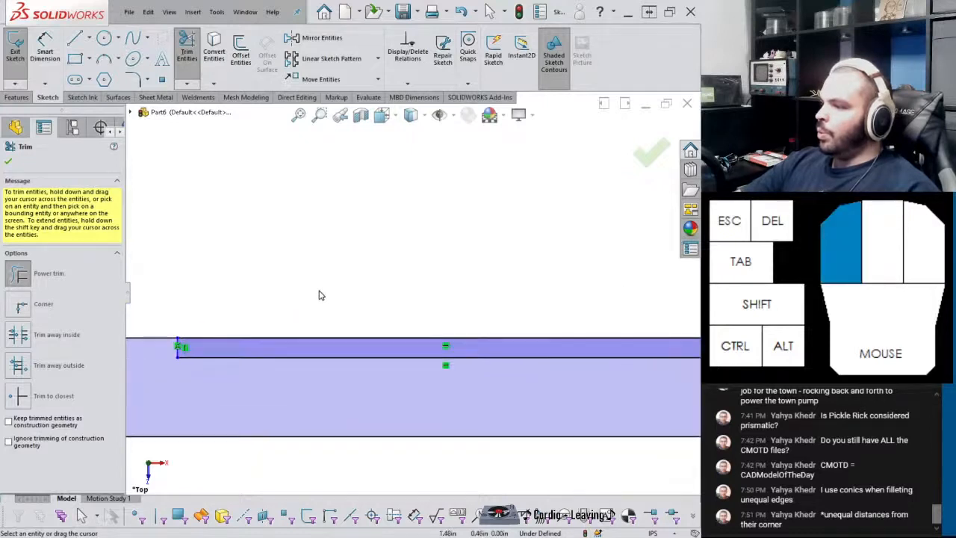
{"action": "left_click_drag", "start_coordinate": [319, 295], "coordinate": [334, 346]}
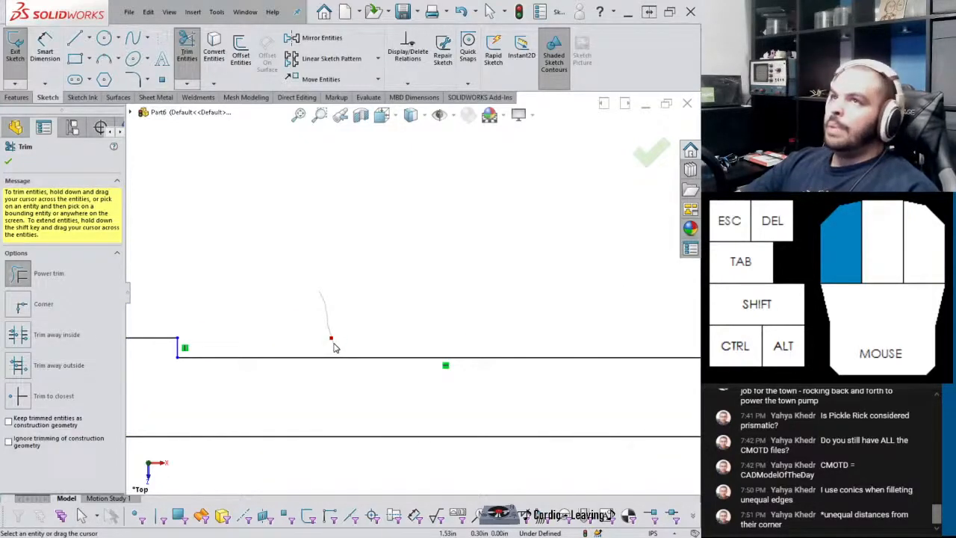
{"action": "left_click_drag", "start_coordinate": [334, 346], "coordinate": [340, 373]}
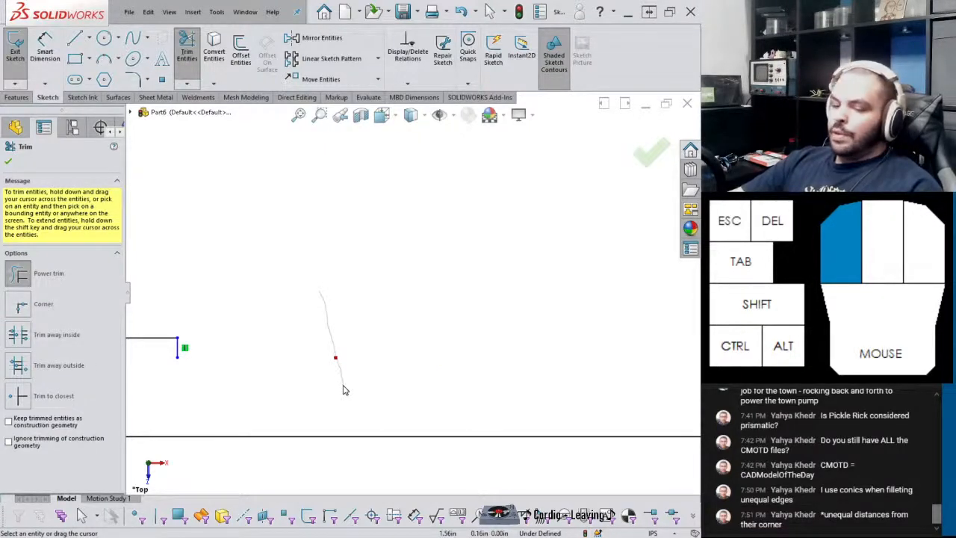
{"action": "left_click_drag", "start_coordinate": [344, 389], "coordinate": [343, 388]}
{"action": "key", "text": "Escape"}
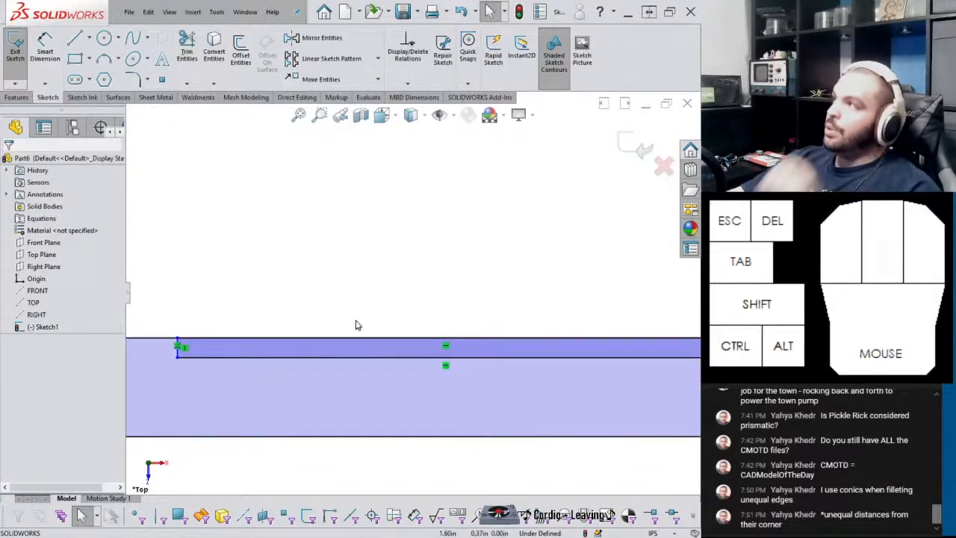
Power-trim the small rectangle's horizontal edges with a long winding stroke and undo the recent changes
{"action": "left_click", "coordinate": [185, 63]}
{"action": "mouse_move", "coordinate": [241, 218]}
{"action": "left_mouse_down"}
{"action": "mouse_move", "coordinate": [357, 200]}
{"action": "mouse_move", "coordinate": [386, 265]}
{"action": "mouse_move", "coordinate": [452, 236]}
{"action": "mouse_move", "coordinate": [554, 242]}
{"action": "mouse_move", "coordinate": [595, 258]}
{"action": "mouse_move", "coordinate": [574, 165]}
{"action": "mouse_move", "coordinate": [555, 156]}
{"action": "mouse_move", "coordinate": [425, 164]}
{"action": "mouse_move", "coordinate": [369, 218]}
{"action": "mouse_move", "coordinate": [351, 279]}
{"action": "mouse_move", "coordinate": [354, 378]}
{"action": "left_mouse_up"}
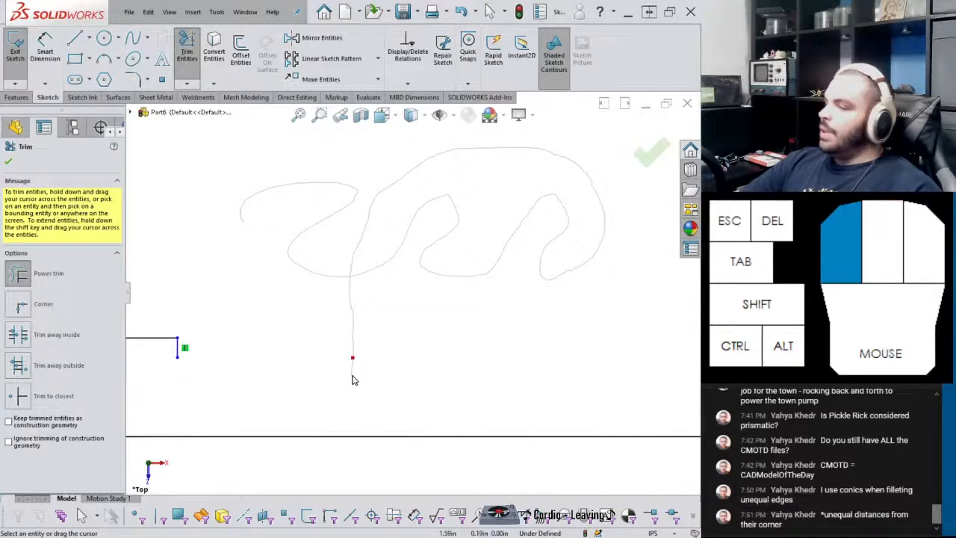
{"action": "key", "text": "ctrl+z"}
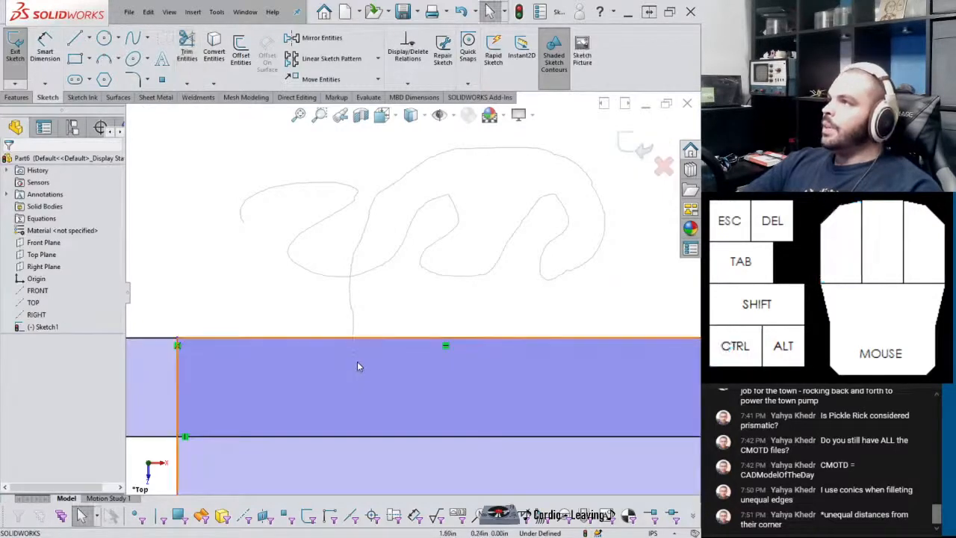
Set the small rectangle's depth below the large rectangle's upper edge to 0.0625 in
{"action": "scroll", "coordinate": [358, 364], "scroll_direction": "down", "scroll_amount": 4}
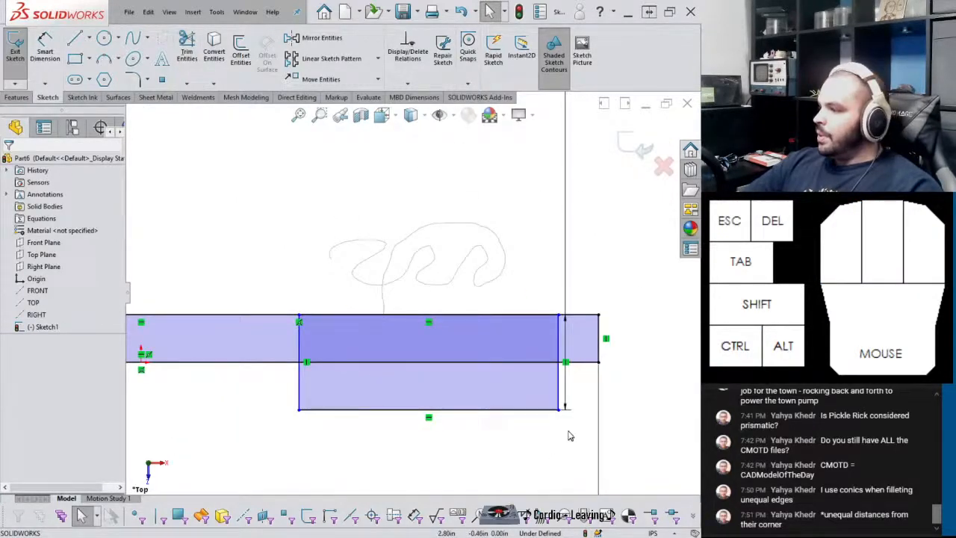
{"action": "scroll", "coordinate": [551, 351], "scroll_direction": "up", "scroll_amount": 3}
{"action": "double_click", "coordinate": [522, 133]}
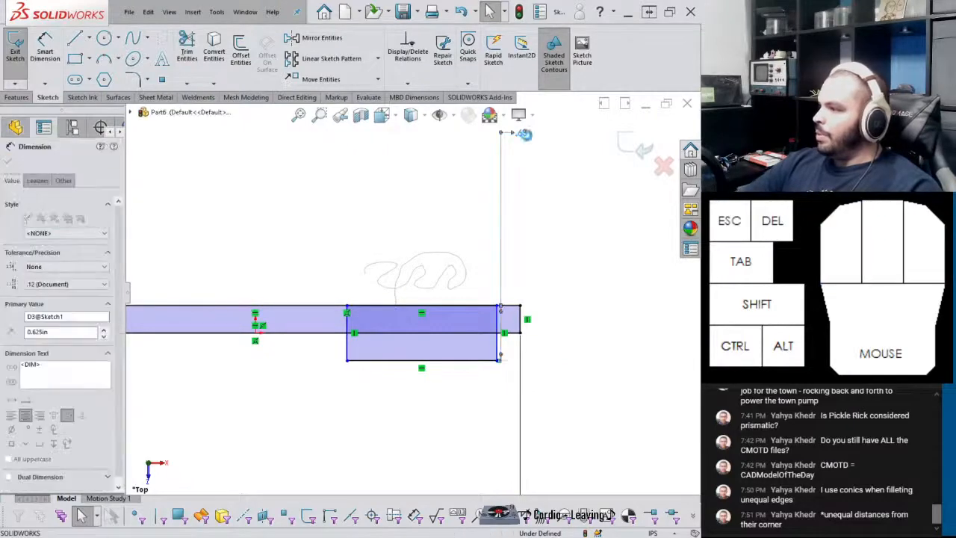
{"action": "type", "text": ".06"}
{"action": "key", "text": "Return"}
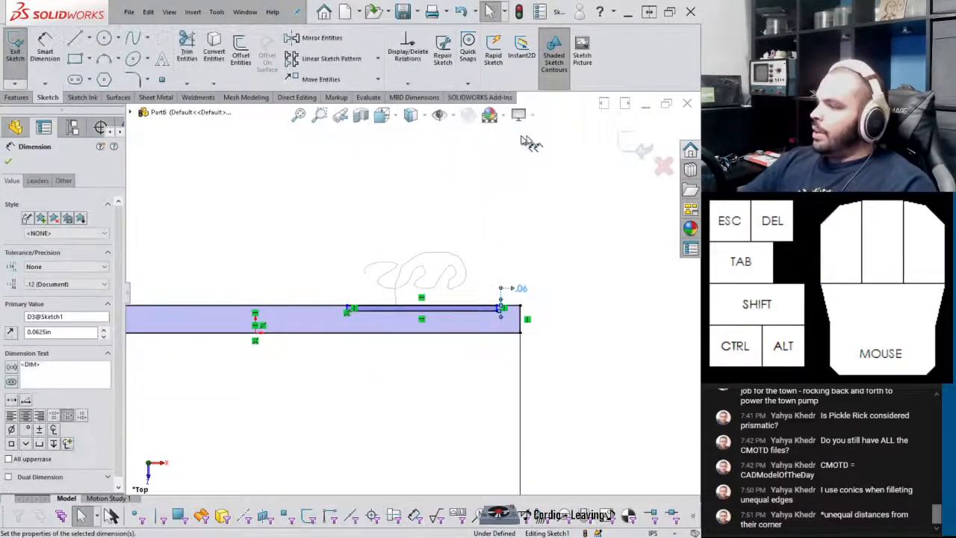
Power-trim the large rectangle's upper edge between the small rectangle's two vertical sides
{"action": "scroll", "coordinate": [405, 283], "scroll_direction": "down", "scroll_amount": 4}
{"action": "left_click", "coordinate": [190, 57]}
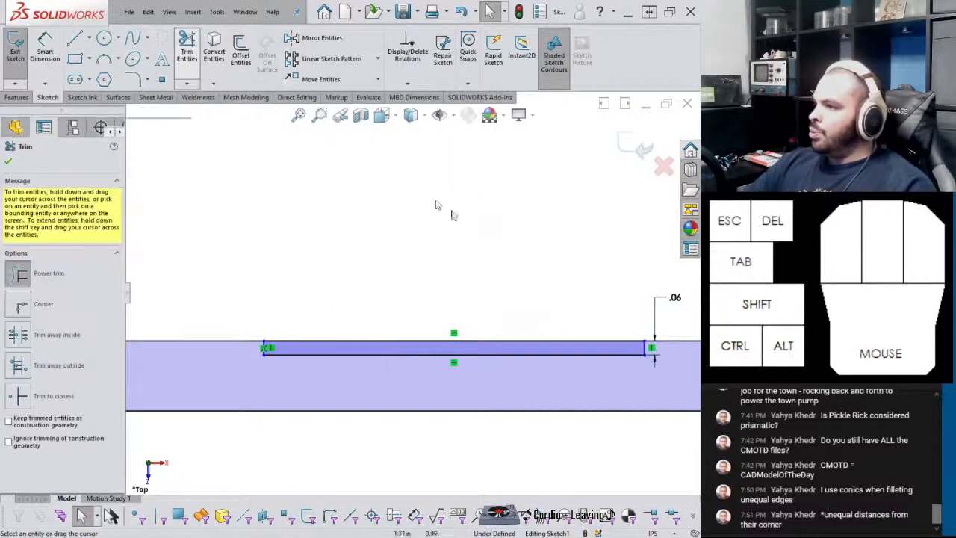
{"action": "scroll", "coordinate": [511, 347], "scroll_direction": "down", "scroll_amount": 2}
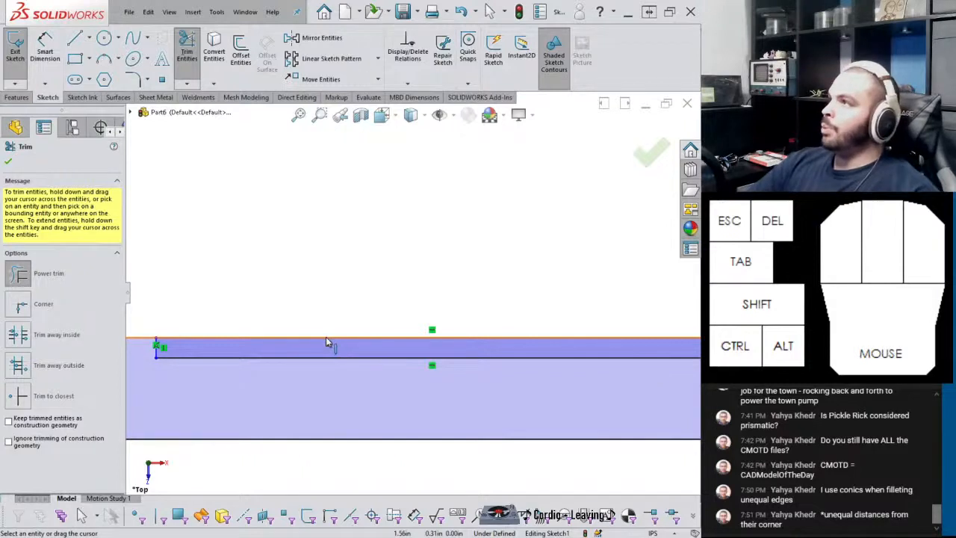
{"action": "left_click_drag", "start_coordinate": [387, 291], "coordinate": [373, 344]}
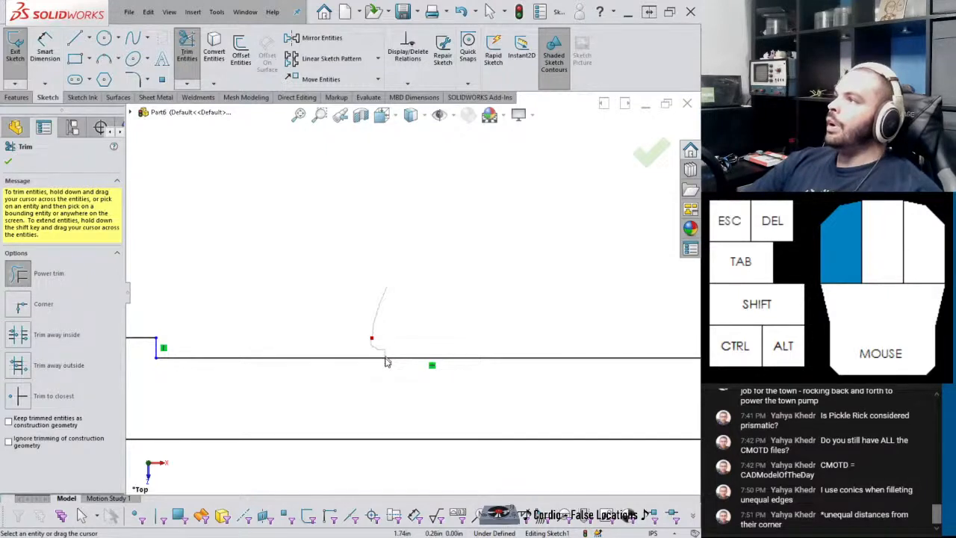
Extend the trim stroke across the small rectangle's lower edge and retrace it to restore that edge
{"action": "left_click_drag", "start_coordinate": [386, 362], "coordinate": [385, 398]}
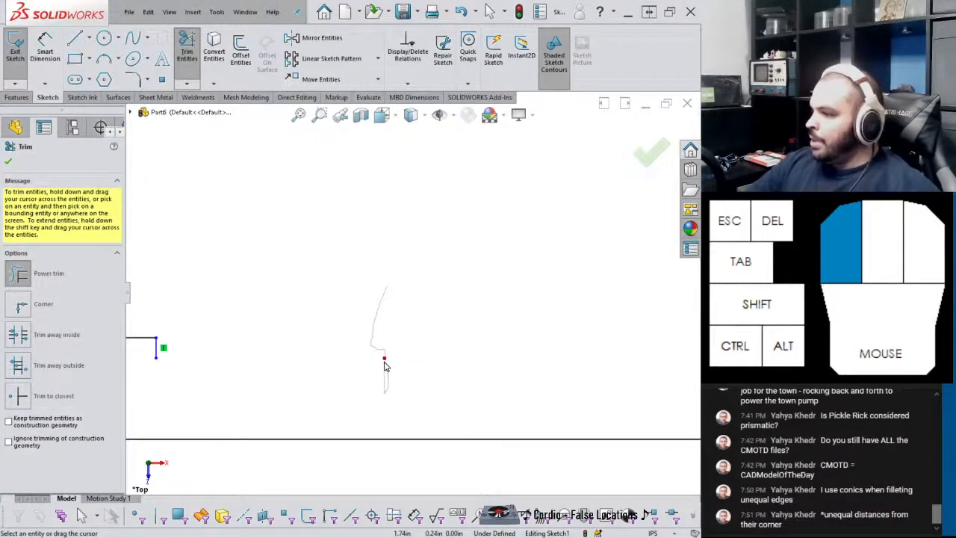
{"action": "left_click_drag", "start_coordinate": [385, 366], "coordinate": [386, 353]}
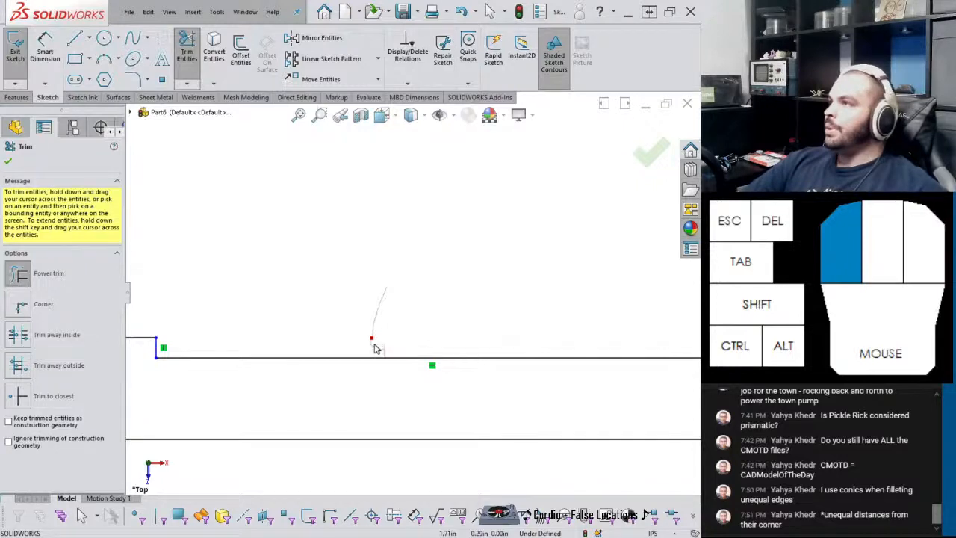
{"action": "mouse_move", "coordinate": [376, 349]}
{"action": "left_mouse_down"}
{"action": "mouse_move", "coordinate": [335, 352]}
{"action": "mouse_move", "coordinate": [335, 373]}
{"action": "mouse_move", "coordinate": [335, 347]}
{"action": "mouse_move", "coordinate": [335, 378]}
{"action": "mouse_move", "coordinate": [333, 345]}
{"action": "left_mouse_up"}
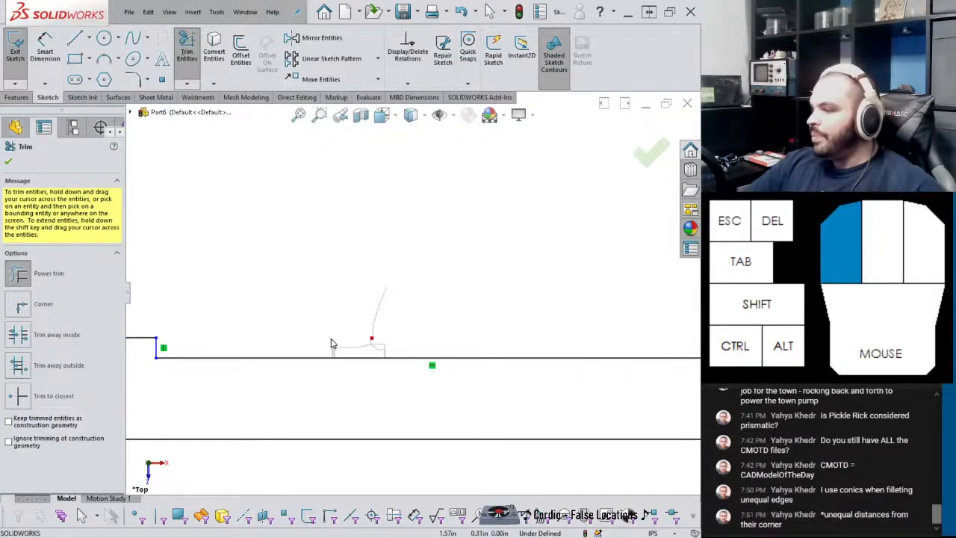
{"action": "left_click_drag", "start_coordinate": [331, 339], "coordinate": [330, 340]}
Dimension the groove's horizontal floor line and set its length to 1 in
{"action": "scroll", "coordinate": [349, 336], "scroll_direction": "up", "scroll_amount": 4}
{"action": "right_click_drag", "start_coordinate": [510, 428], "coordinate": [508, 396]}
{"action": "left_click", "coordinate": [478, 319]}
{"action": "left_click", "coordinate": [466, 265]}
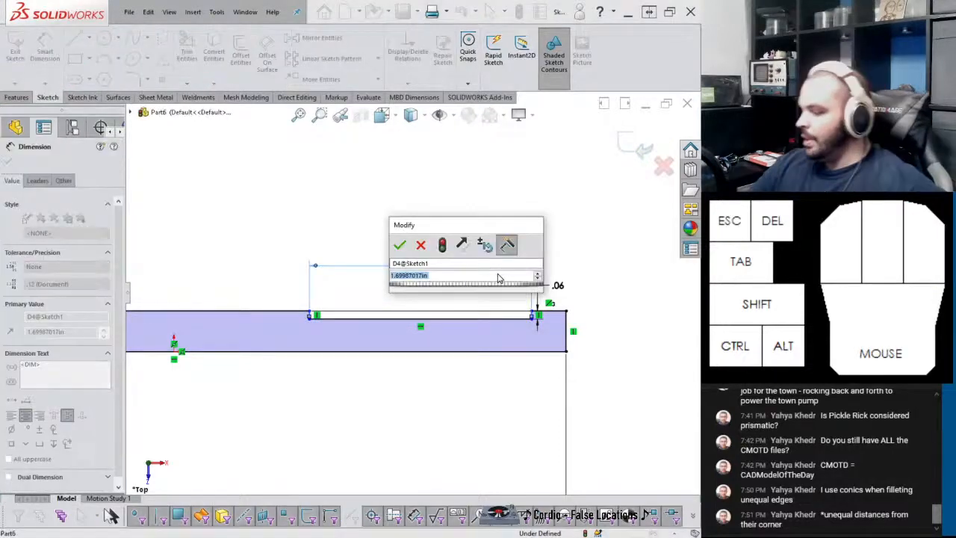
{"action": "type", "text": "1"}
{"action": "key", "text": "Return"}
Dimension the short upper edge between the groove and the profile's nearby end at 0.5 in
{"action": "left_click", "coordinate": [504, 309]}
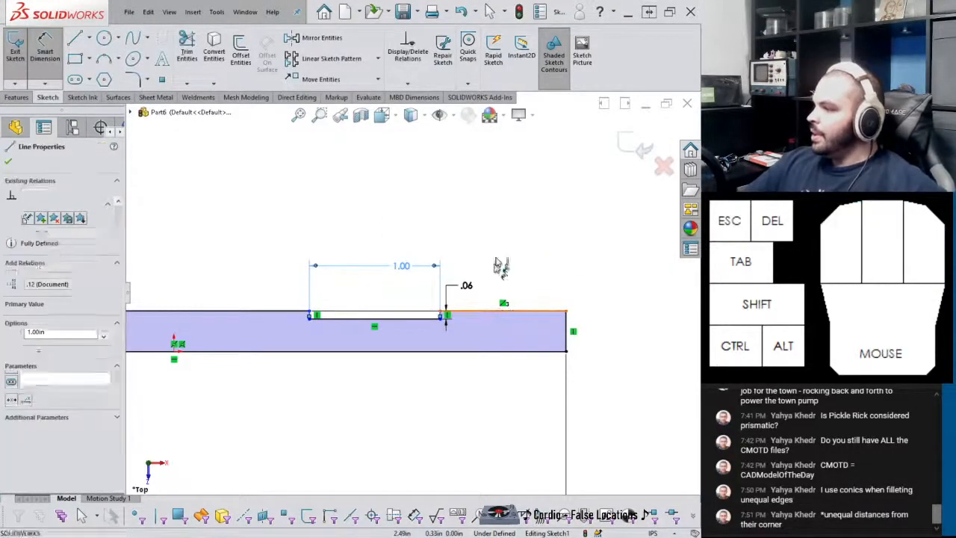
{"action": "left_click", "coordinate": [512, 229]}
{"action": "type", "text": "5"}
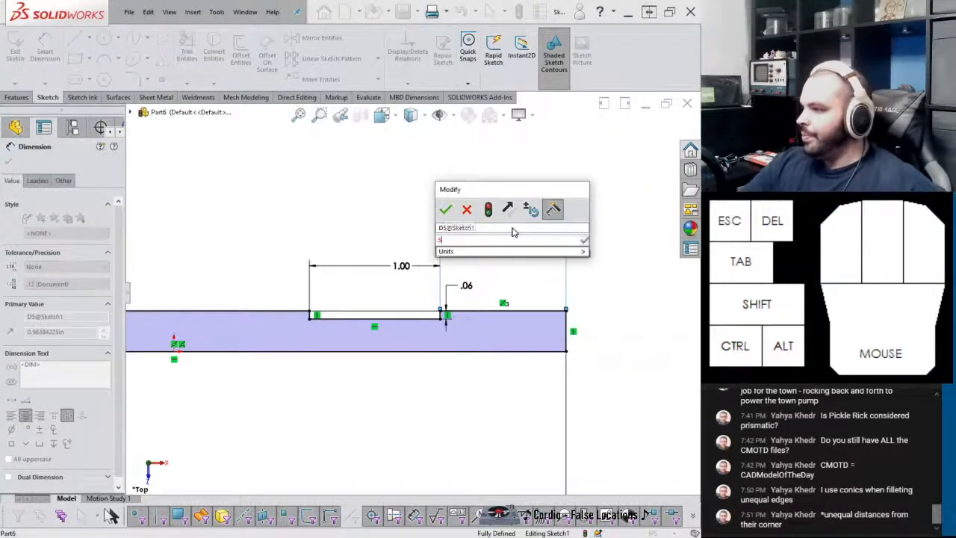
{"action": "key", "text": "Return"}
{"action": "key", "text": "Escape"}
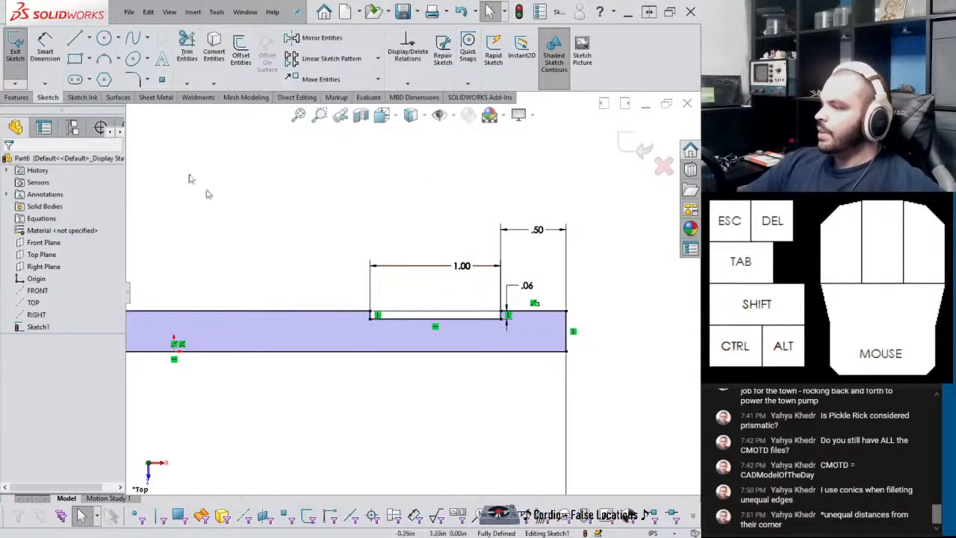
Revolve the grooved half-profile 360 degrees about its long lower edge to form the shaft
{"action": "left_click", "coordinate": [17, 97]}
{"action": "left_click", "coordinate": [52, 54]}
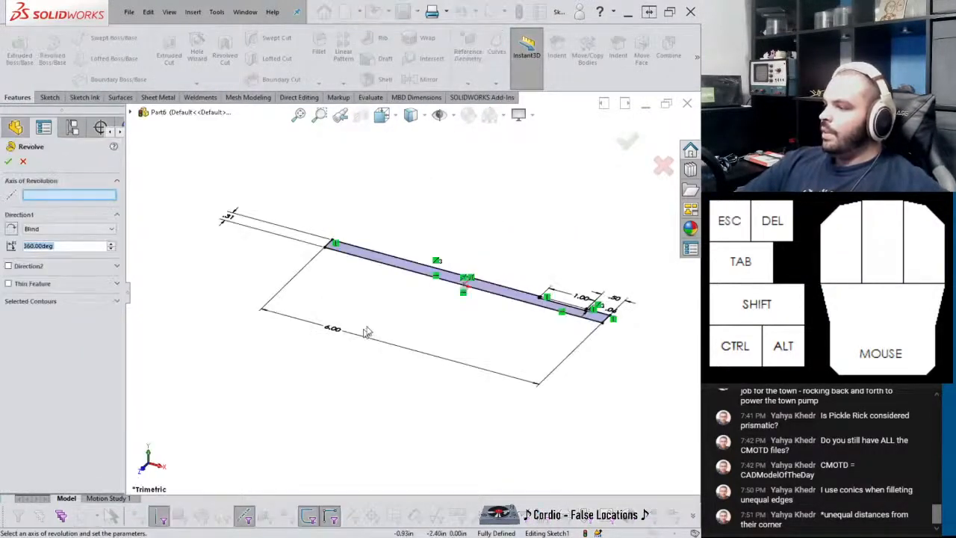
{"action": "left_click", "coordinate": [412, 275]}
{"action": "key", "text": "Return"}
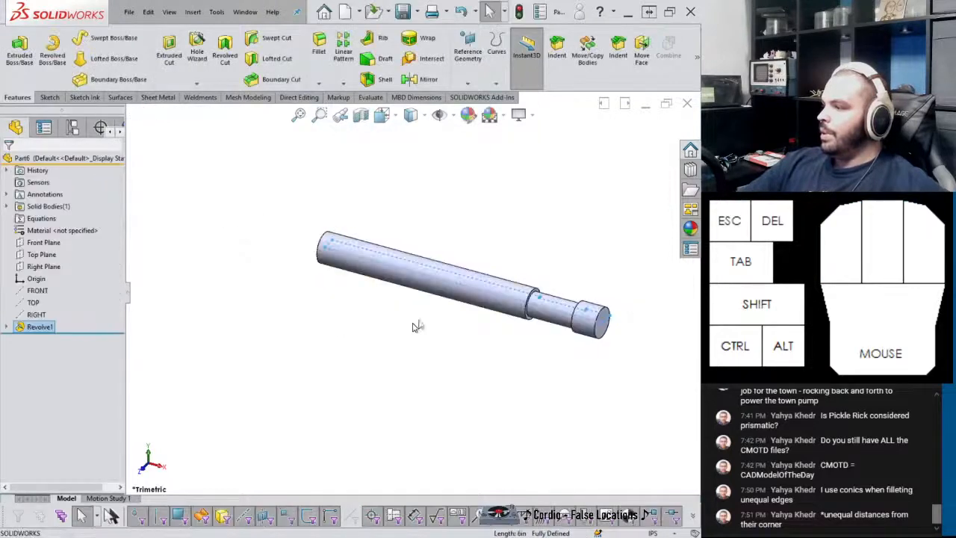
{"action": "left_click", "coordinate": [341, 337]}
{"action": "middle_click_drag", "start_coordinate": [339, 337], "coordinate": [372, 336]}
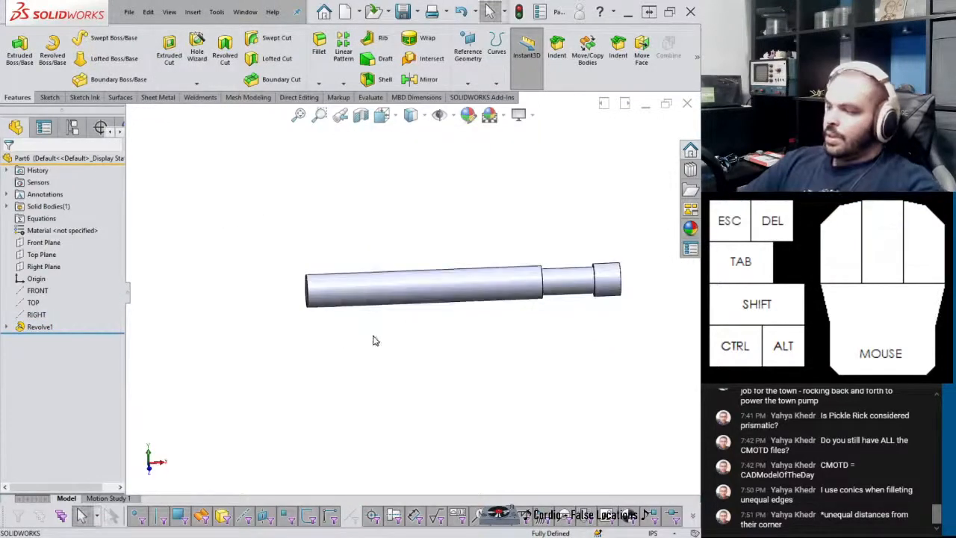
Assign 1060 Alloy as the shaft's material and save the part as SHAFT
{"action": "right_click", "coordinate": [66, 235]}
{"action": "left_click", "coordinate": [108, 290]}
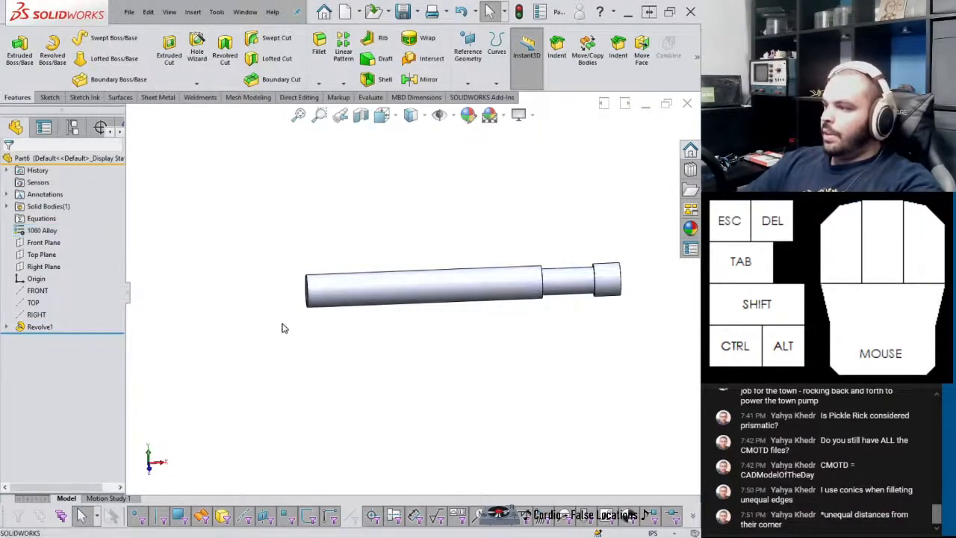
{"action": "key", "text": "ctrl+s"}
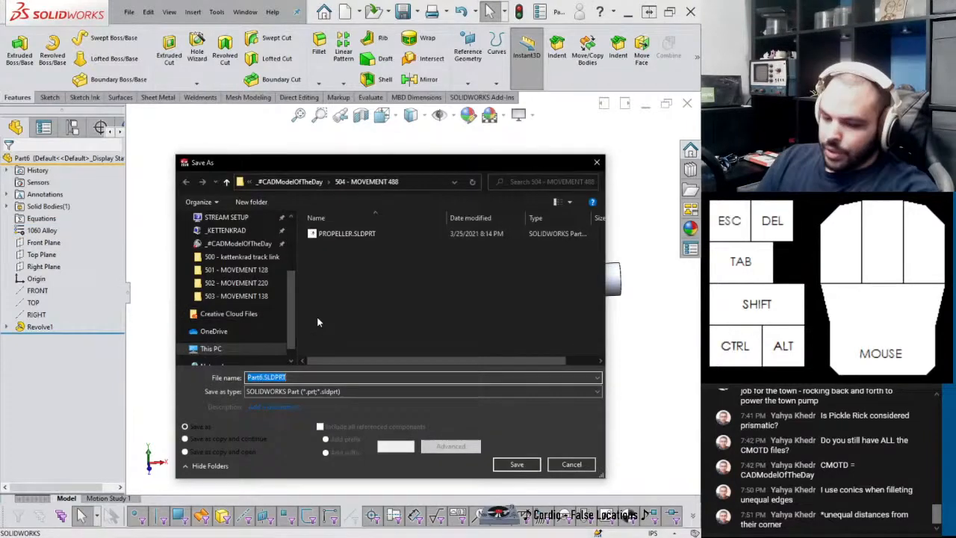
{"action": "type", "text": "SHAFT"}
{"action": "key", "text": "Return"}
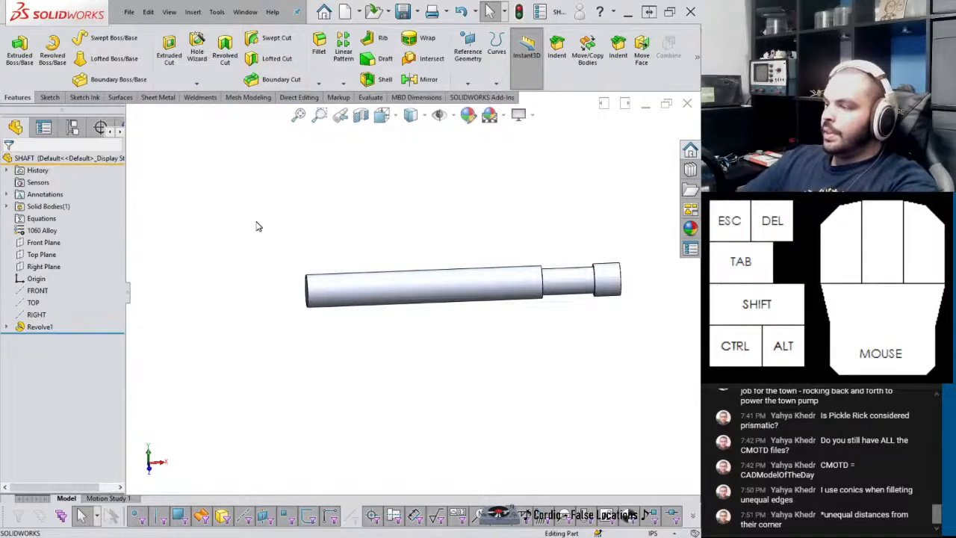
Make a new assembly from the shaft part, skip the initial component placement, and save it as 488_ASM
{"action": "left_click", "coordinate": [129, 11]}
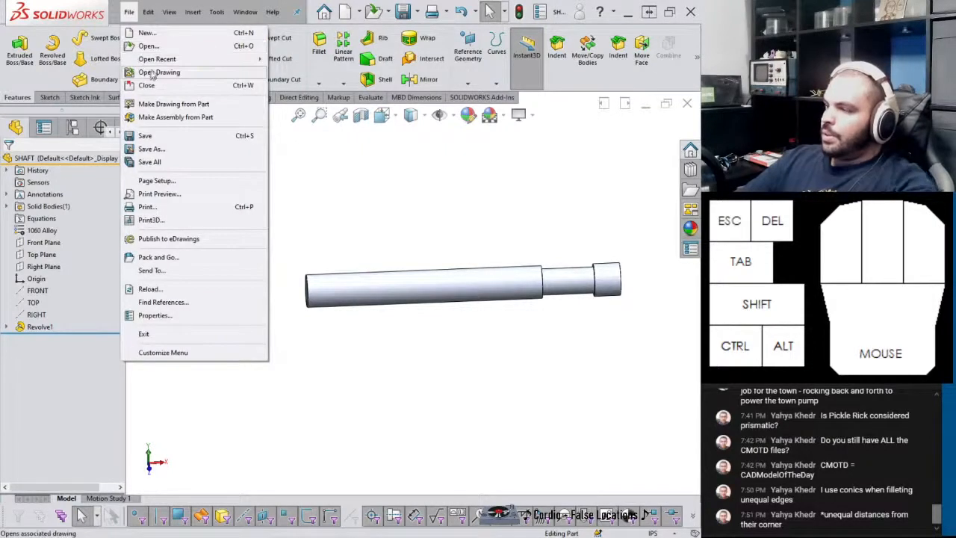
{"action": "left_click", "coordinate": [172, 118]}
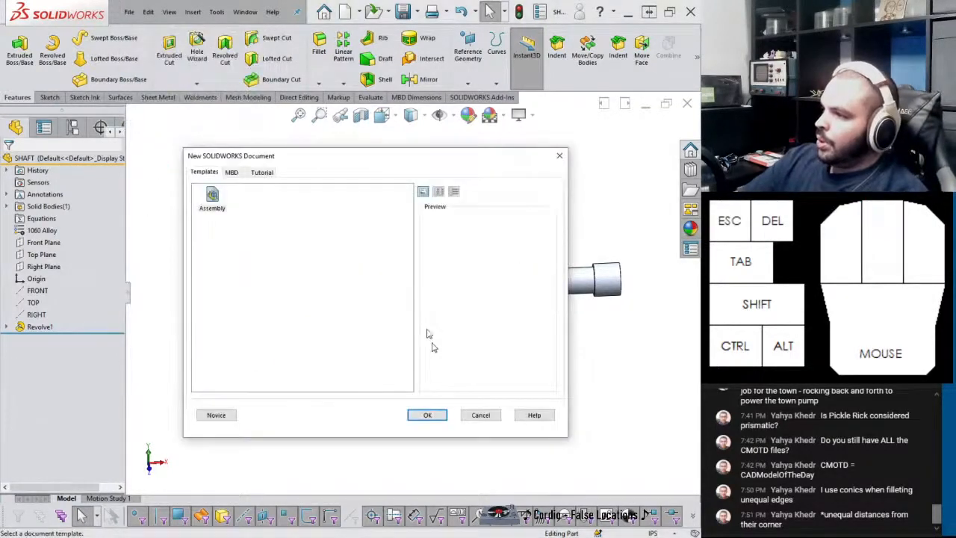
{"action": "left_click", "coordinate": [427, 415]}
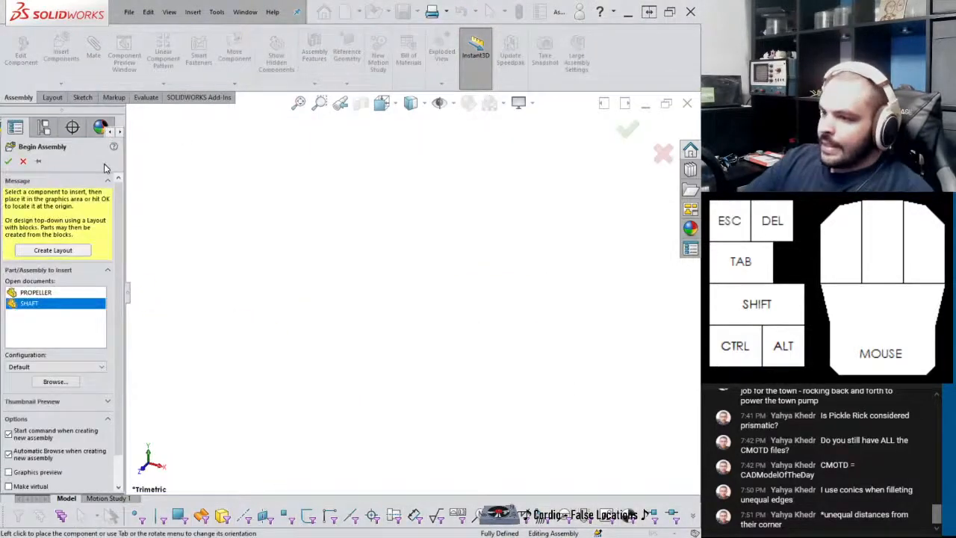
{"action": "left_click", "coordinate": [23, 160]}
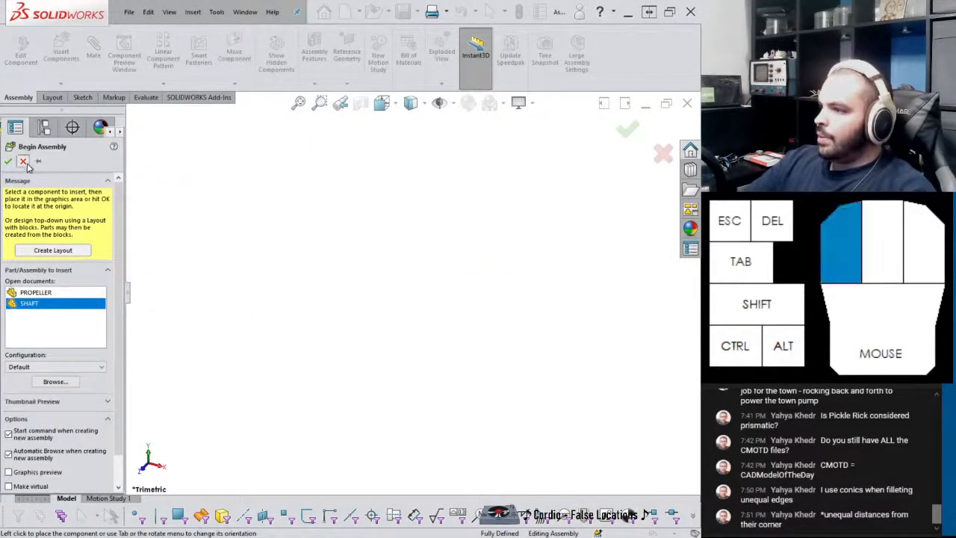
{"action": "key", "text": "ctrl+s"}
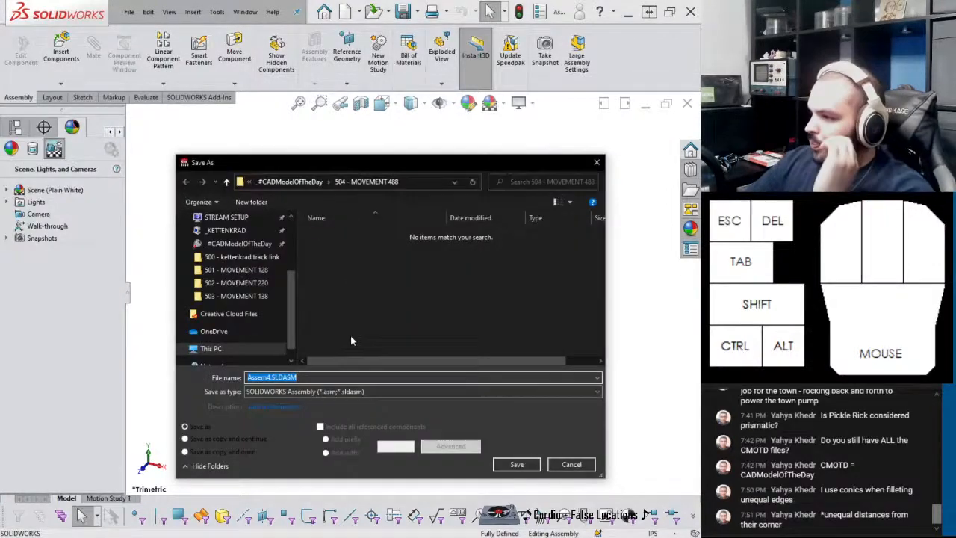
{"action": "type", "text": "488_ASM"}
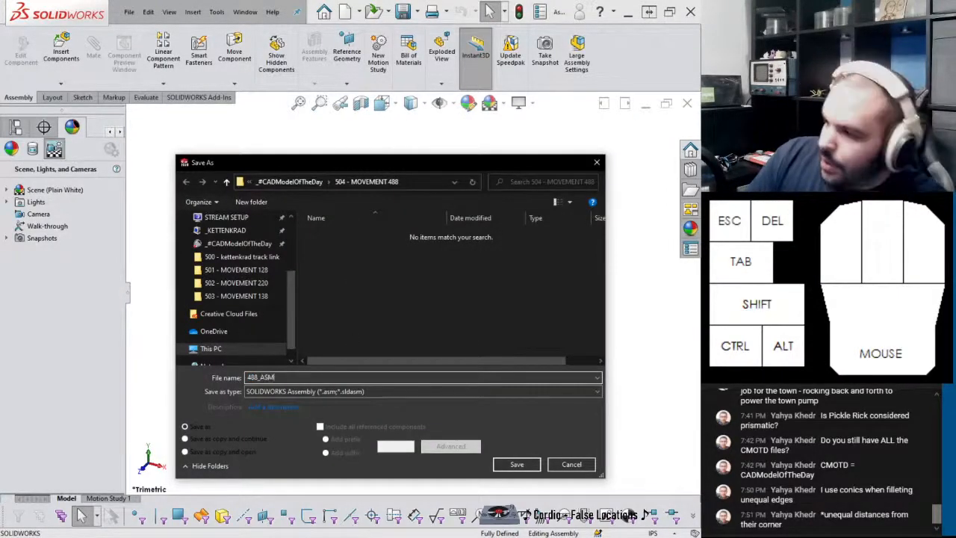
{"action": "key", "text": "Return"}
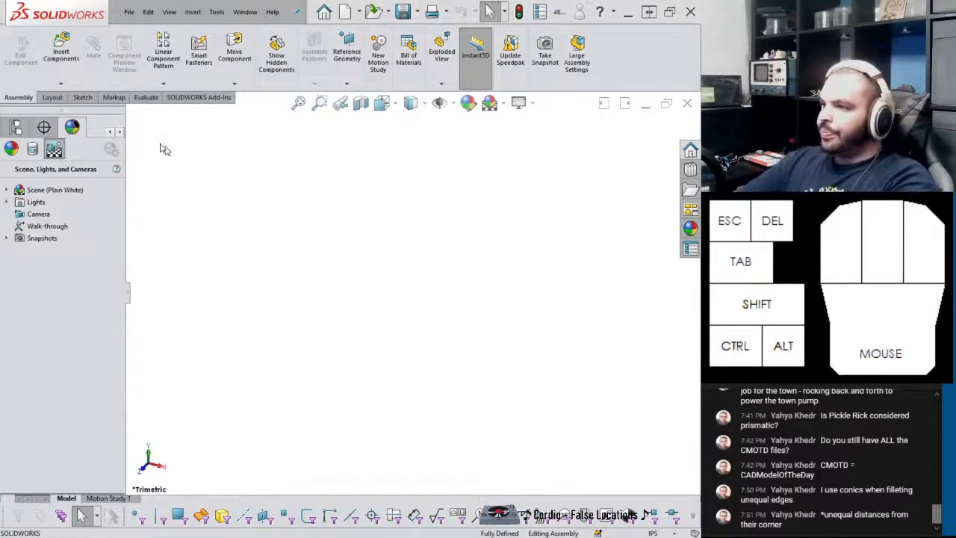
Insert the SHAFT part at the assembly origin
{"action": "left_click", "coordinate": [61, 49]}
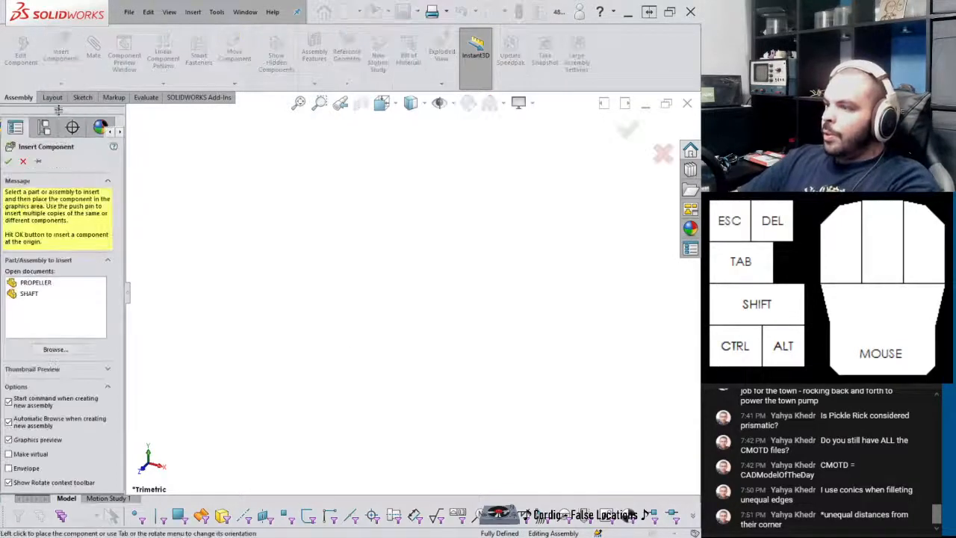
{"action": "left_click", "coordinate": [29, 295]}
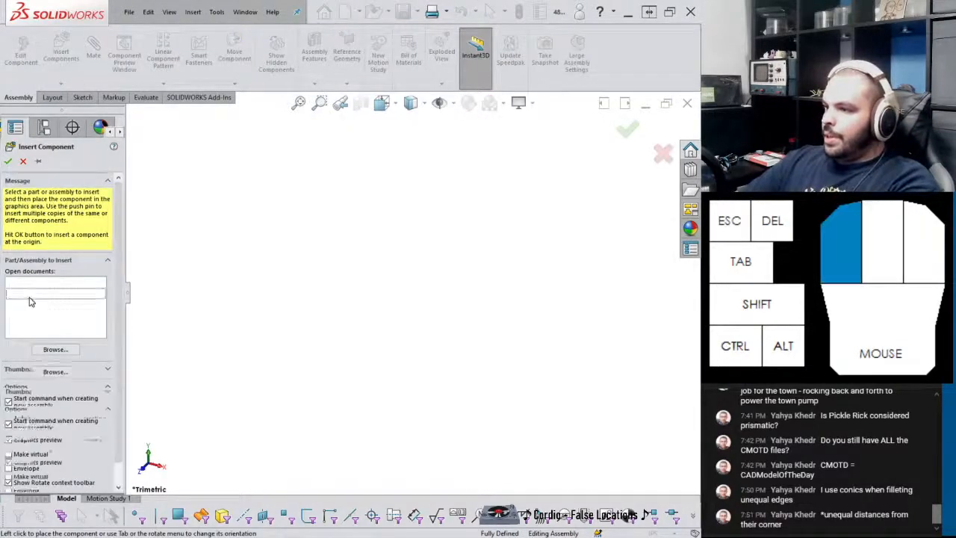
{"action": "left_click", "coordinate": [8, 160]}
{"action": "middle_click_drag", "start_coordinate": [176, 243], "coordinate": [224, 248]}
Insert the PROPELLER part and place it over the middle of the shaft
{"action": "left_click", "coordinate": [61, 49]}
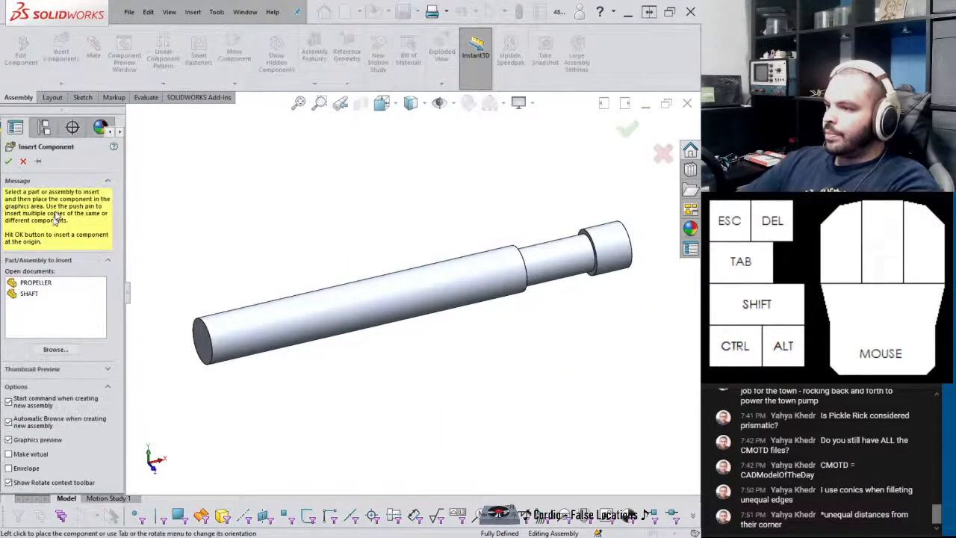
{"action": "left_click", "coordinate": [38, 283]}
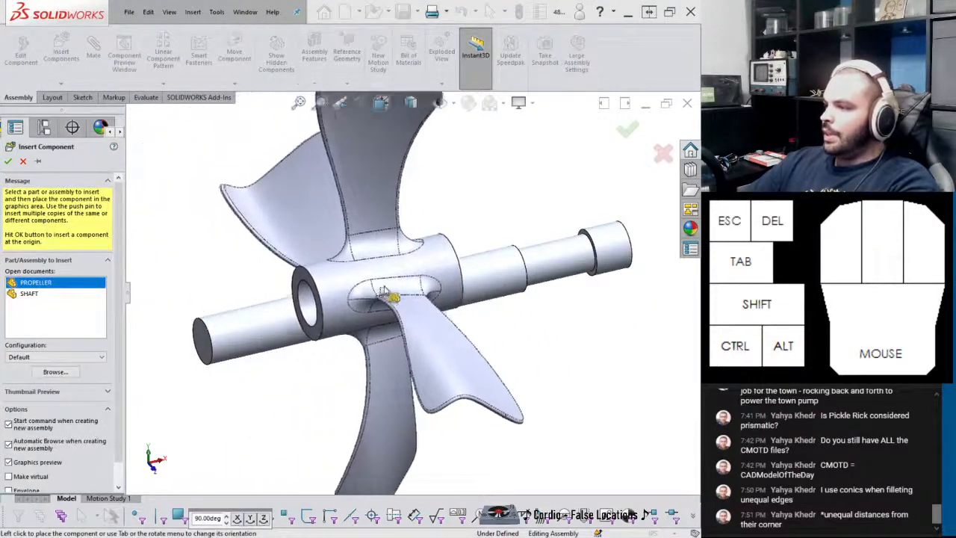
{"action": "left_click", "coordinate": [364, 317]}
Mate the propeller hub's bore concentric with the shaft's large cylindrical face and move the propeller to test it
{"action": "left_click", "coordinate": [324, 305]}
{"action": "left_click", "coordinate": [301, 322], "text": "ctrl"}
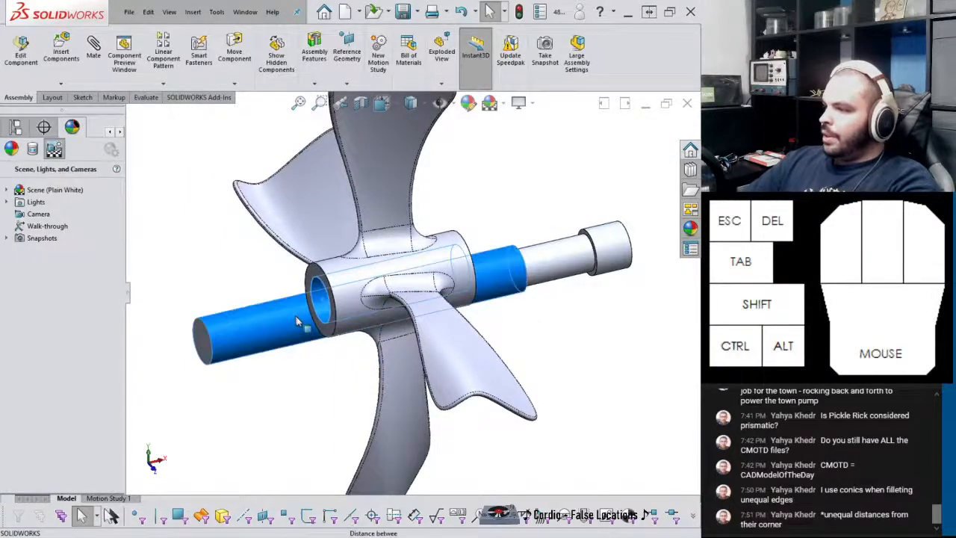
{"action": "left_click", "coordinate": [350, 307]}
{"action": "left_click_drag", "start_coordinate": [370, 306], "coordinate": [318, 366]}
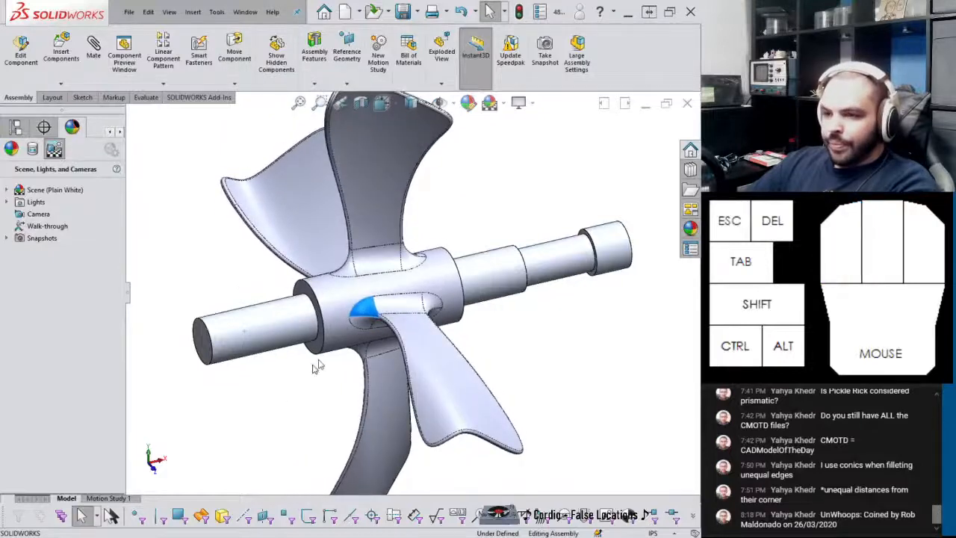
Add a Width mate centering the hub's two end faces between the shaft's plain end face and the nearer groove shoulder
{"action": "scroll", "coordinate": [302, 373], "scroll_direction": "down", "scroll_amount": 3}
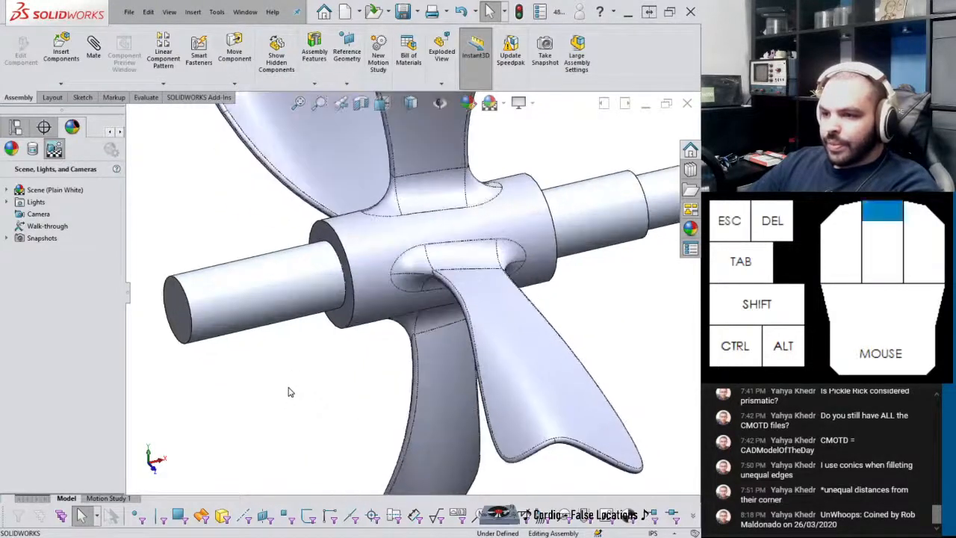
{"action": "left_click", "coordinate": [346, 215]}
{"action": "scroll", "coordinate": [478, 229], "scroll_direction": "down", "scroll_amount": 3}
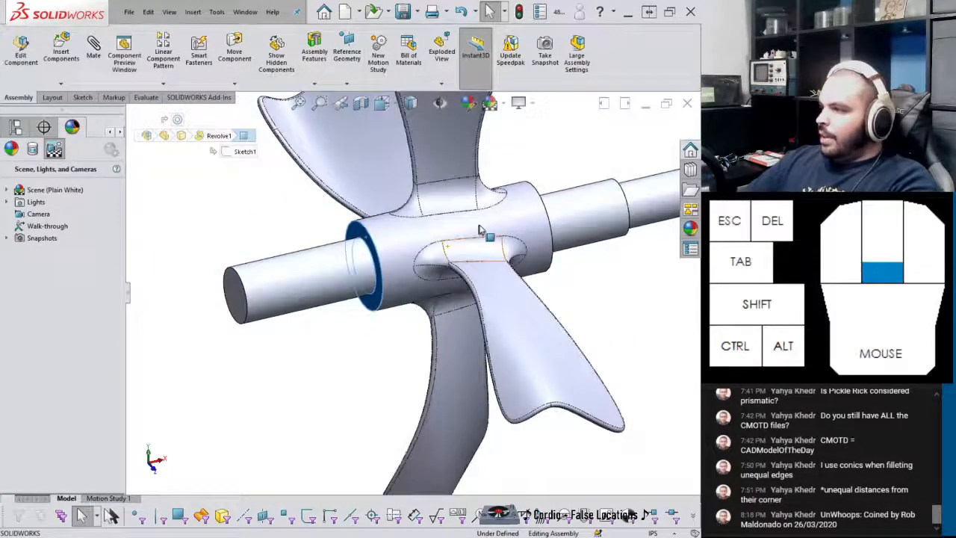
{"action": "middle_click_drag", "start_coordinate": [481, 231], "coordinate": [458, 199]}
{"action": "left_click", "coordinate": [507, 216], "text": "ctrl"}
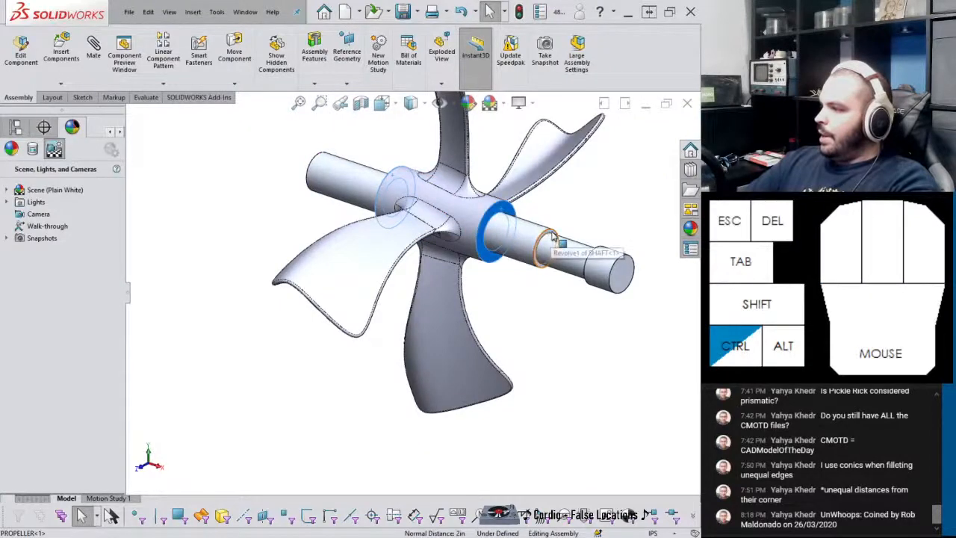
{"action": "left_click", "coordinate": [546, 244], "text": "ctrl"}
{"action": "middle_click_drag", "start_coordinate": [389, 195], "coordinate": [292, 224]}
{"action": "left_click", "coordinate": [287, 226], "text": "ctrl"}
{"action": "left_click", "coordinate": [315, 214]}
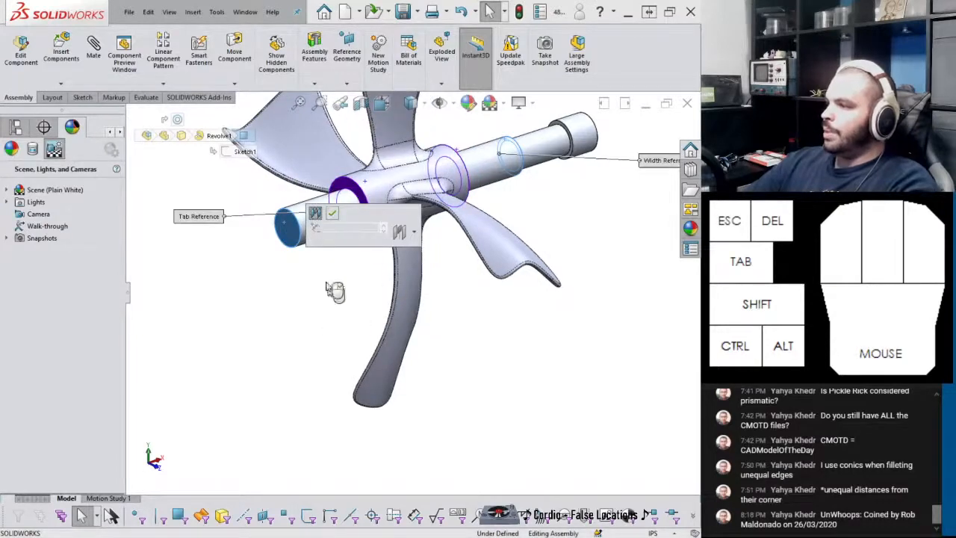
{"action": "left_click", "coordinate": [331, 213]}
Spin the propeller around the shaft to check its remaining freedom of rotation
{"action": "left_click", "coordinate": [352, 277]}
{"action": "middle_click_drag", "start_coordinate": [352, 277], "coordinate": [374, 221]}
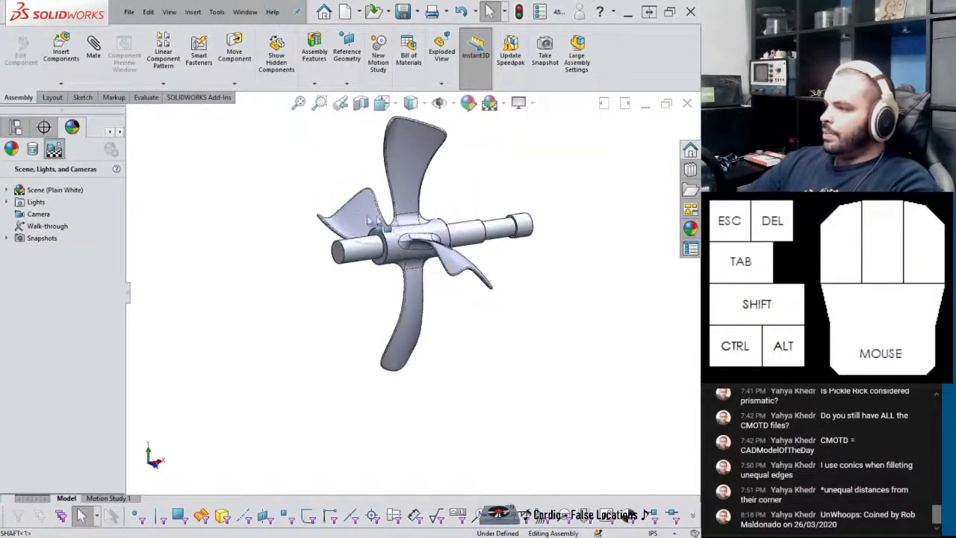
{"action": "left_click_drag", "start_coordinate": [373, 221], "coordinate": [275, 363]}
{"action": "left_click", "coordinate": [247, 335]}
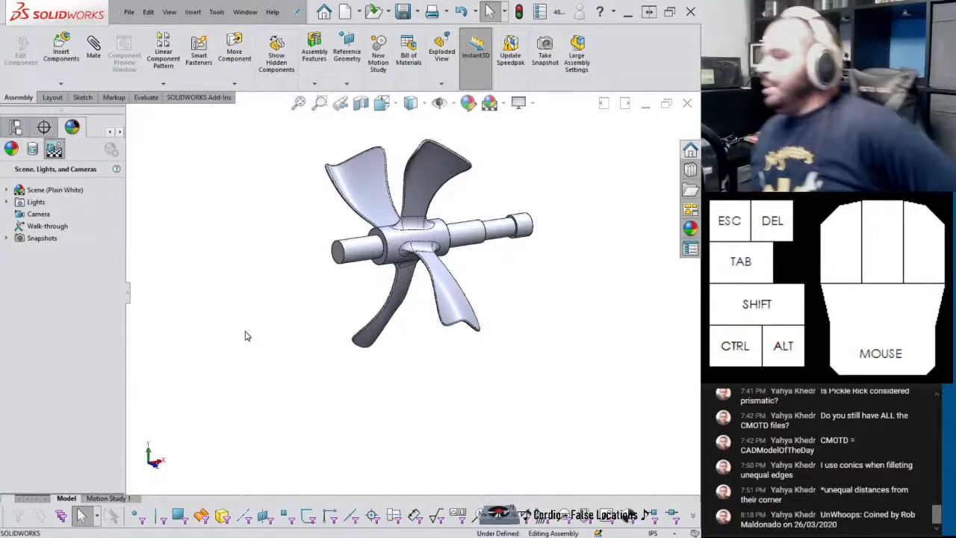
Open the propeller part from the assembly and assign it the 1060 Alloy material
{"action": "left_click", "coordinate": [359, 194]}
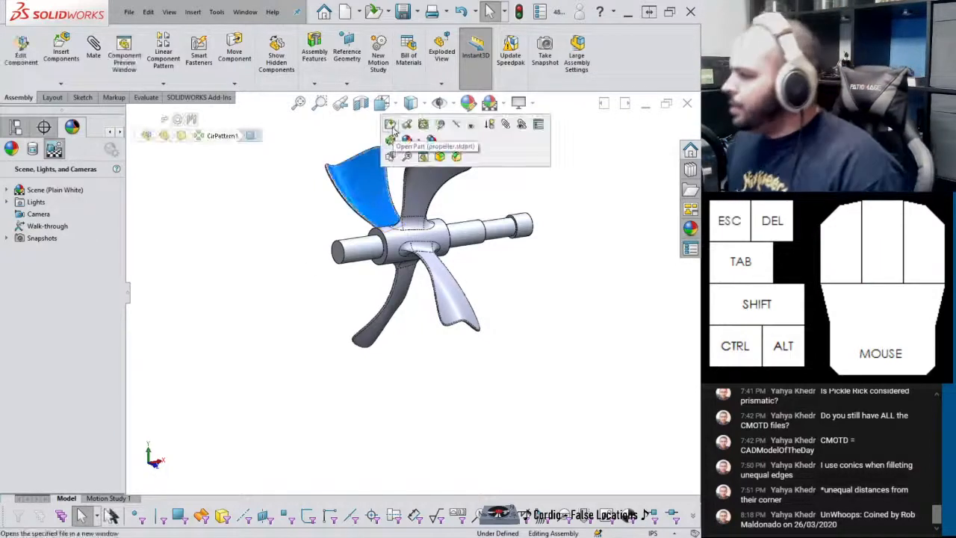
{"action": "left_click", "coordinate": [395, 132]}
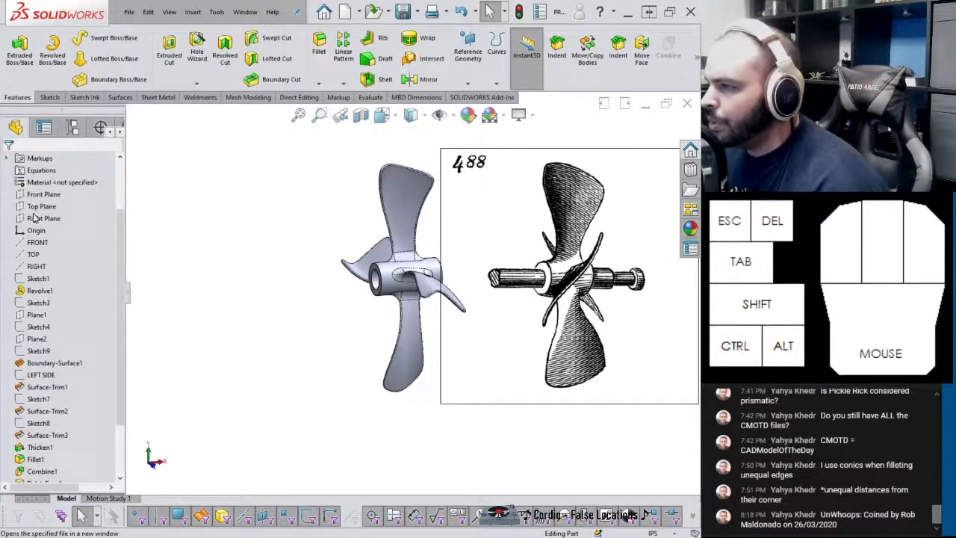
{"action": "right_click", "coordinate": [45, 184]}
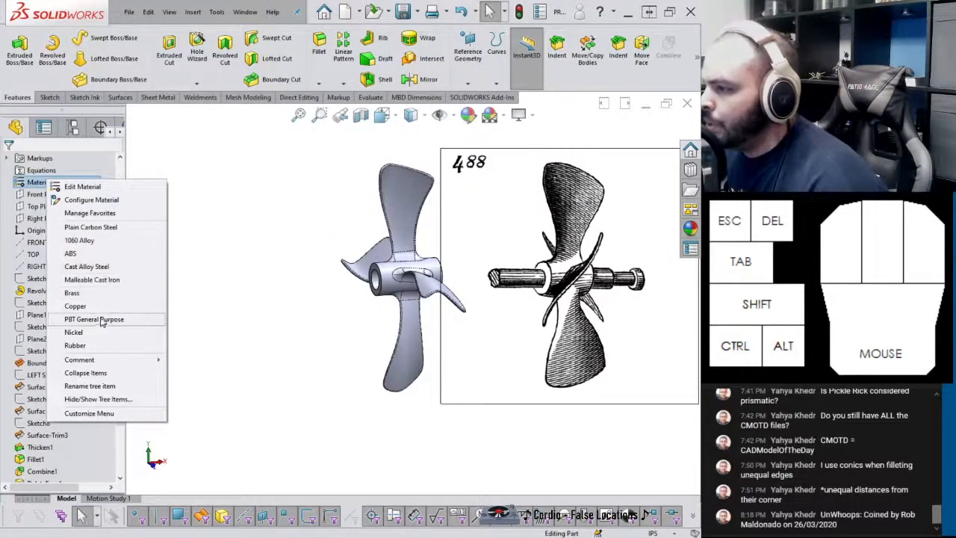
{"action": "left_click", "coordinate": [79, 240]}
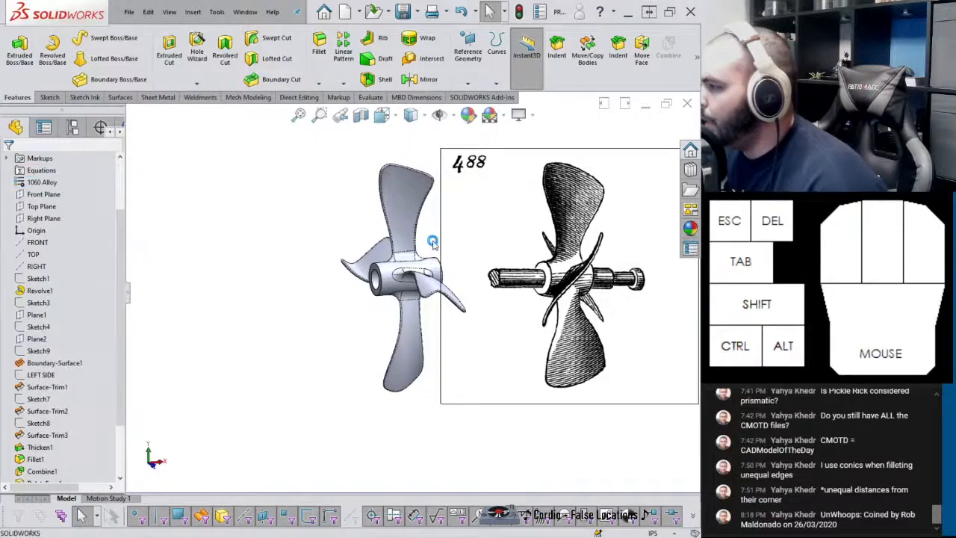
Apply the brushed aluminum coarse metal appearance to the entire propeller part
{"action": "left_click", "coordinate": [689, 230]}
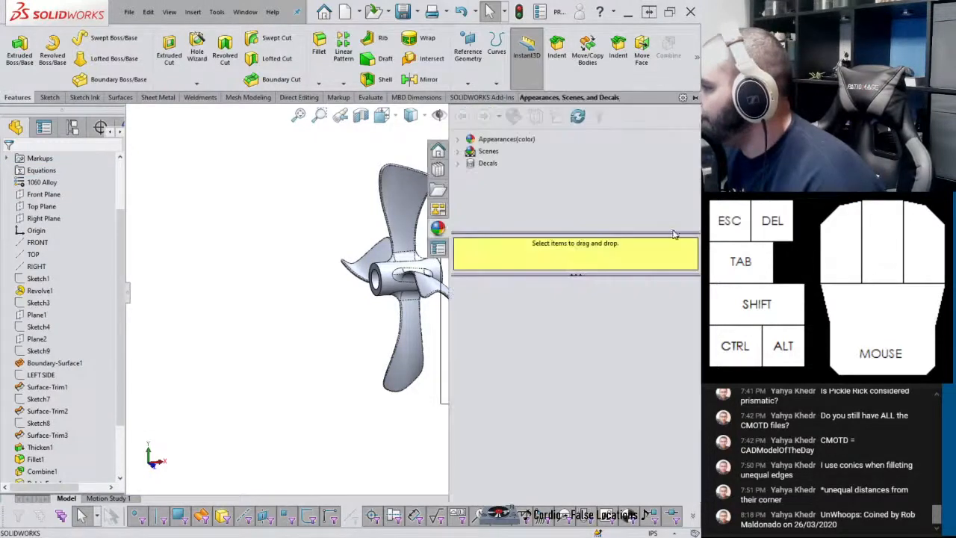
{"action": "left_click", "coordinate": [458, 140]}
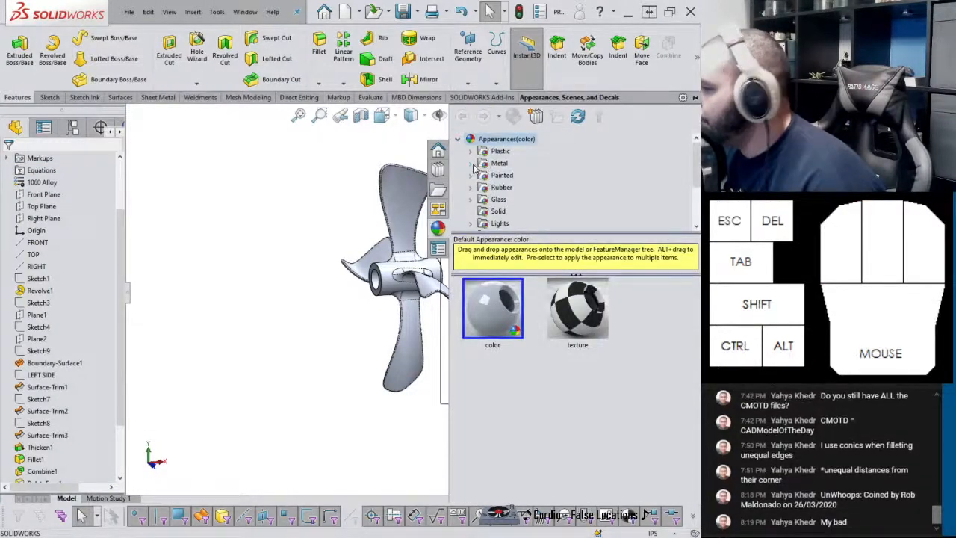
{"action": "left_click", "coordinate": [472, 163]}
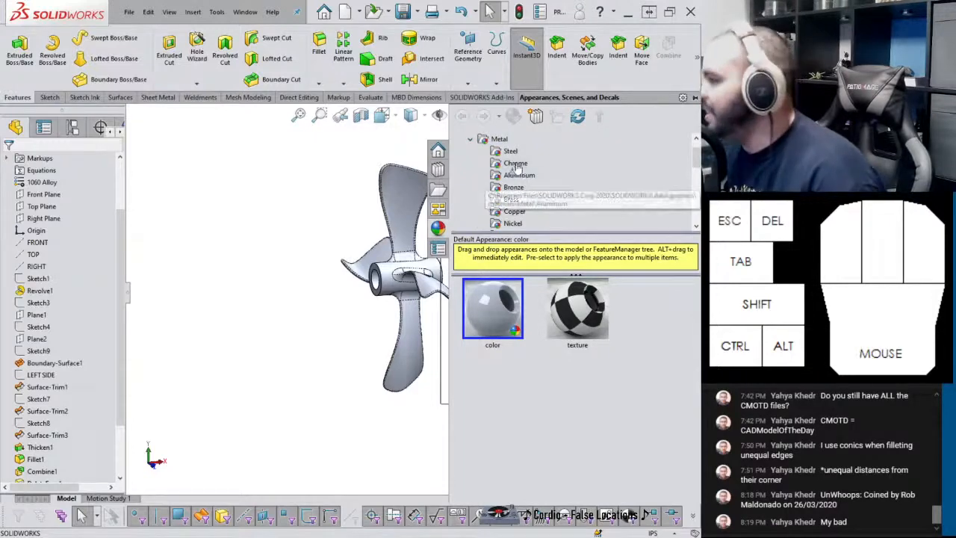
{"action": "left_click", "coordinate": [502, 176]}
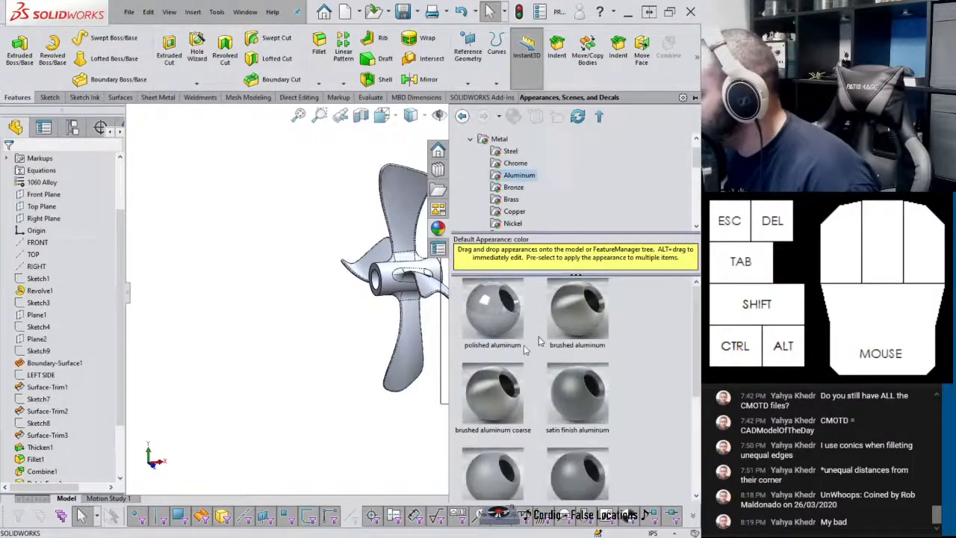
{"action": "left_click_drag", "start_coordinate": [493, 395], "coordinate": [397, 224]}
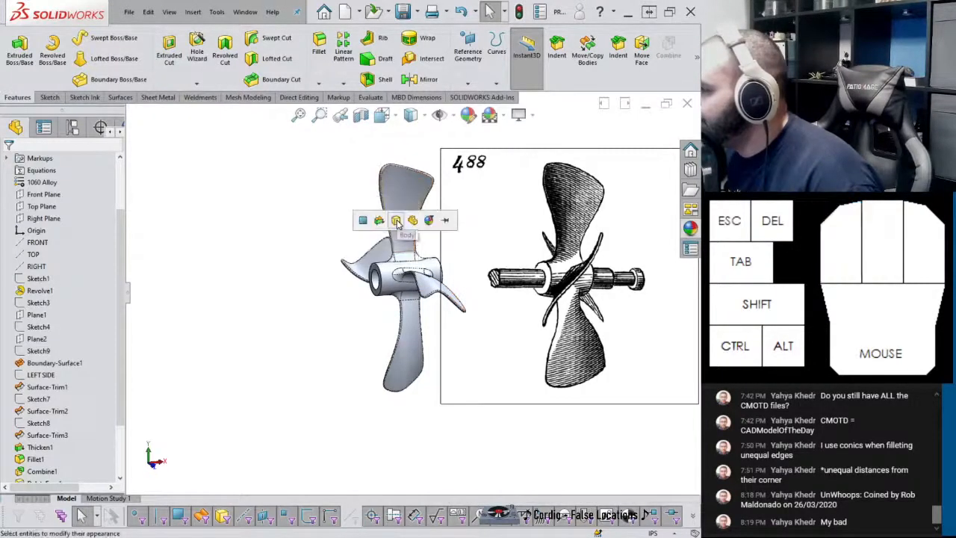
{"action": "left_click", "coordinate": [413, 220]}
Turn on RealView Graphics and orbit the propeller to view its metallic finish
{"action": "left_click", "coordinate": [520, 114]}
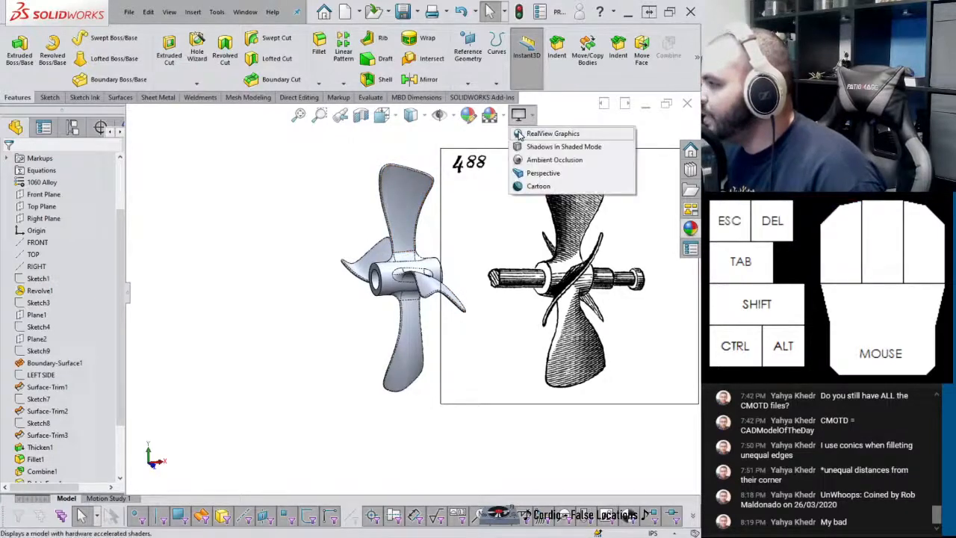
{"action": "left_click", "coordinate": [520, 134]}
{"action": "middle_click_drag", "start_coordinate": [423, 234], "coordinate": [299, 216]}
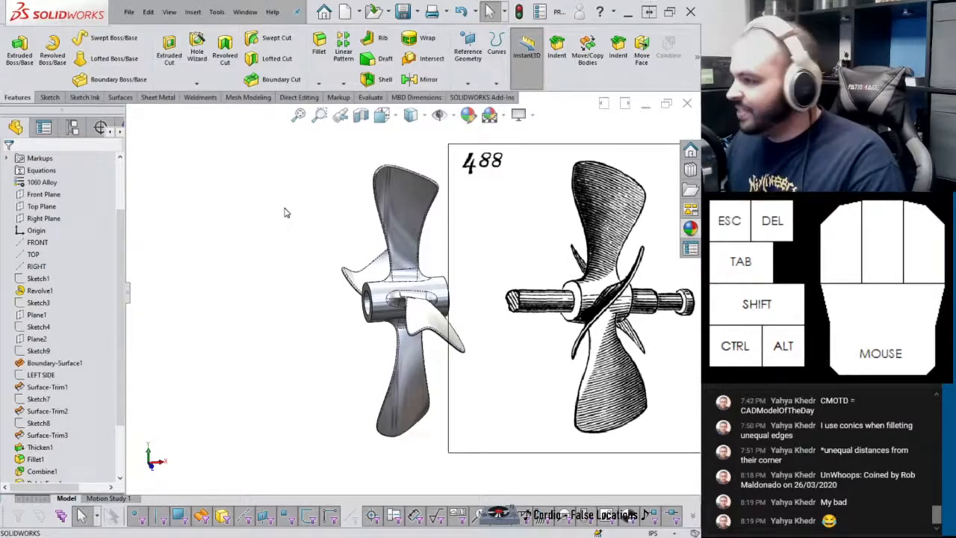
Return to the 488_ASM assembly and set its display to Tangent Edges Removed
{"action": "key", "text": "ctrl+Tab"}
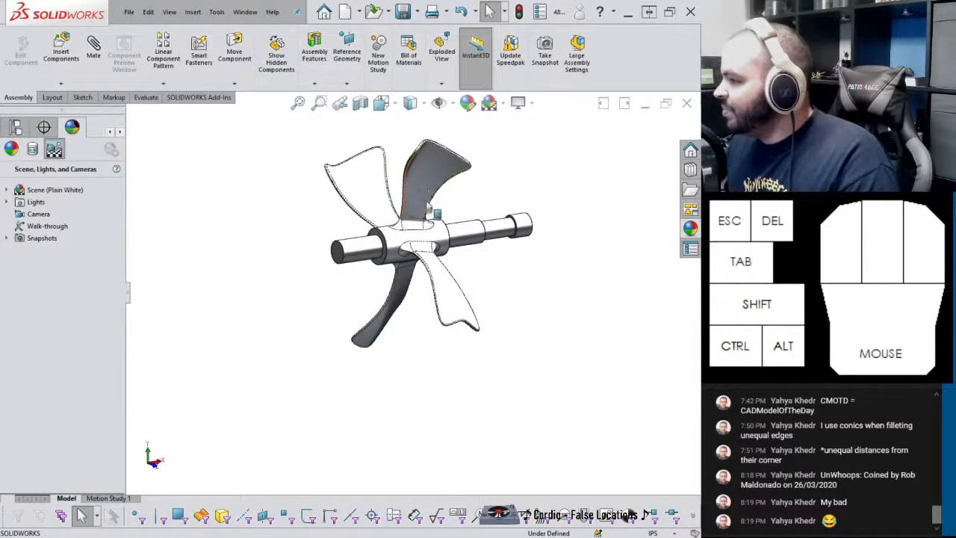
{"action": "left_click_drag", "start_coordinate": [422, 151], "coordinate": [437, 209]}
{"action": "middle_click_drag", "start_coordinate": [351, 210], "coordinate": [307, 199]}
{"action": "left_click", "coordinate": [284, 193]}
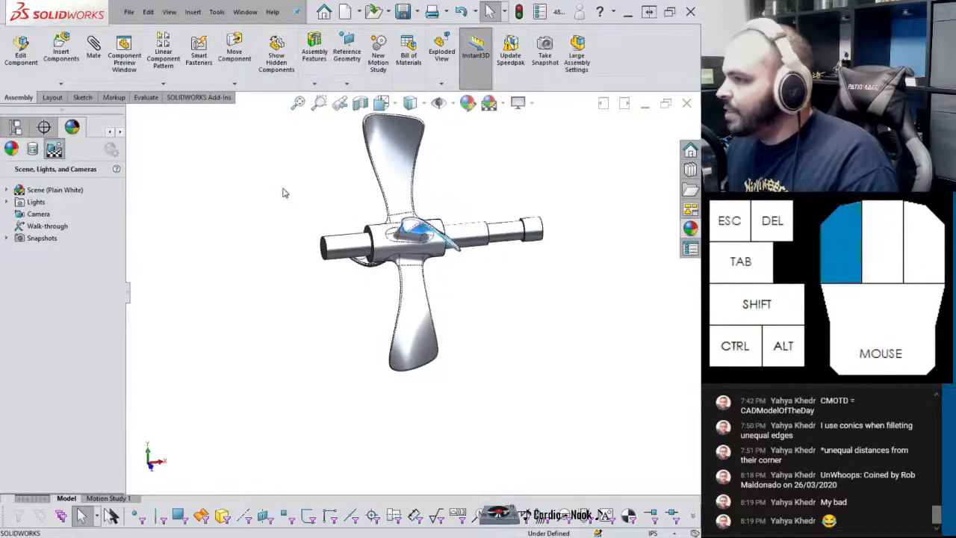
{"action": "left_click", "coordinate": [169, 12]}
{"action": "mouse_move", "coordinate": [190, 65]}
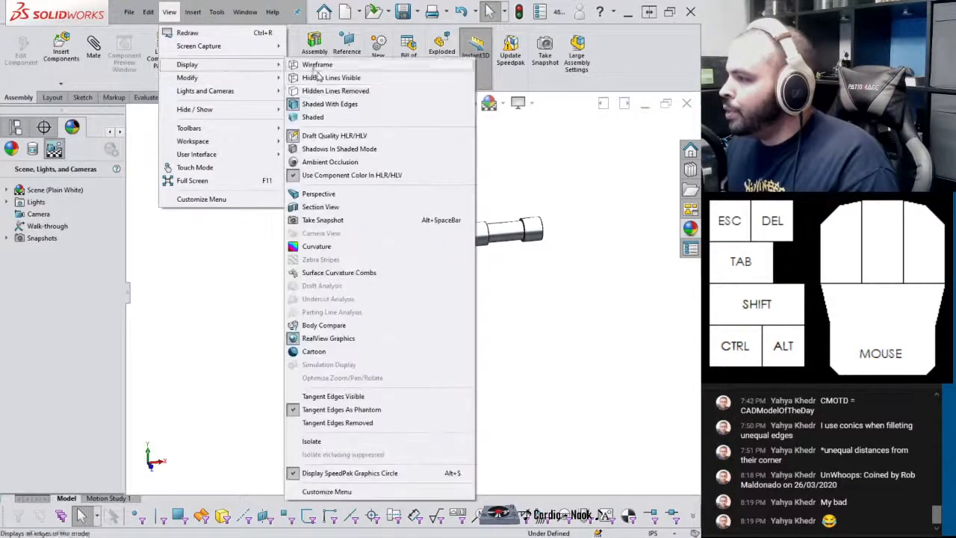
{"action": "left_click", "coordinate": [354, 423]}
Spin the propeller on the shaft and inspect the assembly's appearance from several angles
{"action": "middle_click_drag", "start_coordinate": [461, 305], "coordinate": [446, 268]}
{"action": "left_click_drag", "start_coordinate": [392, 208], "coordinate": [318, 198]}
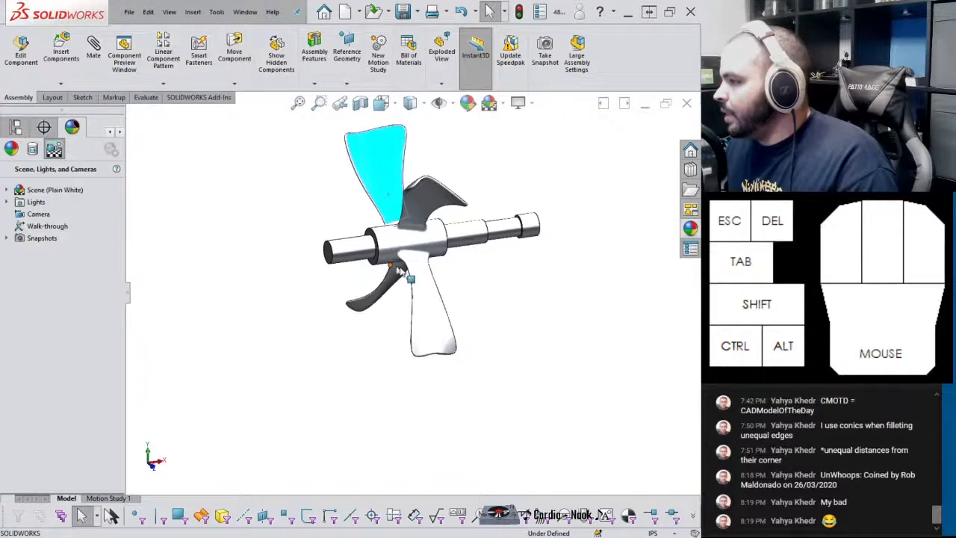
{"action": "left_click_drag", "start_coordinate": [401, 271], "coordinate": [563, 298]}
{"action": "left_click", "coordinate": [564, 299]}
{"action": "middle_click_drag", "start_coordinate": [564, 298], "coordinate": [548, 277]}
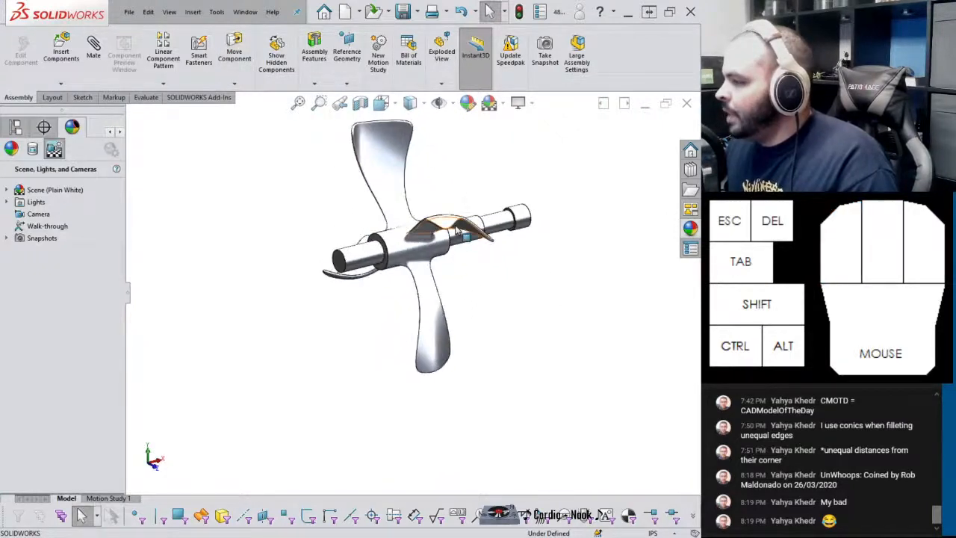
{"action": "mouse_move", "coordinate": [458, 232]}
{"action": "left_mouse_down"}
{"action": "mouse_move", "coordinate": [512, 239]}
{"action": "mouse_move", "coordinate": [526, 231]}
{"action": "left_mouse_up"}
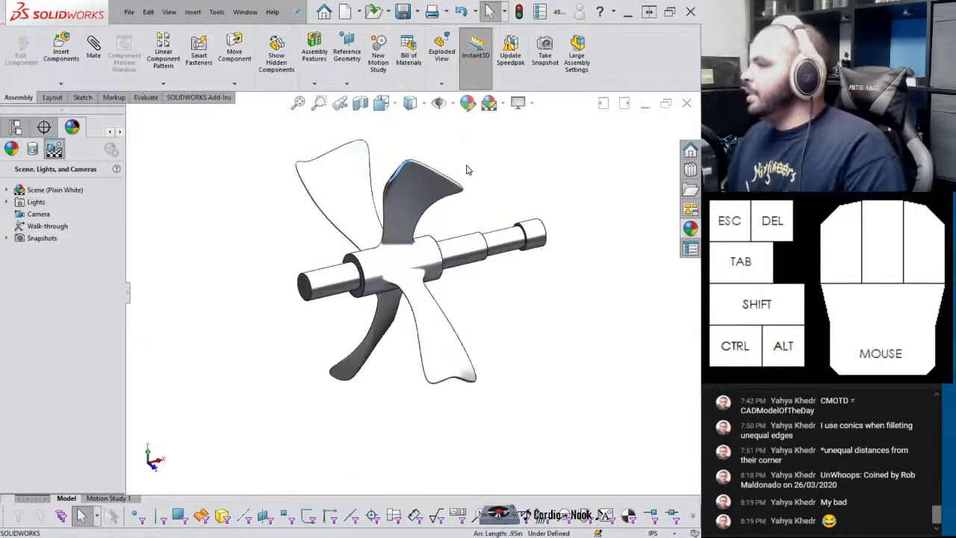
{"action": "scroll", "coordinate": [439, 165], "scroll_direction": "up", "scroll_amount": 2}
{"action": "scroll", "coordinate": [438, 168], "scroll_direction": "down", "scroll_amount": 2}
{"action": "middle_click_drag", "start_coordinate": [486, 365], "coordinate": [505, 406]}
{"action": "left_click", "coordinate": [506, 406]}
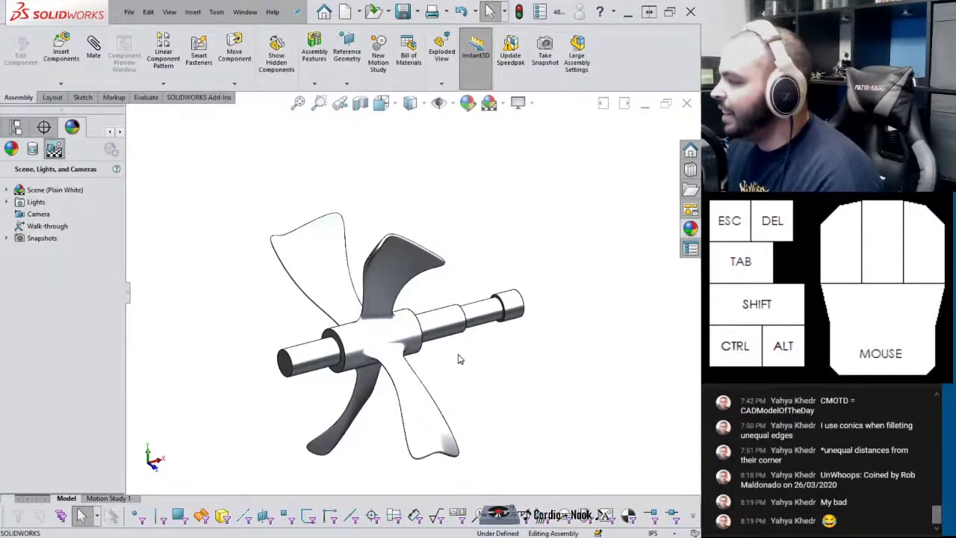
{"action": "scroll", "coordinate": [395, 257], "scroll_direction": "down", "scroll_amount": 2}
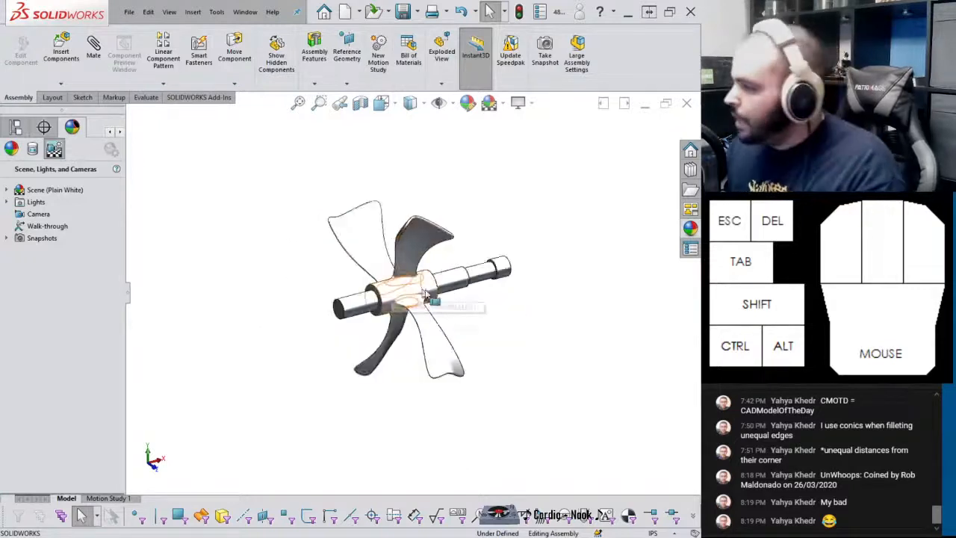
{"action": "scroll", "coordinate": [463, 321], "scroll_direction": "up", "scroll_amount": 2, "text": "ctrl"}
{"action": "scroll", "coordinate": [334, 248], "scroll_direction": "up", "scroll_amount": 1, "text": "ctrl"}
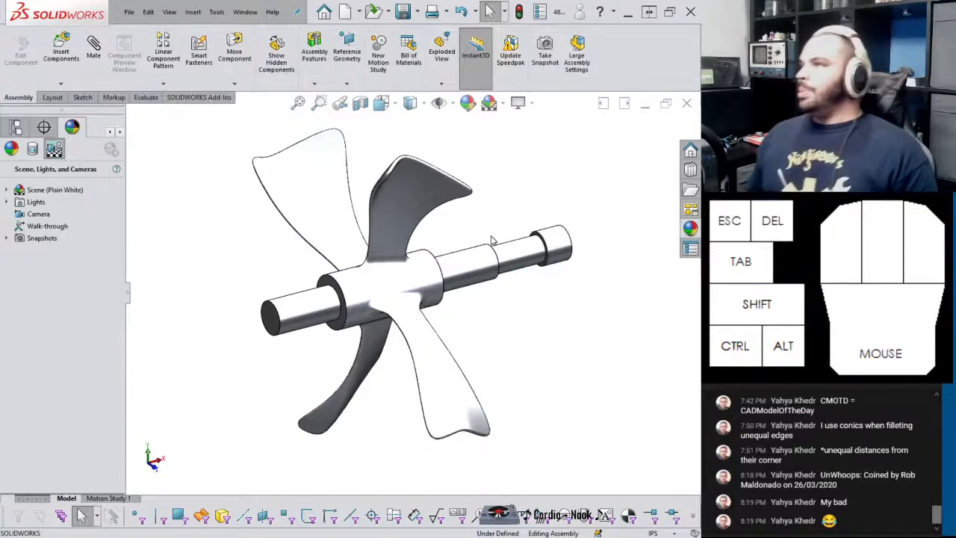
Add a rotary motor on the propeller hub's outer face in Motion Study 1, with reversed direction and a constant speed of 12 RPM
{"action": "left_click", "coordinate": [122, 500]}
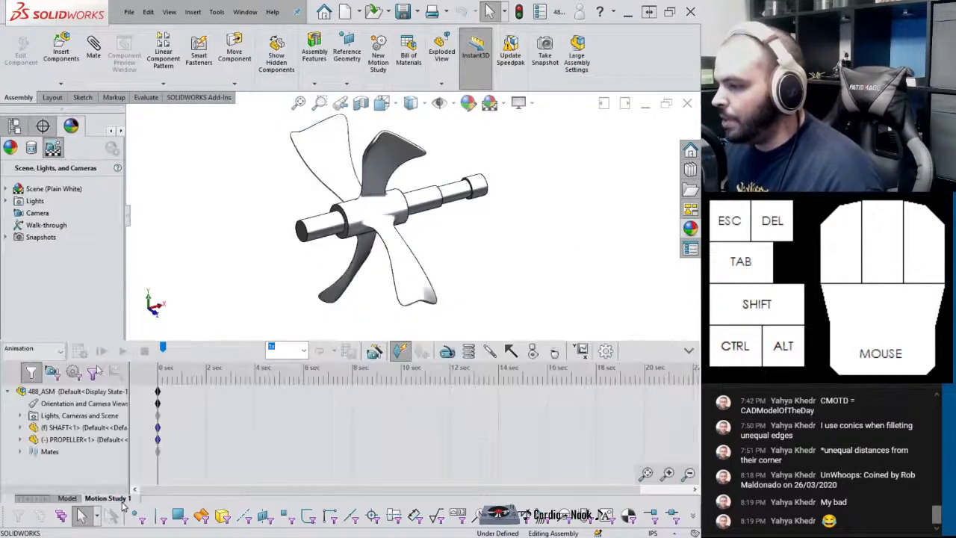
{"action": "left_click", "coordinate": [402, 352]}
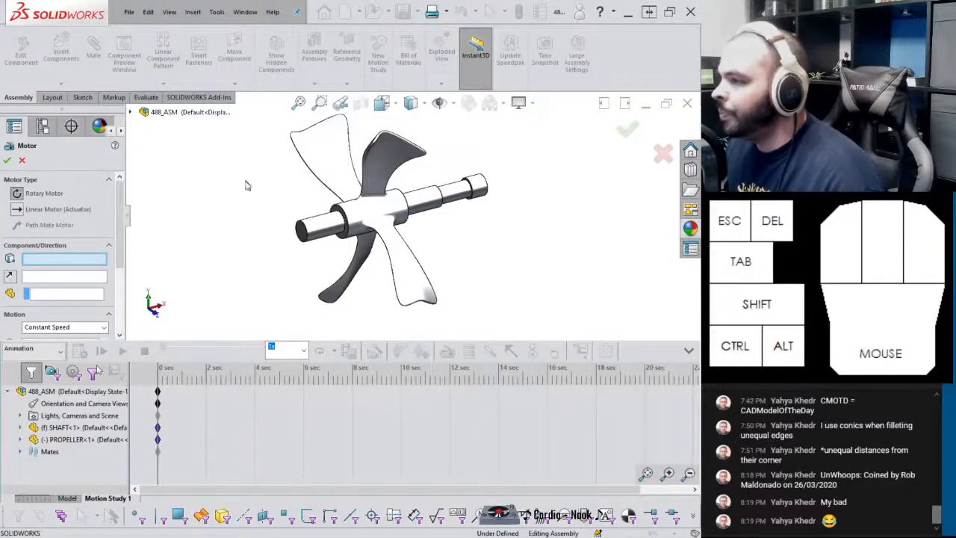
{"action": "left_click", "coordinate": [369, 205]}
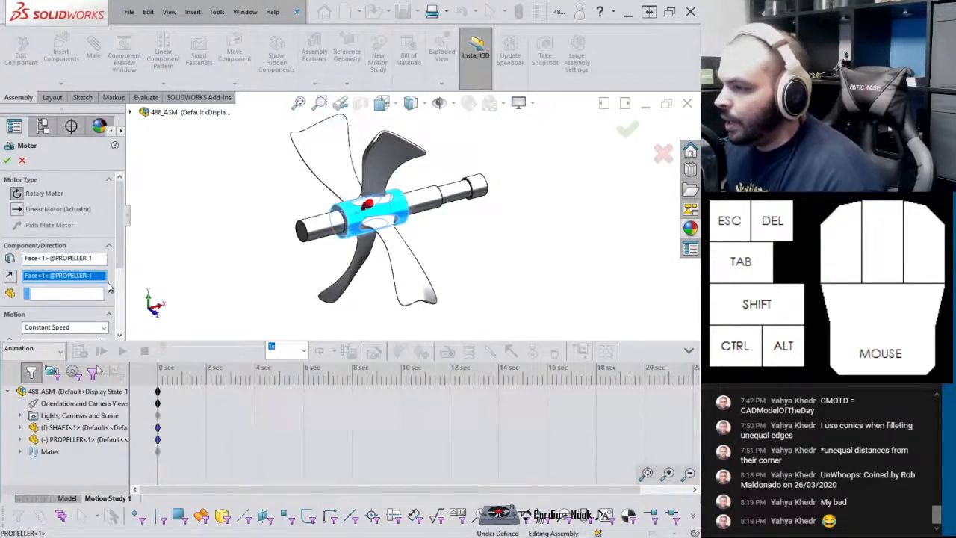
{"action": "scroll", "coordinate": [44, 291], "scroll_direction": "down", "scroll_amount": 3}
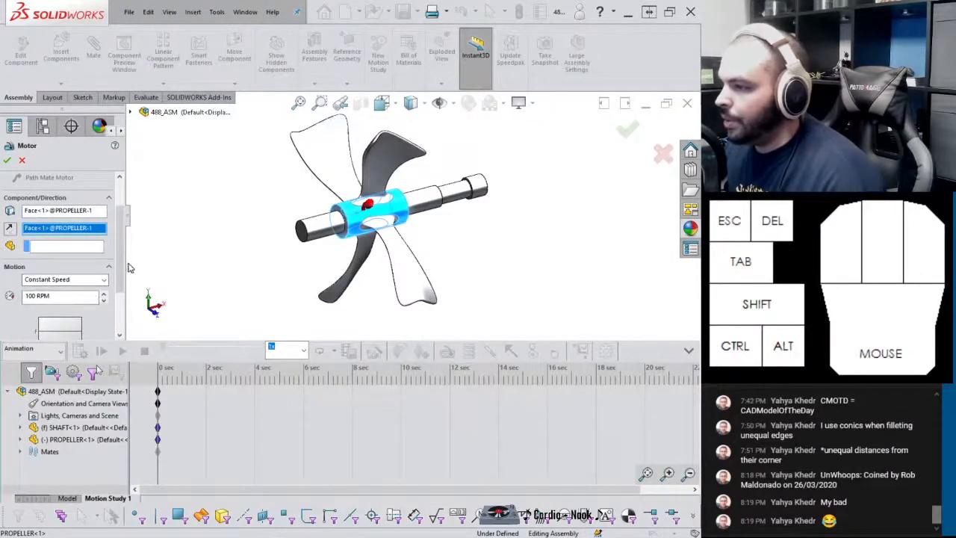
{"action": "scroll", "coordinate": [112, 246], "scroll_direction": "up", "scroll_amount": 3}
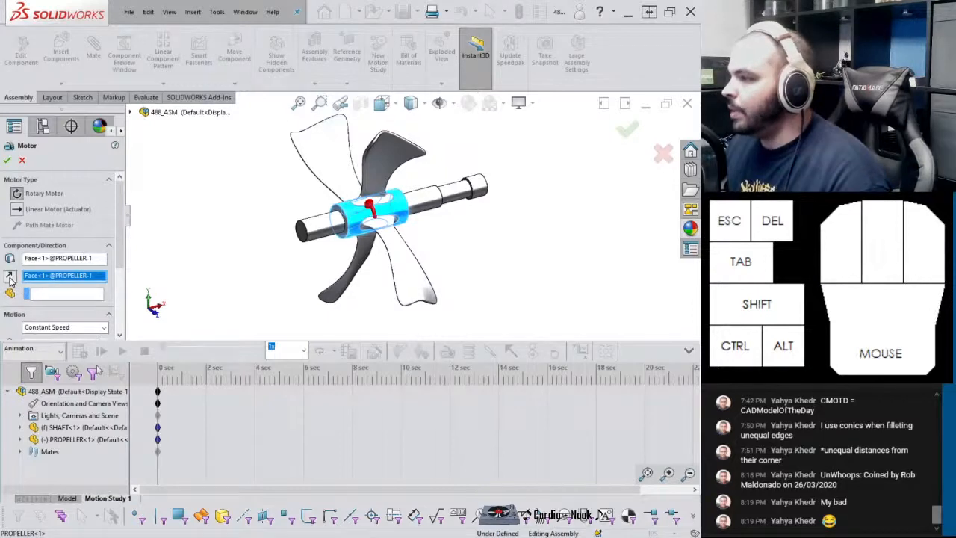
{"action": "scroll", "coordinate": [45, 283], "scroll_direction": "down", "scroll_amount": 5}
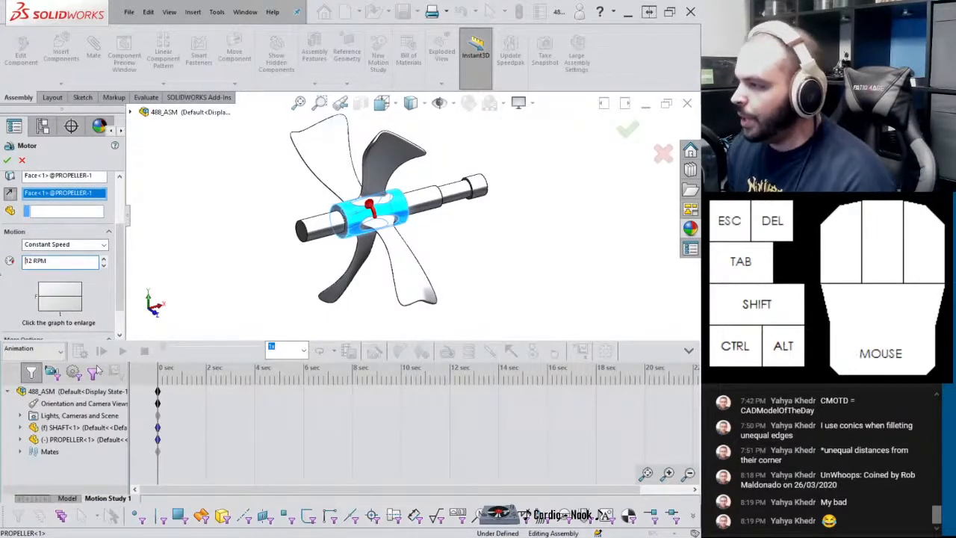
{"action": "left_click", "coordinate": [8, 162]}
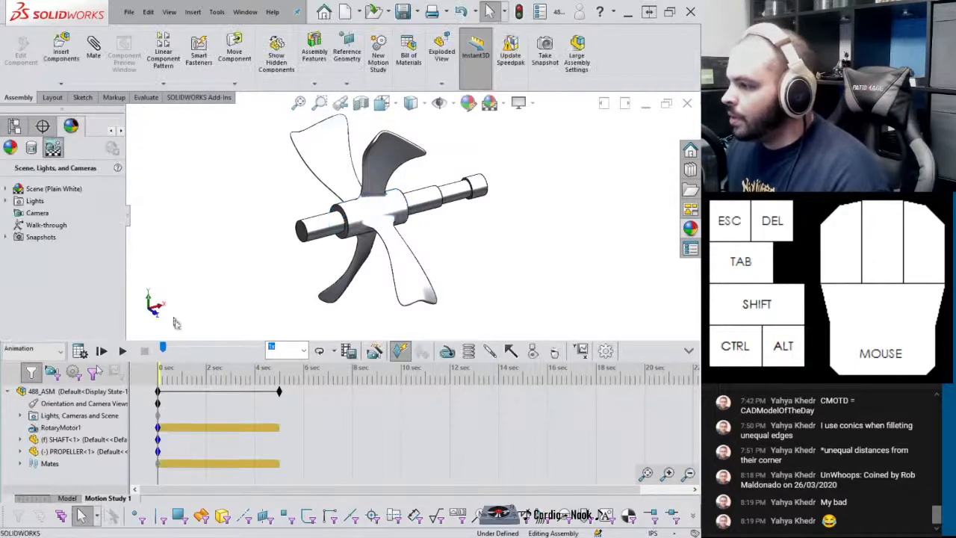
Calculate the motion study to preview the rotation and check the animation export settings without saving
{"action": "left_click", "coordinate": [79, 351]}
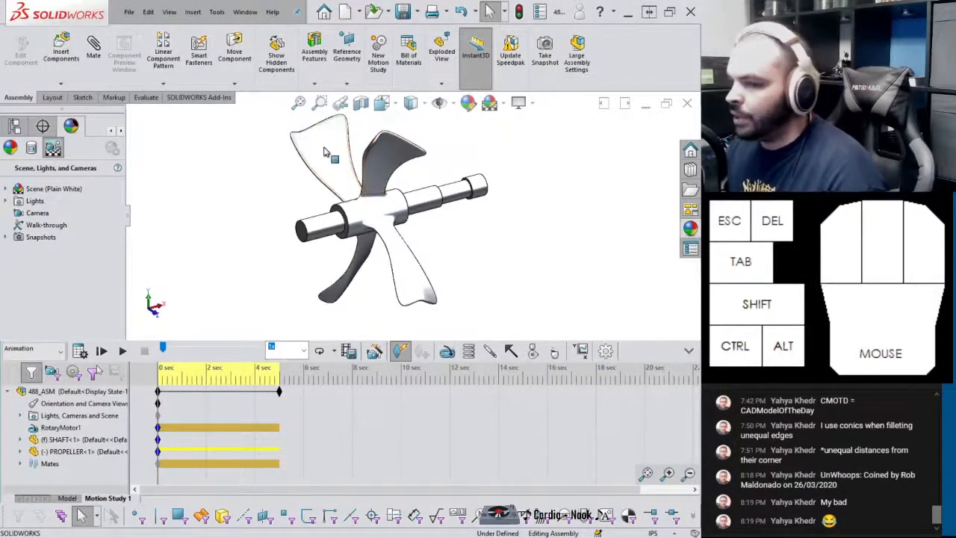
{"action": "left_click", "coordinate": [349, 352]}
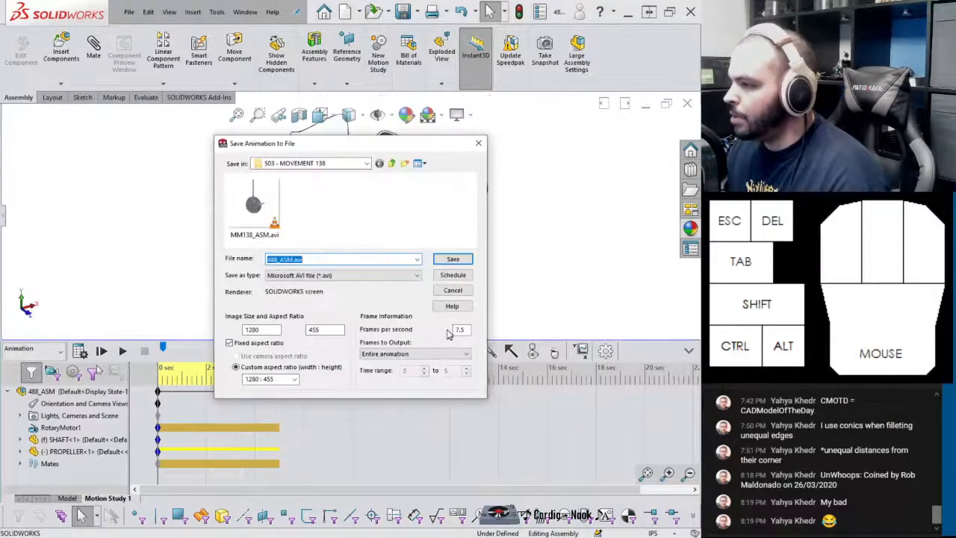
{"action": "left_click", "coordinate": [454, 293]}
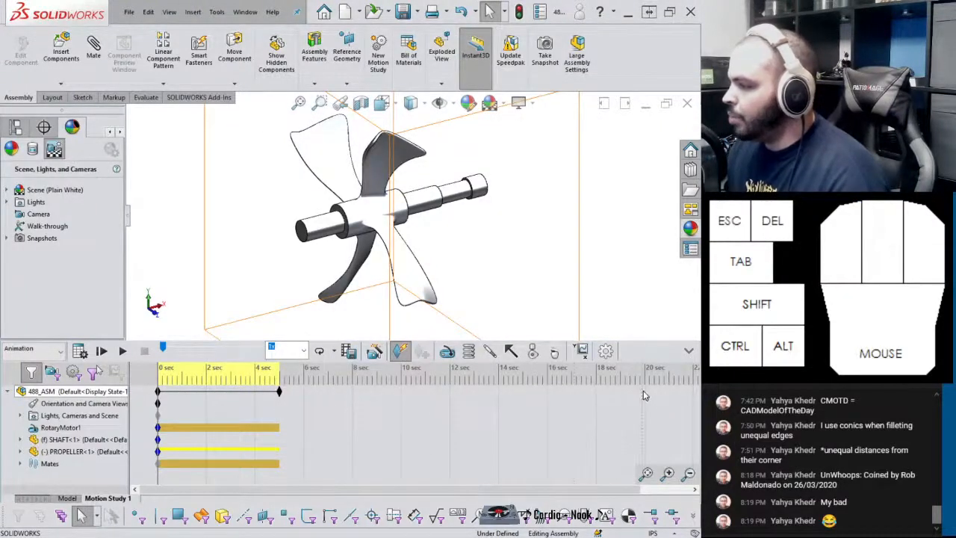
Set the rotary motor's constant speed to 3 RPM
{"action": "right_click", "coordinate": [63, 430]}
{"action": "left_click", "coordinate": [82, 301]}
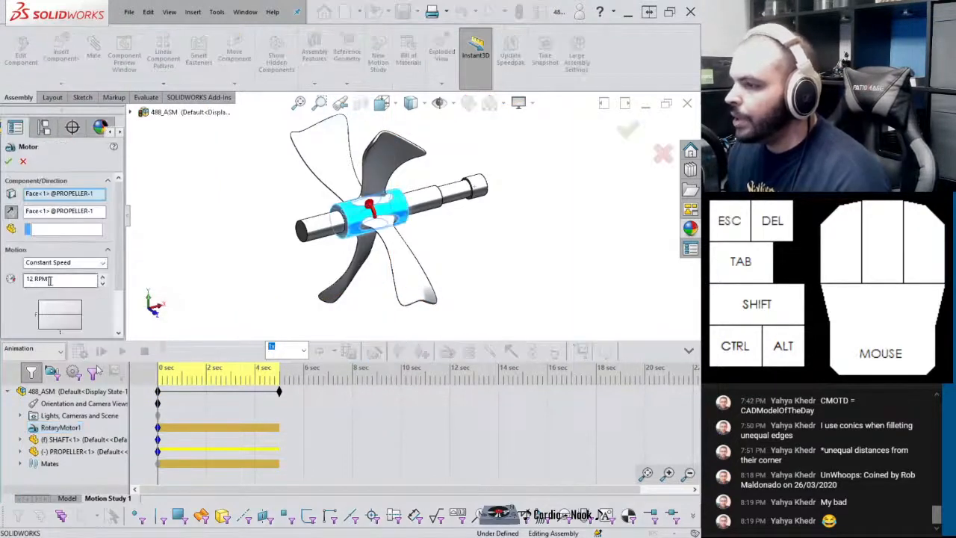
{"action": "left_click", "coordinate": [49, 280]}
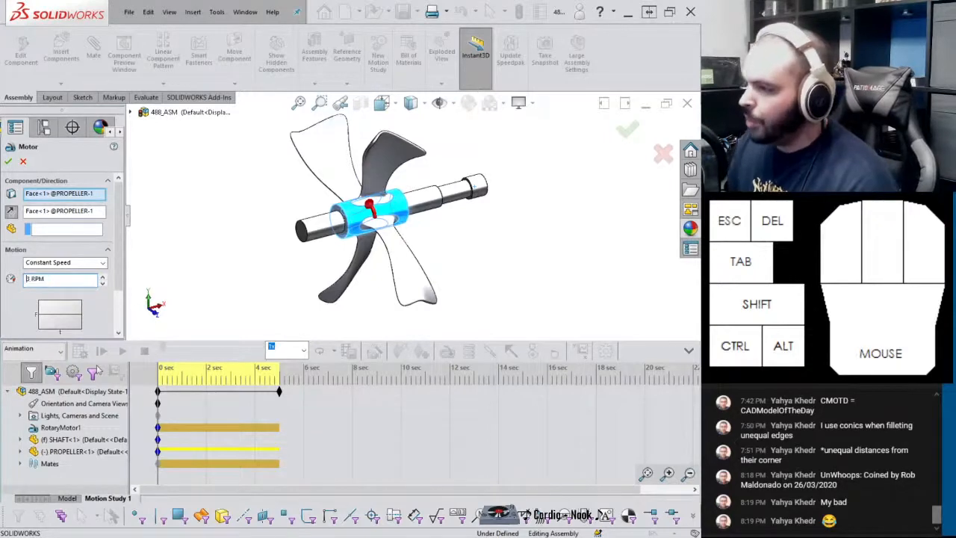
{"action": "left_click", "coordinate": [8, 161]}
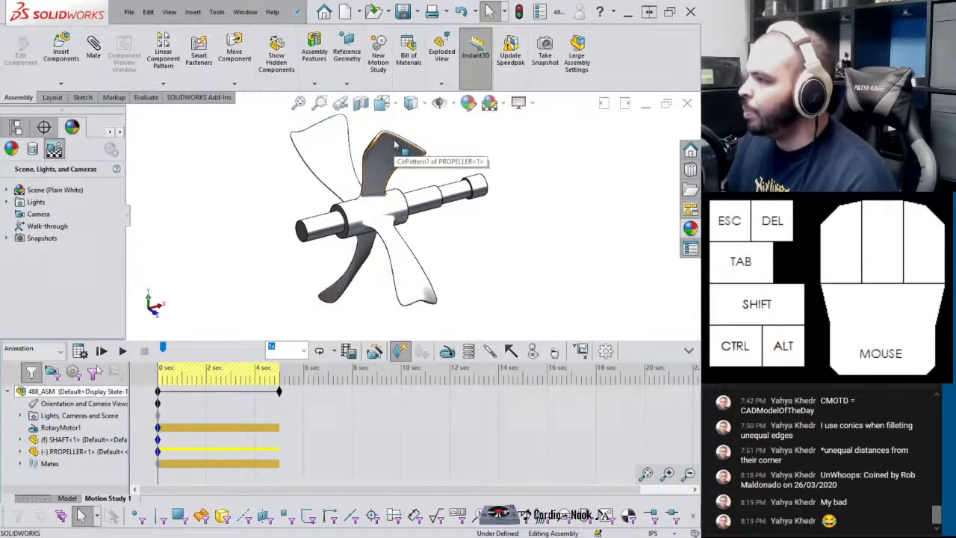
Recalculate the motion study and check its frames-per-second property
{"action": "left_click", "coordinate": [80, 351]}
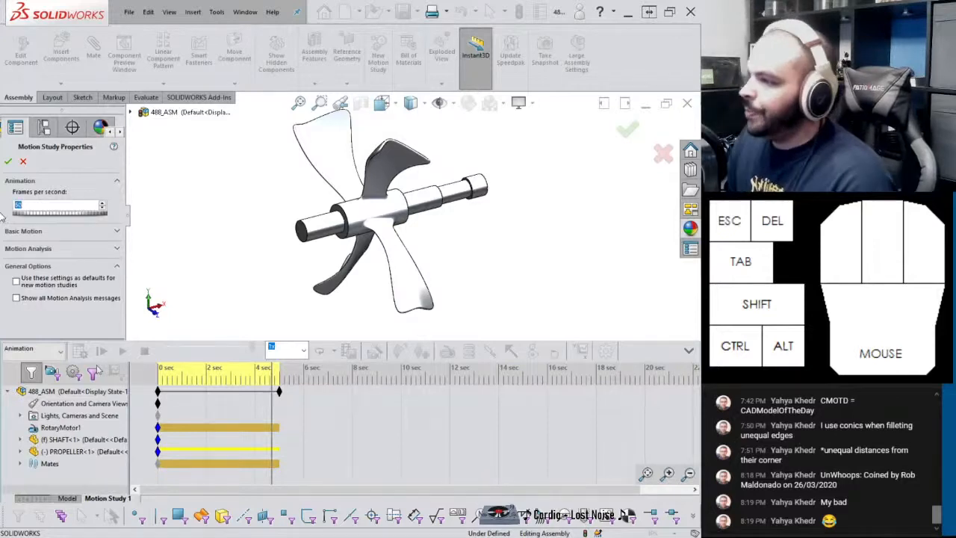
{"action": "left_click", "coordinate": [21, 163]}
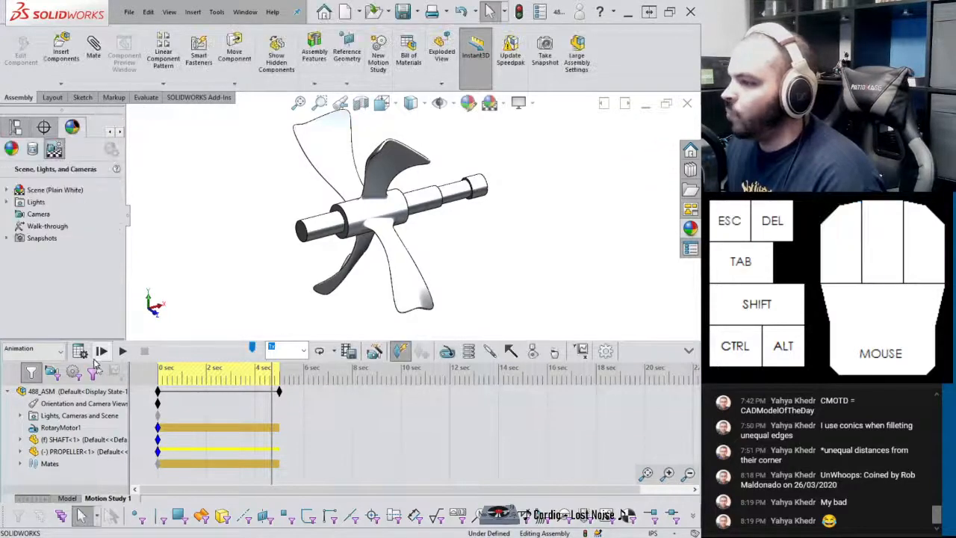
Recalculate the motion study and return the time bar to 0 seconds
{"action": "left_click", "coordinate": [79, 352]}
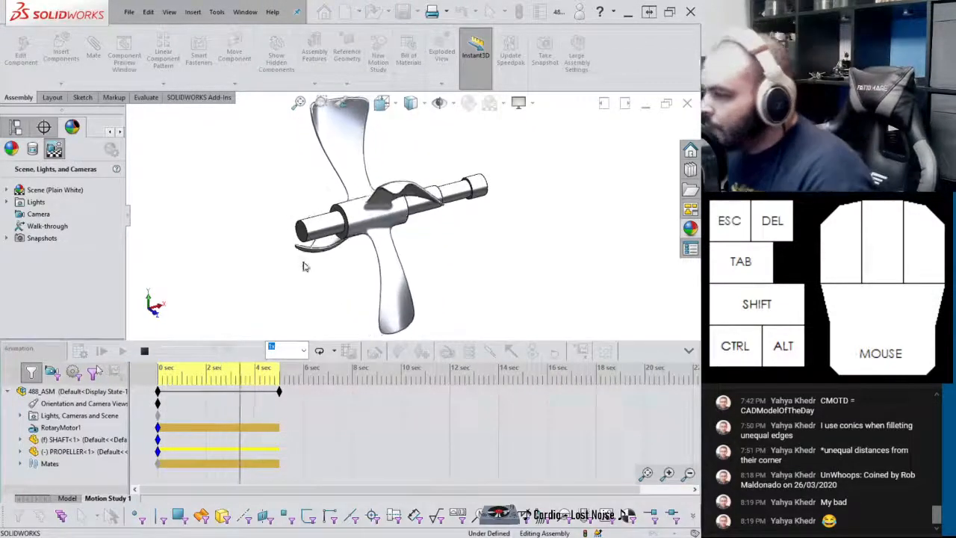
{"action": "left_click", "coordinate": [144, 351]}
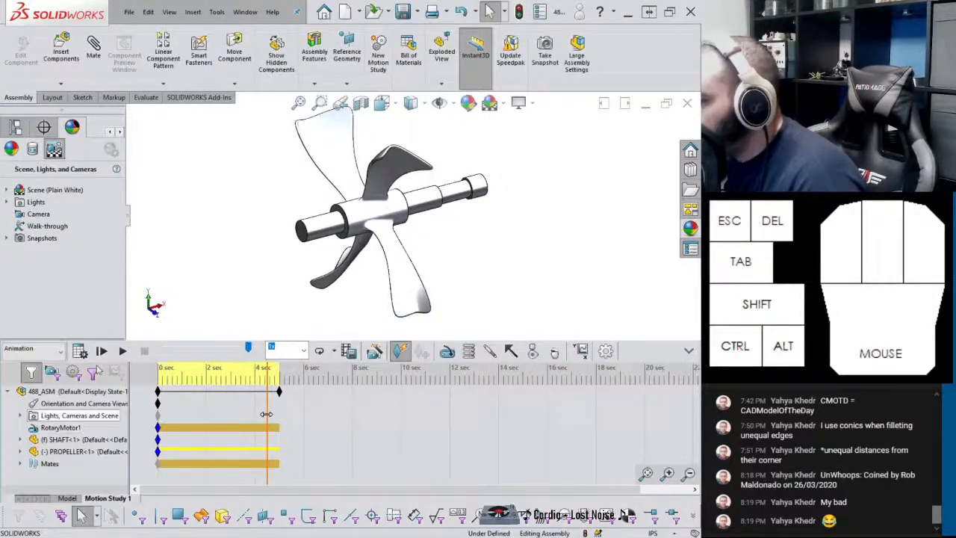
{"action": "left_click_drag", "start_coordinate": [266, 413], "coordinate": [156, 402]}
{"action": "left_click", "coordinate": [346, 391]}
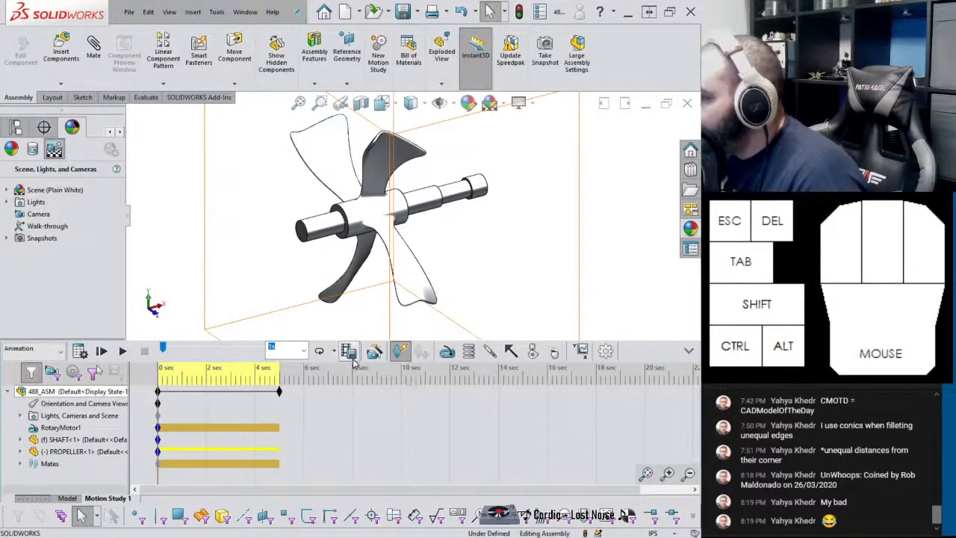
Start saving the animation with a 1:1 custom aspect ratio and an image size of 2400 by 2400
{"action": "left_click", "coordinate": [349, 351]}
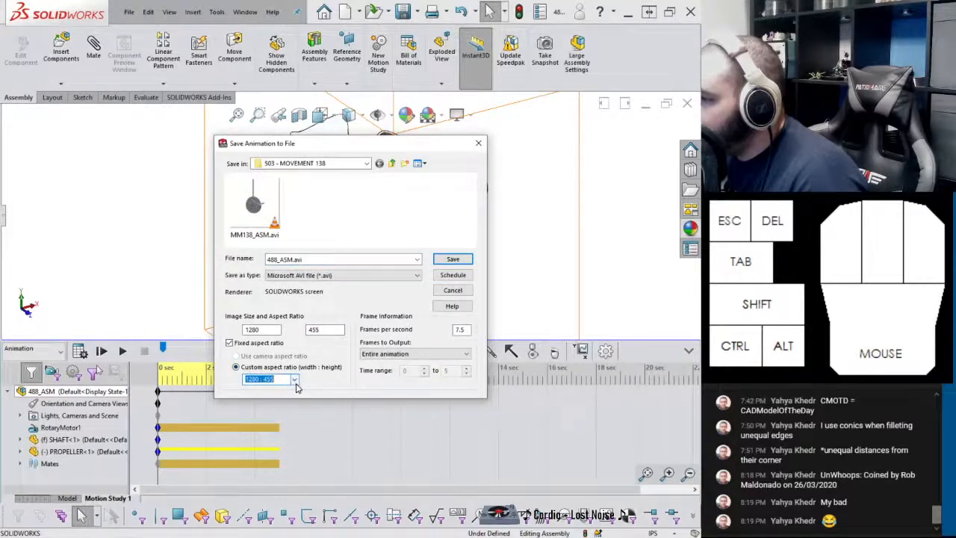
{"action": "left_click", "coordinate": [295, 382]}
{"action": "left_click", "coordinate": [269, 392]}
{"action": "mouse_move", "coordinate": [351, 145]}
{"action": "left_mouse_down"}
{"action": "mouse_move", "coordinate": [621, 258]}
{"action": "mouse_move", "coordinate": [481, 272]}
{"action": "mouse_move", "coordinate": [477, 283]}
{"action": "mouse_move", "coordinate": [354, 154]}
{"action": "left_mouse_up"}
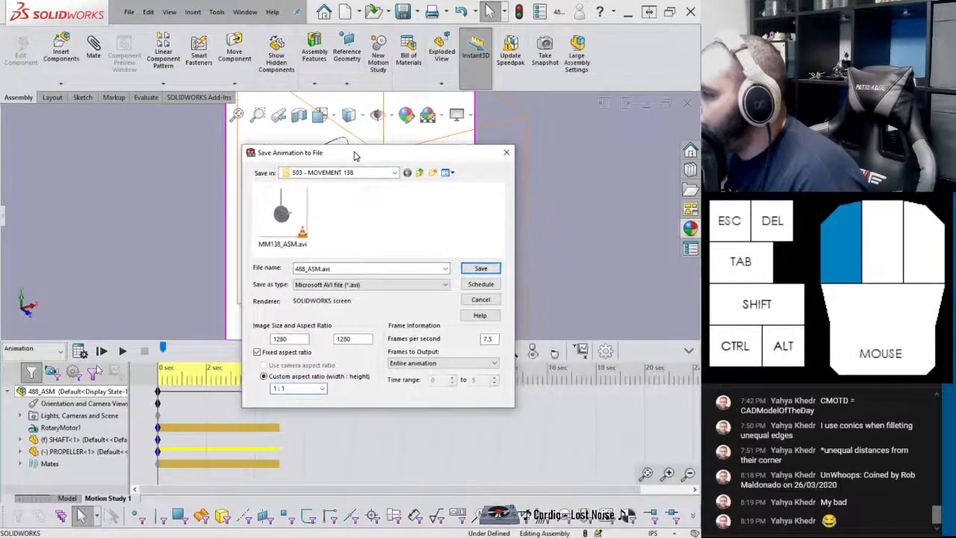
{"action": "double_click", "coordinate": [290, 338]}
{"action": "type", "text": "24"}
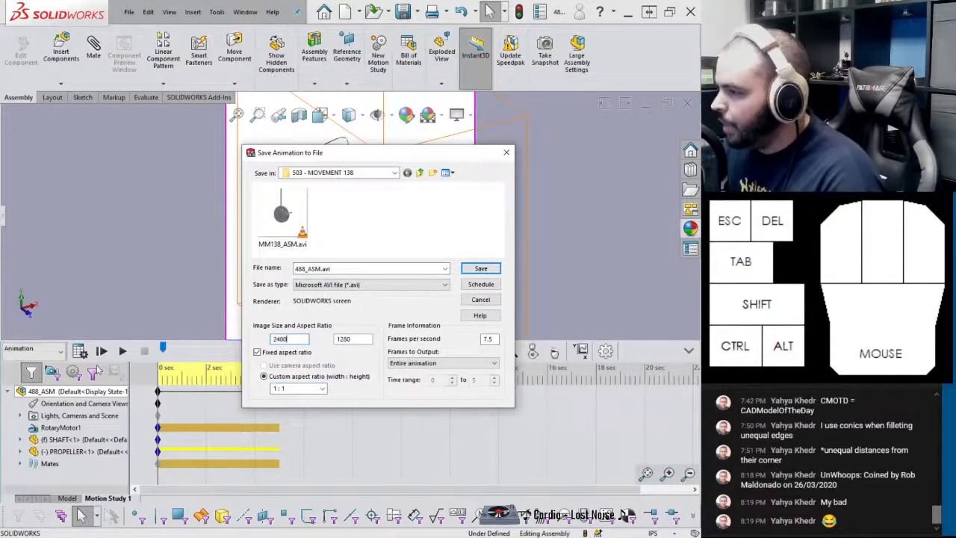
{"action": "type", "text": "00"}
{"action": "key", "text": "Tab"}
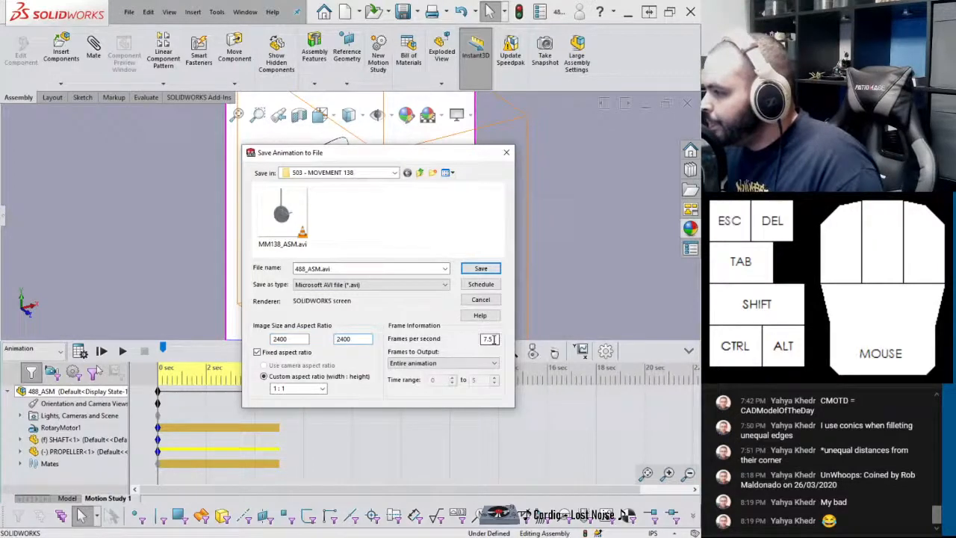
Set the animation export to 60 frames per second and the MP4 video file type
{"action": "double_click", "coordinate": [490, 338]}
{"action": "type", "text": "60"}
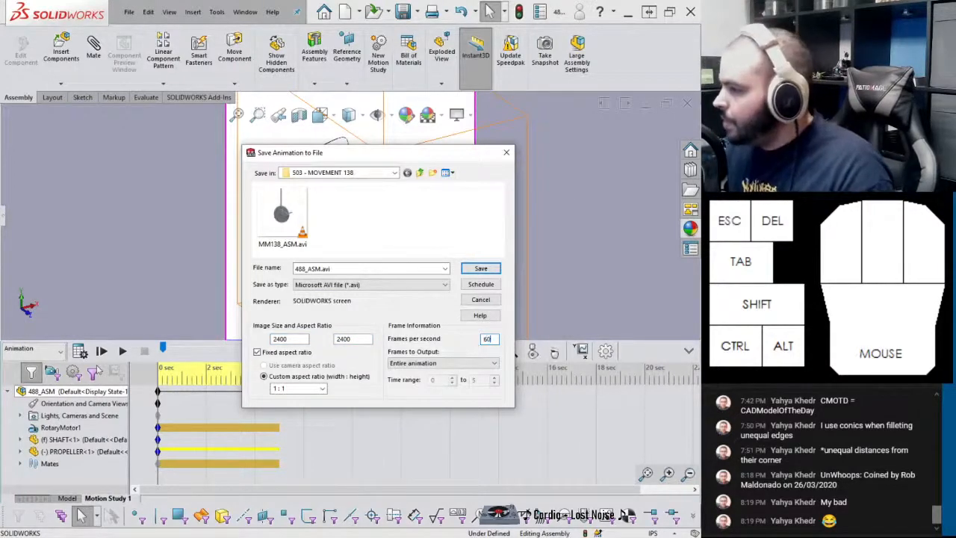
{"action": "left_click", "coordinate": [370, 284]}
{"action": "left_click", "coordinate": [361, 316]}
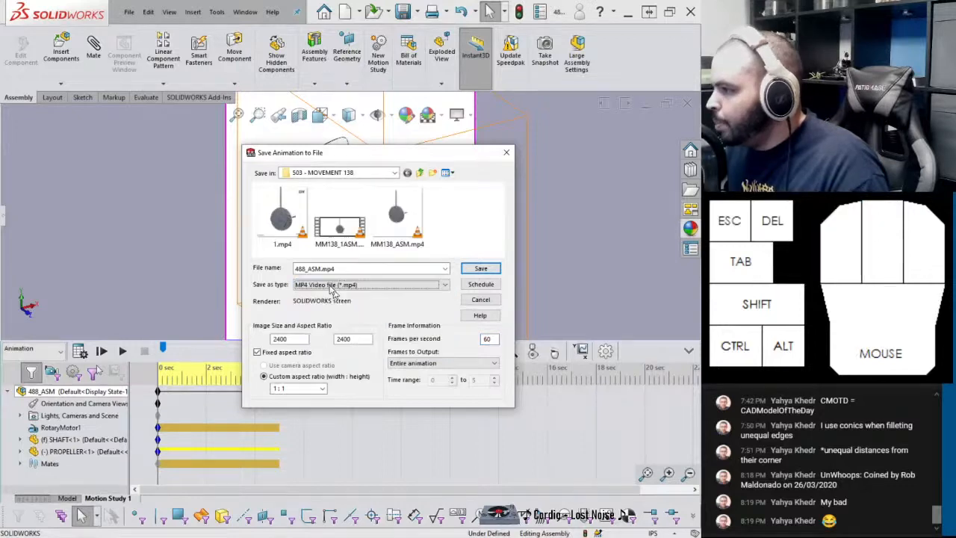
Save the animation as 488_ASM.mp4 in the 504 - MOVEMENT 488 folder under _#CADModelOfTheDay
{"action": "left_click", "coordinate": [360, 176]}
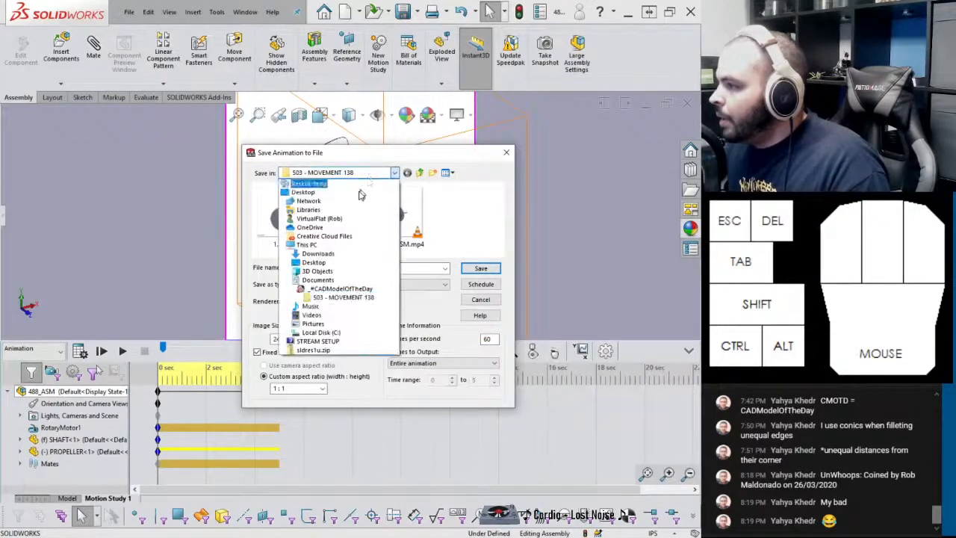
{"action": "left_click", "coordinate": [340, 289]}
{"action": "left_click", "coordinate": [314, 189]}
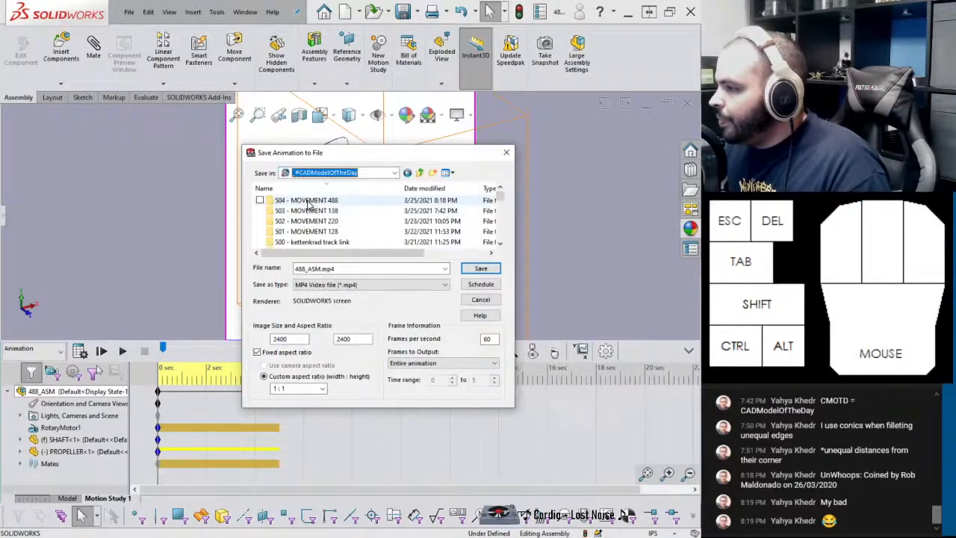
{"action": "double_click", "coordinate": [309, 202]}
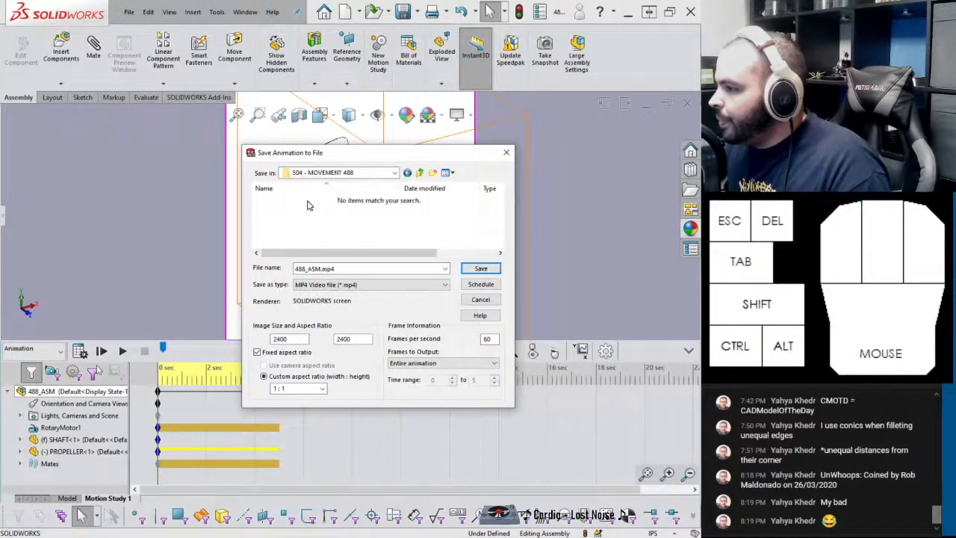
{"action": "left_click", "coordinate": [481, 269]}
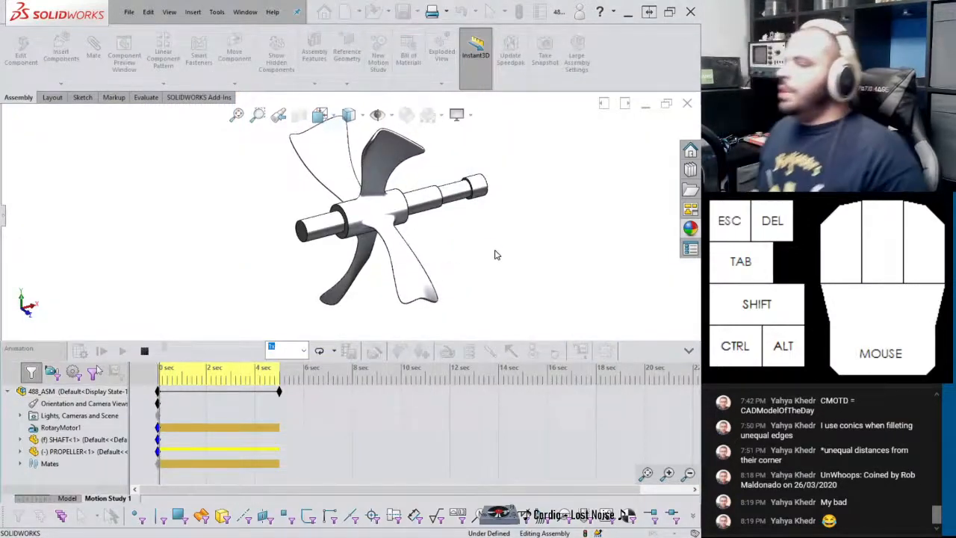
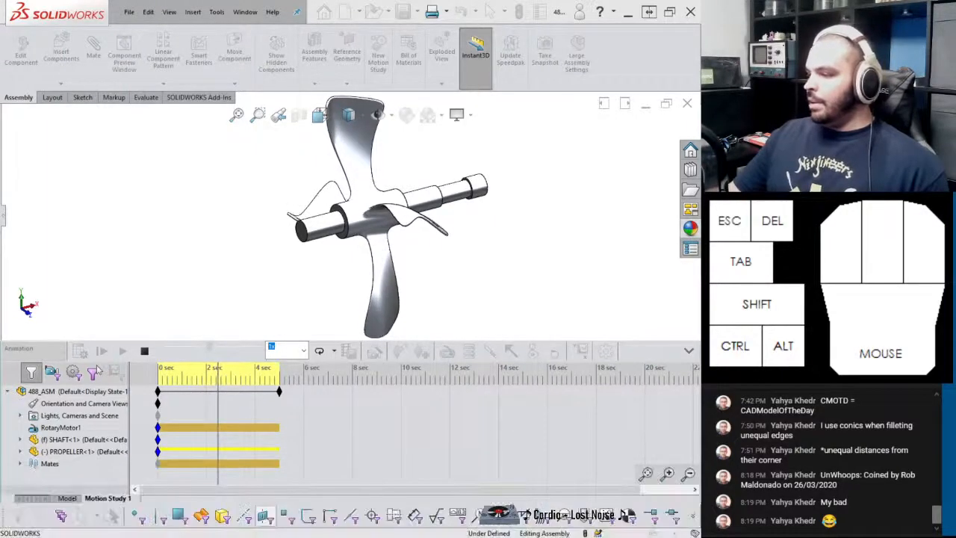
{"action": "left_click", "coordinate": [309, 536]}
{"action": "left_click", "coordinate": [177, 500]}
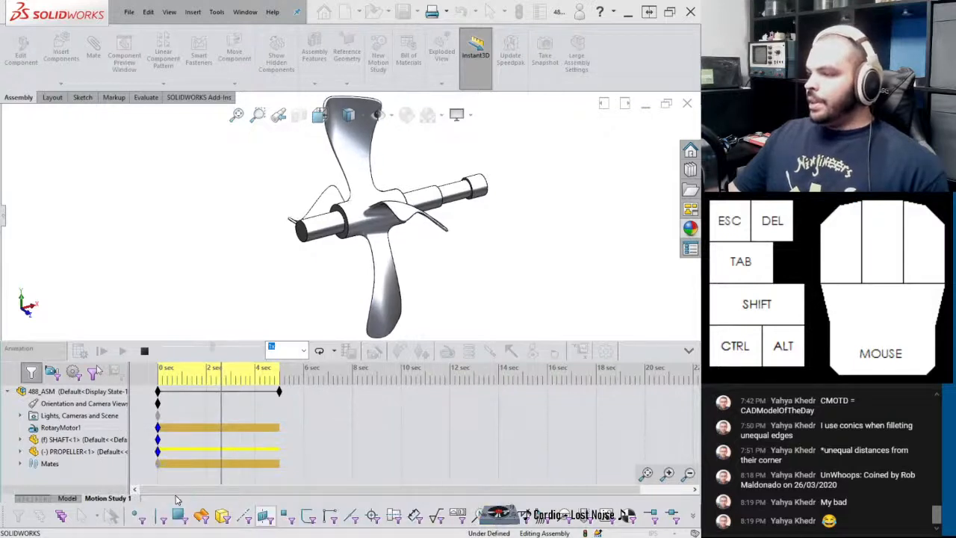
{"action": "mouse_move", "coordinate": [308, 537]}
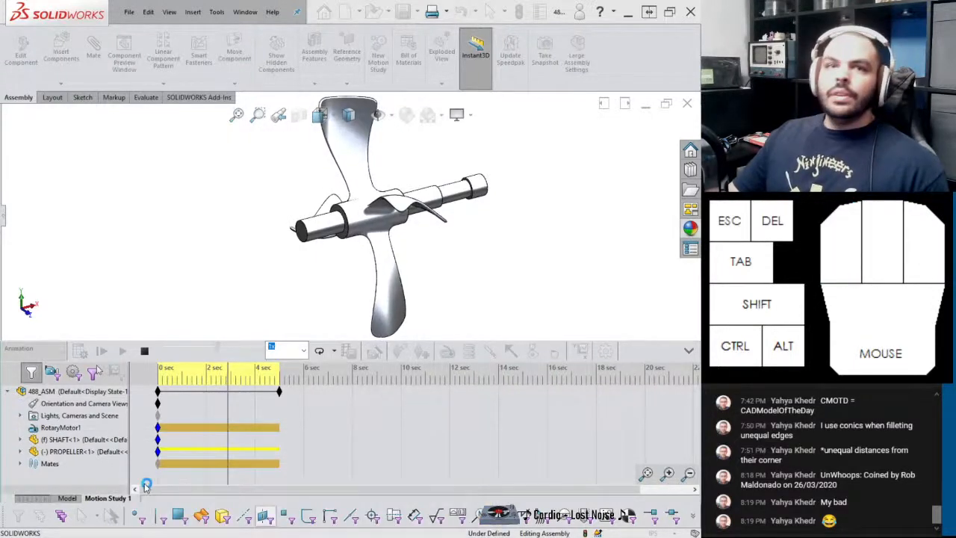
{"action": "left_click", "coordinate": [97, 371]}
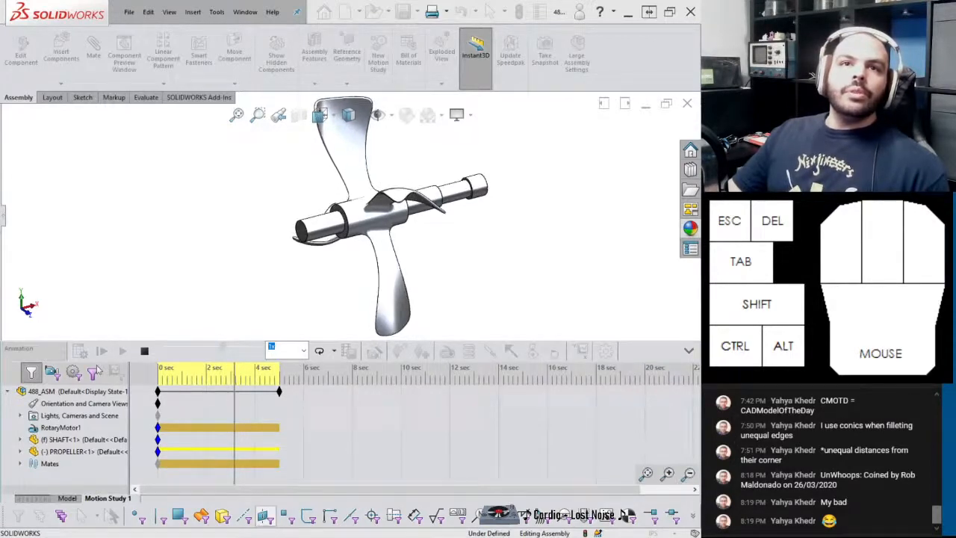
Switch to the browser and look through the posts in the Discord share-your-work channel
{"action": "left_click_drag", "start_coordinate": [0, 389], "coordinate": [420, 0]}
{"action": "left_click", "coordinate": [324, 112]}
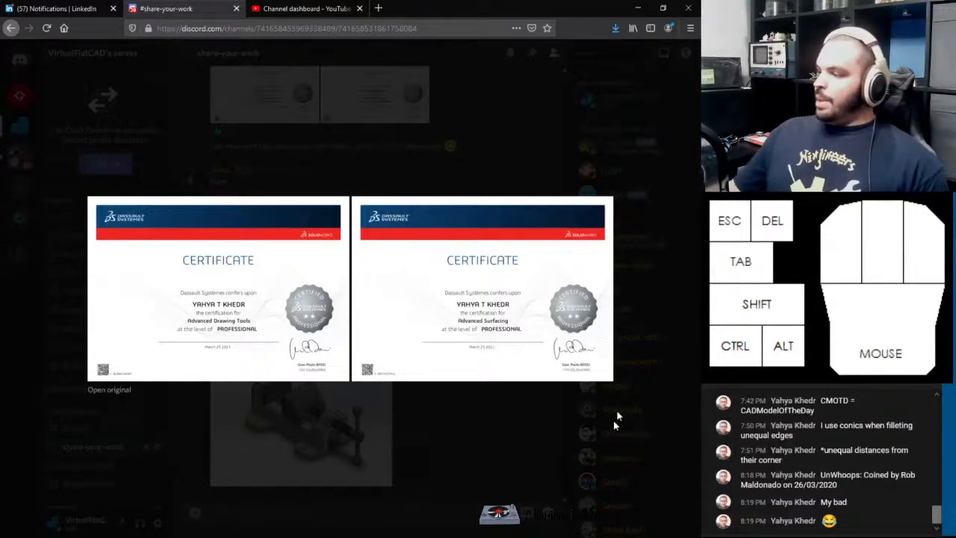
{"action": "left_click", "coordinate": [448, 454]}
{"action": "scroll", "coordinate": [350, 290], "scroll_direction": "up", "scroll_amount": 10}
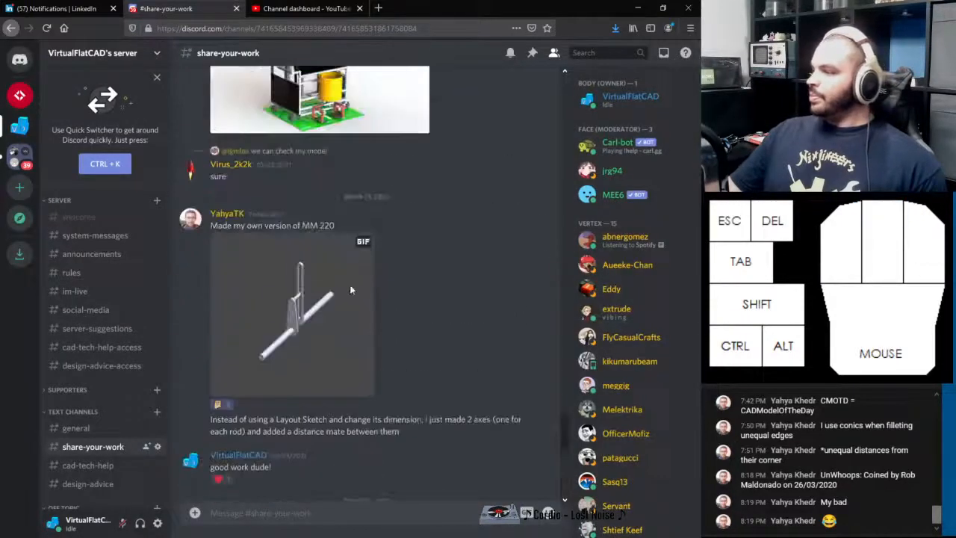
{"action": "scroll", "coordinate": [352, 287], "scroll_direction": "up", "scroll_amount": 5}
{"action": "scroll", "coordinate": [352, 284], "scroll_direction": "down", "scroll_amount": 12}
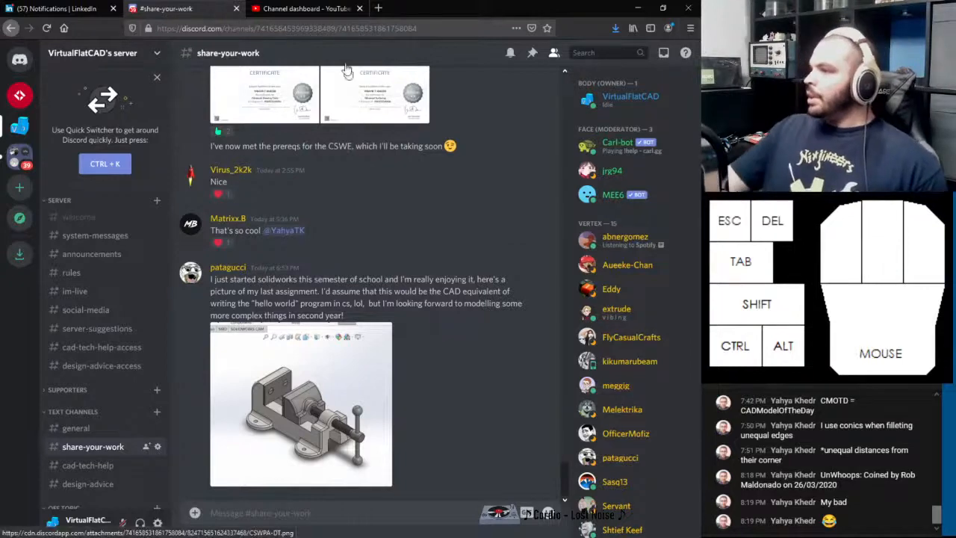
Check the refreshed subscriber count in YouTube Studio and look at the LinkedIn notifications
{"action": "left_click", "coordinate": [307, 8]}
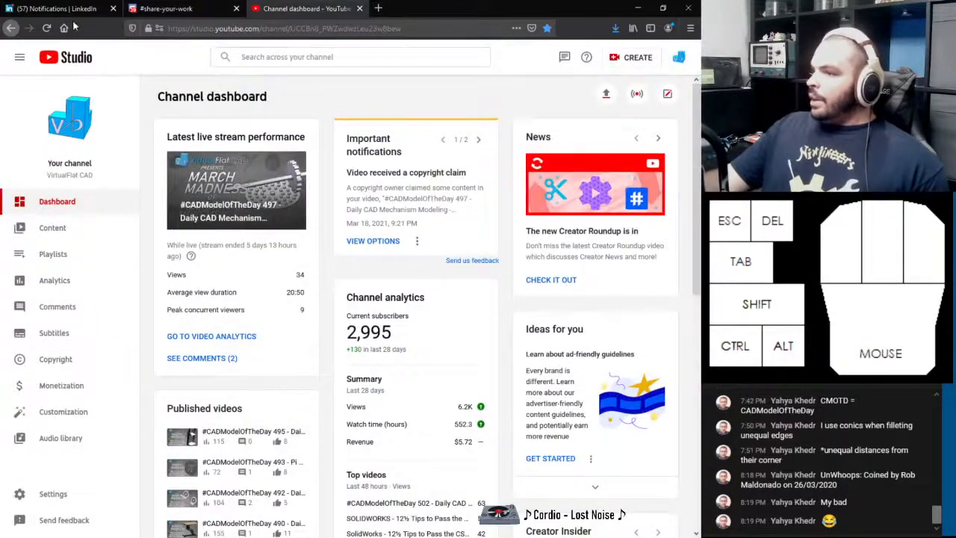
{"action": "left_click", "coordinate": [47, 28]}
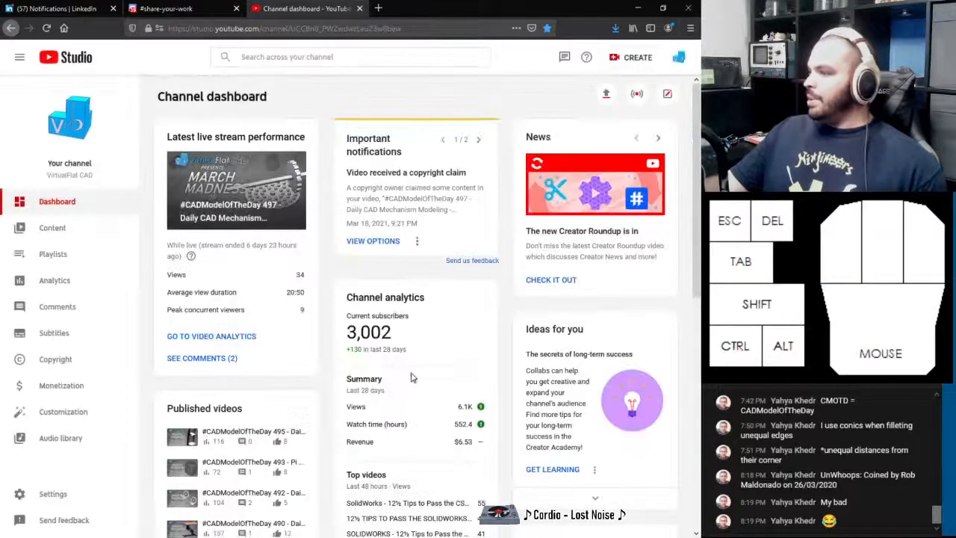
{"action": "double_click", "coordinate": [392, 333]}
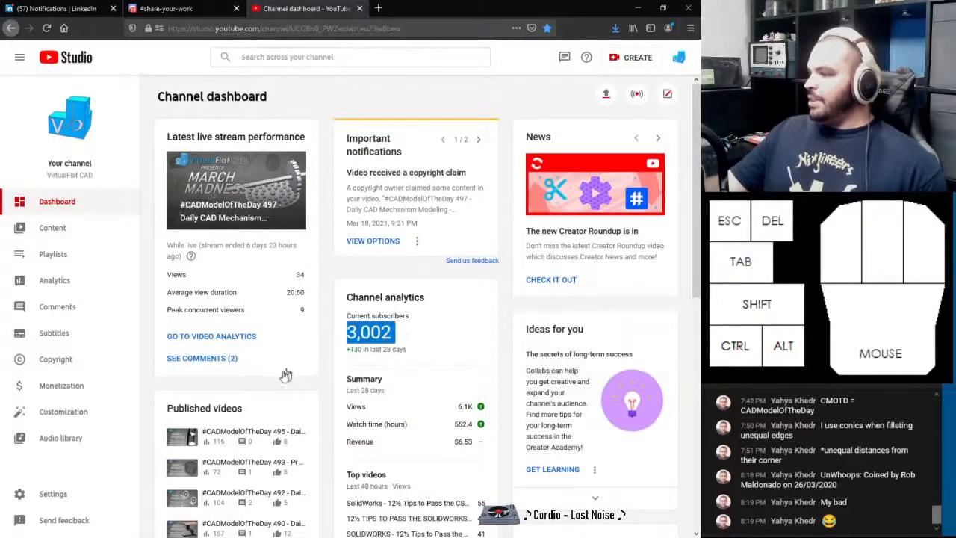
{"action": "left_click", "coordinate": [93, 15]}
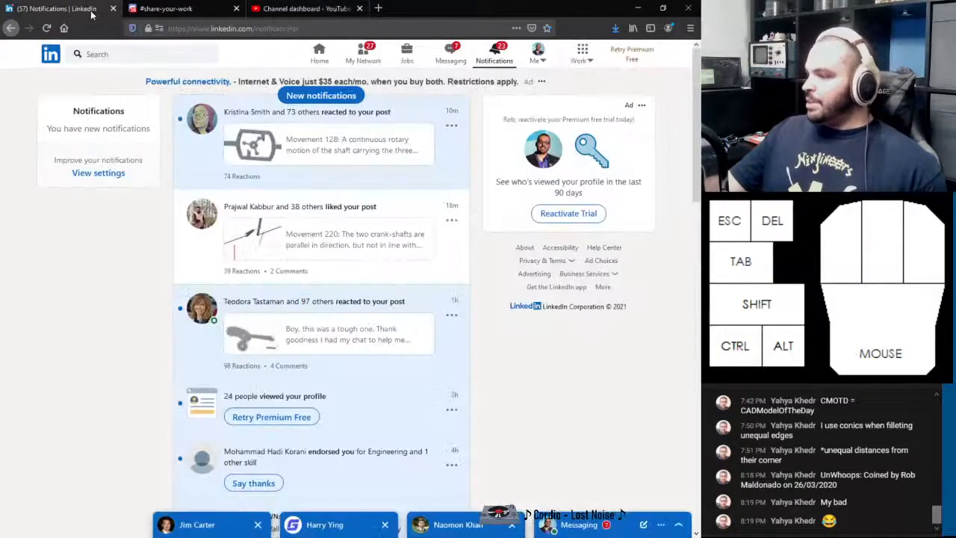
Return to SOLIDWORKS and play back part of the calculated propeller rotation
{"action": "left_click_drag", "start_coordinate": [590, 9], "coordinate": [955, 37]}
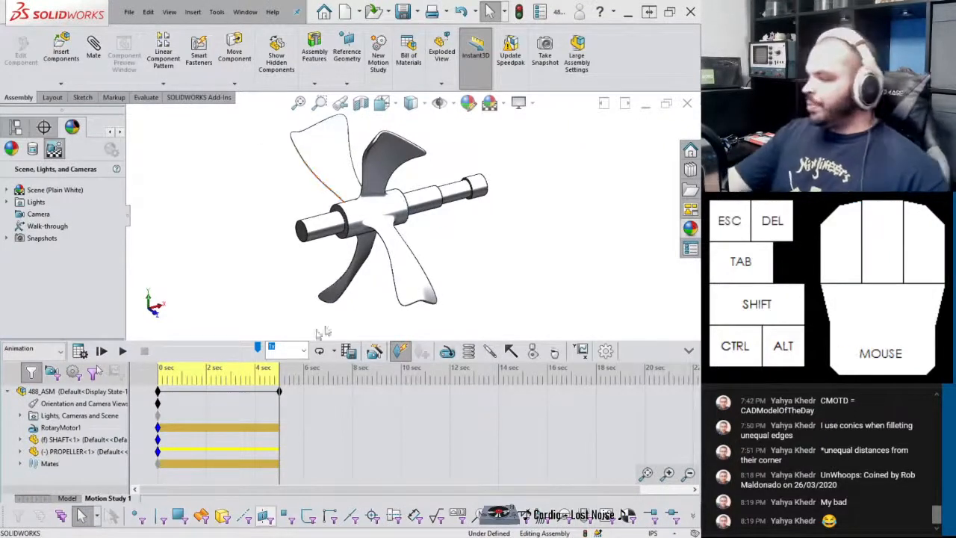
{"action": "left_click", "coordinate": [123, 350]}
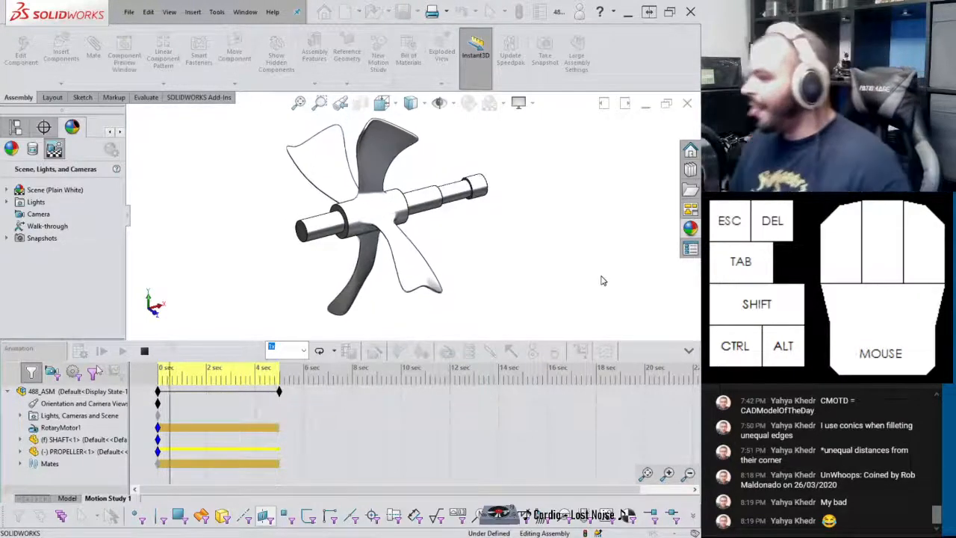
{"action": "left_click", "coordinate": [145, 353]}
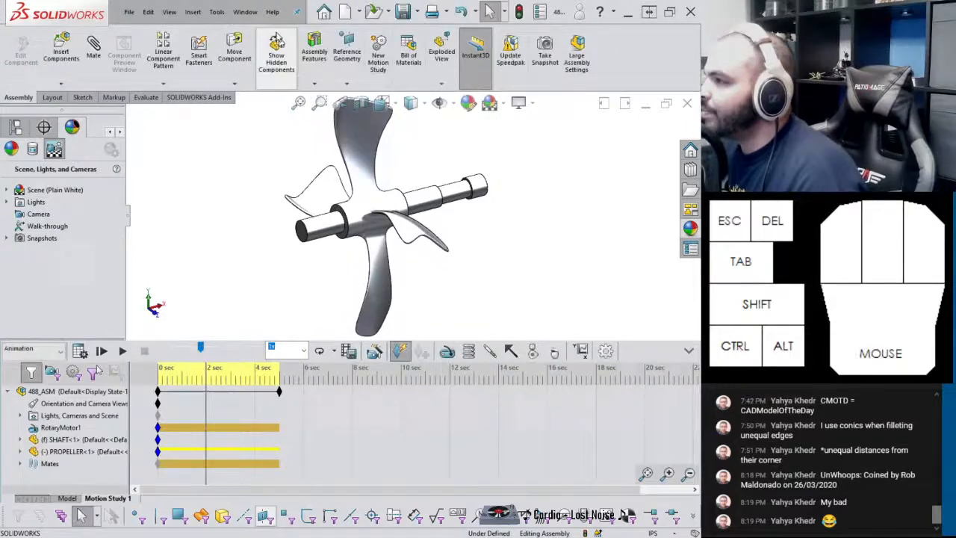
Review 488_ASM.mp4 from the 504 - MOVEMENT 488 folder in Windows Media Player, then return to the assembly
{"action": "left_click", "coordinate": [245, 12]}
{"action": "left_click", "coordinate": [361, 175]}
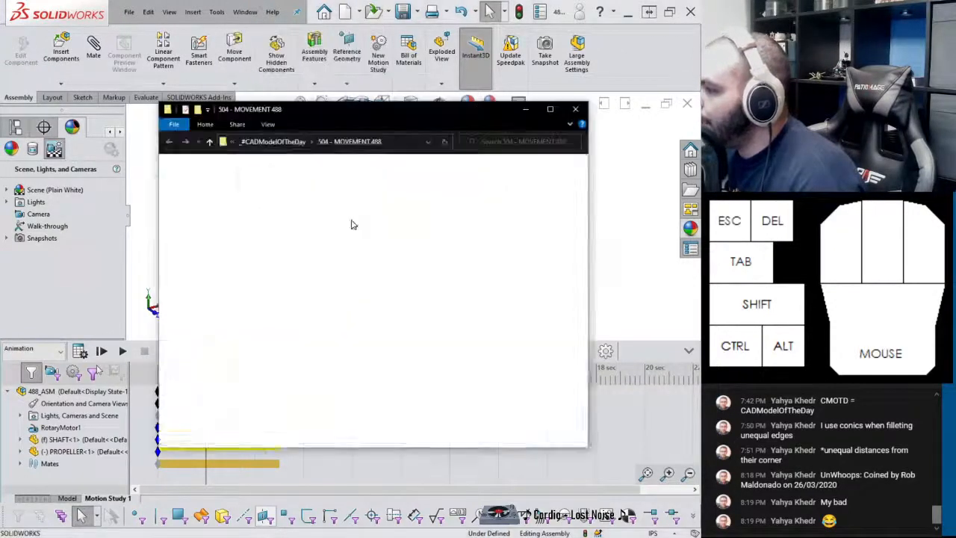
{"action": "right_click", "coordinate": [310, 188]}
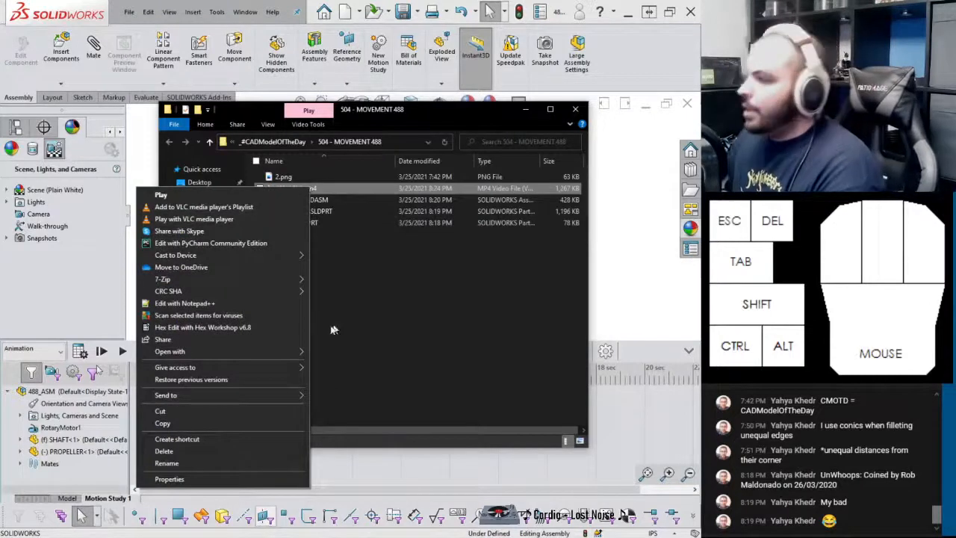
{"action": "mouse_move", "coordinate": [253, 356]}
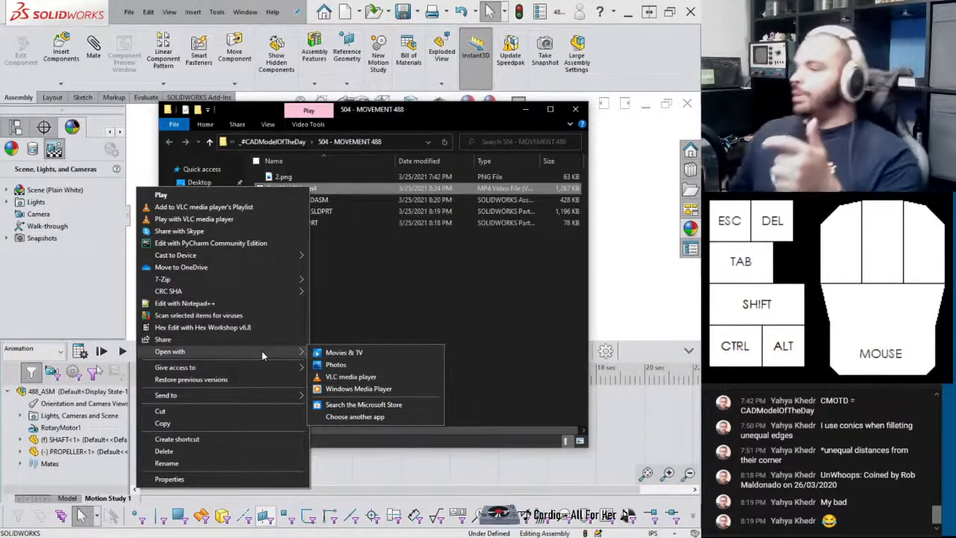
{"action": "left_click", "coordinate": [412, 394]}
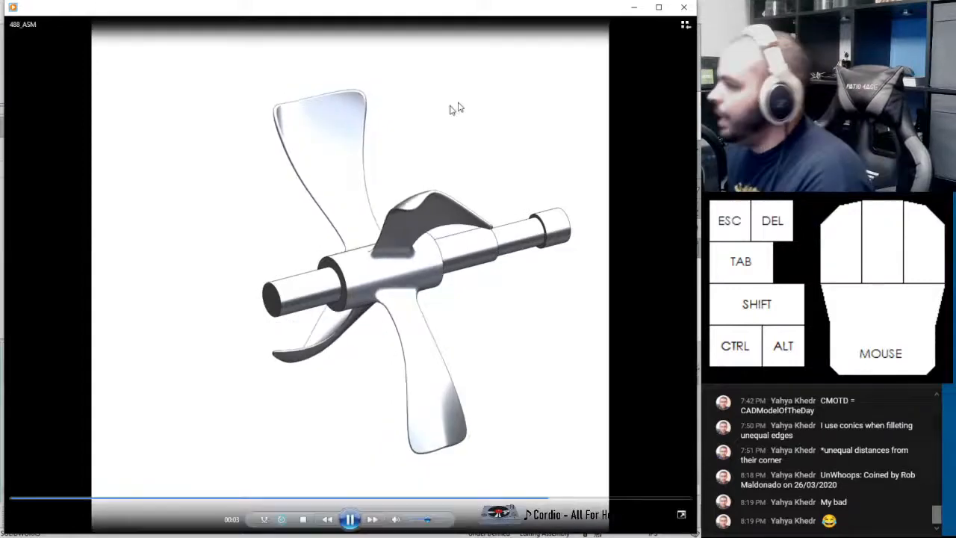
{"action": "left_click", "coordinate": [683, 7]}
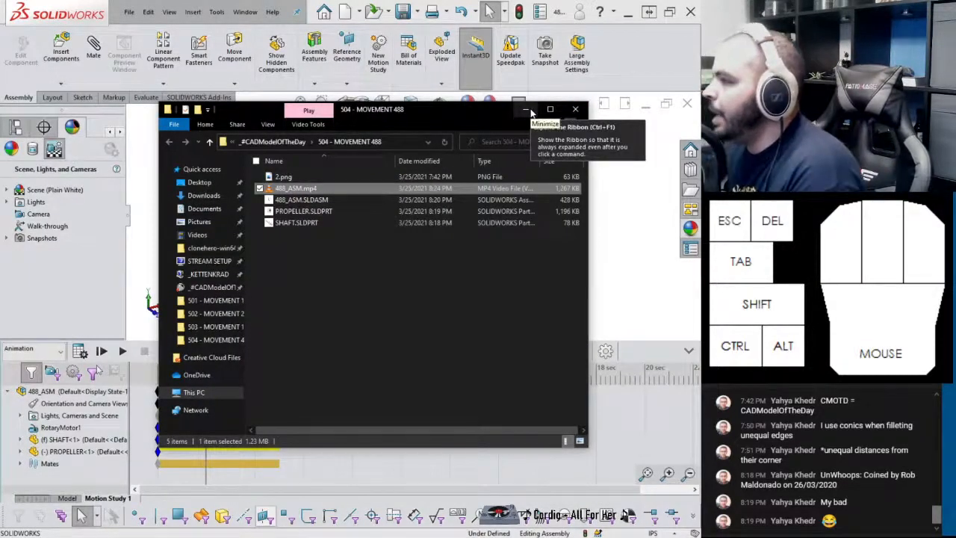
{"action": "left_click", "coordinate": [527, 110]}
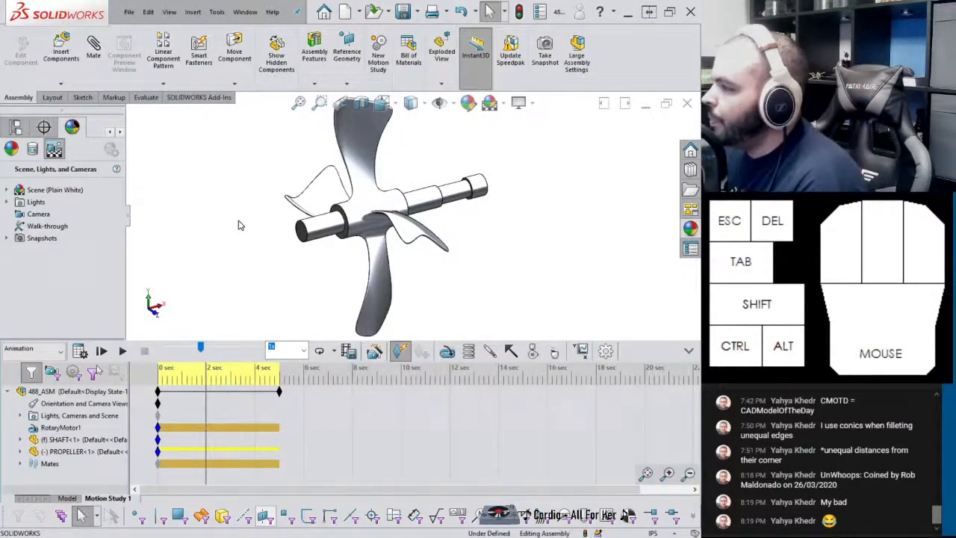
Turn on the Cartoon display effect for the assembly view
{"action": "left_click", "coordinate": [520, 102]}
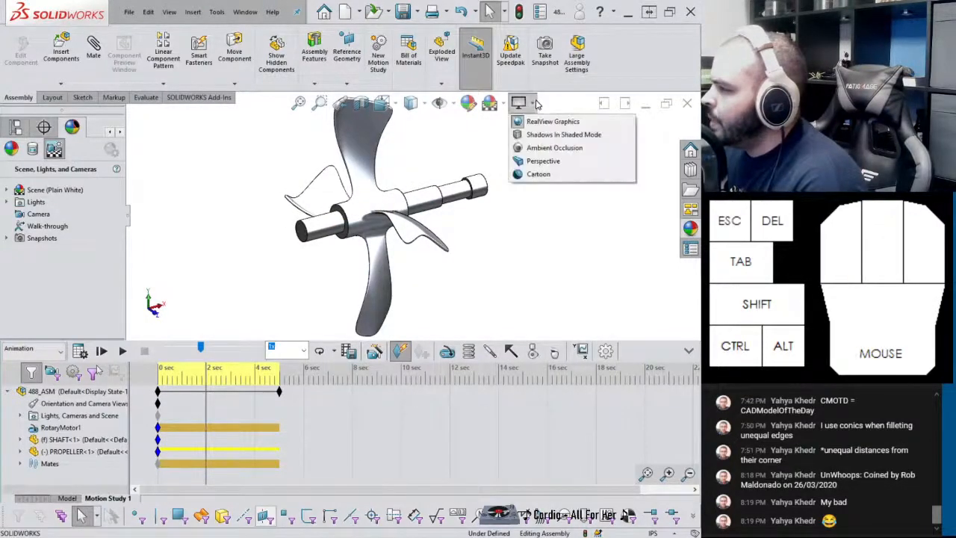
{"action": "left_click", "coordinate": [537, 177]}
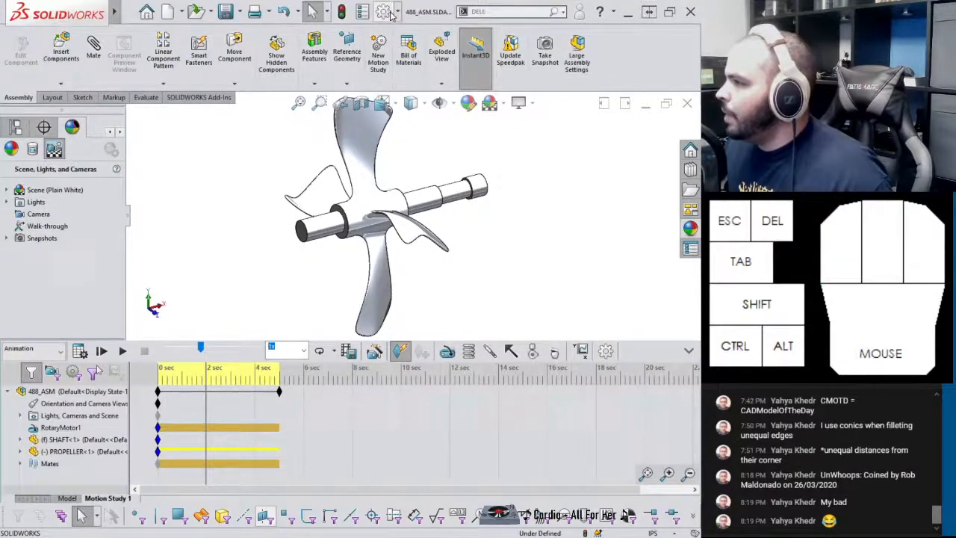
Increase the cartoon edge thickness in the assembly's model display document properties
{"action": "left_click", "coordinate": [383, 12]}
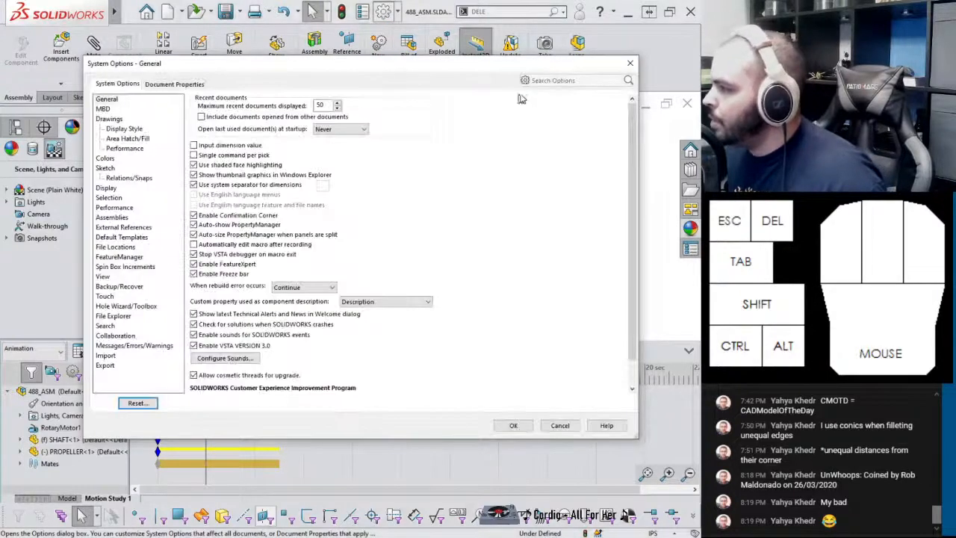
{"action": "left_click", "coordinate": [536, 80]}
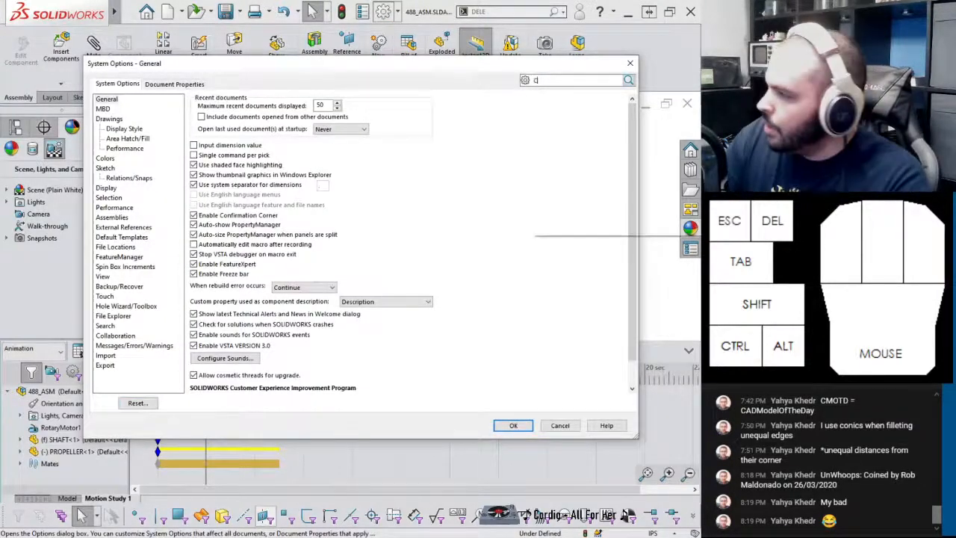
{"action": "type", "text": "cartoo"}
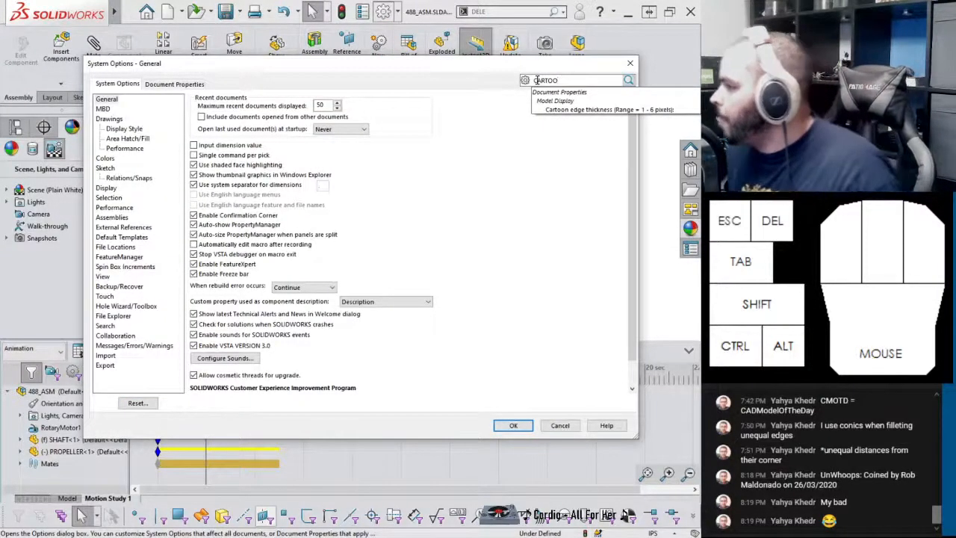
{"action": "left_click", "coordinate": [558, 100]}
{"action": "left_click", "coordinate": [367, 275]}
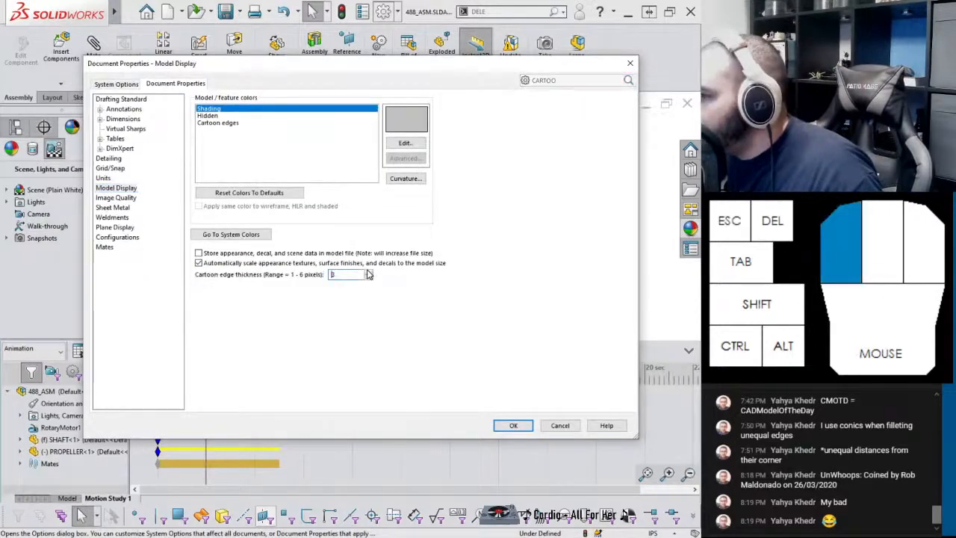
{"action": "left_click", "coordinate": [515, 425]}
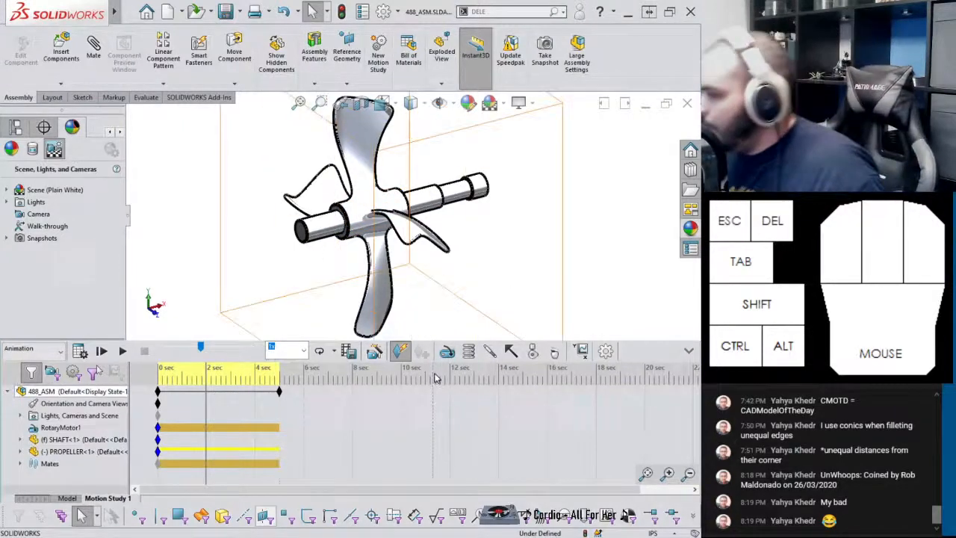
Set up the animation export as an MP4 video with a 1:1 aspect ratio at 2400 by 2400 pixels
{"action": "left_click", "coordinate": [349, 351]}
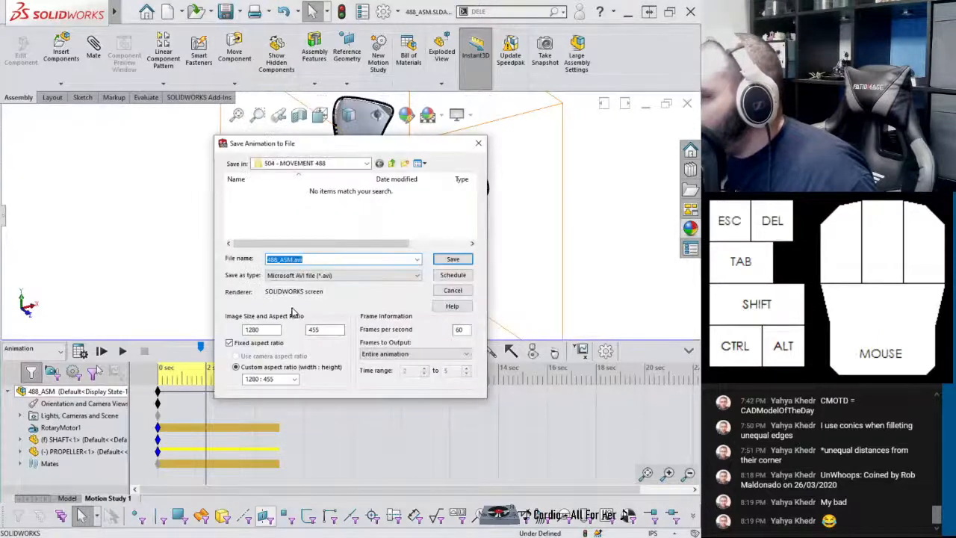
{"action": "left_click", "coordinate": [321, 275]}
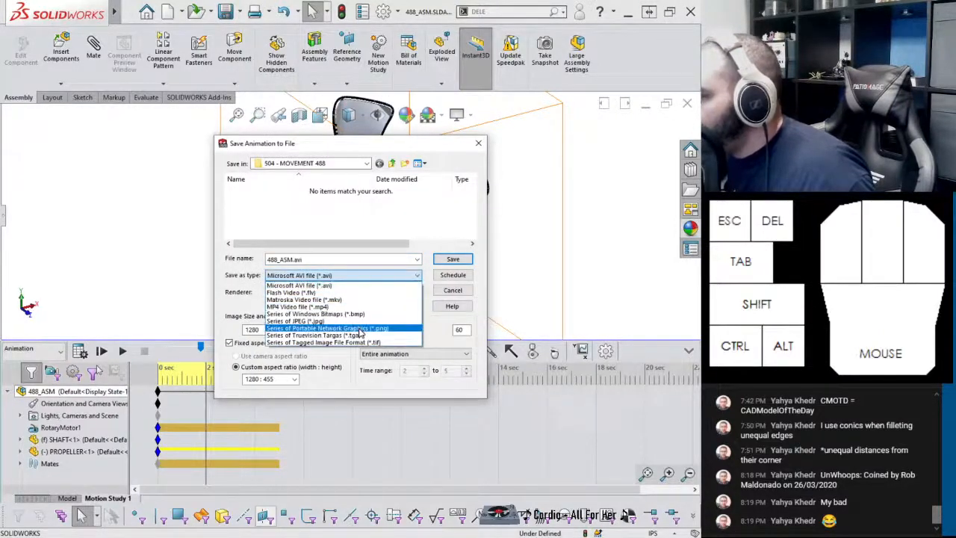
{"action": "left_click", "coordinate": [343, 308]}
{"action": "left_click", "coordinate": [288, 379]}
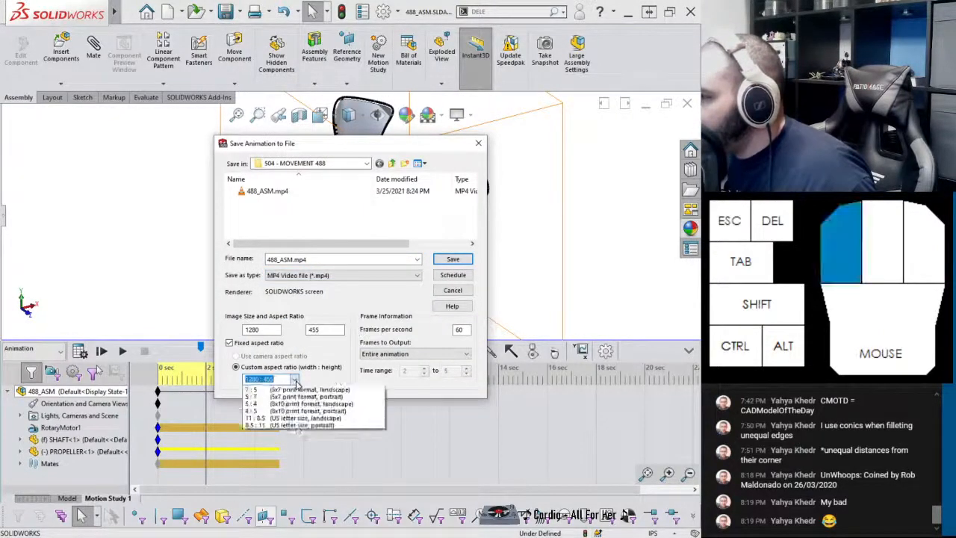
{"action": "left_click", "coordinate": [286, 397]}
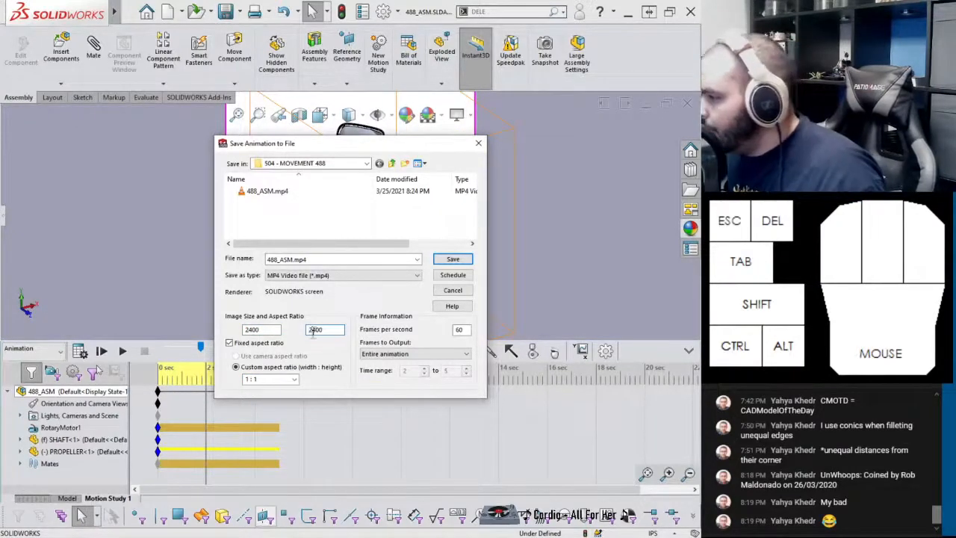
Name the video 488_ASM2.mp4 and save the animation in the 504 - MOVEMENT 488 folder
{"action": "left_click", "coordinate": [291, 261]}
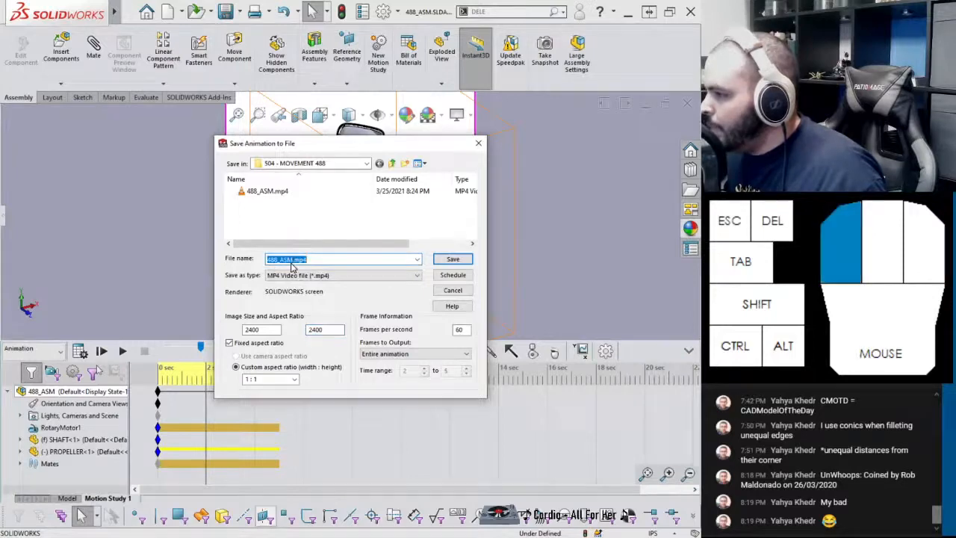
{"action": "left_click", "coordinate": [294, 259]}
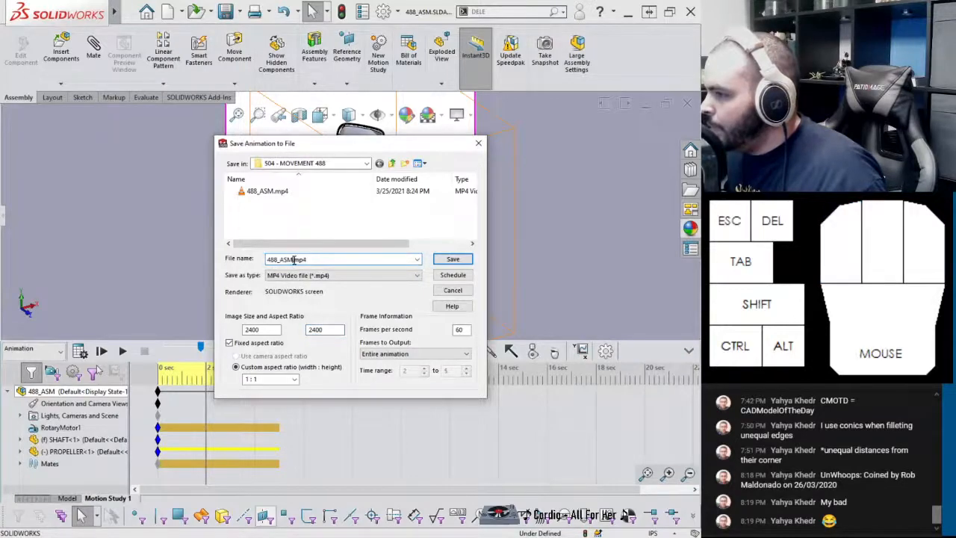
{"action": "left_click", "coordinate": [456, 259]}
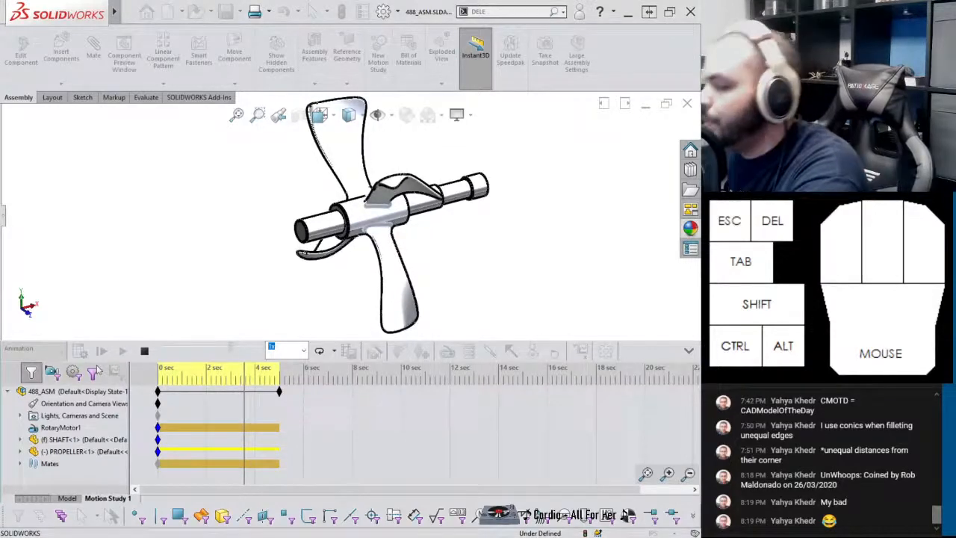
Browse the remaining 507movements.com thumbnails in the browser, examine movements 491 and 498, and return to SOLIDWORKS
{"action": "left_click", "coordinate": [378, 506]}
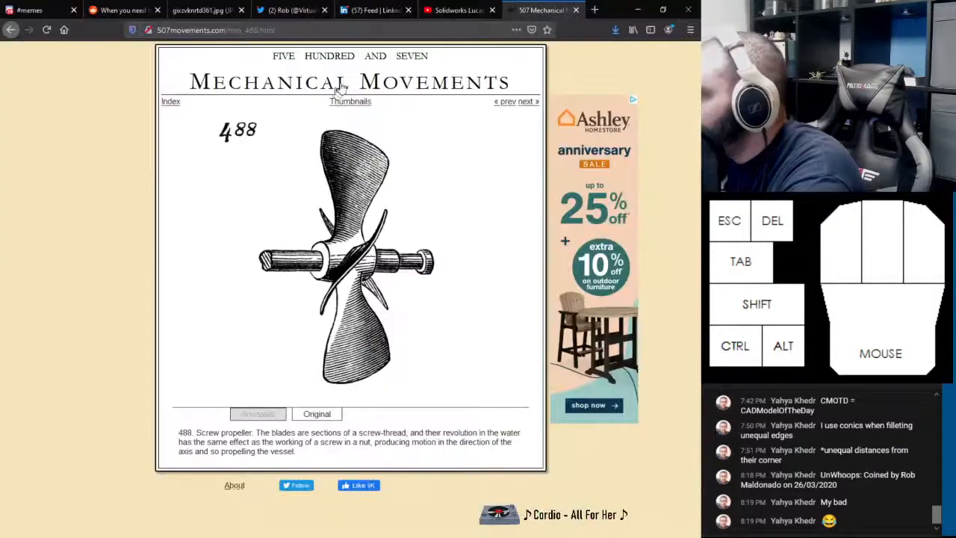
{"action": "left_click", "coordinate": [366, 102]}
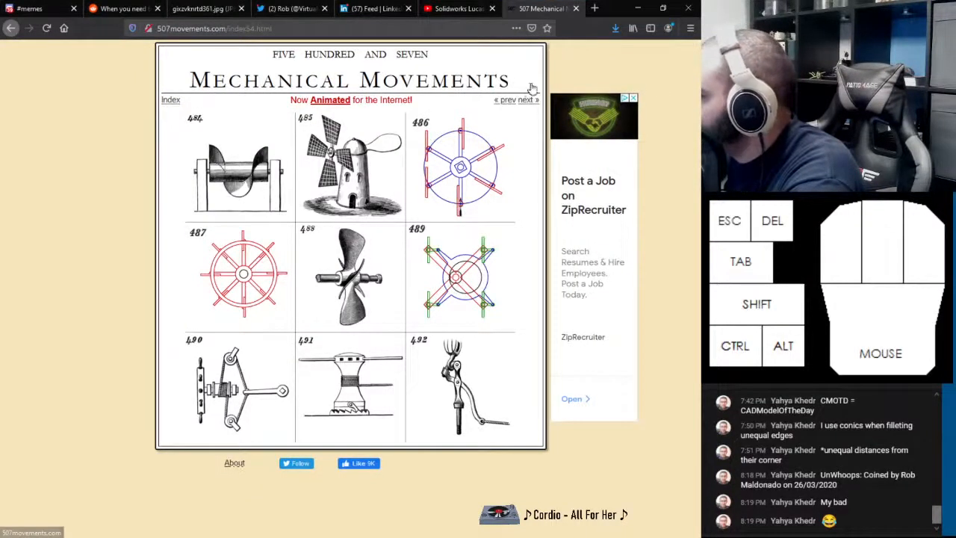
{"action": "left_click", "coordinate": [371, 405]}
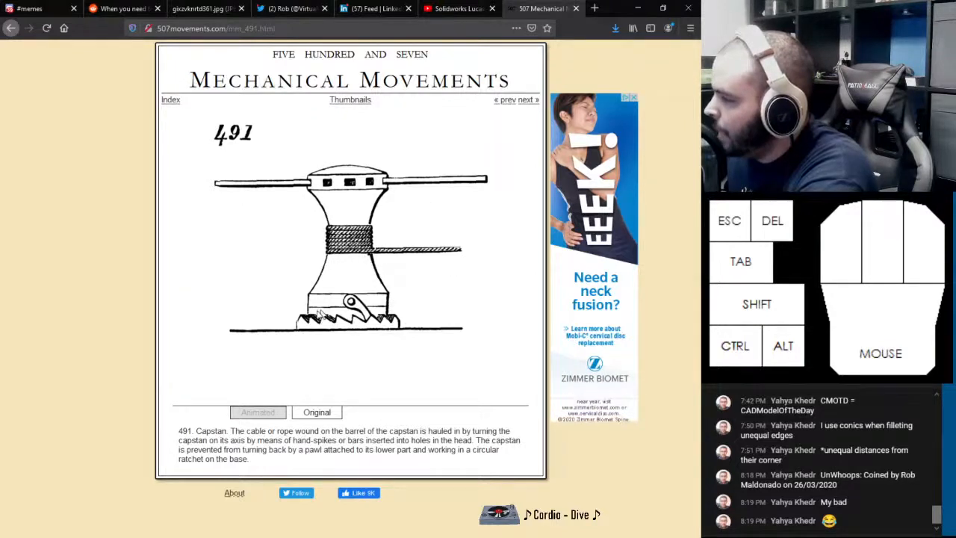
{"action": "left_click", "coordinate": [355, 102]}
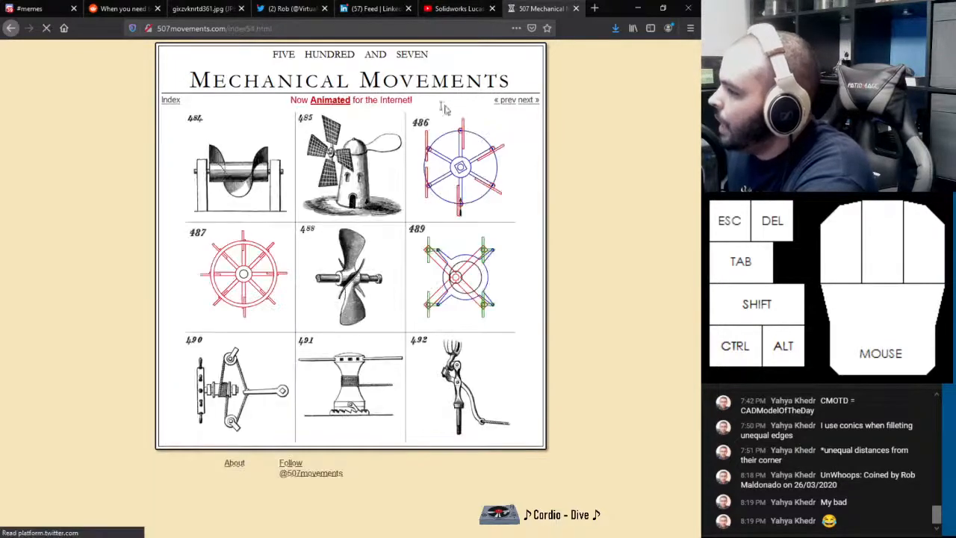
{"action": "left_click", "coordinate": [532, 101]}
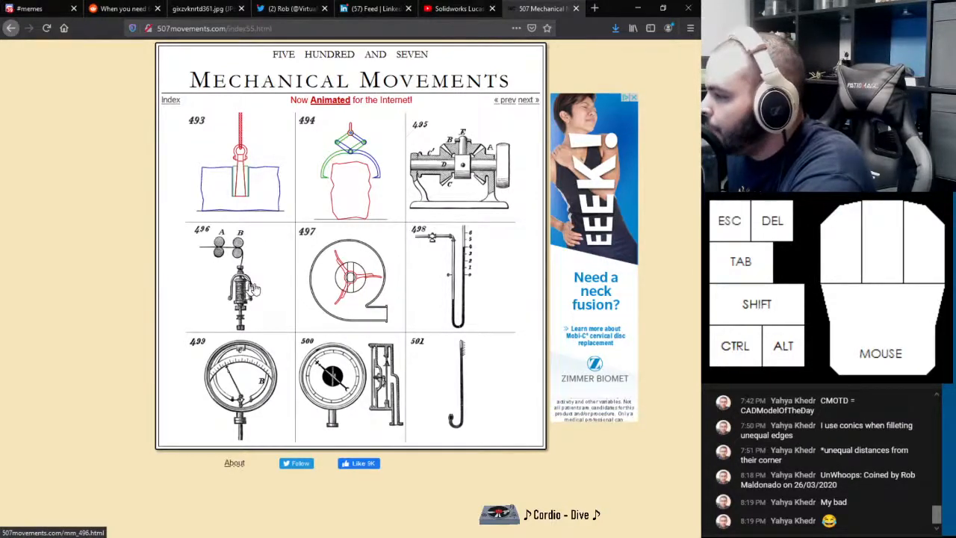
{"action": "left_click", "coordinate": [462, 290]}
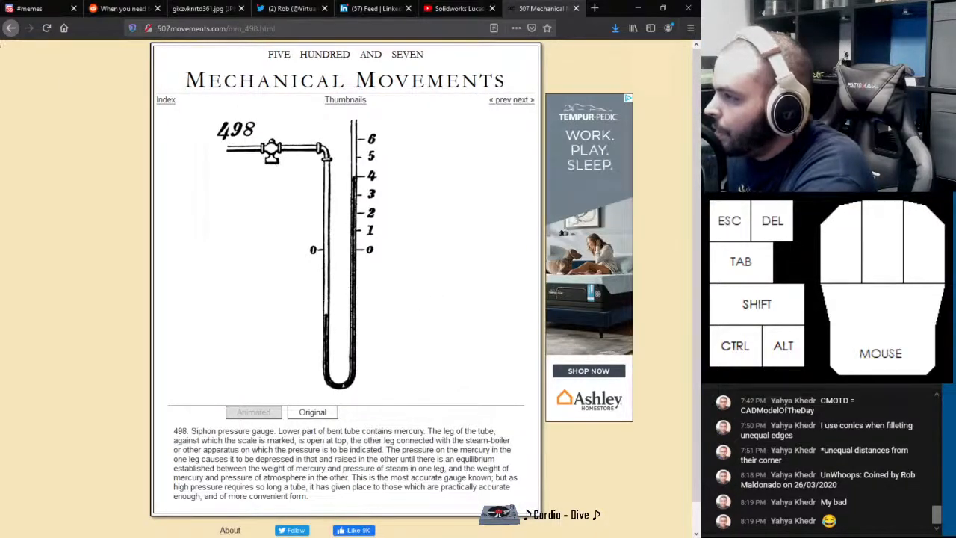
{"action": "left_click", "coordinate": [345, 100]}
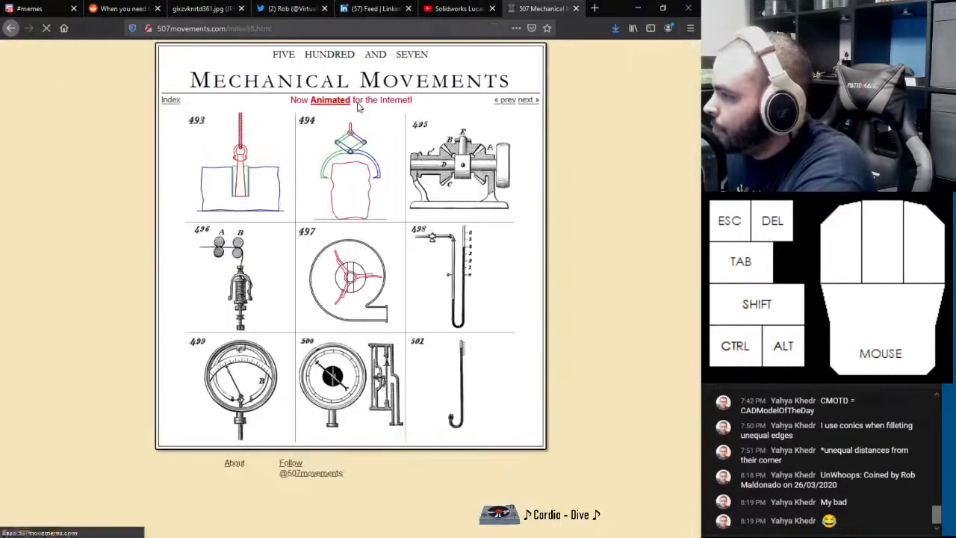
{"action": "left_click", "coordinate": [529, 100]}
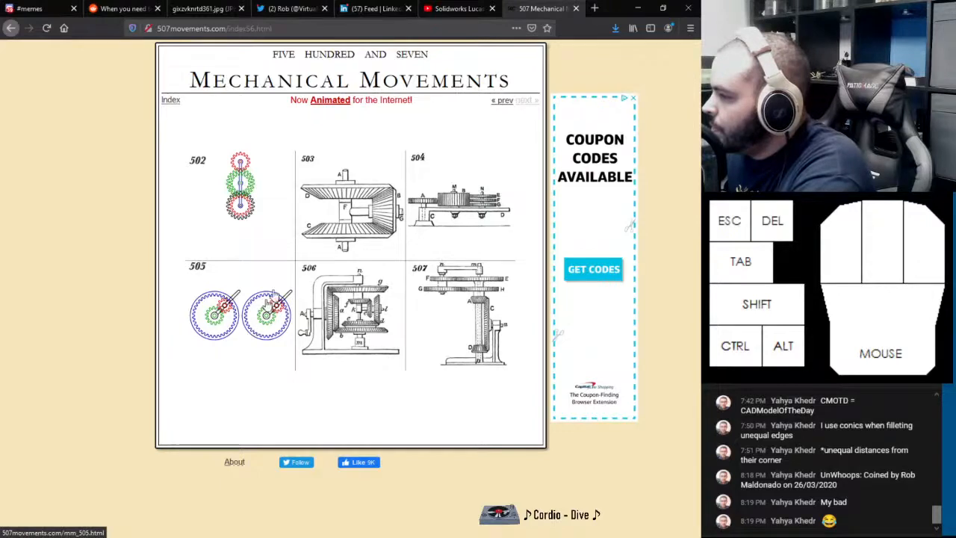
{"action": "left_click", "coordinate": [637, 8]}
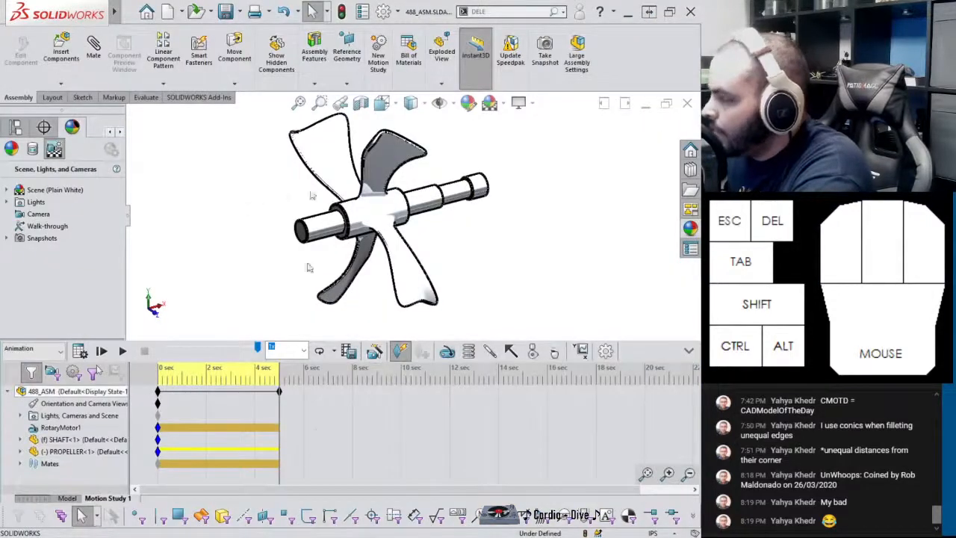
Try to play 488_ASM2.mp4 from the 504 - MOVEMENT 488 folder with VLC, then return to the folder
{"action": "left_click", "coordinate": [245, 12]}
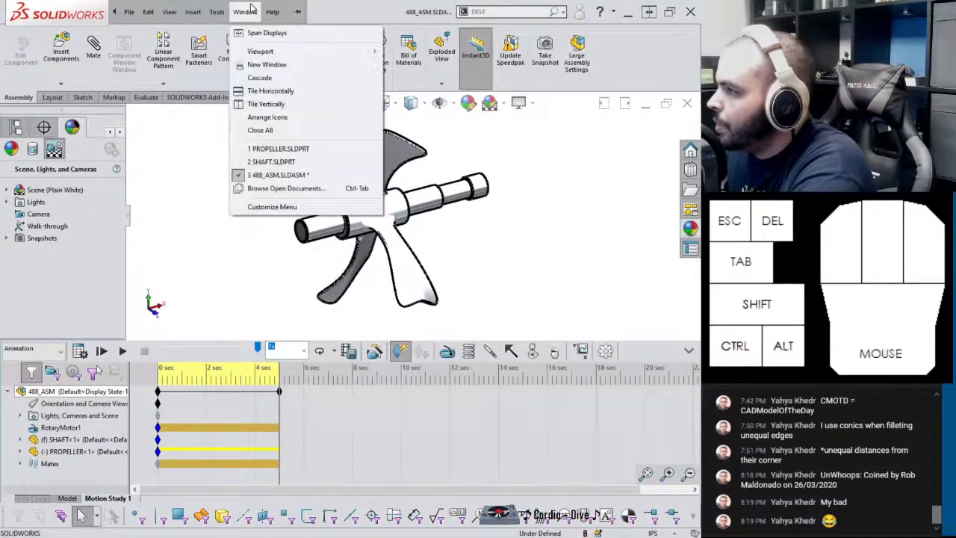
{"action": "left_click", "coordinate": [361, 162]}
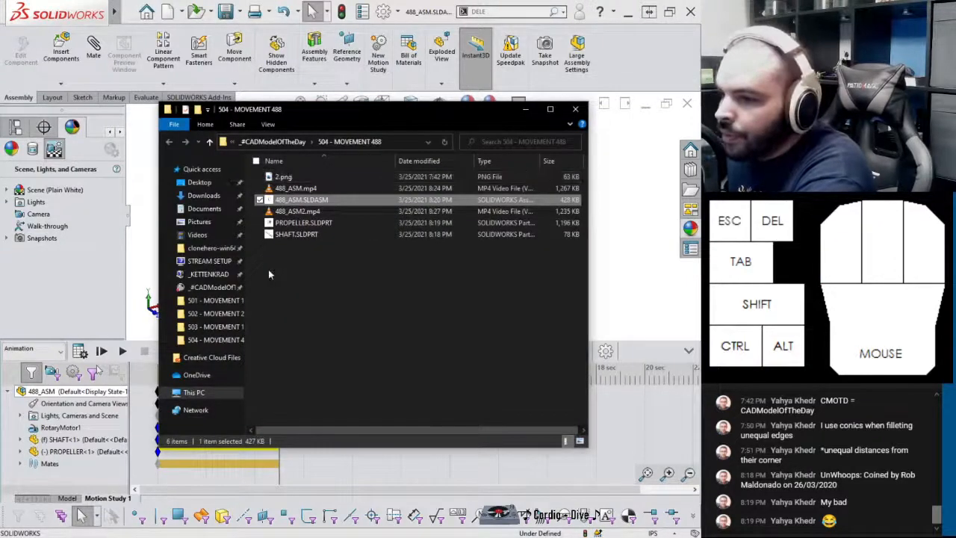
{"action": "left_click", "coordinate": [314, 212]}
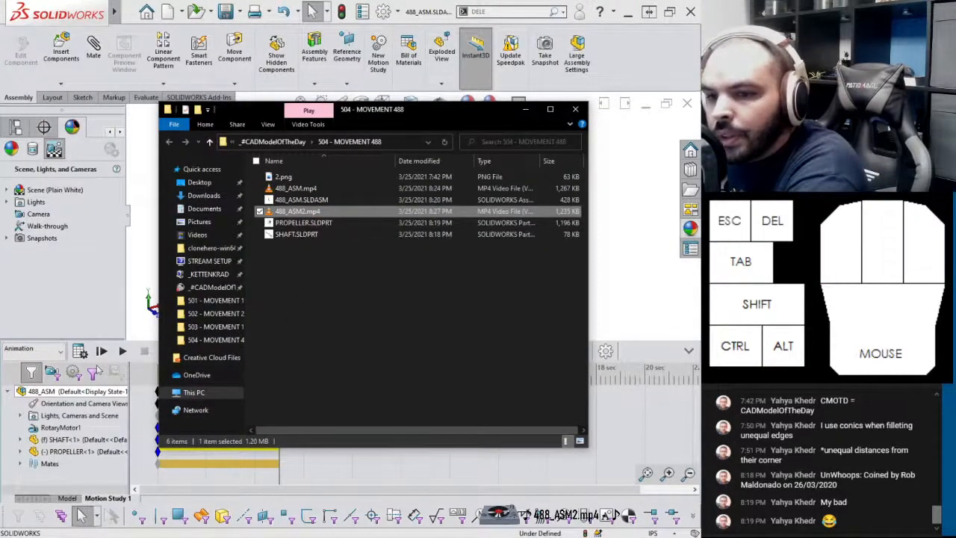
{"action": "left_click_drag", "start_coordinate": [411, 167], "coordinate": [326, 2]}
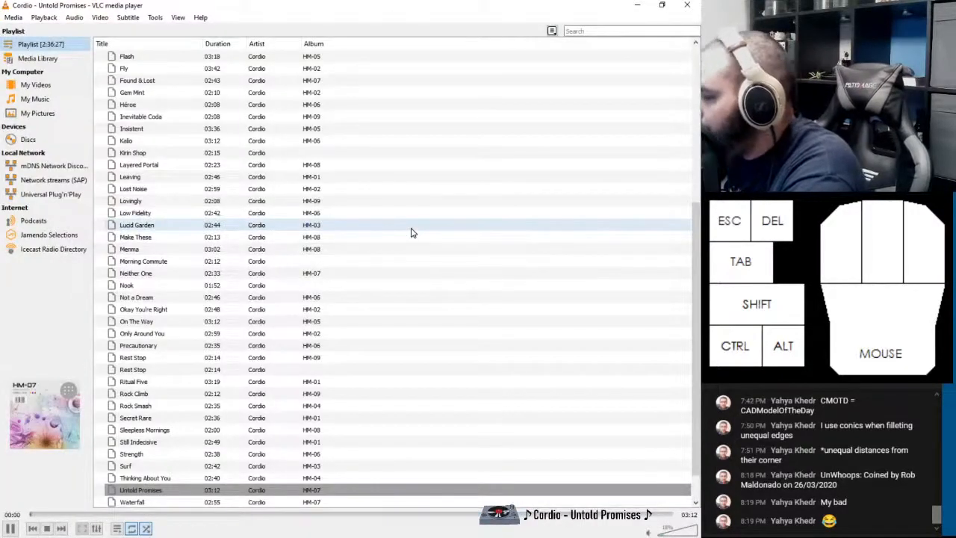
{"action": "left_click", "coordinate": [637, 5]}
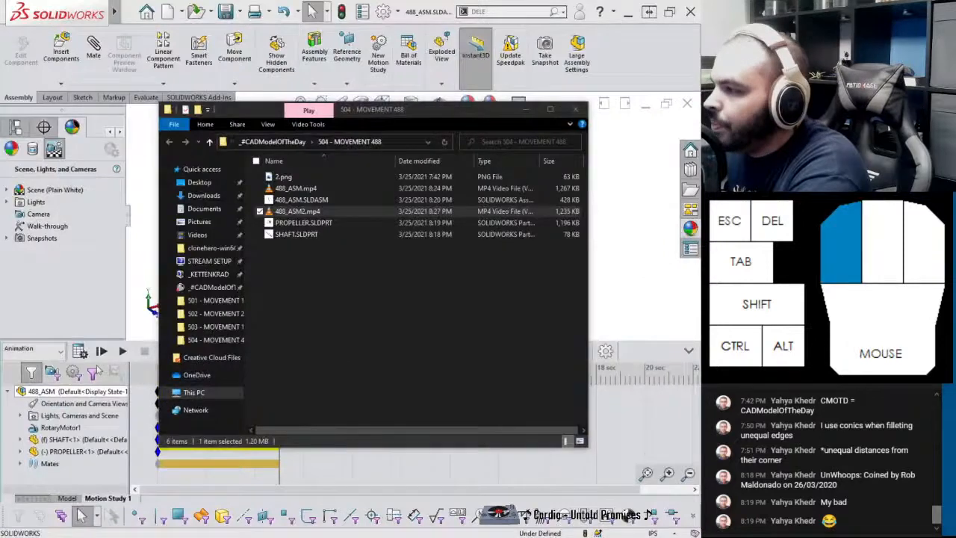
Review 488_ASM2.mp4 in Windows Media Player, then close the player and the folder to return to the assembly
{"action": "left_click", "coordinate": [299, 189]}
{"action": "left_click", "coordinate": [302, 211], "text": "ctrl"}
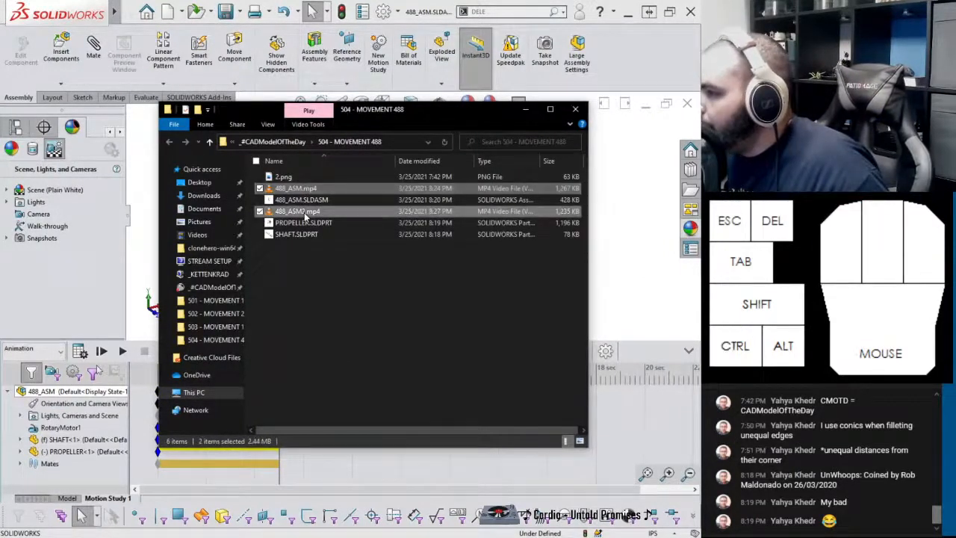
{"action": "right_click", "coordinate": [304, 217]}
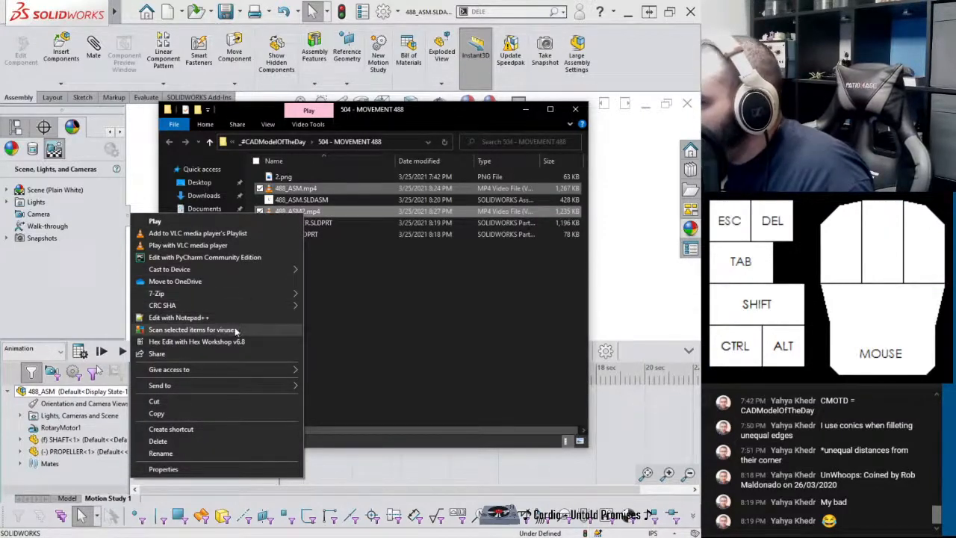
{"action": "left_click", "coordinate": [298, 212]}
{"action": "right_click", "coordinate": [298, 213]}
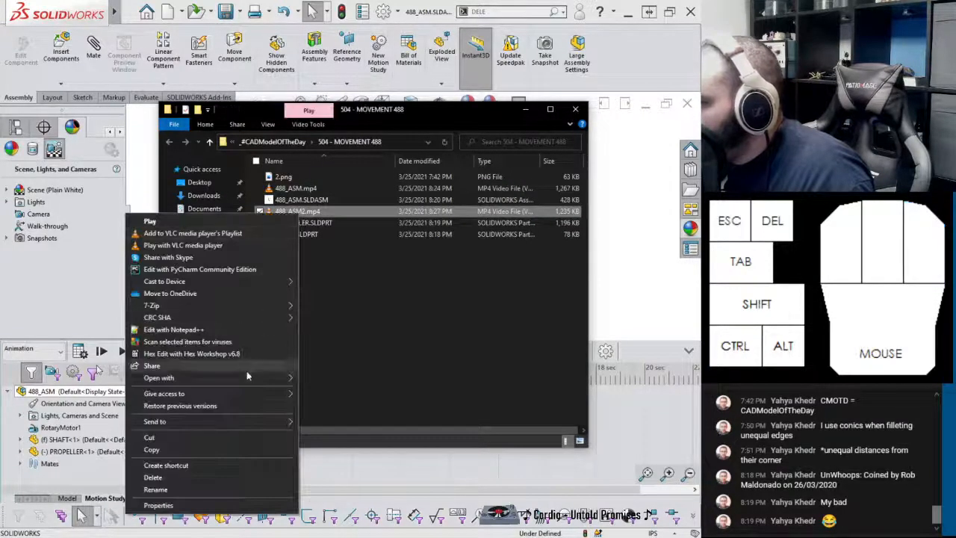
{"action": "mouse_move", "coordinate": [248, 378]}
{"action": "left_click", "coordinate": [341, 411]}
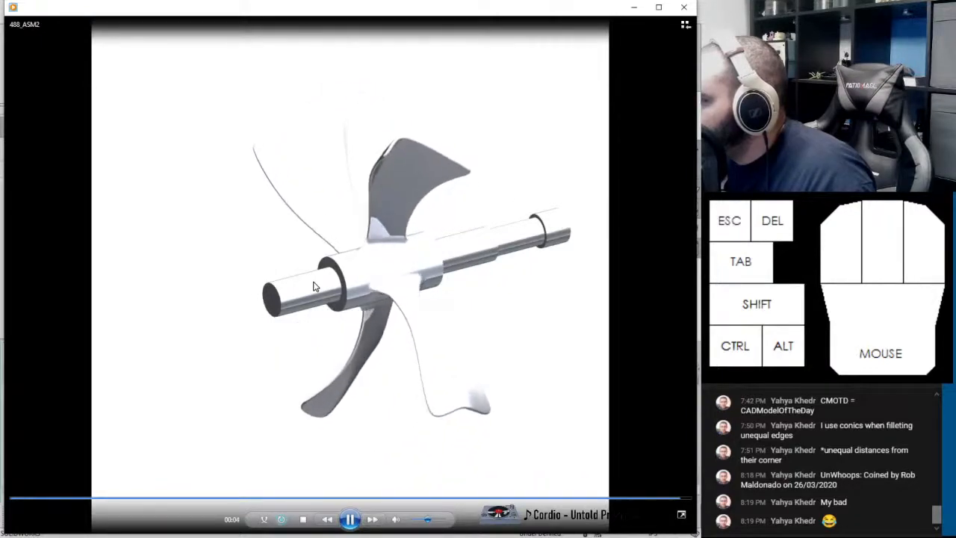
{"action": "left_click", "coordinate": [683, 8]}
{"action": "left_click", "coordinate": [576, 107]}
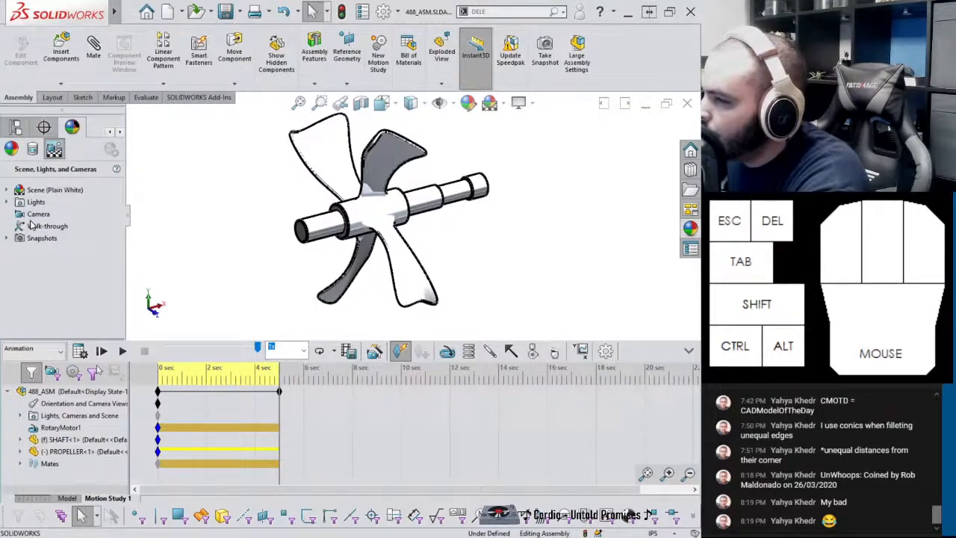
Change the scene's background colour to light grey and accept the scene edit
{"action": "left_click", "coordinate": [6, 190]}
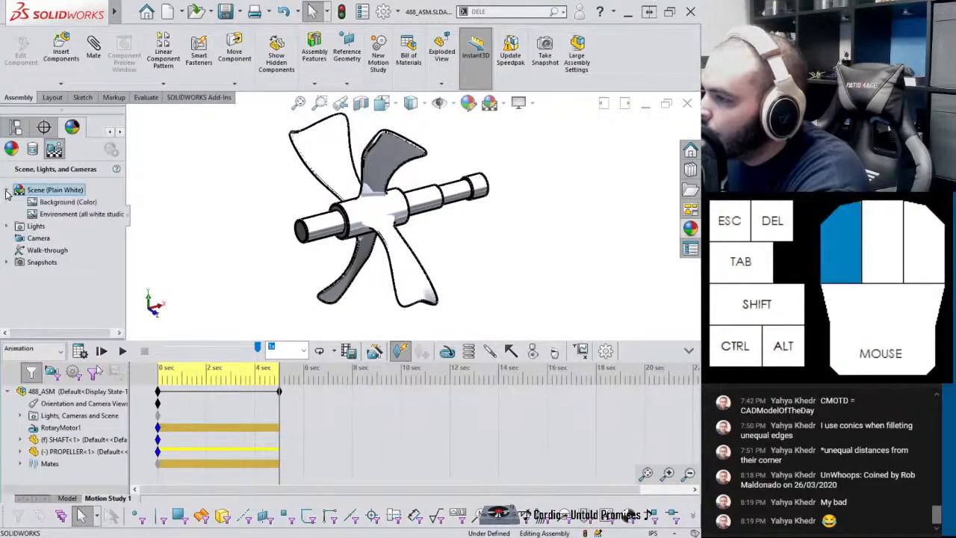
{"action": "right_click", "coordinate": [56, 203]}
{"action": "key", "text": "Escape"}
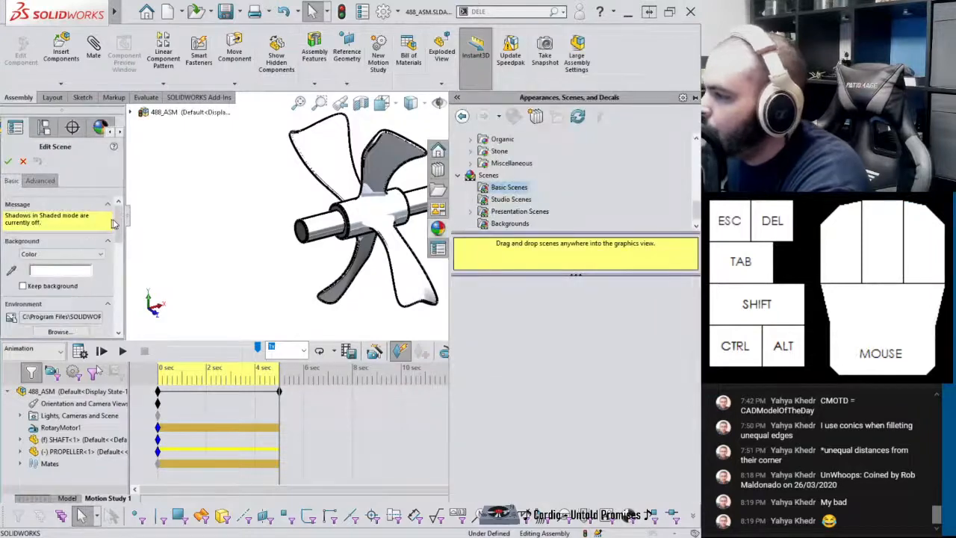
{"action": "left_click", "coordinate": [66, 271]}
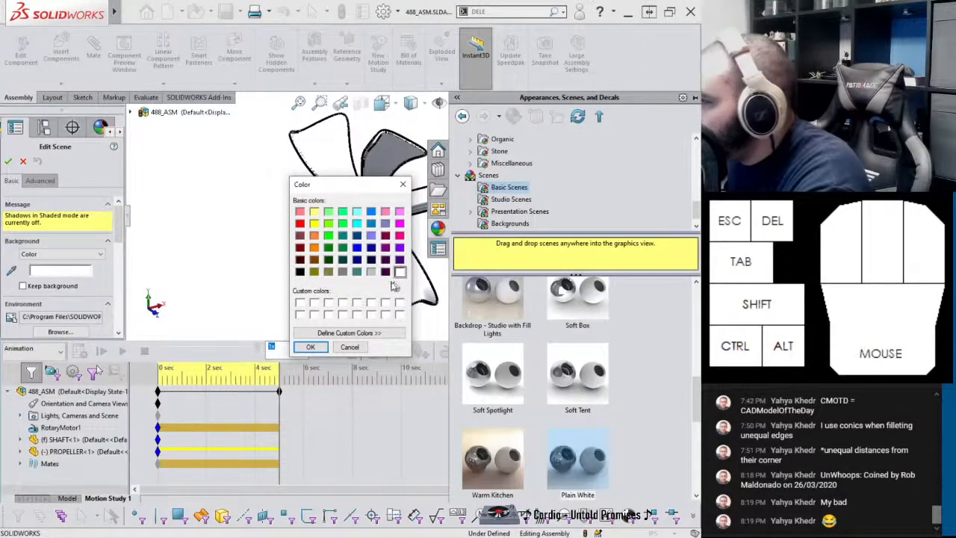
{"action": "left_click", "coordinate": [372, 271]}
{"action": "left_click", "coordinate": [310, 347]}
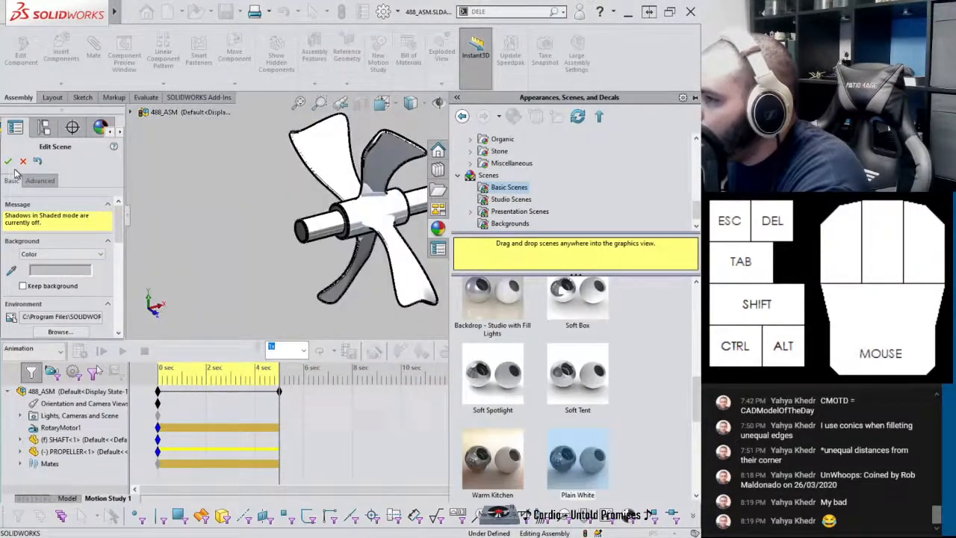
{"action": "left_click", "coordinate": [9, 161]}
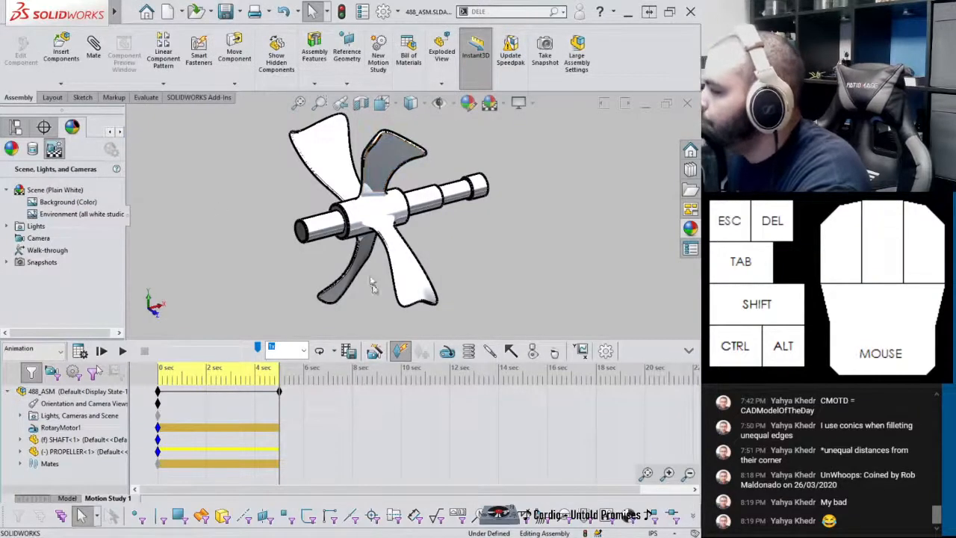
Start saving the animation to a file, with a 1:1 square aspect ratio and an image size of 2400 by 2400
{"action": "left_click", "coordinate": [349, 352]}
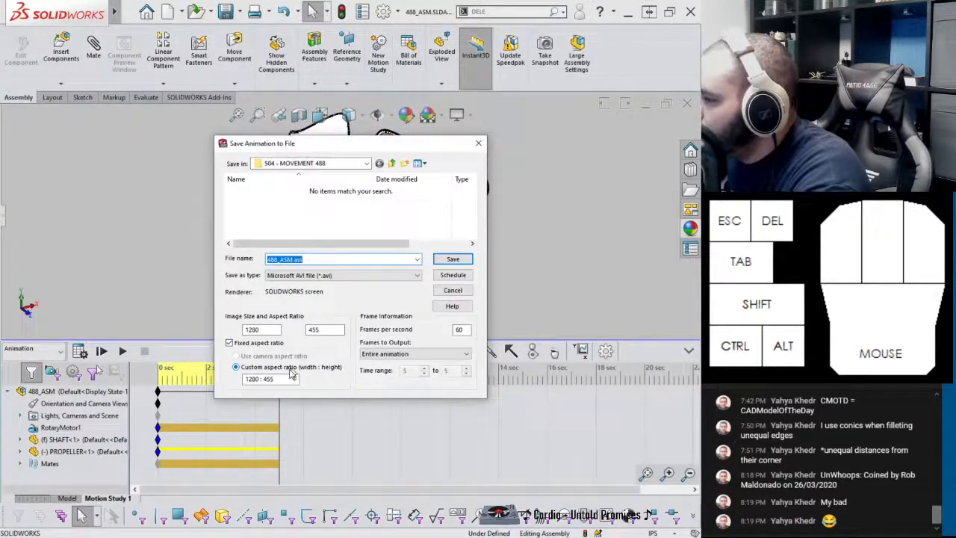
{"action": "double_click", "coordinate": [267, 331]}
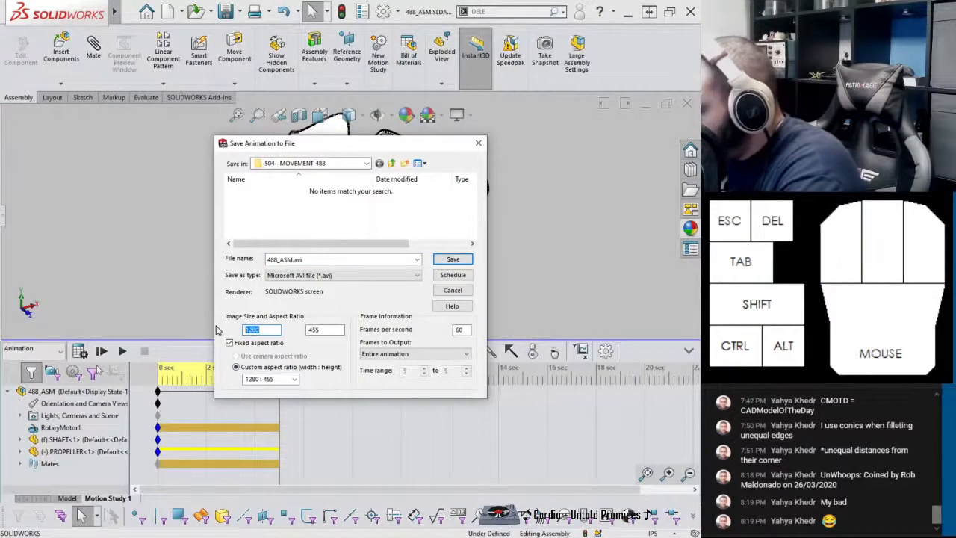
{"action": "type", "text": "2400"}
{"action": "left_click_drag", "start_coordinate": [323, 330], "coordinate": [287, 330]}
{"action": "type", "text": "24853"}
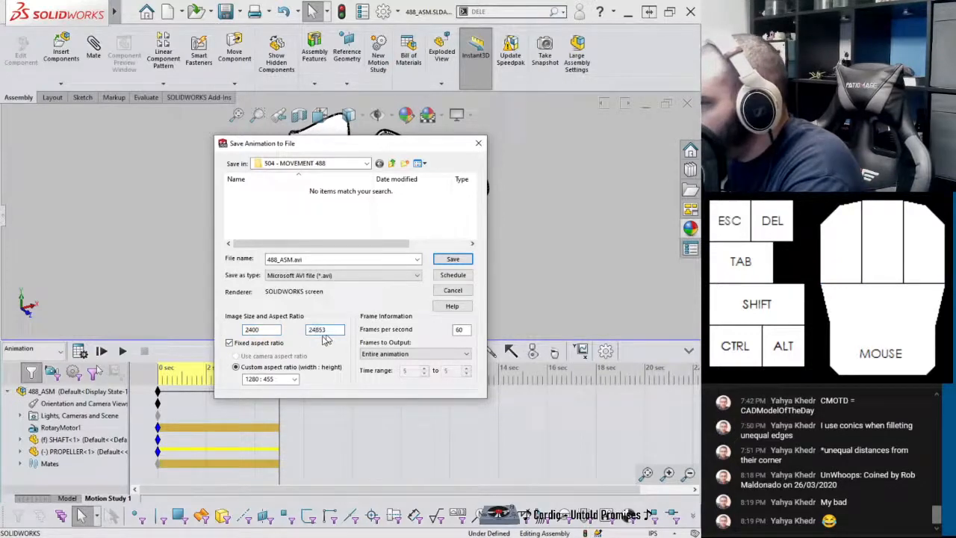
{"action": "left_click", "coordinate": [294, 379]}
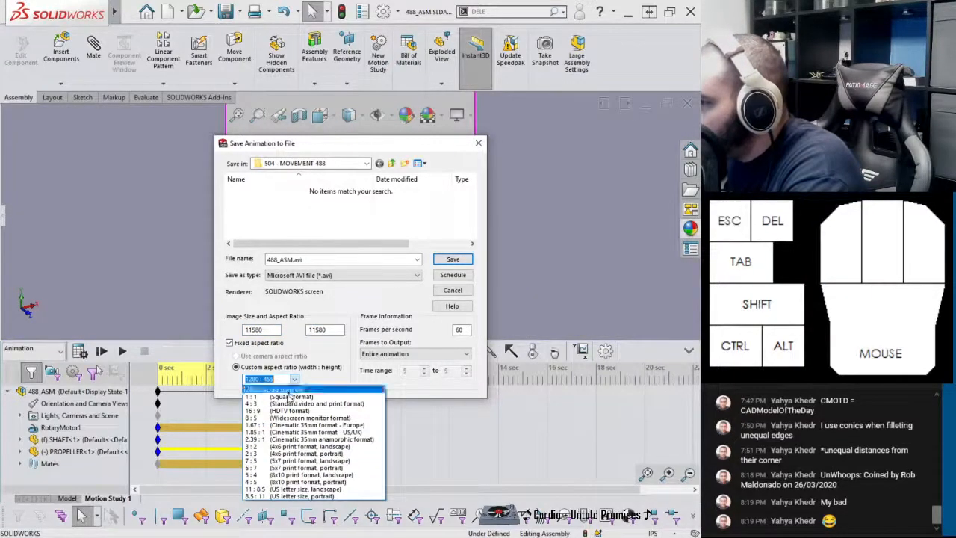
{"action": "left_click", "coordinate": [289, 398]}
{"action": "double_click", "coordinate": [258, 331]}
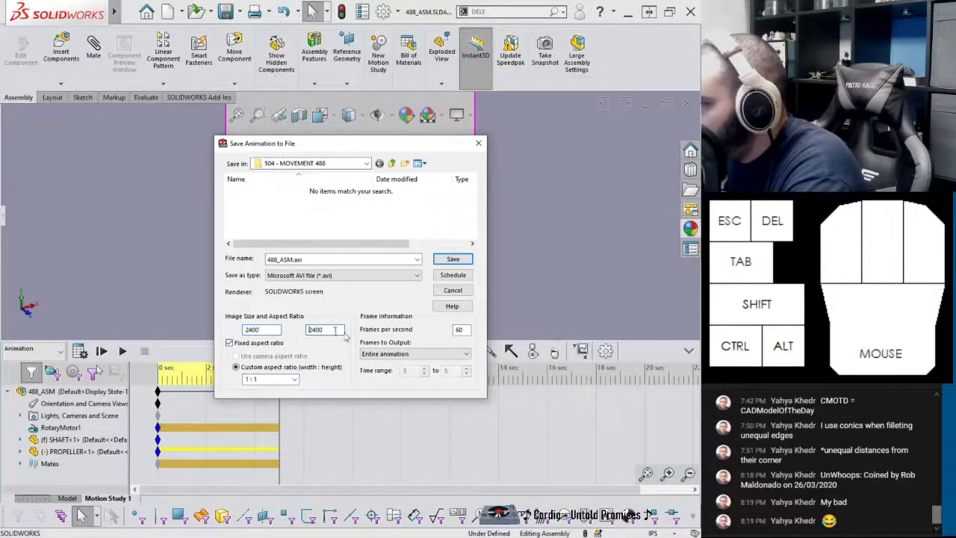
Save the animation as the MP4 video 488_ASM3.mp4 in the 504 - MOVEMENT 488 folder
{"action": "left_click", "coordinate": [327, 276]}
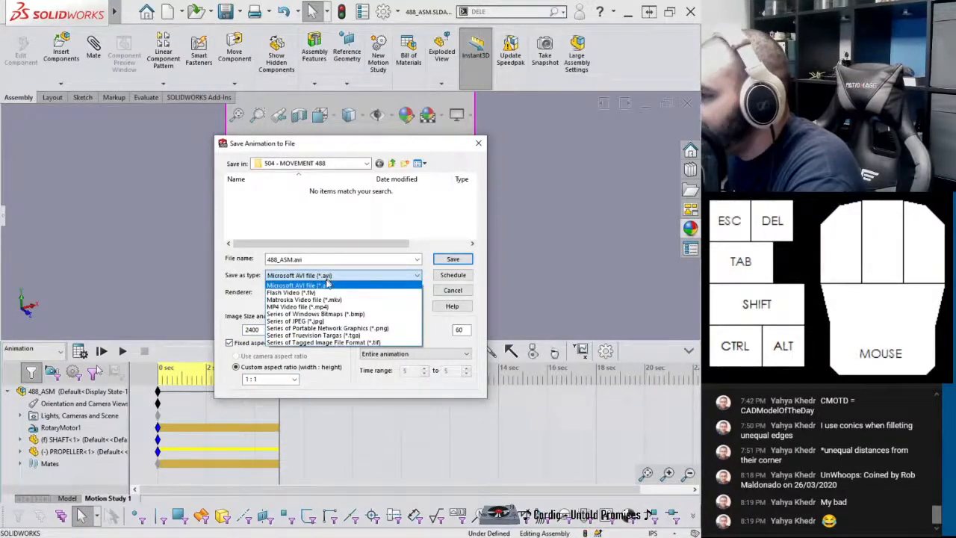
{"action": "left_click", "coordinate": [329, 307]}
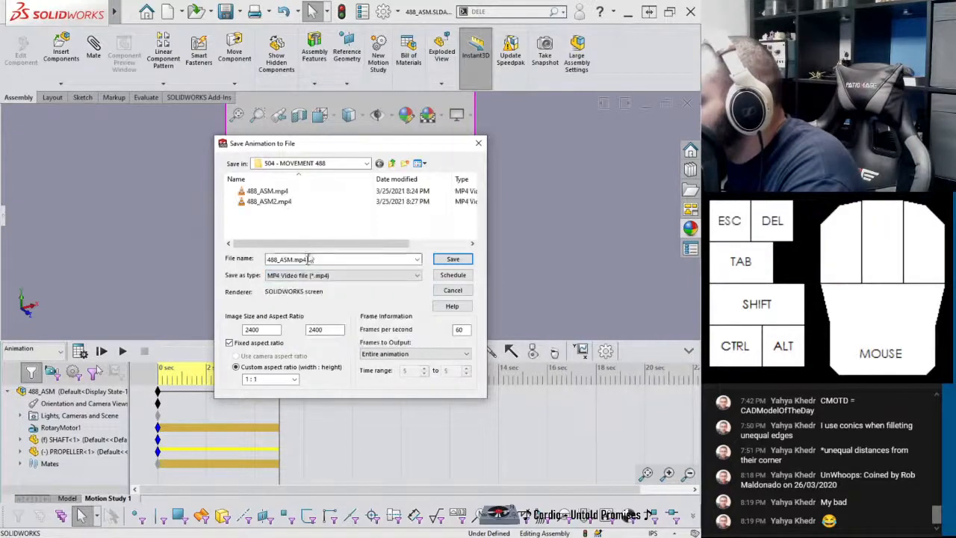
{"action": "double_click", "coordinate": [293, 259]}
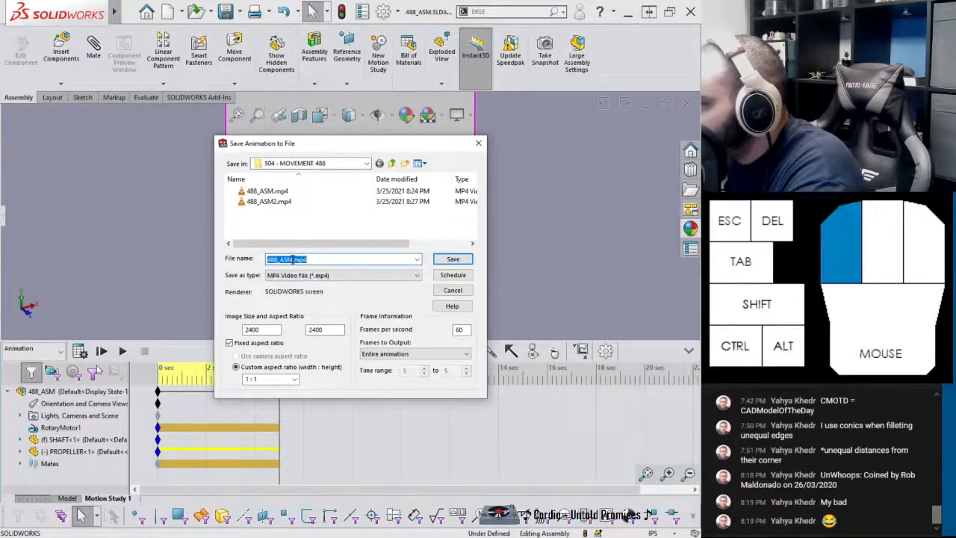
{"action": "left_click", "coordinate": [292, 259]}
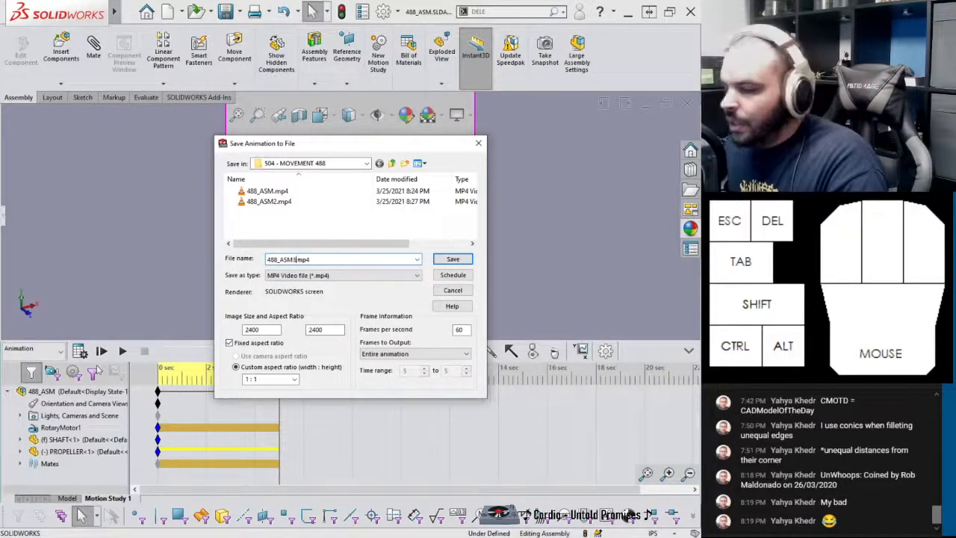
{"action": "left_click", "coordinate": [450, 259]}
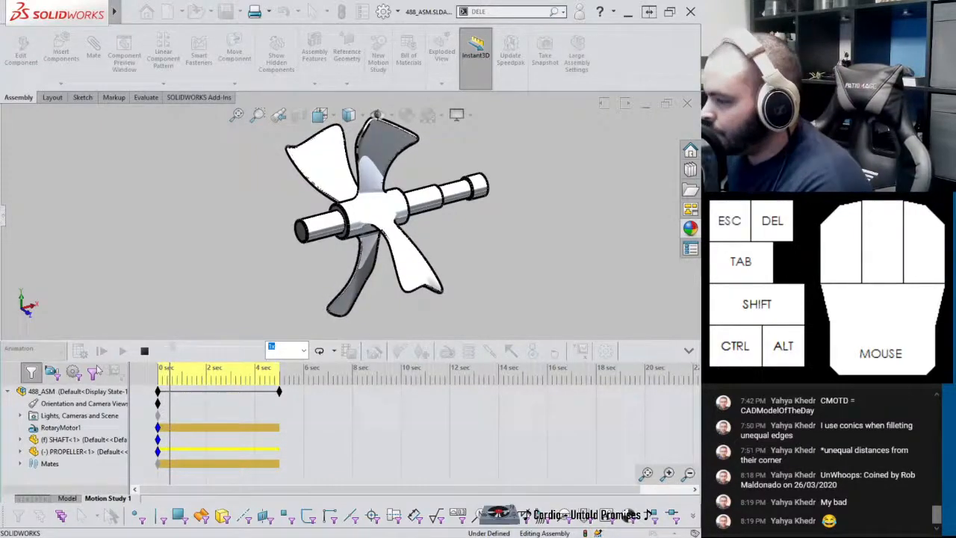
Switch to the browser and go back through the 507movements.com thumbnail pages to find movement 473
{"action": "left_click", "coordinate": [310, 536]}
{"action": "left_click", "coordinate": [377, 489]}
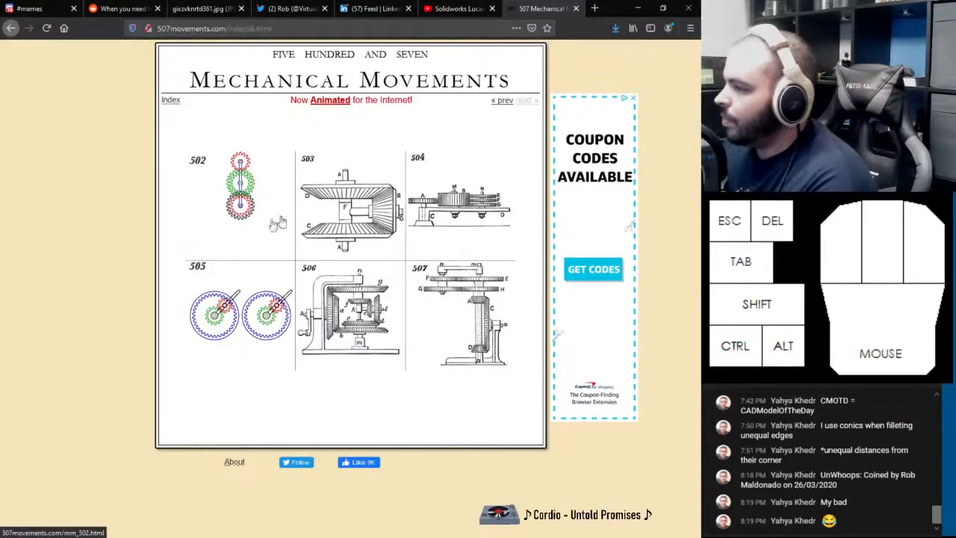
{"action": "left_click", "coordinate": [500, 100]}
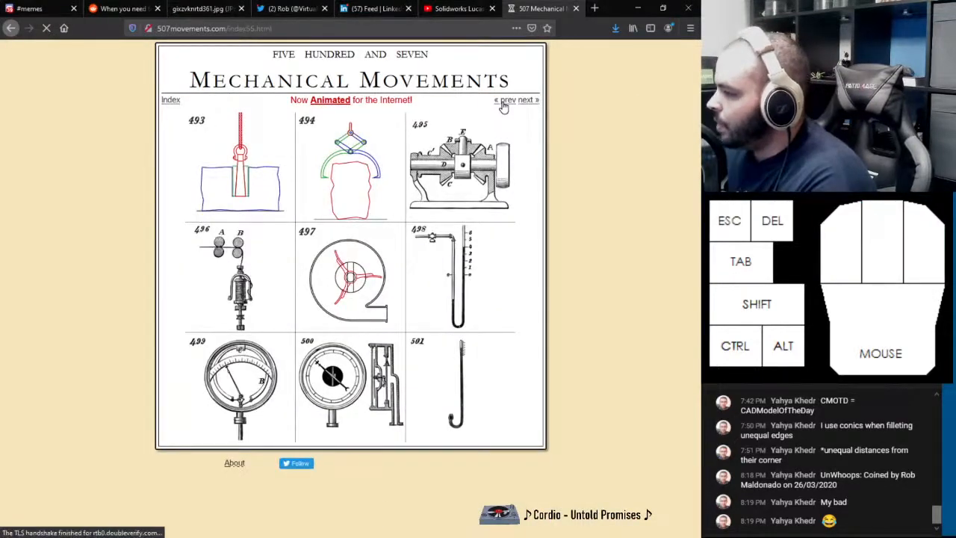
{"action": "left_click", "coordinate": [503, 104]}
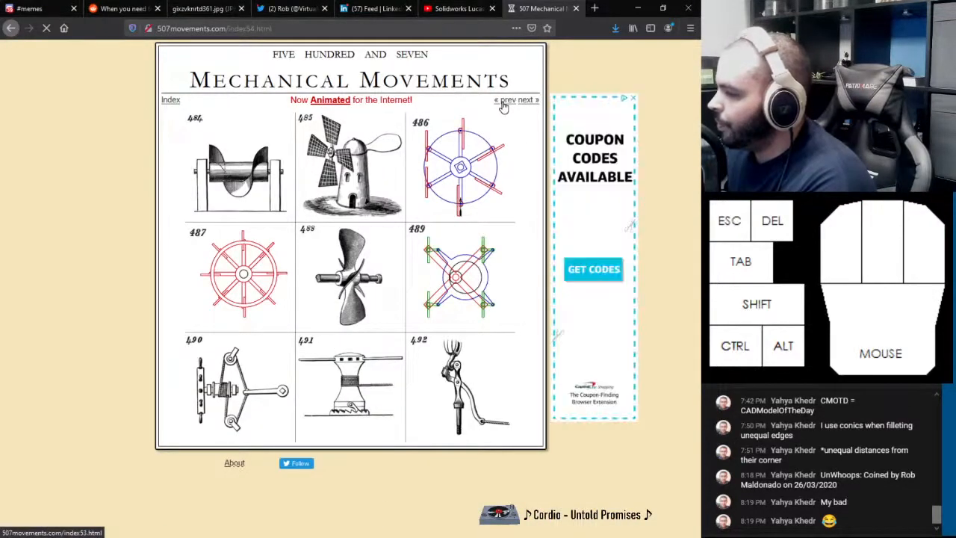
{"action": "left_click", "coordinate": [503, 102]}
{"action": "left_click", "coordinate": [502, 102]}
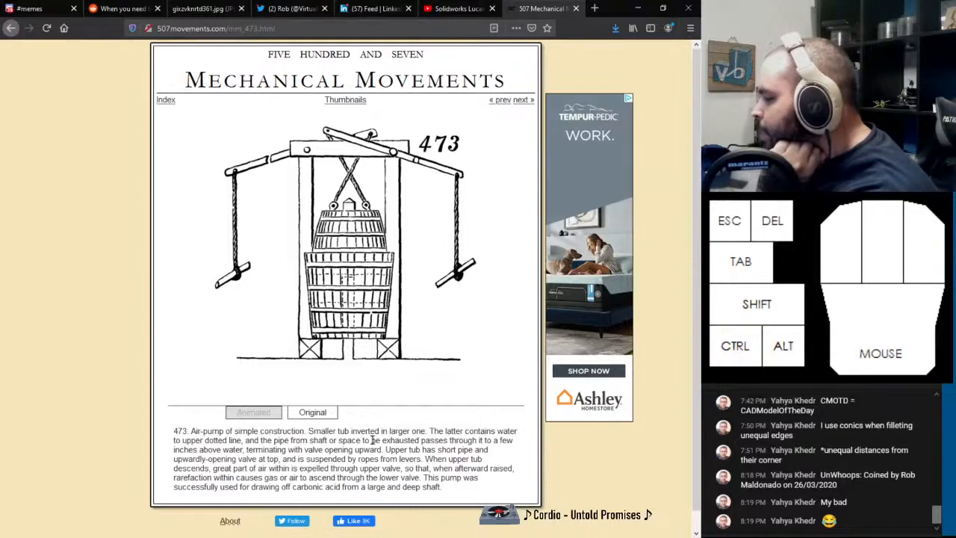
Read the description of air-pump movement 473, look through the preceding thumbnail pages, and return to SOLIDWORKS
{"action": "left_click", "coordinate": [436, 435]}
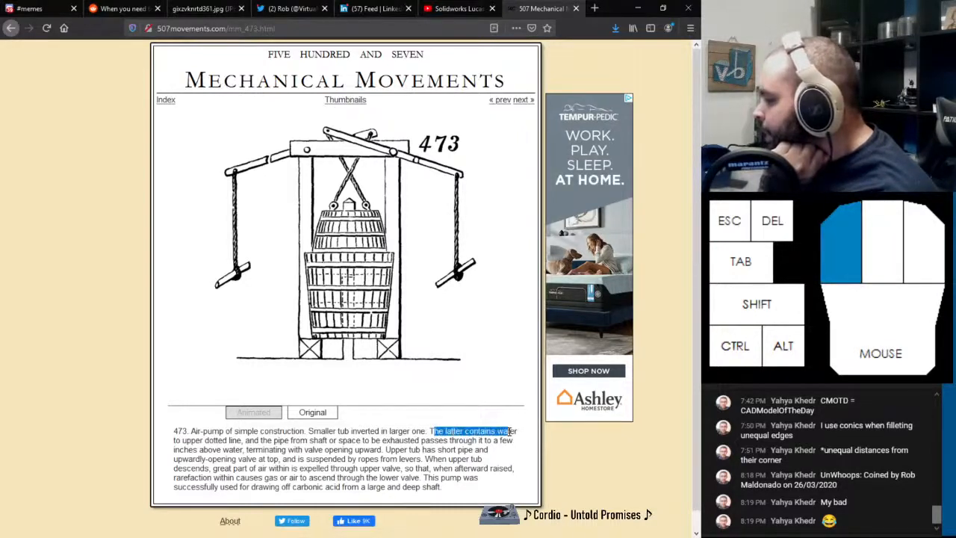
{"action": "left_click_drag", "start_coordinate": [511, 431], "coordinate": [511, 431]}
{"action": "double_click", "coordinate": [396, 431]}
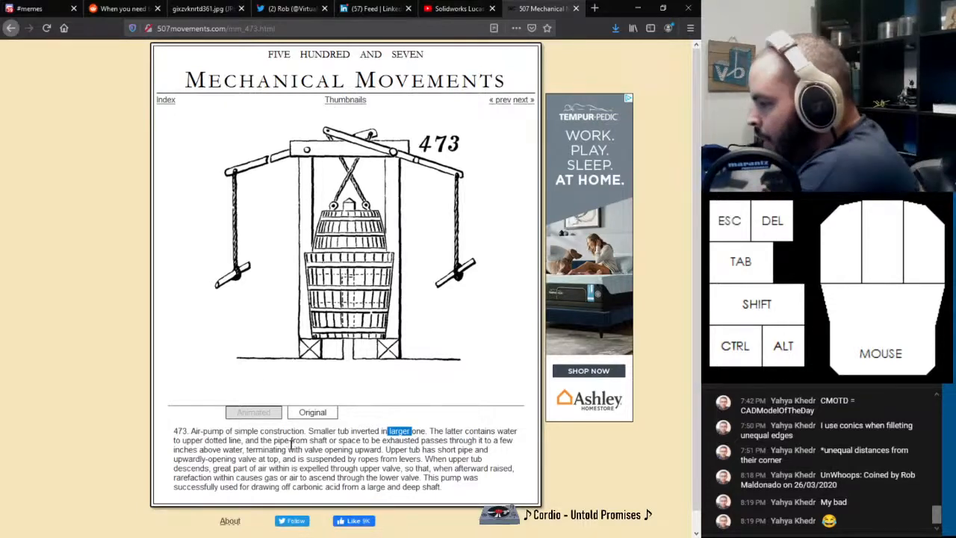
{"action": "left_click_drag", "start_coordinate": [249, 441], "coordinate": [269, 441]}
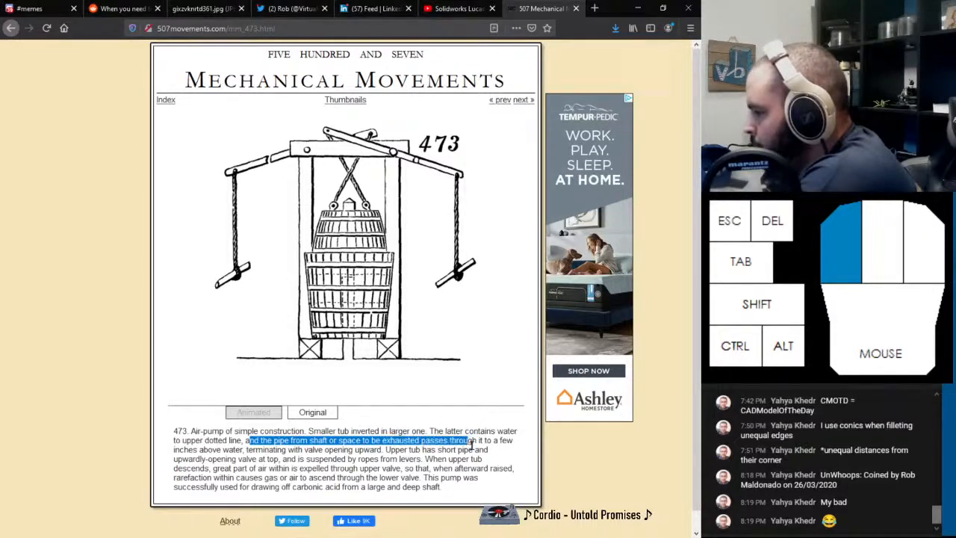
{"action": "left_click_drag", "start_coordinate": [472, 445], "coordinate": [341, 459]}
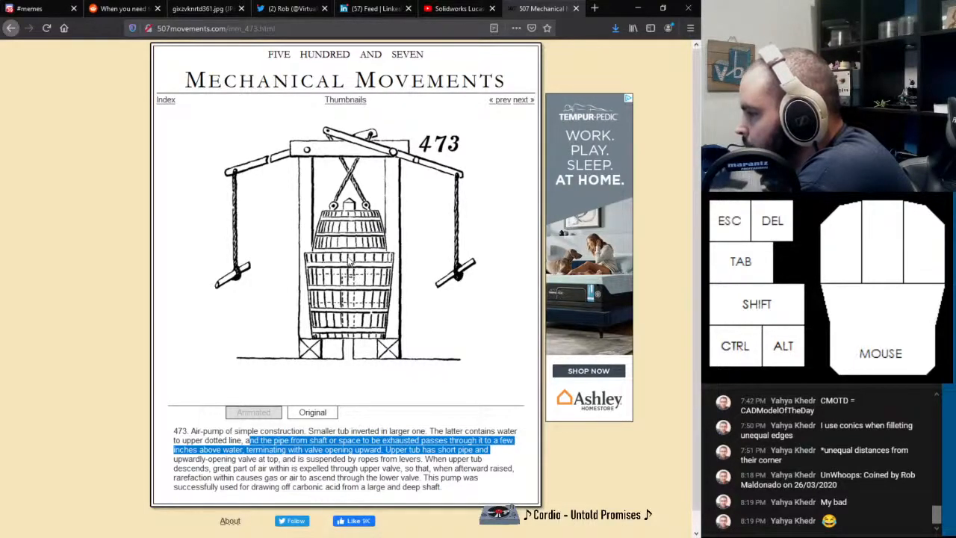
{"action": "left_click", "coordinate": [333, 102]}
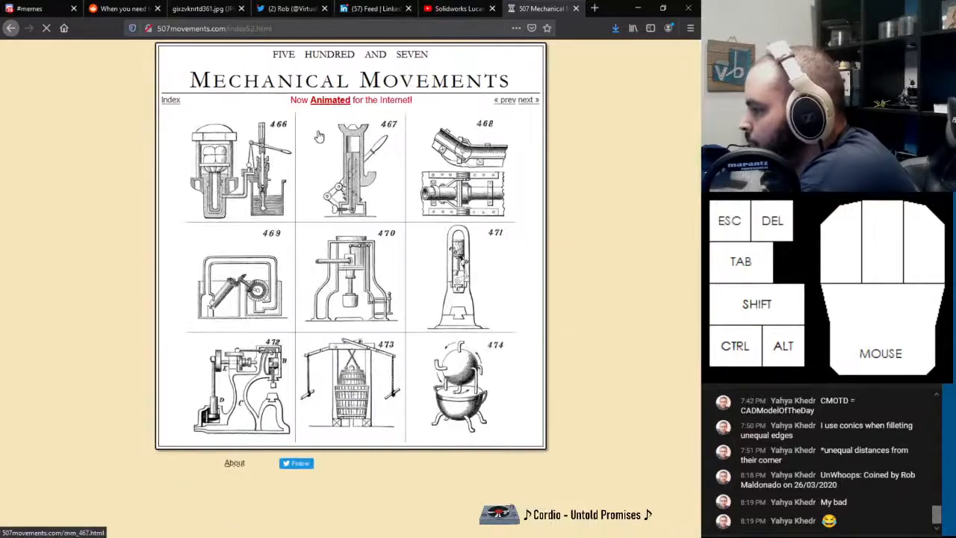
{"action": "left_click", "coordinate": [497, 104]}
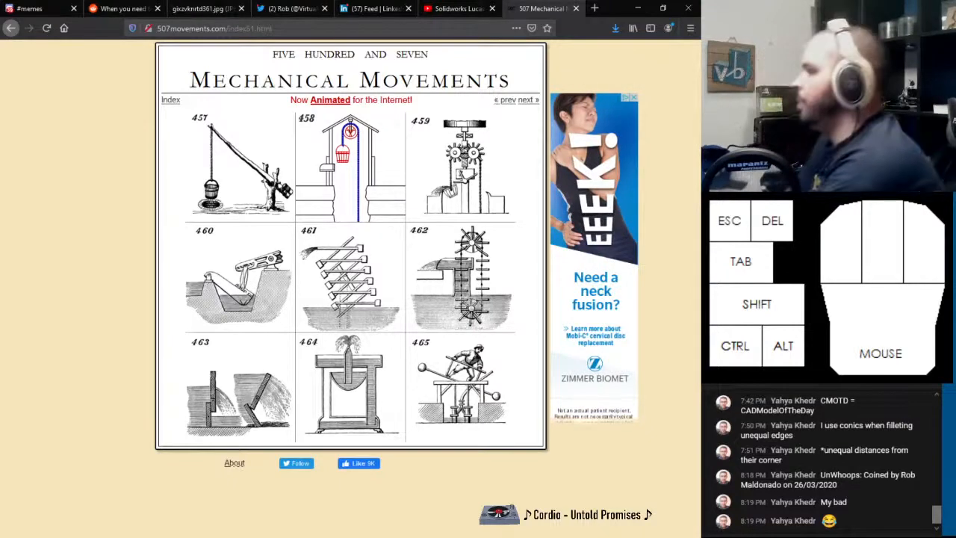
{"action": "left_click", "coordinate": [638, 9]}
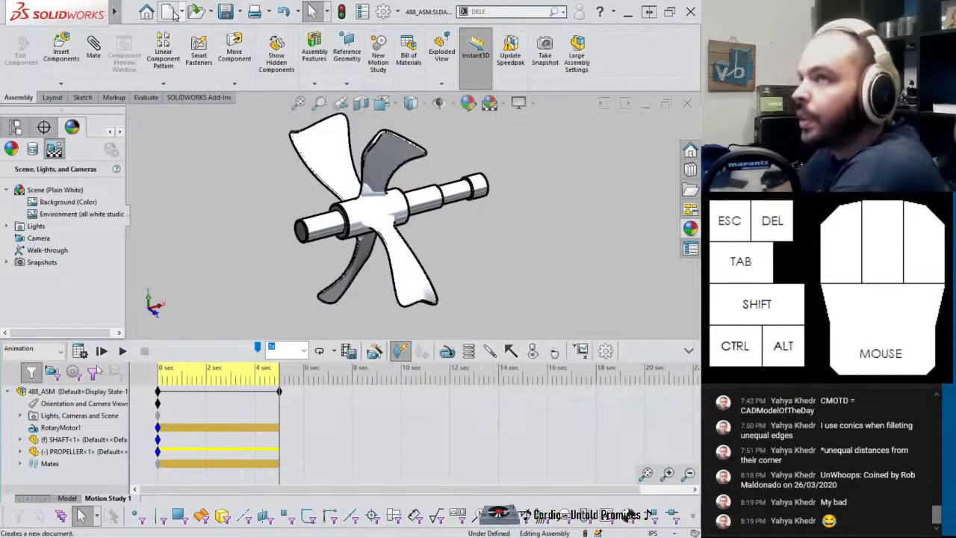
{"action": "mouse_move", "coordinate": [116, 12]}
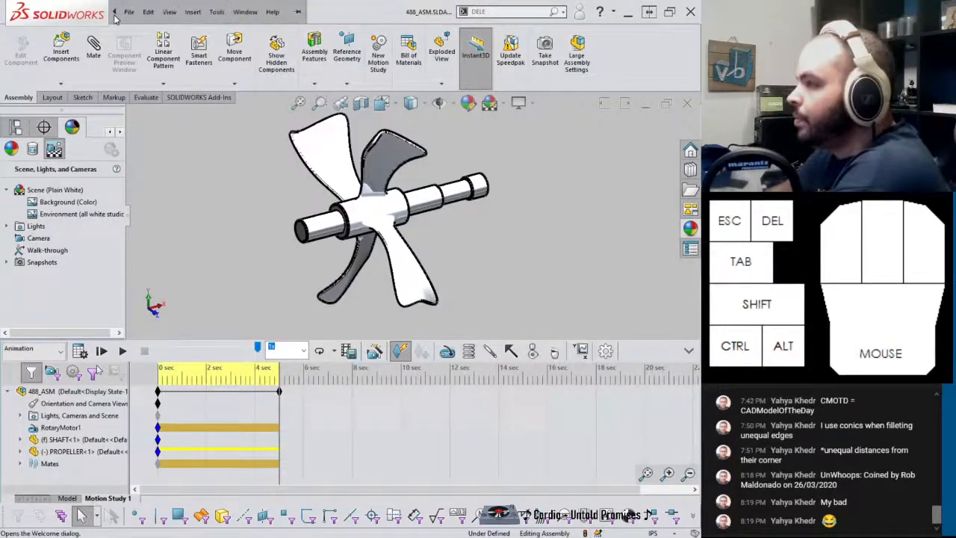
{"action": "left_click", "coordinate": [245, 12]}
{"action": "left_click", "coordinate": [364, 177]}
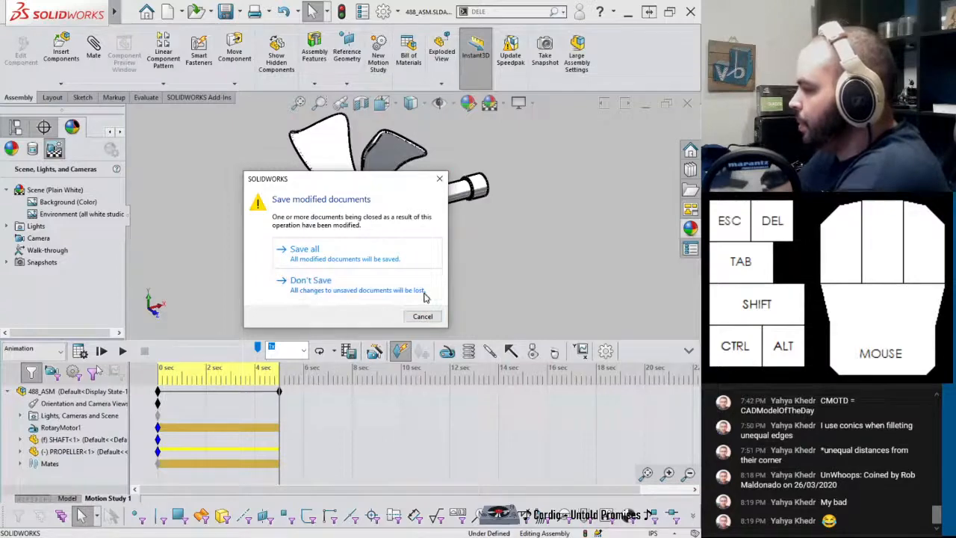
{"action": "left_click", "coordinate": [423, 317]}
{"action": "mouse_move", "coordinate": [116, 12]}
{"action": "left_click", "coordinate": [245, 12]}
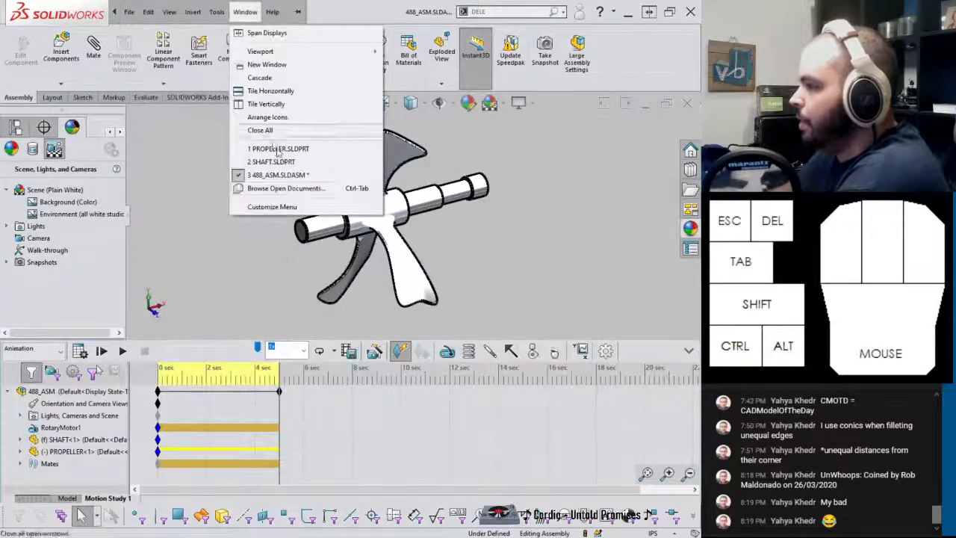
{"action": "left_click", "coordinate": [359, 179]}
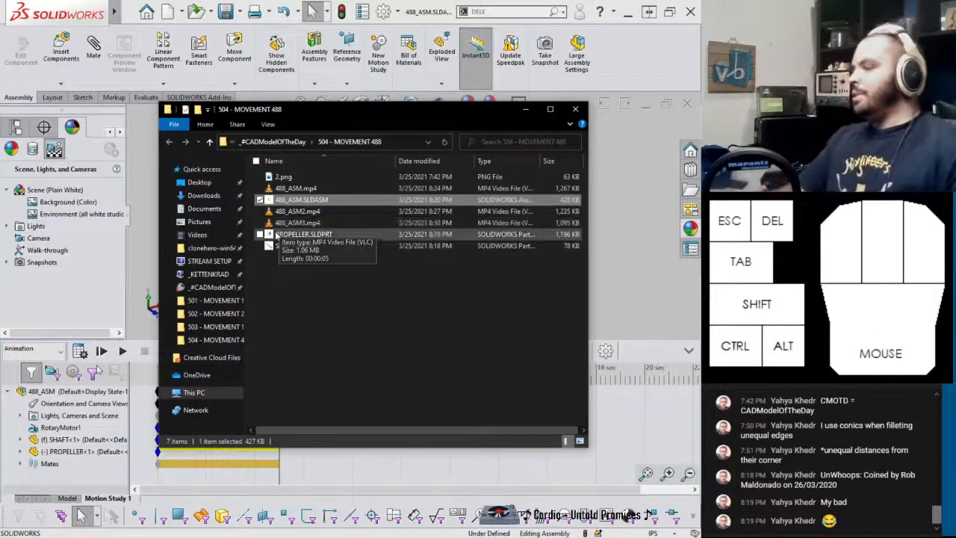
Try to play 488_ASM3.mp4 from the 504 - MOVEMENT 488 folder with VLC, and return to the folder
{"action": "left_click", "coordinate": [302, 223]}
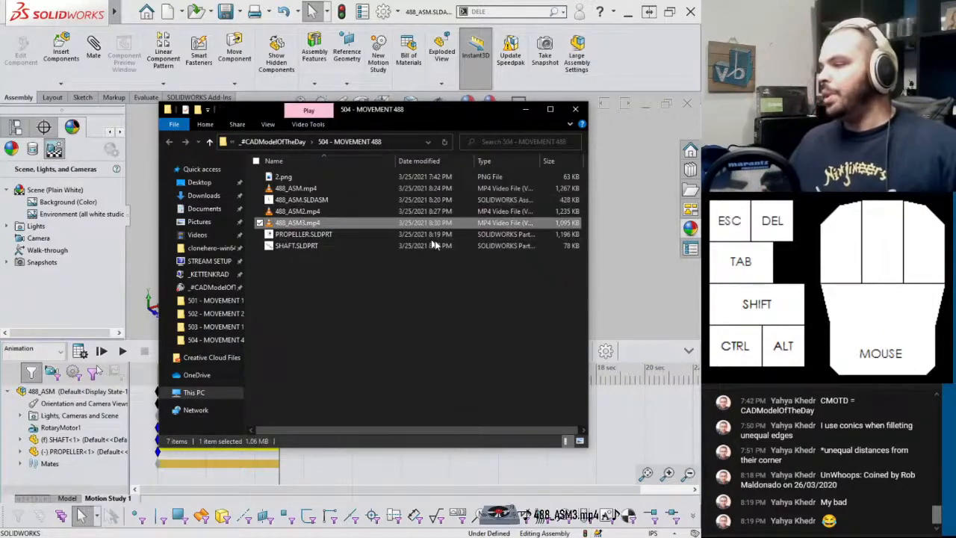
{"action": "left_click_drag", "start_coordinate": [700, 449], "coordinate": [426, 0]}
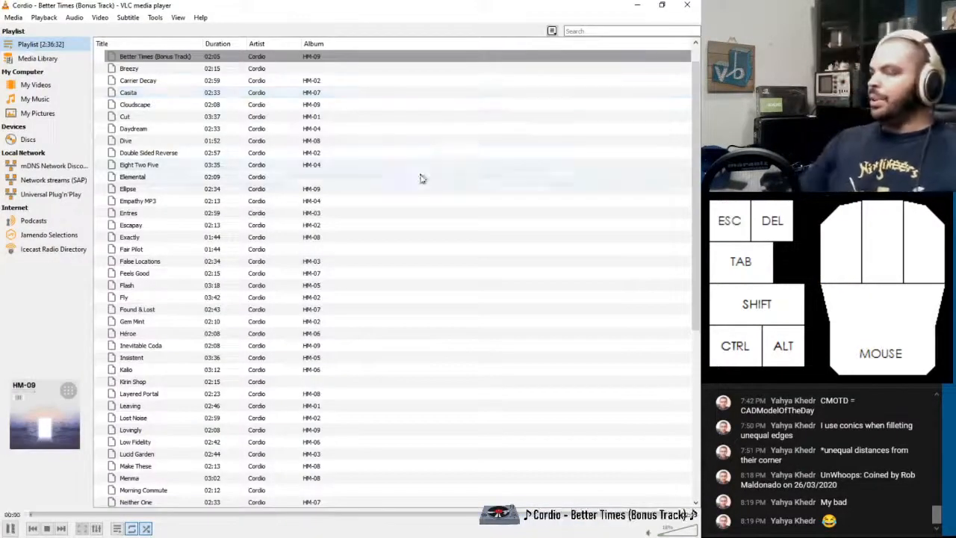
{"action": "left_click_drag", "start_coordinate": [578, 8], "coordinate": [0, 299]}
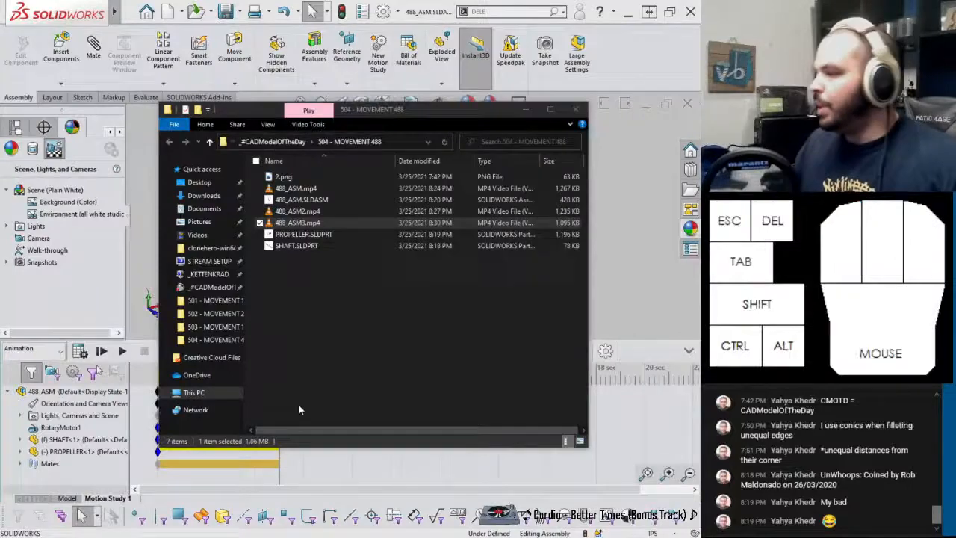
Play 488_ASM3.mp4 in Windows Media Player to review the rotating propeller, and close the player
{"action": "left_click", "coordinate": [298, 222]}
{"action": "right_click", "coordinate": [299, 222]}
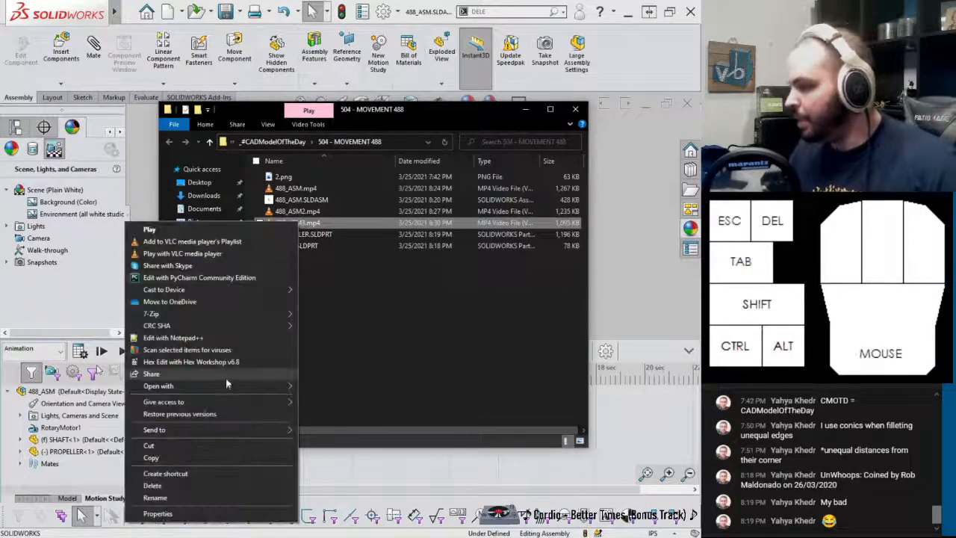
{"action": "mouse_move", "coordinate": [242, 387]}
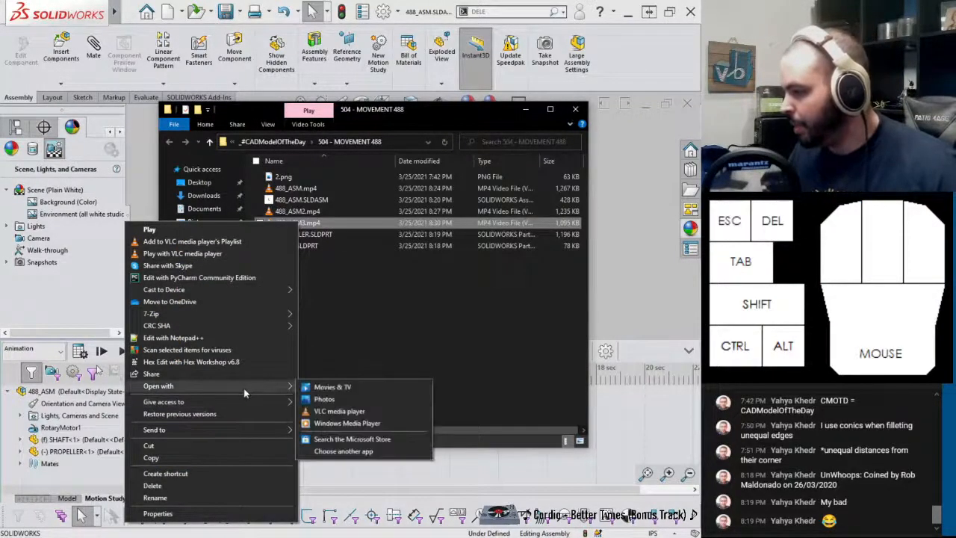
{"action": "left_click", "coordinate": [350, 423]}
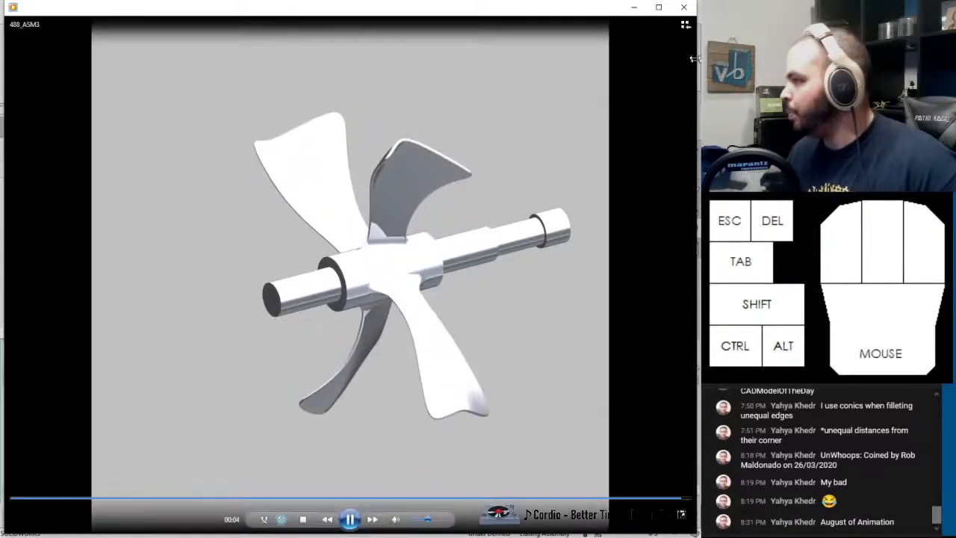
{"action": "left_click", "coordinate": [685, 7]}
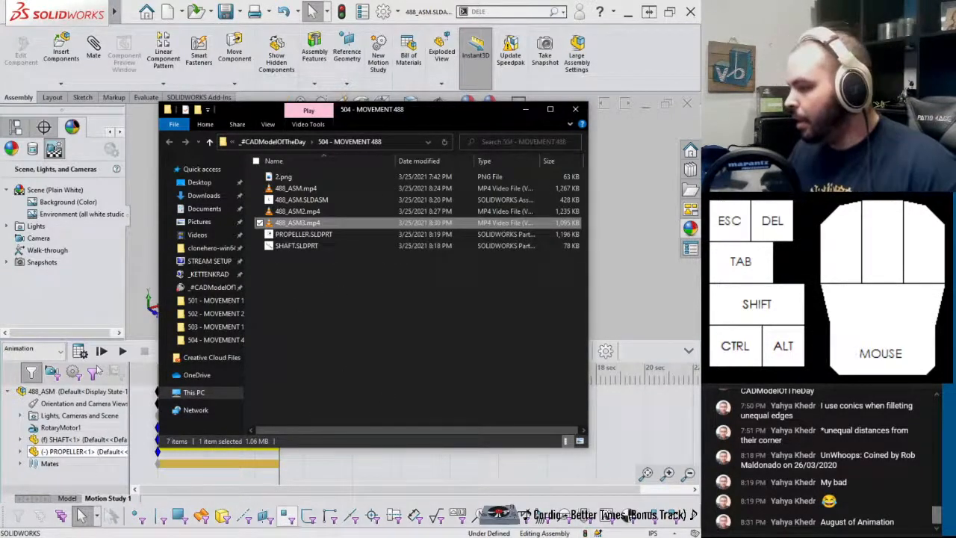
Switch to Firefox, open Instagram in a new browser tab, and go to the account's own profile page
{"action": "left_click", "coordinate": [309, 537]}
{"action": "left_click", "coordinate": [373, 494]}
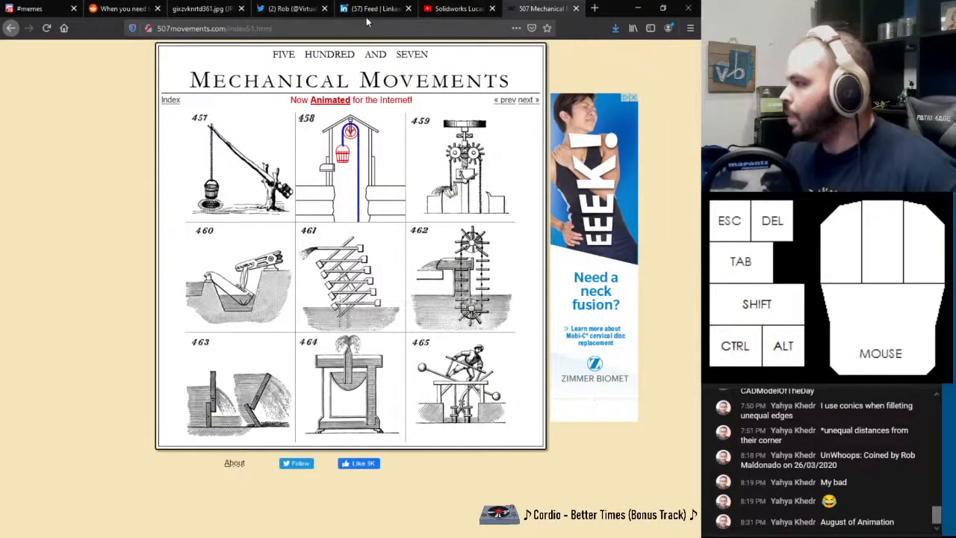
{"action": "left_click", "coordinate": [595, 8]}
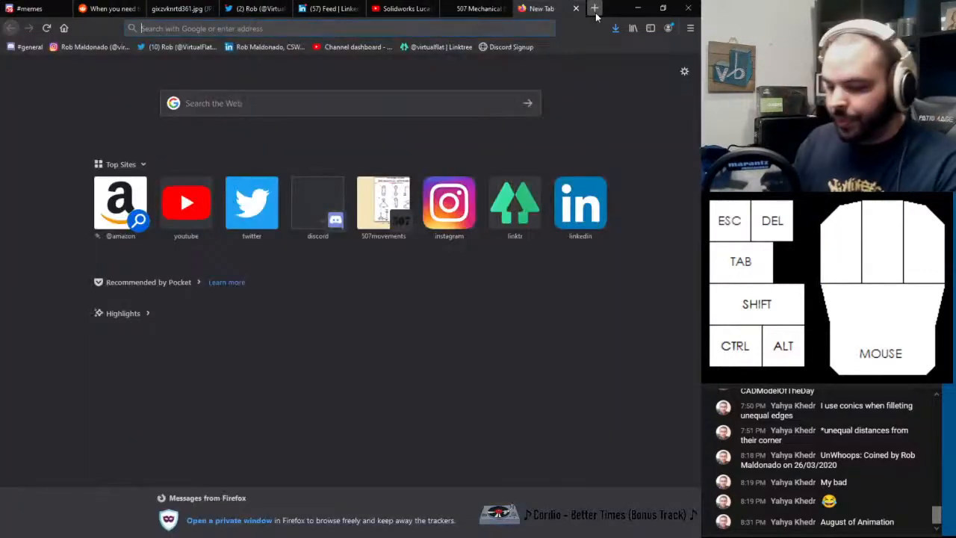
{"action": "type", "text": "IB"}
{"action": "key", "text": "BackSpace"}
{"action": "type", "text": "NS"}
{"action": "key", "text": "Return"}
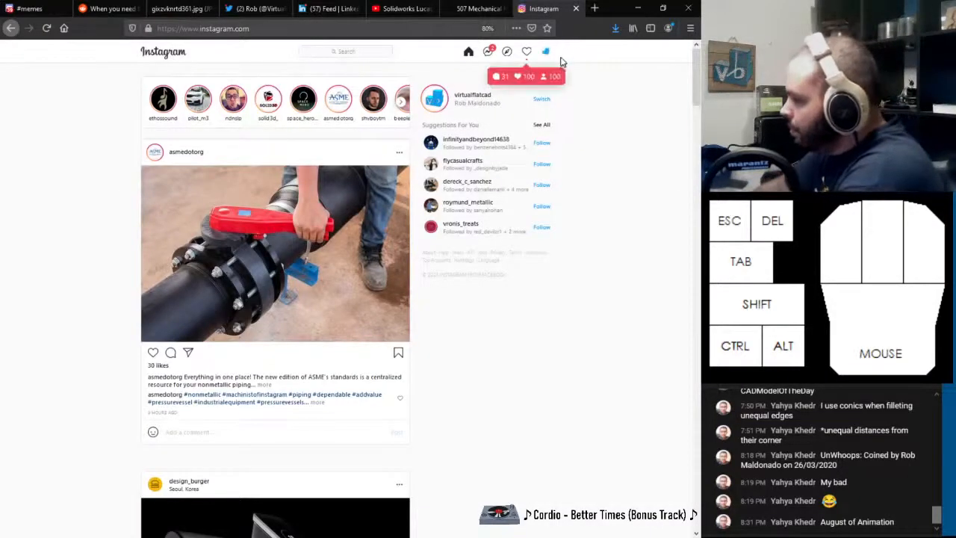
{"action": "left_click", "coordinate": [546, 53]}
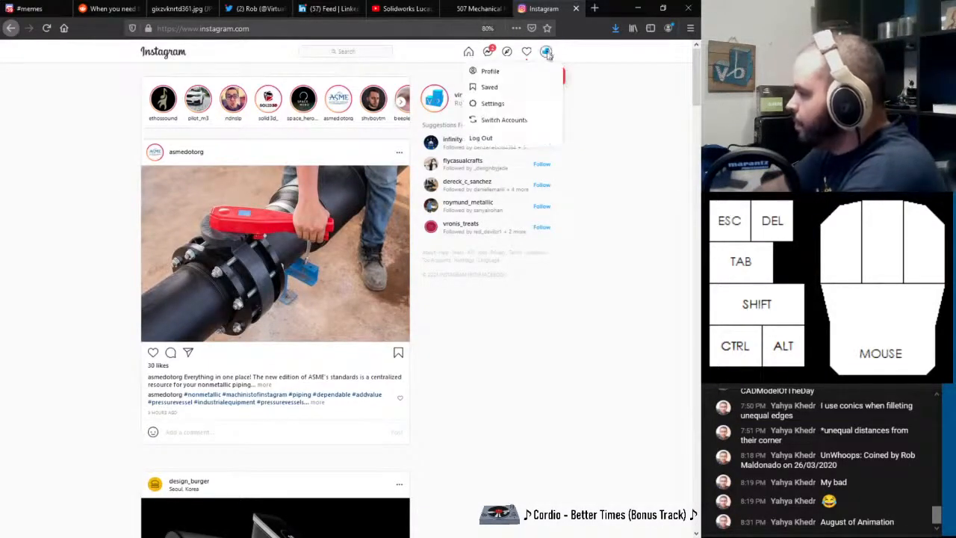
{"action": "left_click", "coordinate": [496, 71]}
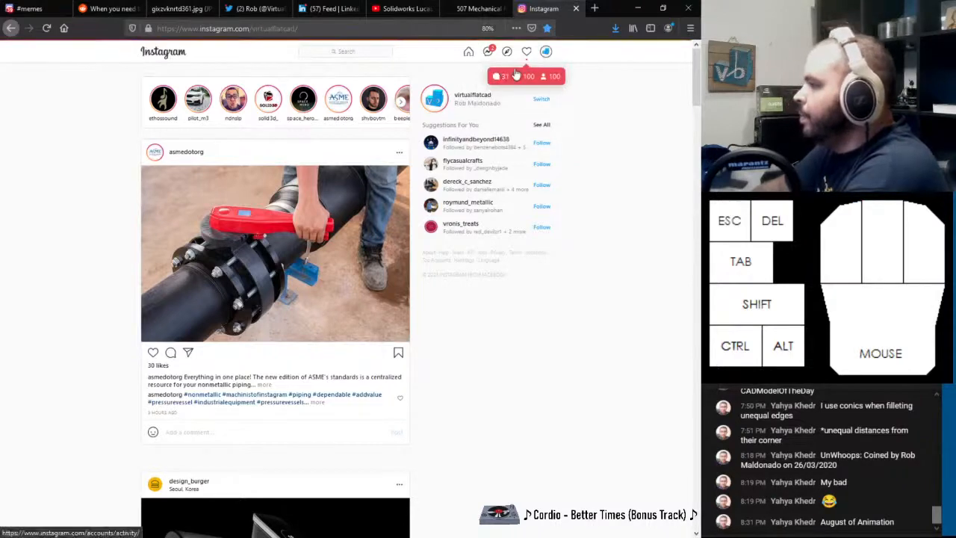
Look back through the profile's older #CADModelOfTheDay posts for earlier SOLIDWORKS animations
{"action": "scroll", "coordinate": [376, 257], "scroll_direction": "down", "scroll_amount": 4}
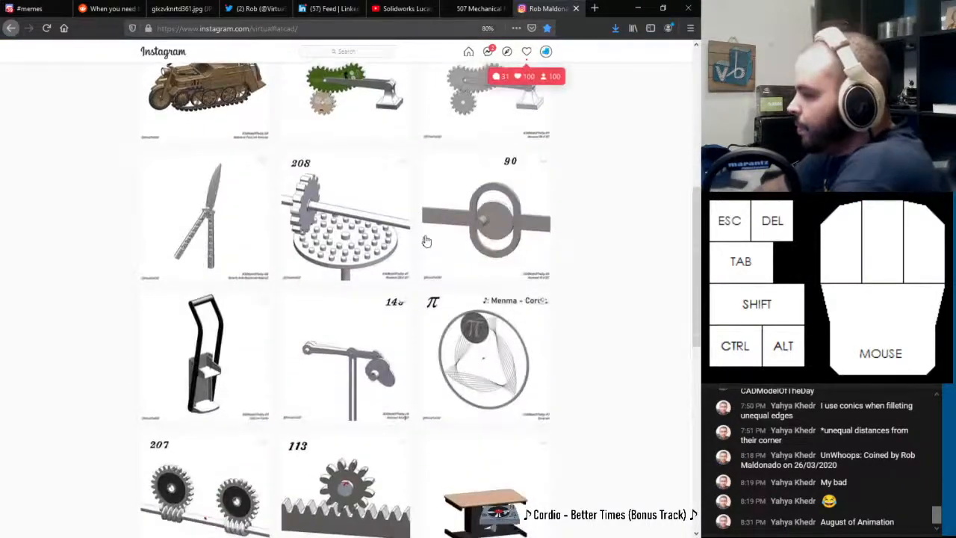
{"action": "scroll", "coordinate": [427, 241], "scroll_direction": "up", "scroll_amount": 1}
{"action": "middle_click_drag", "start_coordinate": [619, 172], "coordinate": [639, 411]}
{"action": "scroll", "coordinate": [532, 310], "scroll_direction": "down", "scroll_amount": 8}
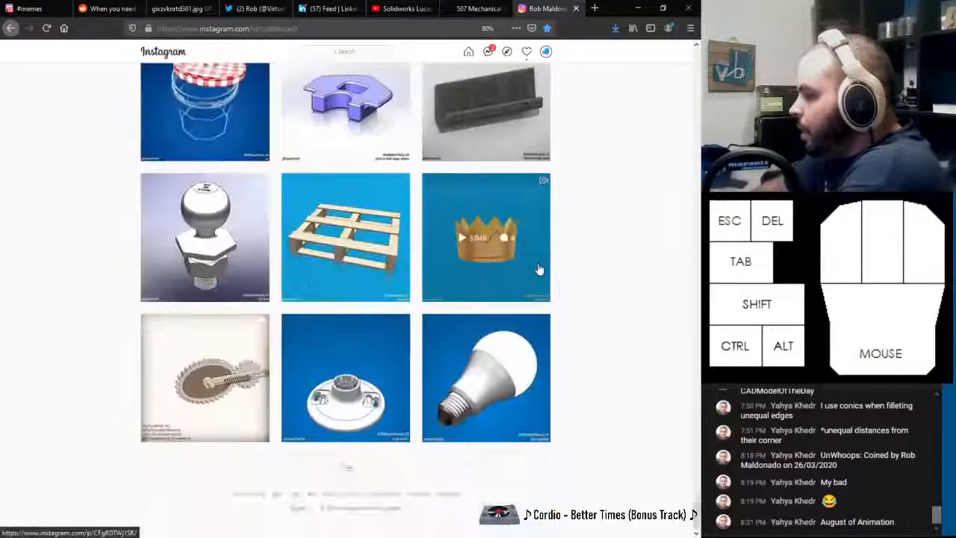
{"action": "scroll", "coordinate": [540, 269], "scroll_direction": "down", "scroll_amount": 15}
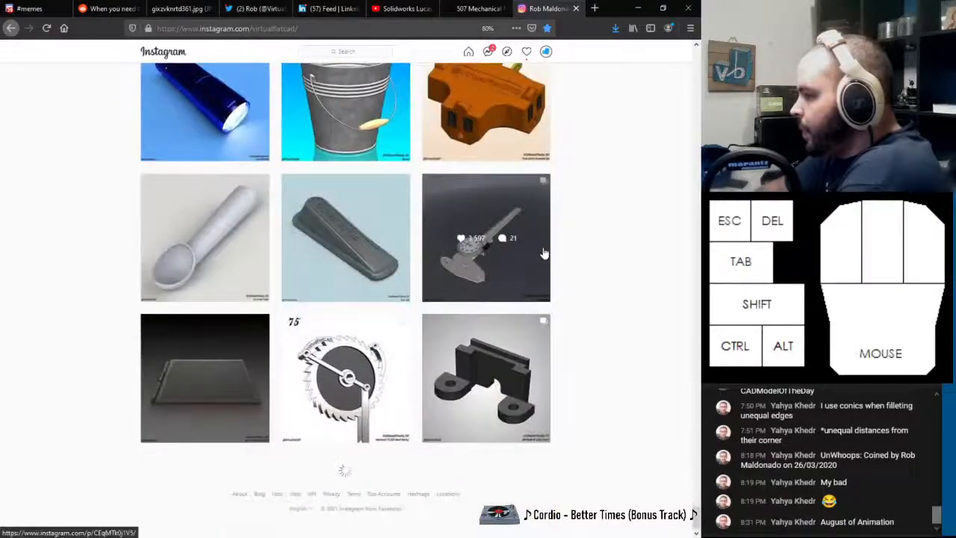
{"action": "scroll", "coordinate": [548, 248], "scroll_direction": "down", "scroll_amount": 10}
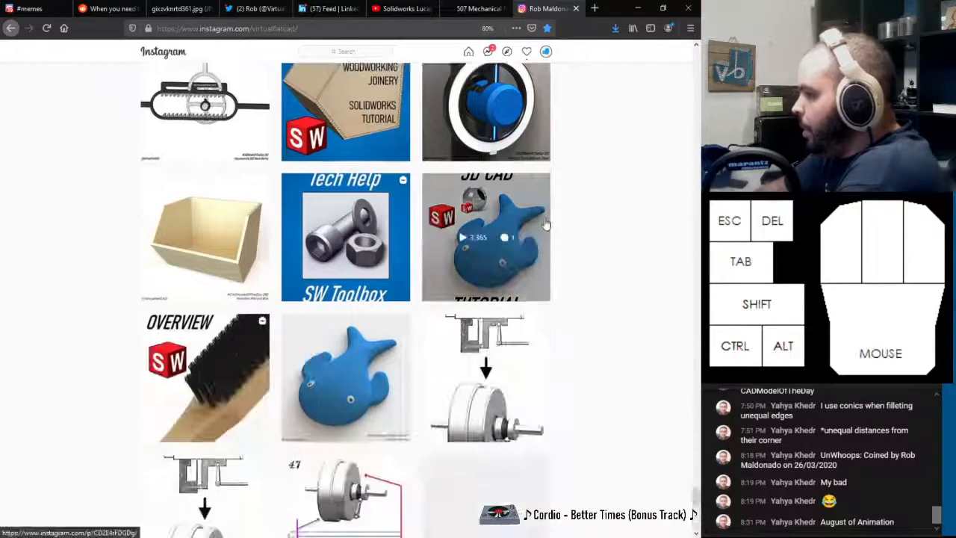
{"action": "scroll", "coordinate": [553, 237], "scroll_direction": "down", "scroll_amount": 10}
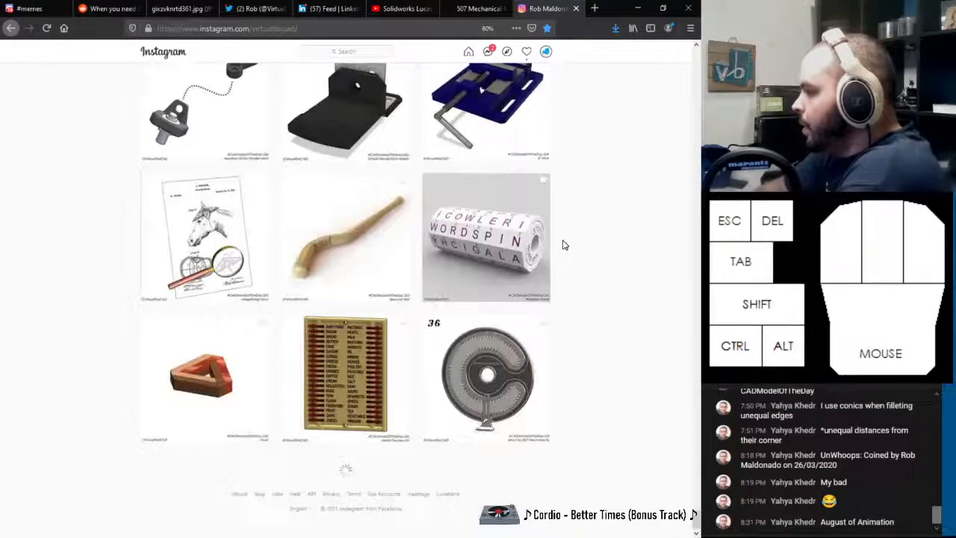
{"action": "scroll", "coordinate": [574, 246], "scroll_direction": "down", "scroll_amount": 8}
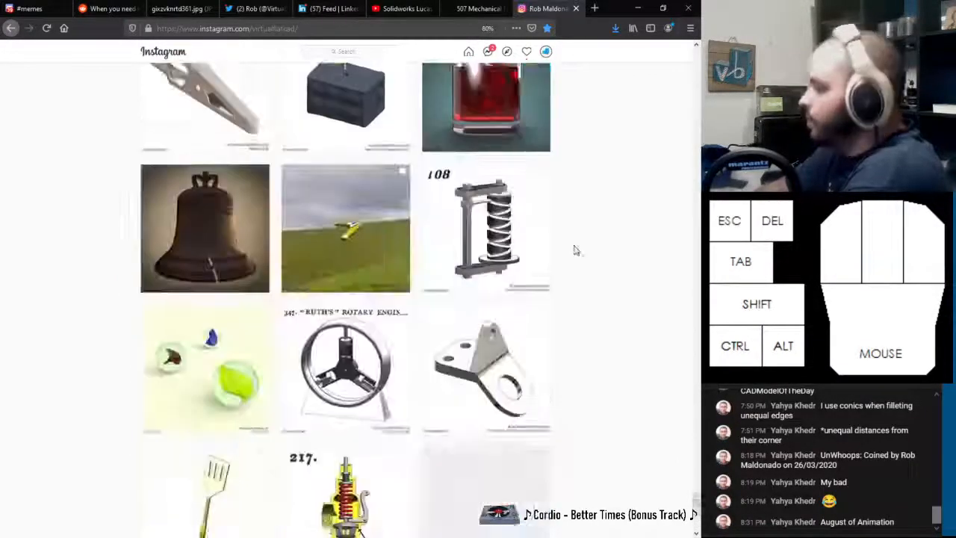
{"action": "scroll", "coordinate": [565, 250], "scroll_direction": "down", "scroll_amount": 6}
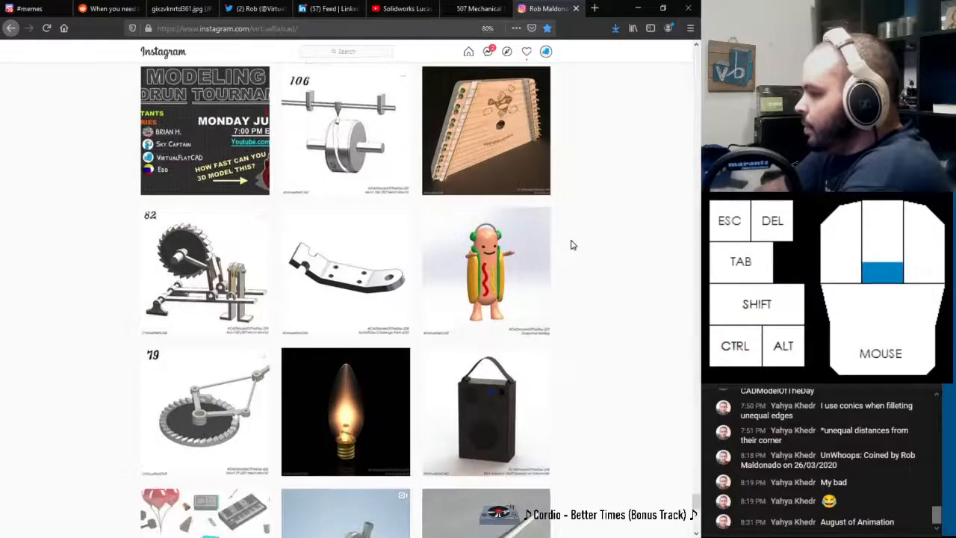
{"action": "scroll", "coordinate": [567, 246], "scroll_direction": "down", "scroll_amount": 10}
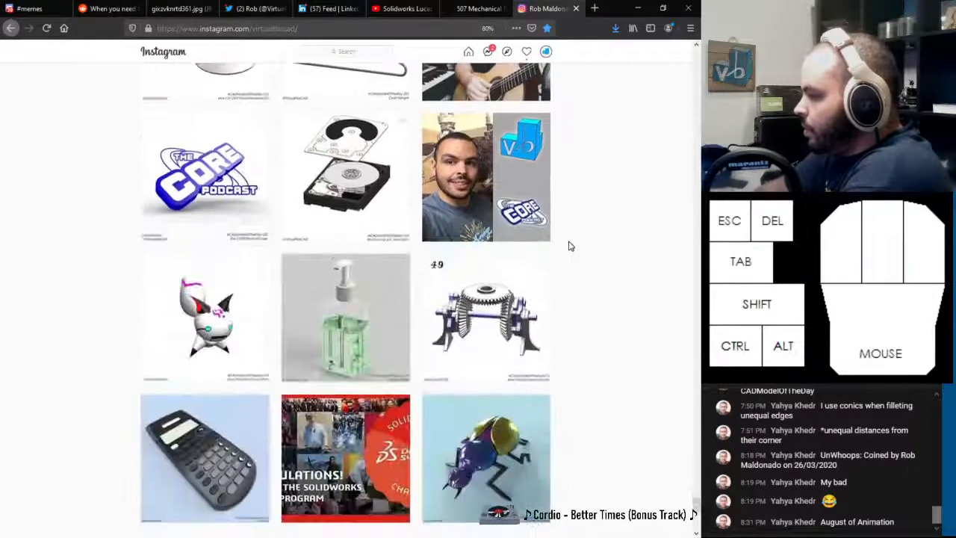
{"action": "scroll", "coordinate": [593, 243], "scroll_direction": "down", "scroll_amount": 20}
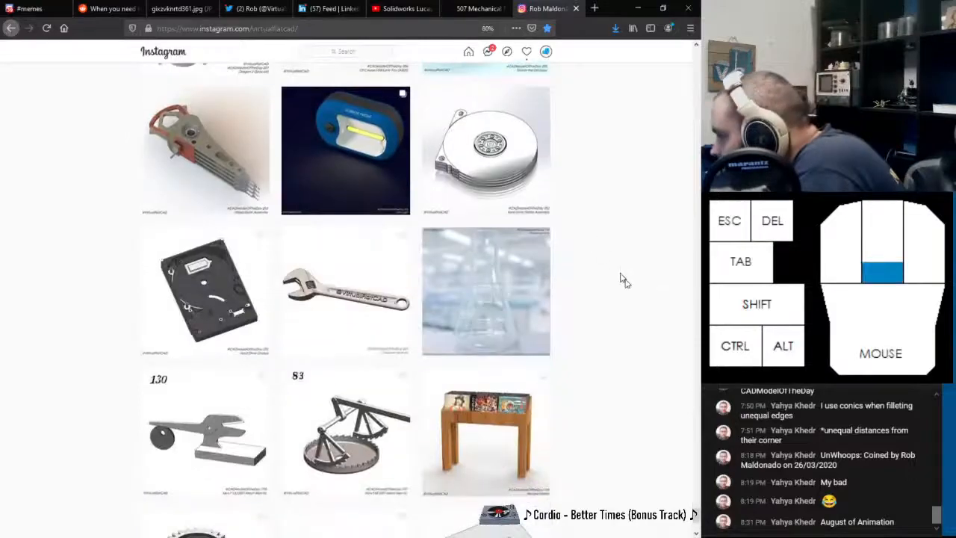
{"action": "scroll", "coordinate": [594, 209], "scroll_direction": "down", "scroll_amount": 16}
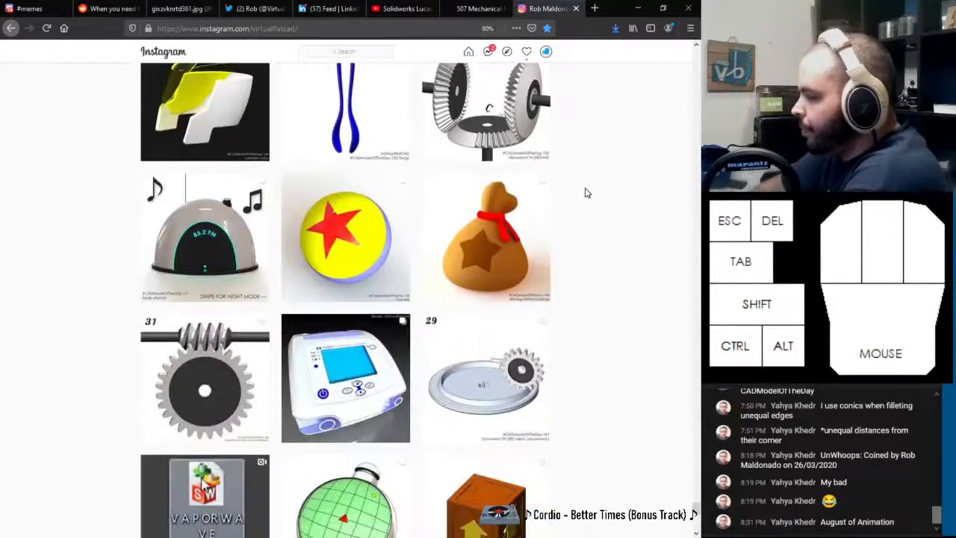
{"action": "scroll", "coordinate": [588, 192], "scroll_direction": "down", "scroll_amount": 12}
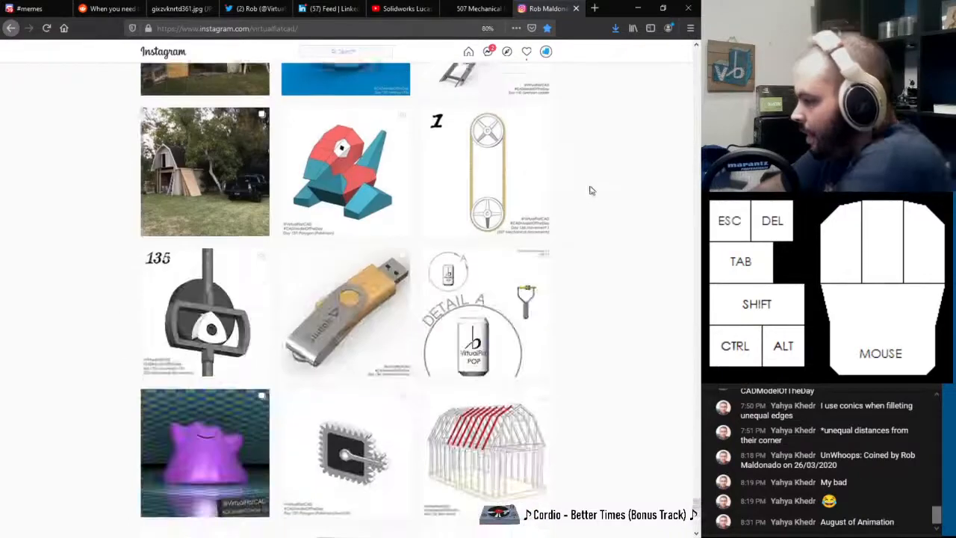
{"action": "scroll", "coordinate": [576, 207], "scroll_direction": "down", "scroll_amount": 4}
{"action": "scroll", "coordinate": [486, 183], "scroll_direction": "down", "scroll_amount": 3}
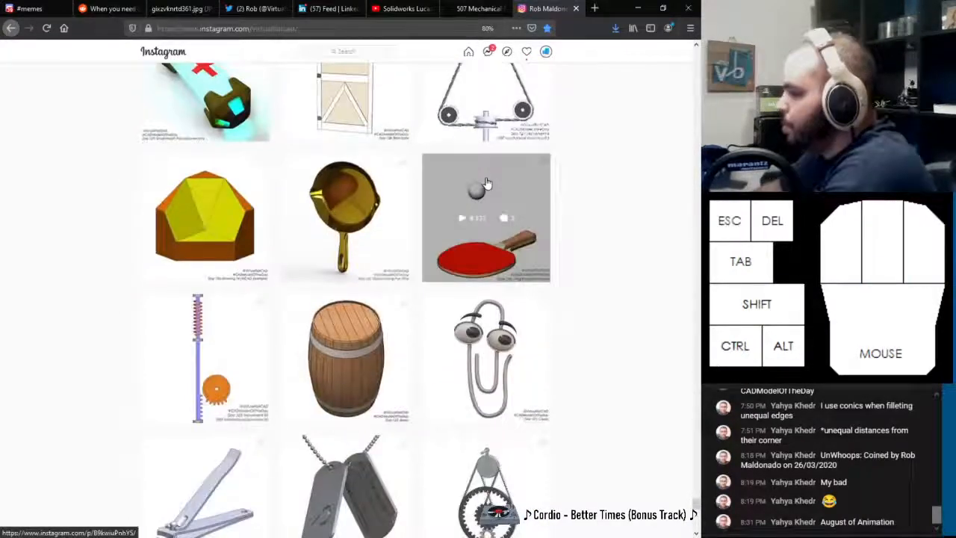
{"action": "scroll", "coordinate": [485, 183], "scroll_direction": "down", "scroll_amount": 4}
{"action": "scroll", "coordinate": [505, 176], "scroll_direction": "down", "scroll_amount": 4}
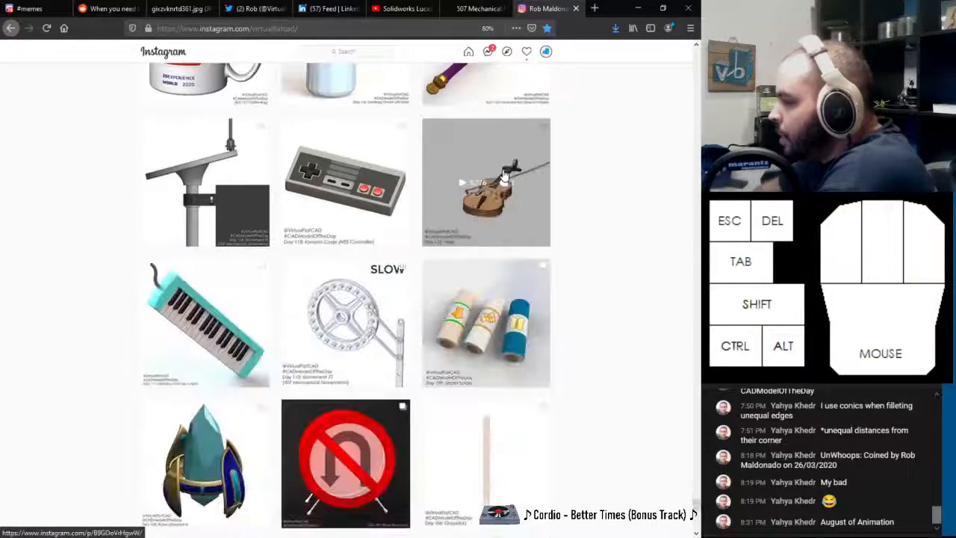
Go back up to the Bouncy Crate (Crash Bandicoot) post, watch its flexible part animation, and close the post
{"action": "scroll", "coordinate": [516, 196], "scroll_direction": "up", "scroll_amount": 15}
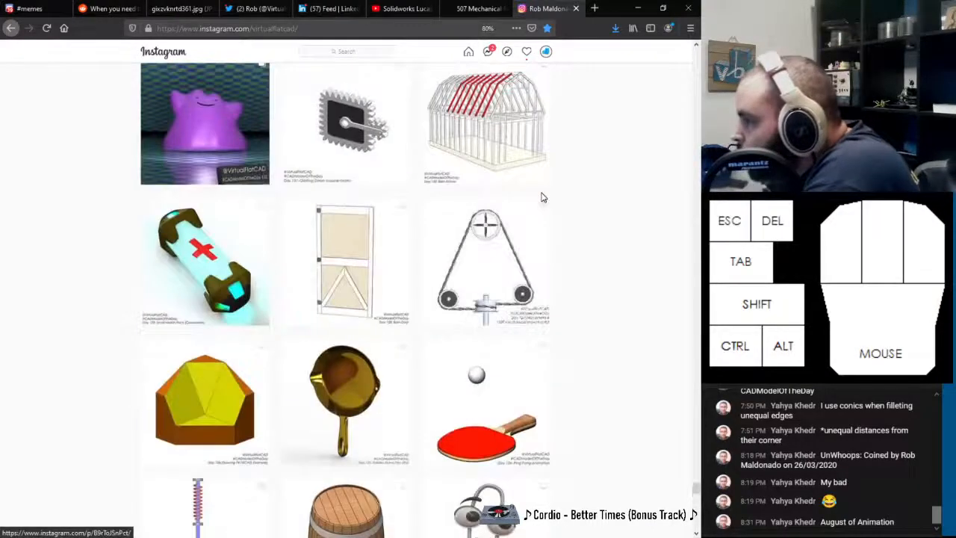
{"action": "scroll", "coordinate": [543, 198], "scroll_direction": "up", "scroll_amount": 12}
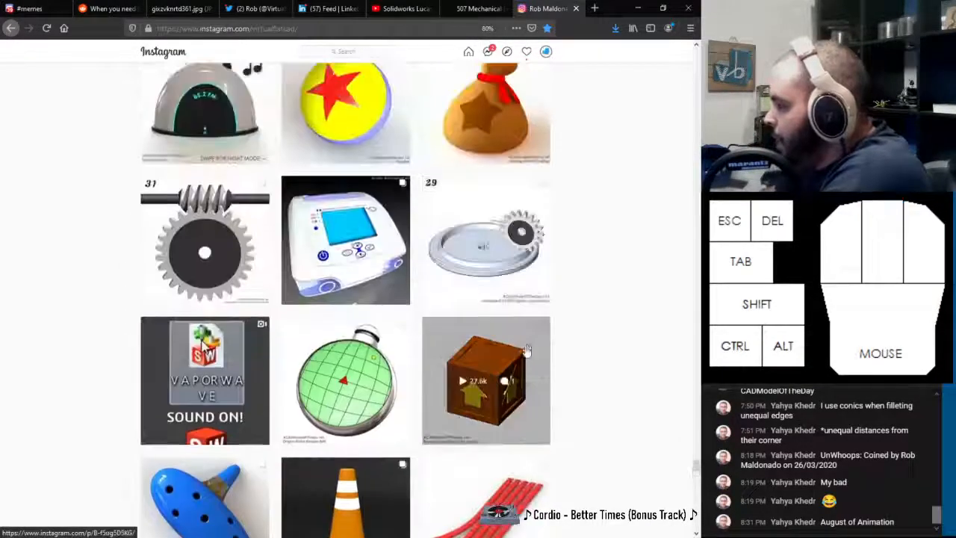
{"action": "left_click", "coordinate": [521, 406]}
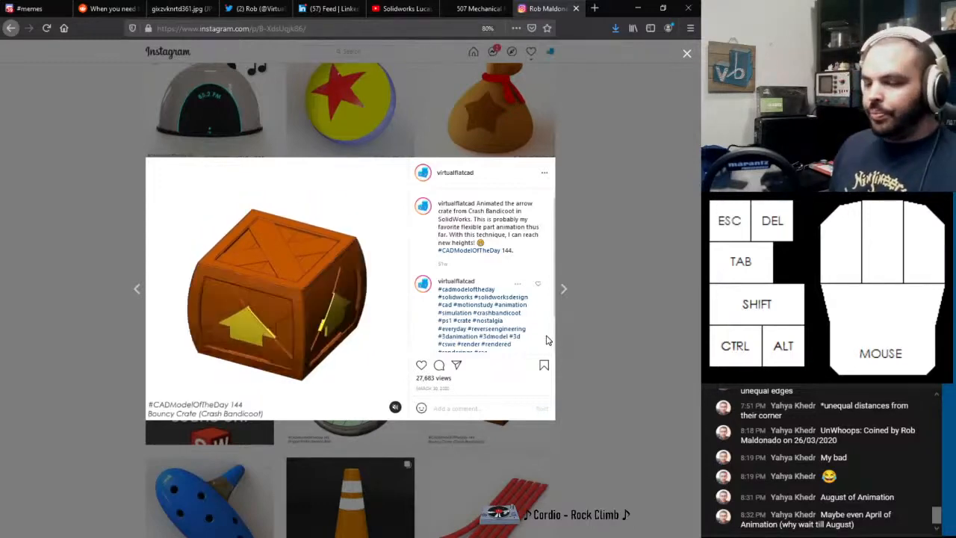
{"action": "left_click", "coordinate": [599, 281]}
Find the Flying Nimbus (Dragonball) post among the newer ones, view its animation twice, and close it
{"action": "scroll", "coordinate": [536, 304], "scroll_direction": "up", "scroll_amount": 5}
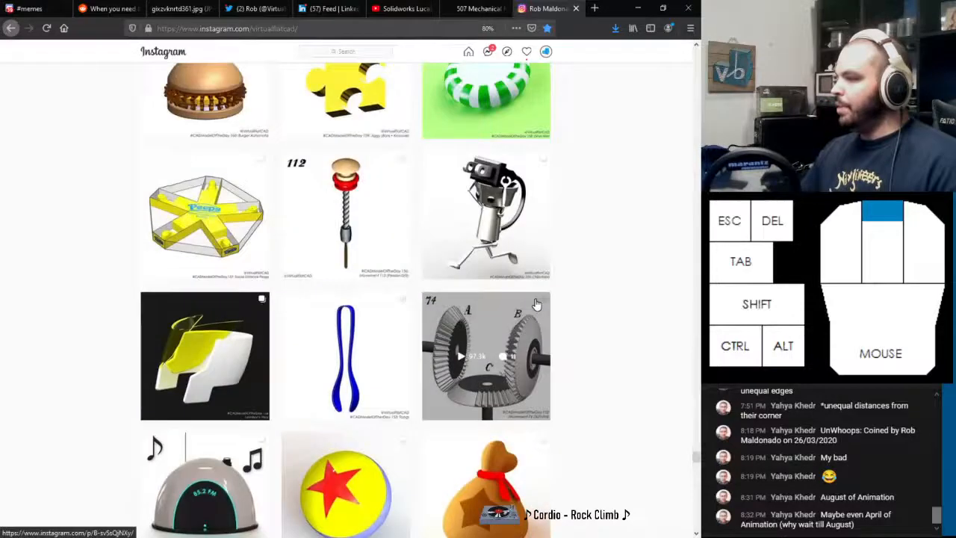
{"action": "scroll", "coordinate": [536, 304], "scroll_direction": "up", "scroll_amount": 8}
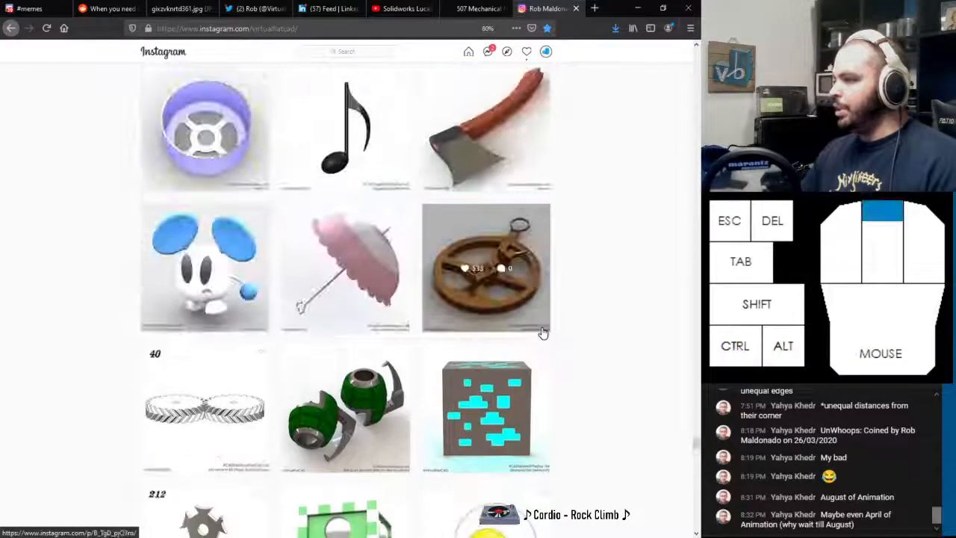
{"action": "scroll", "coordinate": [543, 332], "scroll_direction": "up", "scroll_amount": 7}
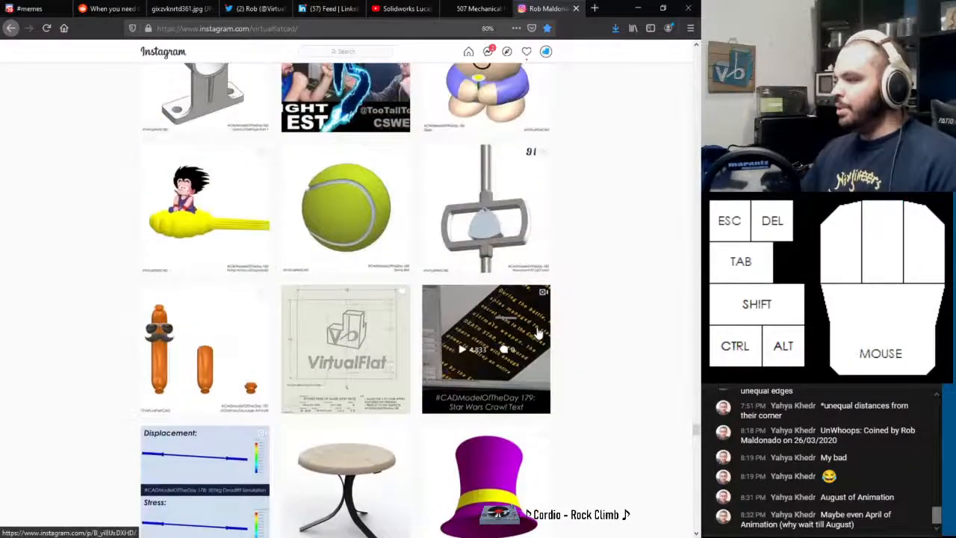
{"action": "scroll", "coordinate": [538, 332], "scroll_direction": "up", "scroll_amount": 2}
{"action": "left_click", "coordinate": [192, 337]}
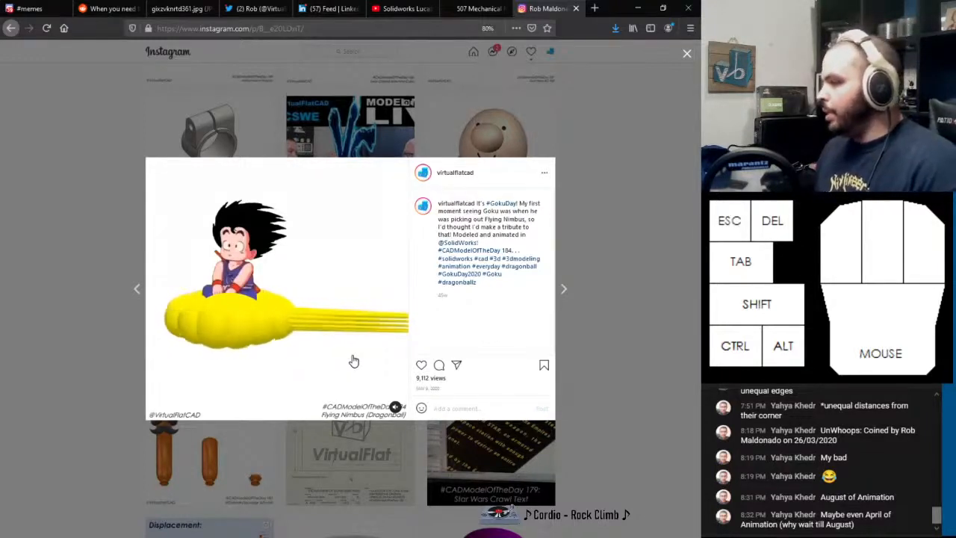
{"action": "left_click", "coordinate": [669, 324]}
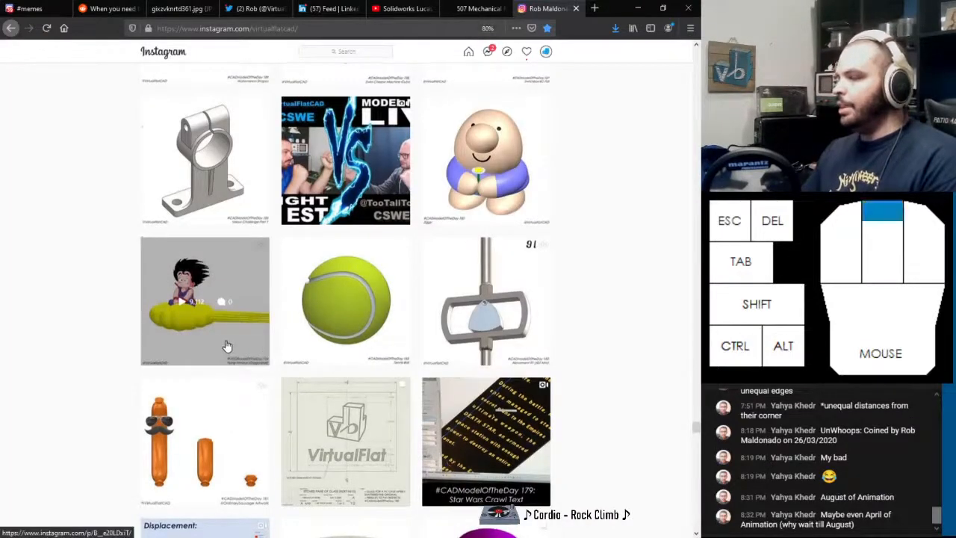
{"action": "scroll", "coordinate": [217, 359], "scroll_direction": "up", "scroll_amount": 1}
{"action": "left_click", "coordinate": [212, 374]}
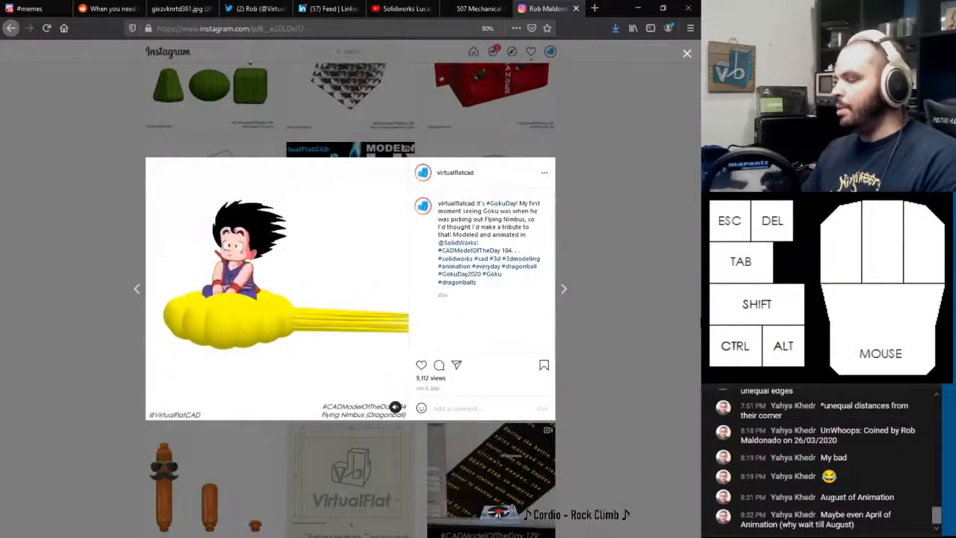
{"action": "left_click", "coordinate": [689, 314]}
View the Clothes Pin Animation post, close it, and look through the newer posts above it
{"action": "scroll", "coordinate": [656, 312], "scroll_direction": "up", "scroll_amount": 6}
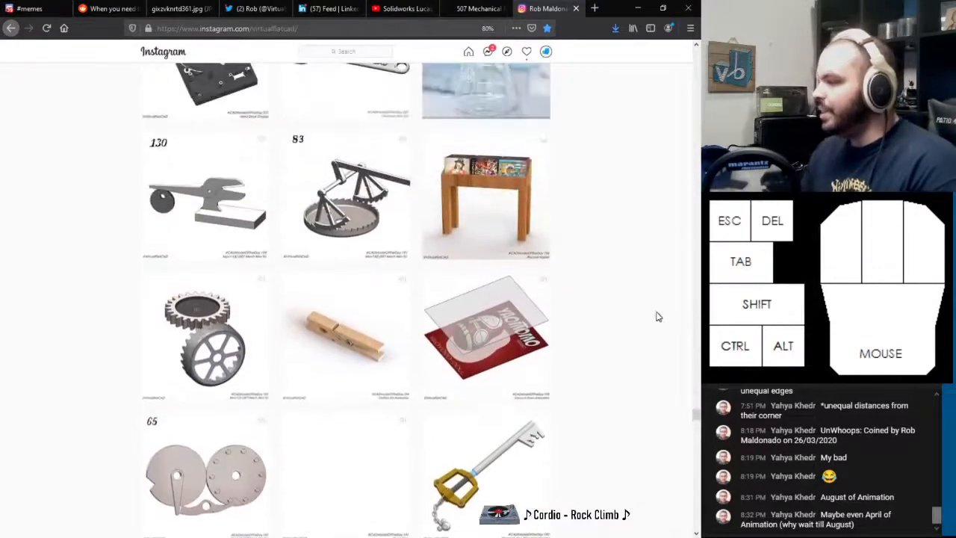
{"action": "left_click", "coordinate": [366, 384]}
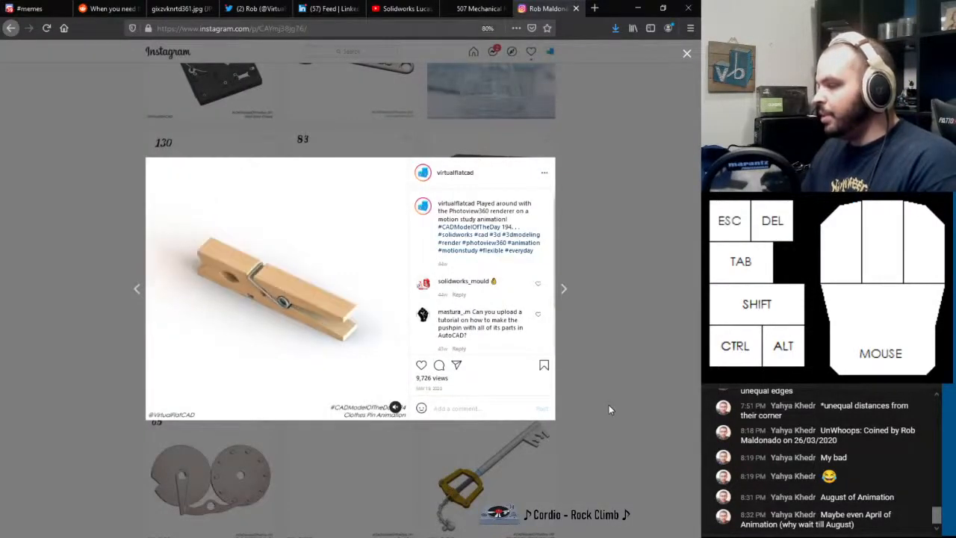
{"action": "left_click", "coordinate": [644, 389]}
{"action": "scroll", "coordinate": [597, 387], "scroll_direction": "up", "scroll_amount": 8}
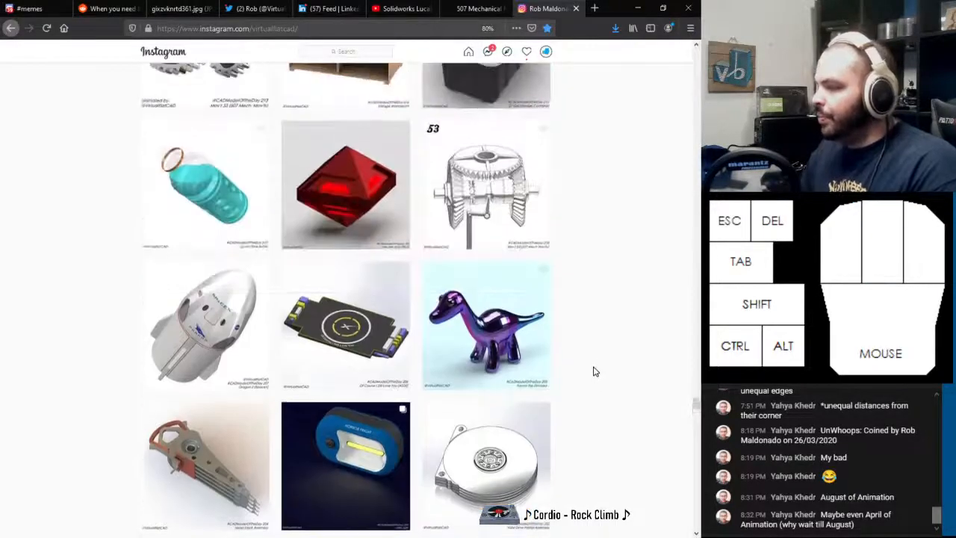
Return from the browser to the 504 - MOVEMENT 488 folder and open 488_ASM3.mp4 again with Windows Media Player
{"action": "left_click", "coordinate": [639, 10]}
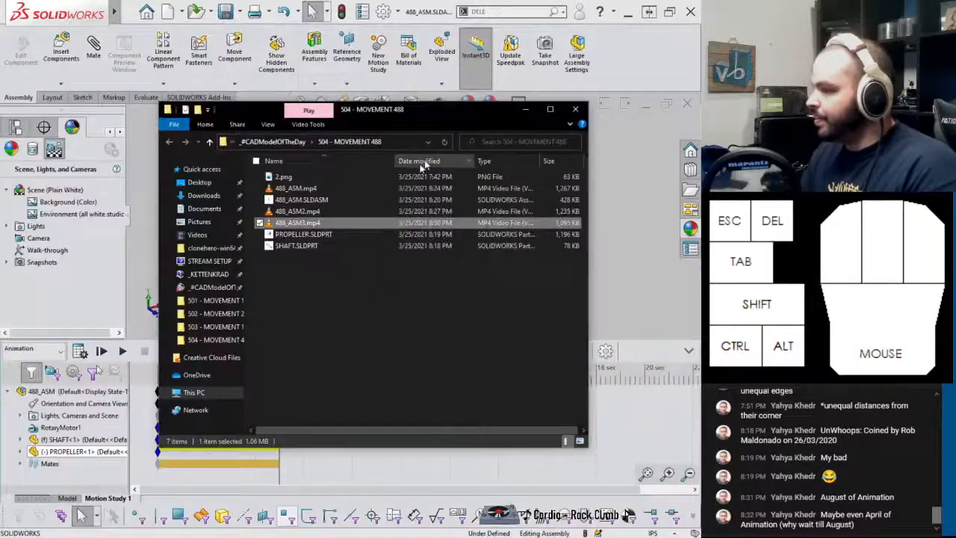
{"action": "right_click", "coordinate": [297, 224]}
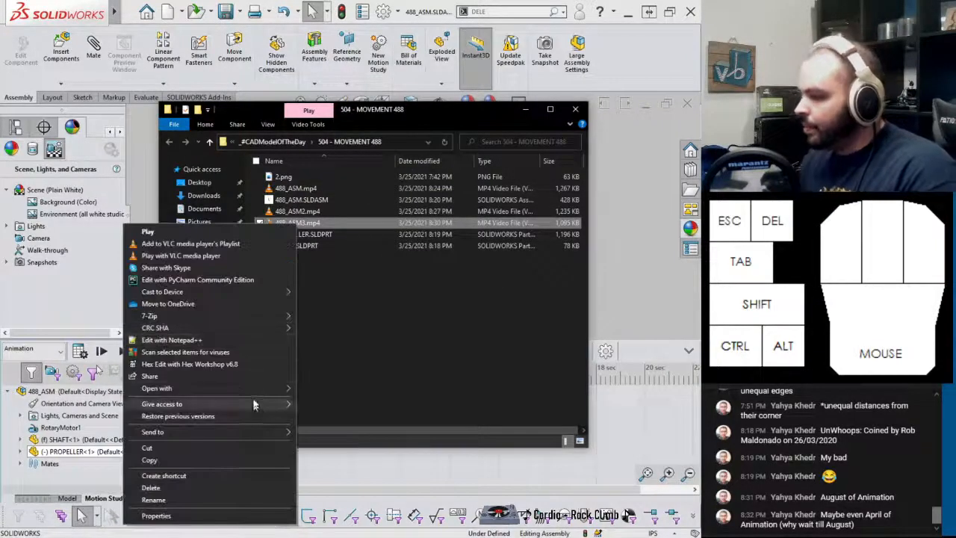
{"action": "mouse_move", "coordinate": [245, 388]}
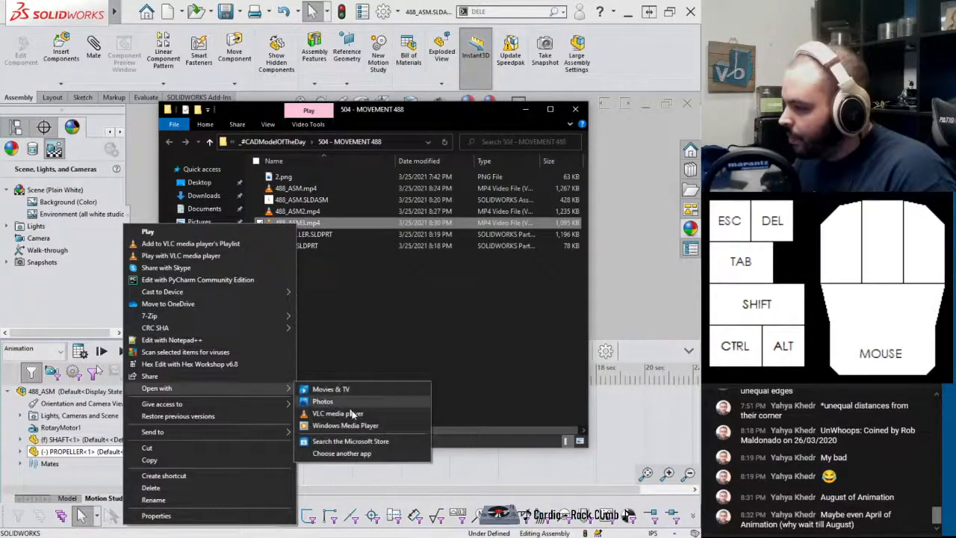
{"action": "left_click", "coordinate": [343, 425]}
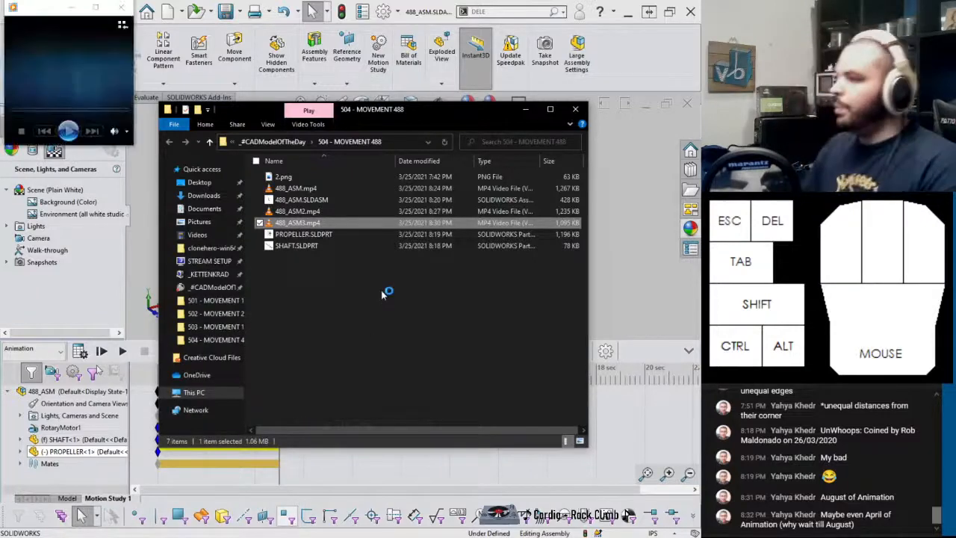